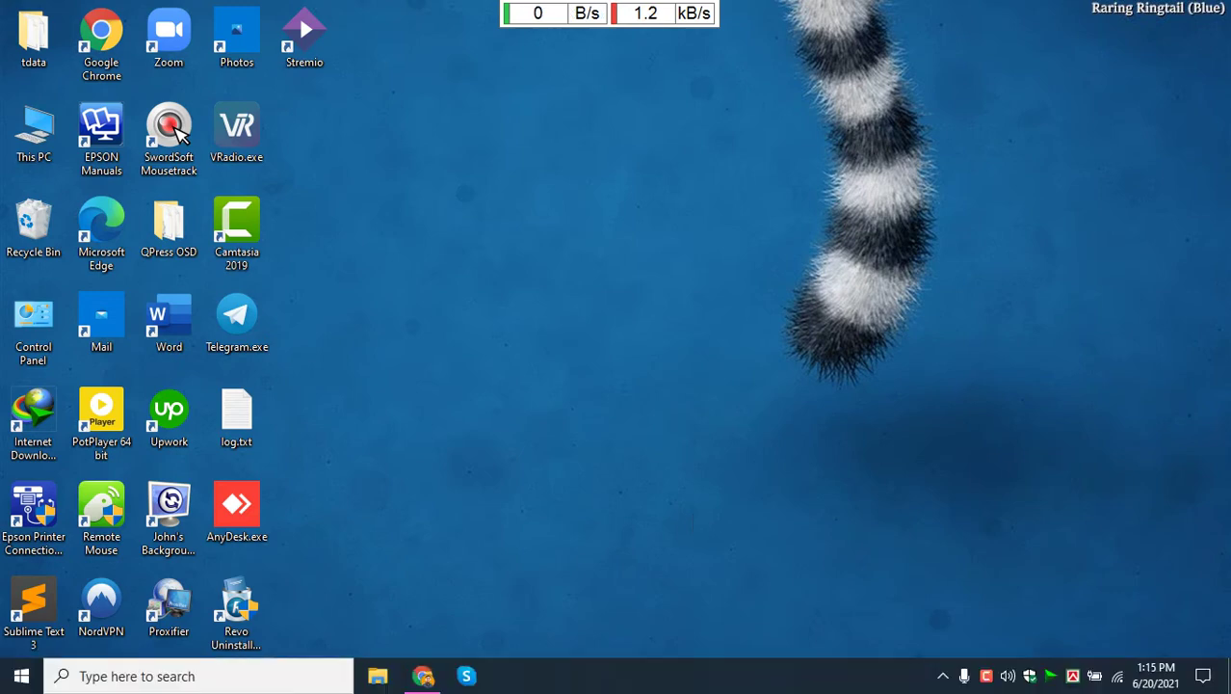
Step: Bring the Google Sheets WooCommerce instruction sheet forward and review the Product Upload steps
{"action": "mouse_move", "coordinate": [424, 671]}
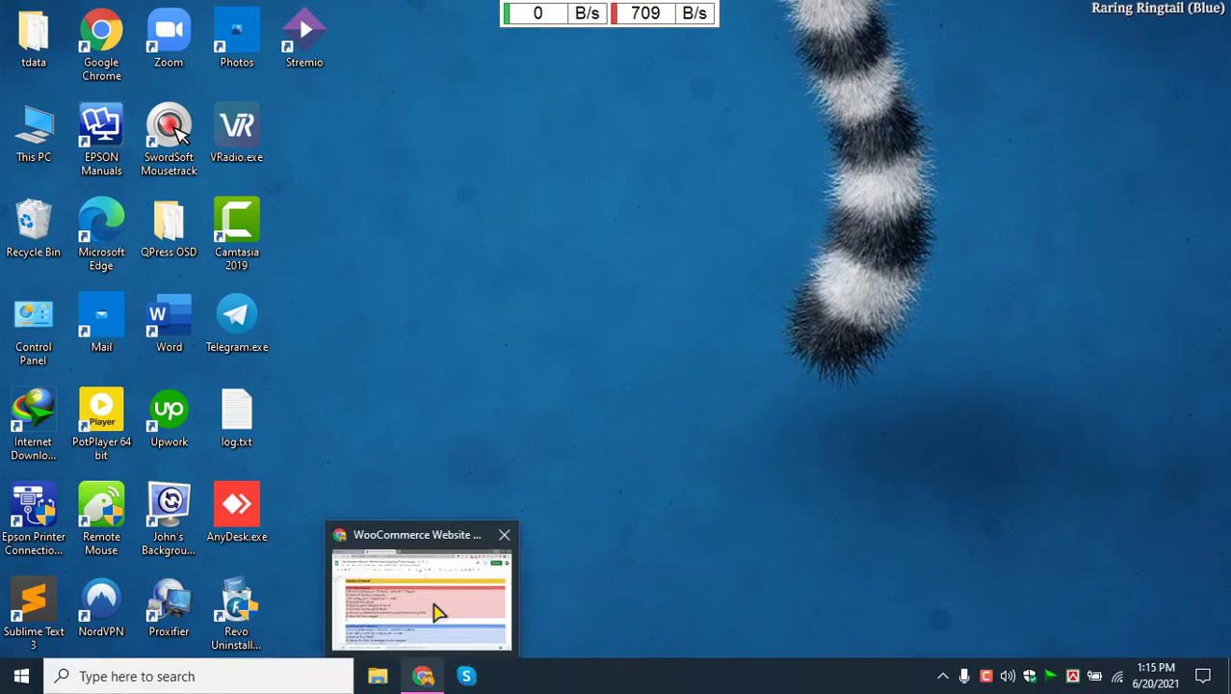
{"action": "left_click", "coordinate": [439, 605]}
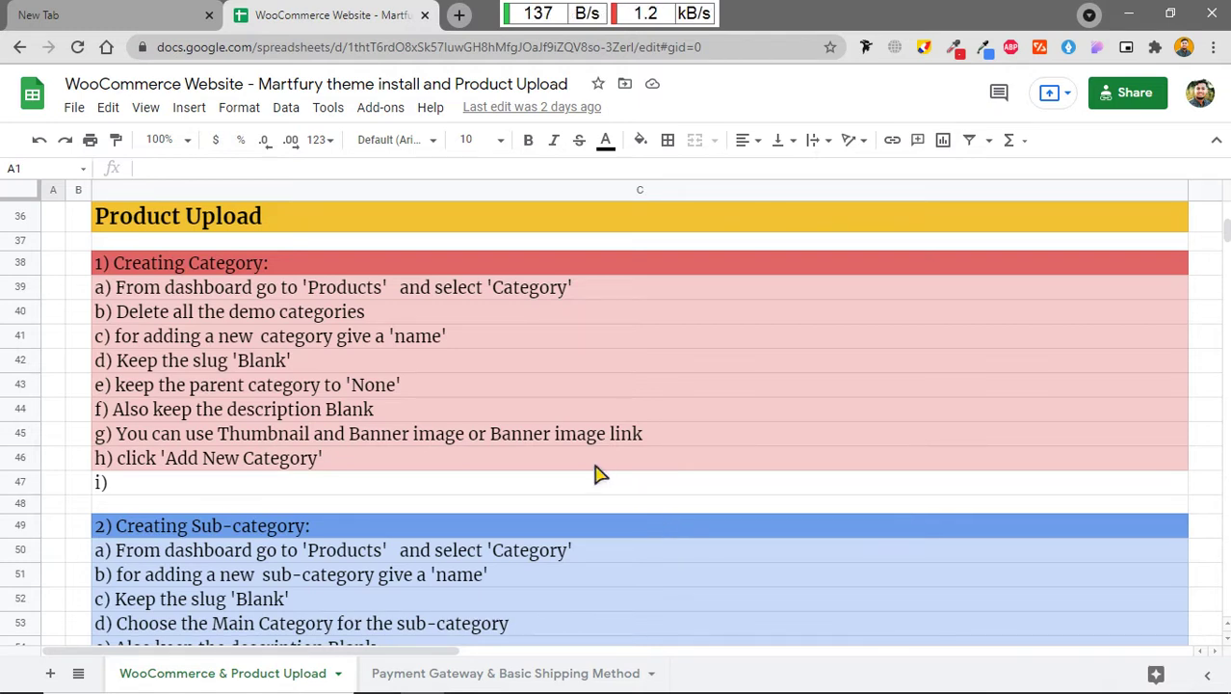
{"action": "scroll", "coordinate": [596, 473], "scroll_direction": "up", "scroll_amount": 1}
{"action": "scroll", "coordinate": [597, 473], "scroll_direction": "down", "scroll_amount": 1}
Step: Load practice.rakibrazan.com/wp-admin/ in the blank new tab to reach the WordPress Dashboard
{"action": "left_click", "coordinate": [58, 15]}
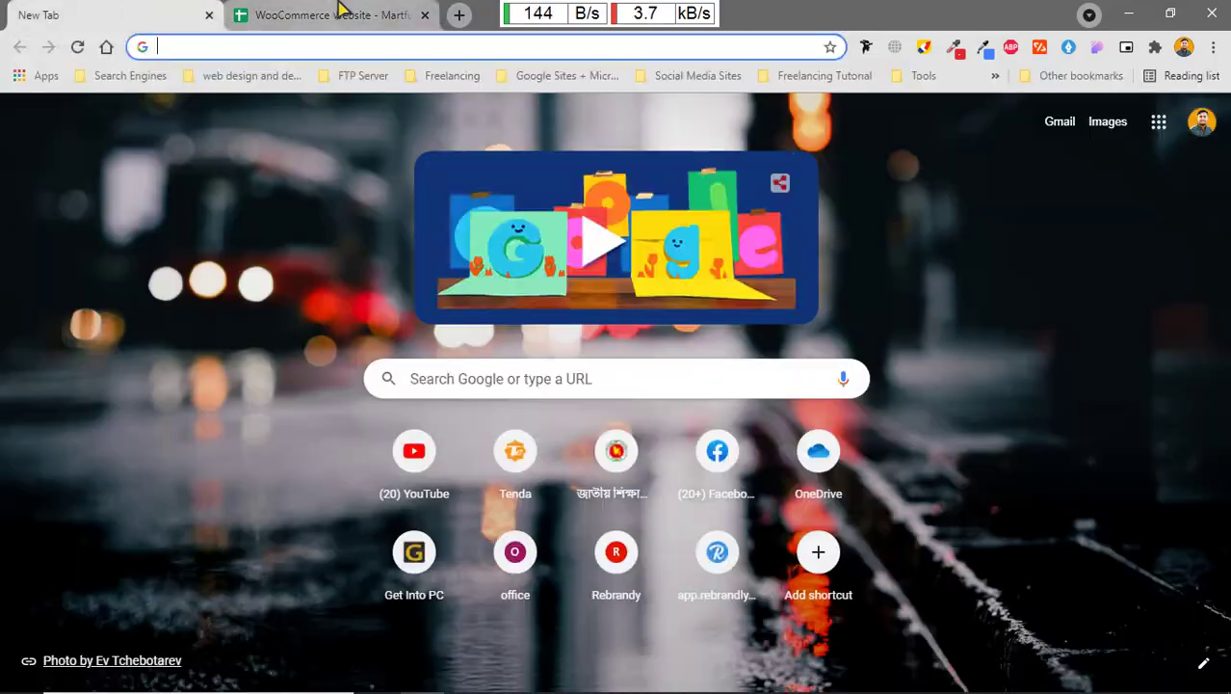
{"action": "left_click", "coordinate": [339, 12]}
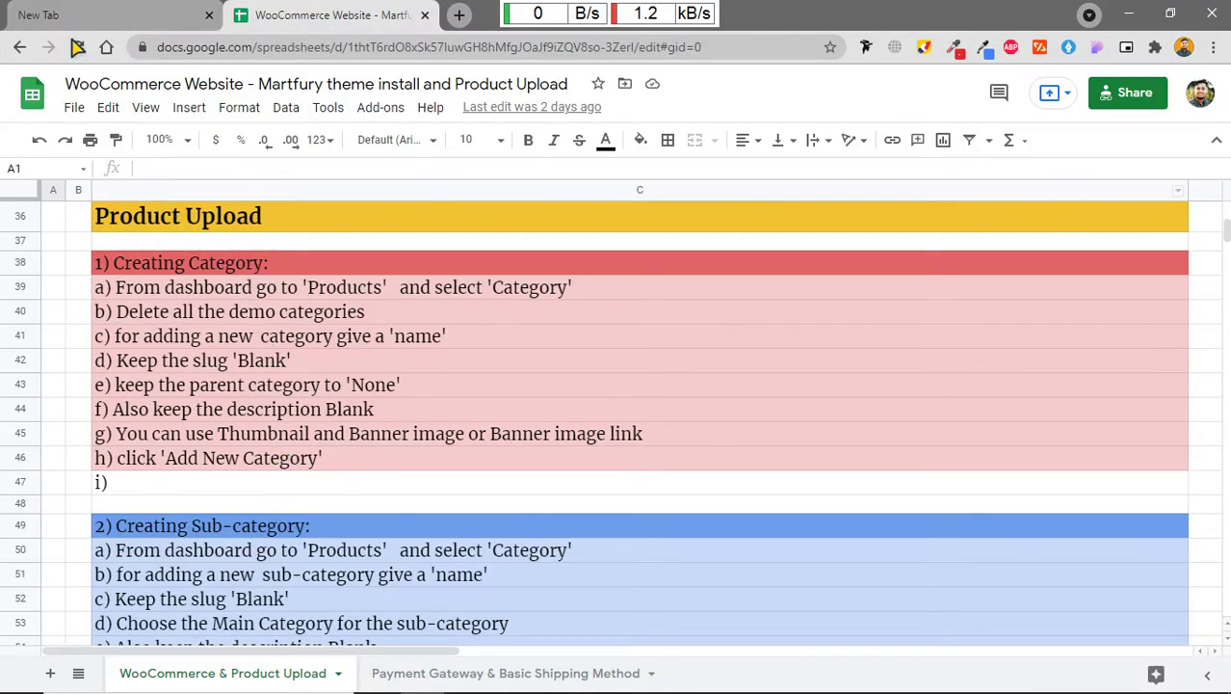
{"action": "left_click", "coordinate": [55, 14]}
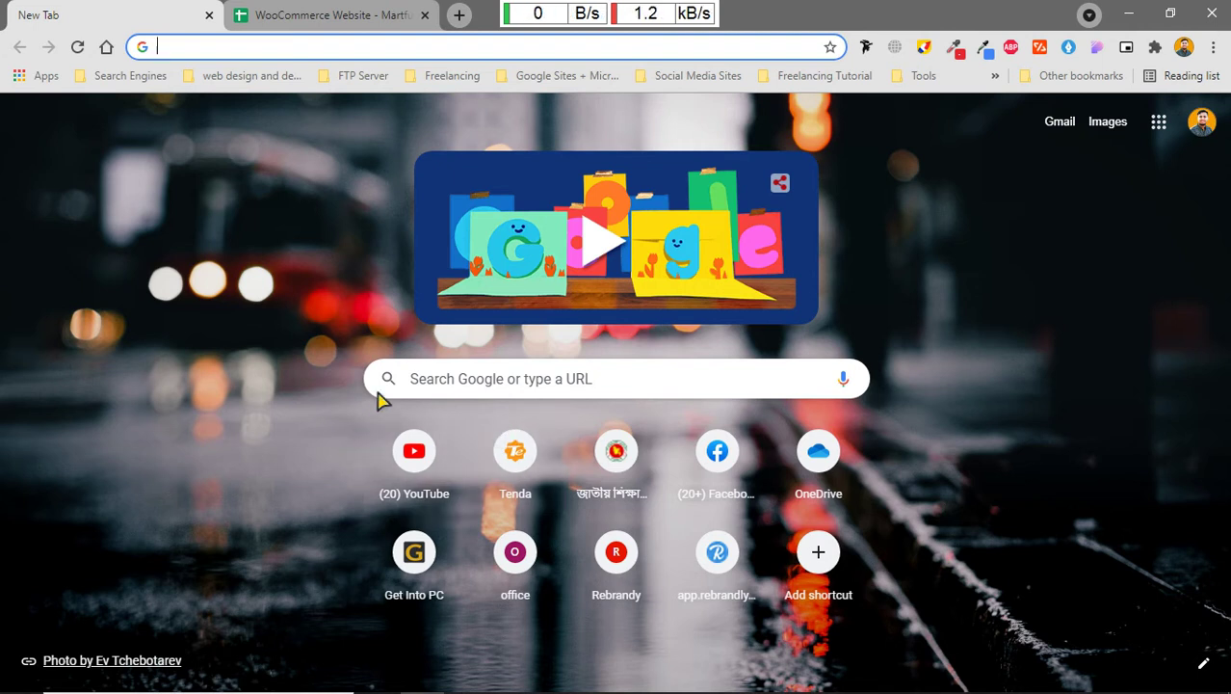
{"action": "type", "text": "practice.rakibrazan.com/wp-admin/"}
{"action": "key", "text": "Return"}
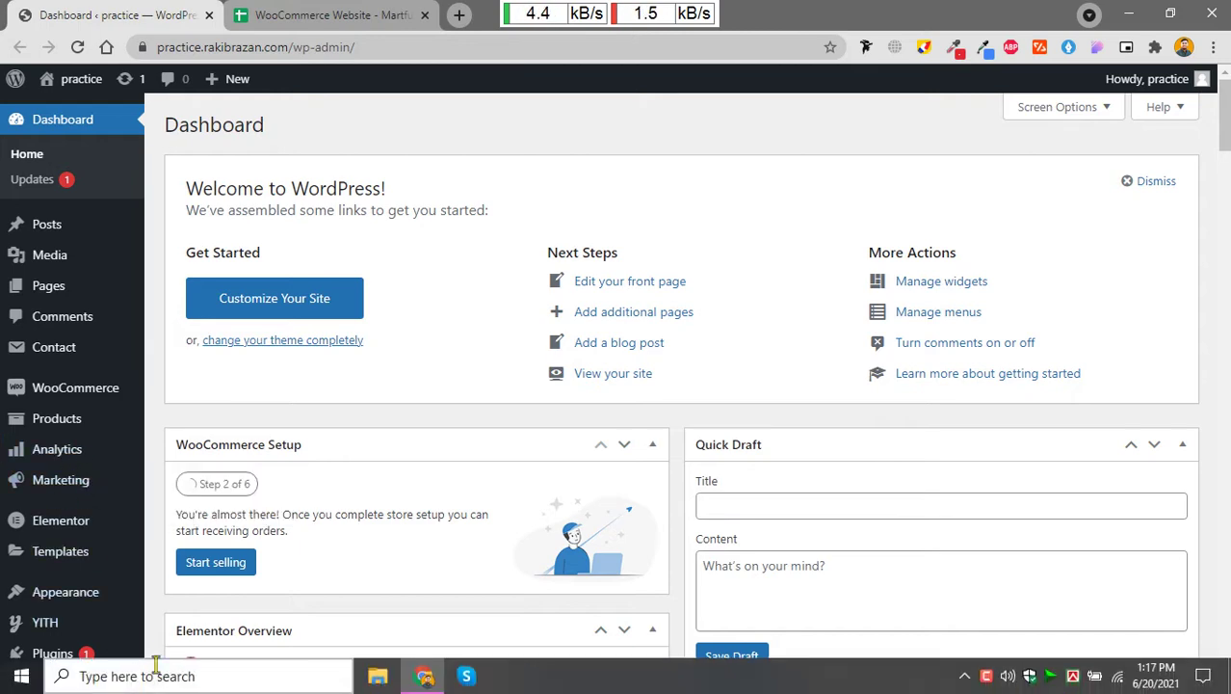
Step: Go to Products > Categories in the WordPress admin sidebar
{"action": "scroll", "coordinate": [159, 393], "scroll_direction": "down", "scroll_amount": 1}
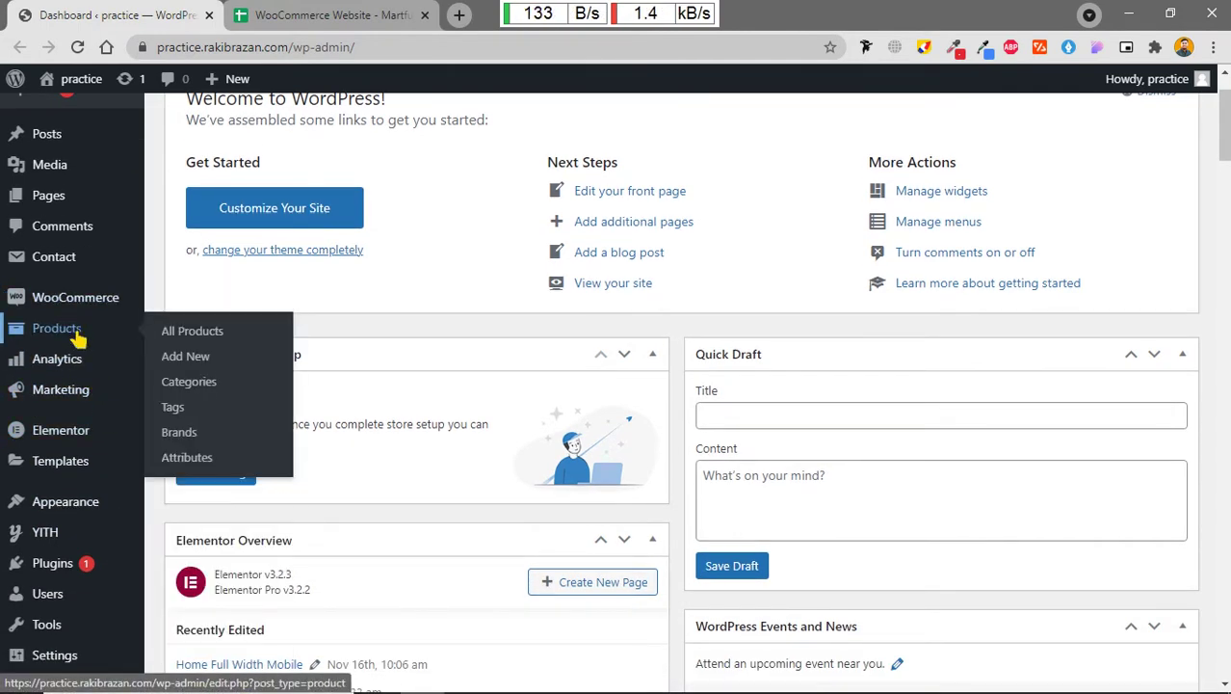
{"action": "mouse_move", "coordinate": [78, 332]}
{"action": "left_click", "coordinate": [192, 332]}
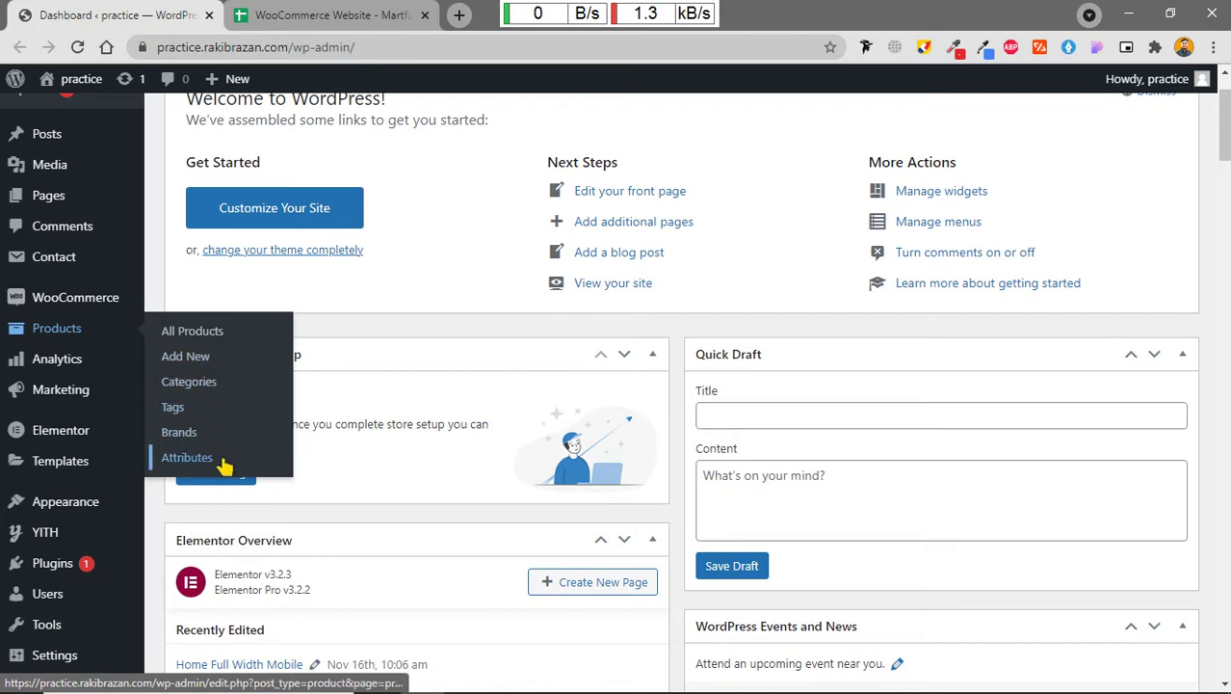
{"action": "left_click", "coordinate": [223, 385]}
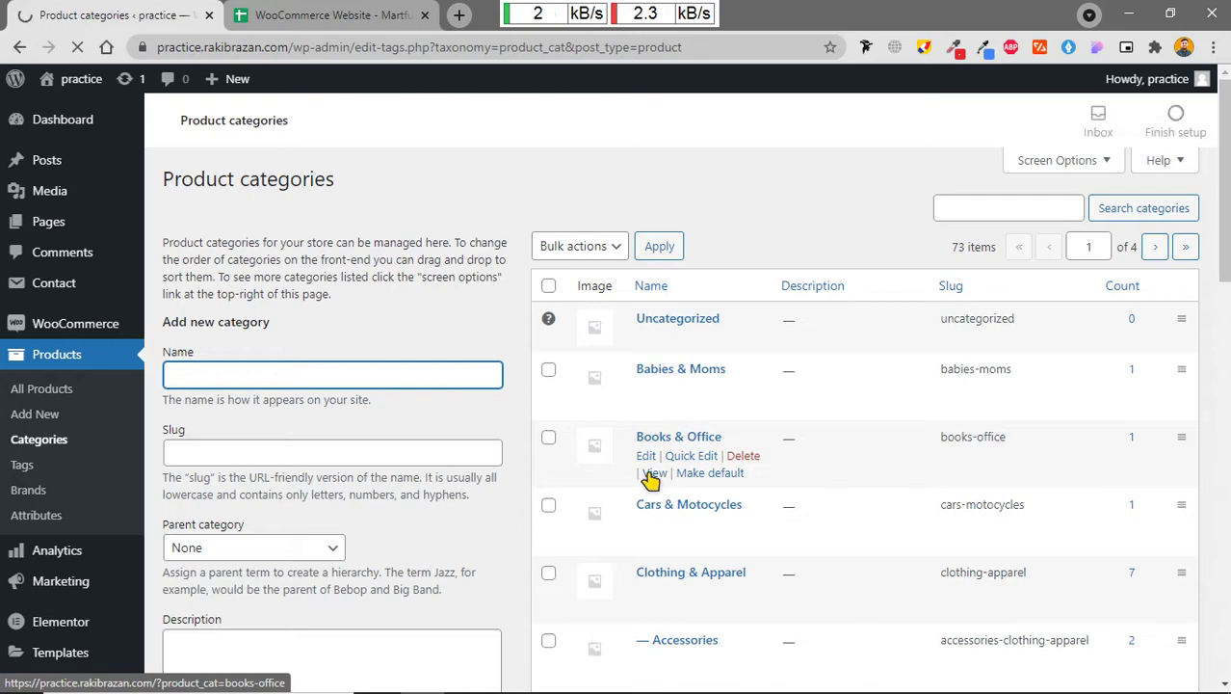
Step: Bulk-delete the first page of demo product categories
{"action": "scroll", "coordinate": [651, 477], "scroll_direction": "down", "scroll_amount": 5}
{"action": "scroll", "coordinate": [734, 399], "scroll_direction": "up", "scroll_amount": 5}
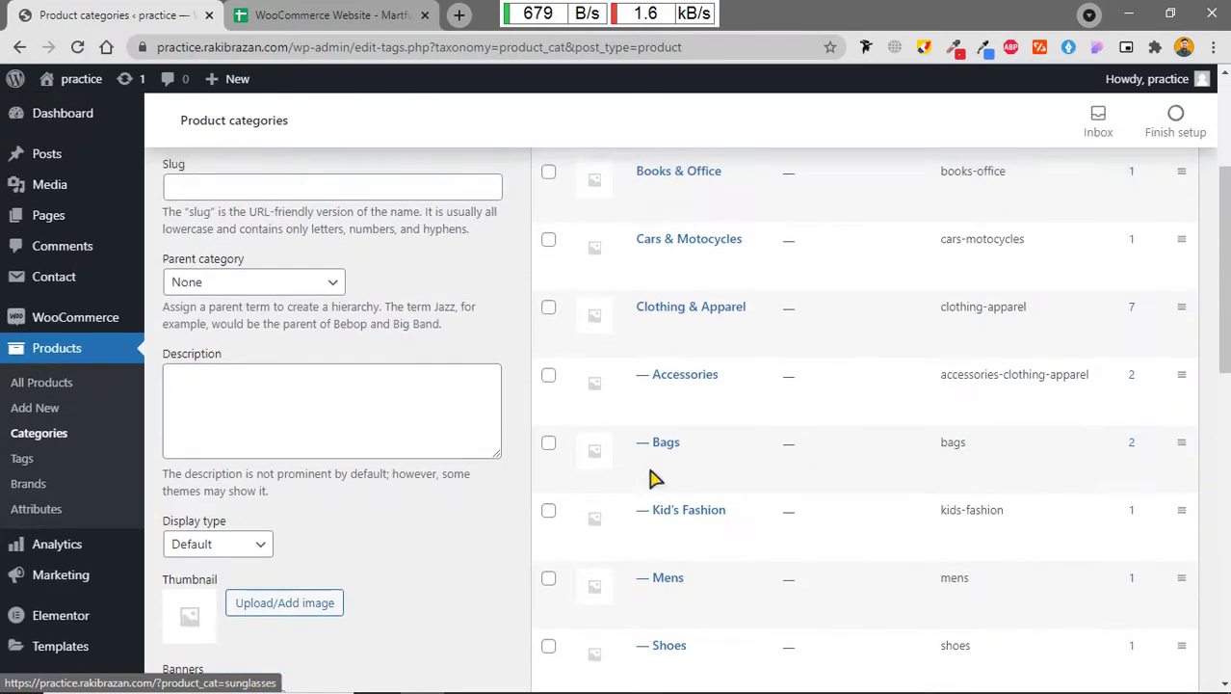
{"action": "left_click", "coordinate": [575, 246]}
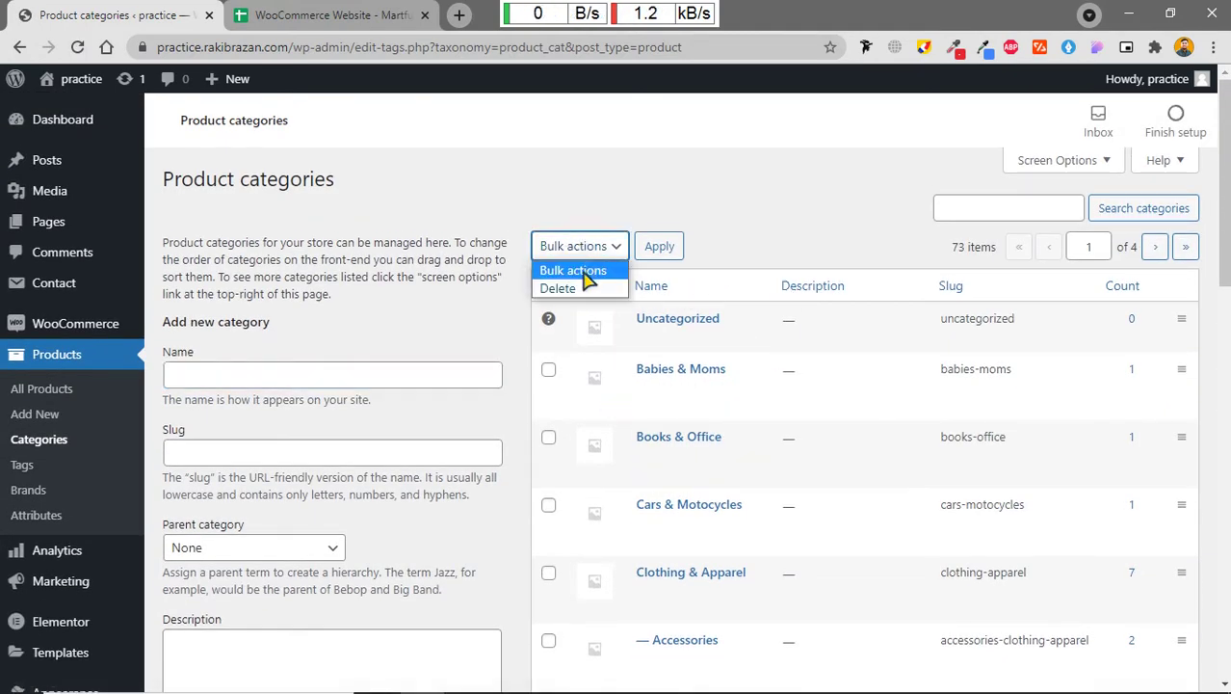
{"action": "left_click", "coordinate": [579, 290]}
{"action": "left_click", "coordinate": [548, 287]}
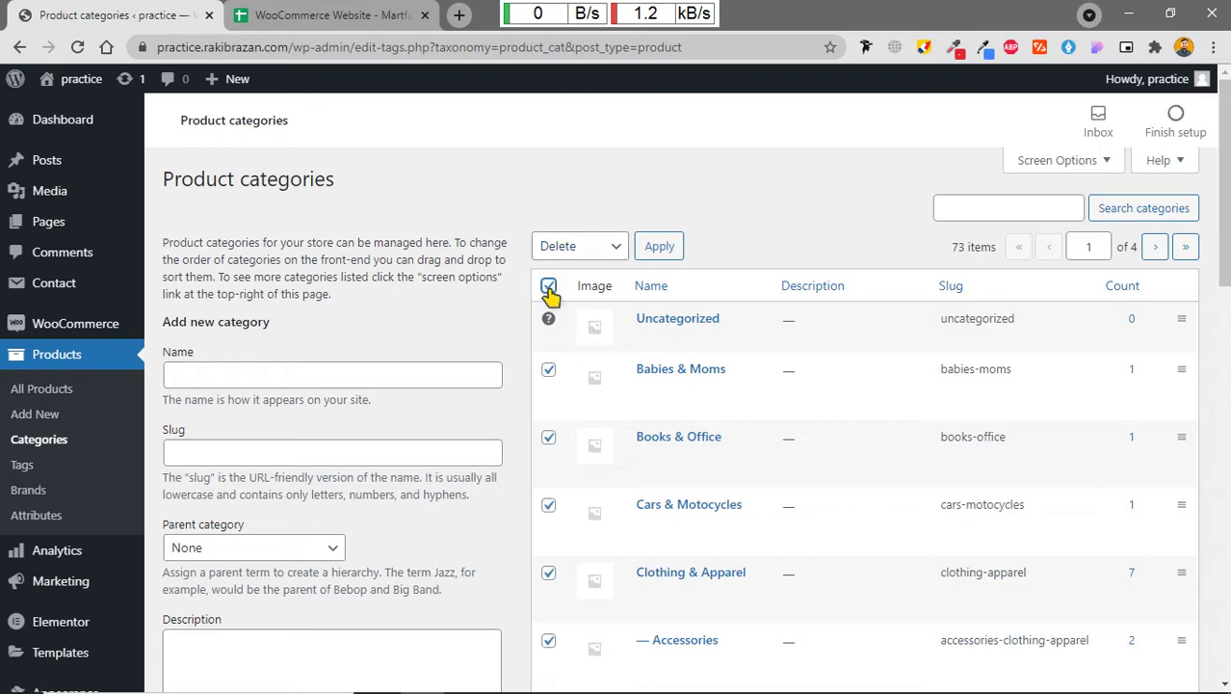
{"action": "left_click", "coordinate": [659, 247]}
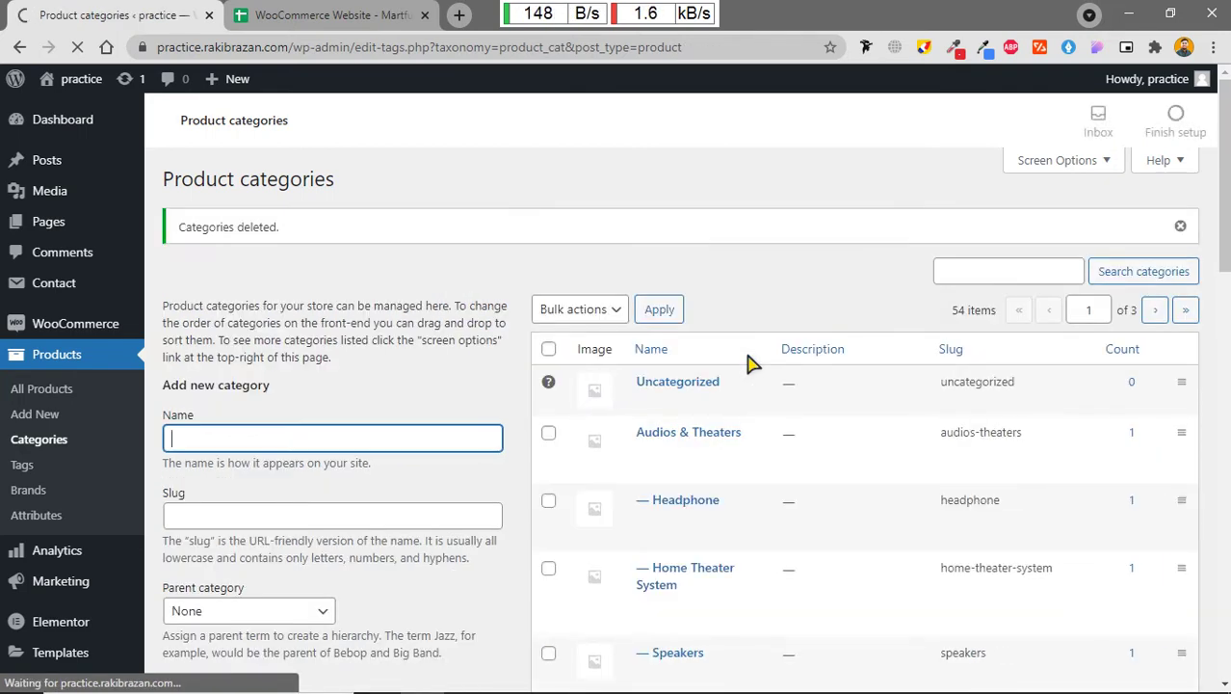
Step: Bulk-delete the next page of categories, leaving 35 items
{"action": "scroll", "coordinate": [757, 380], "scroll_direction": "down", "scroll_amount": 2}
{"action": "scroll", "coordinate": [760, 382], "scroll_direction": "up", "scroll_amount": 2}
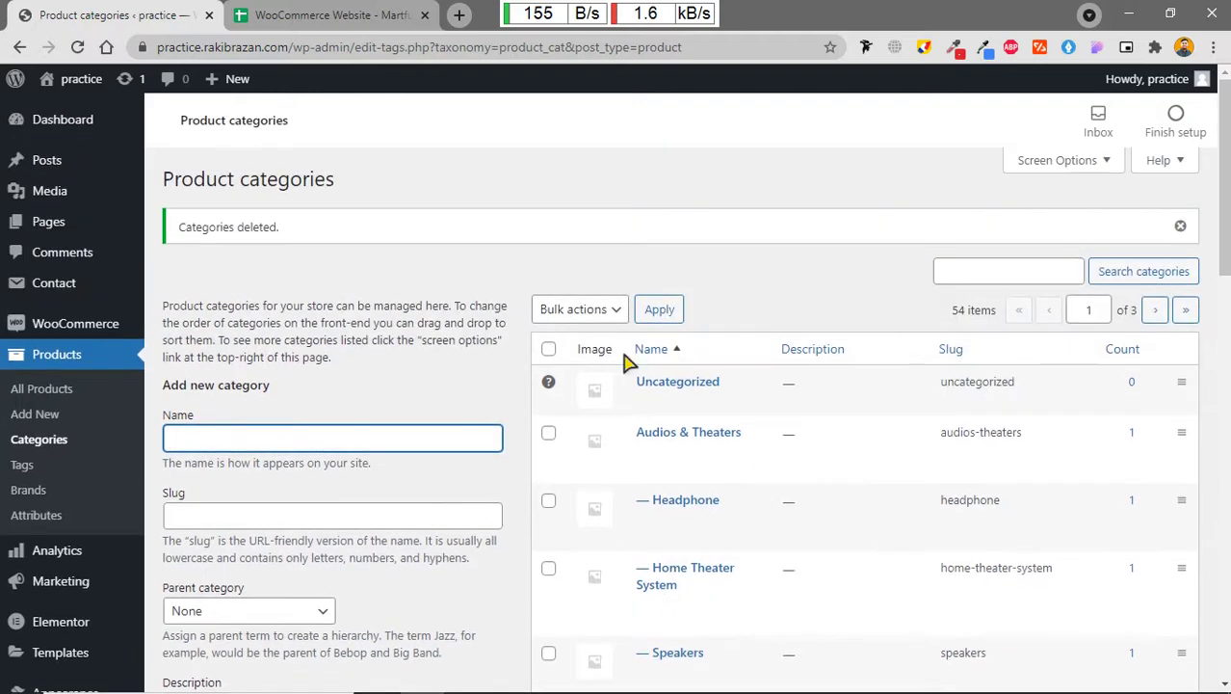
{"action": "left_click", "coordinate": [549, 351]}
{"action": "left_click", "coordinate": [571, 310]}
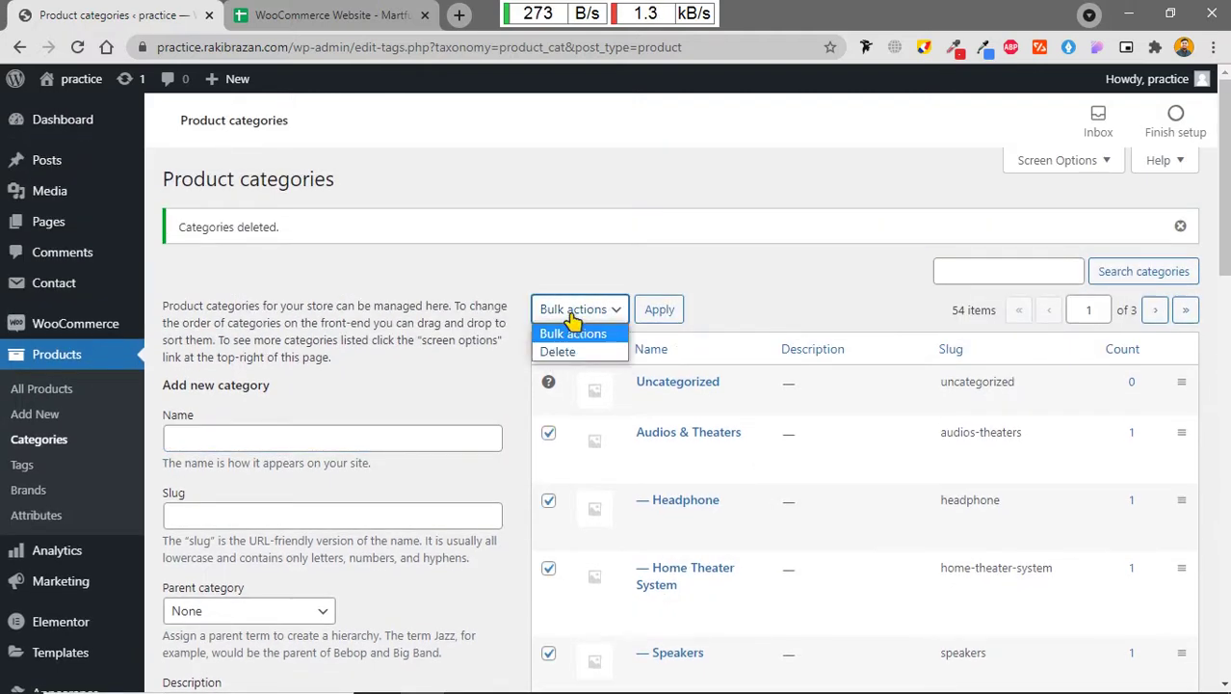
{"action": "left_click", "coordinate": [559, 352]}
{"action": "left_click", "coordinate": [655, 316]}
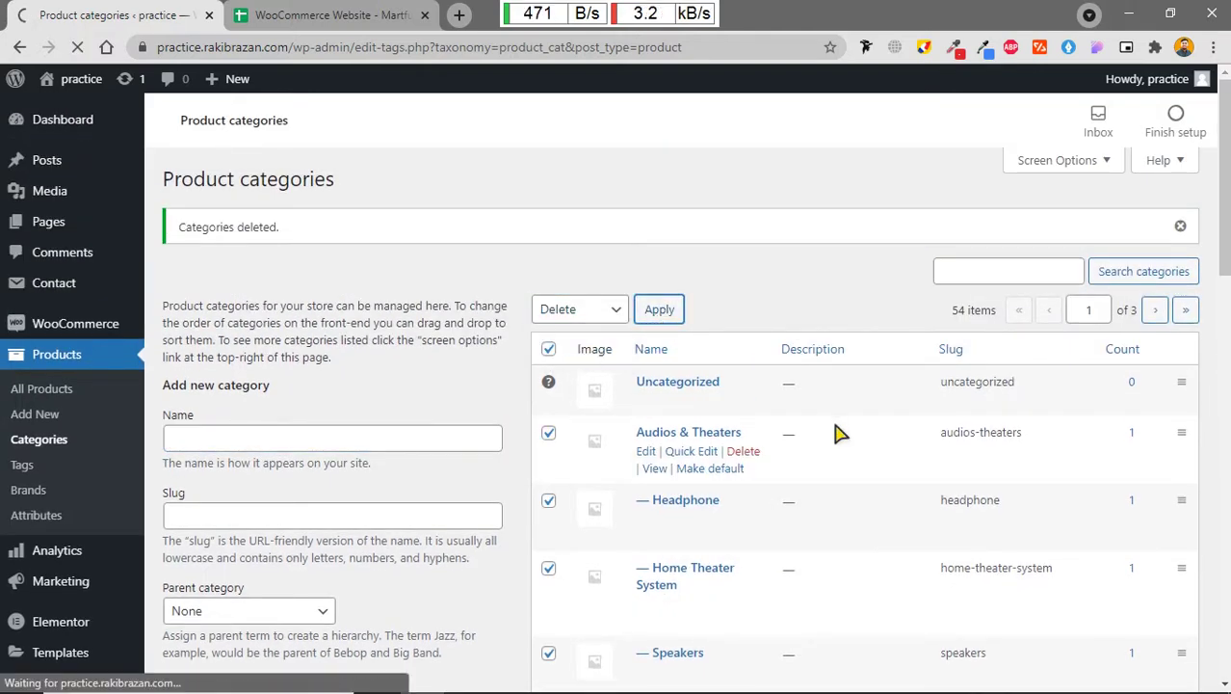
{"action": "scroll", "coordinate": [836, 430], "scroll_direction": "down", "scroll_amount": 5}
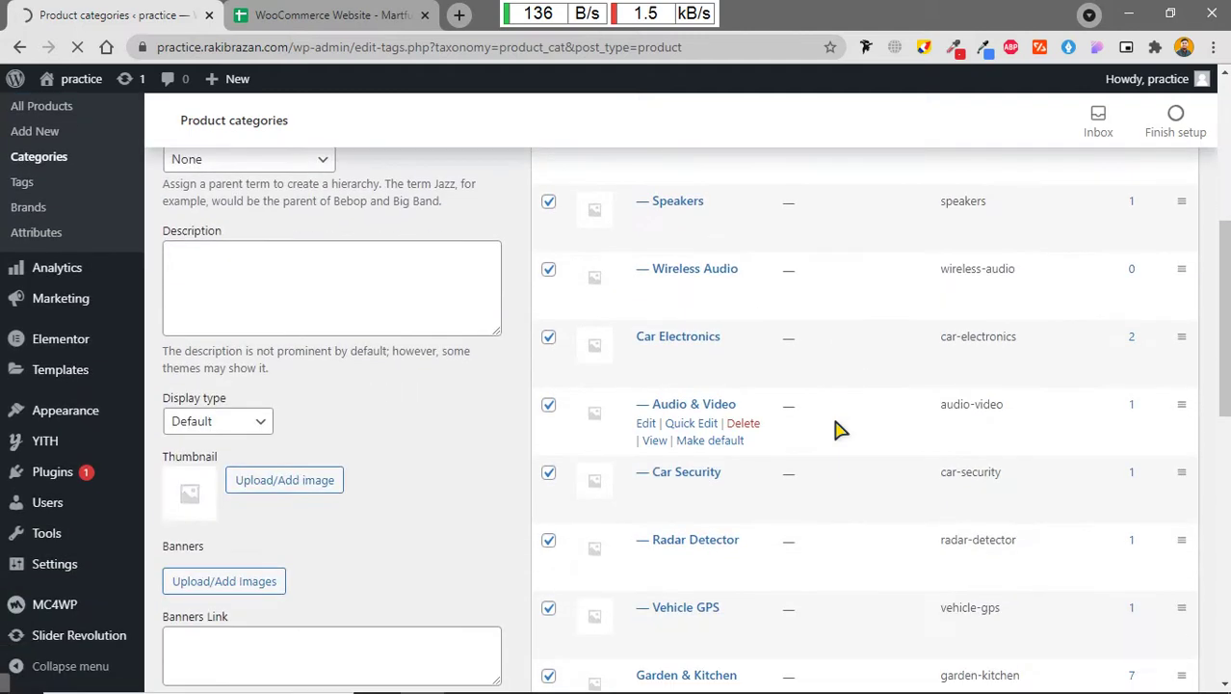
{"action": "scroll", "coordinate": [836, 430], "scroll_direction": "down", "scroll_amount": 8}
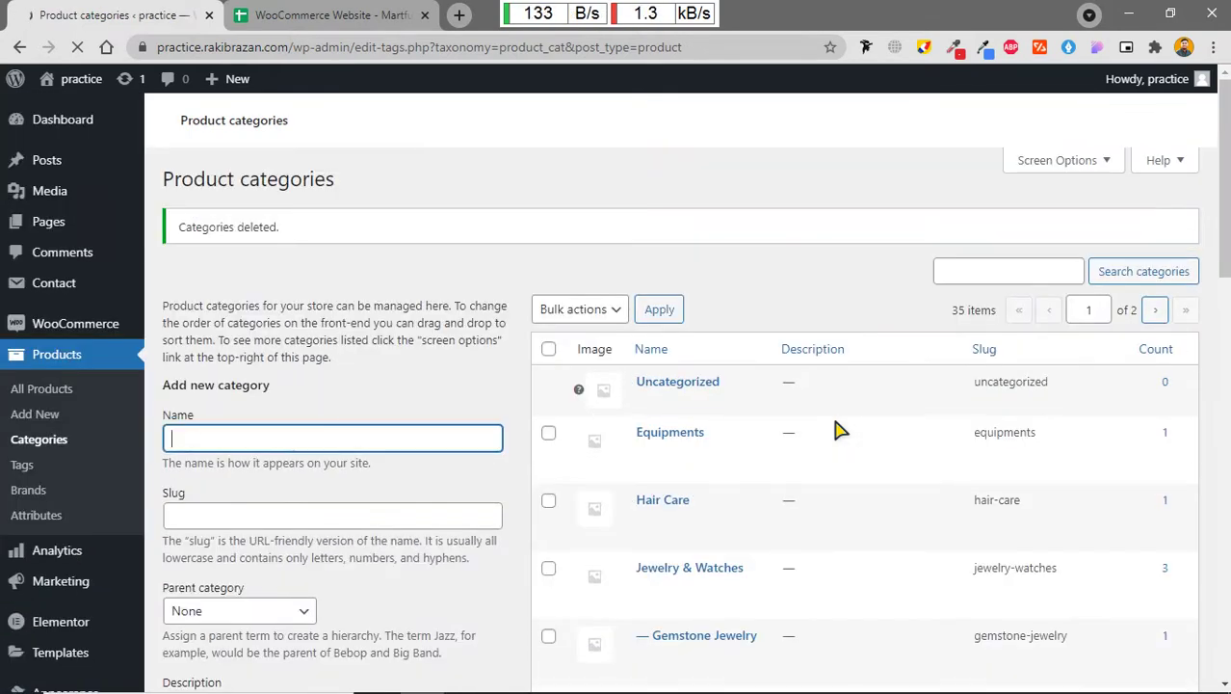
{"action": "scroll", "coordinate": [831, 429], "scroll_direction": "down", "scroll_amount": 2}
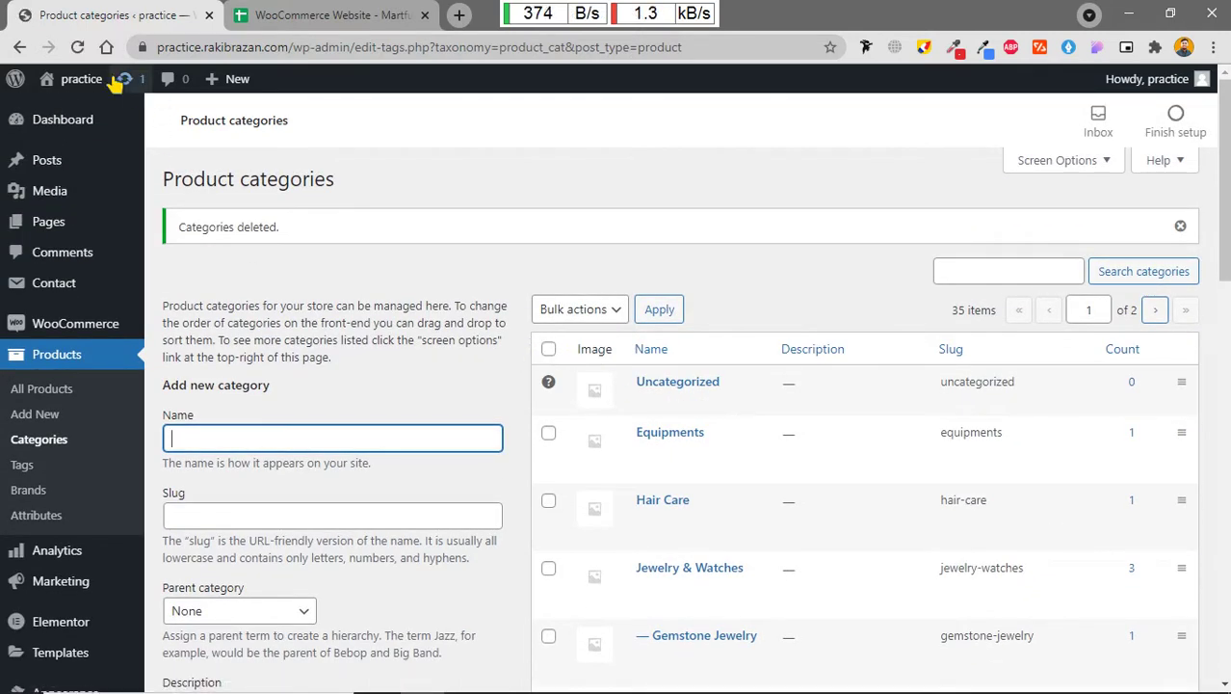
Step: Reload the categories page and bulk-delete the next page of categories
{"action": "left_click", "coordinate": [83, 47]}
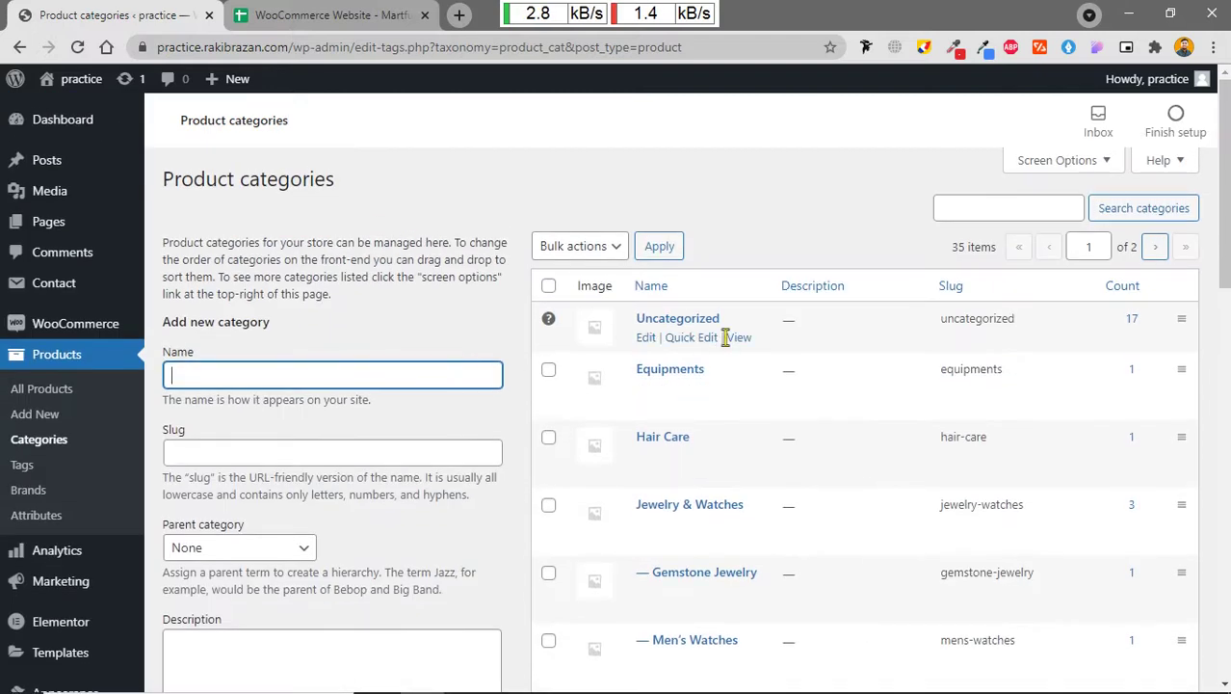
{"action": "left_click", "coordinate": [549, 246]}
{"action": "left_click", "coordinate": [558, 289]}
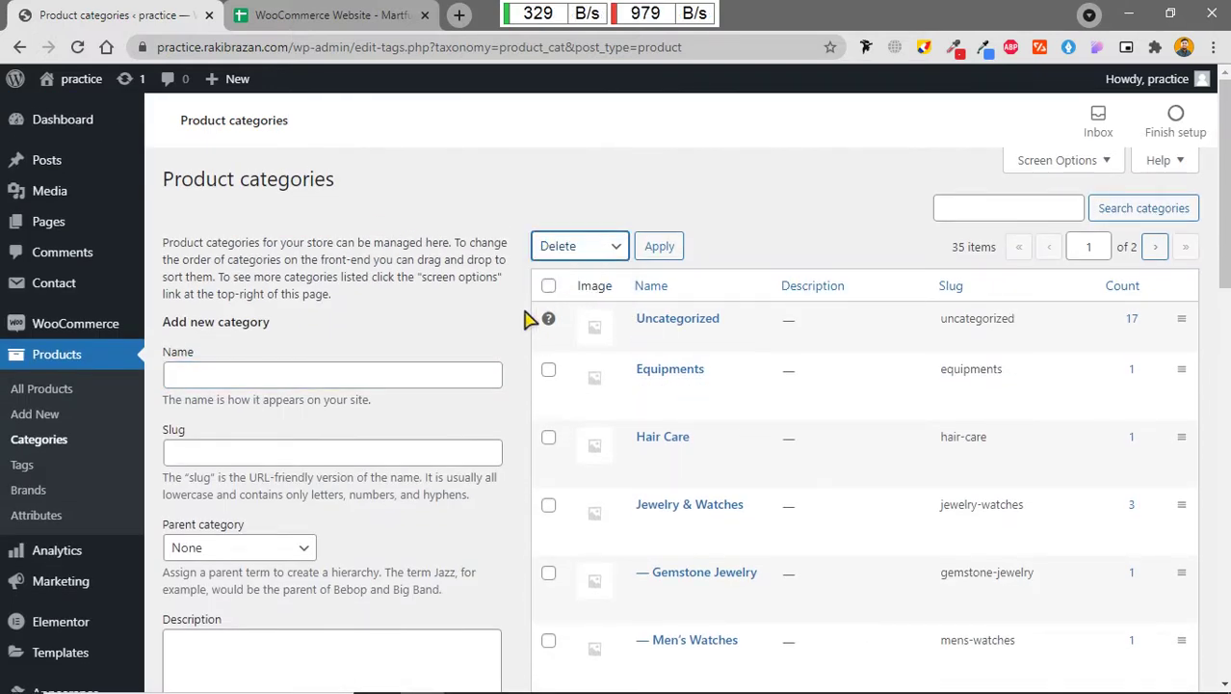
{"action": "left_click", "coordinate": [548, 285]}
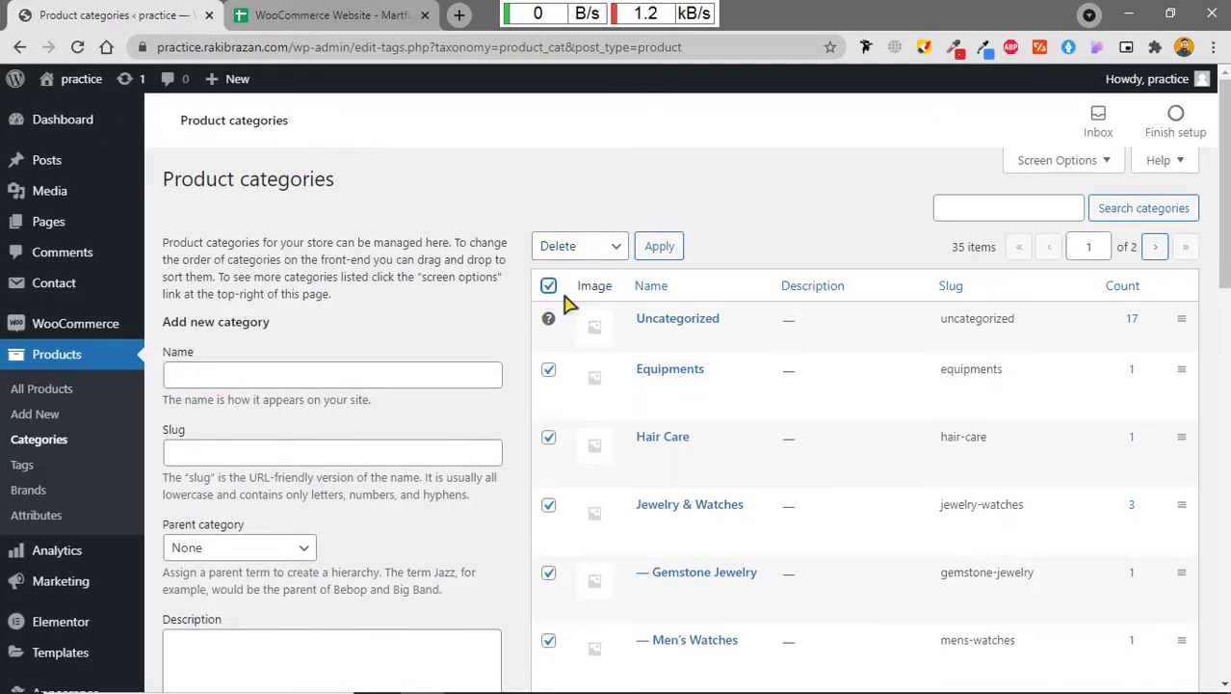
{"action": "left_click", "coordinate": [661, 247]}
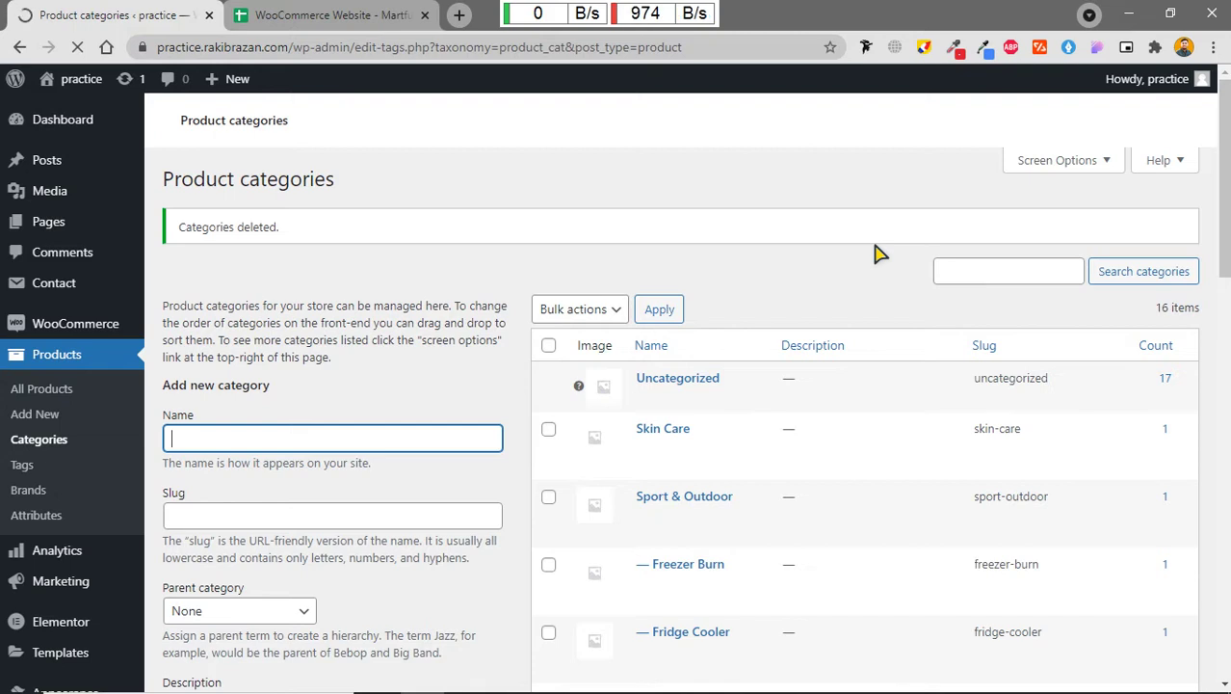
Step: Bulk-delete the last remaining categories so only Uncategorized is listed
{"action": "scroll", "coordinate": [886, 318], "scroll_direction": "down", "scroll_amount": 1}
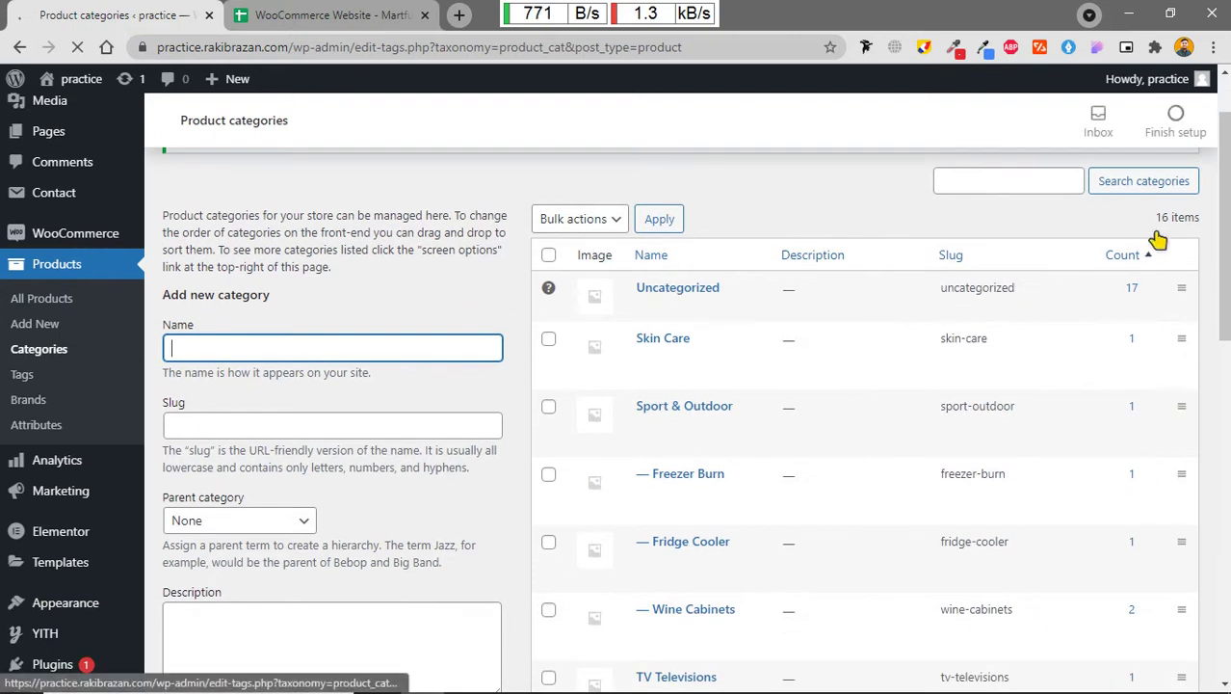
{"action": "left_click", "coordinate": [548, 257]}
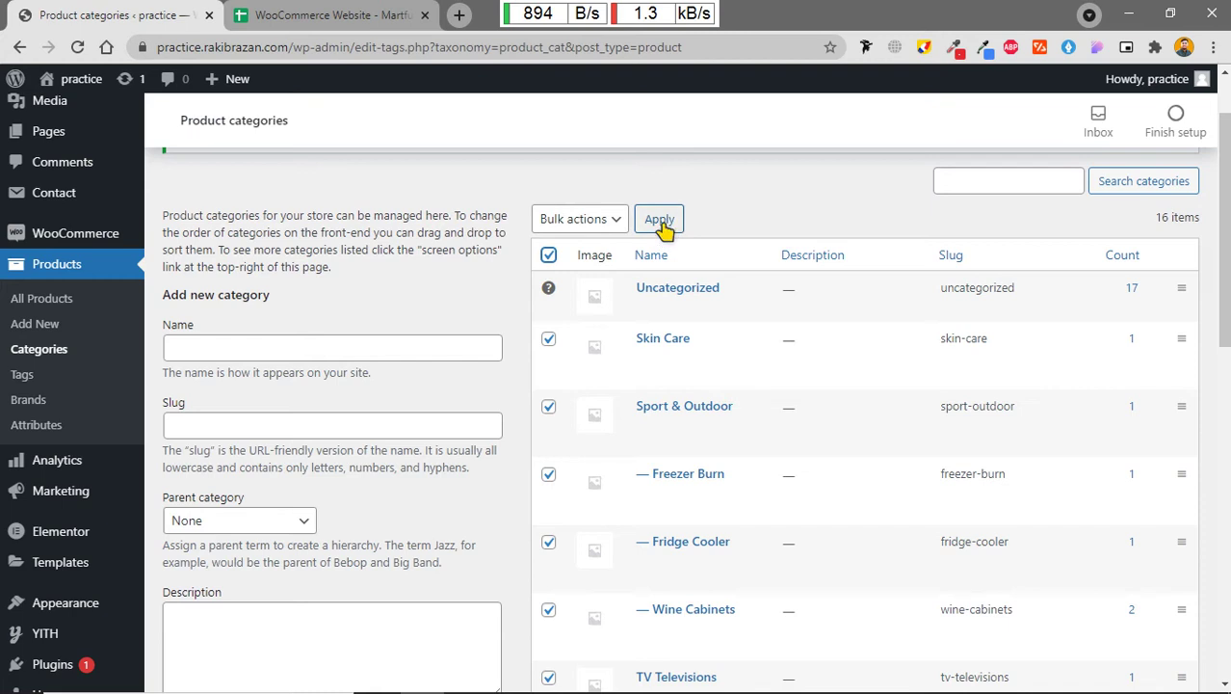
{"action": "left_click", "coordinate": [587, 223]}
{"action": "left_click", "coordinate": [559, 261]}
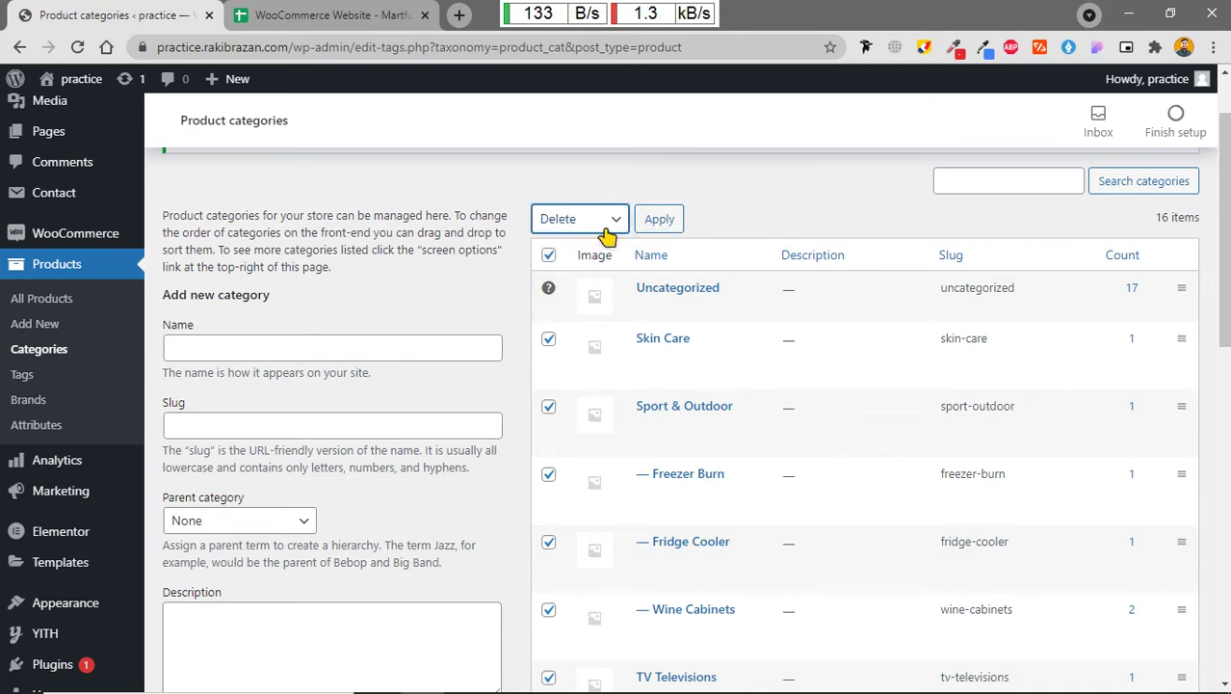
{"action": "left_click", "coordinate": [659, 220]}
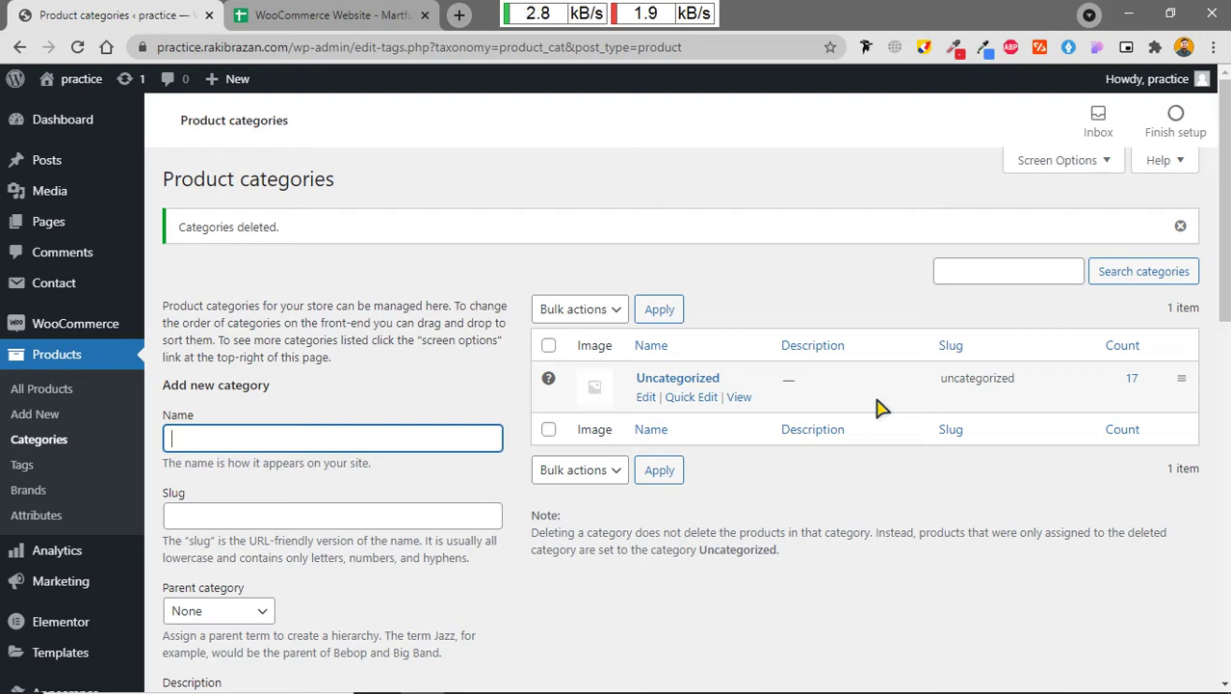
{"action": "scroll", "coordinate": [405, 442], "scroll_direction": "down", "scroll_amount": 4}
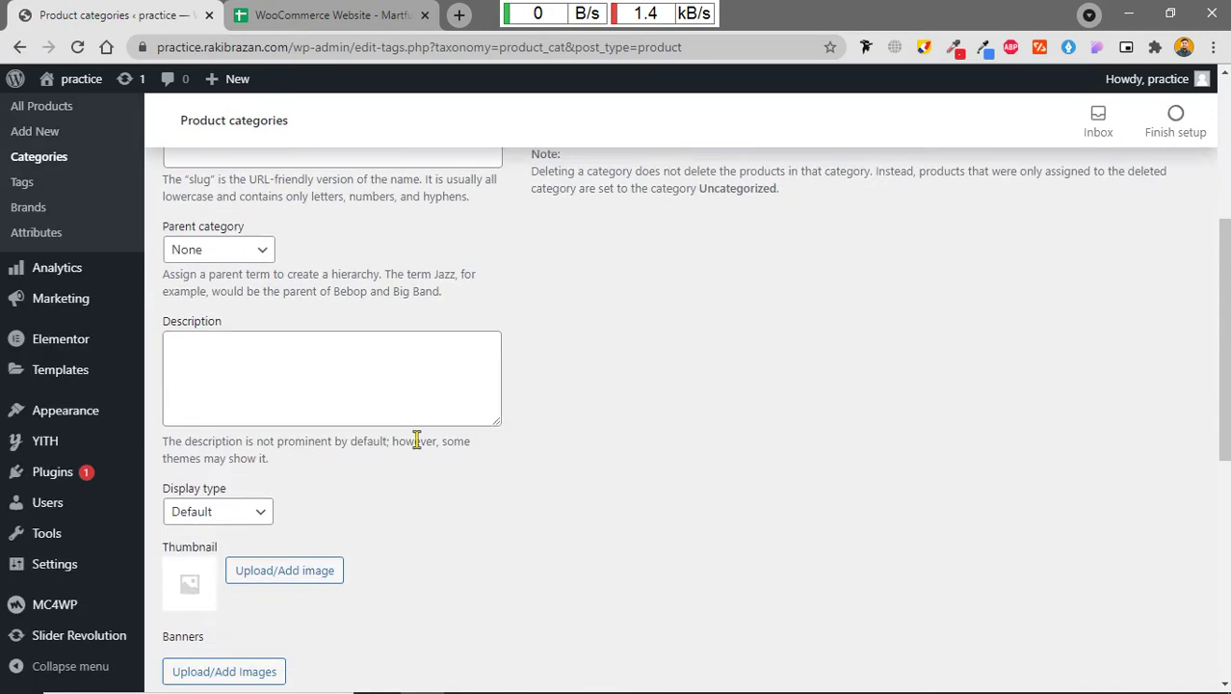
{"action": "scroll", "coordinate": [425, 439], "scroll_direction": "up", "scroll_amount": 1}
{"action": "scroll", "coordinate": [425, 439], "scroll_direction": "up", "scroll_amount": 4}
{"action": "scroll", "coordinate": [496, 488], "scroll_direction": "down", "scroll_amount": 2}
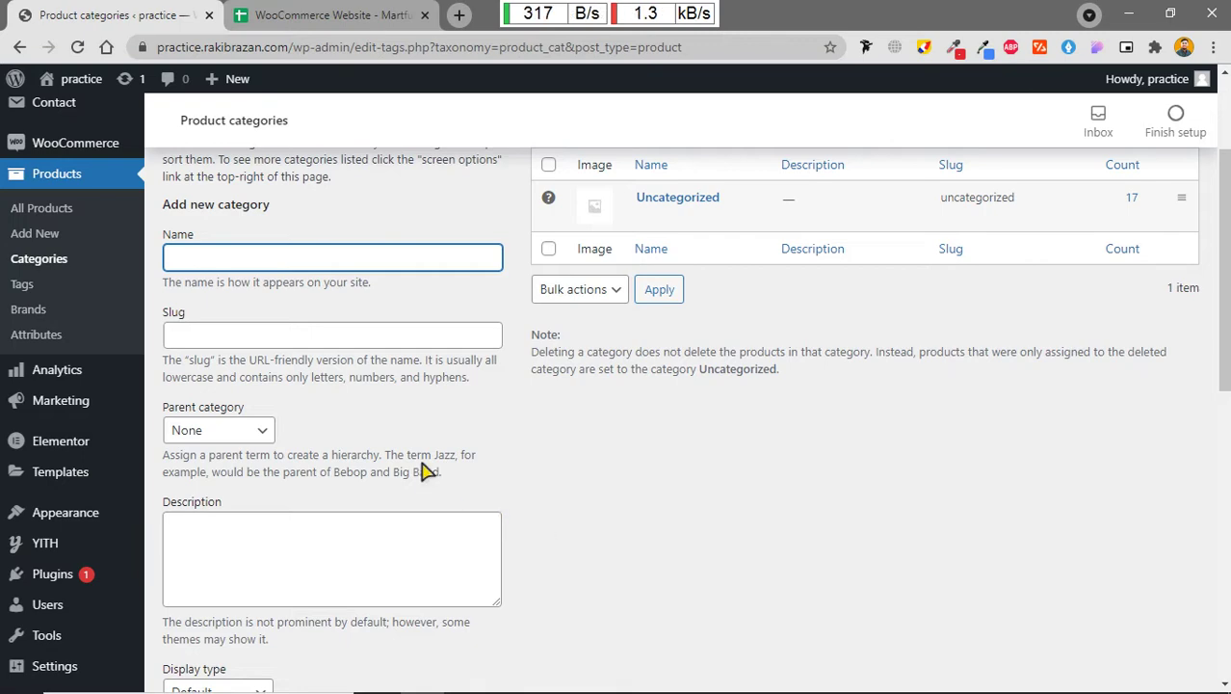
{"action": "scroll", "coordinate": [426, 468], "scroll_direction": "up", "scroll_amount": 2}
{"action": "scroll", "coordinate": [421, 459], "scroll_direction": "down", "scroll_amount": 1}
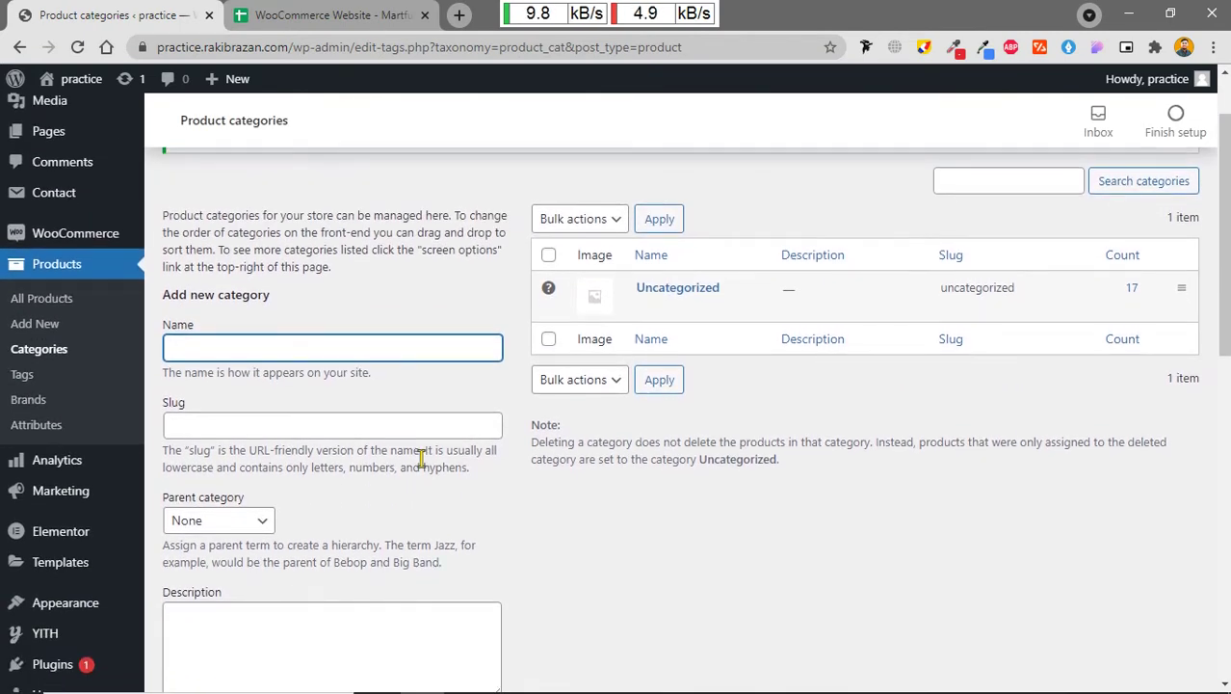
Step: Enter 'Men's Collection' as the new product category name
{"action": "type", "text": "Men's C"}
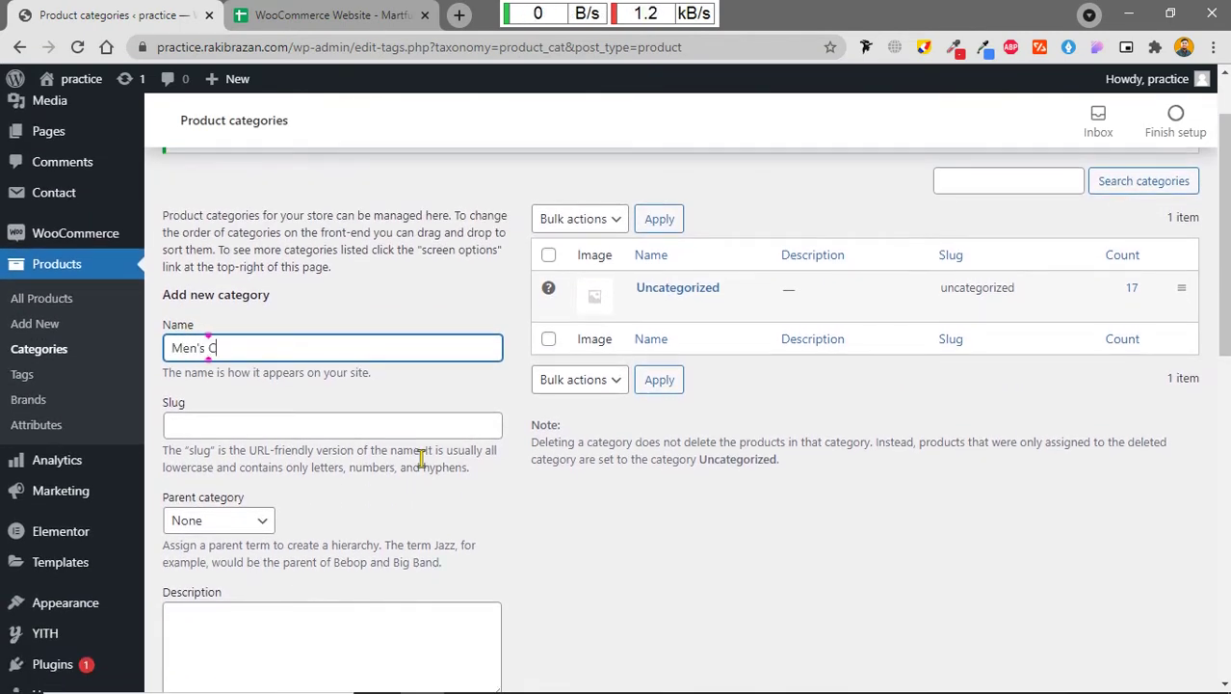
{"action": "type", "text": "olle"}
{"action": "type", "text": "ctio"}
{"action": "type", "text": "n"}
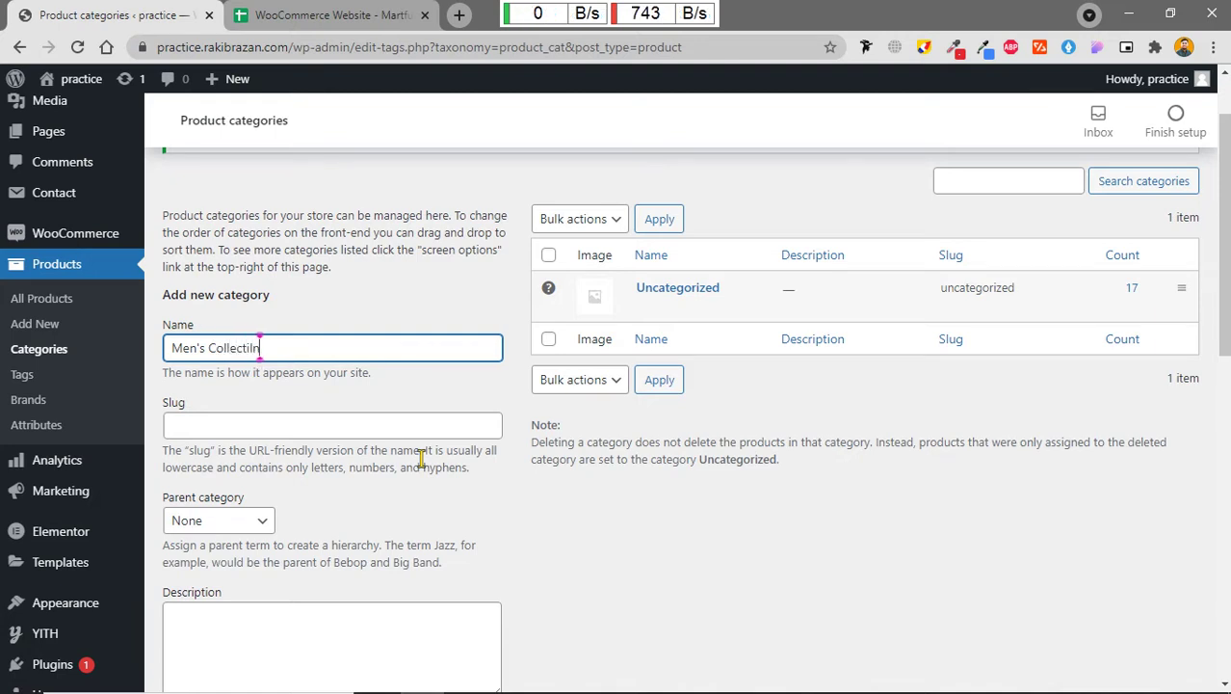
{"action": "type", "text": "o"}
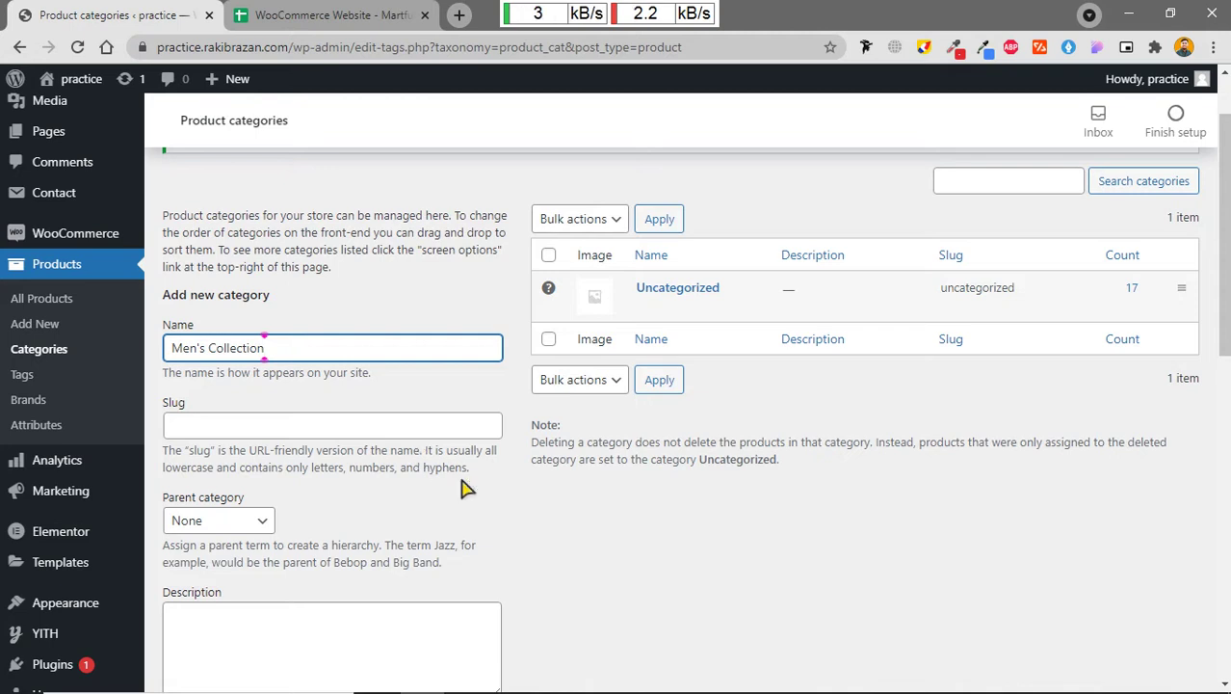
{"action": "scroll", "coordinate": [405, 431], "scroll_direction": "down", "scroll_amount": 1}
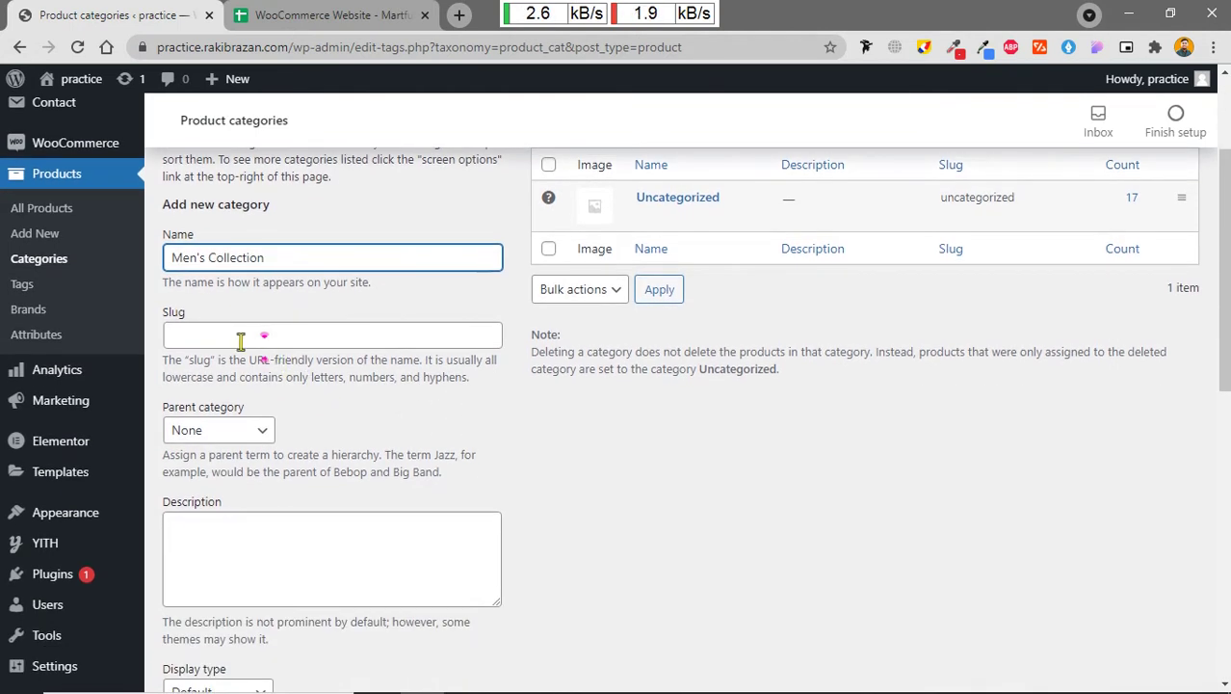
{"action": "left_click", "coordinate": [241, 337]}
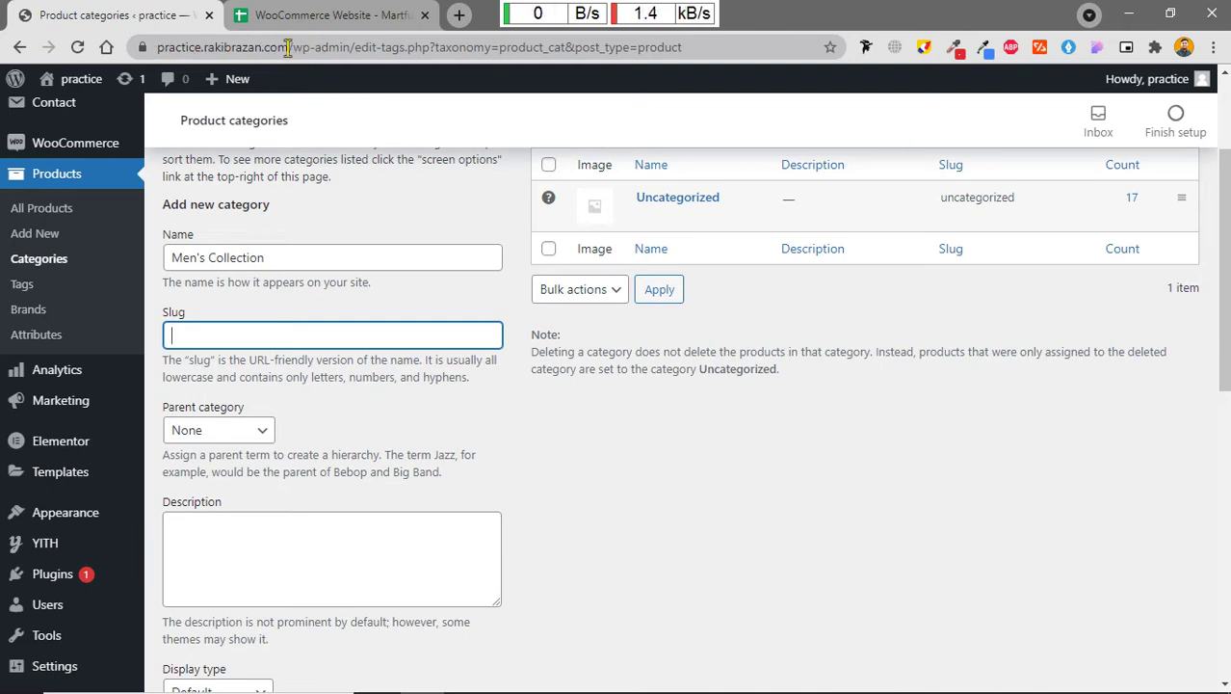
{"action": "left_click_drag", "start_coordinate": [295, 48], "coordinate": [400, 48]}
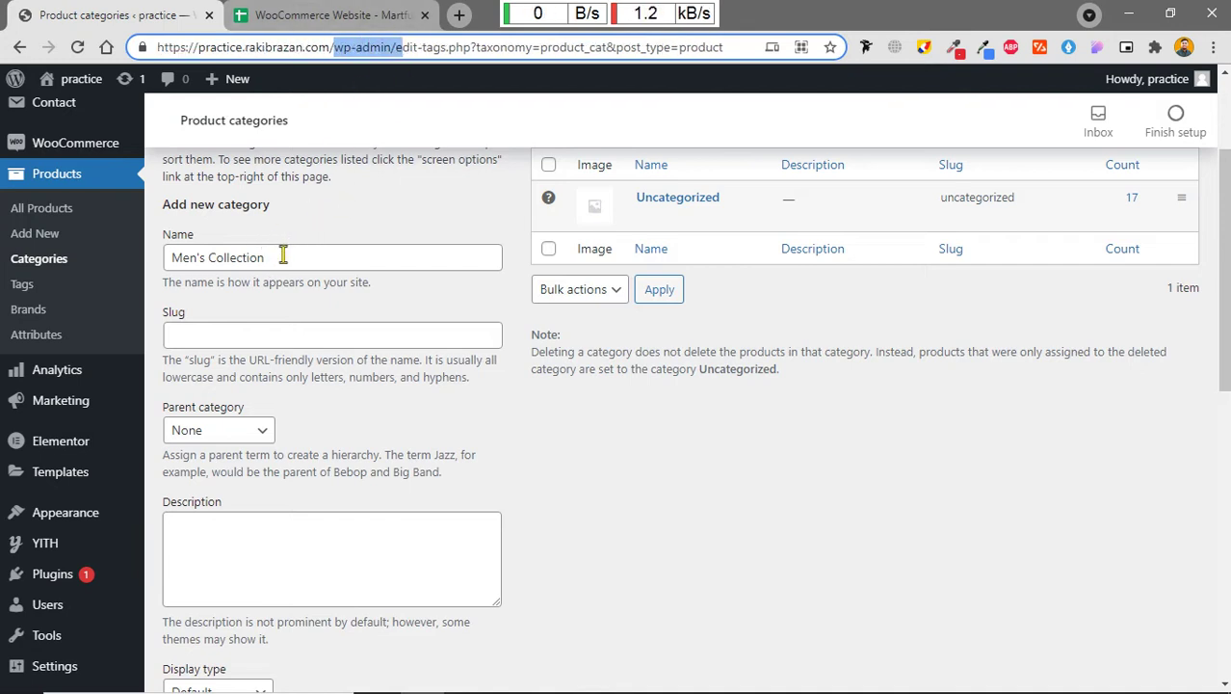
{"action": "left_click_drag", "start_coordinate": [277, 257], "coordinate": [172, 270]}
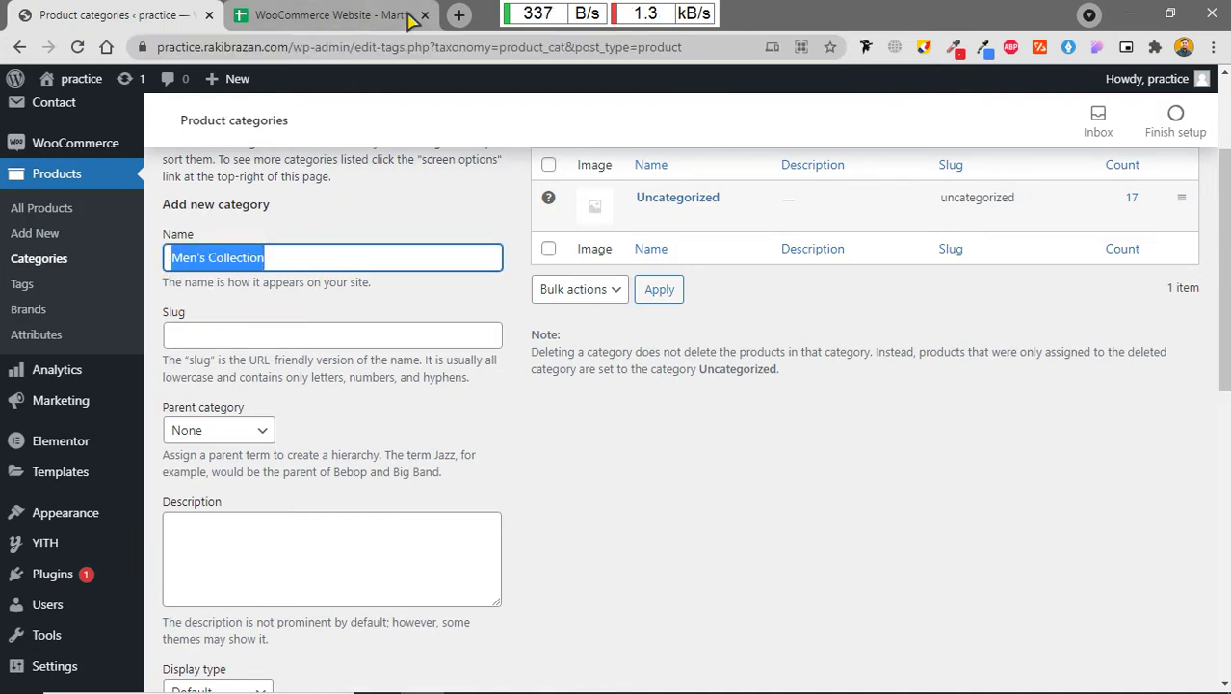
{"action": "left_click_drag", "start_coordinate": [293, 48], "coordinate": [351, 49]}
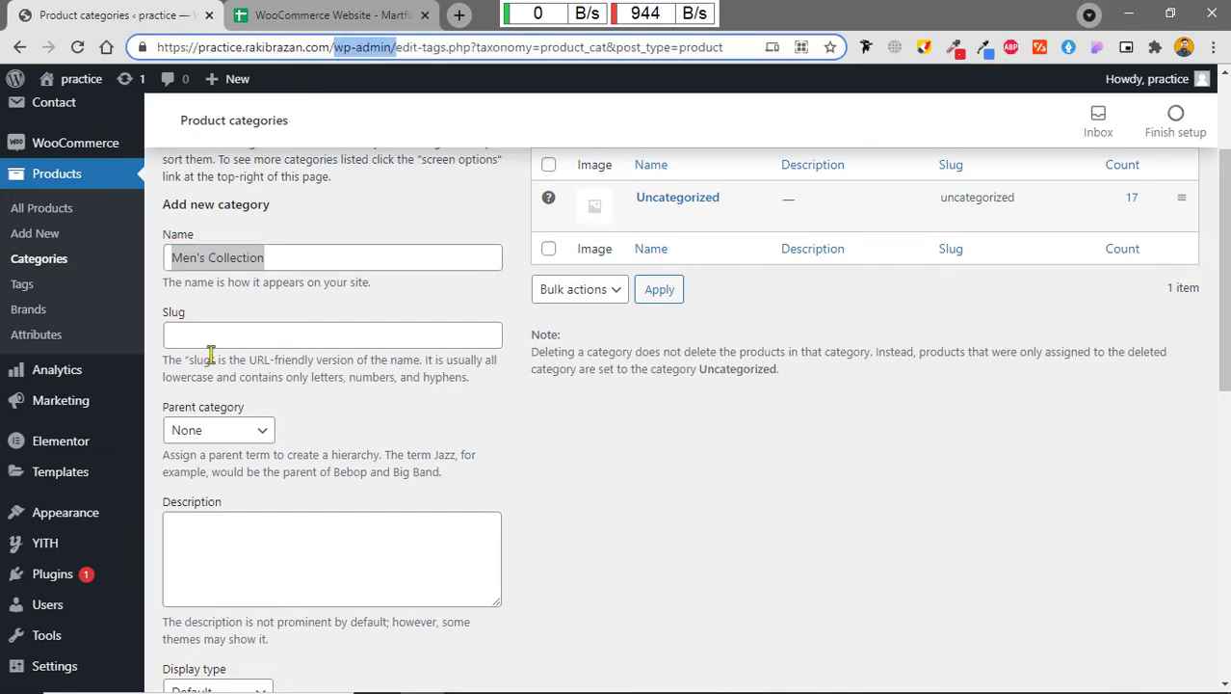
{"action": "left_click", "coordinate": [271, 258]}
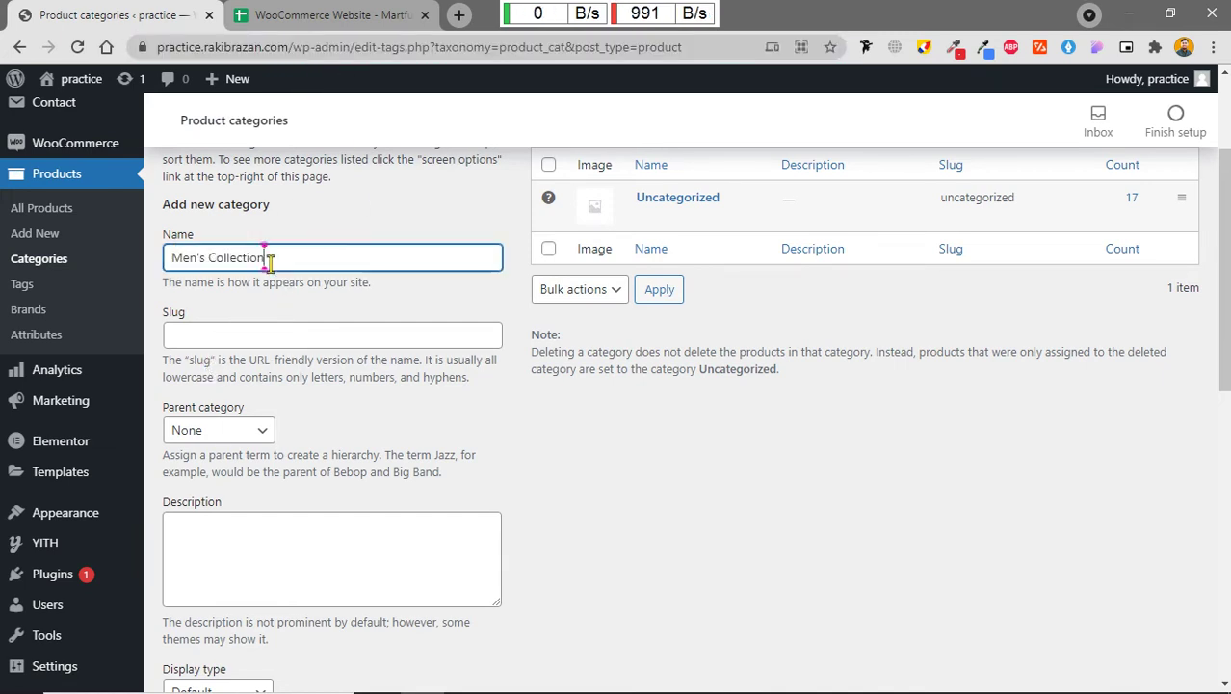
{"action": "left_click_drag", "start_coordinate": [269, 258], "coordinate": [133, 260]}
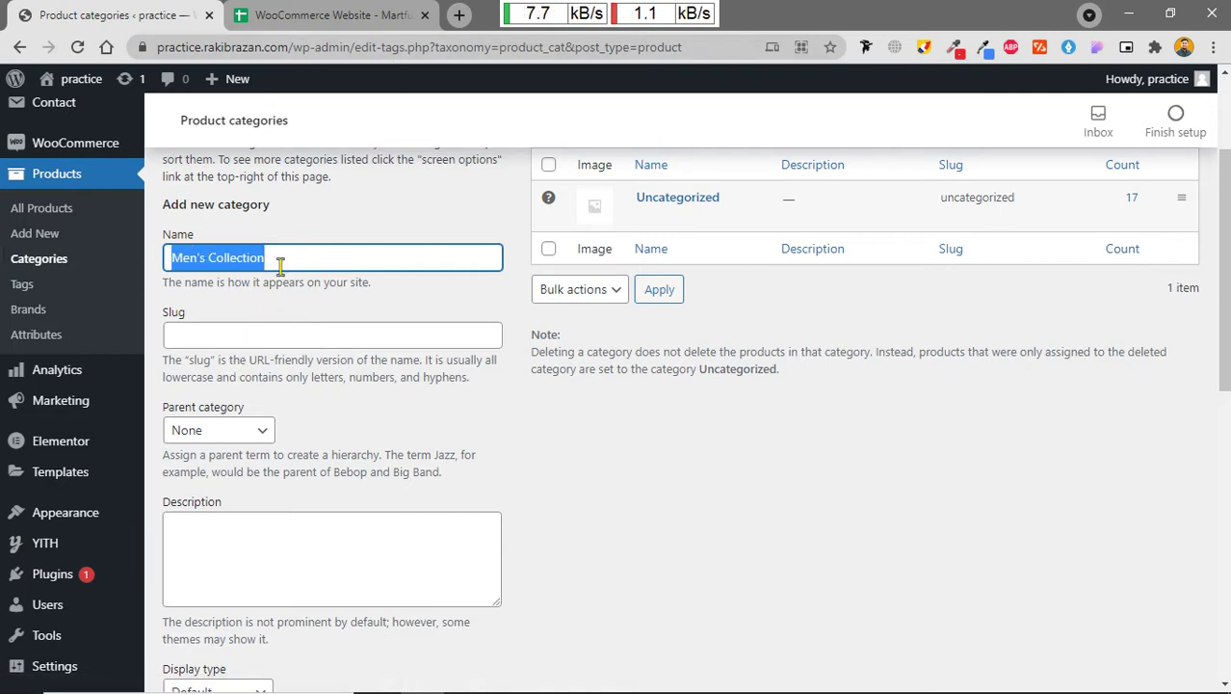
{"action": "left_click", "coordinate": [227, 339]}
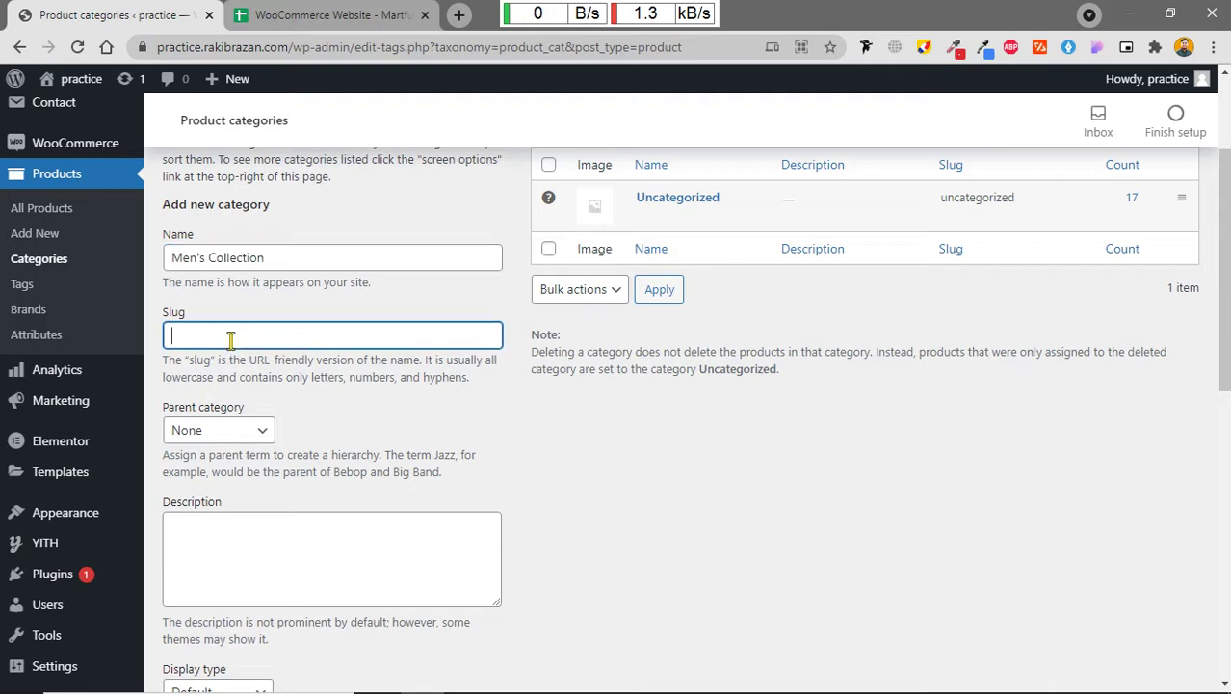
Step: Keep no parent, empty description and default display options, then add the category
{"action": "scroll", "coordinate": [240, 330], "scroll_direction": "down", "scroll_amount": 2}
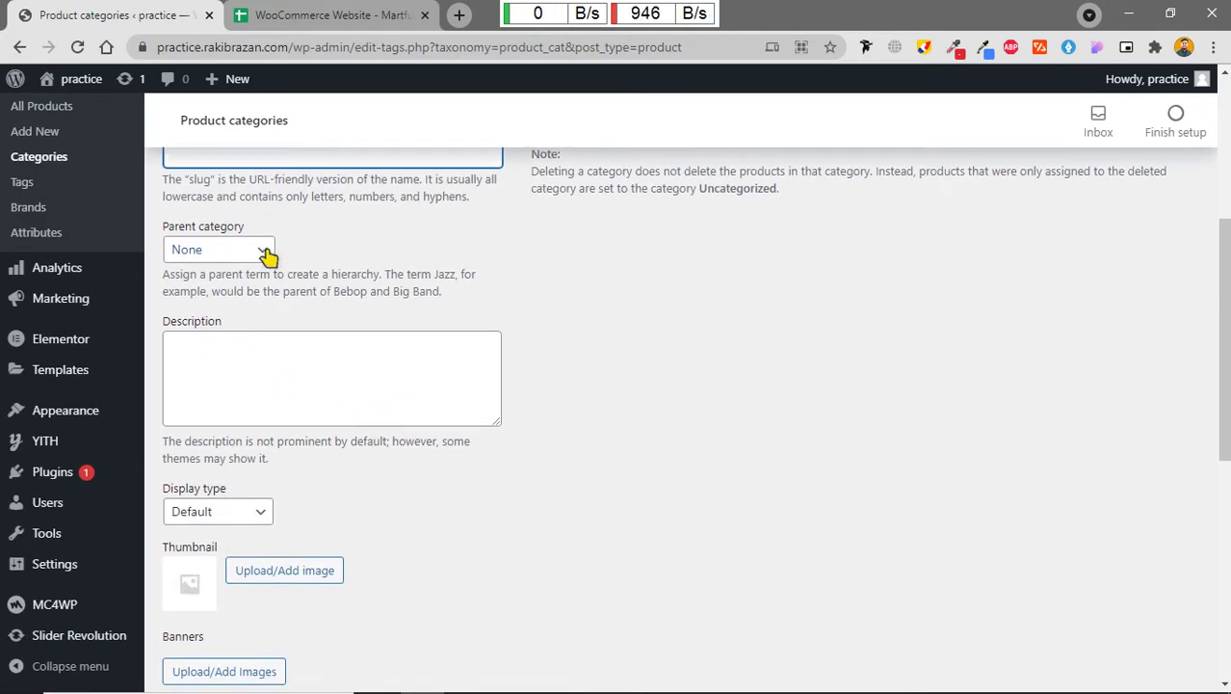
{"action": "left_click", "coordinate": [264, 372]}
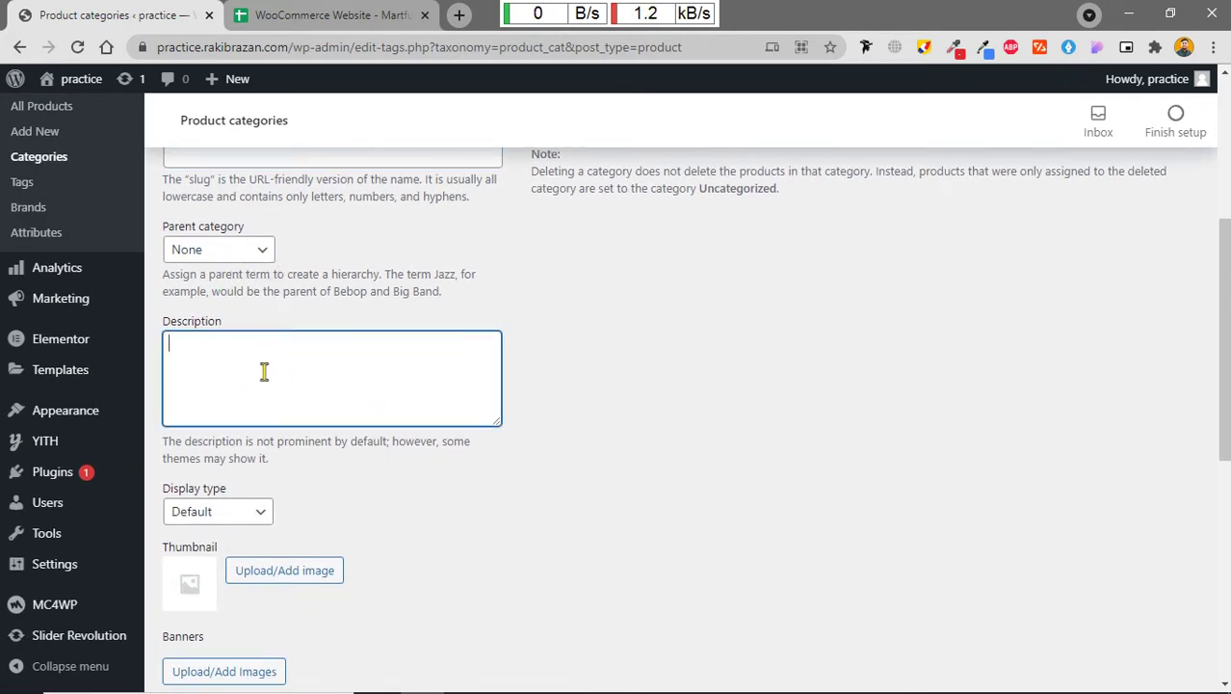
{"action": "scroll", "coordinate": [357, 349], "scroll_direction": "down", "scroll_amount": 4}
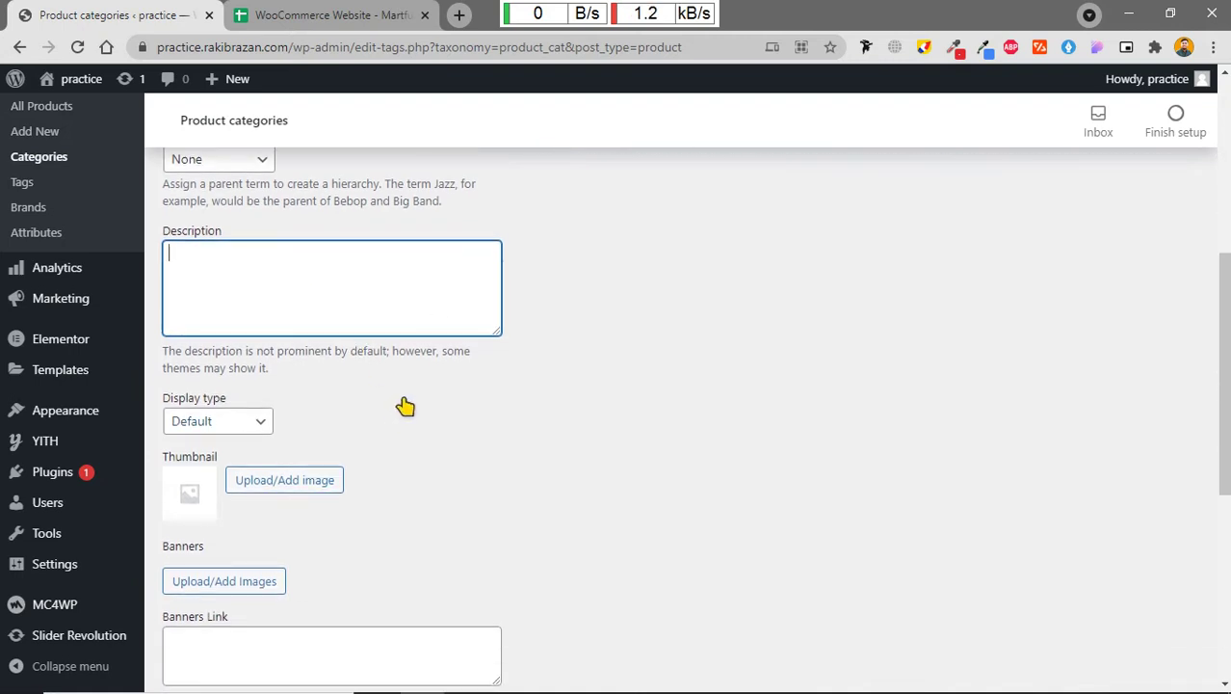
{"action": "scroll", "coordinate": [325, 312], "scroll_direction": "up", "scroll_amount": 2}
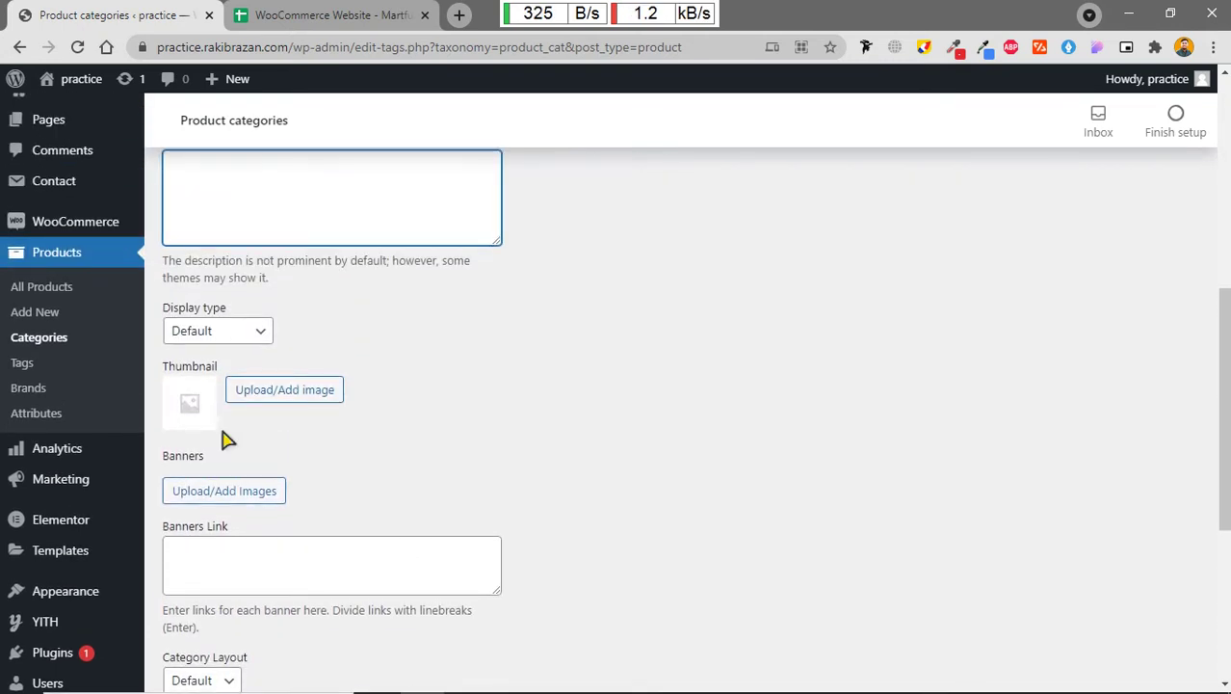
{"action": "scroll", "coordinate": [247, 432], "scroll_direction": "down", "scroll_amount": 2}
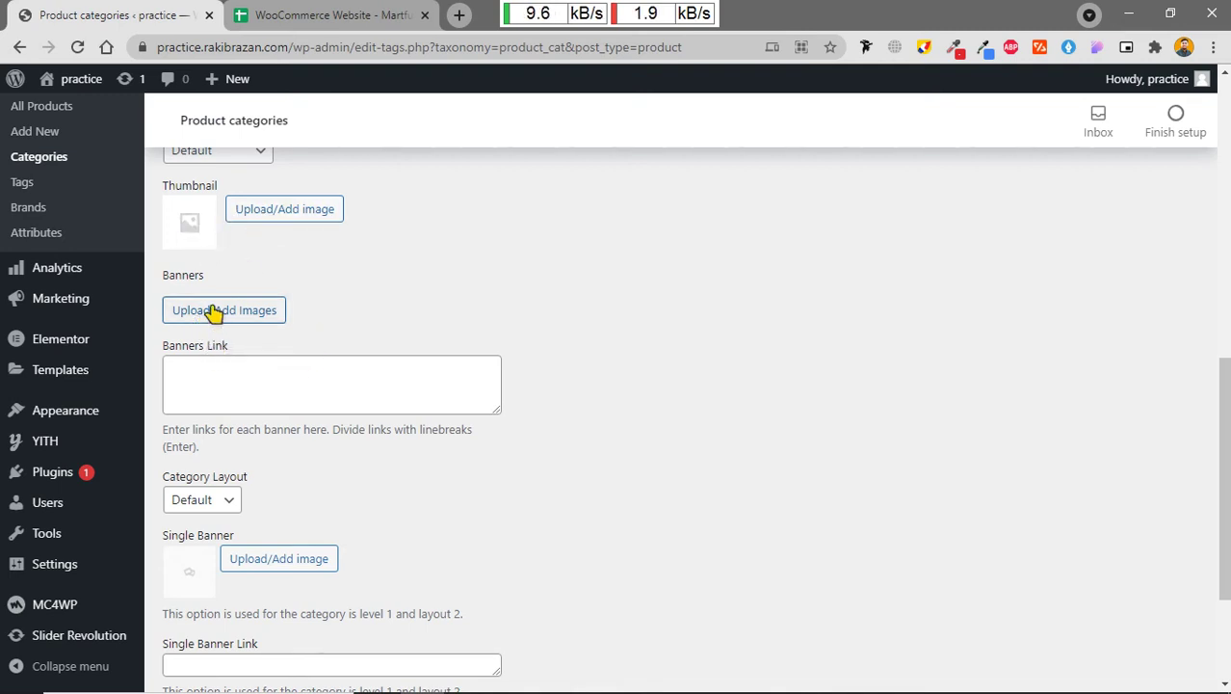
{"action": "scroll", "coordinate": [322, 424], "scroll_direction": "down", "scroll_amount": 2}
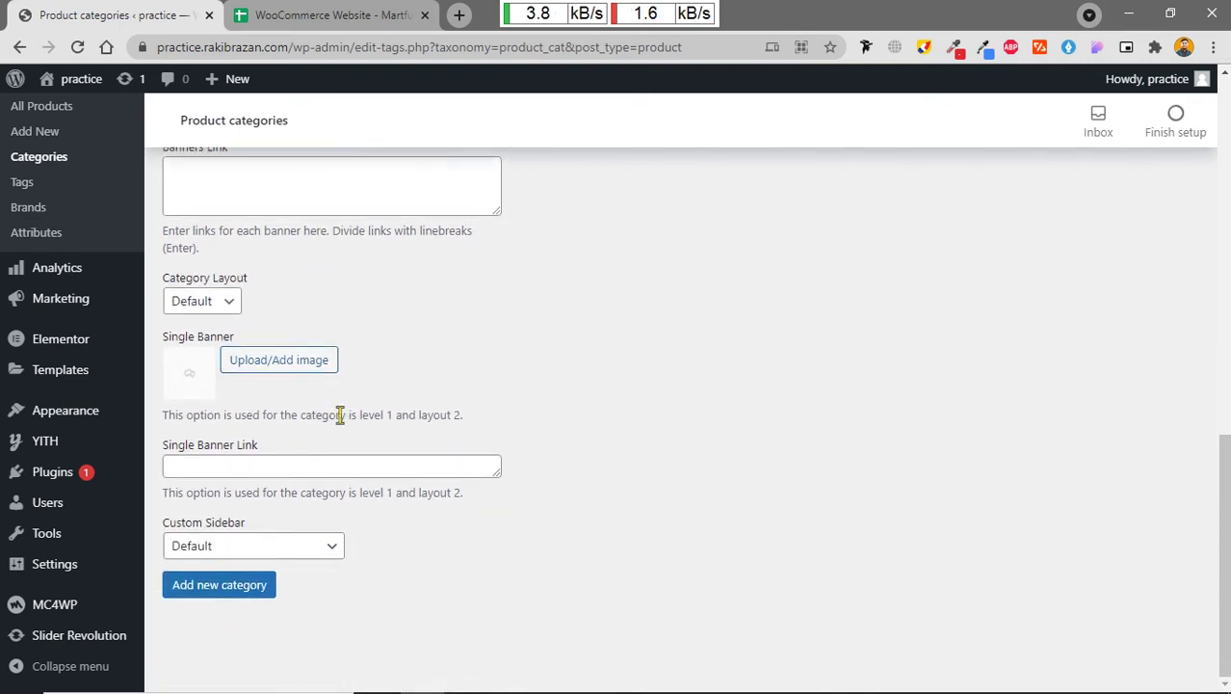
{"action": "left_click", "coordinate": [213, 590]}
Step: Create the 'Women's Collection' category (slug womens-collection) with default settings
{"action": "scroll", "coordinate": [673, 564], "scroll_direction": "up", "scroll_amount": 9}
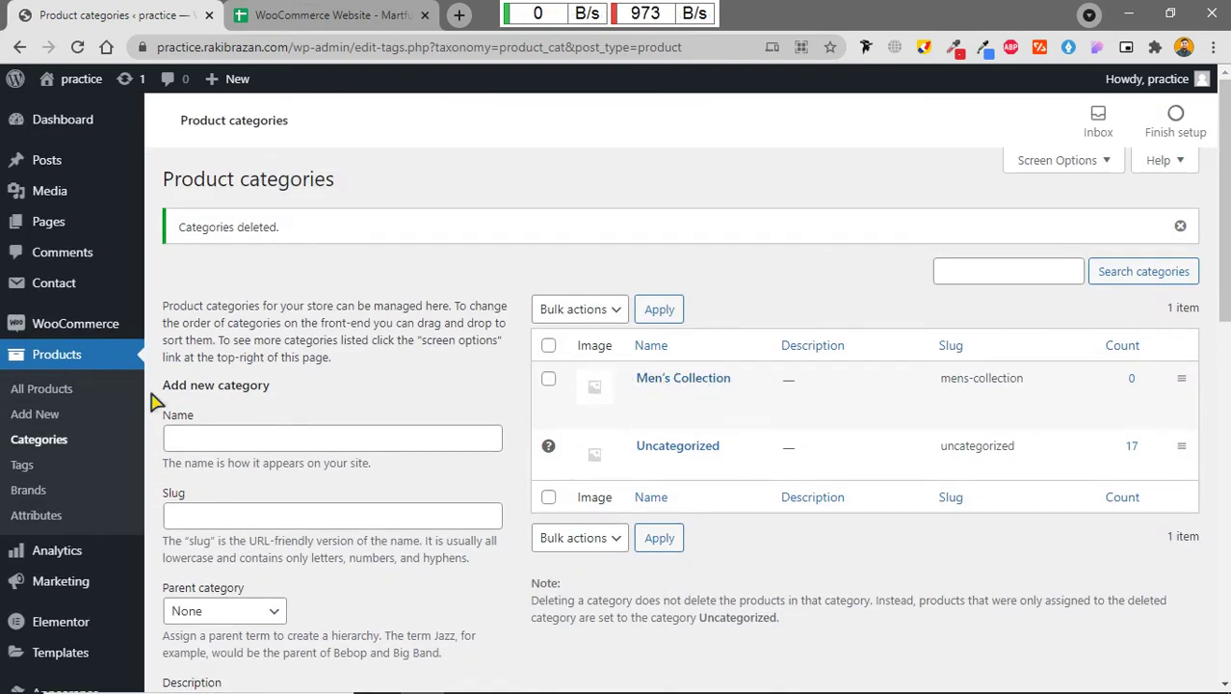
{"action": "scroll", "coordinate": [330, 404], "scroll_direction": "down", "scroll_amount": 2}
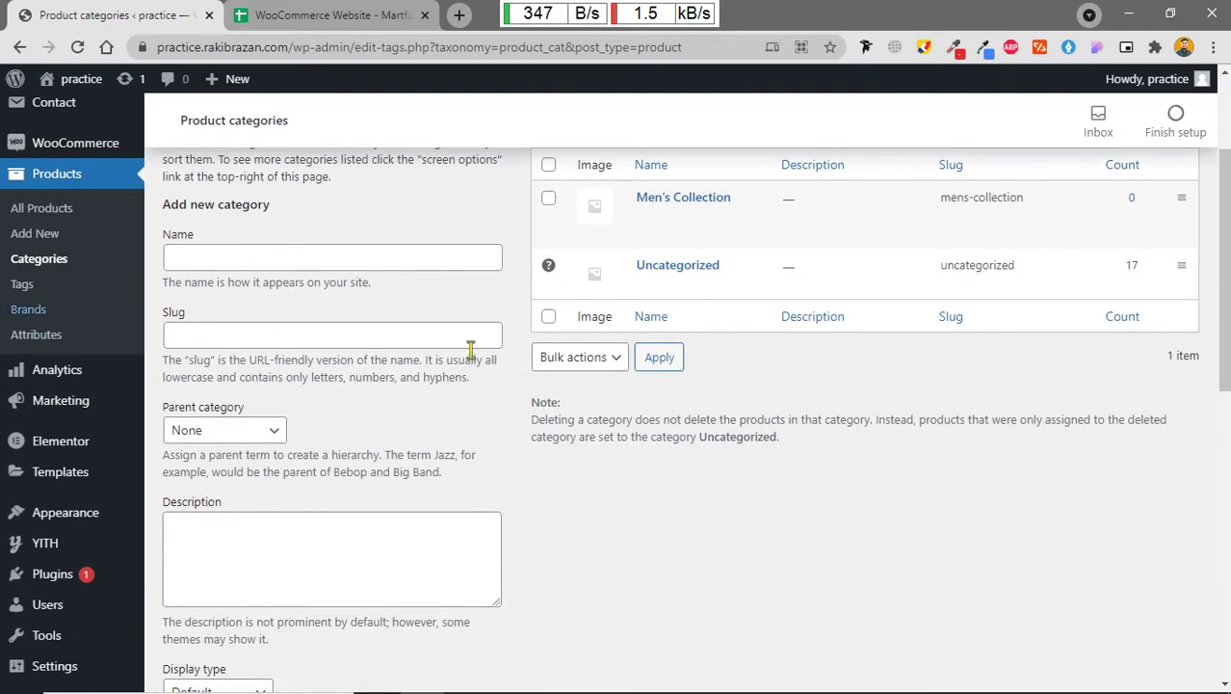
{"action": "scroll", "coordinate": [241, 463], "scroll_direction": "up", "scroll_amount": 2}
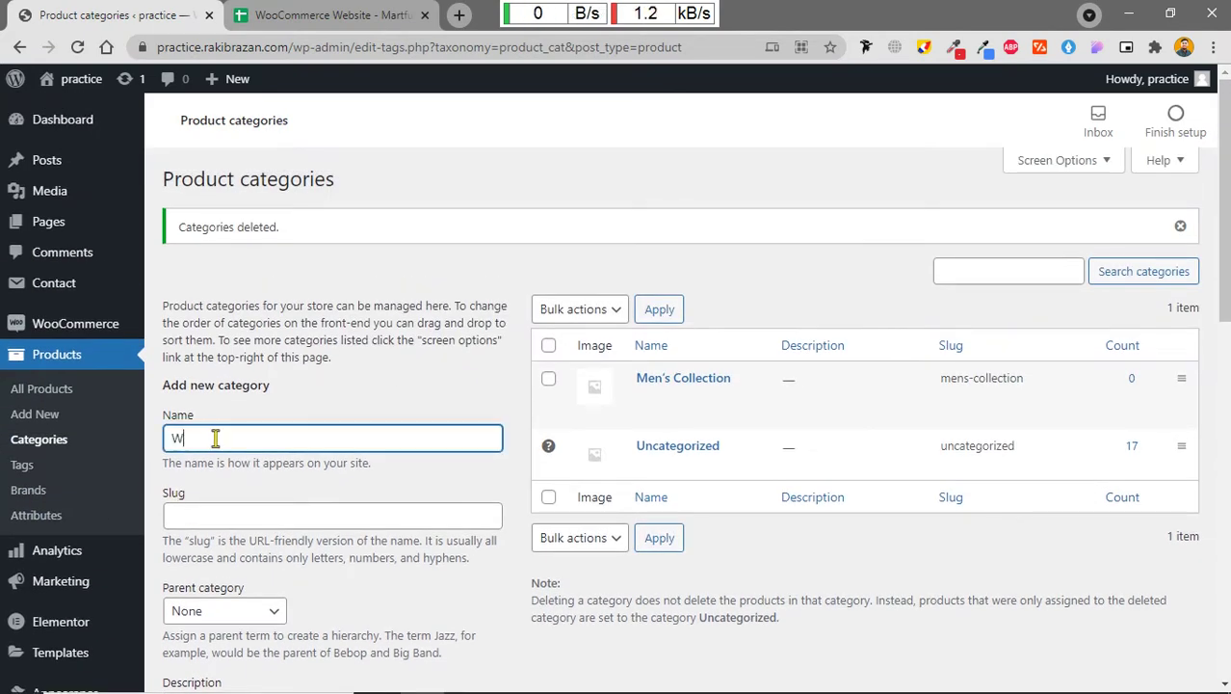
{"action": "type", "text": "men's Collectin"}
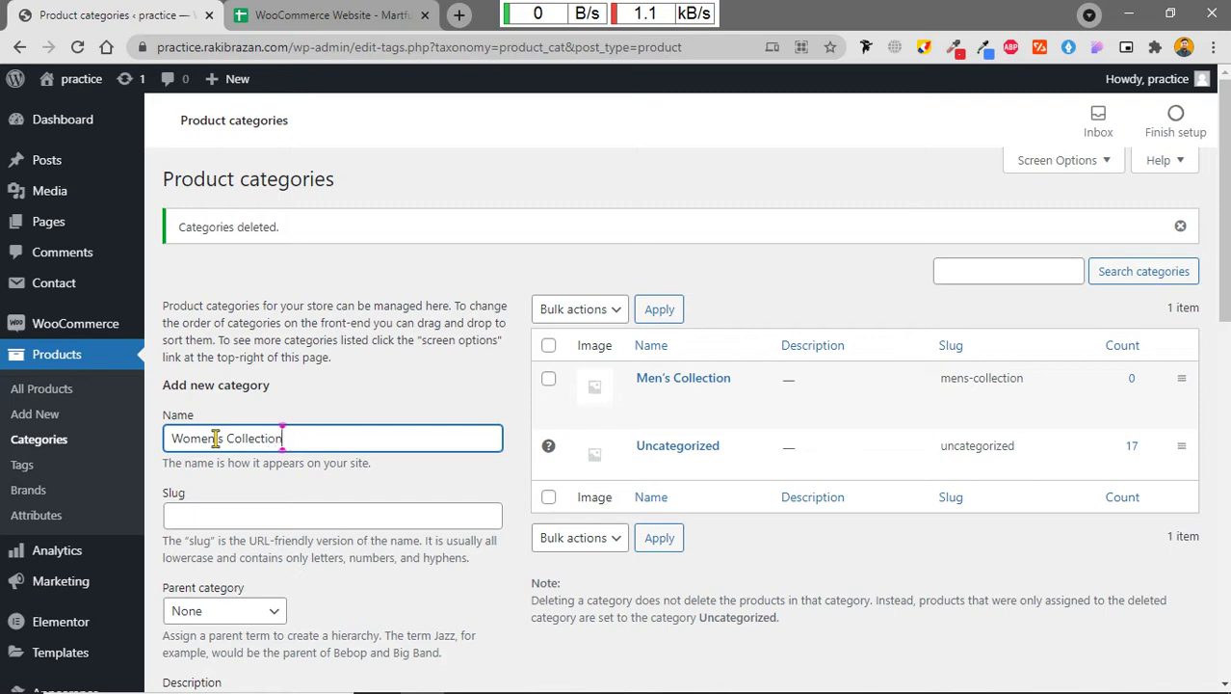
{"action": "scroll", "coordinate": [216, 438], "scroll_direction": "down", "scroll_amount": 10}
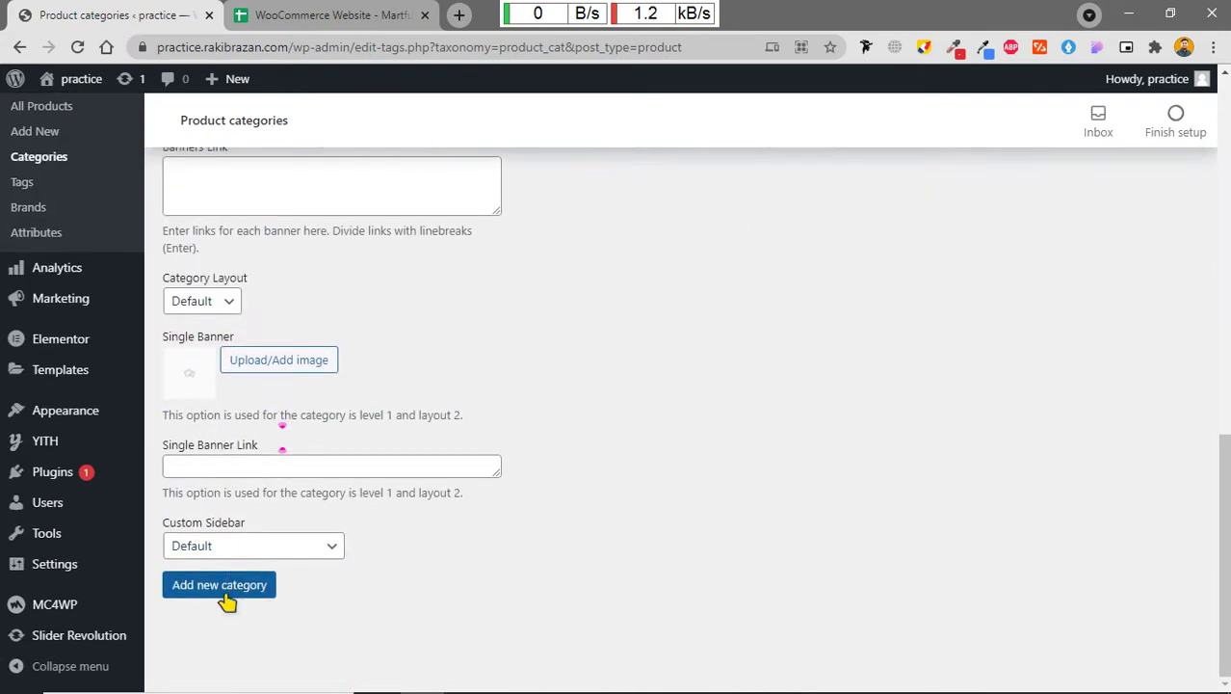
{"action": "left_click", "coordinate": [231, 588]}
{"action": "scroll", "coordinate": [1045, 536], "scroll_direction": "up", "scroll_amount": 10}
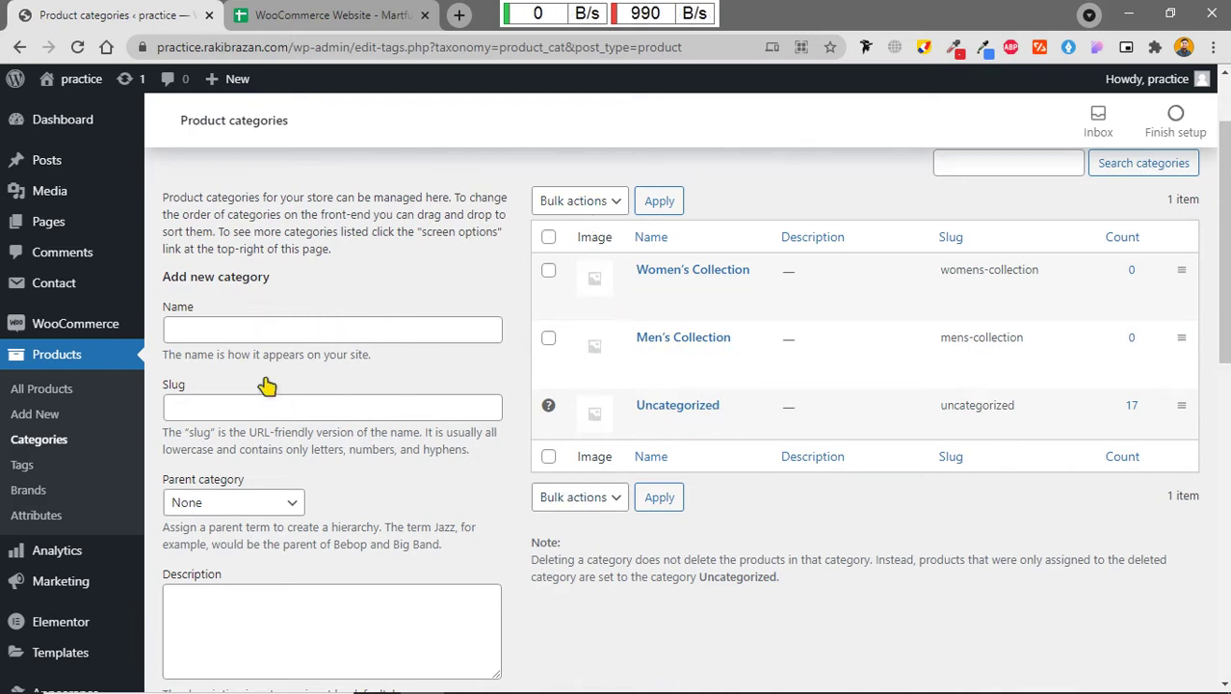
{"action": "left_click", "coordinate": [264, 327]}
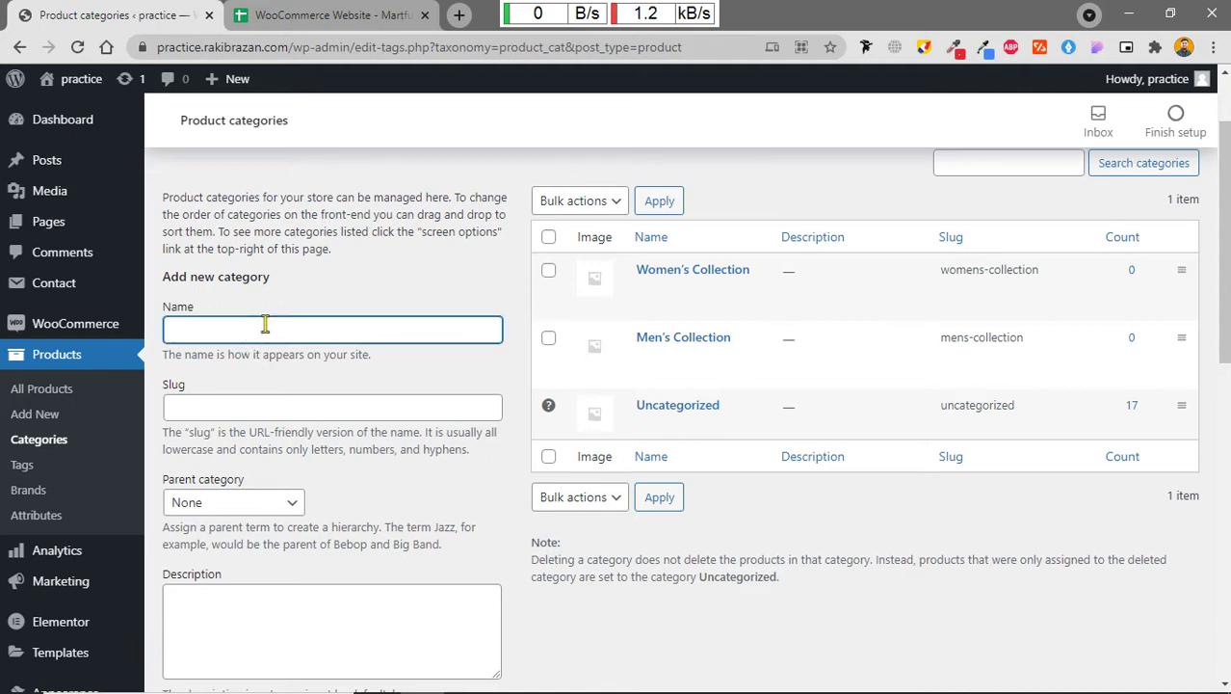
{"action": "type", "text": "Mobi"}
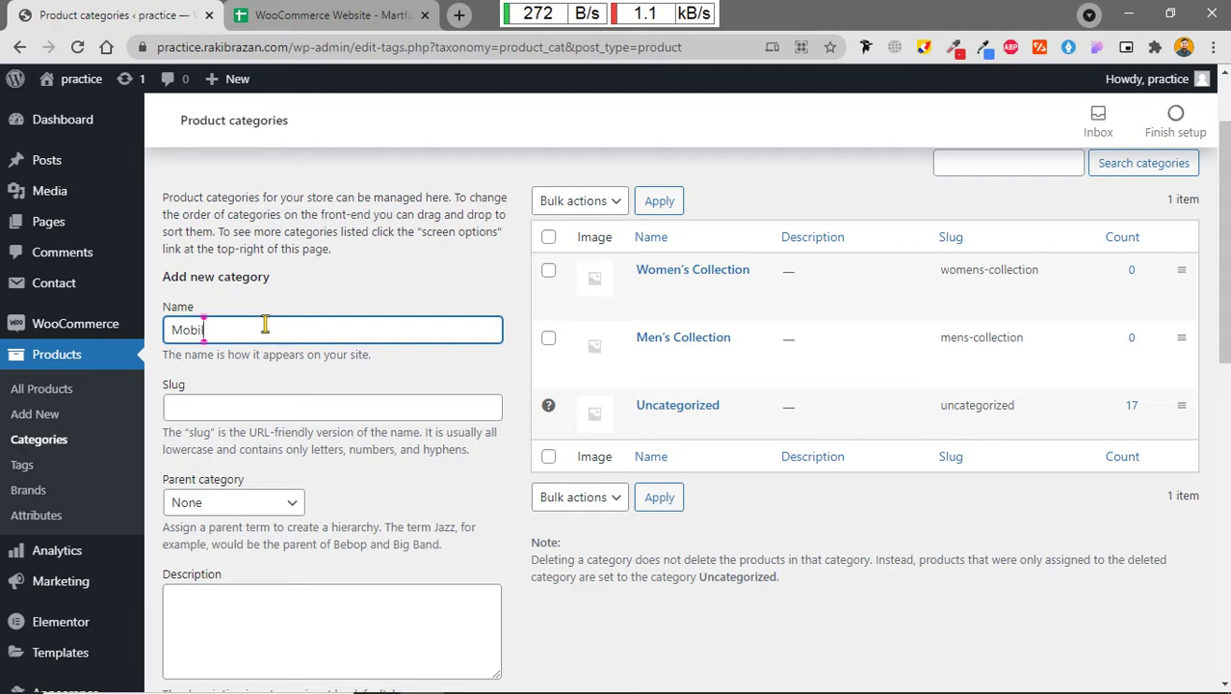
{"action": "type", "text": "le Ac"}
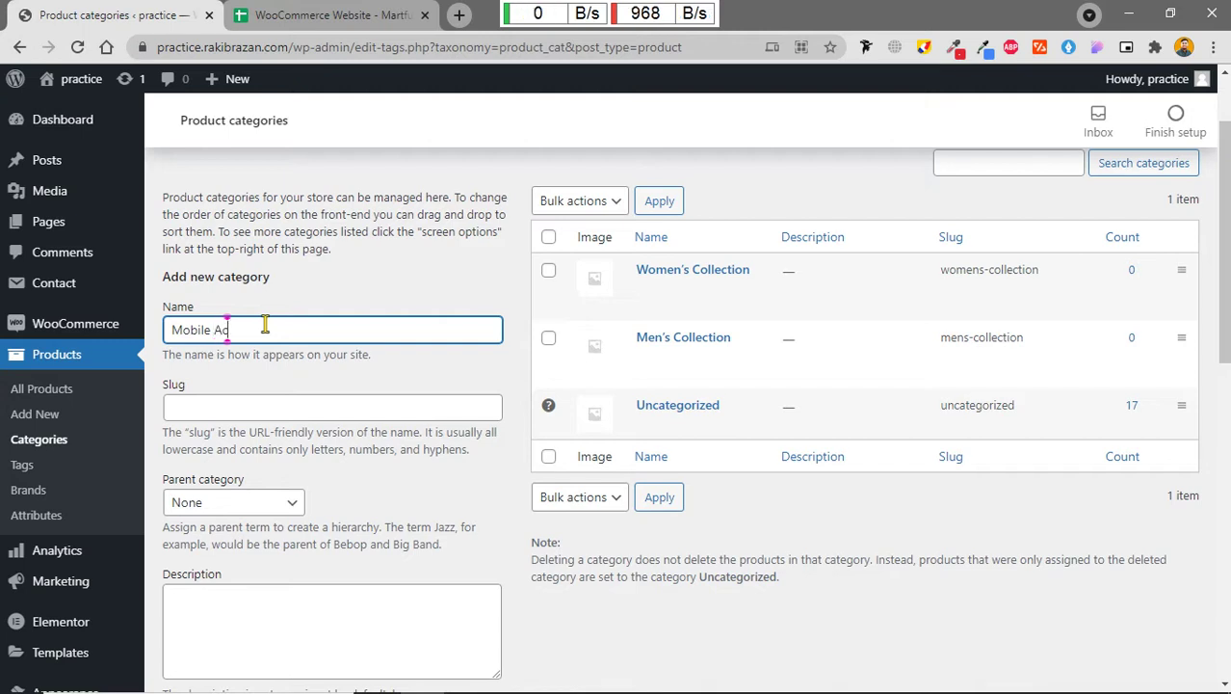
{"action": "type", "text": "ce"}
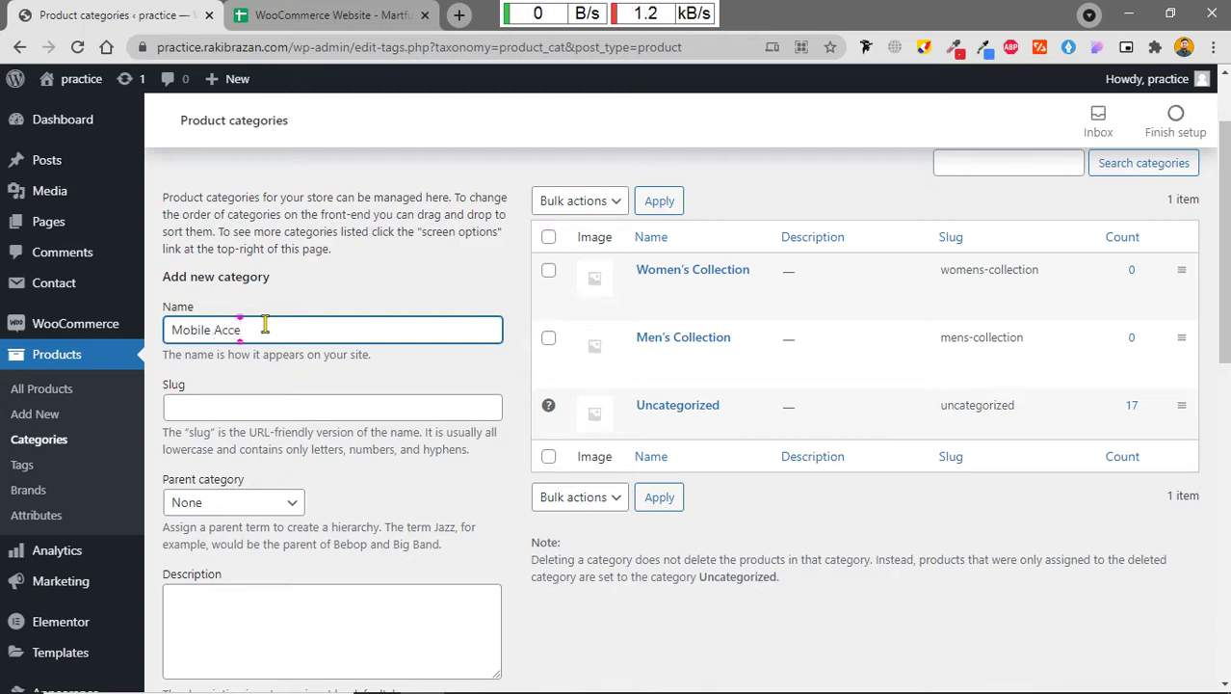
{"action": "type", "text": "ssories"}
{"action": "scroll", "coordinate": [426, 371], "scroll_direction": "down", "scroll_amount": 12}
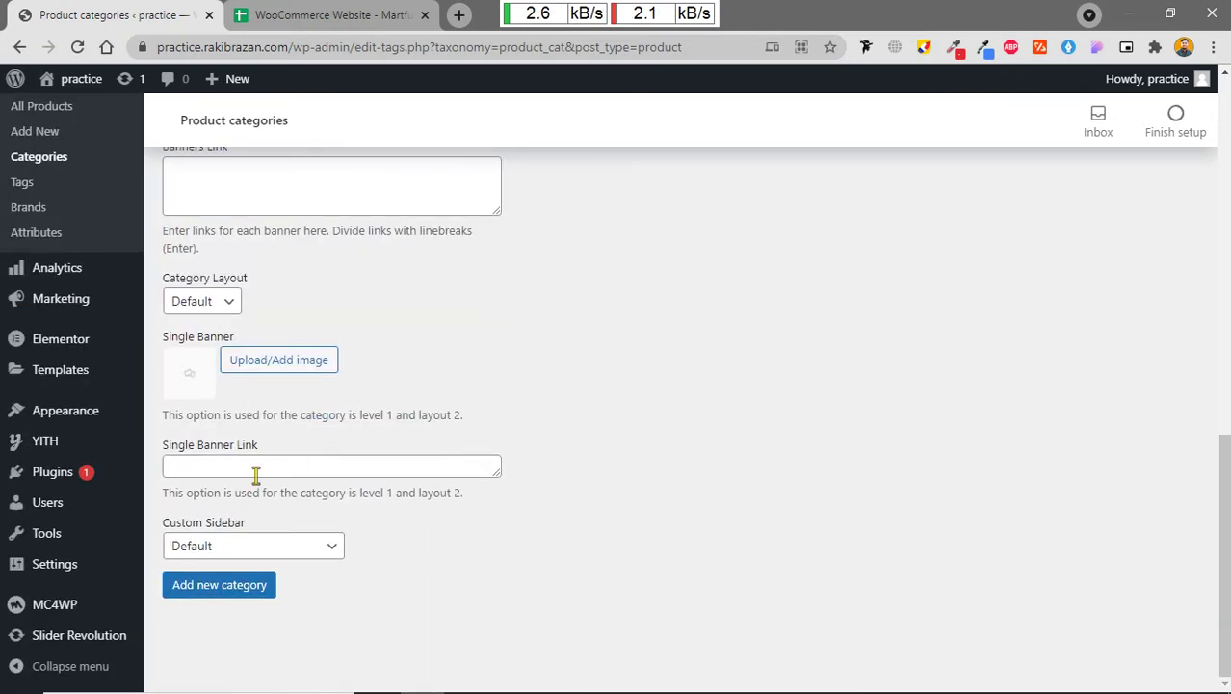
{"action": "mouse_move", "coordinate": [183, 600]}
{"action": "left_click", "coordinate": [253, 586]}
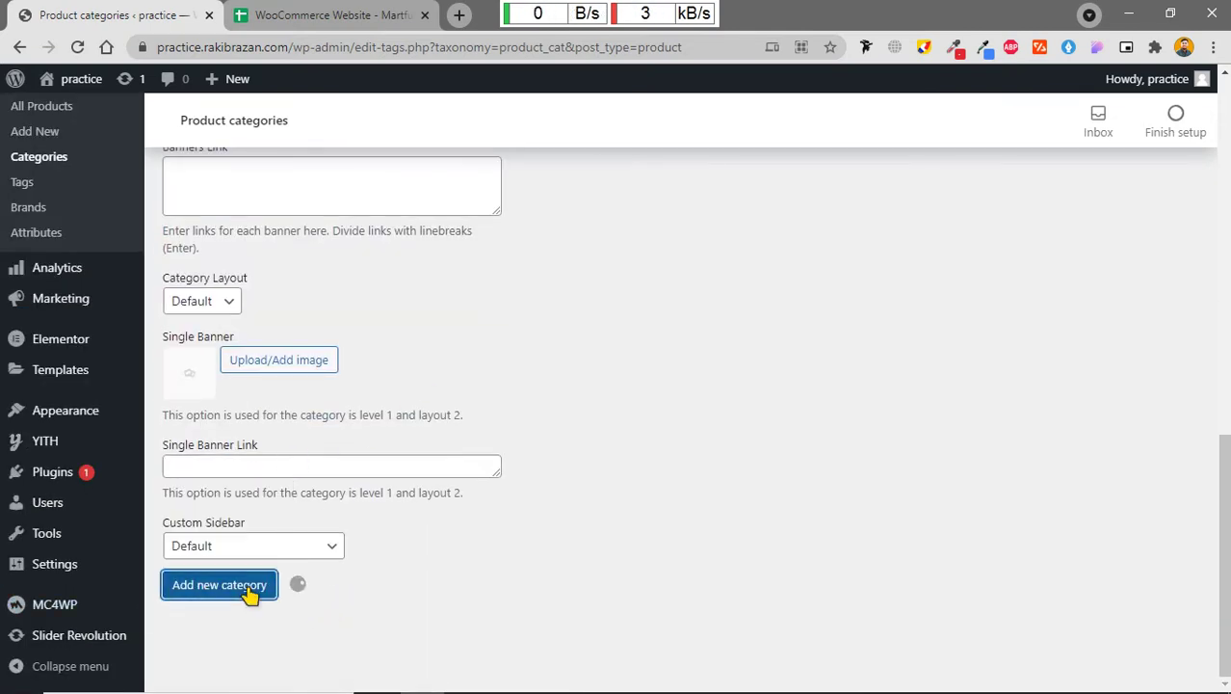
{"action": "scroll", "coordinate": [727, 380], "scroll_direction": "up", "scroll_amount": 5}
{"action": "scroll", "coordinate": [733, 376], "scroll_direction": "up", "scroll_amount": 5}
{"action": "scroll", "coordinate": [761, 373], "scroll_direction": "down", "scroll_amount": 7}
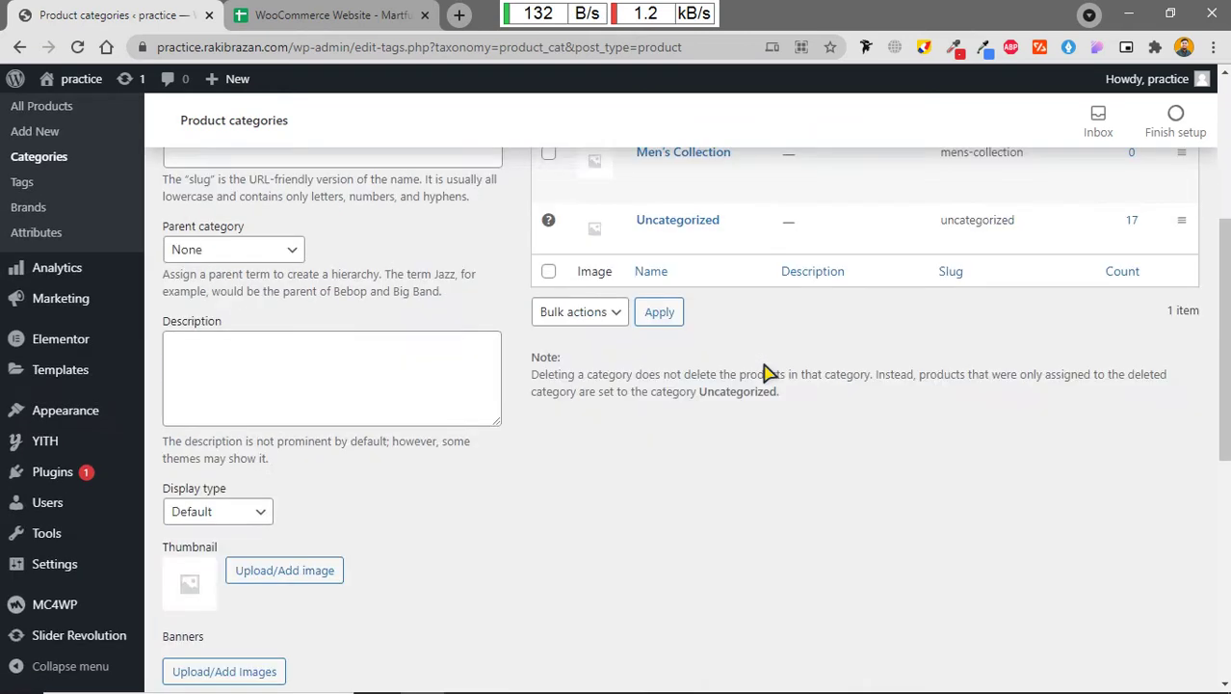
{"action": "scroll", "coordinate": [771, 371], "scroll_direction": "up", "scroll_amount": 7}
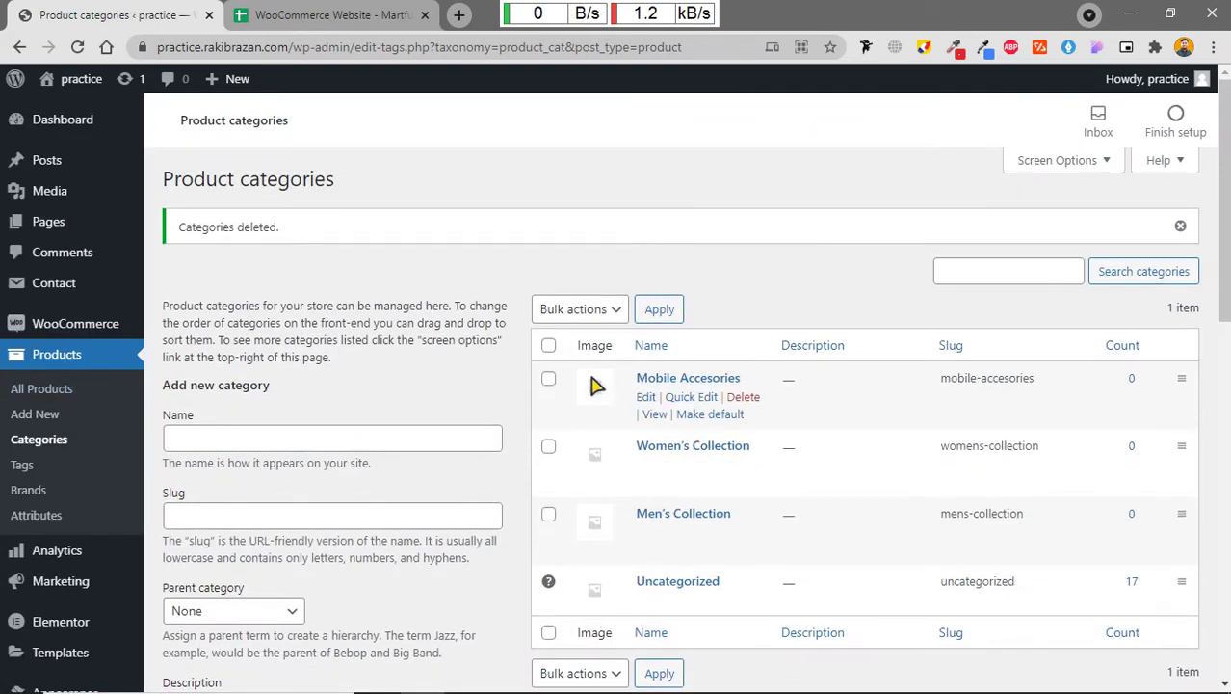
{"action": "scroll", "coordinate": [655, 371], "scroll_direction": "down", "scroll_amount": 3}
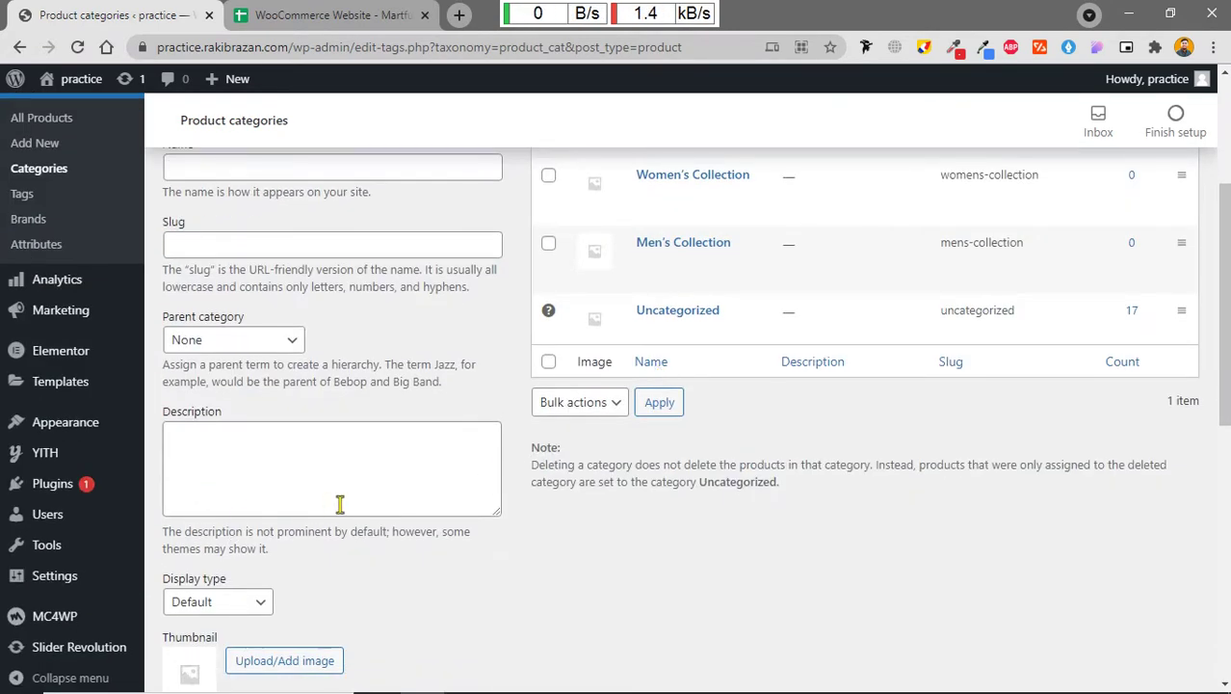
{"action": "scroll", "coordinate": [324, 465], "scroll_direction": "up", "scroll_amount": 3}
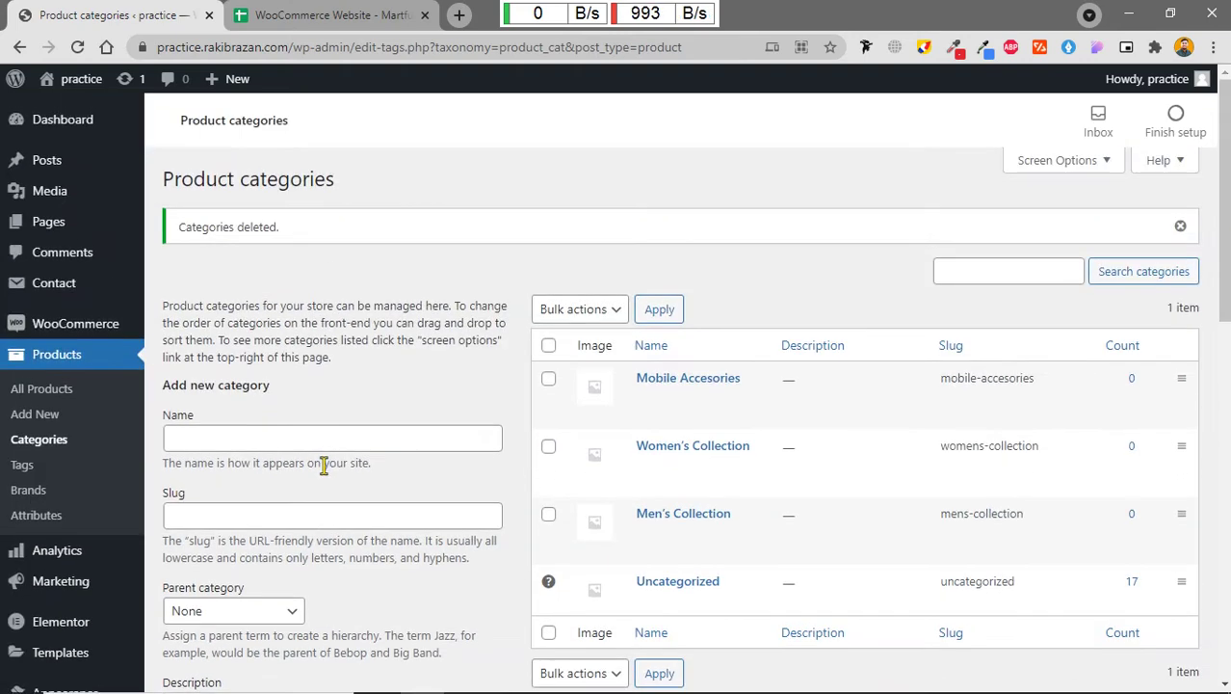
{"action": "scroll", "coordinate": [328, 446], "scroll_direction": "down", "scroll_amount": 2}
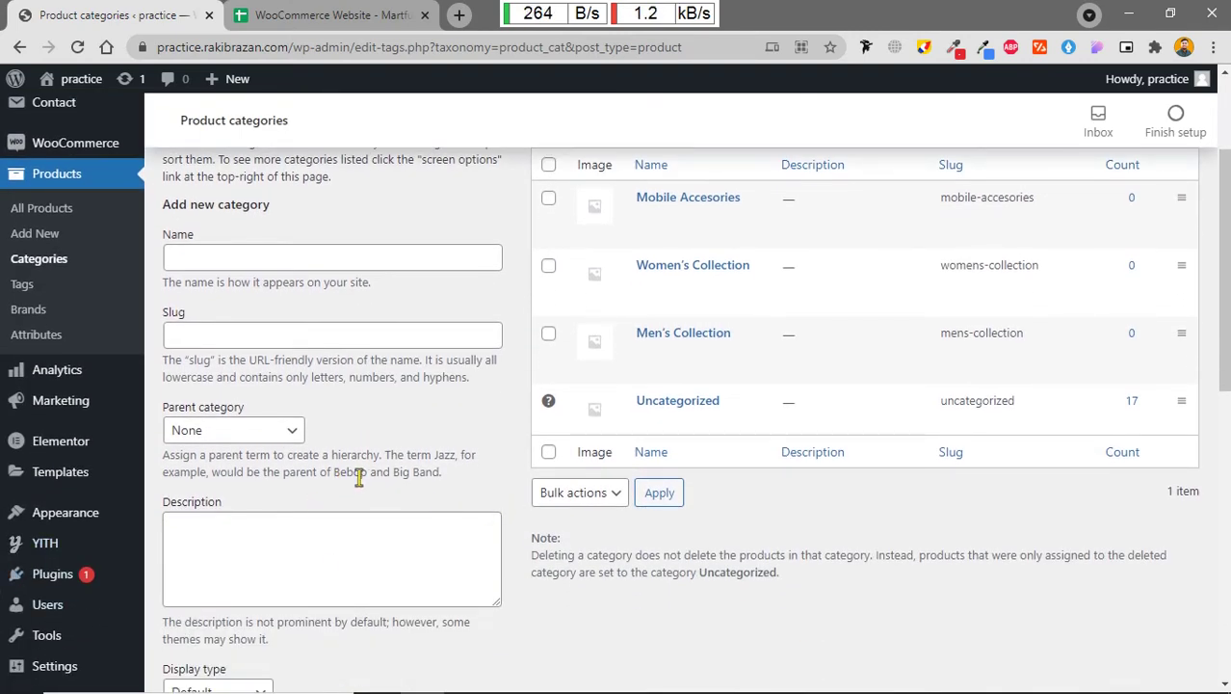
{"action": "scroll", "coordinate": [366, 432], "scroll_direction": "up", "scroll_amount": 2}
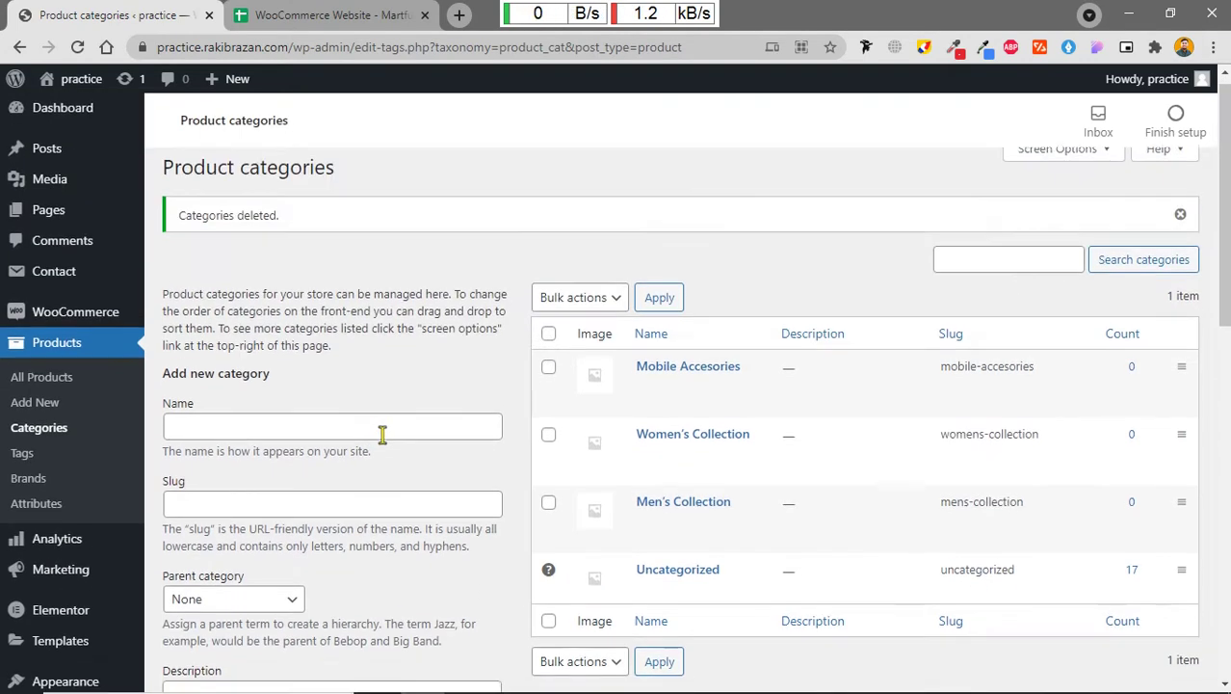
{"action": "scroll", "coordinate": [383, 432], "scroll_direction": "down", "scroll_amount": 2}
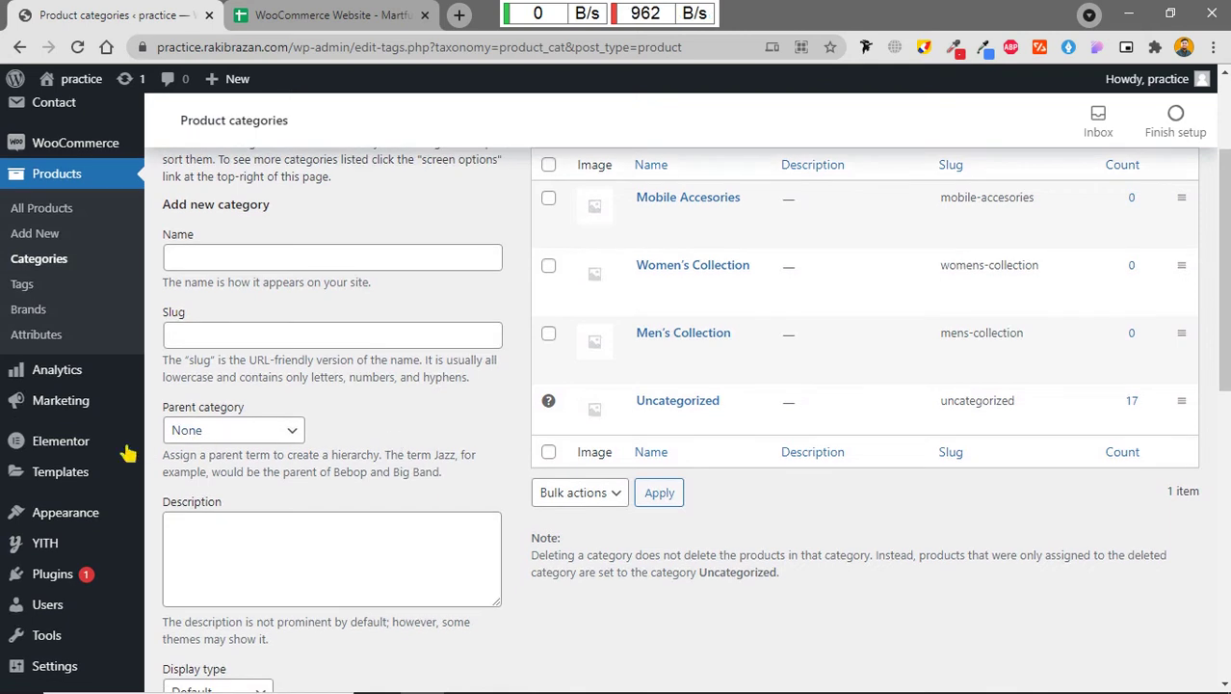
Step: Name the new category 'Men's Shirt' and set its parent to Men's Collection
{"action": "left_click", "coordinate": [303, 259]}
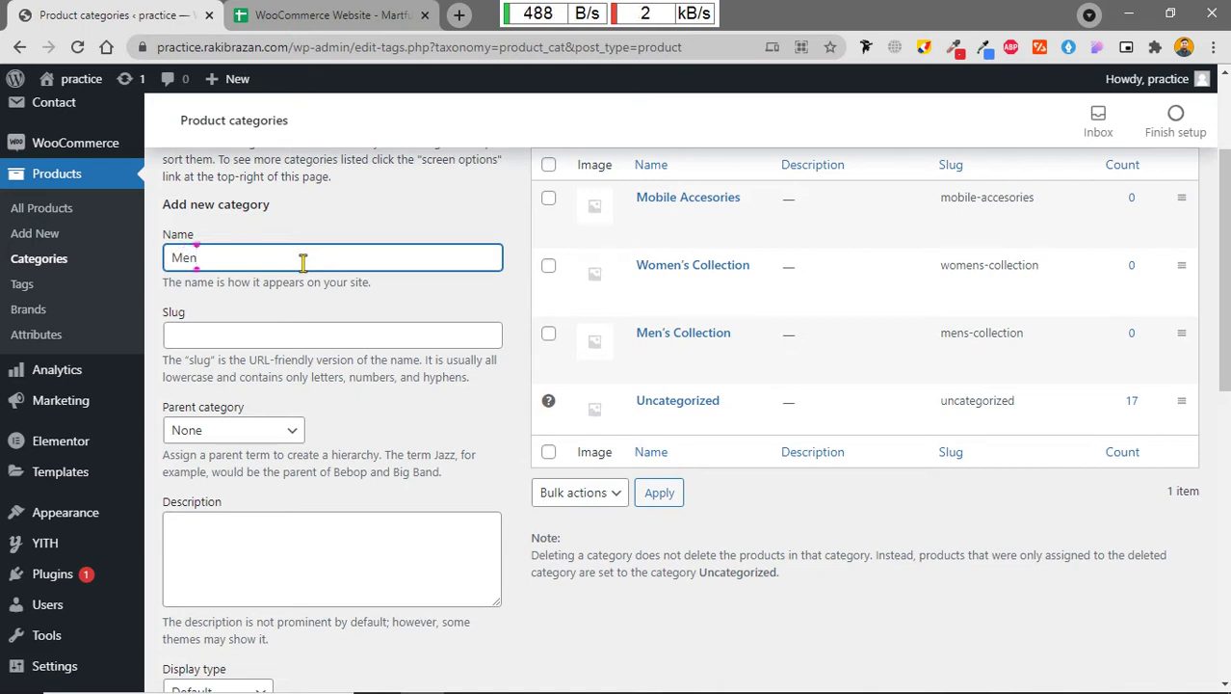
{"action": "type", "text": "Men's Shirt"}
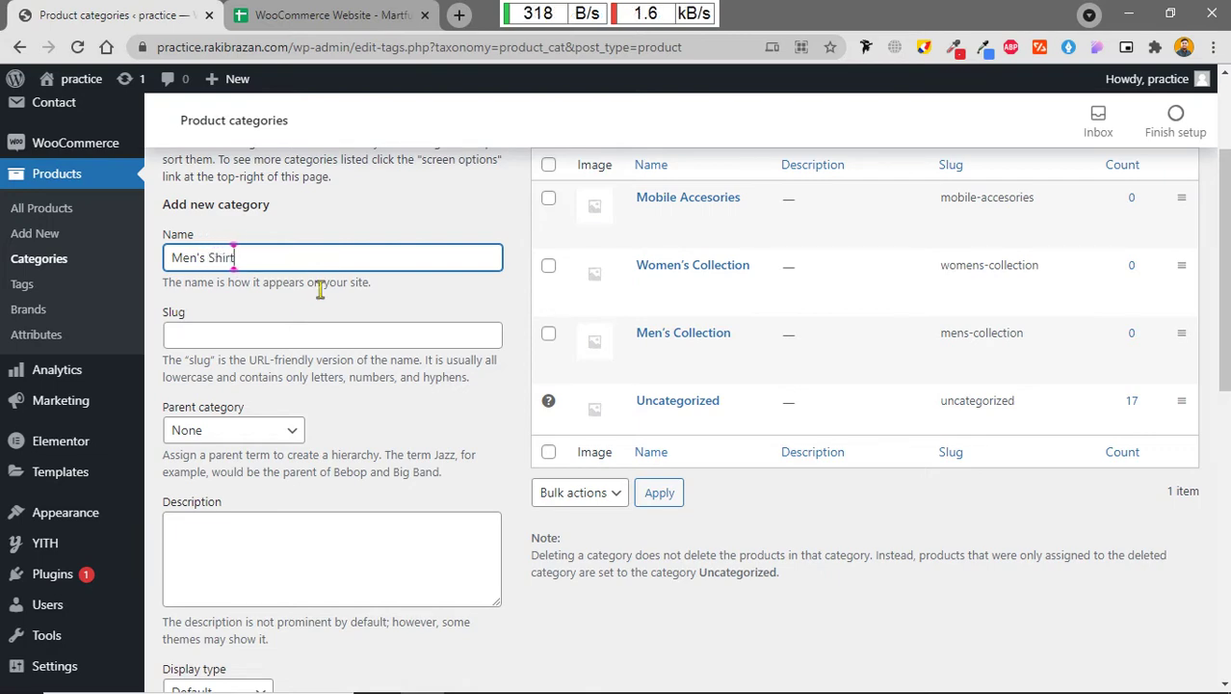
{"action": "scroll", "coordinate": [220, 279], "scroll_direction": "down", "scroll_amount": 2}
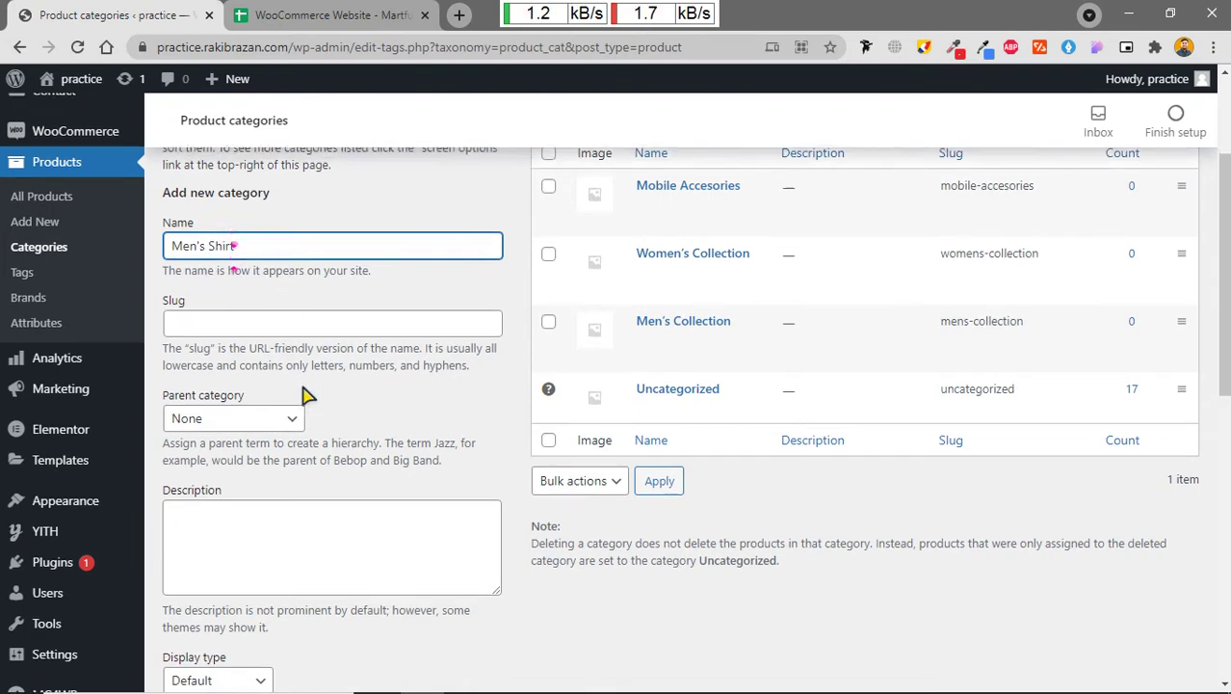
{"action": "scroll", "coordinate": [232, 289], "scroll_direction": "up", "scroll_amount": 1}
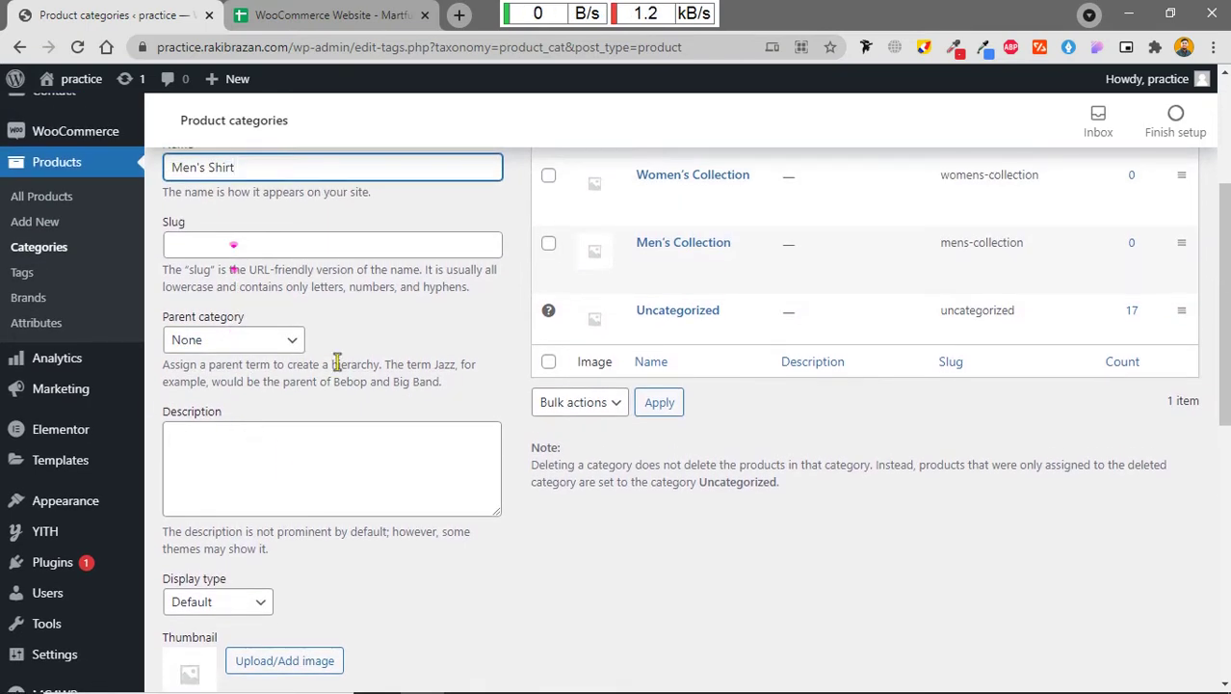
{"action": "scroll", "coordinate": [624, 414], "scroll_direction": "up", "scroll_amount": 2}
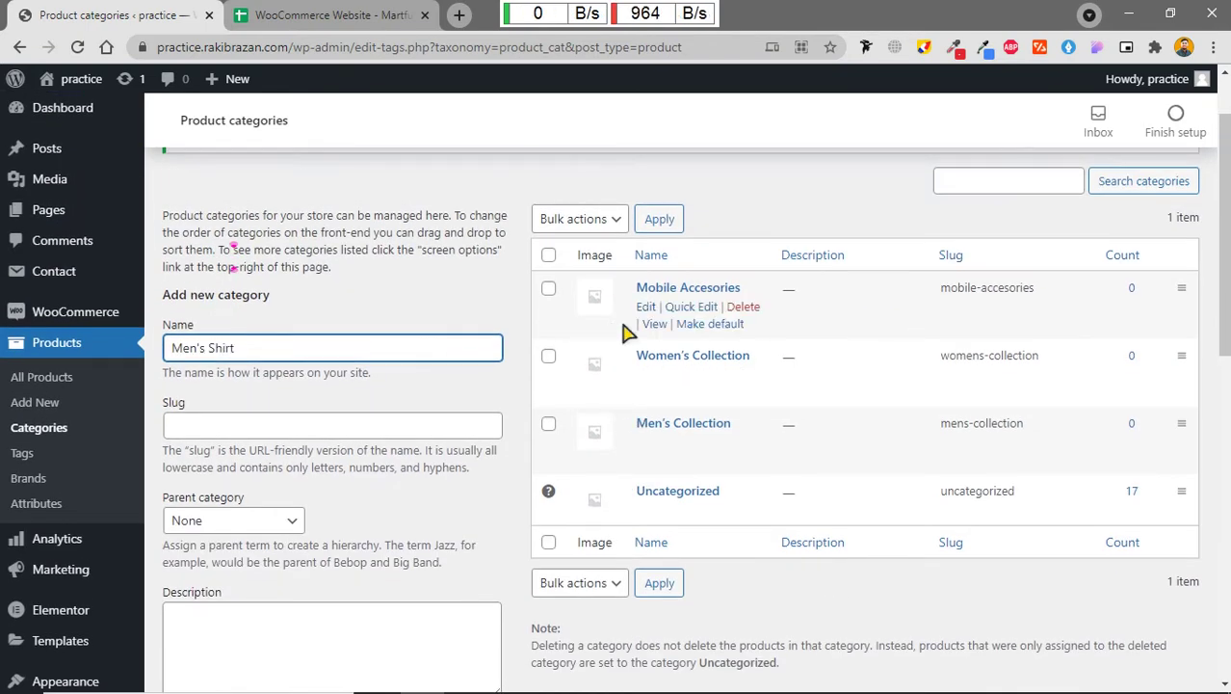
{"action": "left_click", "coordinate": [268, 526]}
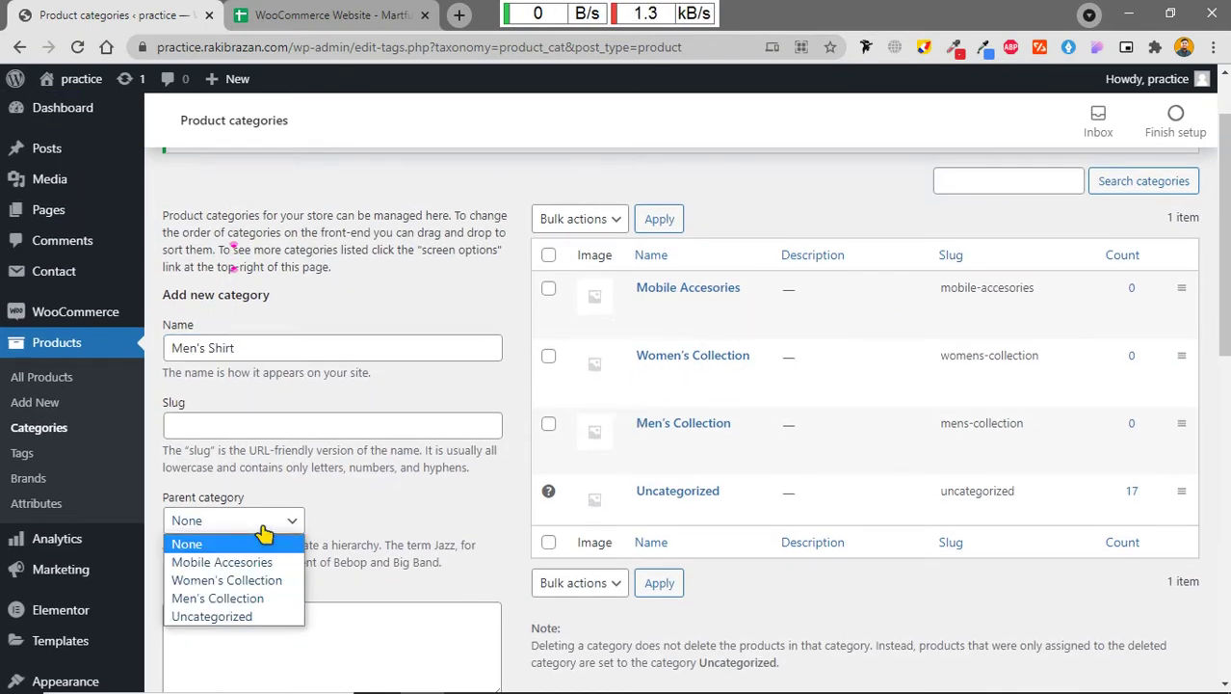
{"action": "left_click", "coordinate": [266, 599]}
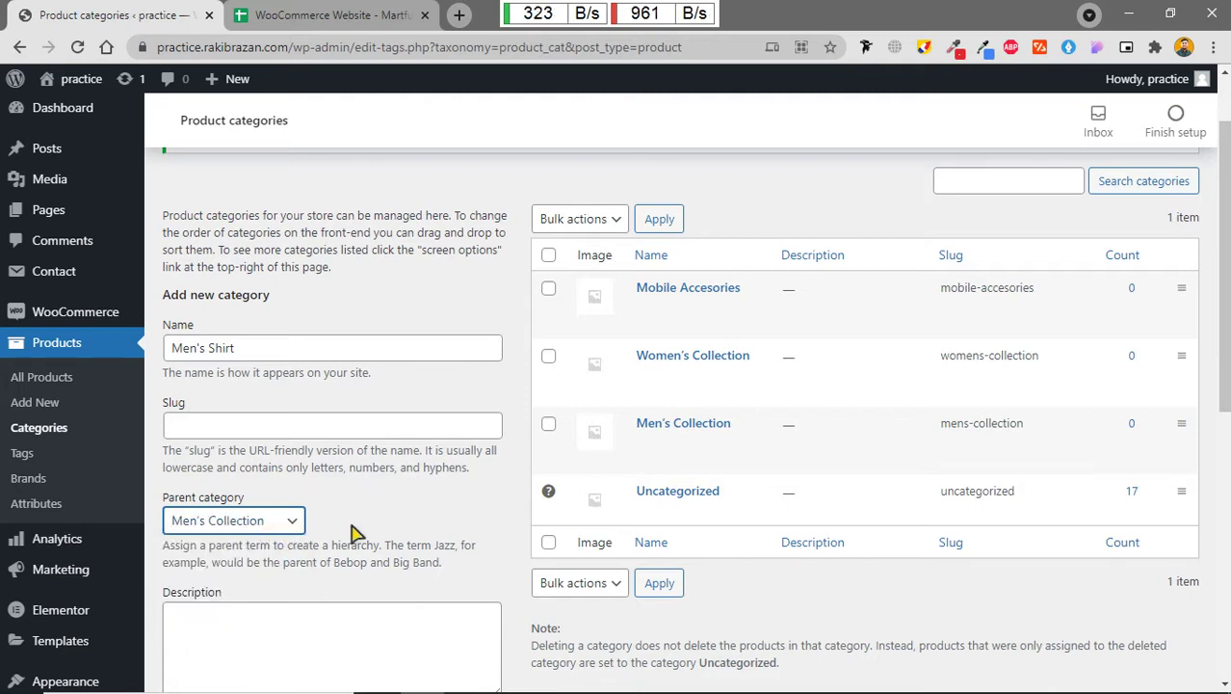
{"action": "left_click_drag", "start_coordinate": [243, 349], "coordinate": [165, 348]}
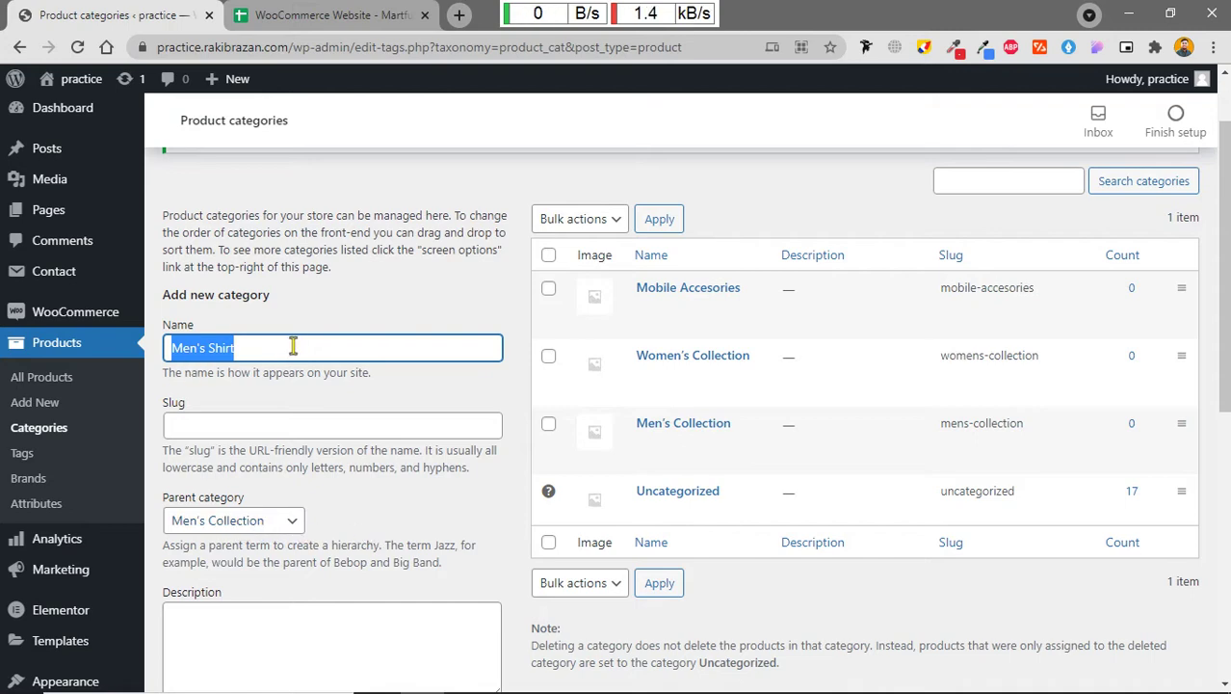
Step: Add the Men's Shirt category and confirm it is nested under Men's Collection
{"action": "scroll", "coordinate": [328, 530], "scroll_direction": "down", "scroll_amount": 3}
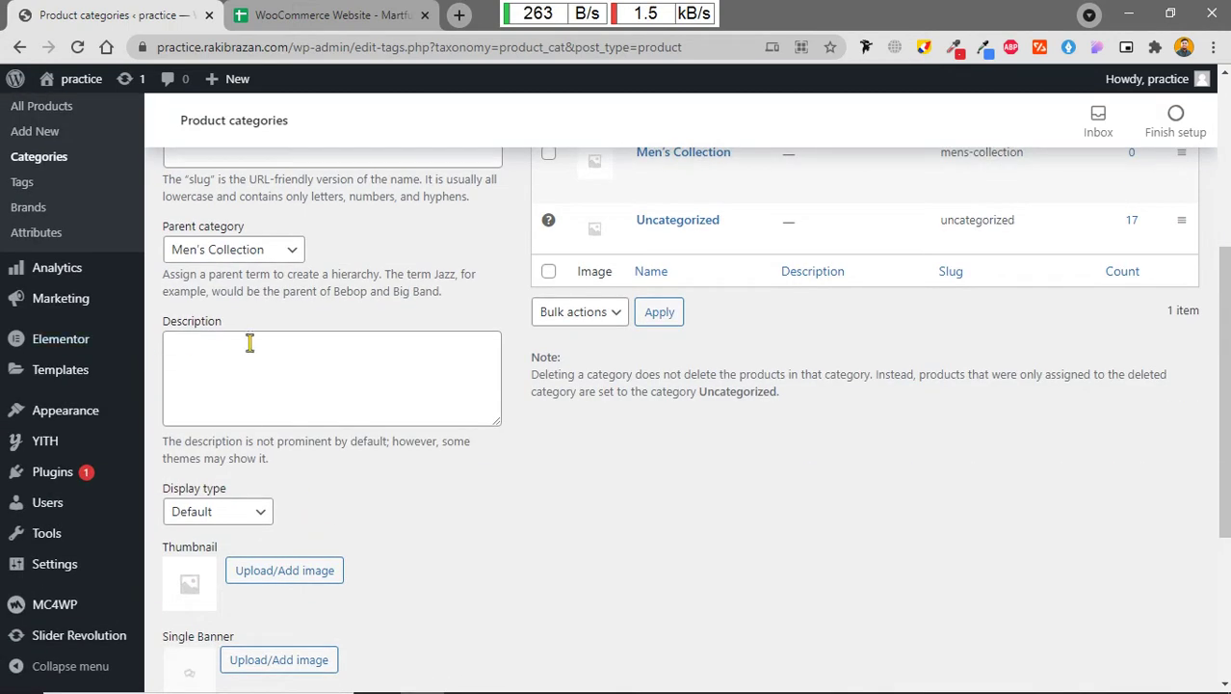
{"action": "scroll", "coordinate": [292, 364], "scroll_direction": "down", "scroll_amount": 3}
{"action": "scroll", "coordinate": [279, 347], "scroll_direction": "up", "scroll_amount": 2}
{"action": "scroll", "coordinate": [318, 318], "scroll_direction": "down", "scroll_amount": 2}
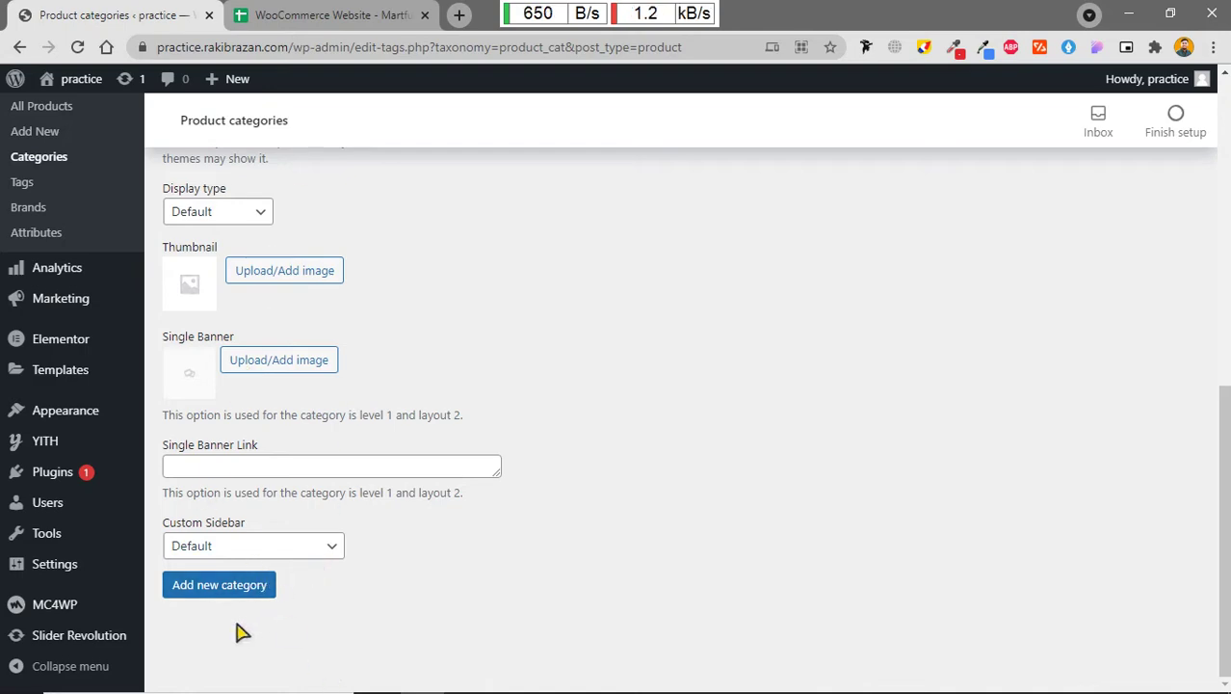
{"action": "left_click", "coordinate": [248, 585]}
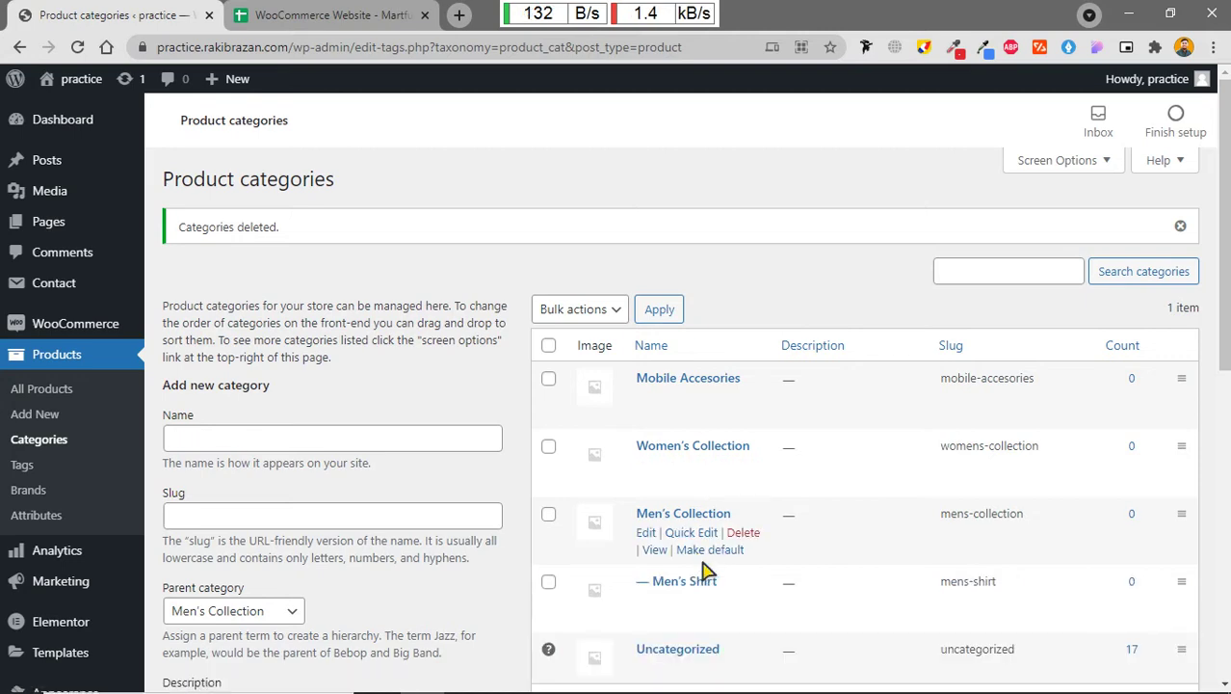
{"action": "scroll", "coordinate": [718, 551], "scroll_direction": "down", "scroll_amount": 1}
{"action": "scroll", "coordinate": [503, 388], "scroll_direction": "down", "scroll_amount": 6}
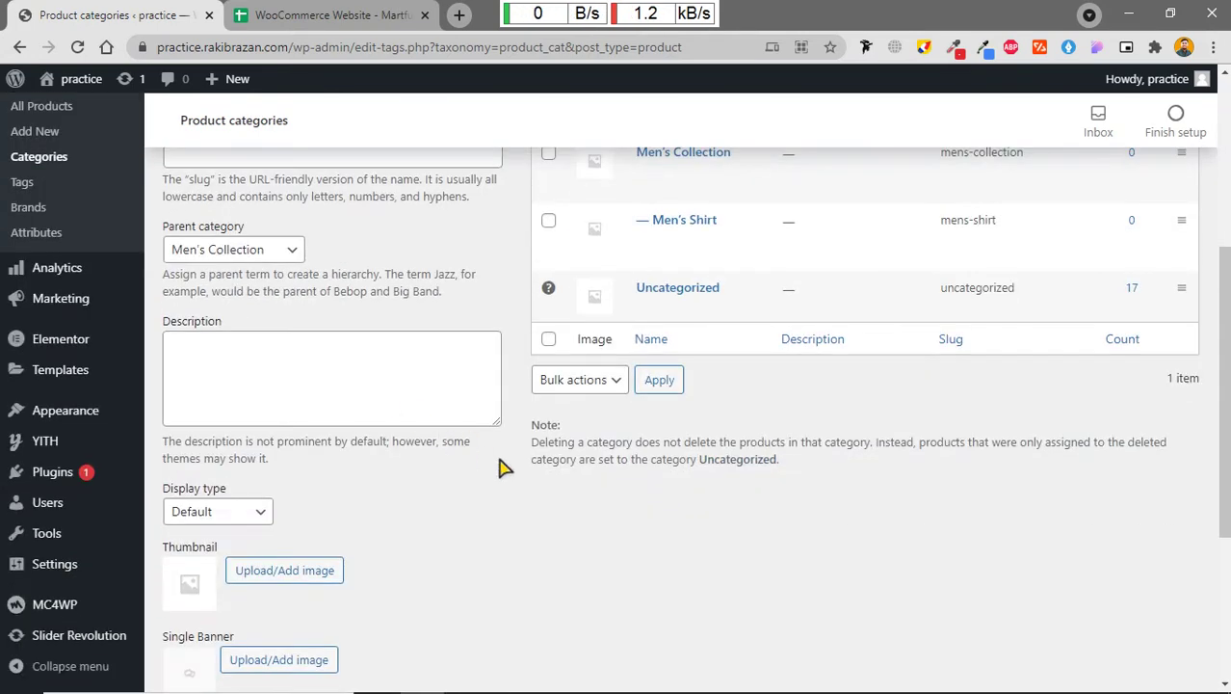
{"action": "scroll", "coordinate": [540, 481], "scroll_direction": "up", "scroll_amount": 2}
{"action": "scroll", "coordinate": [569, 495], "scroll_direction": "up", "scroll_amount": 3}
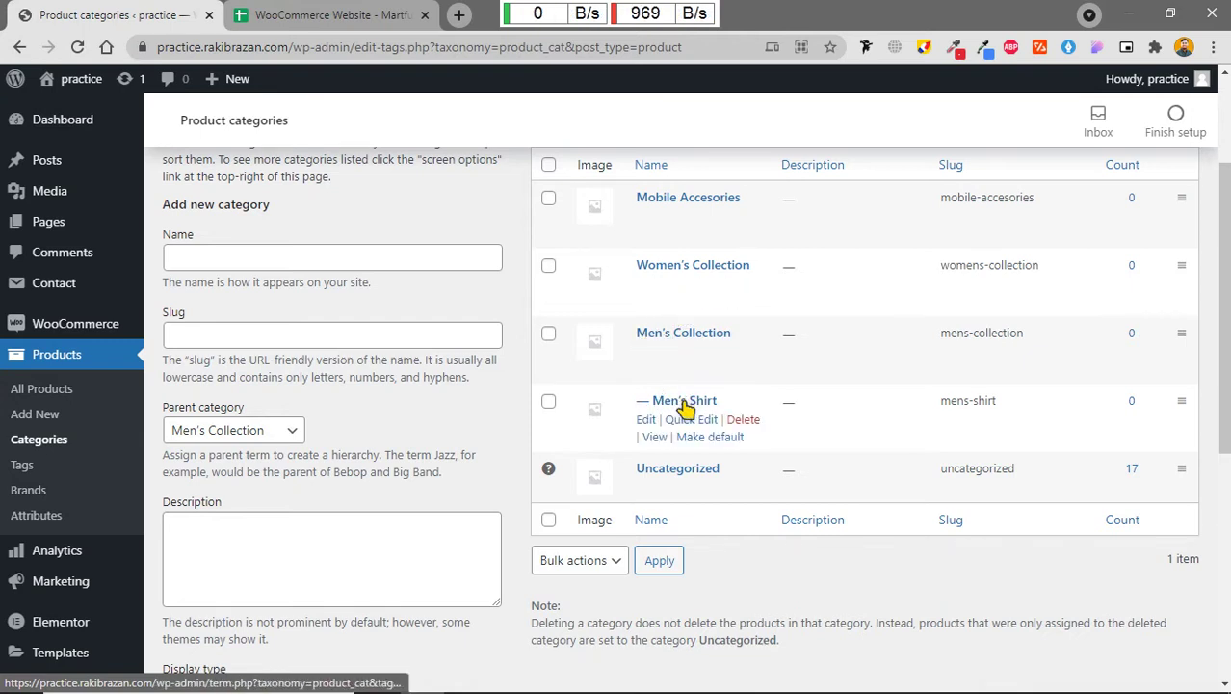
Step: Create 'Women's Shirt' (slug womens-shirt) with Women's Collection as its parent category
{"action": "left_click", "coordinate": [278, 265]}
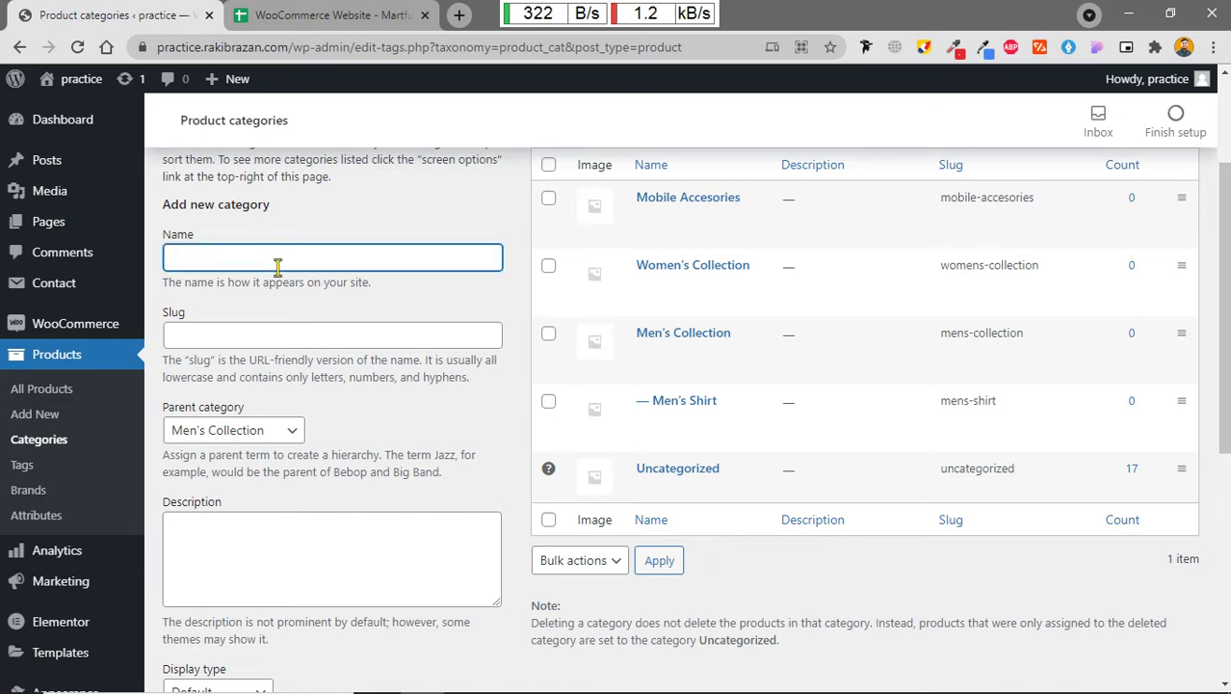
{"action": "type", "text": "Wome"}
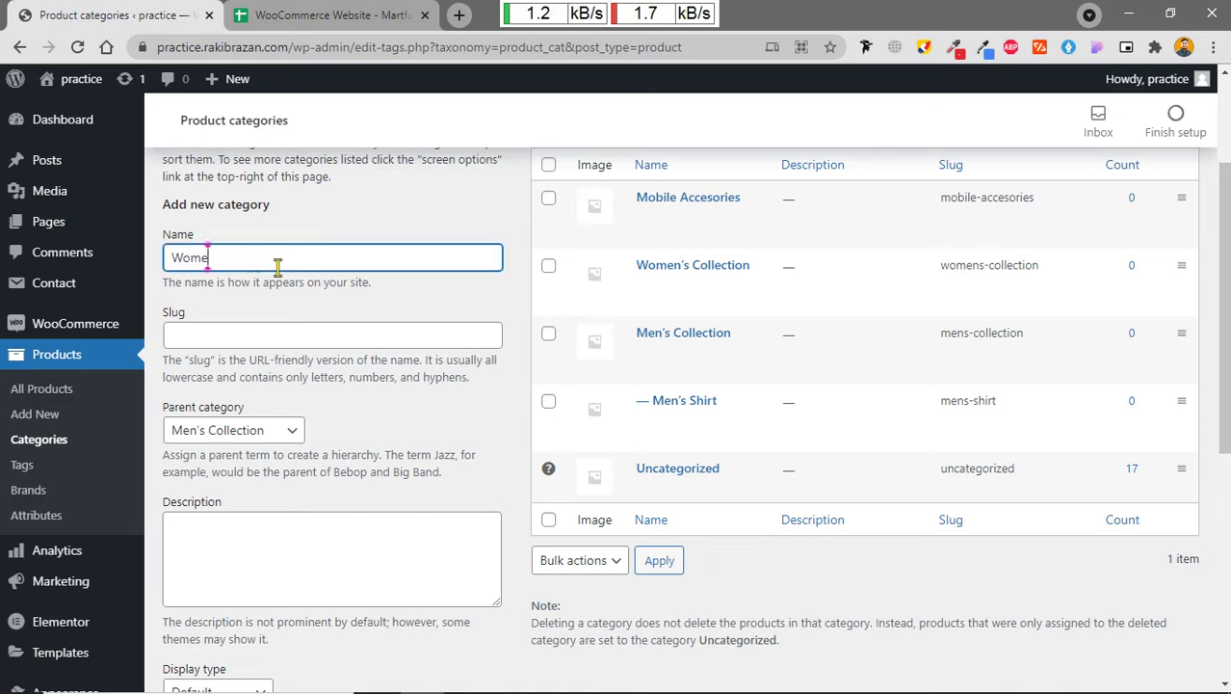
{"action": "type", "text": "n's Sg"}
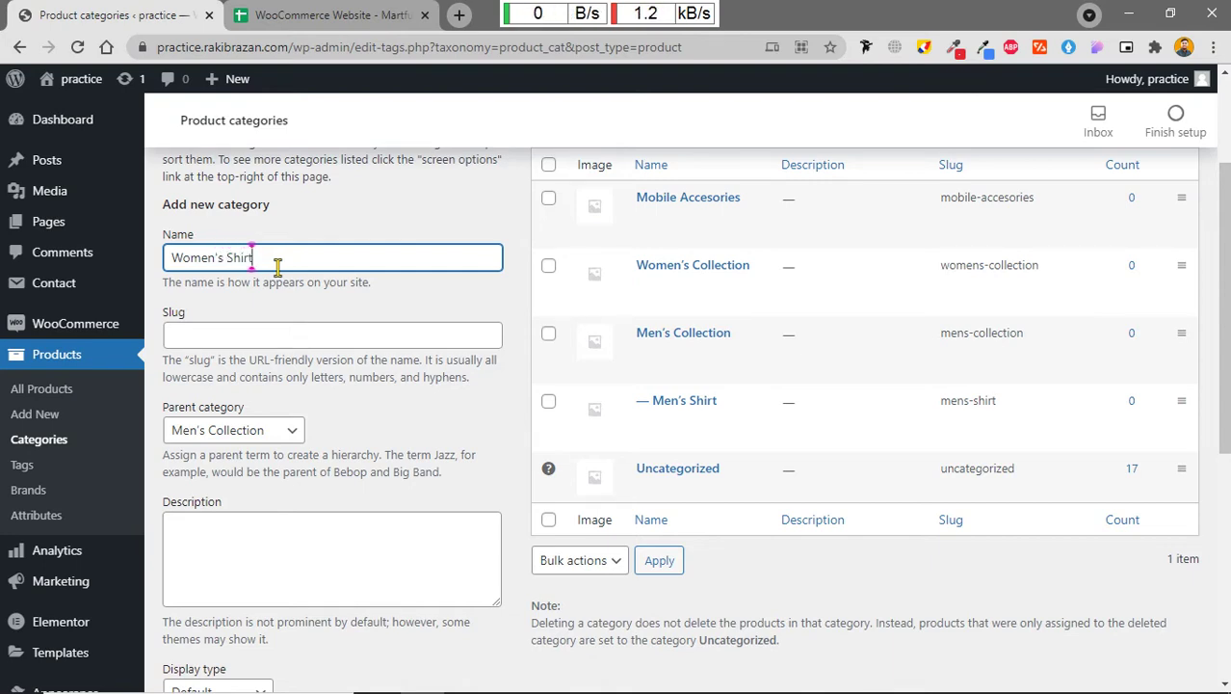
{"action": "scroll", "coordinate": [278, 268], "scroll_direction": "down", "scroll_amount": 5}
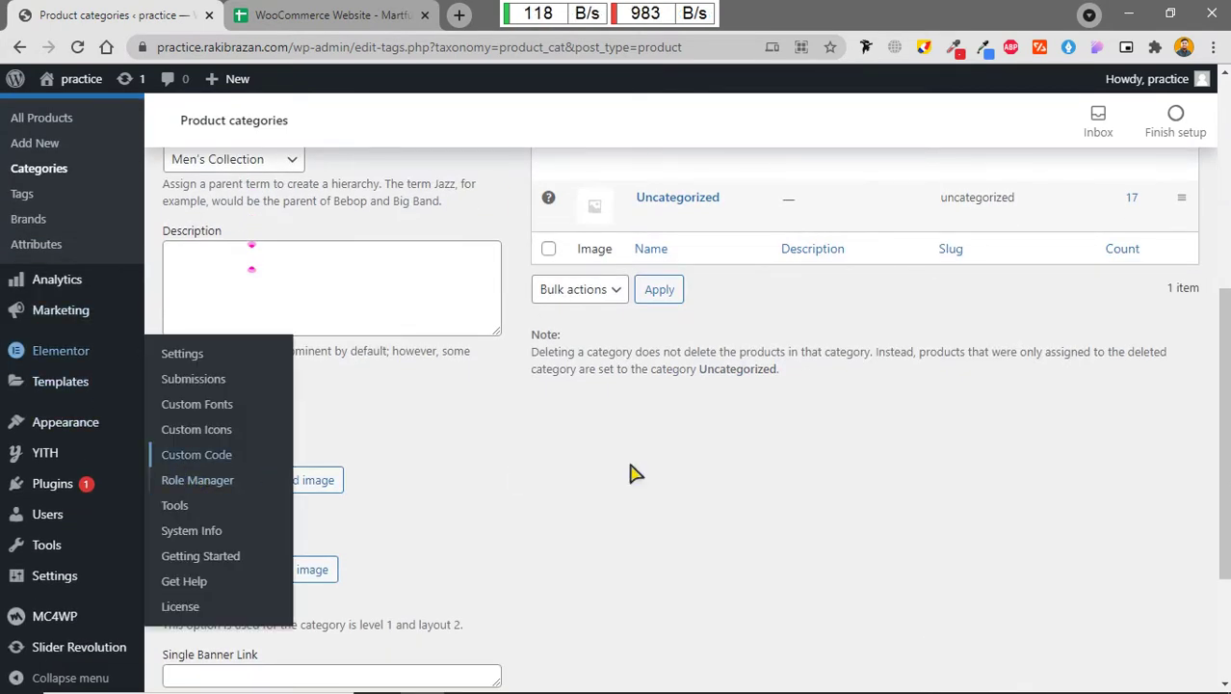
{"action": "scroll", "coordinate": [491, 452], "scroll_direction": "down", "scroll_amount": 2}
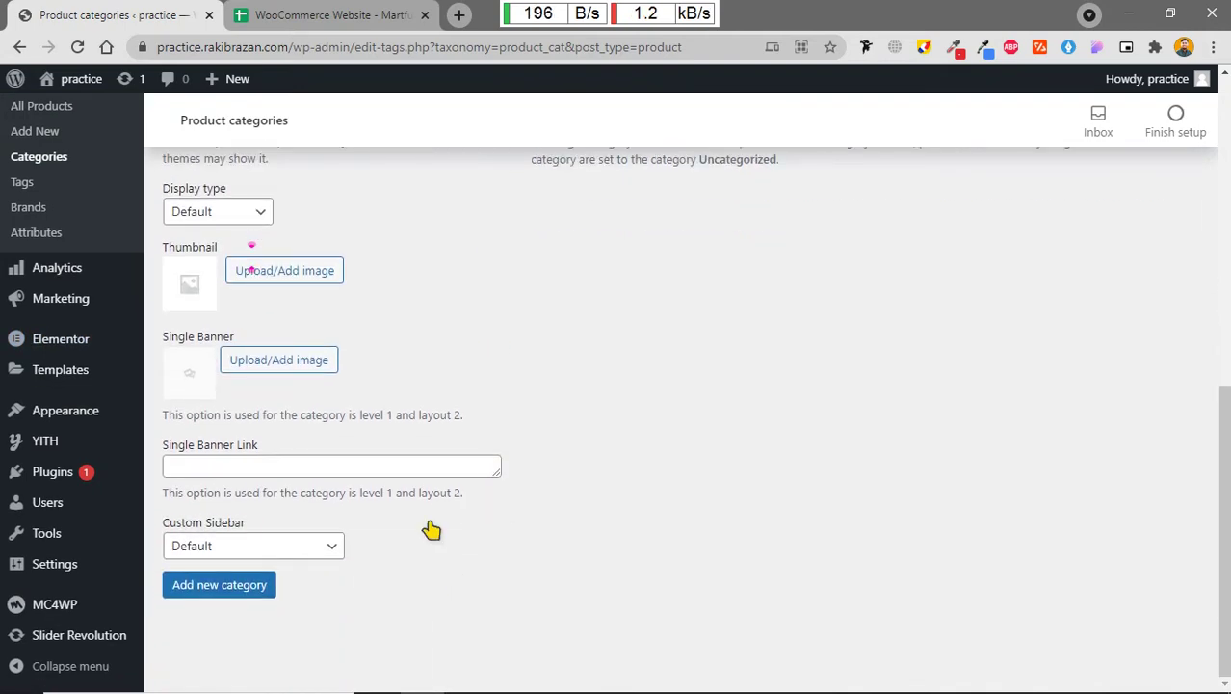
{"action": "scroll", "coordinate": [431, 530], "scroll_direction": "up", "scroll_amount": 6}
{"action": "scroll", "coordinate": [207, 607], "scroll_direction": "down", "scroll_amount": 1}
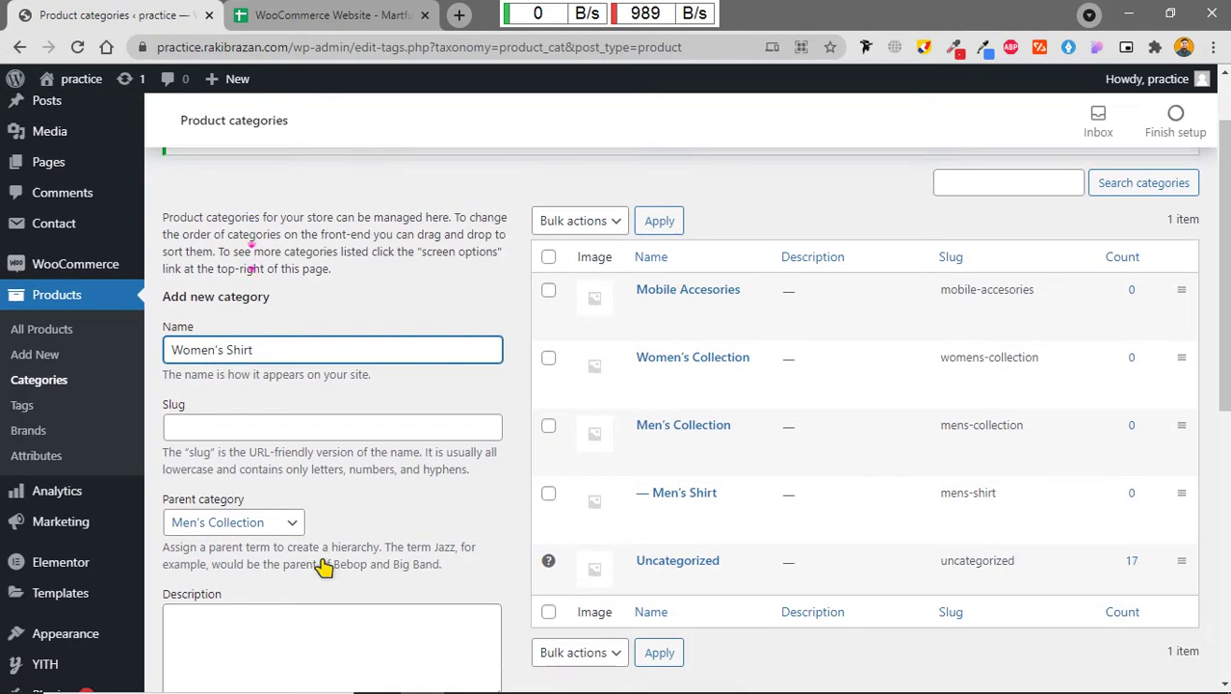
{"action": "left_click", "coordinate": [242, 493]}
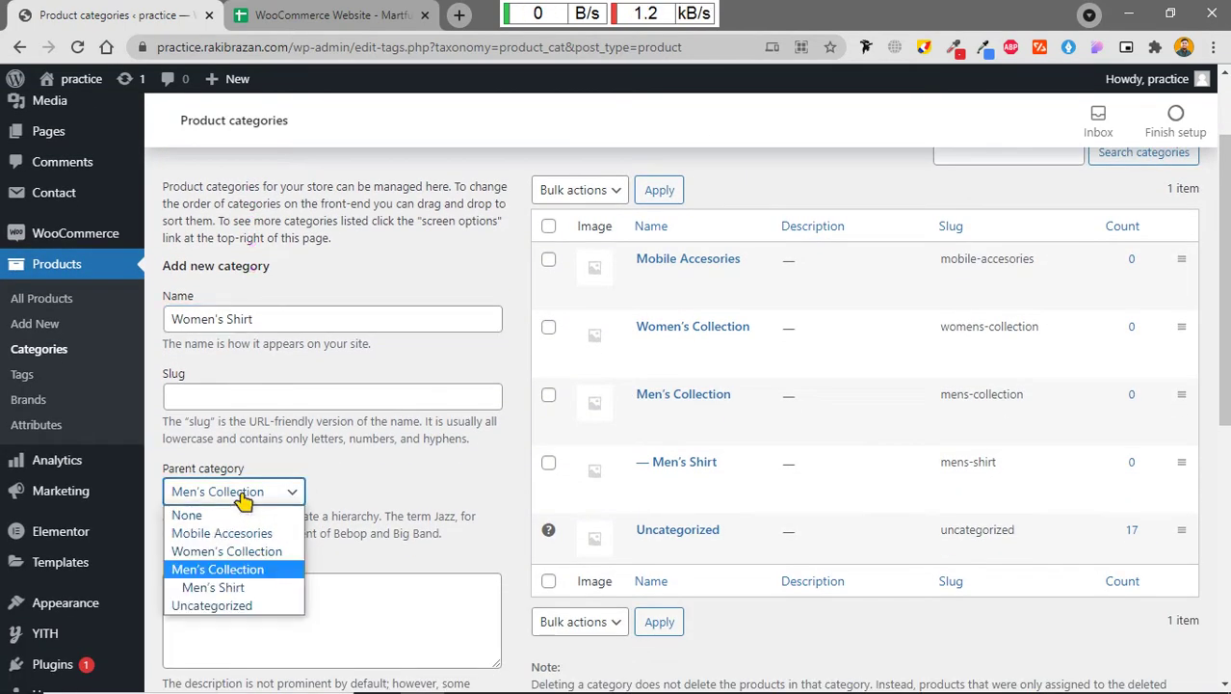
{"action": "left_click", "coordinate": [241, 551]}
{"action": "scroll", "coordinate": [376, 551], "scroll_direction": "down", "scroll_amount": 5}
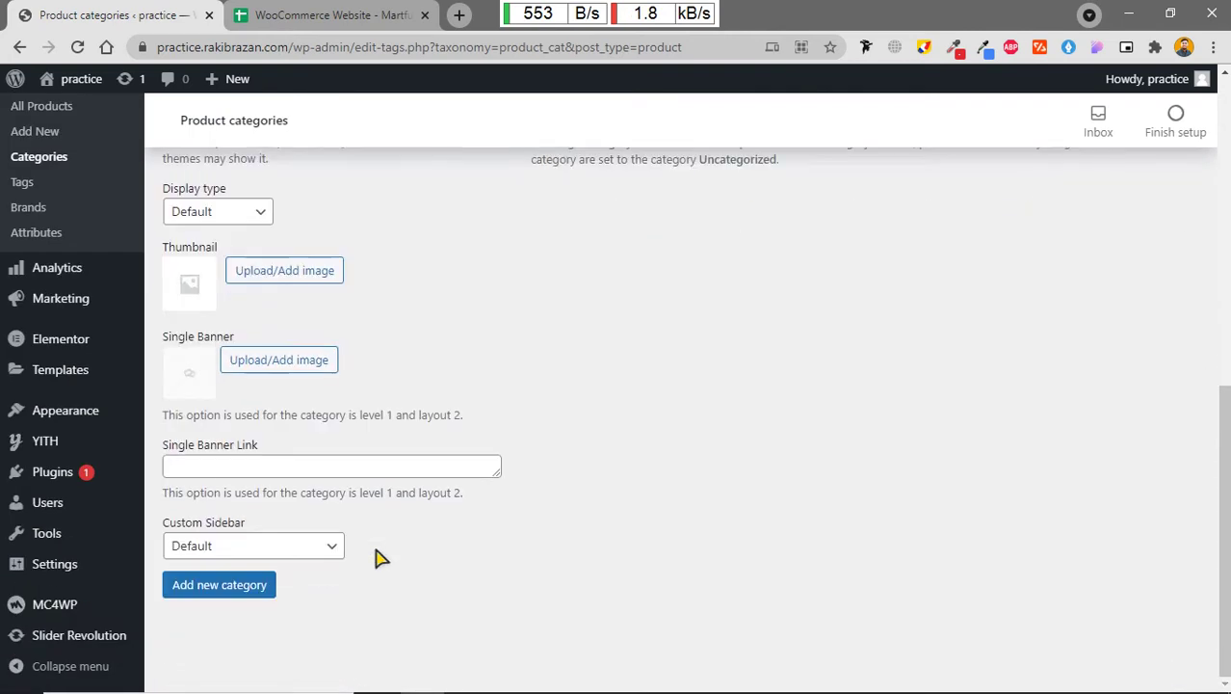
{"action": "left_click", "coordinate": [249, 590]}
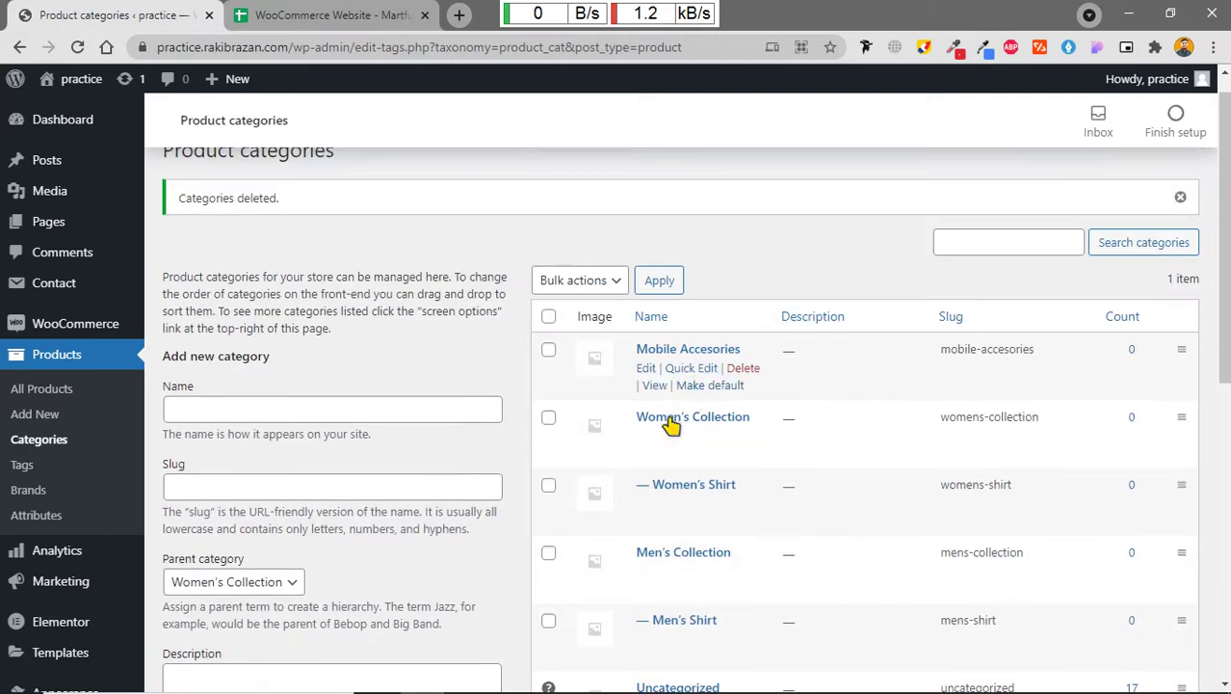
{"action": "scroll", "coordinate": [648, 381], "scroll_direction": "down", "scroll_amount": 1}
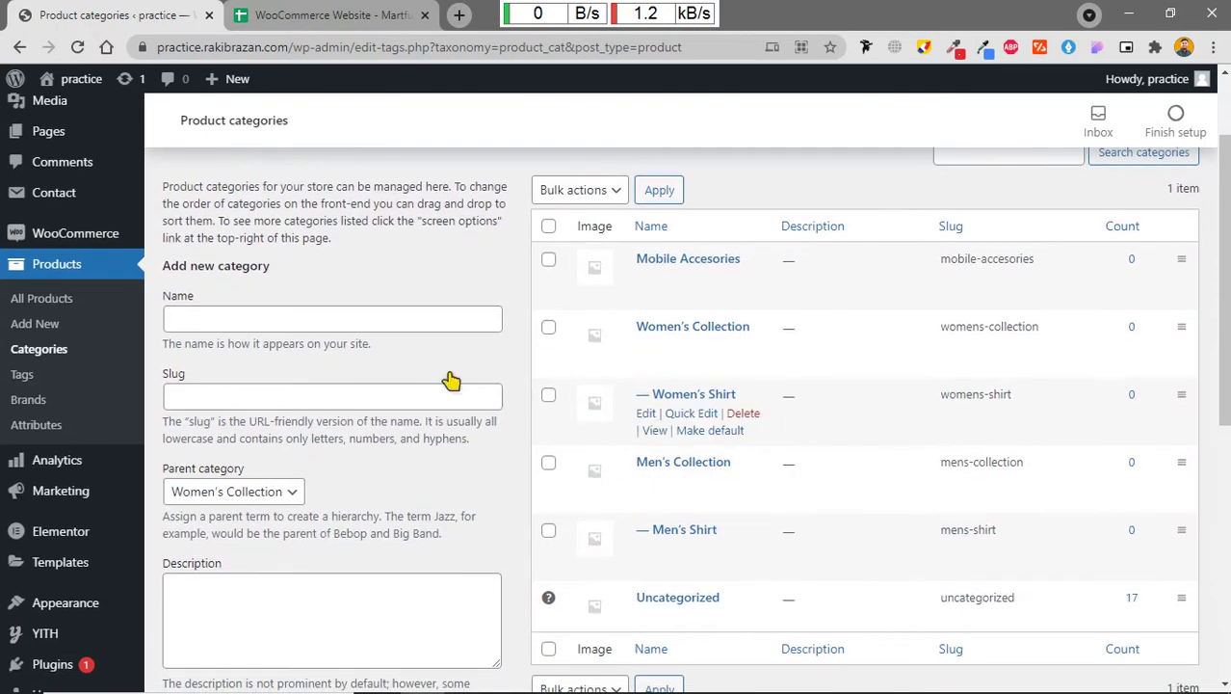
{"action": "scroll", "coordinate": [682, 473], "scroll_direction": "down", "scroll_amount": 2}
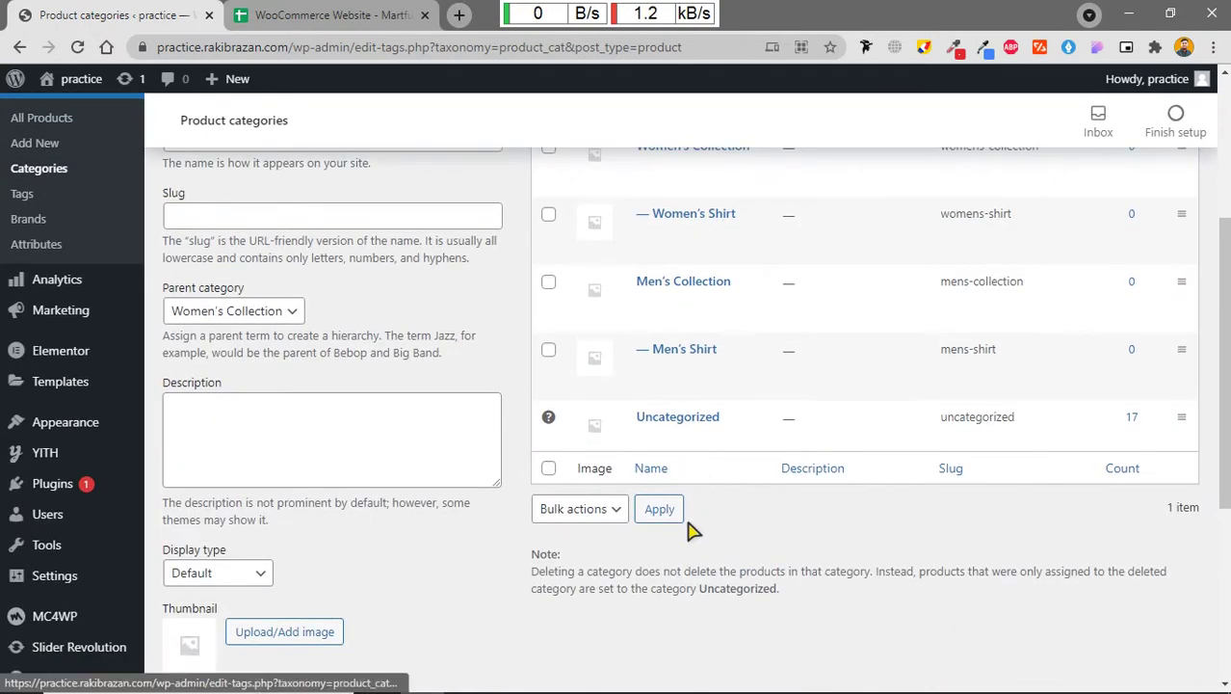
{"action": "scroll", "coordinate": [696, 528], "scroll_direction": "down", "scroll_amount": 2}
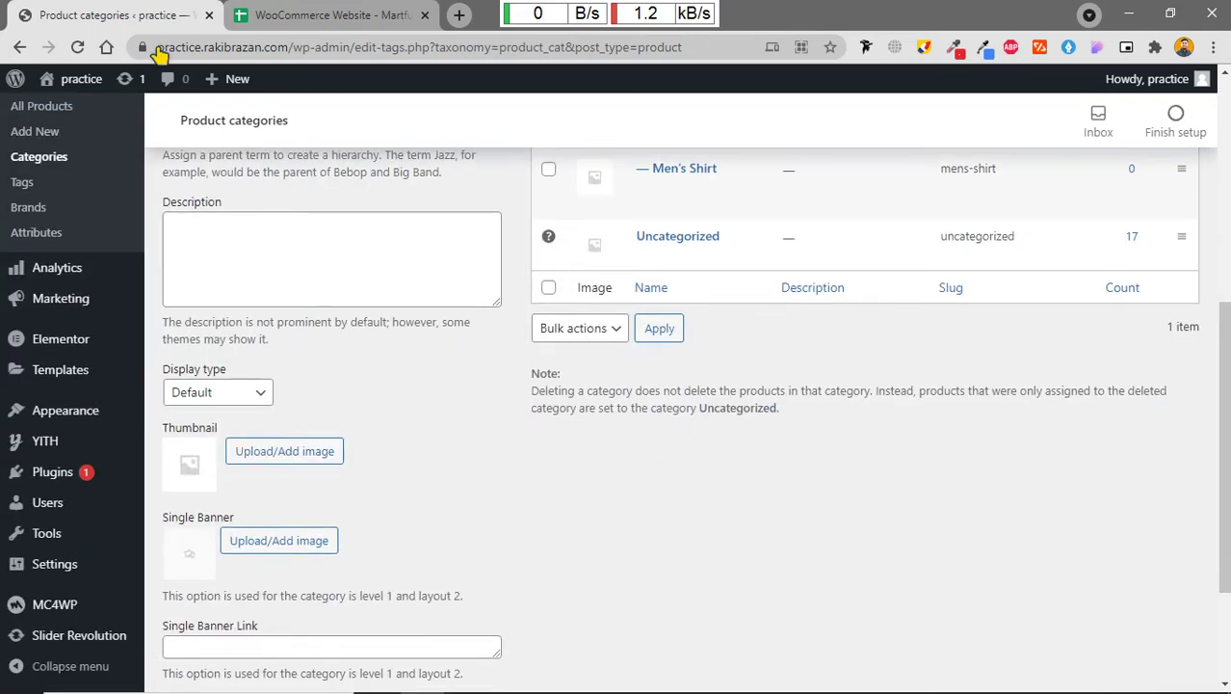
{"action": "left_click", "coordinate": [337, 13]}
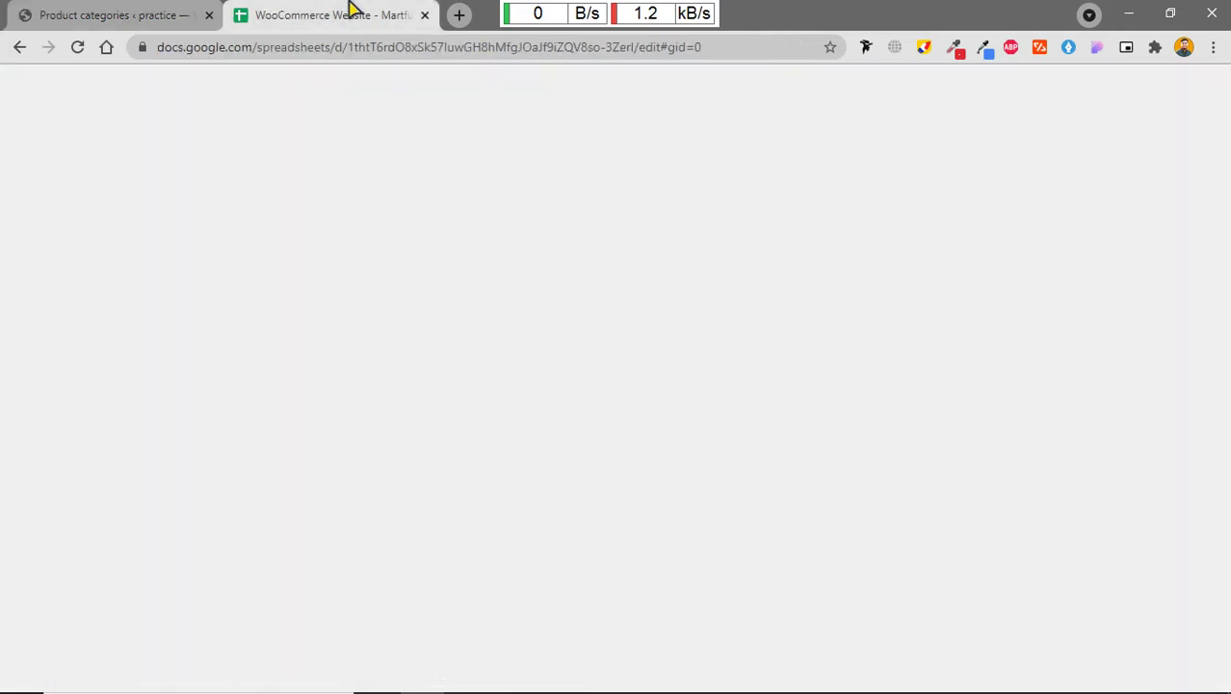
{"action": "scroll", "coordinate": [289, 438], "scroll_direction": "down", "scroll_amount": 2}
{"action": "scroll", "coordinate": [283, 429], "scroll_direction": "up", "scroll_amount": 2}
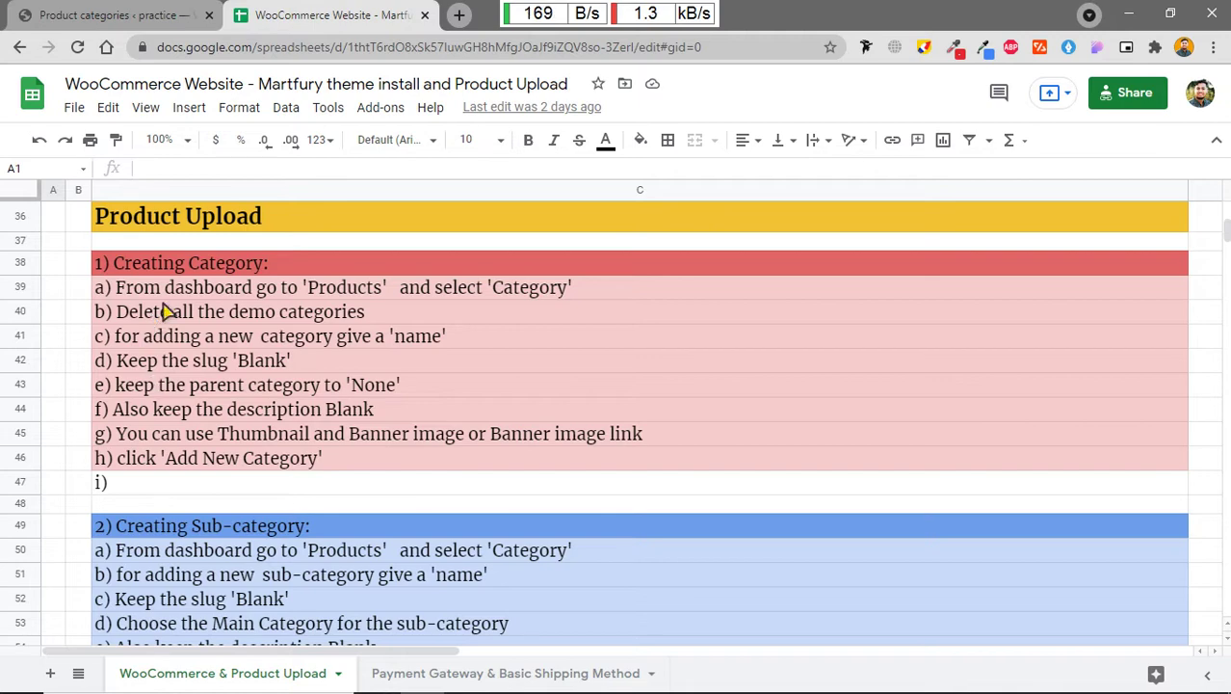
{"action": "scroll", "coordinate": [241, 430], "scroll_direction": "down", "scroll_amount": 2}
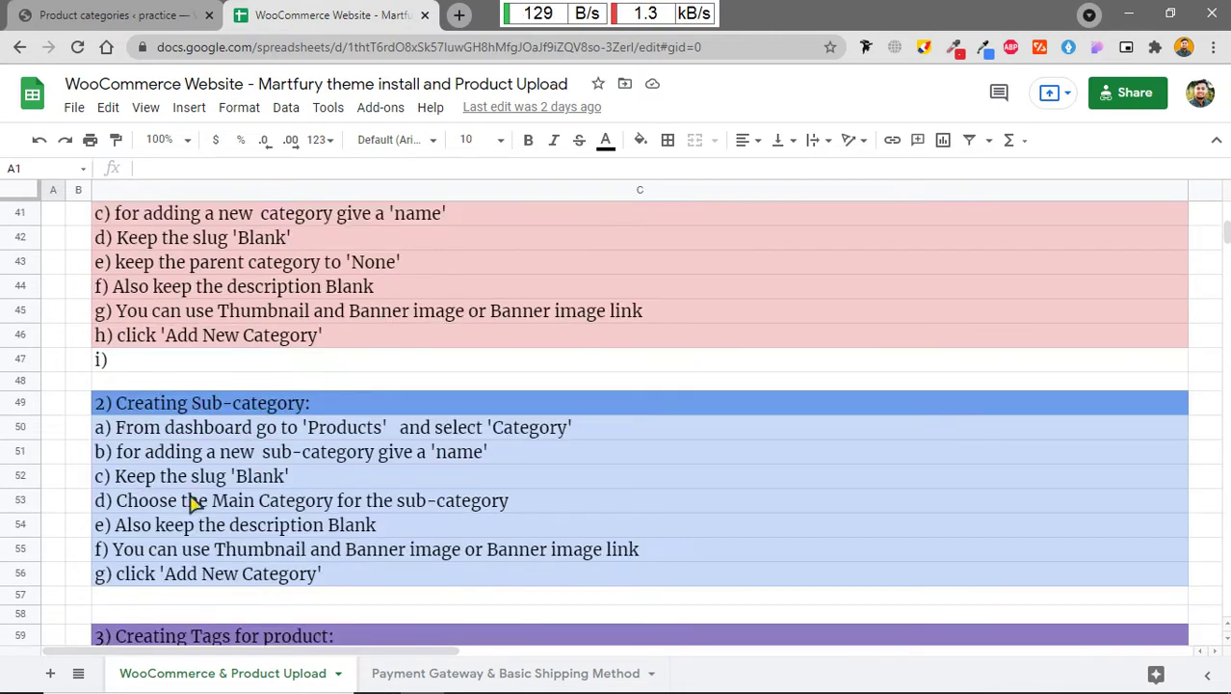
{"action": "scroll", "coordinate": [225, 525], "scroll_direction": "down", "scroll_amount": 6}
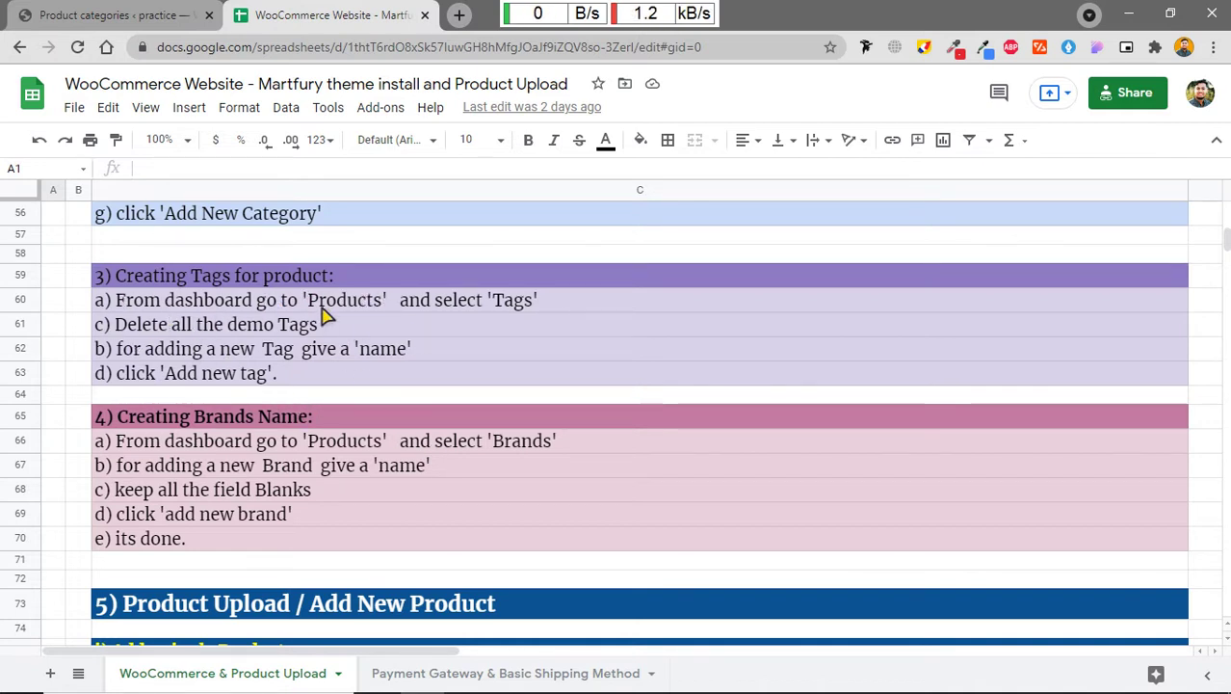
{"action": "left_click", "coordinate": [150, 14]}
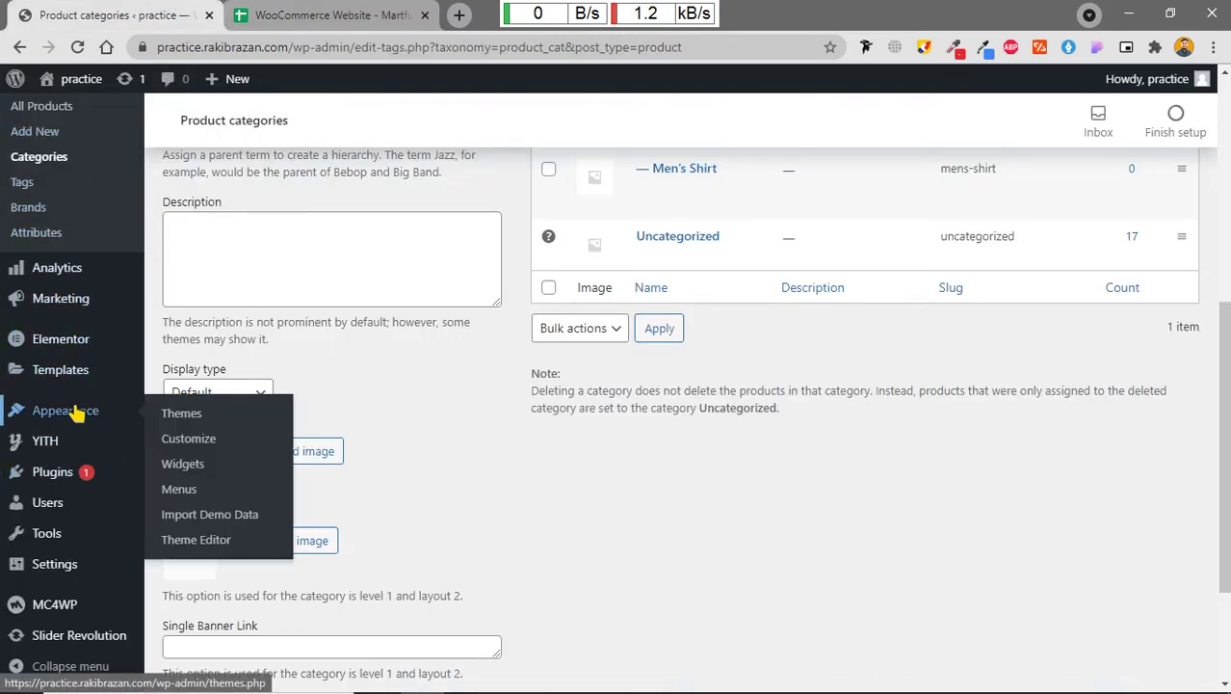
Step: Go to Products > Tags and review the 26 existing product tags
{"action": "scroll", "coordinate": [58, 304], "scroll_direction": "up", "scroll_amount": 2}
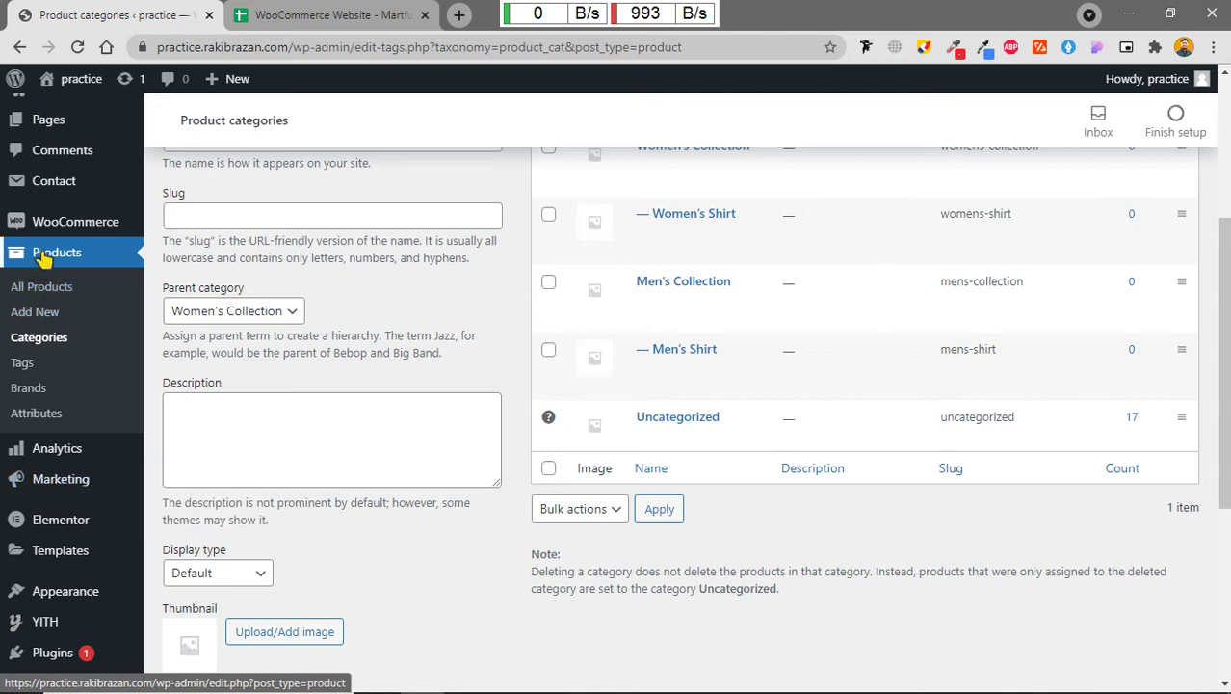
{"action": "left_click", "coordinate": [27, 363]}
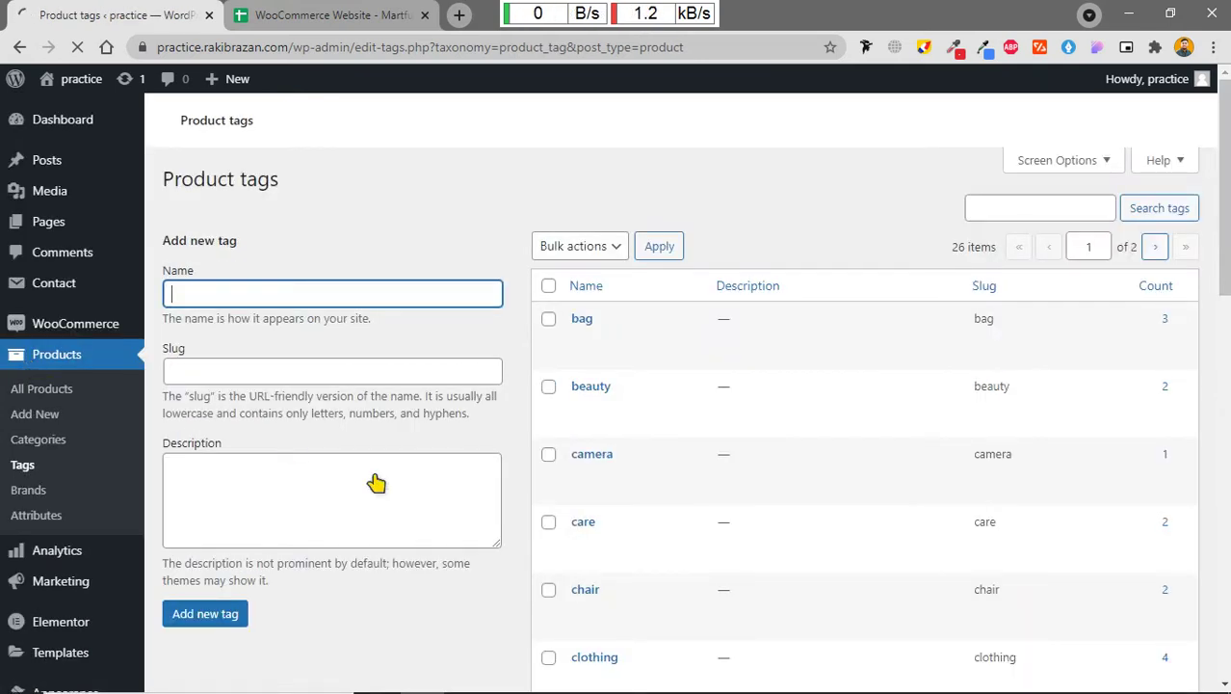
{"action": "scroll", "coordinate": [761, 500], "scroll_direction": "down", "scroll_amount": 4}
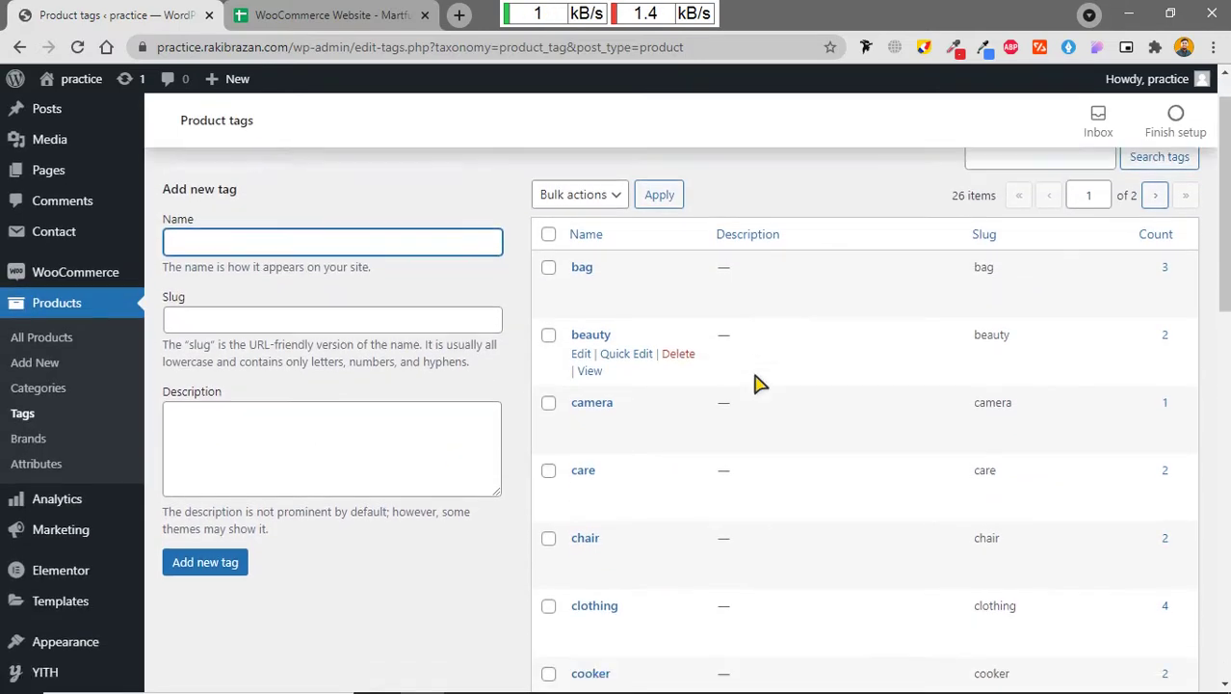
{"action": "scroll", "coordinate": [771, 386], "scroll_direction": "down", "scroll_amount": 11}
{"action": "scroll", "coordinate": [784, 389], "scroll_direction": "up", "scroll_amount": 9}
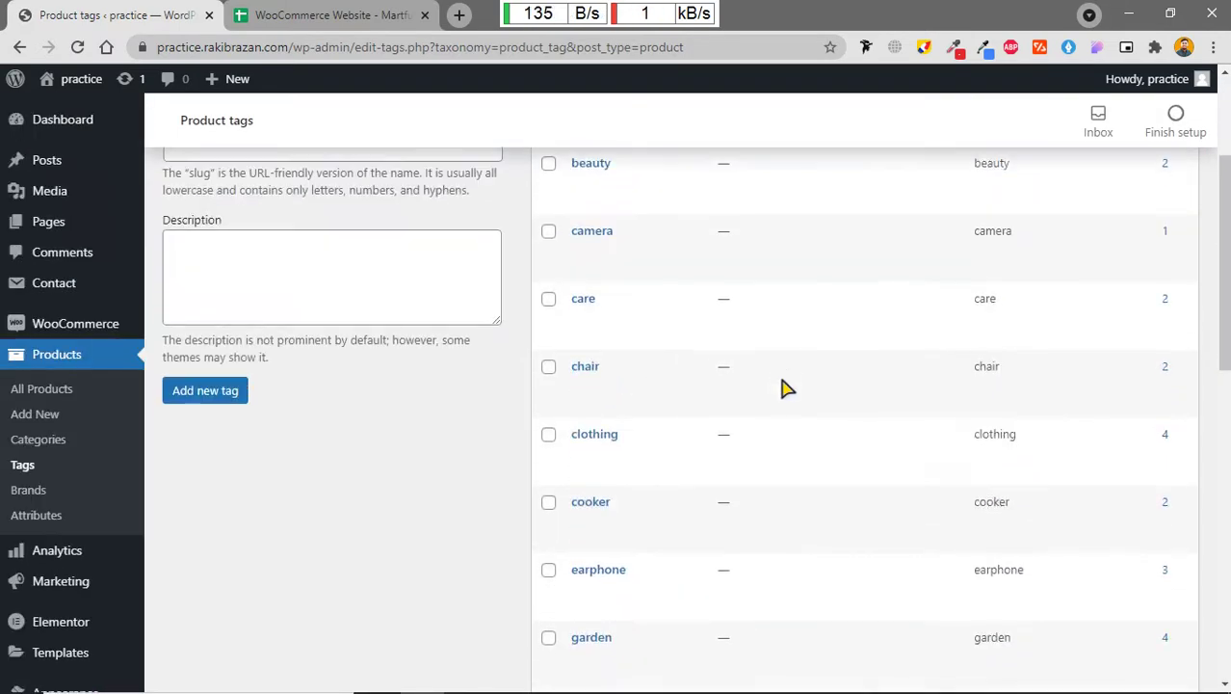
{"action": "scroll", "coordinate": [784, 389], "scroll_direction": "up", "scroll_amount": 3}
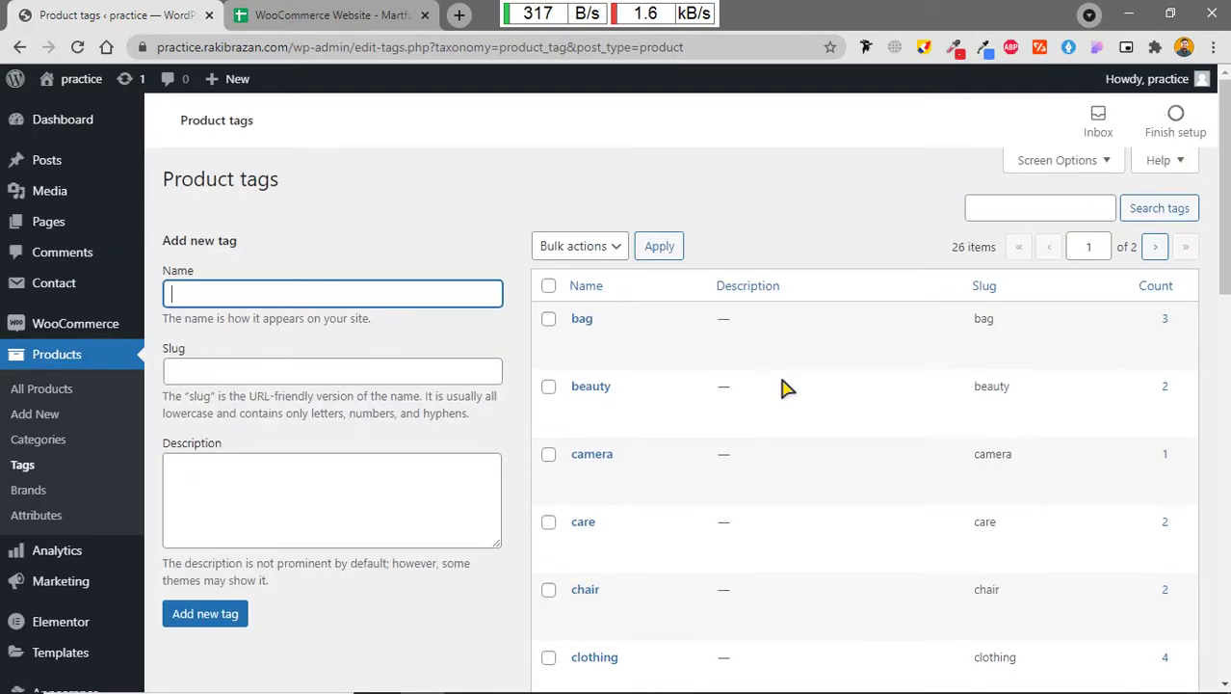
Step: Bulk-delete all product tags on the first page of the list
{"action": "left_click", "coordinate": [600, 249]}
{"action": "left_click", "coordinate": [590, 290]}
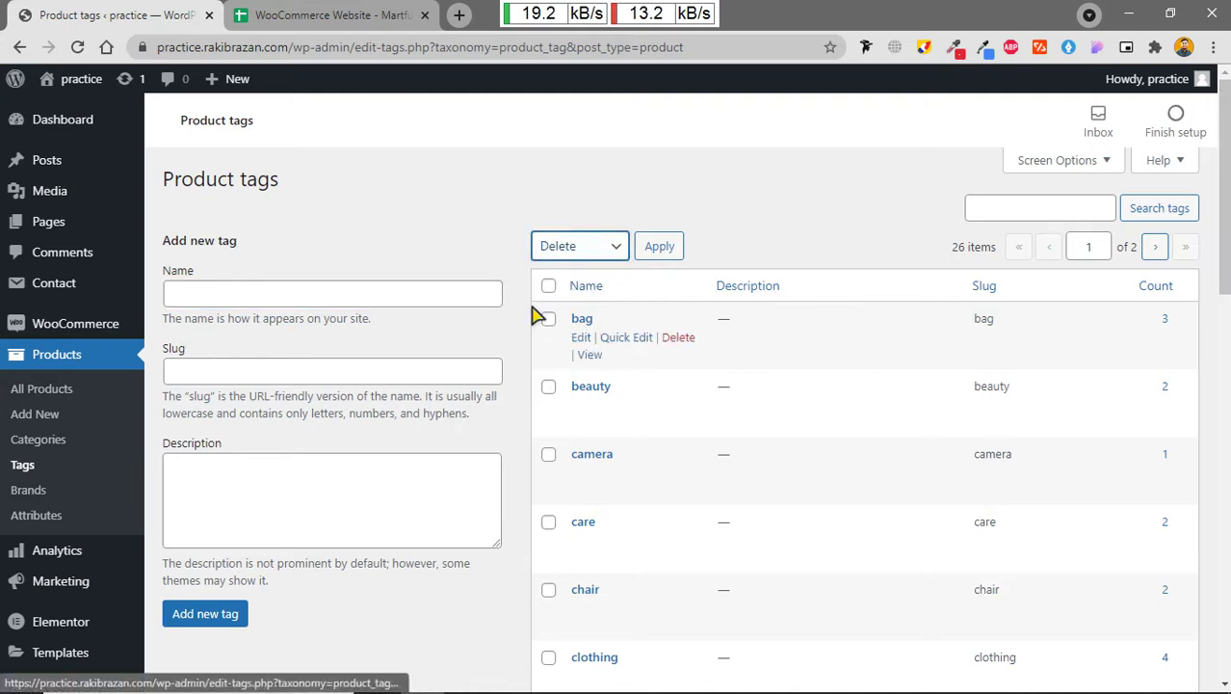
{"action": "left_click", "coordinate": [549, 286]}
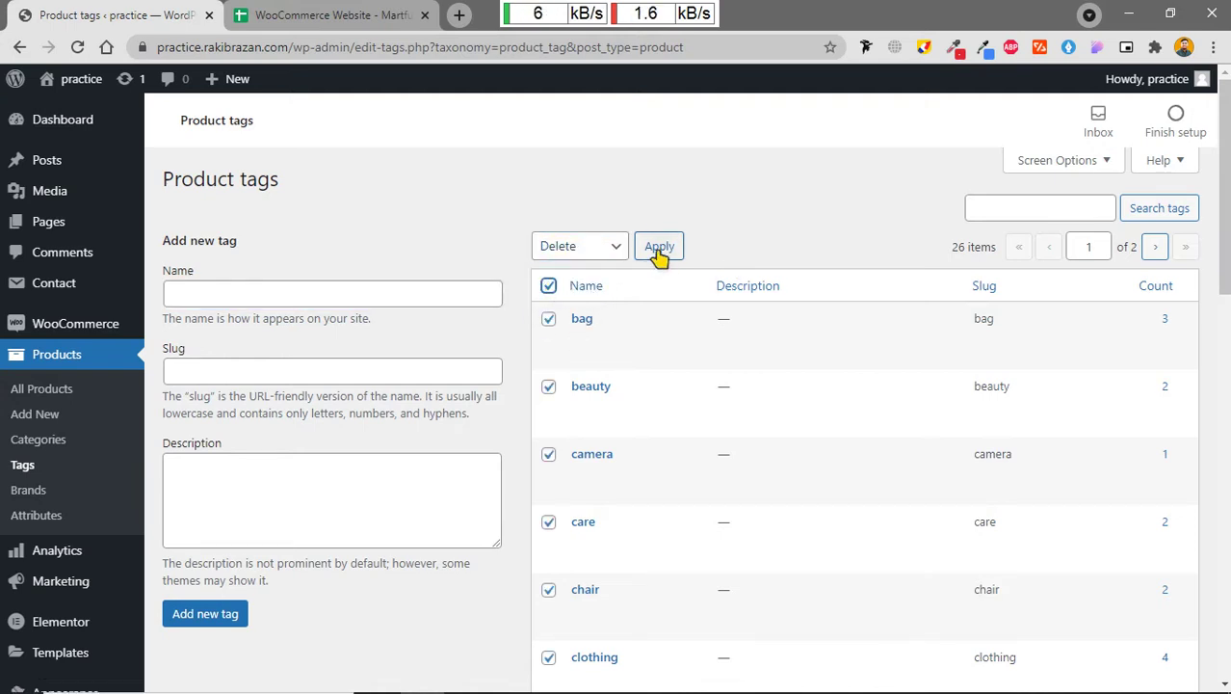
{"action": "left_click", "coordinate": [659, 251]}
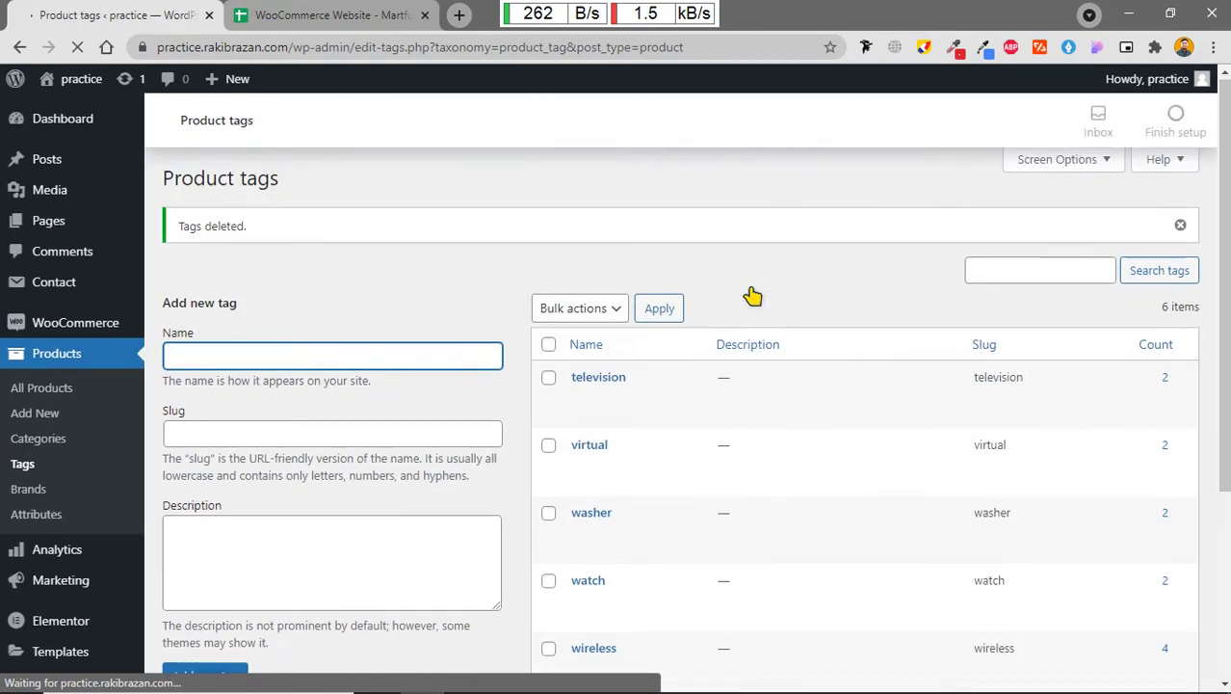
Step: Bulk-delete the six remaining tags so the list shows 'No tags found'
{"action": "left_click", "coordinate": [576, 310]}
{"action": "left_click", "coordinate": [557, 352]}
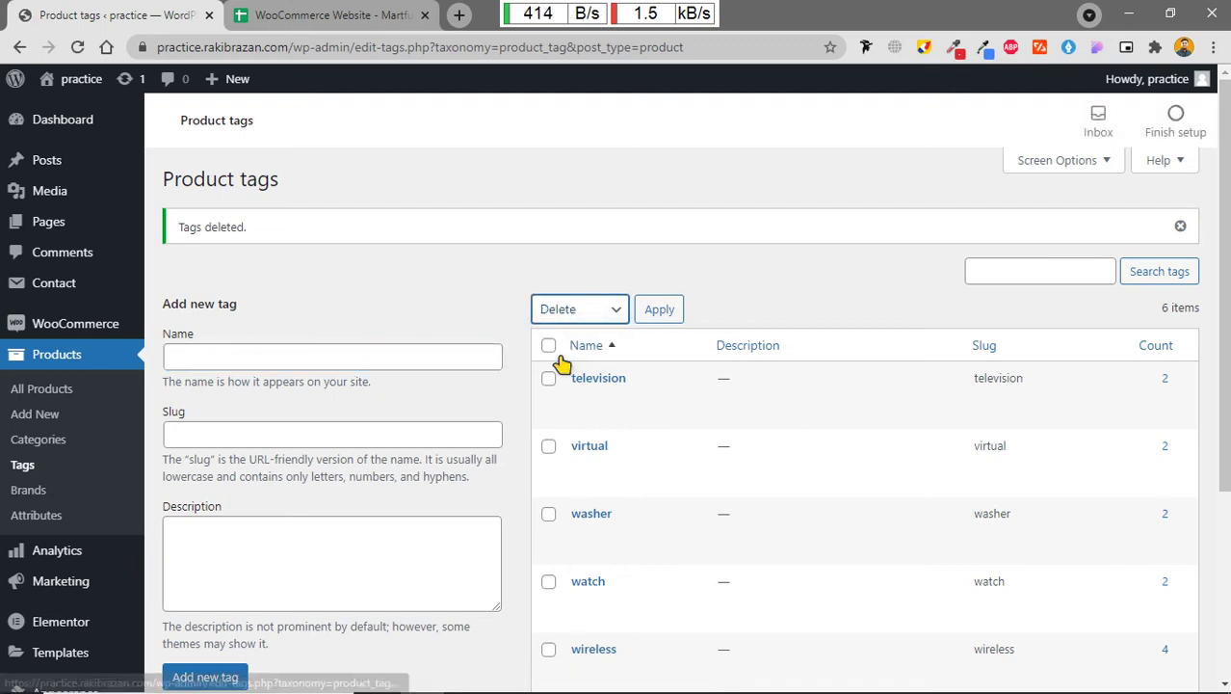
{"action": "left_click", "coordinate": [548, 345]}
{"action": "left_click", "coordinate": [660, 316]}
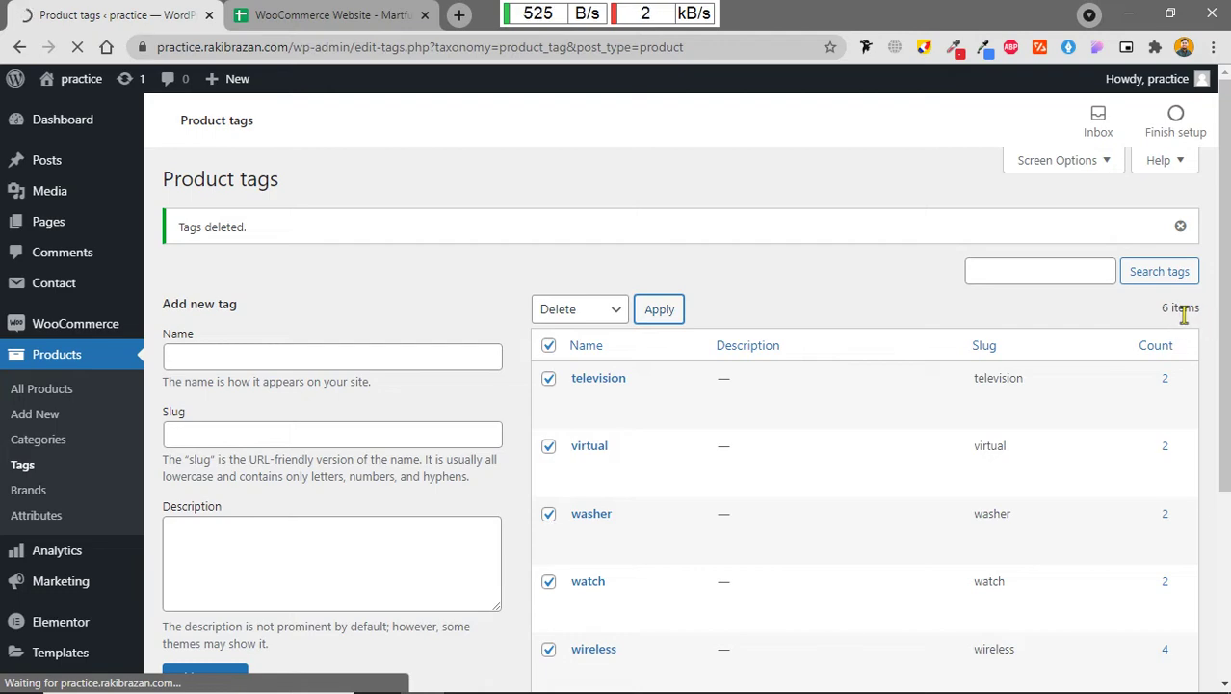
{"action": "scroll", "coordinate": [985, 376], "scroll_direction": "down", "scroll_amount": 2}
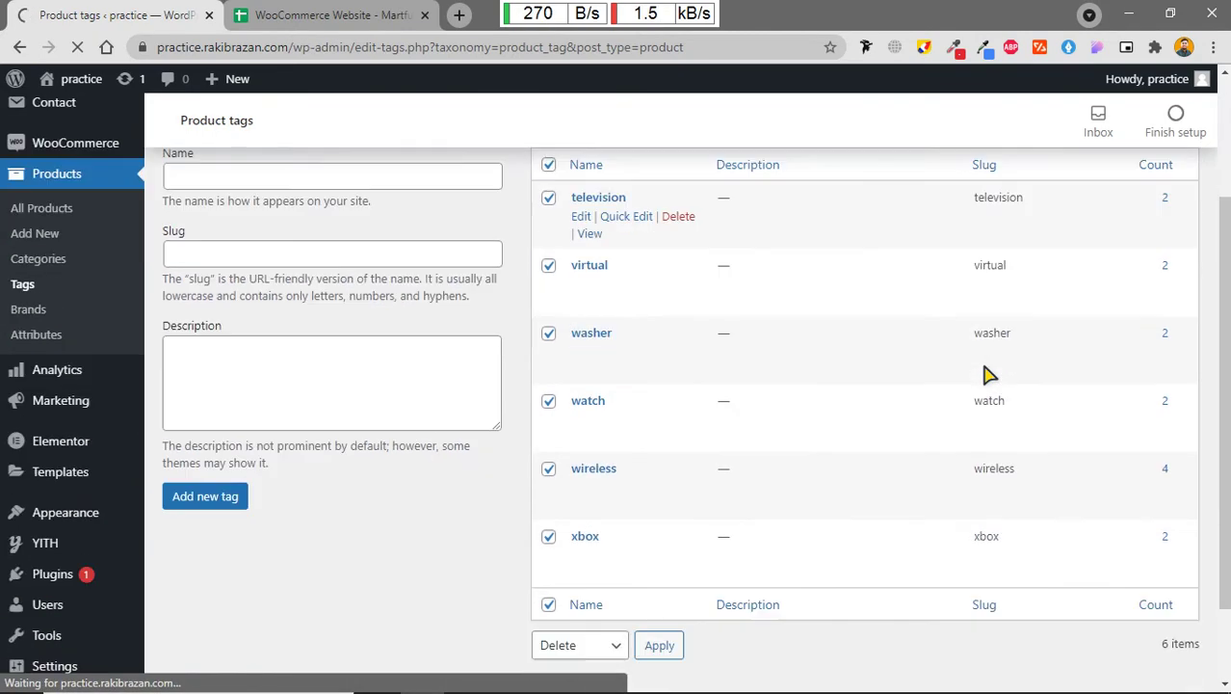
{"action": "scroll", "coordinate": [985, 376], "scroll_direction": "up", "scroll_amount": 1}
{"action": "scroll", "coordinate": [985, 376], "scroll_direction": "down", "scroll_amount": 1}
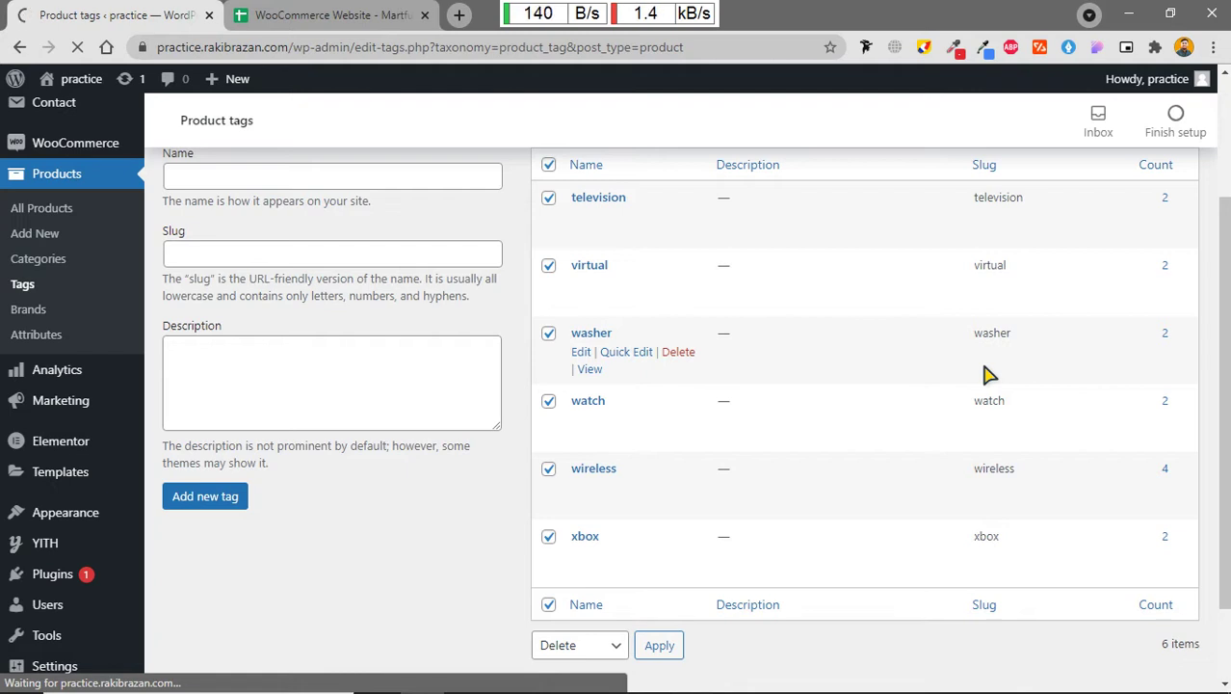
{"action": "scroll", "coordinate": [985, 376], "scroll_direction": "up", "scroll_amount": 1}
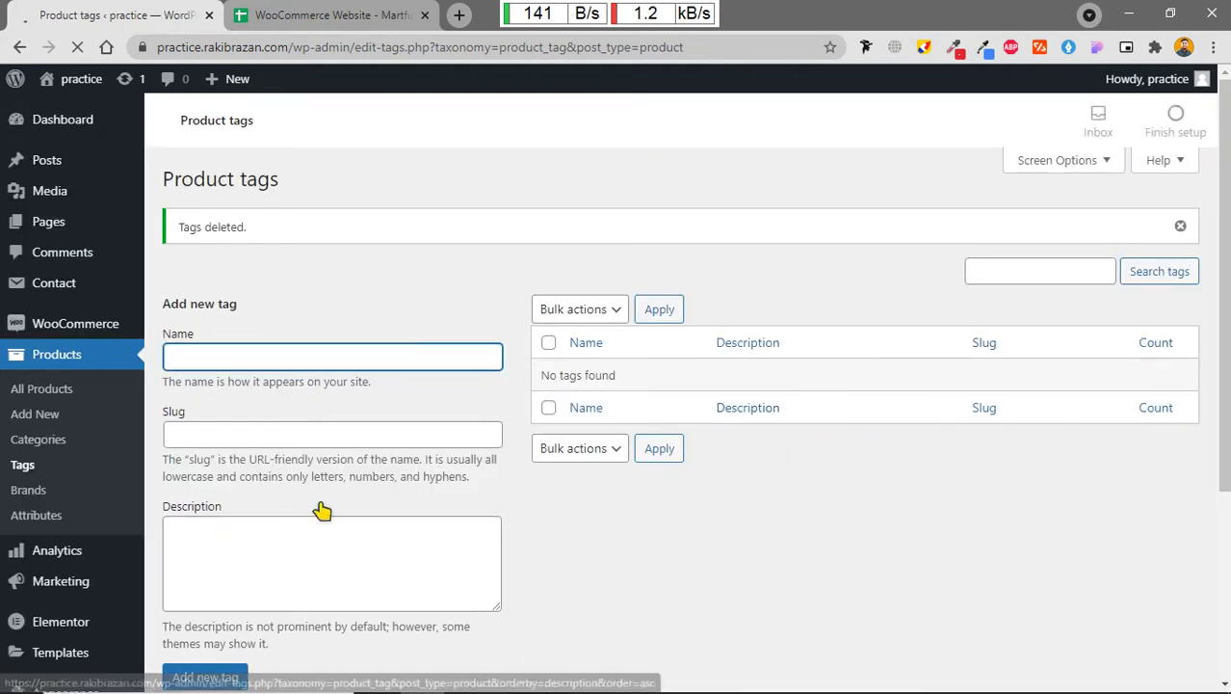
{"action": "scroll", "coordinate": [326, 511], "scroll_direction": "down", "scroll_amount": 2}
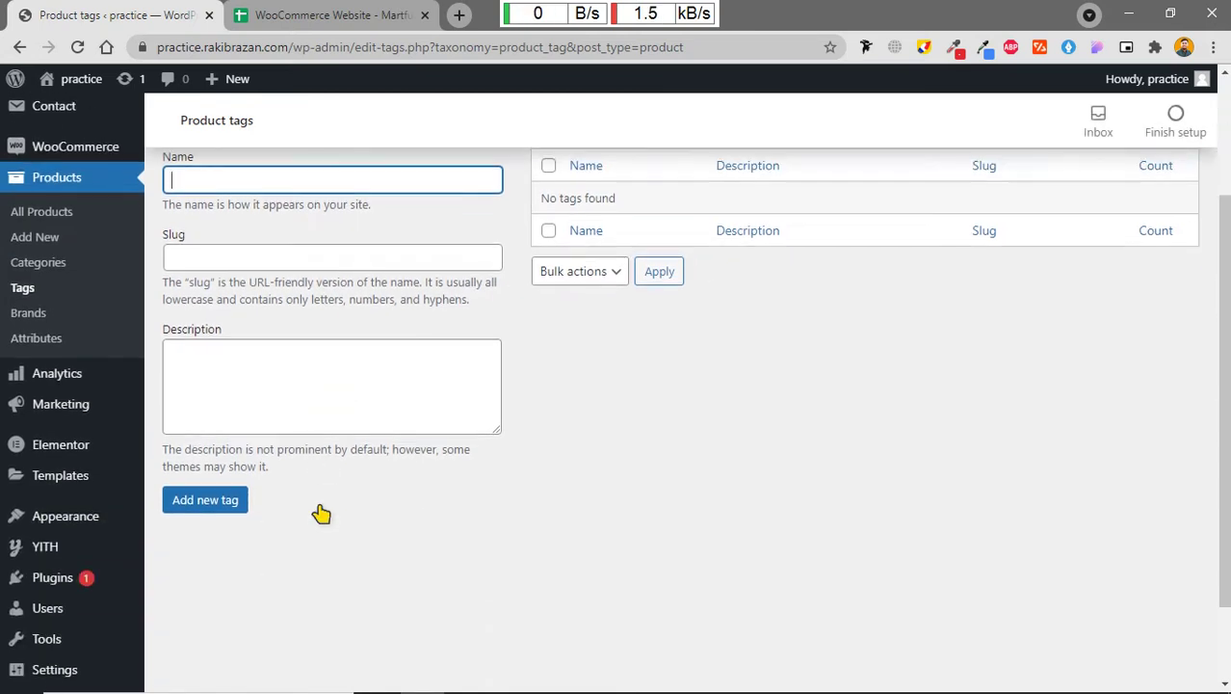
{"action": "scroll", "coordinate": [326, 512], "scroll_direction": "up", "scroll_amount": 1}
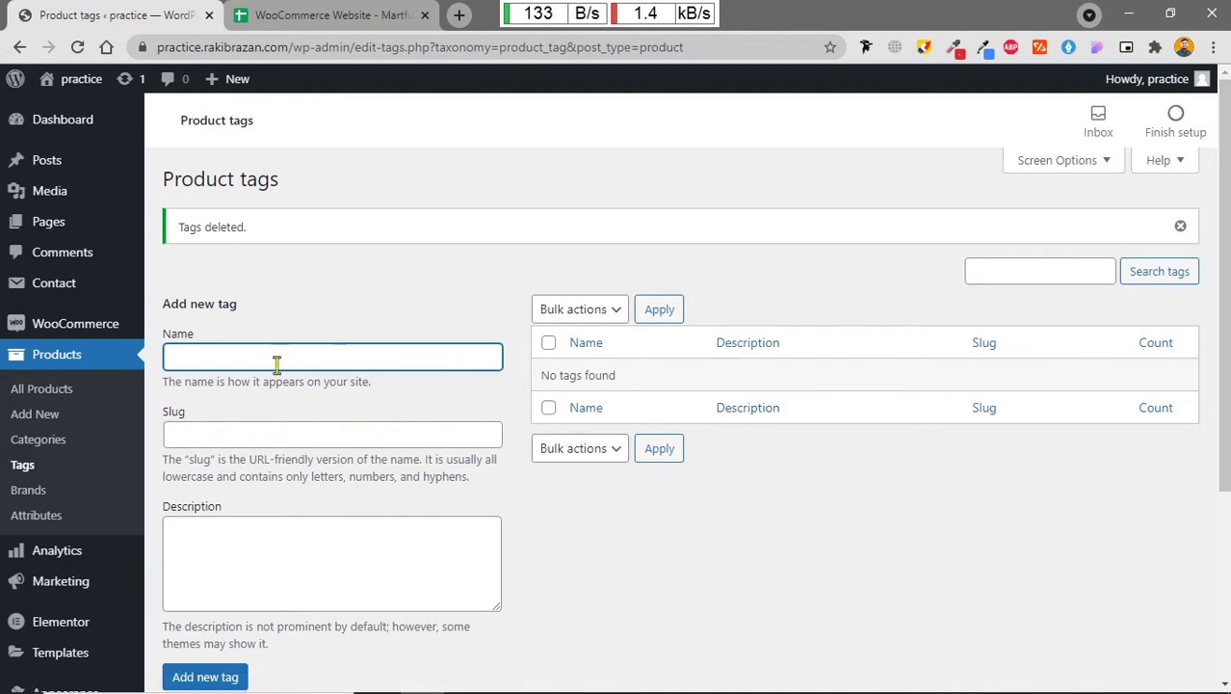
Step: Add the product tags Men's Shirt and shirt
{"action": "scroll", "coordinate": [418, 458], "scroll_direction": "down", "scroll_amount": 1}
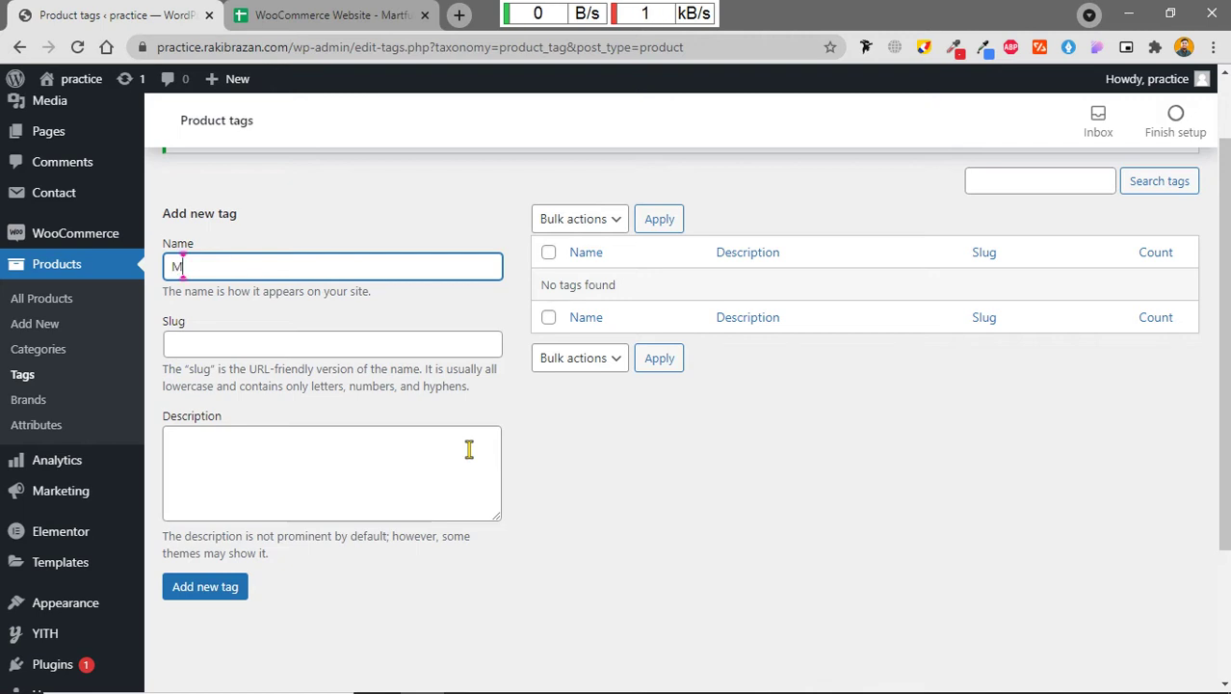
{"action": "type", "text": "n's Shirt"}
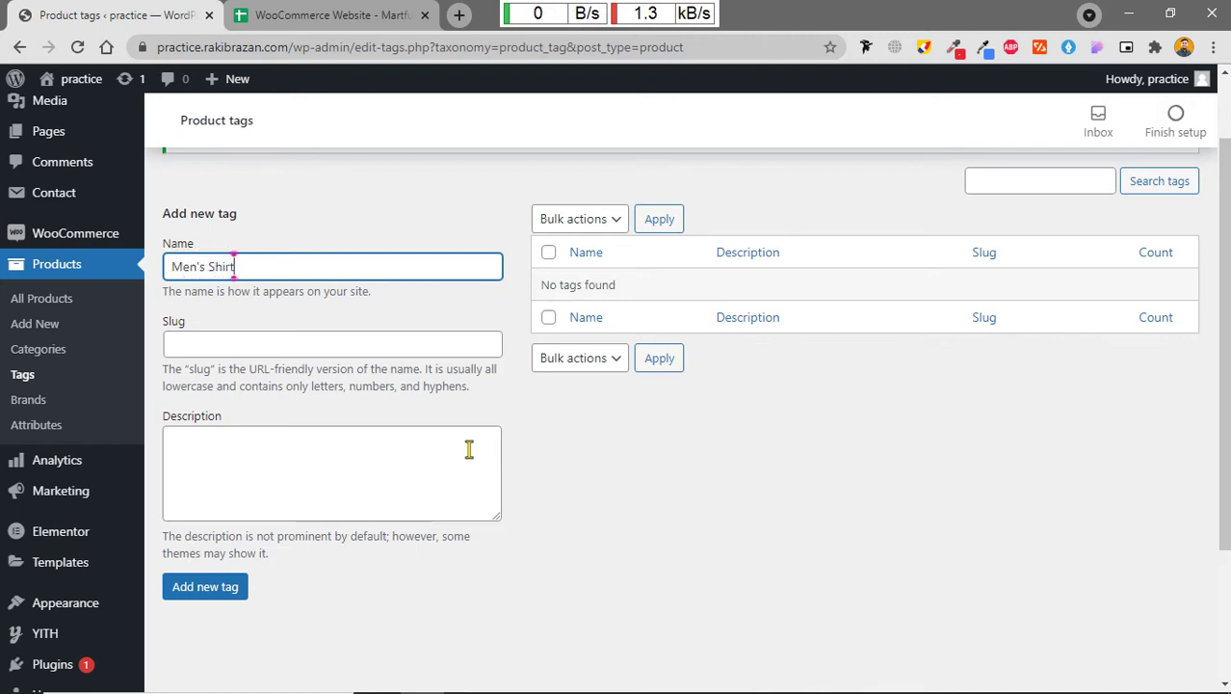
{"action": "left_click", "coordinate": [228, 589]}
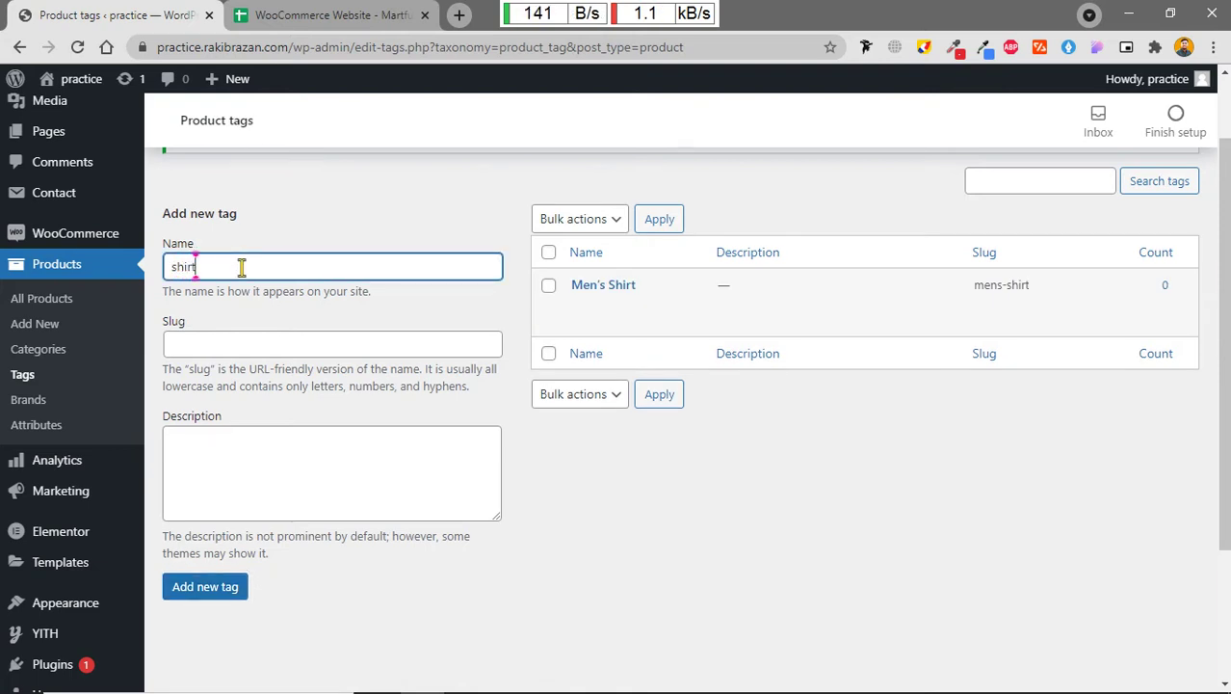
{"action": "left_click", "coordinate": [222, 589]}
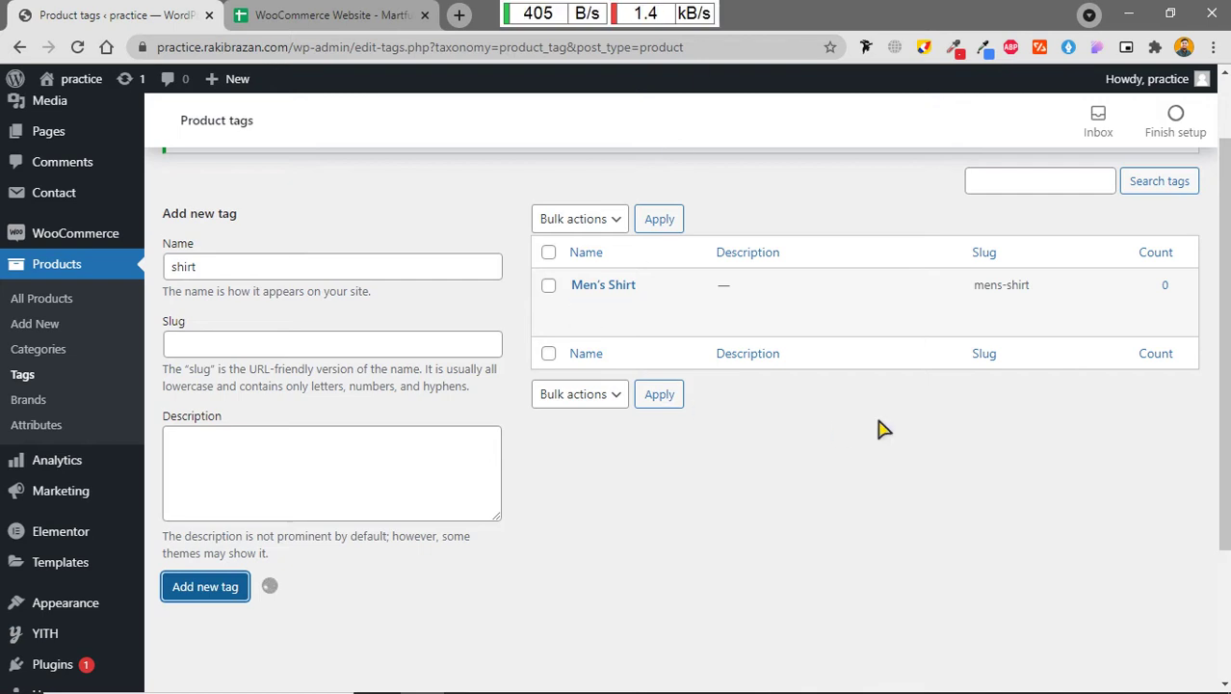
Step: Add the women's Shirt tag, then bring up the instruction spreadsheet
{"action": "left_click", "coordinate": [247, 269]}
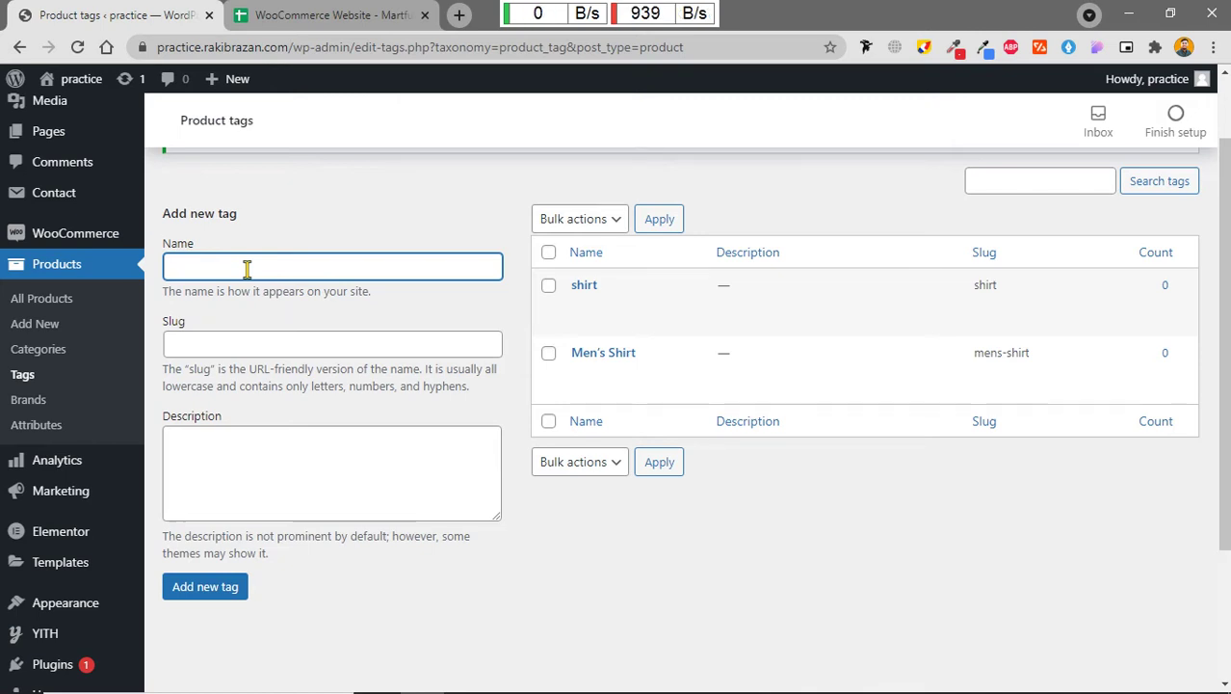
{"action": "type", "text": "wol"}
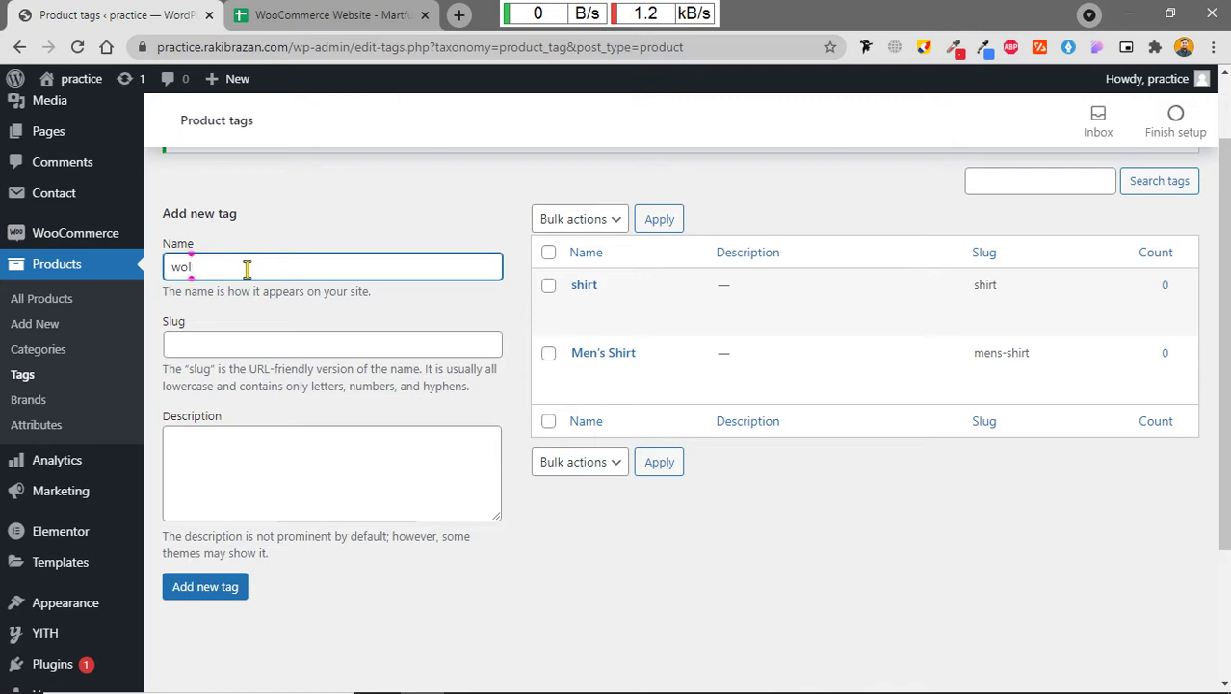
{"action": "type", "text": "en"}
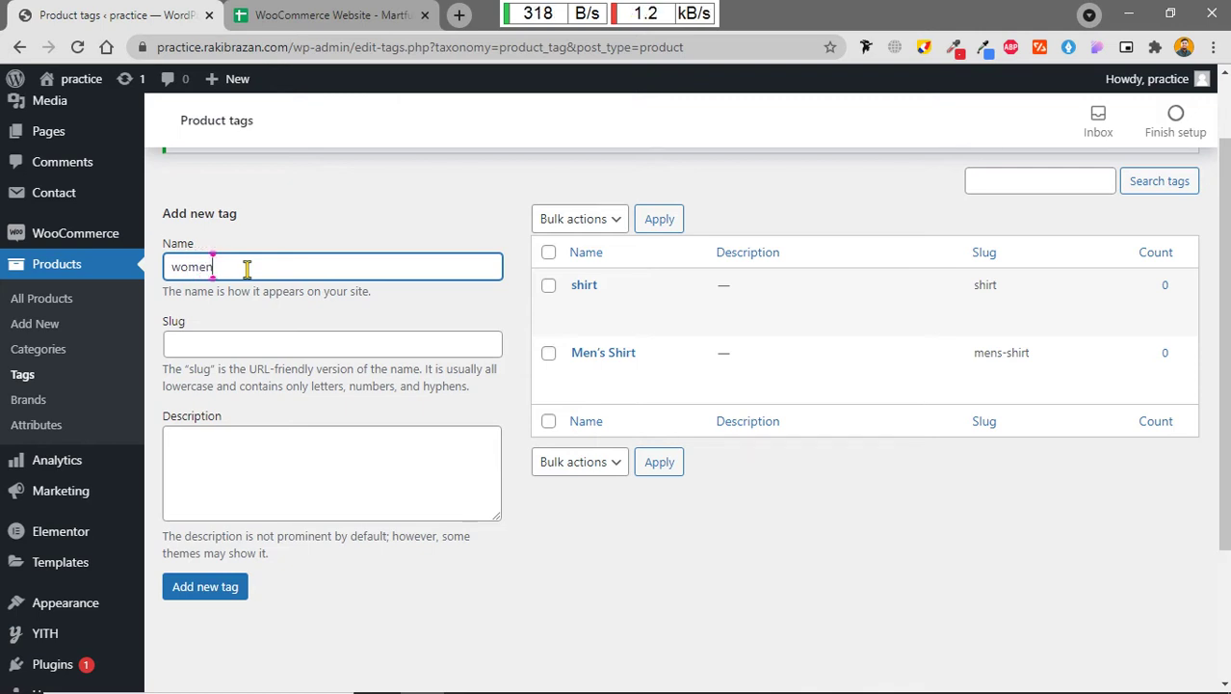
{"action": "type", "text": "'s S"}
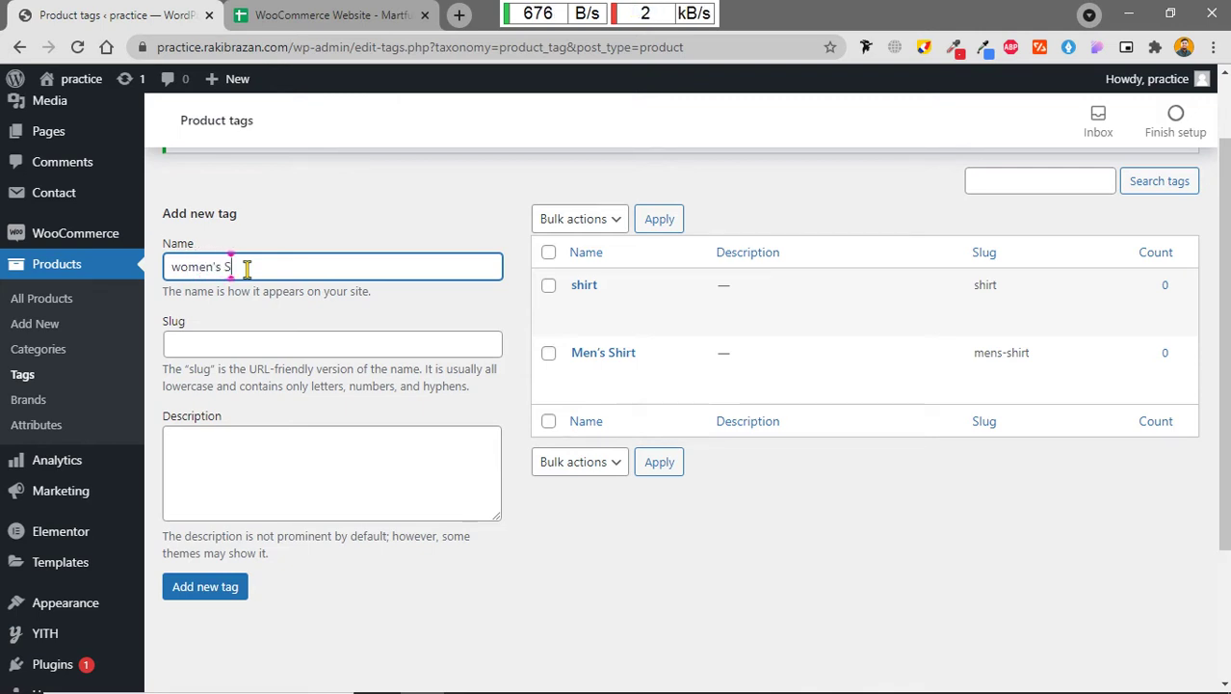
{"action": "type", "text": "hirt"}
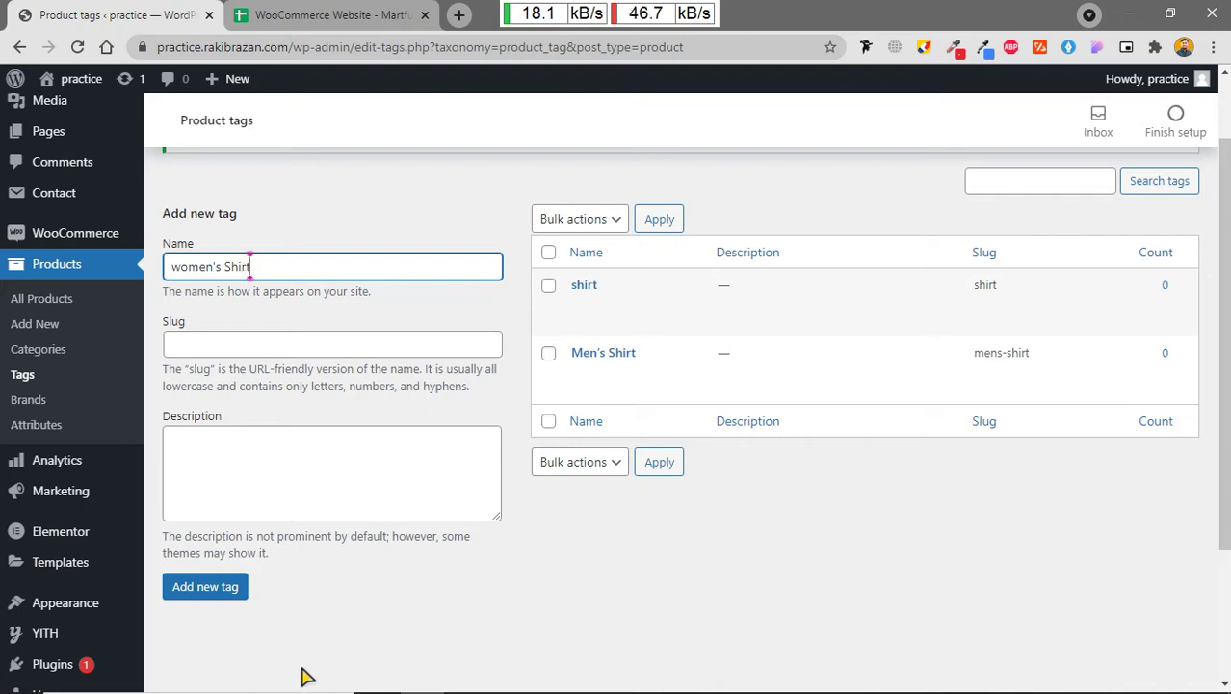
{"action": "left_click", "coordinate": [198, 586]}
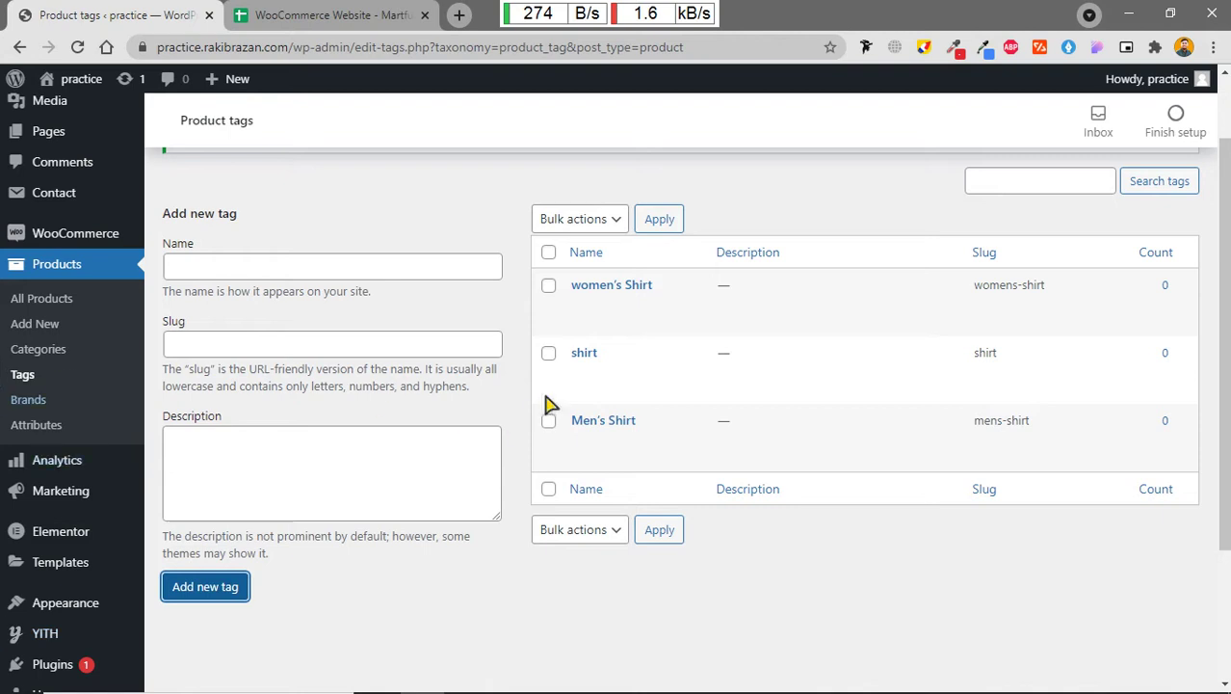
{"action": "left_click", "coordinate": [291, 12]}
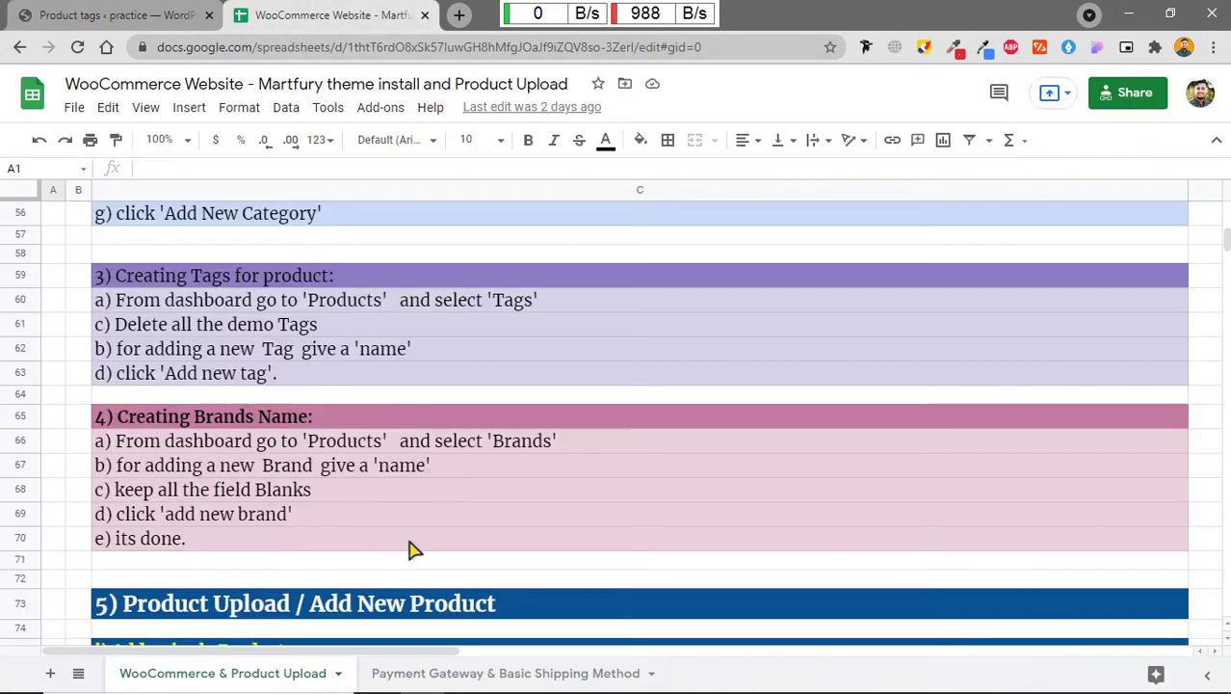
Step: Read the sheet's Creating Brands steps, then return to the WordPress Product tags page
{"action": "scroll", "coordinate": [413, 539], "scroll_direction": "down", "scroll_amount": 1}
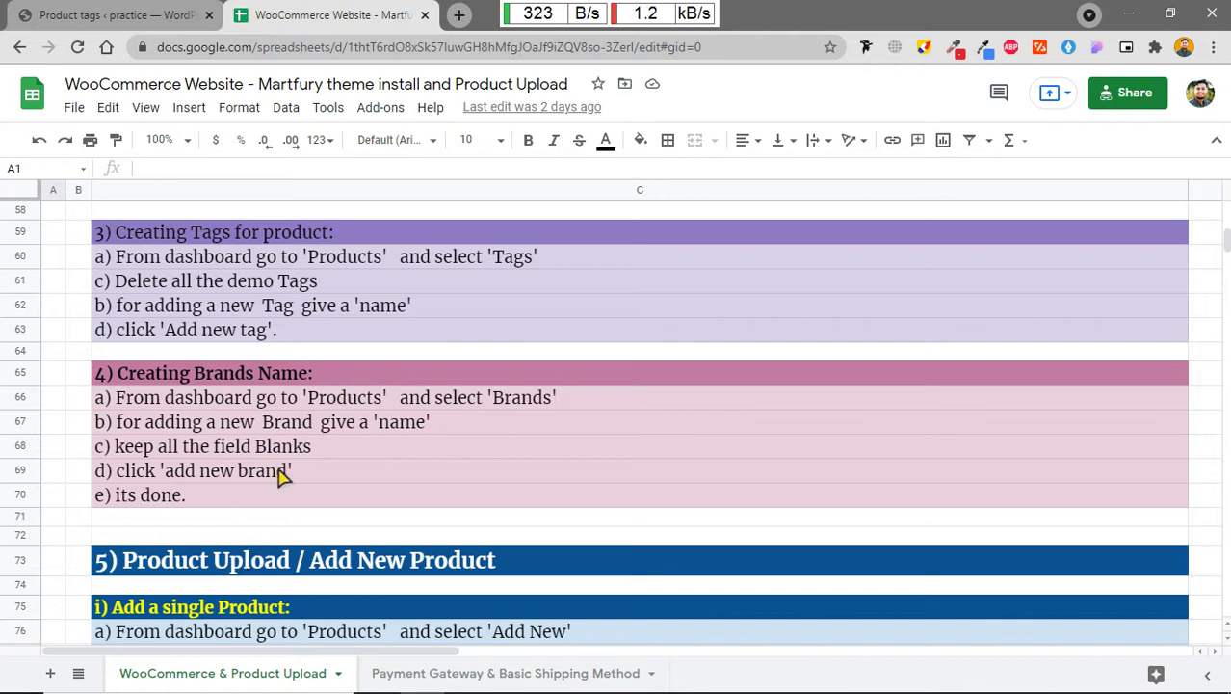
{"action": "left_click", "coordinate": [106, 15]}
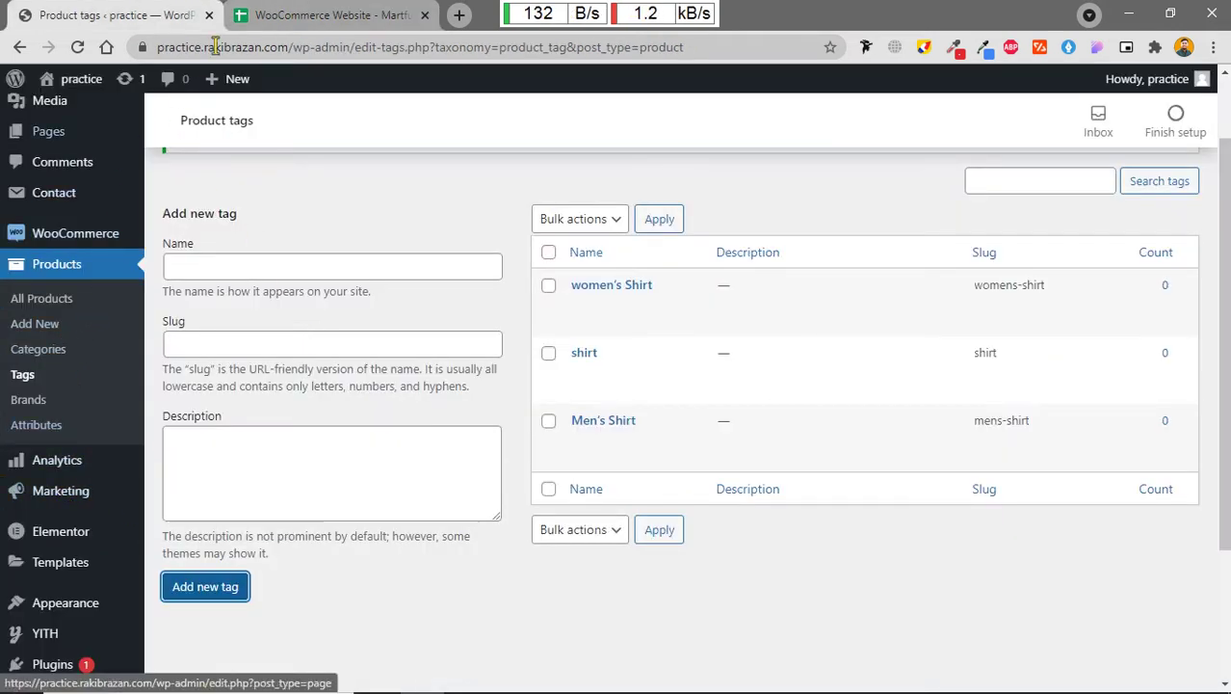
Step: Open amazon.com in a new tab and search for 'mens shirt'
{"action": "left_click", "coordinate": [461, 18]}
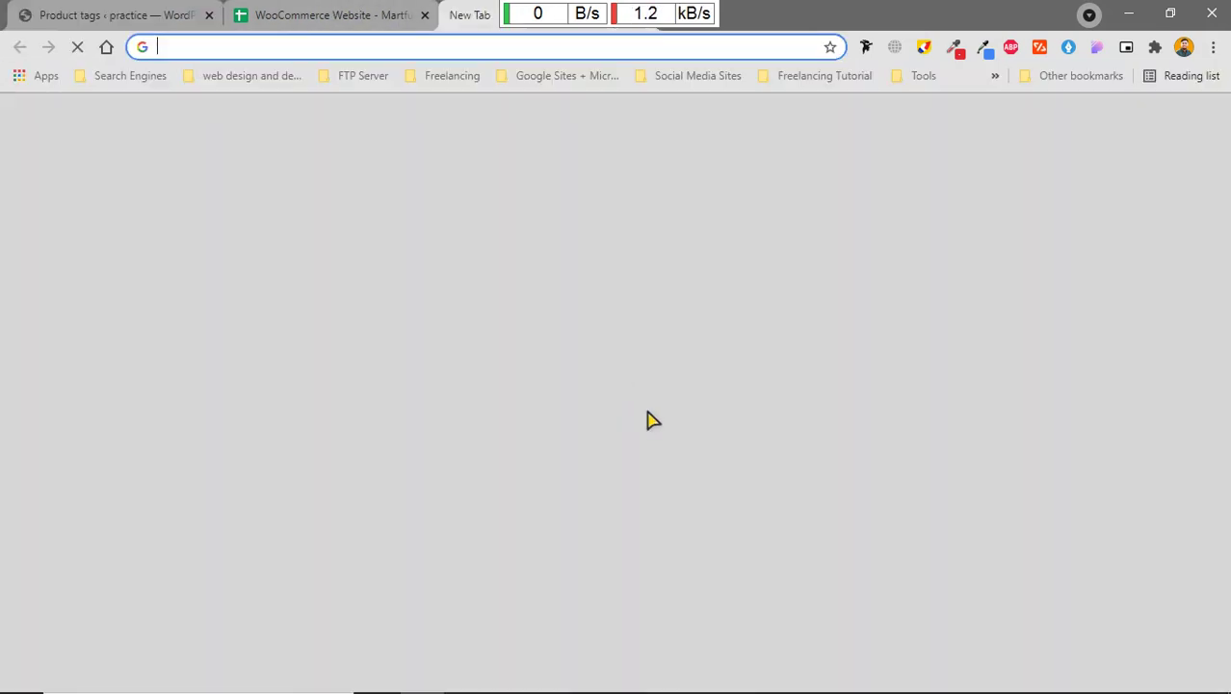
{"action": "type", "text": "ama"}
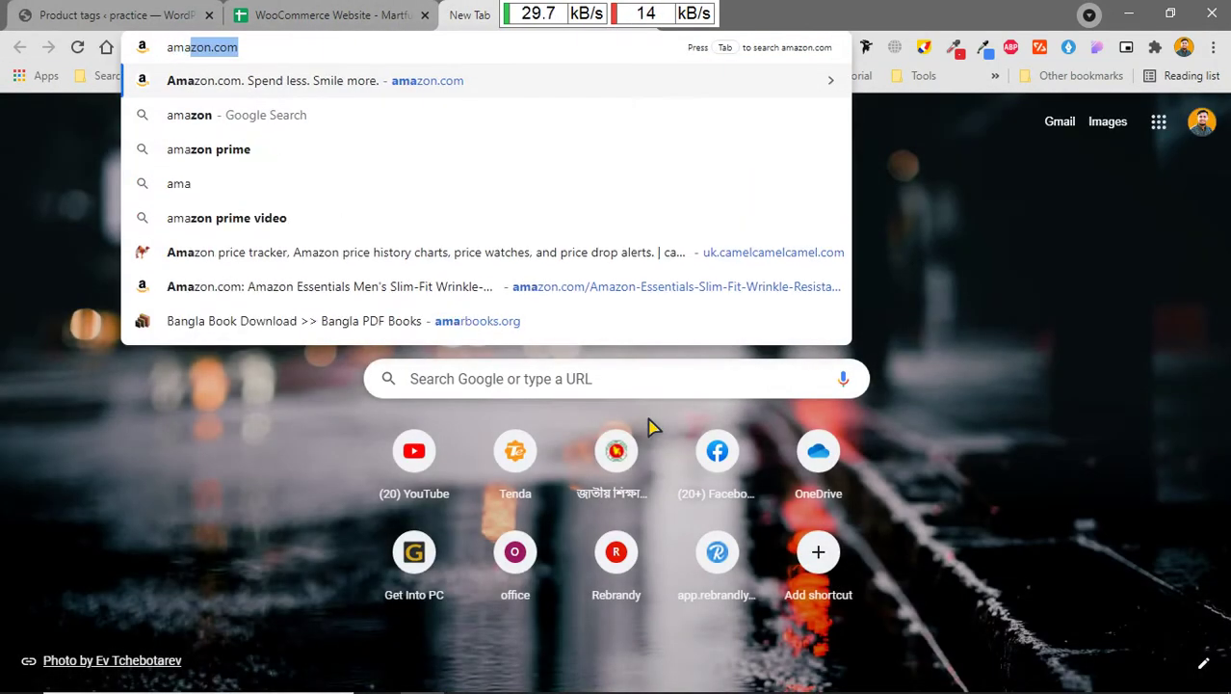
{"action": "key", "text": "Return"}
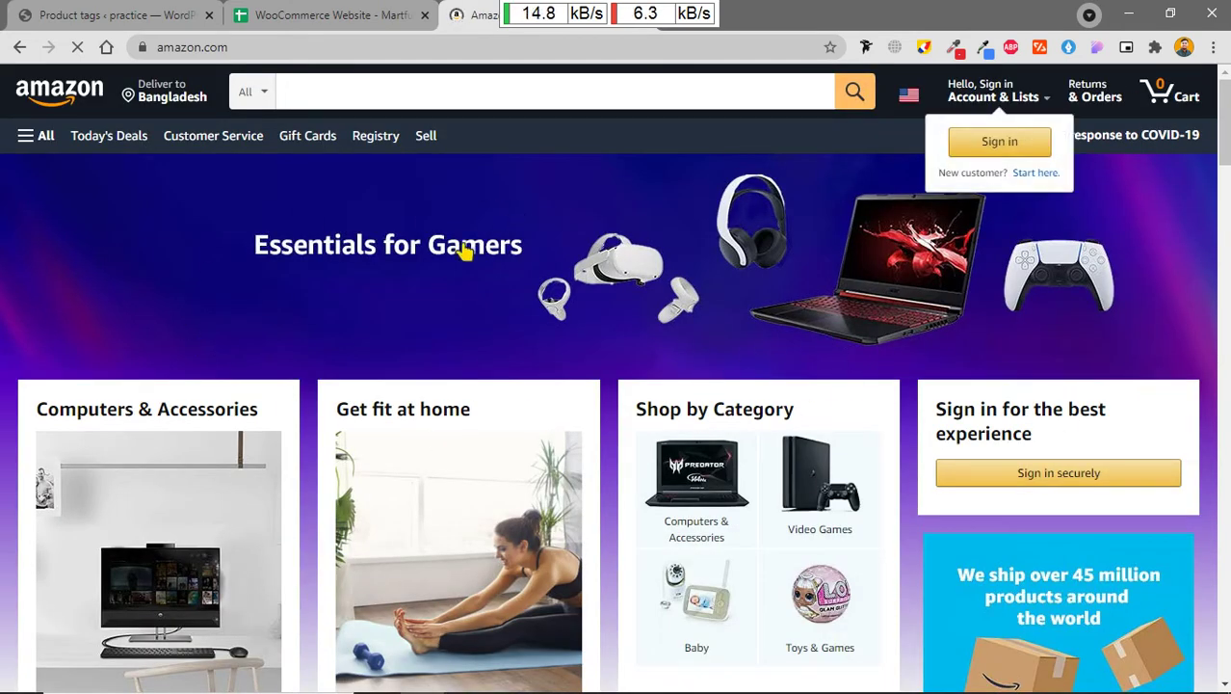
{"action": "left_click", "coordinate": [368, 91]}
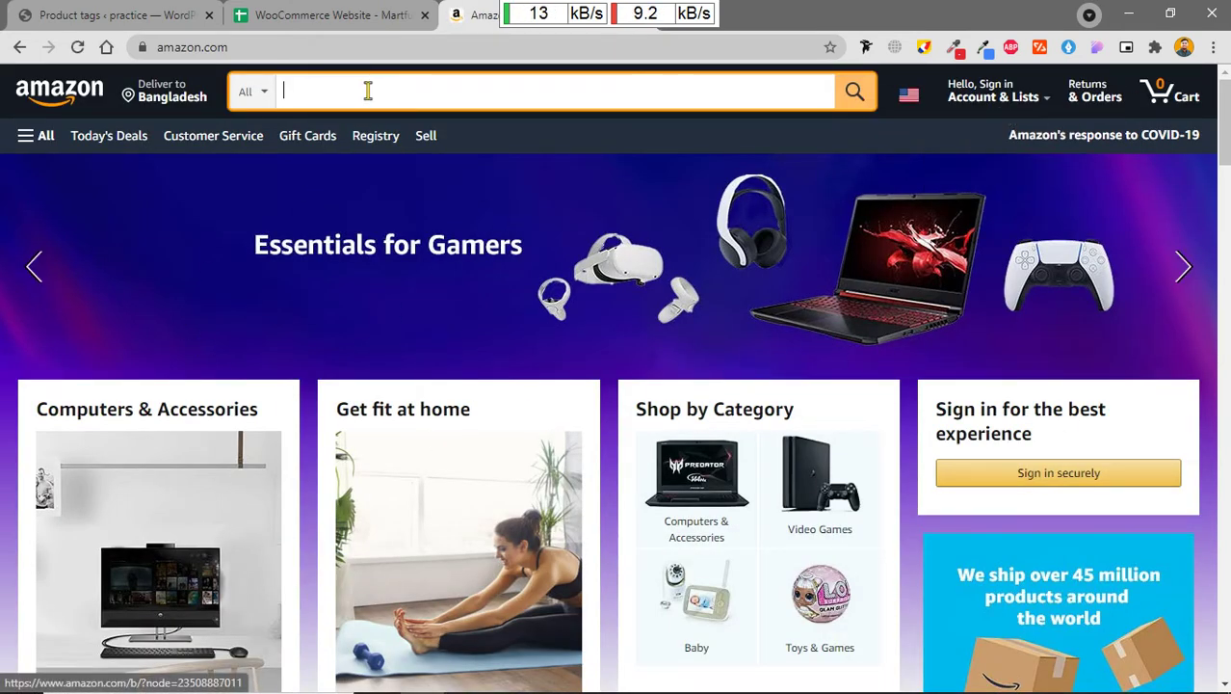
{"action": "type", "text": "mens sh"}
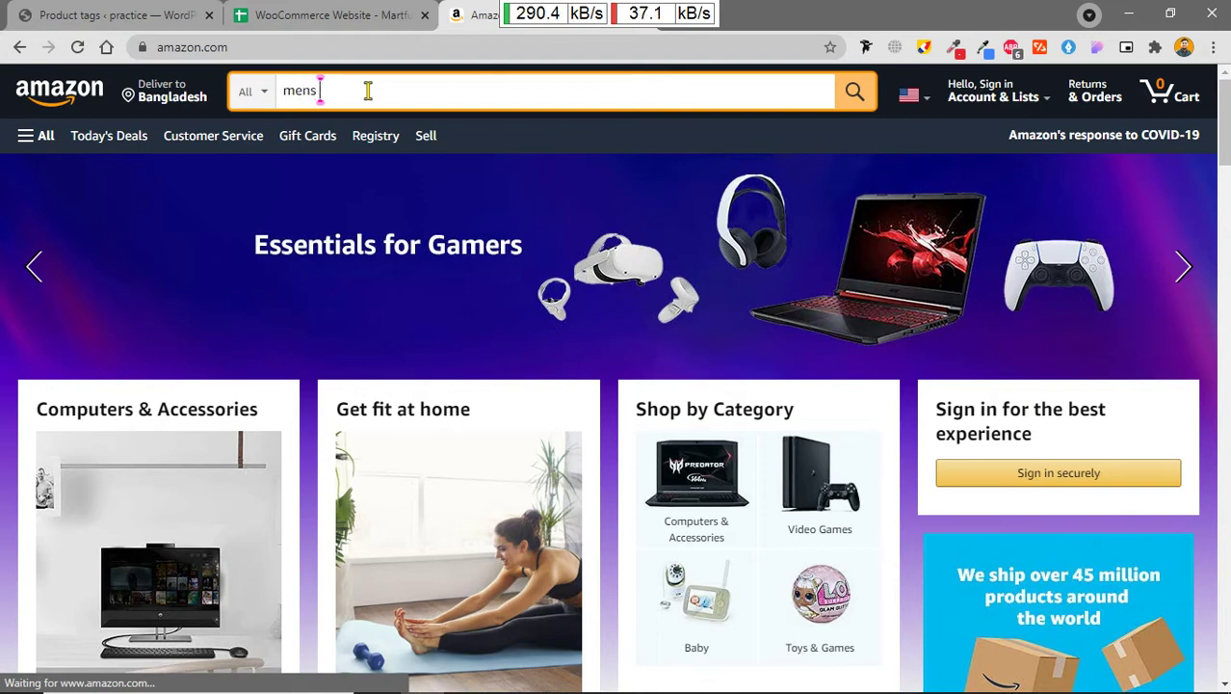
{"action": "type", "text": "irt"}
{"action": "key", "text": "Return"}
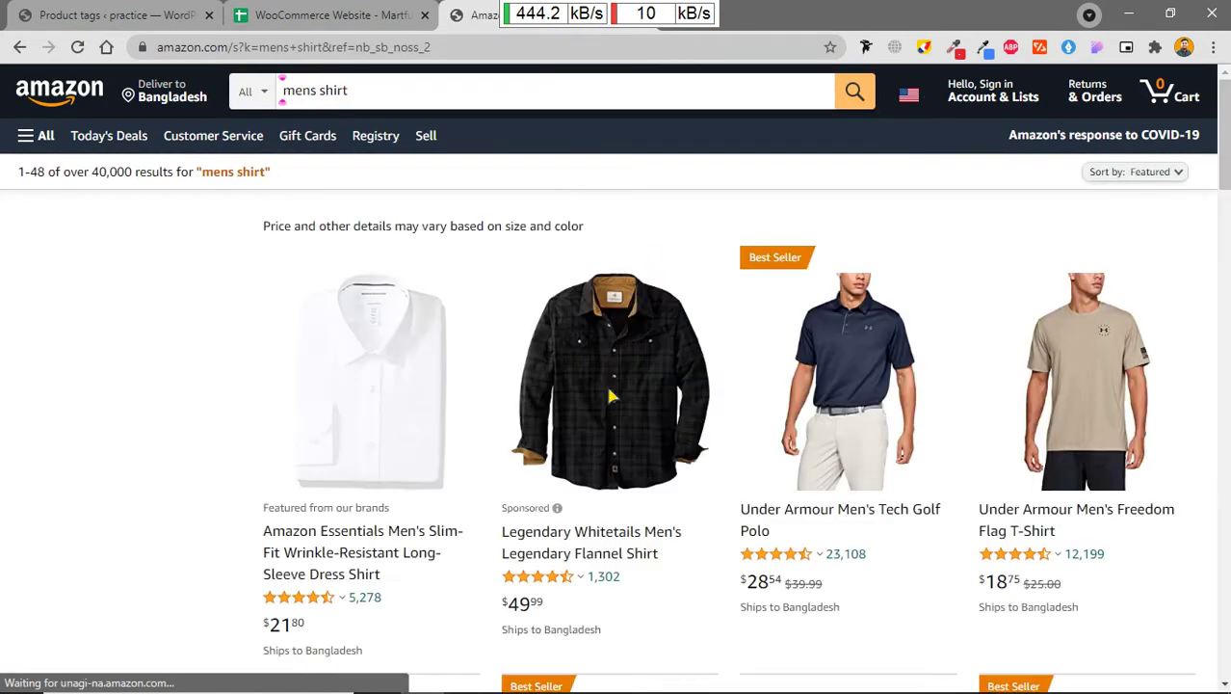
Step: Open the Under Armour Freedom Flag T-Shirt listing and highlight 'Under Armour' in its title
{"action": "scroll", "coordinate": [401, 313], "scroll_direction": "down", "scroll_amount": 1}
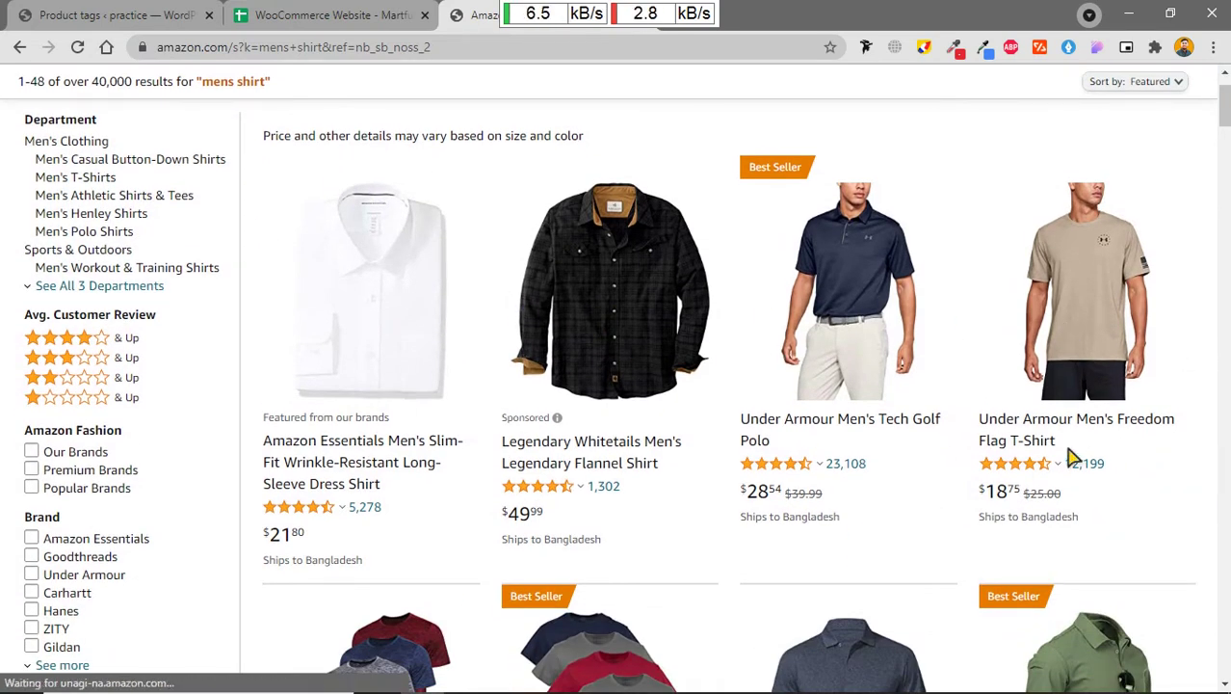
{"action": "left_click", "coordinate": [1106, 349]}
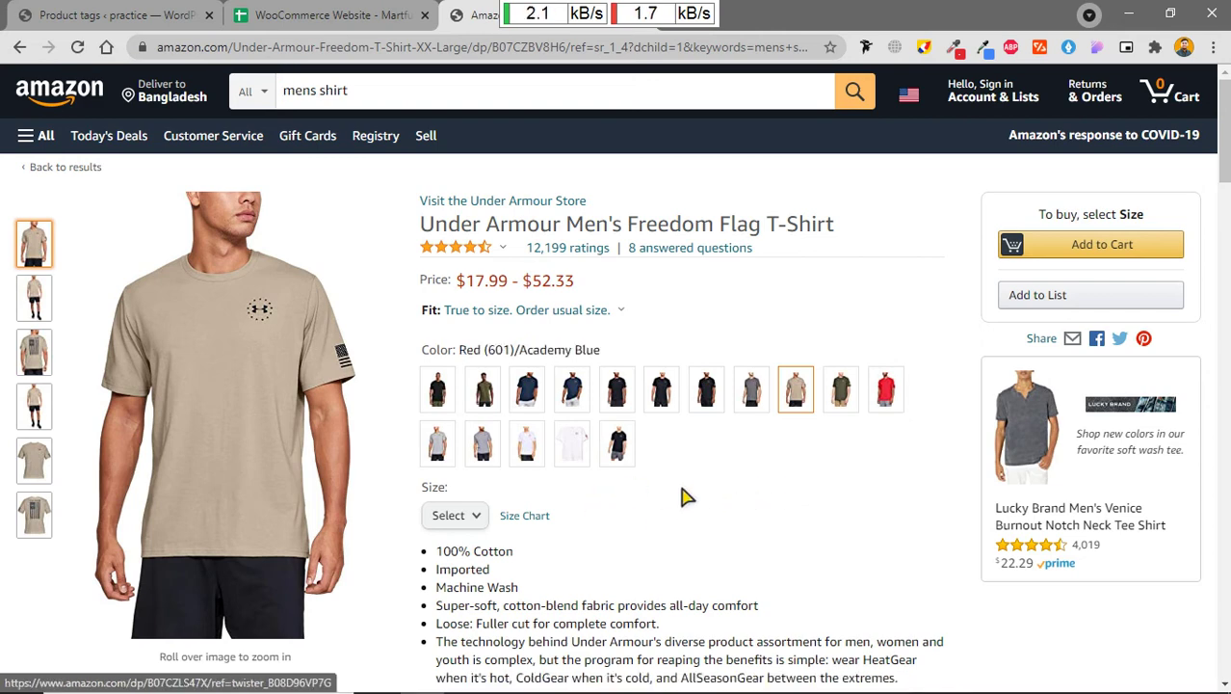
{"action": "scroll", "coordinate": [731, 558], "scroll_direction": "down", "scroll_amount": 3}
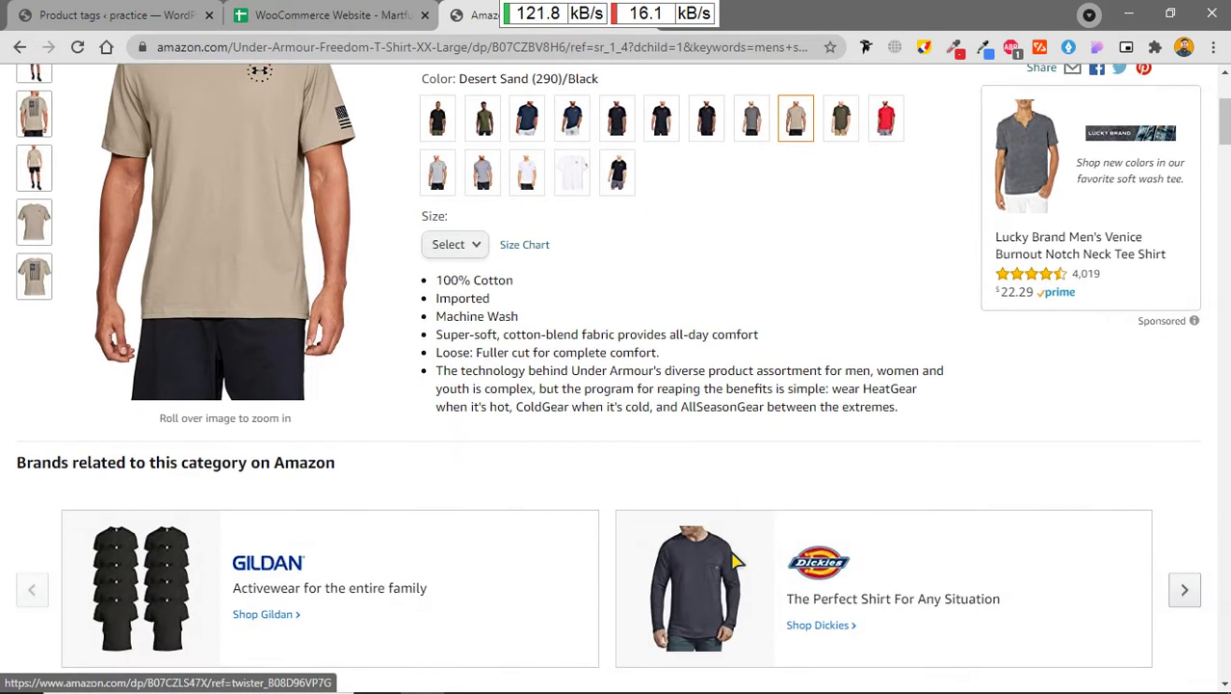
{"action": "scroll", "coordinate": [731, 558], "scroll_direction": "down", "scroll_amount": 2}
{"action": "scroll", "coordinate": [735, 558], "scroll_direction": "up", "scroll_amount": 4}
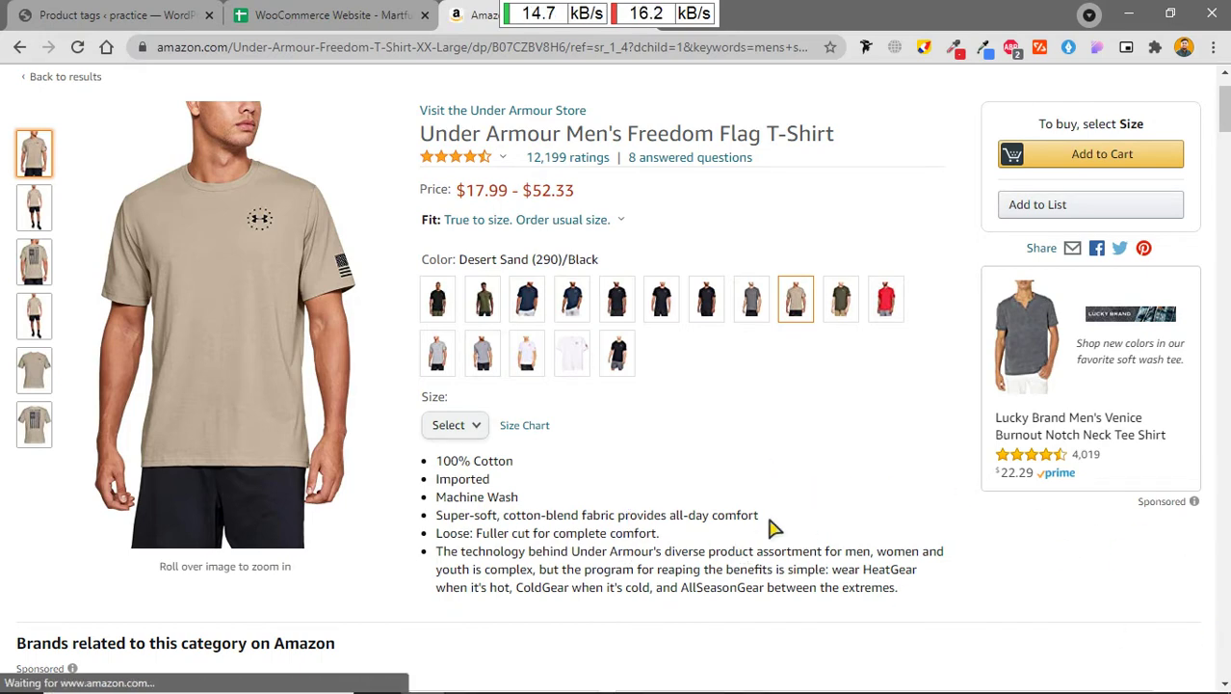
{"action": "scroll", "coordinate": [778, 525], "scroll_direction": "down", "scroll_amount": 3}
{"action": "scroll", "coordinate": [778, 517], "scroll_direction": "up", "scroll_amount": 3}
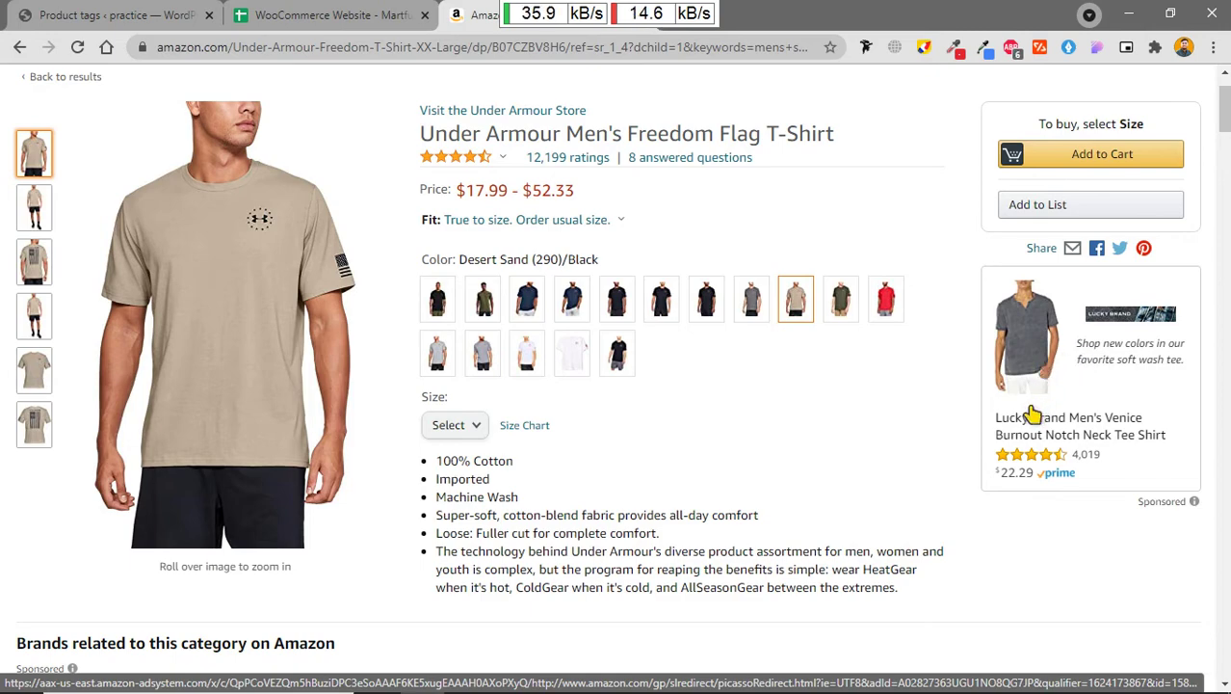
{"action": "scroll", "coordinate": [672, 536], "scroll_direction": "down", "scroll_amount": 10}
{"action": "scroll", "coordinate": [672, 535], "scroll_direction": "up", "scroll_amount": 3}
{"action": "scroll", "coordinate": [672, 535], "scroll_direction": "down", "scroll_amount": 10}
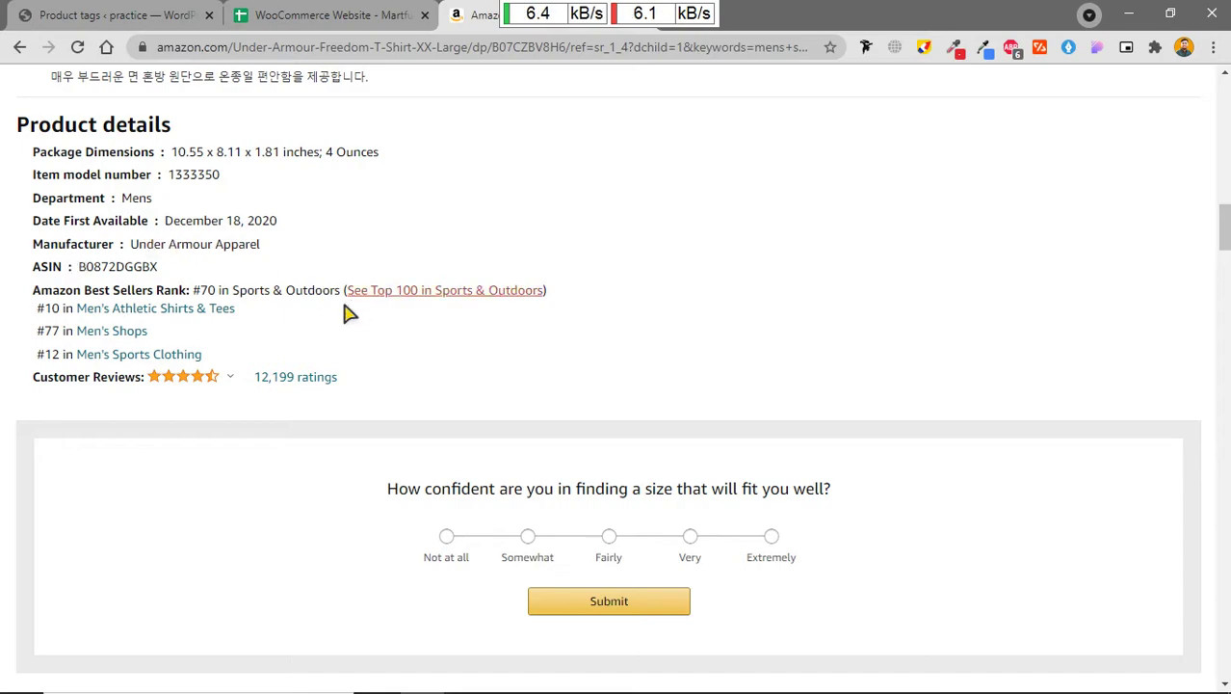
{"action": "scroll", "coordinate": [298, 324], "scroll_direction": "up", "scroll_amount": 1}
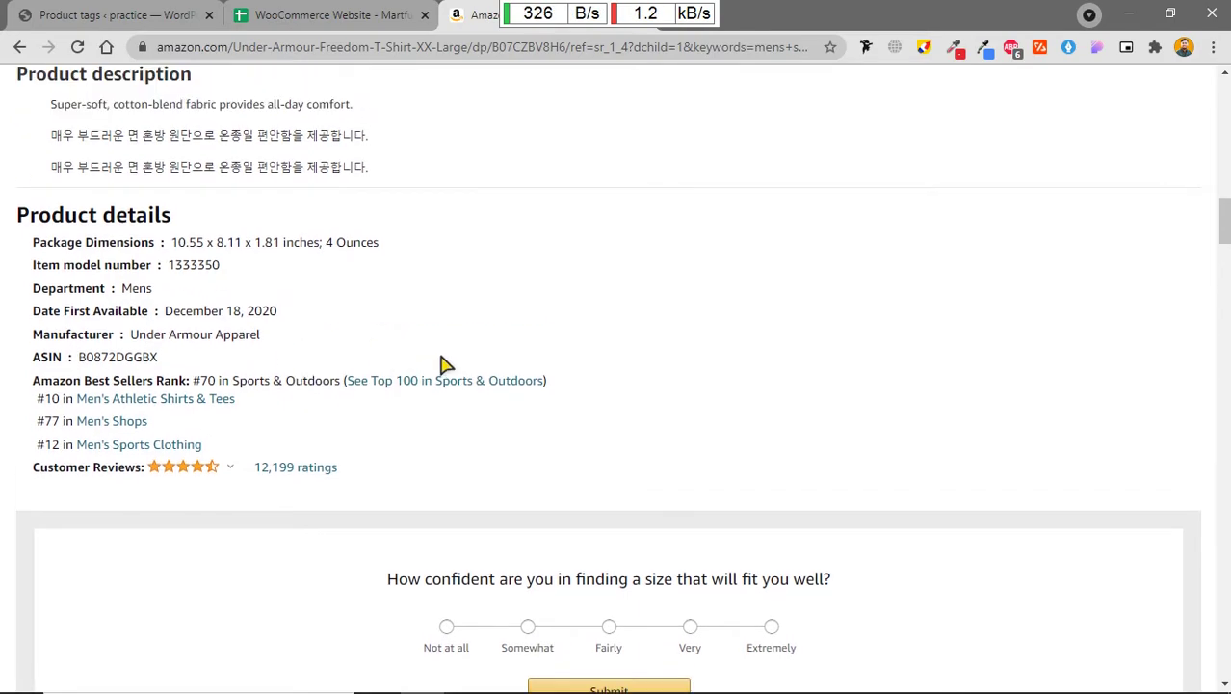
{"action": "scroll", "coordinate": [444, 364], "scroll_direction": "up", "scroll_amount": 15}
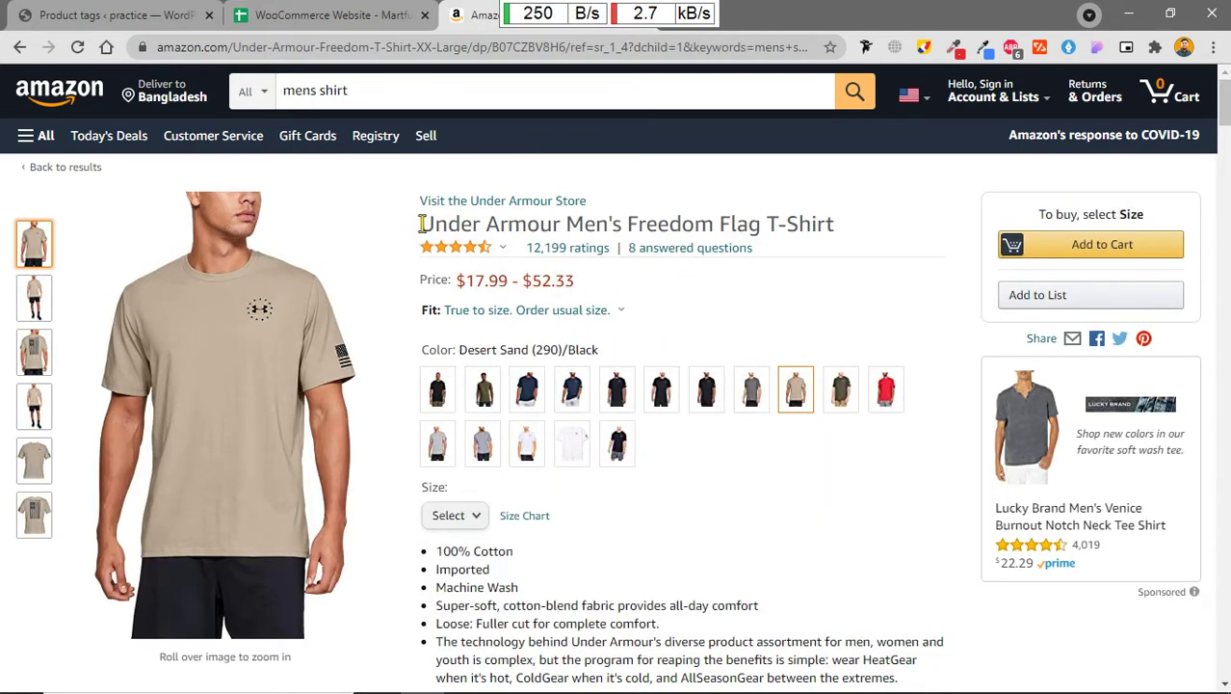
{"action": "left_click_drag", "start_coordinate": [421, 224], "coordinate": [563, 229]}
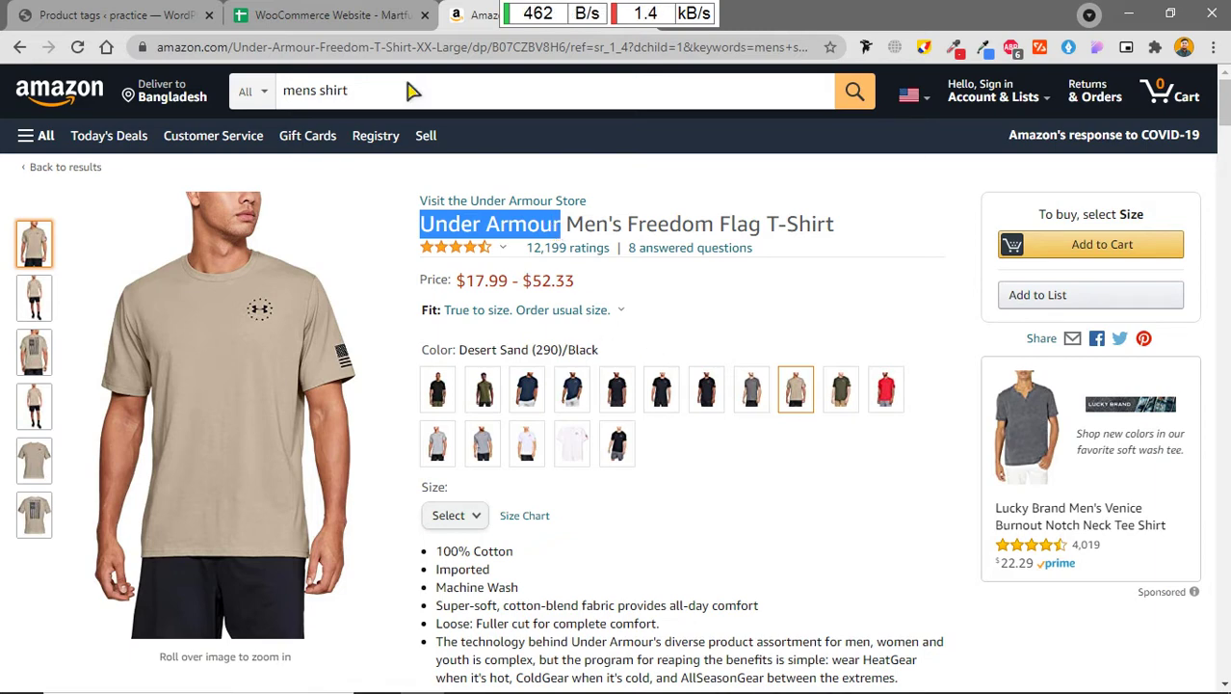
{"action": "left_click", "coordinate": [342, 14]}
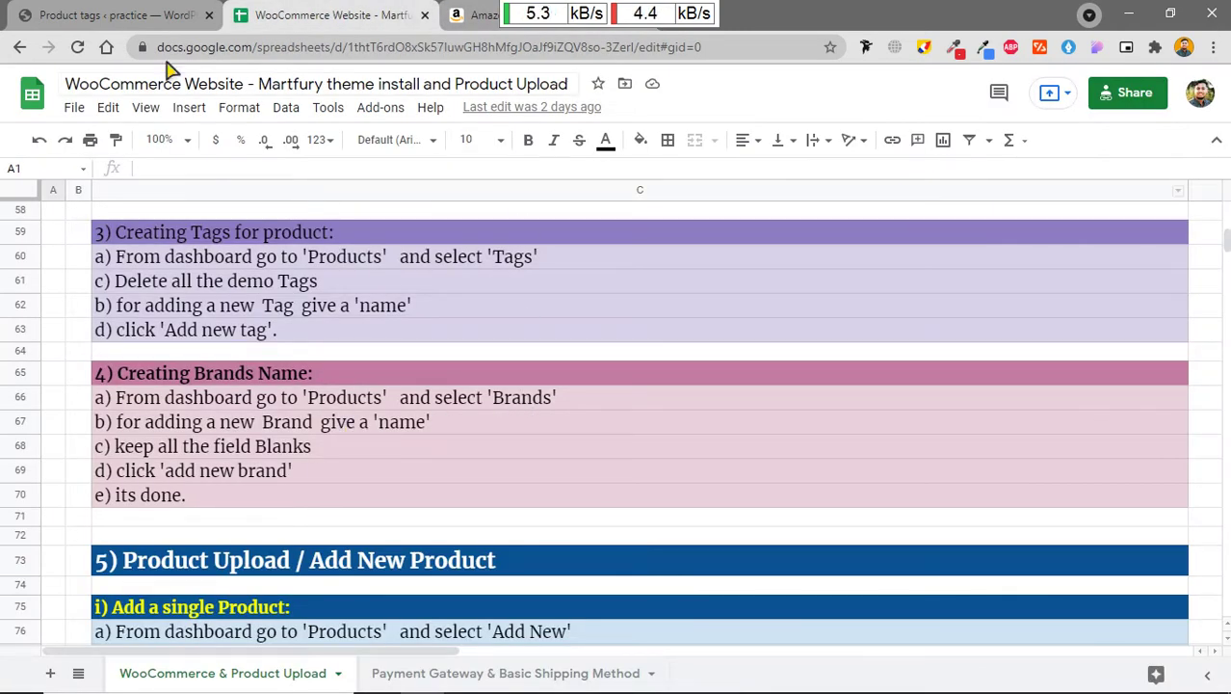
Step: Go to Products > Brands in WordPress and review the 12 demo brands, such as Adidas and Apple
{"action": "left_click", "coordinate": [106, 15]}
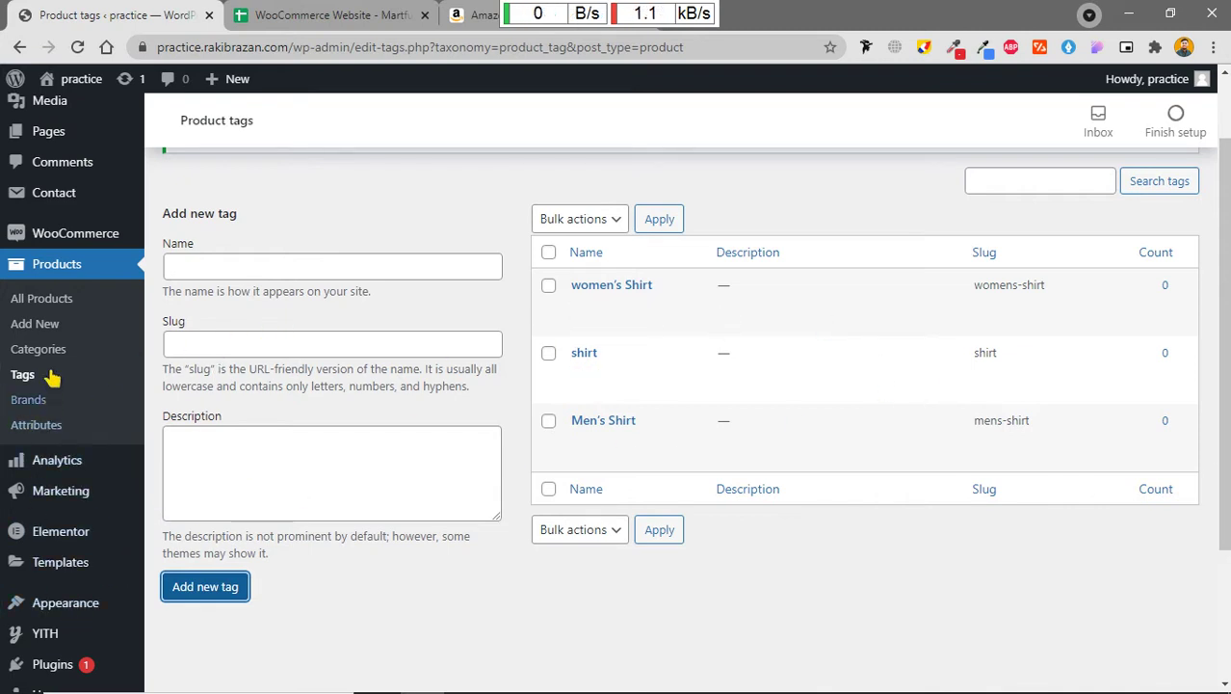
{"action": "left_click", "coordinate": [61, 402]}
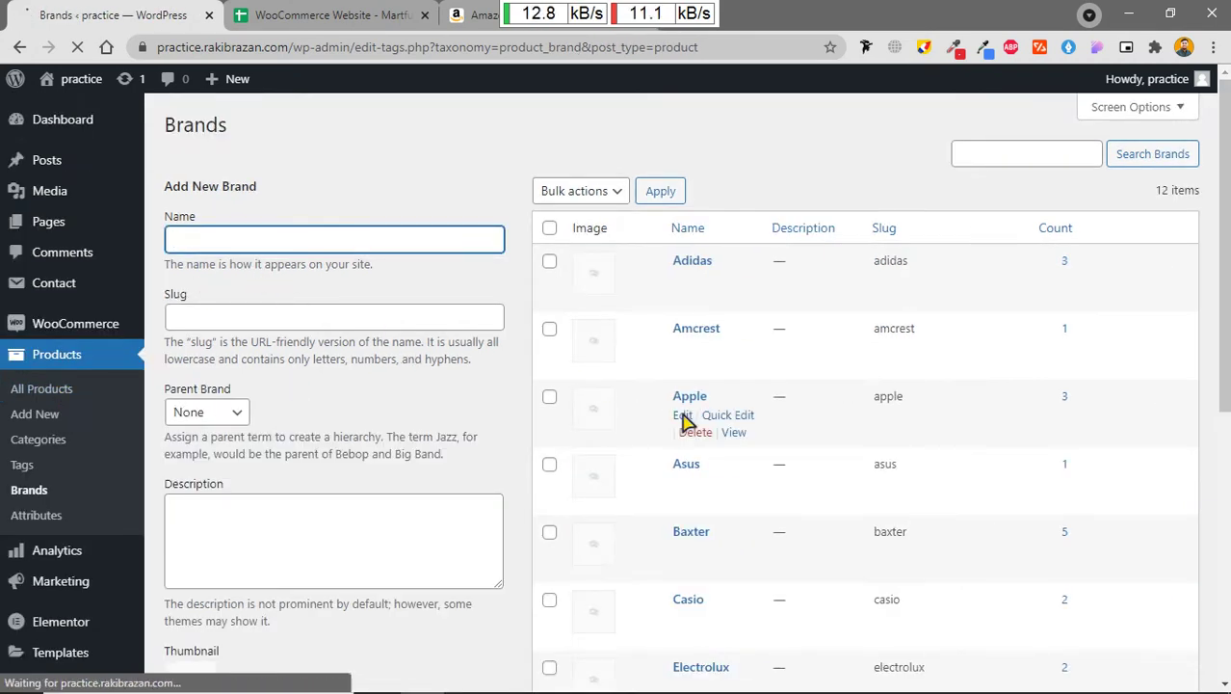
{"action": "scroll", "coordinate": [685, 416], "scroll_direction": "down", "scroll_amount": 6}
{"action": "scroll", "coordinate": [683, 420], "scroll_direction": "up", "scroll_amount": 6}
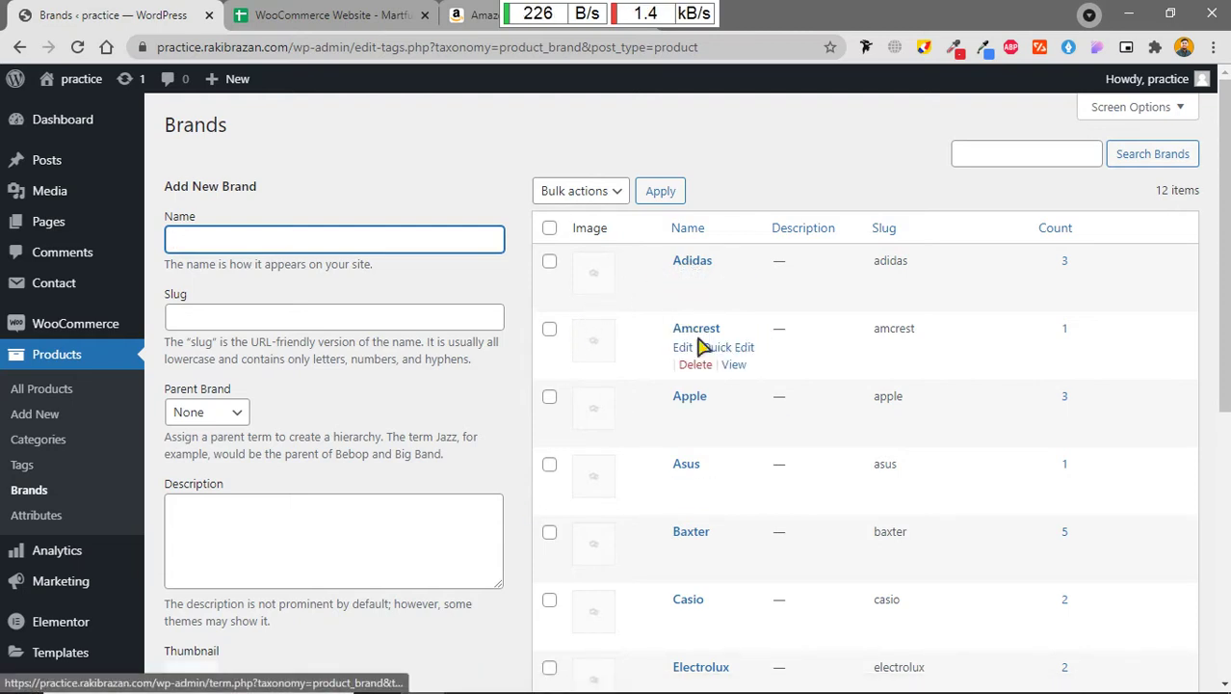
{"action": "scroll", "coordinate": [739, 402], "scroll_direction": "down", "scroll_amount": 1}
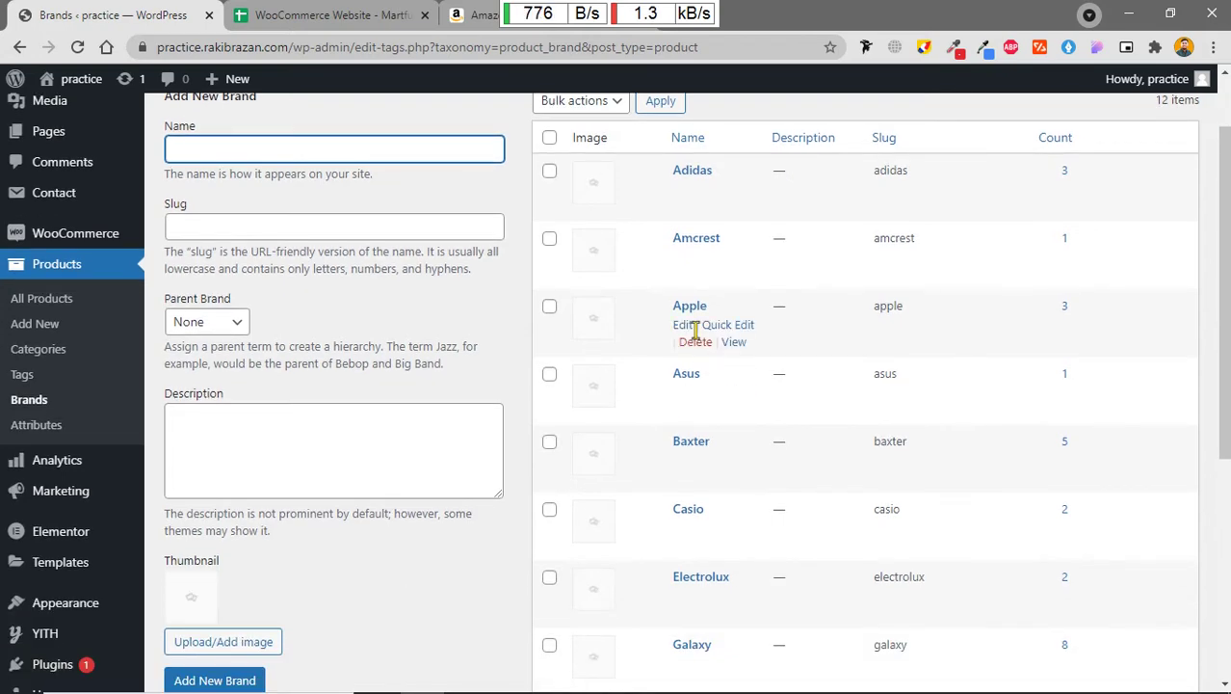
{"action": "scroll", "coordinate": [680, 517], "scroll_direction": "down", "scroll_amount": 1}
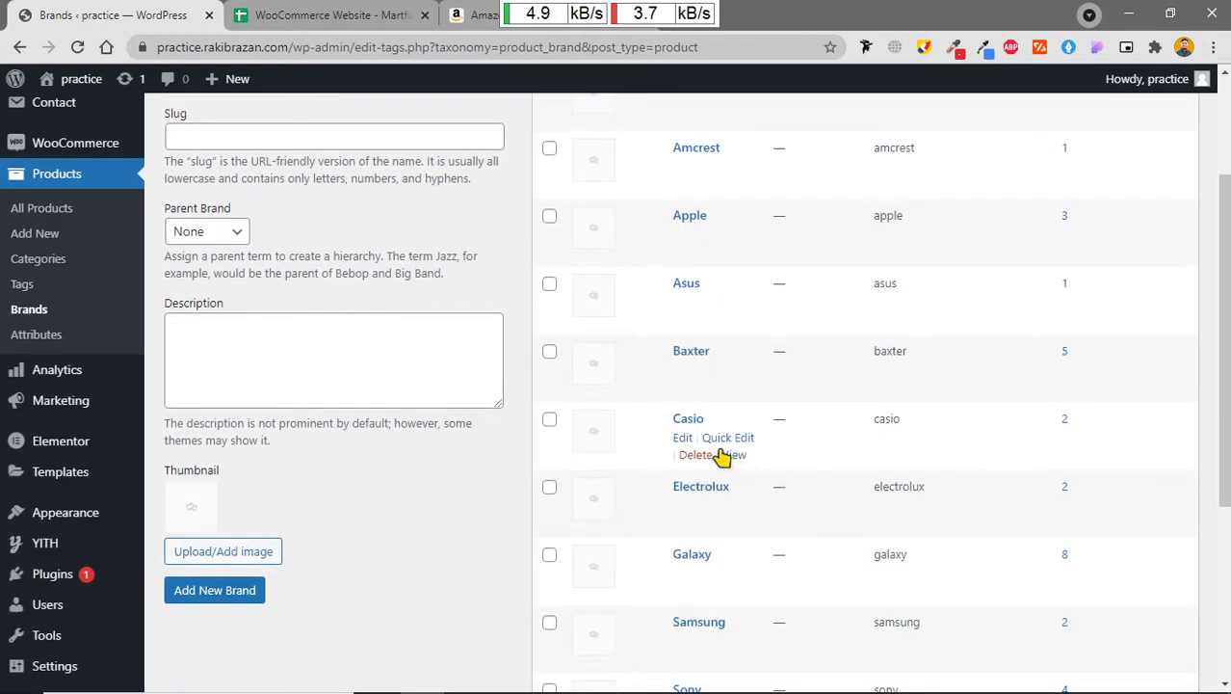
{"action": "scroll", "coordinate": [630, 305], "scroll_direction": "down", "scroll_amount": 1}
{"action": "scroll", "coordinate": [647, 321], "scroll_direction": "up", "scroll_amount": 2}
{"action": "scroll", "coordinate": [636, 308], "scroll_direction": "up", "scroll_amount": 1}
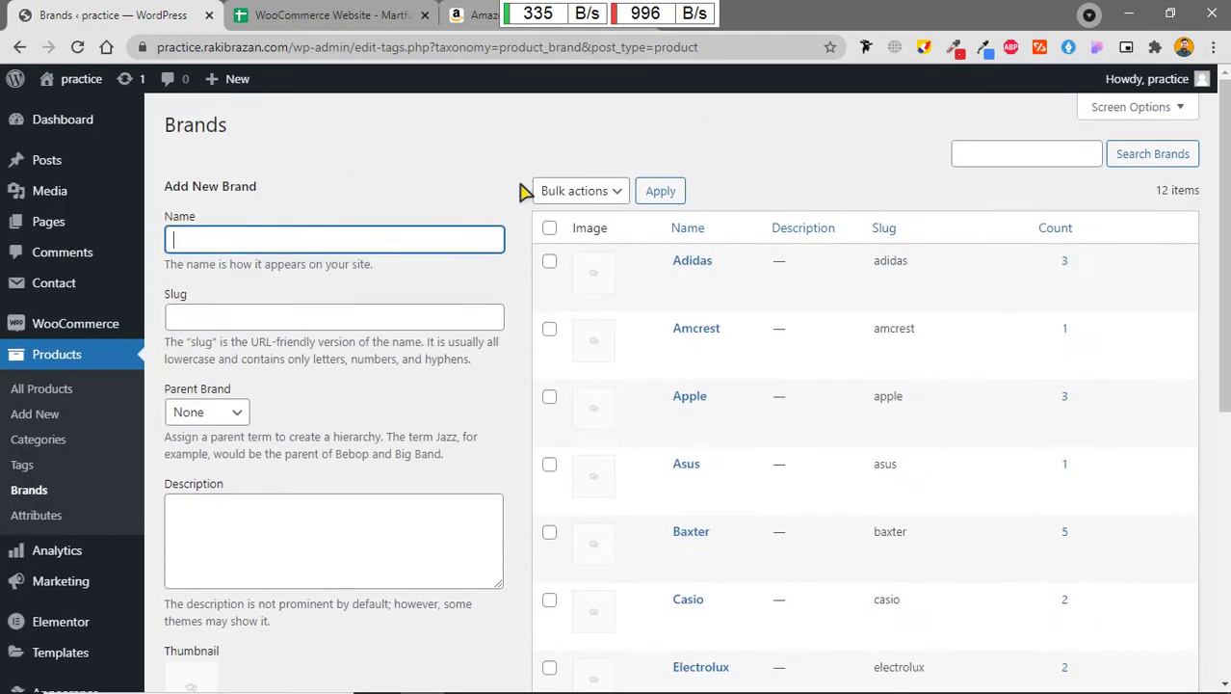
Step: Bulk-delete every demo brand in the list
{"action": "left_click", "coordinate": [561, 193]}
{"action": "left_click", "coordinate": [558, 234]}
{"action": "left_click", "coordinate": [549, 228]}
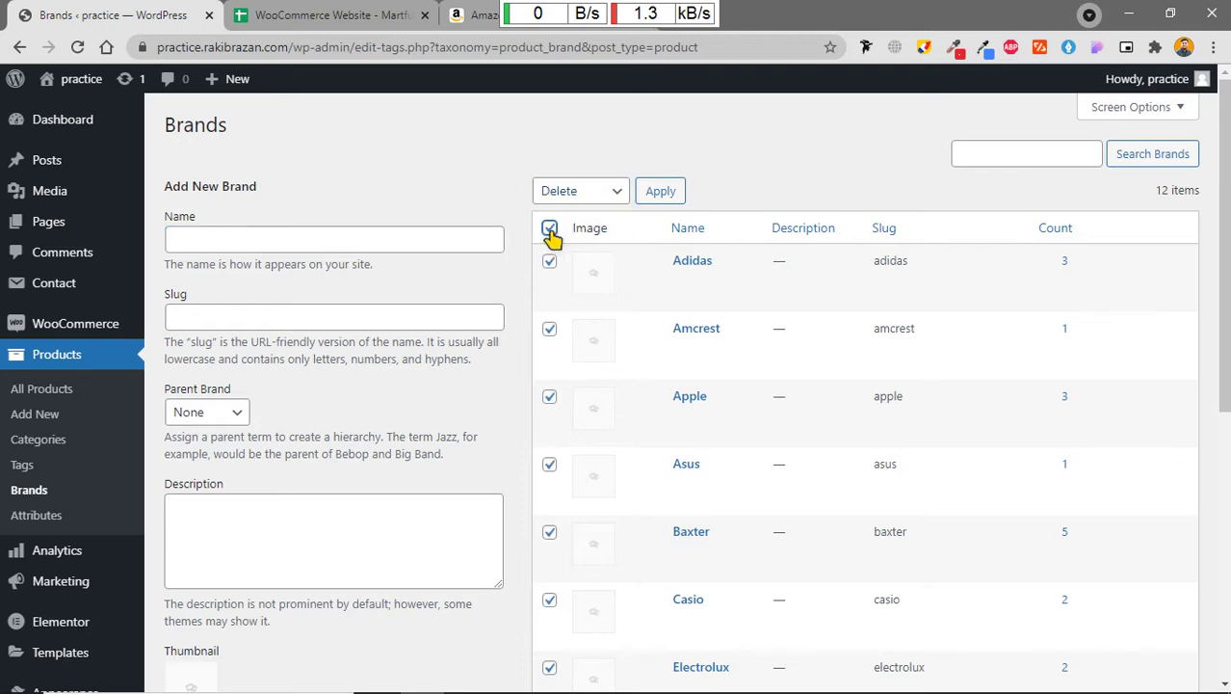
{"action": "left_click", "coordinate": [661, 192]}
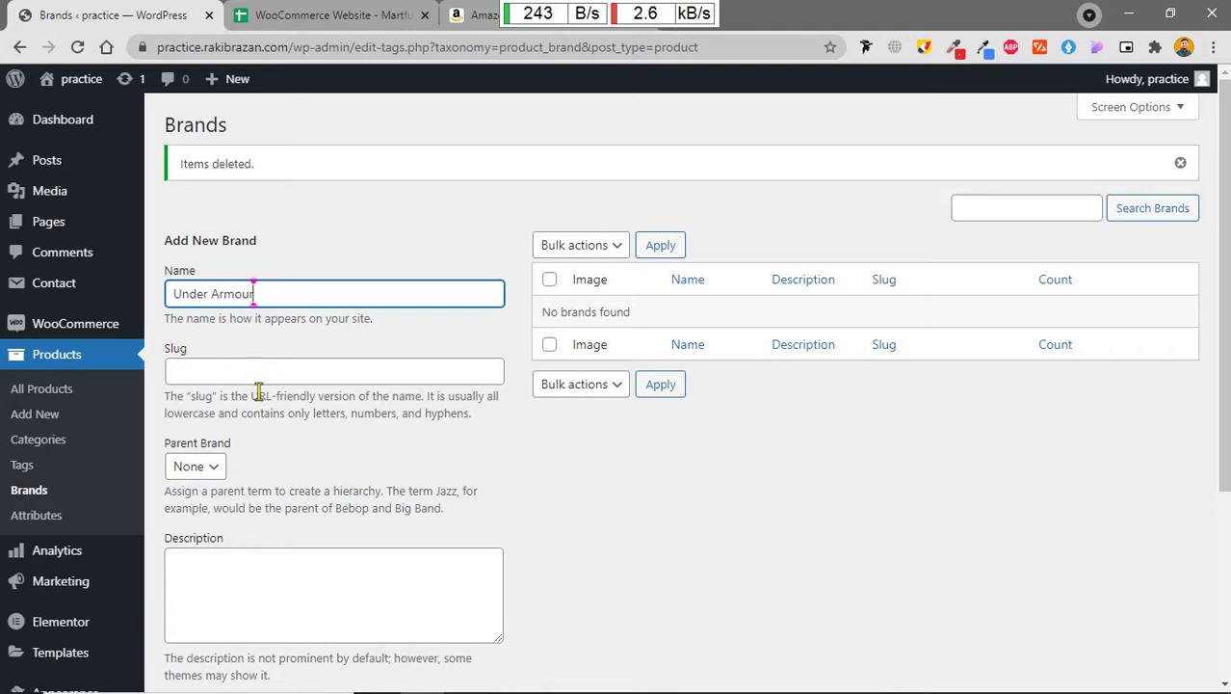
{"action": "scroll", "coordinate": [293, 395], "scroll_direction": "down", "scroll_amount": 3}
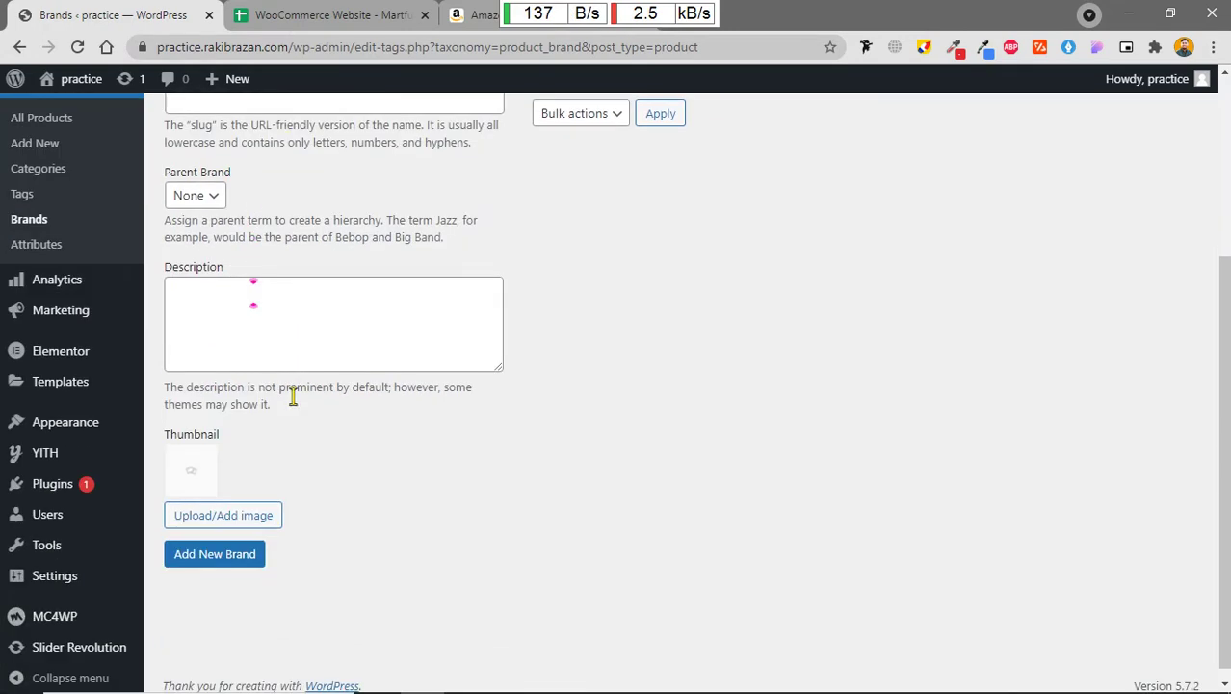
Step: Add Under Armour as a new brand, then check the guide sheet's brand steps
{"action": "left_click", "coordinate": [233, 553]}
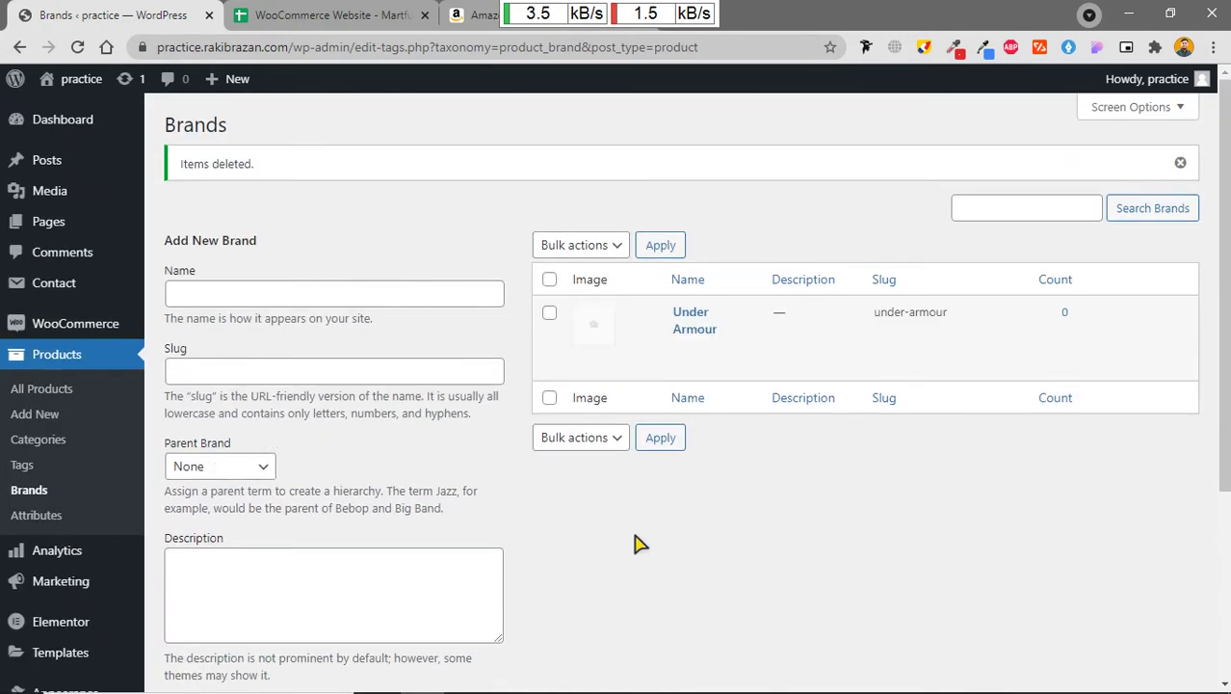
{"action": "left_click", "coordinate": [312, 300]}
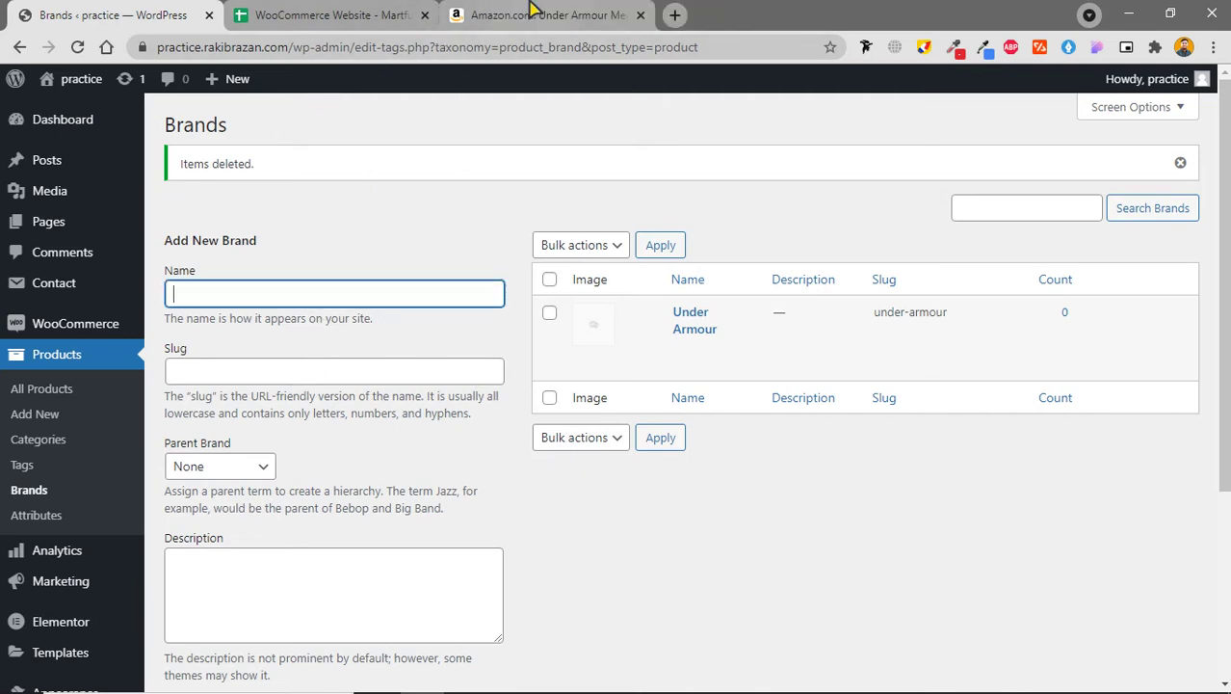
{"action": "left_click", "coordinate": [468, 15]}
{"action": "left_click", "coordinate": [66, 14]}
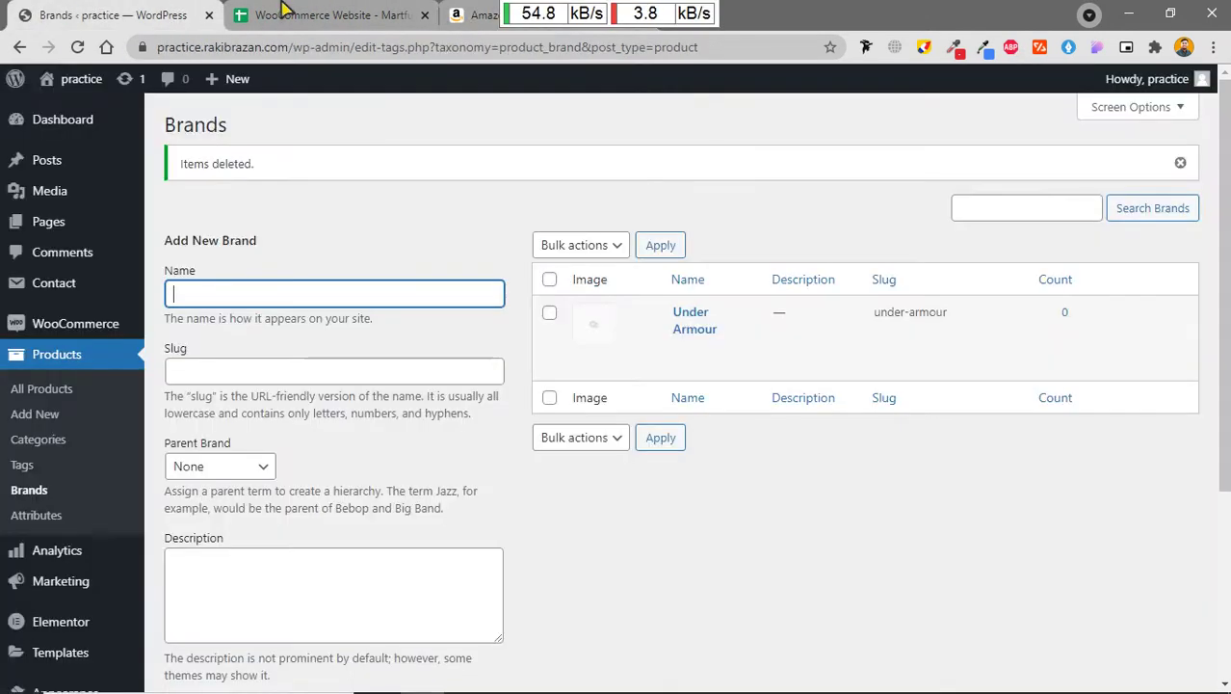
{"action": "left_click", "coordinate": [328, 15]}
{"action": "scroll", "coordinate": [485, 463], "scroll_direction": "down", "scroll_amount": 3}
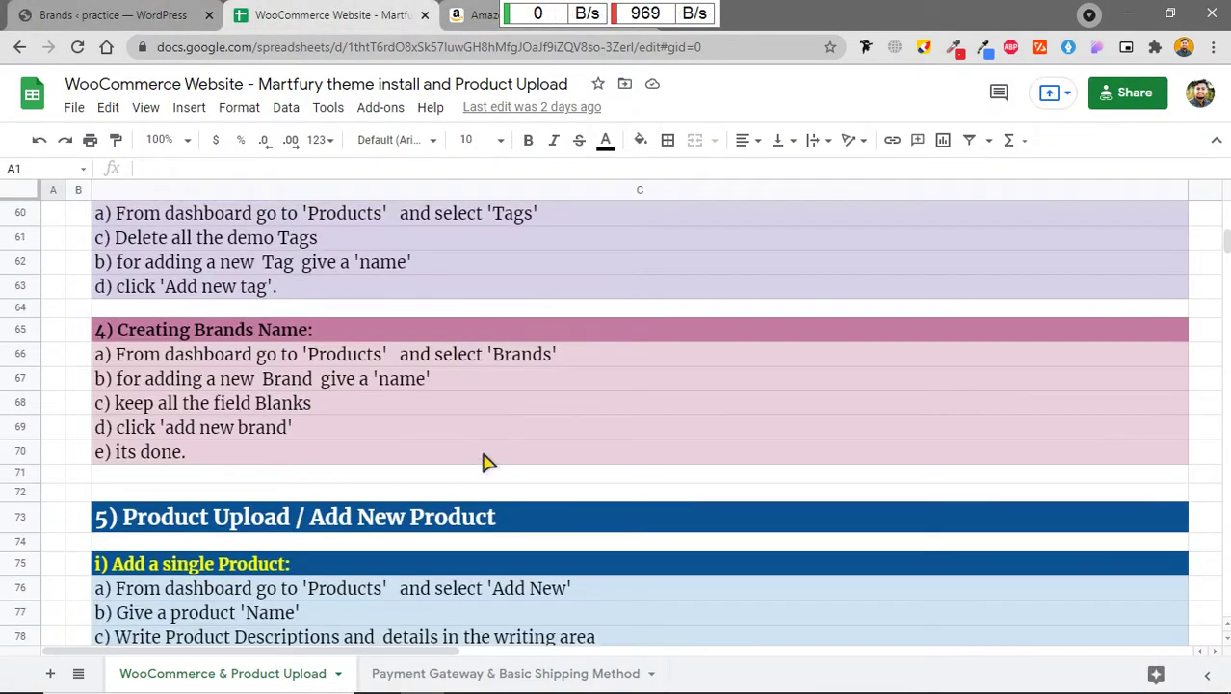
Step: Read through the guide's 'Add a single Product' steps, then return to the WordPress Brands page
{"action": "scroll", "coordinate": [533, 532], "scroll_direction": "down", "scroll_amount": 1}
{"action": "scroll", "coordinate": [533, 532], "scroll_direction": "down", "scroll_amount": 3}
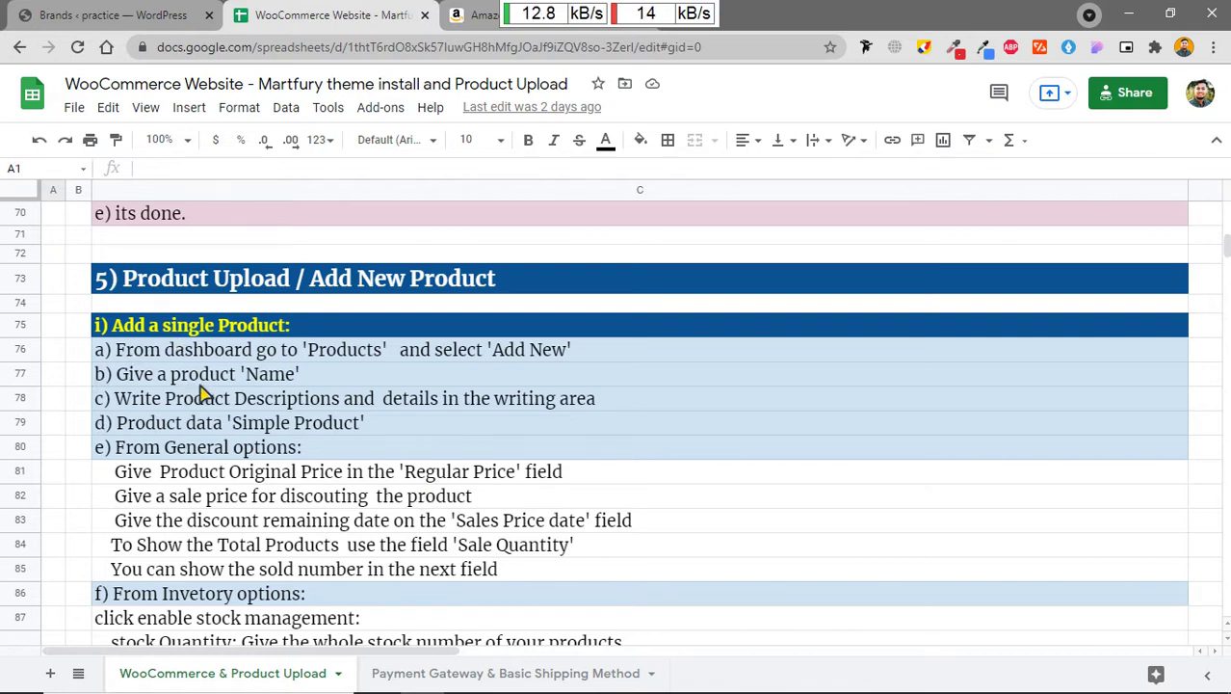
{"action": "scroll", "coordinate": [206, 393], "scroll_direction": "down", "scroll_amount": 1}
{"action": "scroll", "coordinate": [345, 518], "scroll_direction": "up", "scroll_amount": 1}
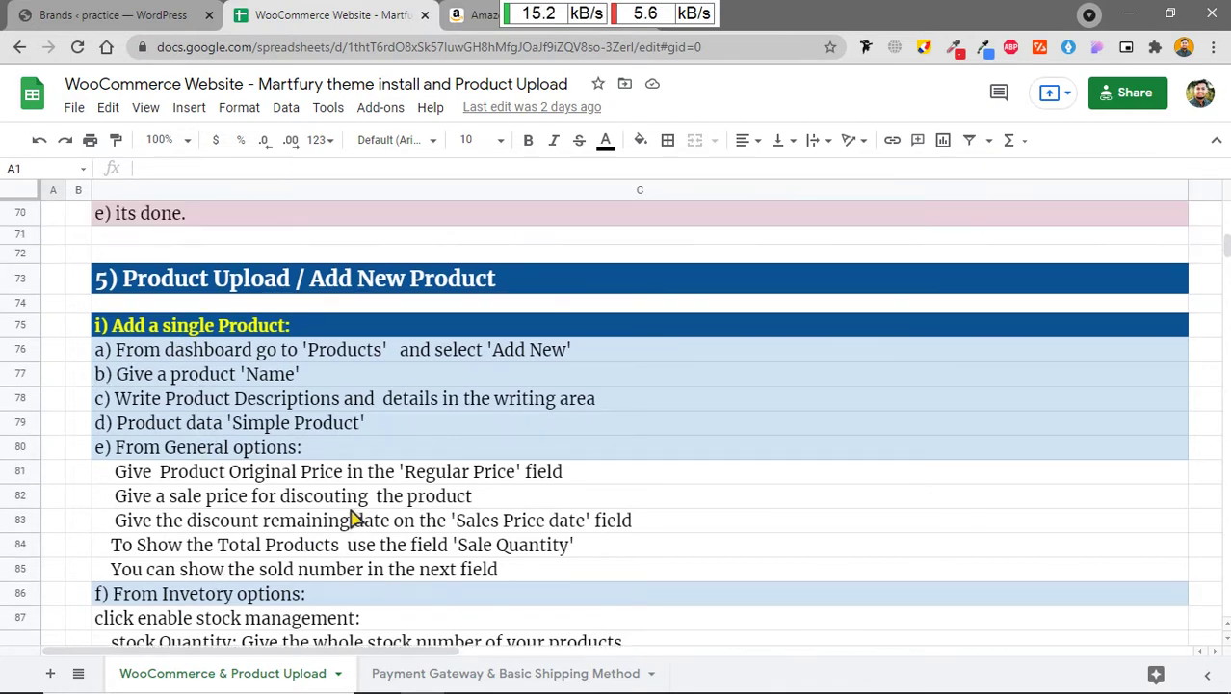
{"action": "scroll", "coordinate": [267, 409], "scroll_direction": "down", "scroll_amount": 8}
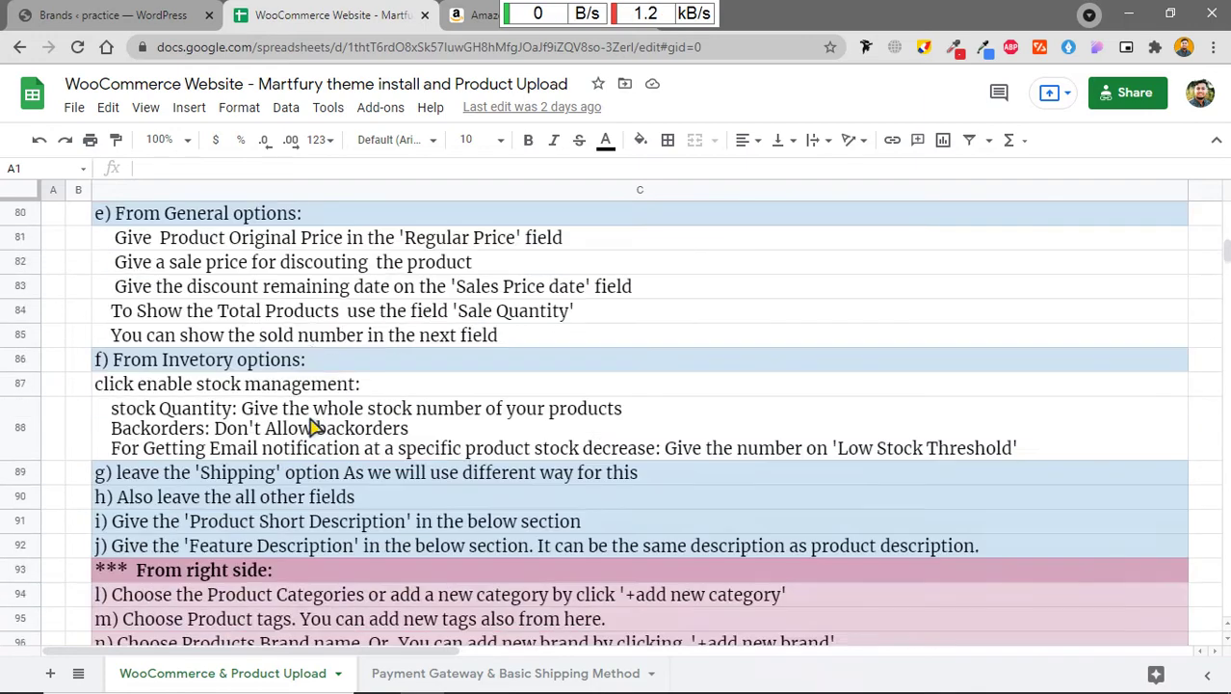
{"action": "scroll", "coordinate": [186, 464], "scroll_direction": "down", "scroll_amount": 3}
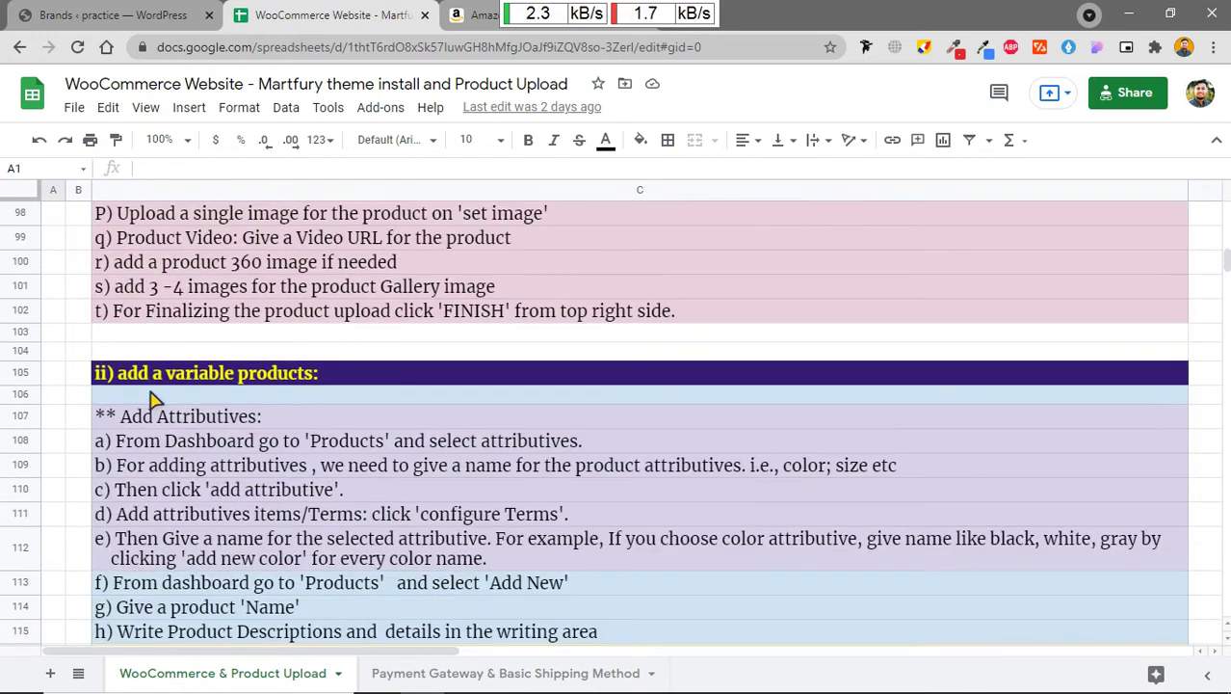
{"action": "scroll", "coordinate": [323, 405], "scroll_direction": "down", "scroll_amount": 5}
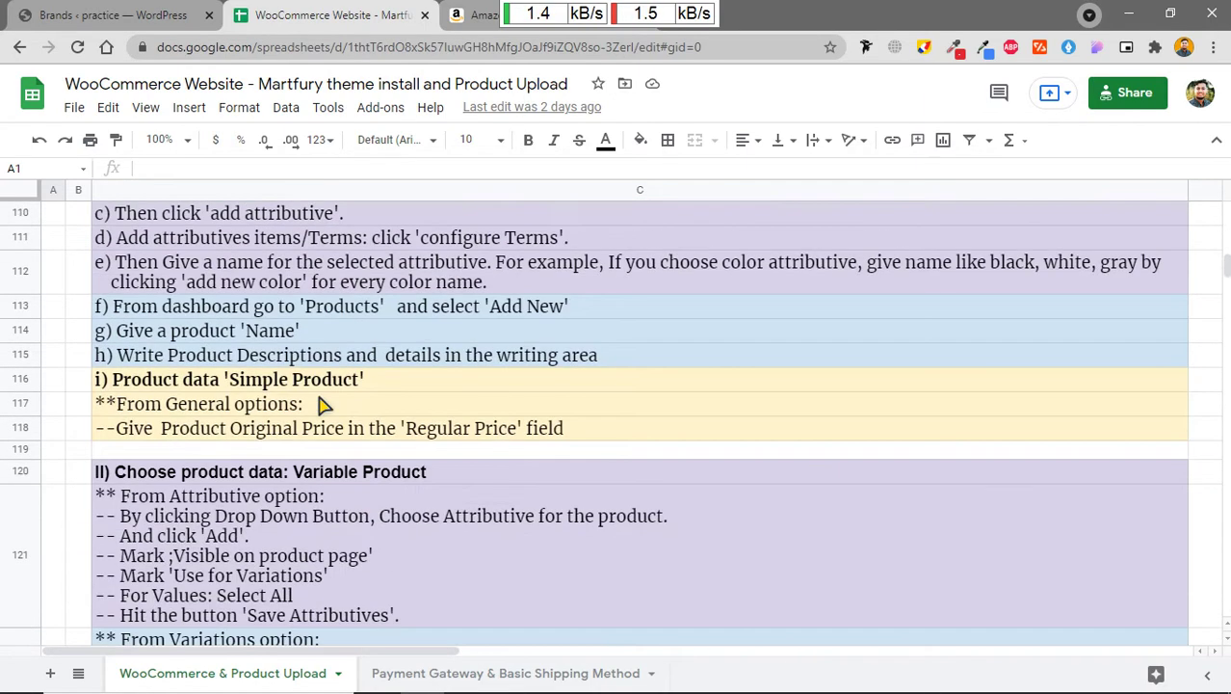
{"action": "scroll", "coordinate": [323, 405], "scroll_direction": "up", "scroll_amount": 10}
{"action": "scroll", "coordinate": [322, 404], "scroll_direction": "up", "scroll_amount": 7}
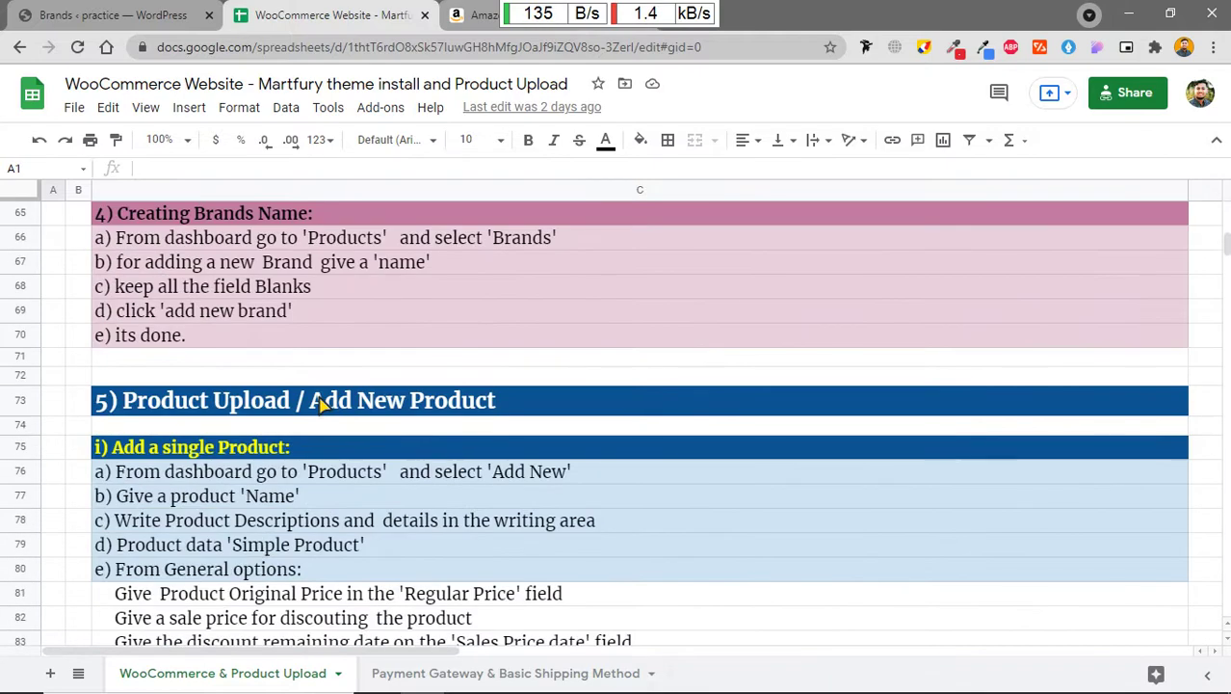
{"action": "scroll", "coordinate": [351, 504], "scroll_direction": "down", "scroll_amount": 3}
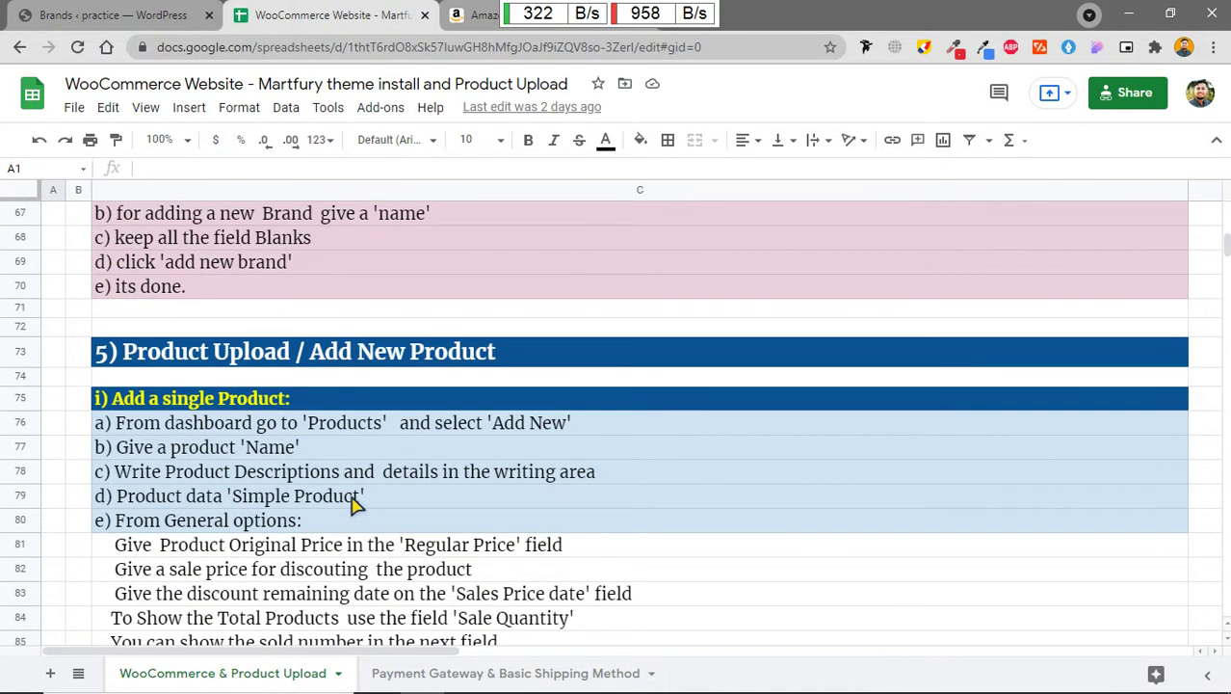
{"action": "scroll", "coordinate": [354, 504], "scroll_direction": "down", "scroll_amount": 1}
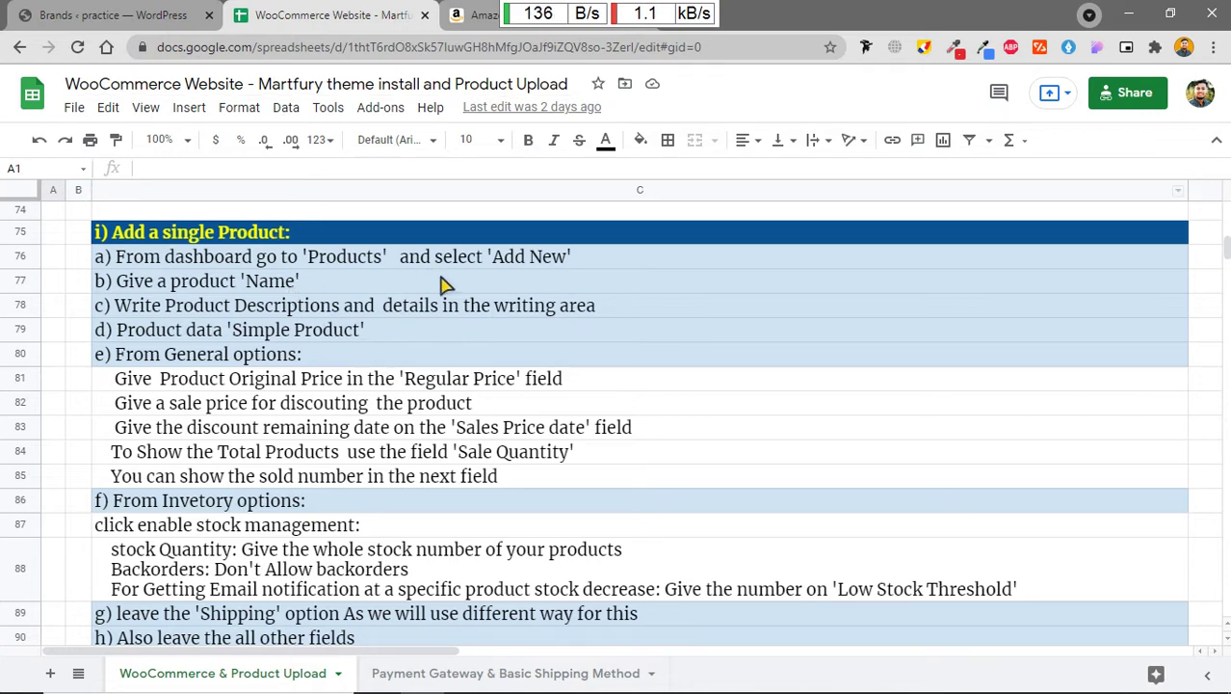
{"action": "left_click", "coordinate": [69, 17]}
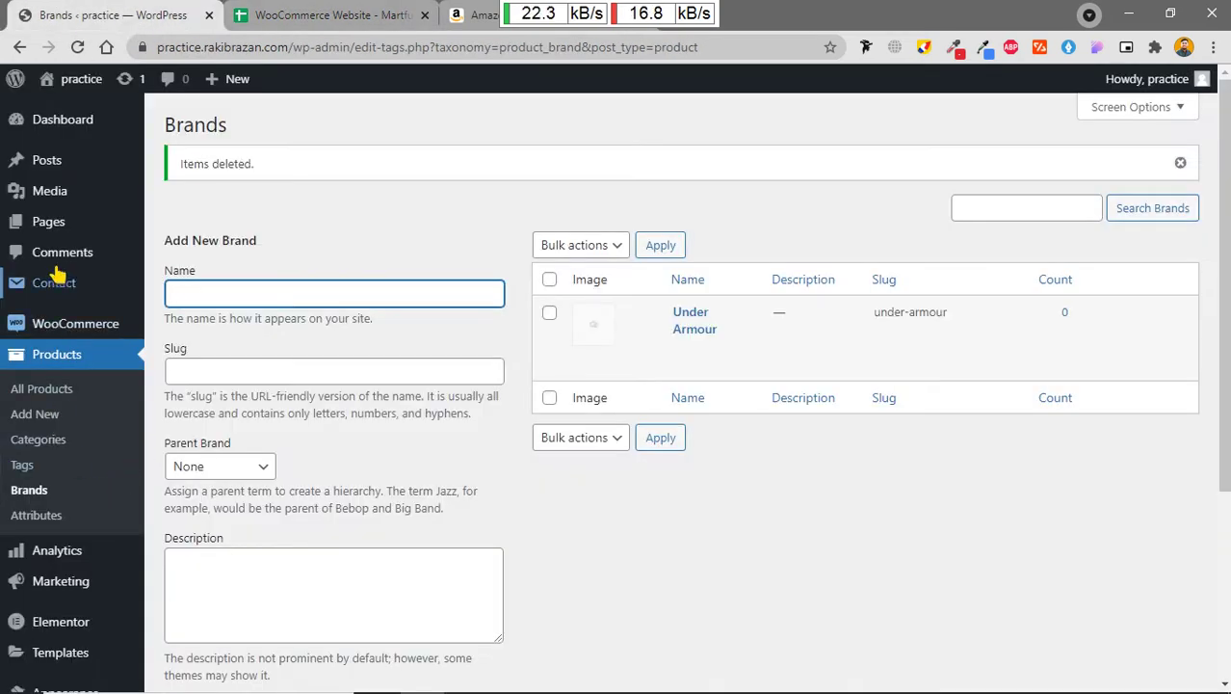
Step: Open Products > Add New and look over the blank product form's sections
{"action": "left_click", "coordinate": [55, 417]}
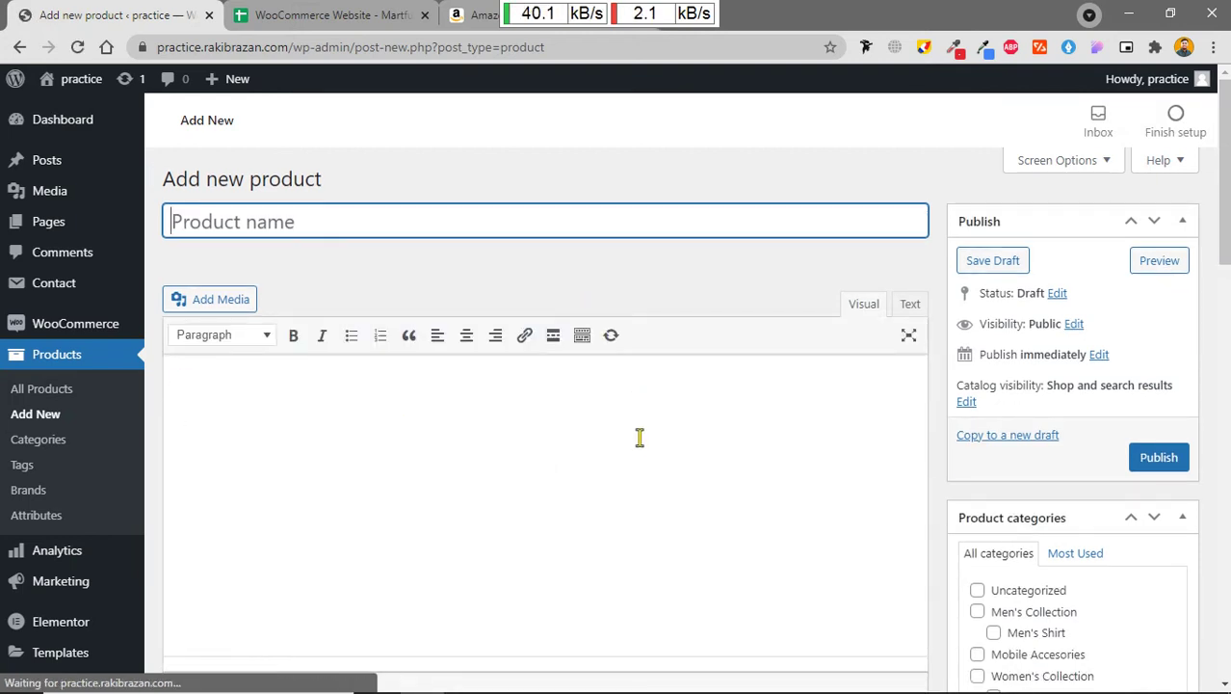
{"action": "scroll", "coordinate": [638, 438], "scroll_direction": "down", "scroll_amount": 8}
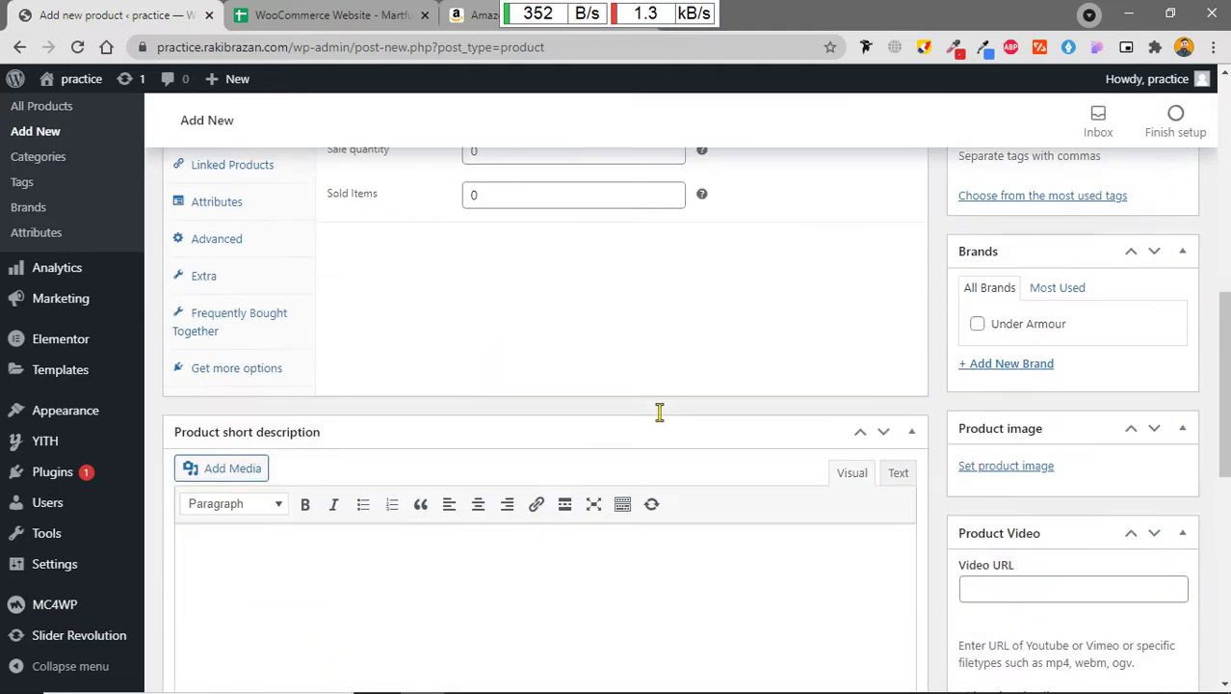
{"action": "scroll", "coordinate": [659, 411], "scroll_direction": "down", "scroll_amount": 6}
{"action": "scroll", "coordinate": [660, 412], "scroll_direction": "up", "scroll_amount": 7}
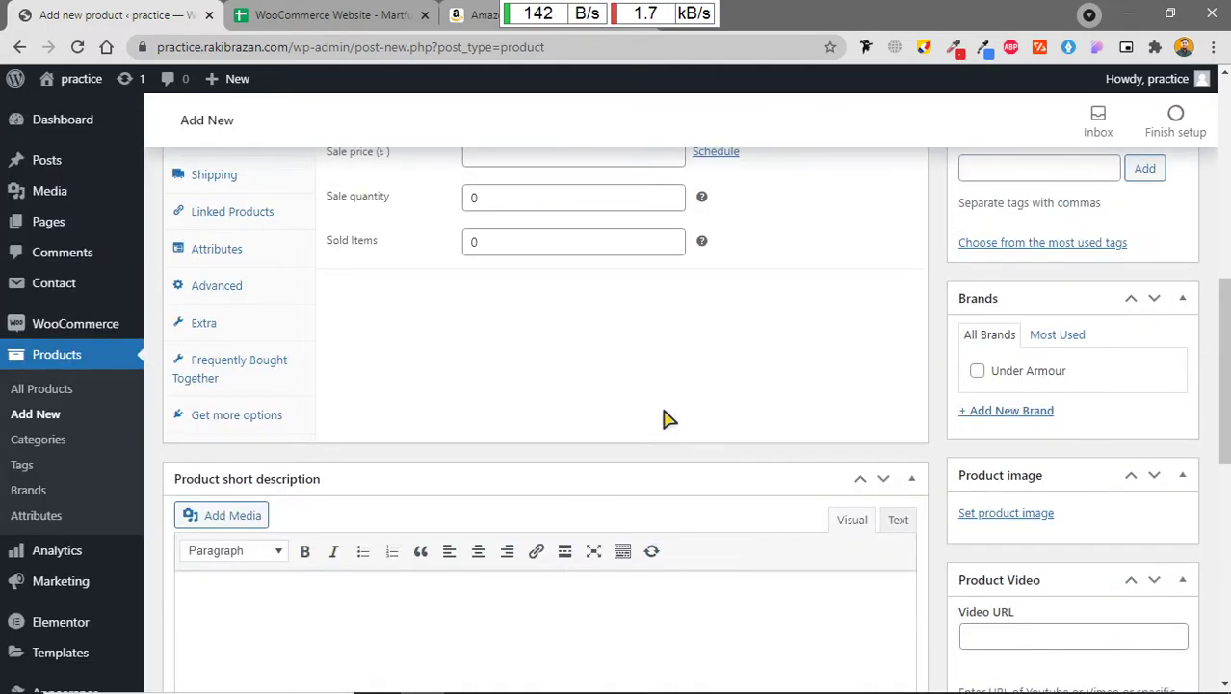
{"action": "scroll", "coordinate": [663, 416], "scroll_direction": "up", "scroll_amount": 7}
{"action": "scroll", "coordinate": [492, 469], "scroll_direction": "down", "scroll_amount": 12}
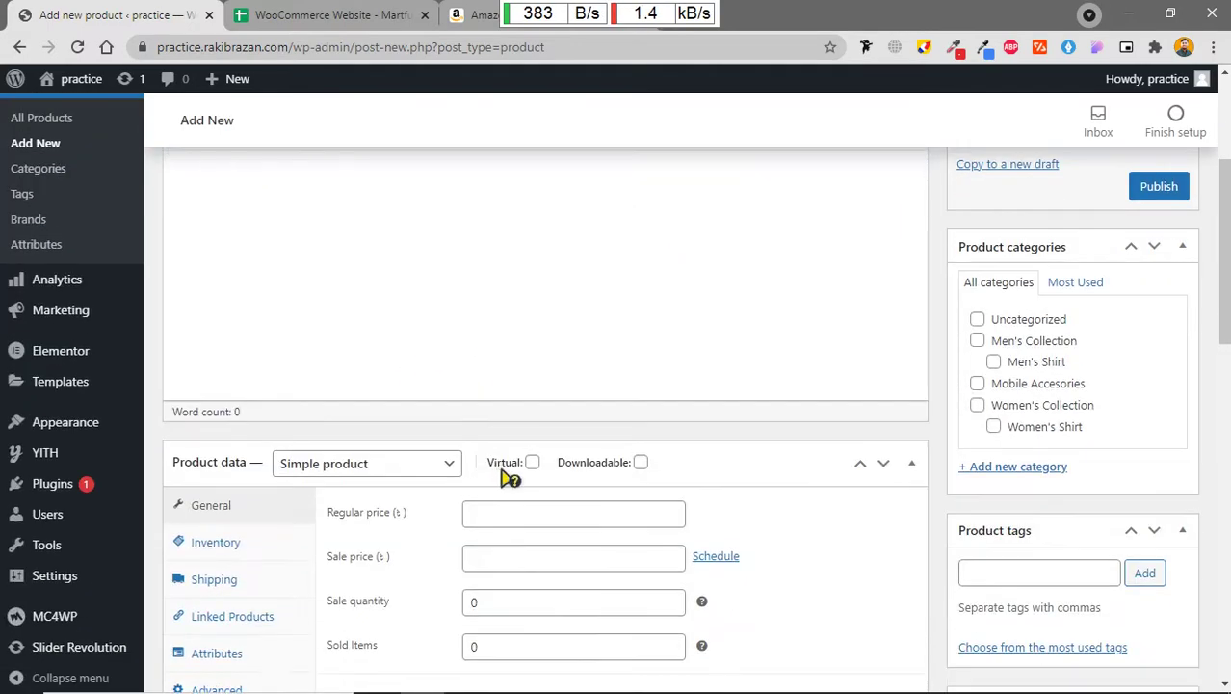
{"action": "scroll", "coordinate": [503, 469], "scroll_direction": "up", "scroll_amount": 12}
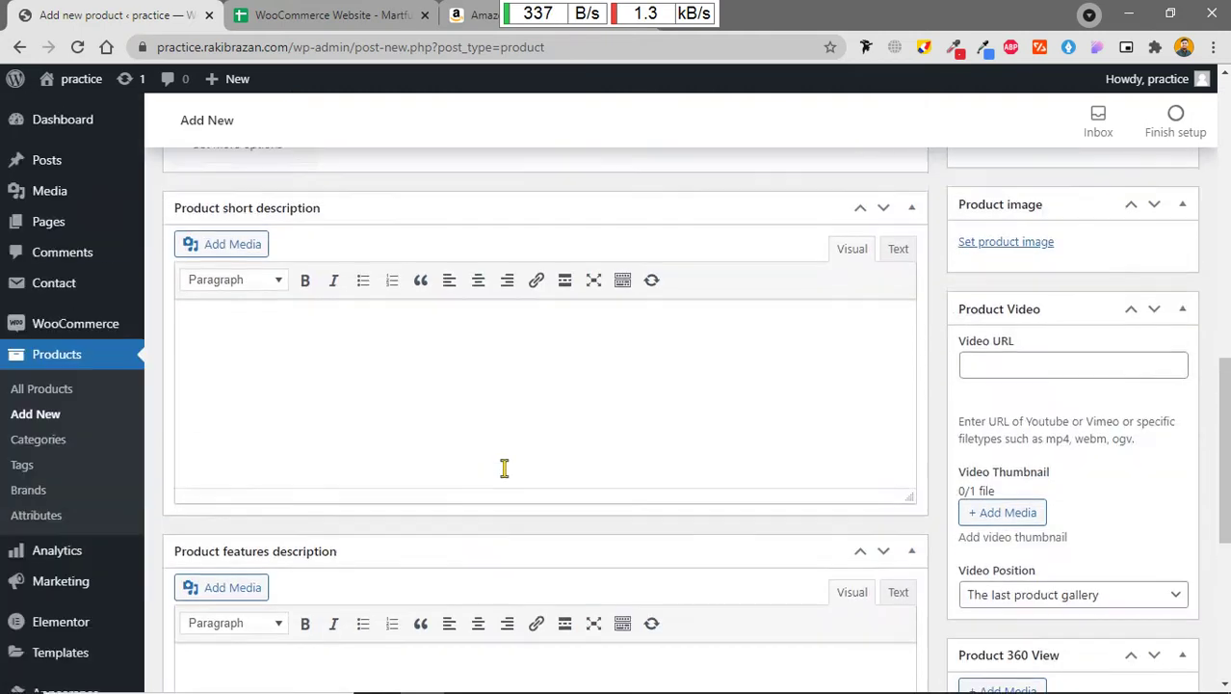
{"action": "left_click", "coordinate": [332, 15]}
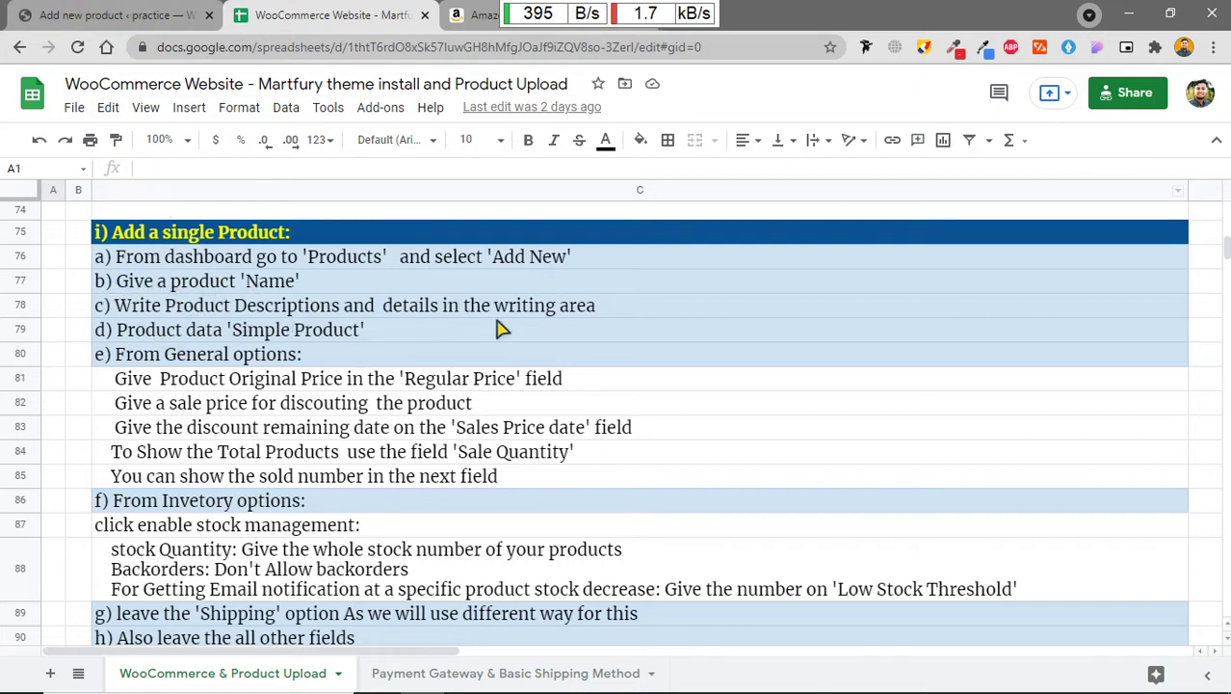
{"action": "scroll", "coordinate": [472, 371], "scroll_direction": "down", "scroll_amount": 1}
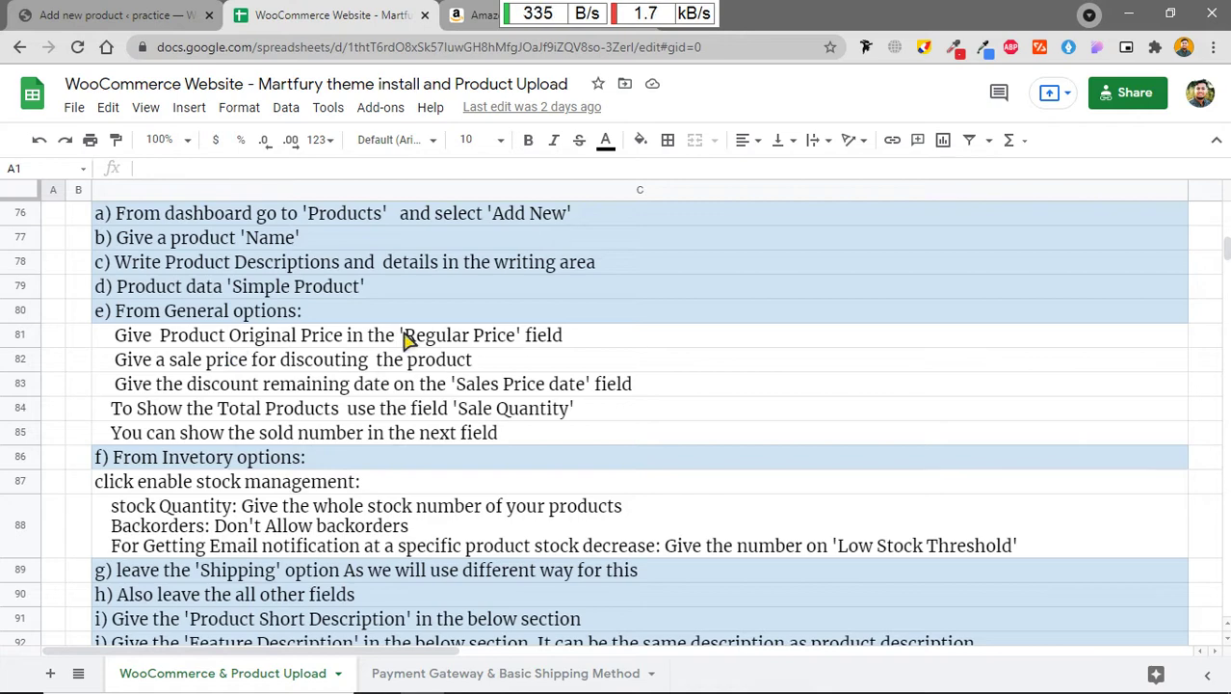
{"action": "scroll", "coordinate": [405, 339], "scroll_direction": "down", "scroll_amount": 2}
{"action": "scroll", "coordinate": [328, 383], "scroll_direction": "down", "scroll_amount": 1}
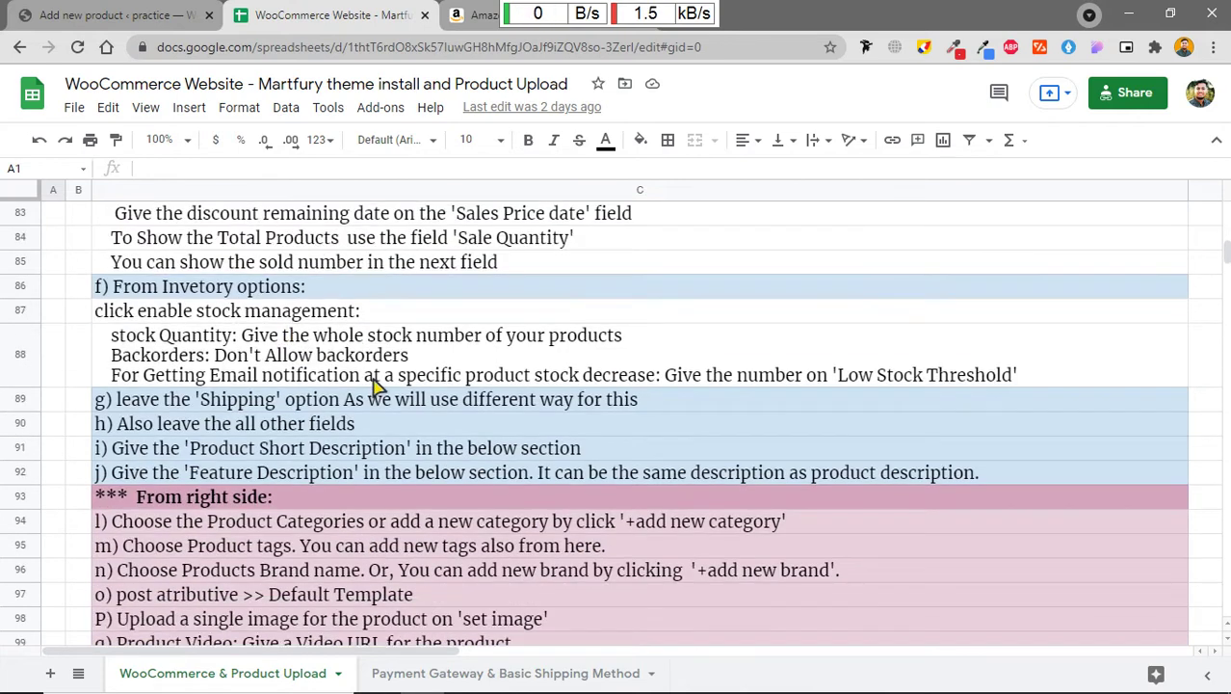
{"action": "scroll", "coordinate": [289, 434], "scroll_direction": "up", "scroll_amount": 5}
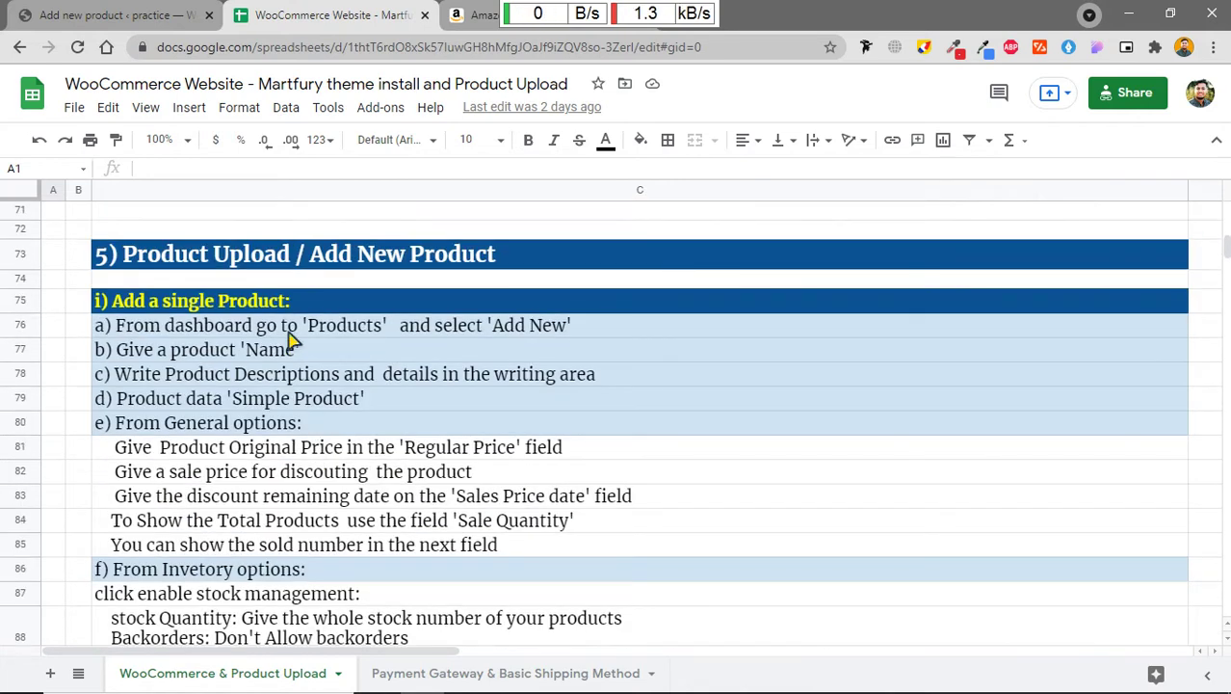
{"action": "scroll", "coordinate": [337, 482], "scroll_direction": "down", "scroll_amount": 2}
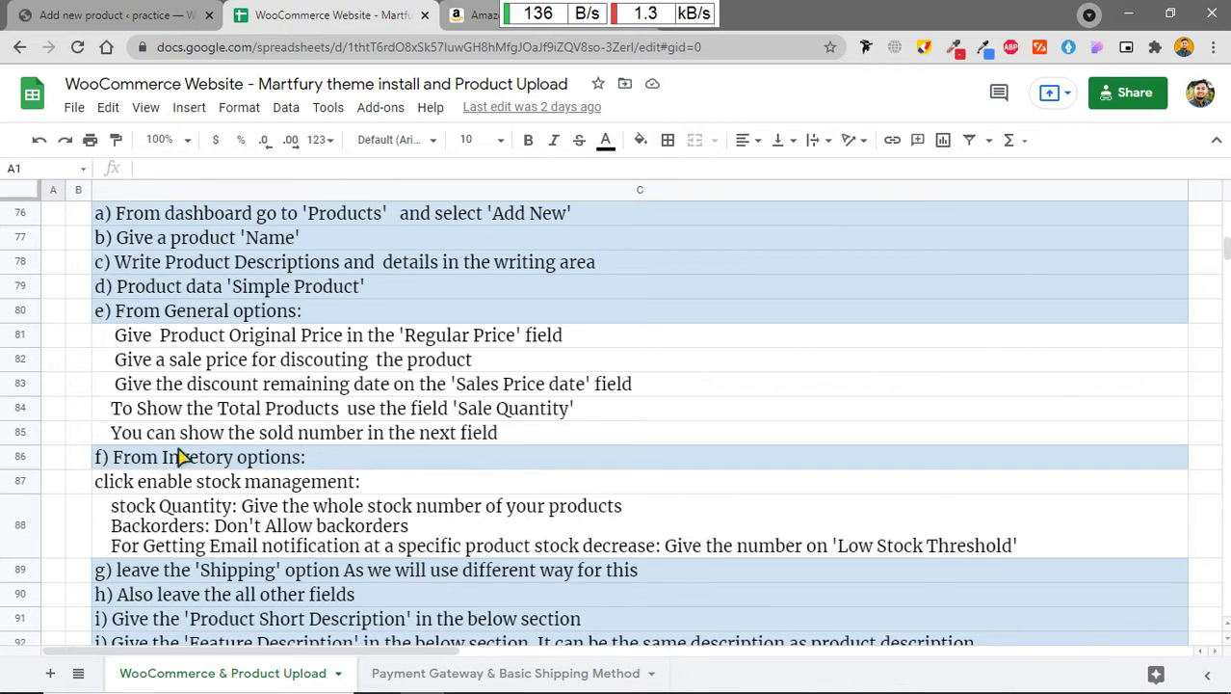
{"action": "scroll", "coordinate": [188, 456], "scroll_direction": "up", "scroll_amount": 1}
{"action": "scroll", "coordinate": [226, 378], "scroll_direction": "down", "scroll_amount": 1}
Step: Copy the Amazon title and paste it as the product name Men's Freedom Flag T-Shirt
{"action": "left_click", "coordinate": [141, 19]}
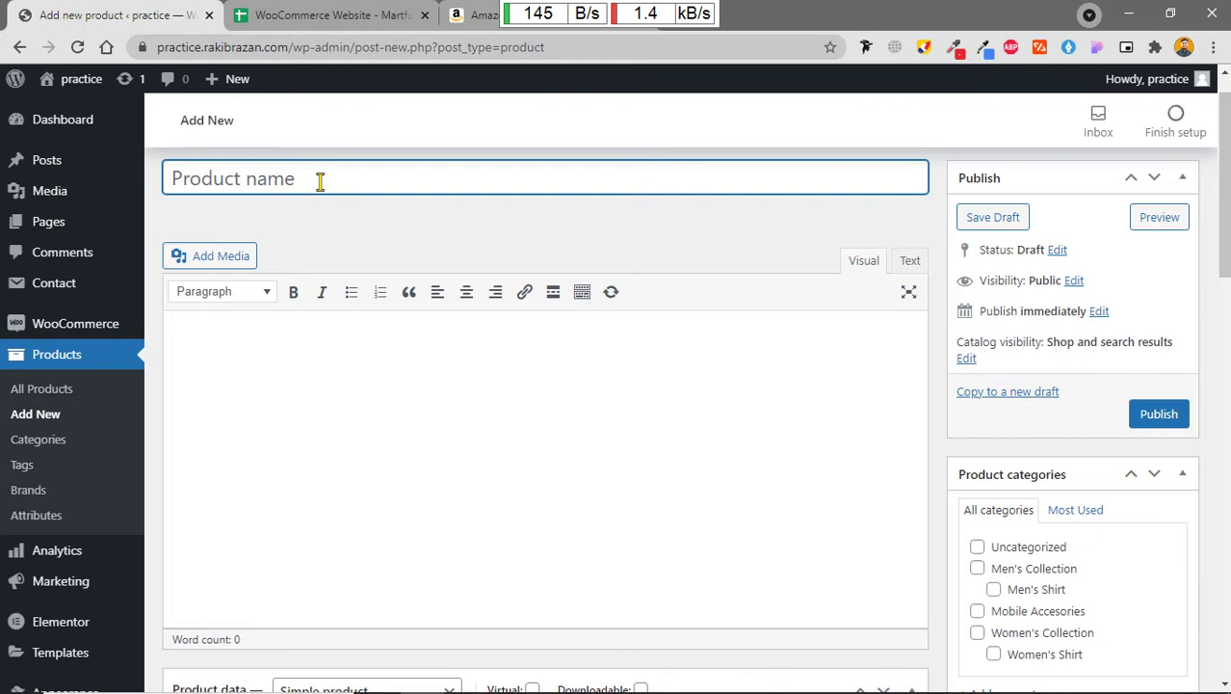
{"action": "left_click", "coordinate": [579, 14]}
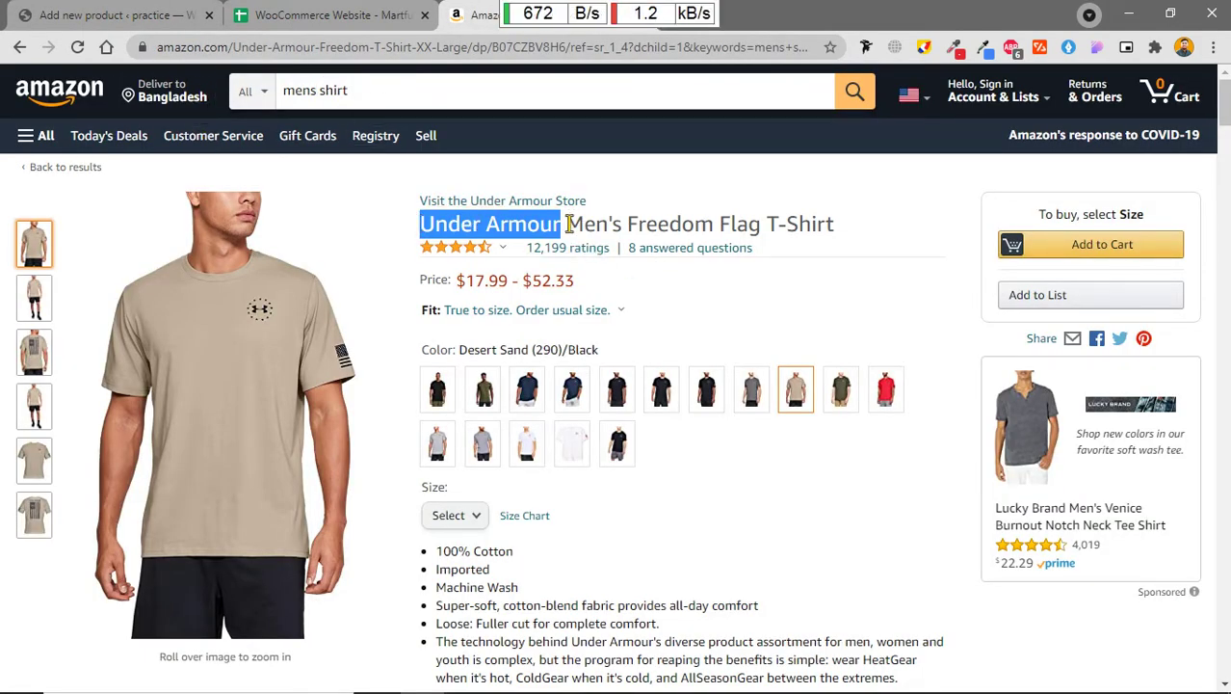
{"action": "left_click_drag", "start_coordinate": [566, 223], "coordinate": [840, 226]}
{"action": "key", "text": "ctrl+c"}
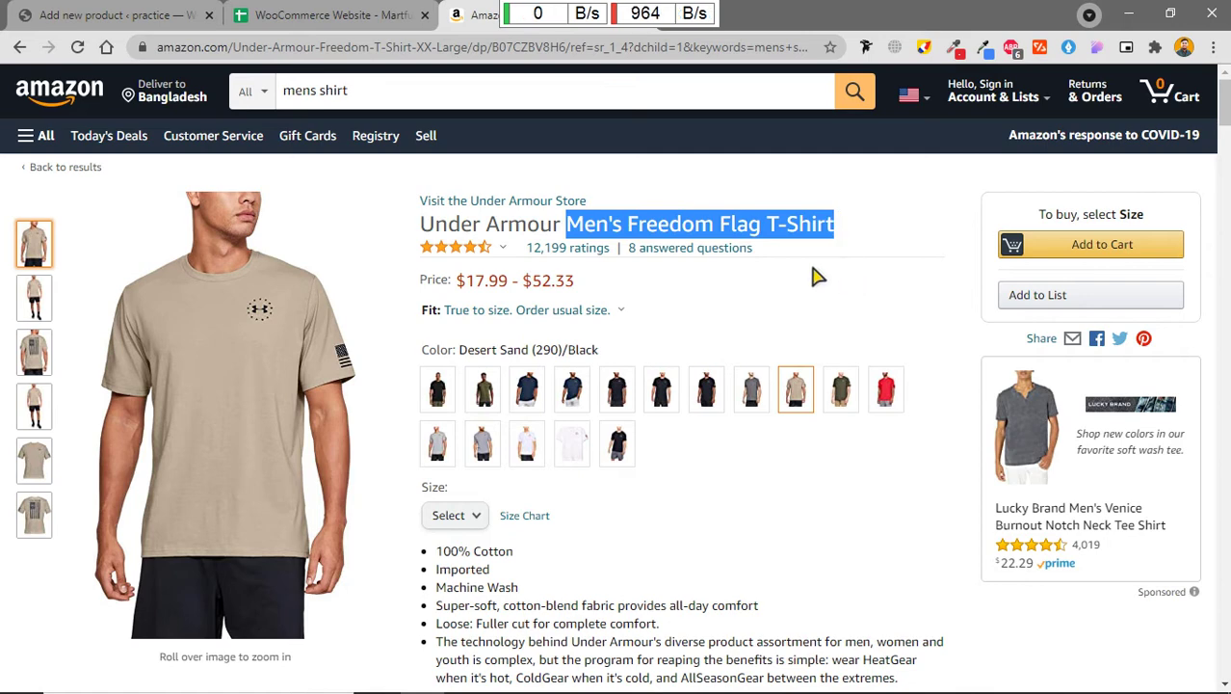
{"action": "left_click", "coordinate": [327, 14]}
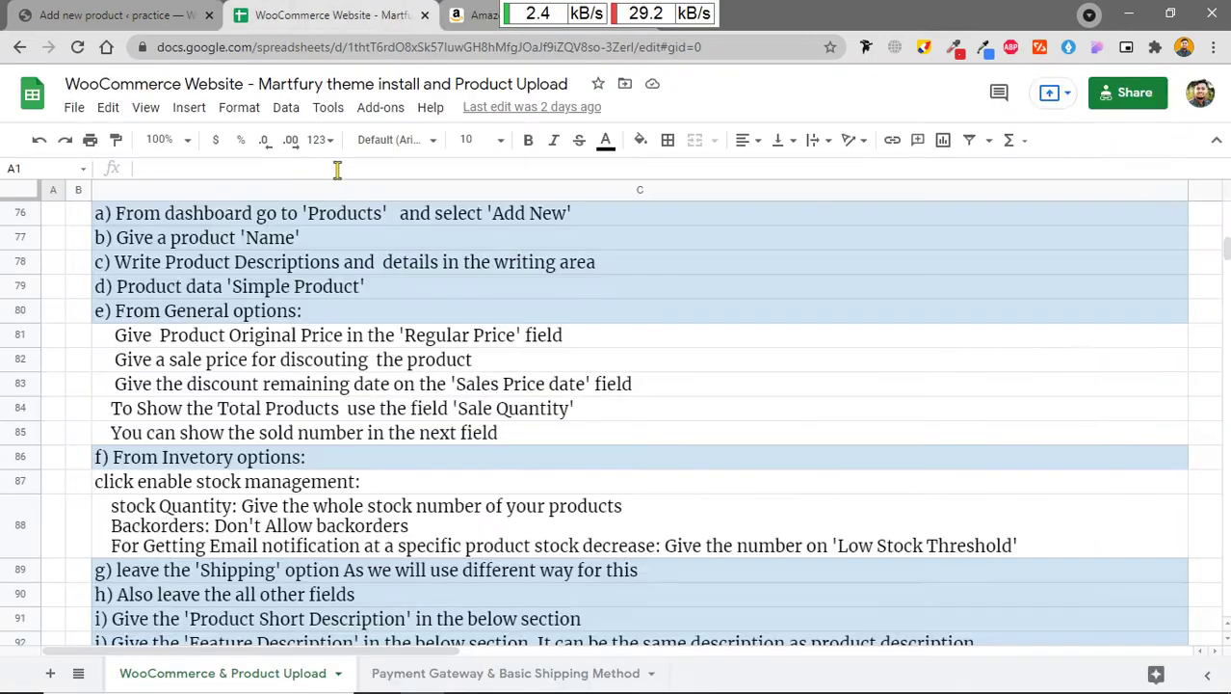
{"action": "left_click", "coordinate": [183, 9]}
{"action": "key", "text": "ctrl+v"}
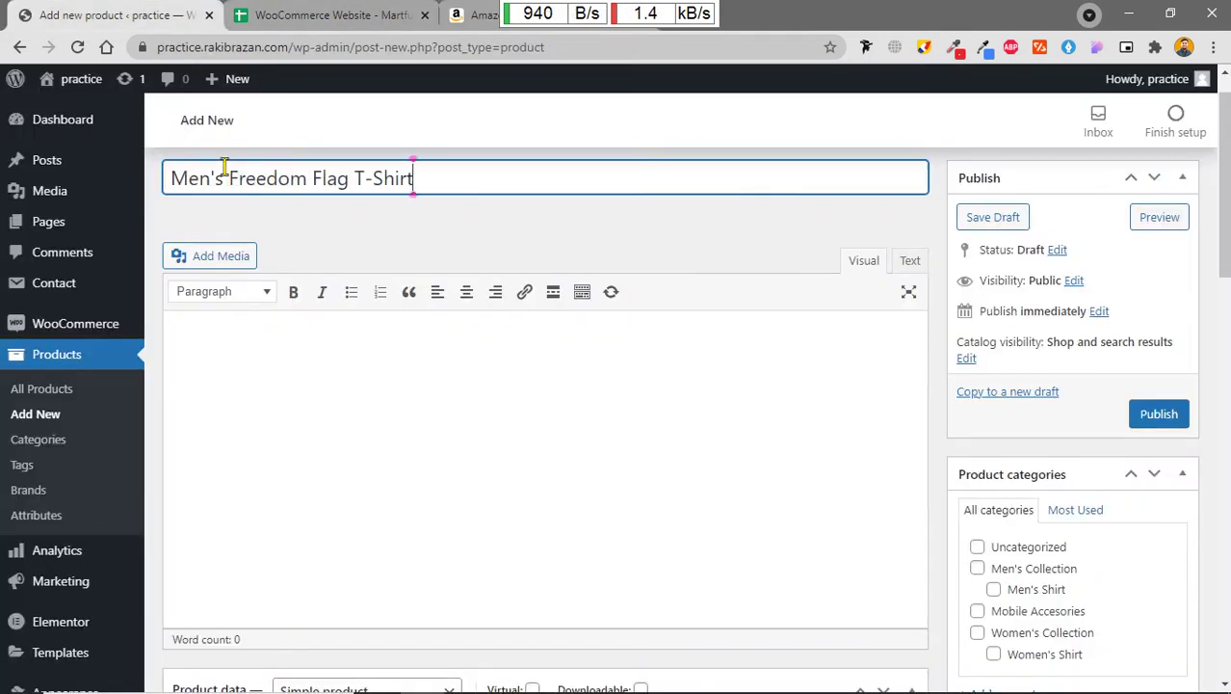
Step: Scroll the Amazon listing to its Product description section
{"action": "left_click", "coordinate": [338, 379]}
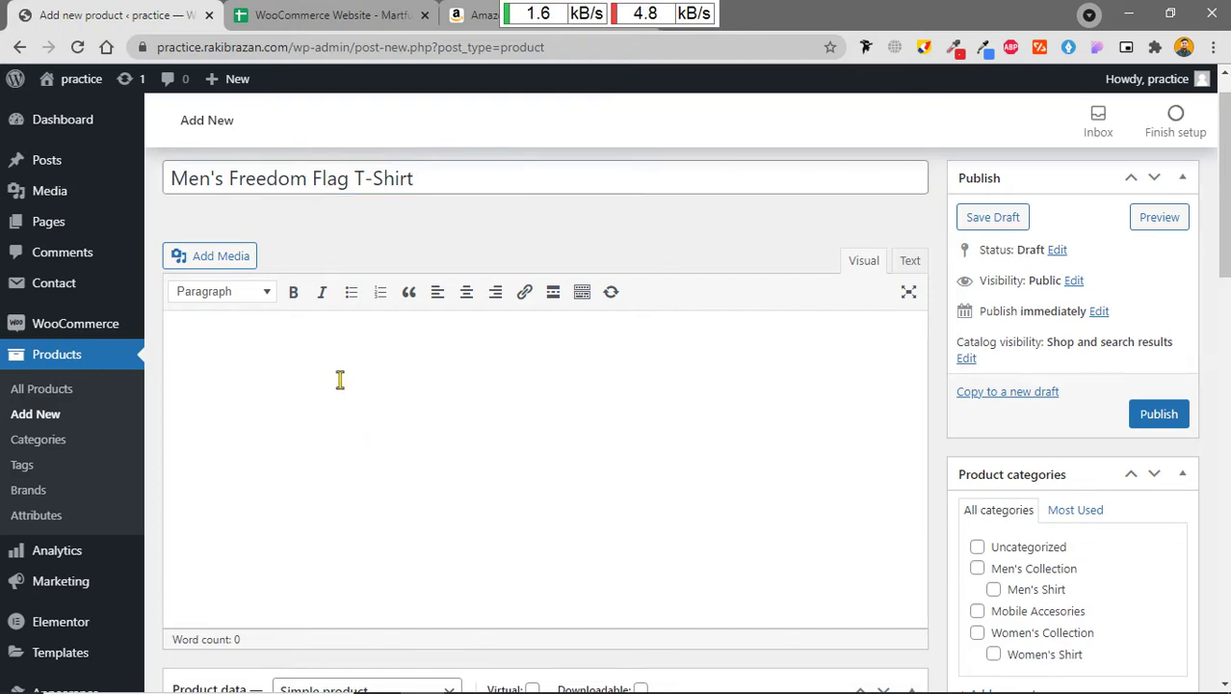
{"action": "left_click", "coordinate": [506, 14]}
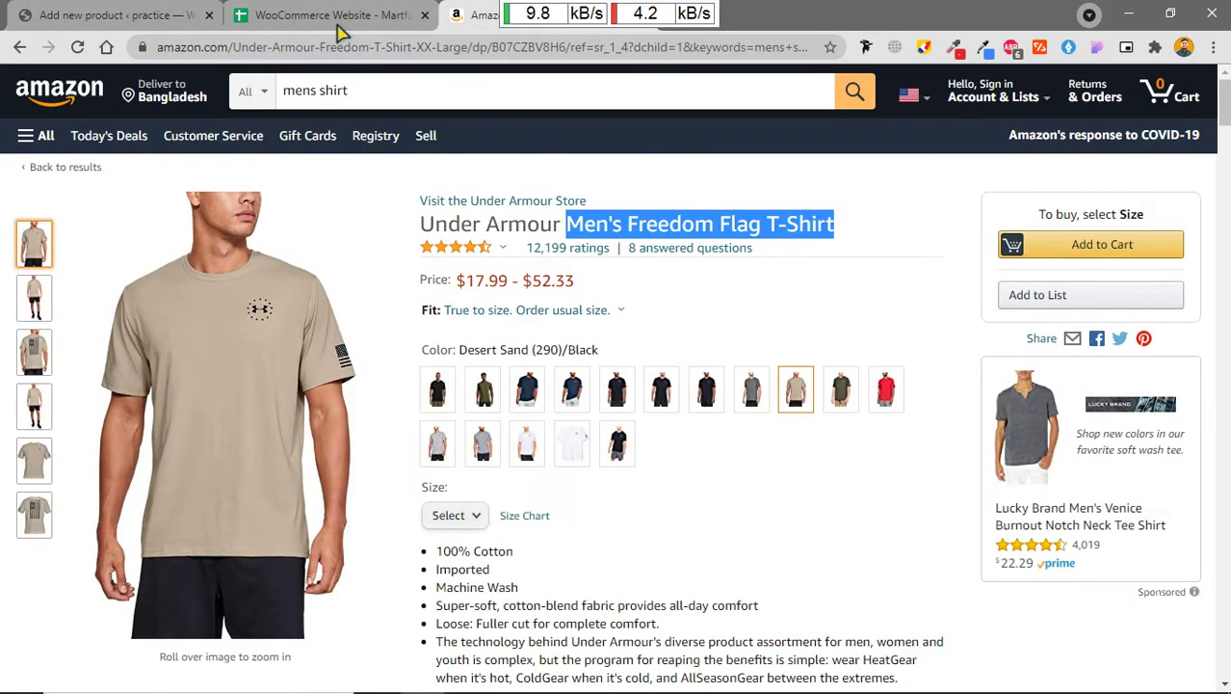
{"action": "scroll", "coordinate": [545, 400], "scroll_direction": "down", "scroll_amount": 3}
{"action": "scroll", "coordinate": [553, 394], "scroll_direction": "down", "scroll_amount": 12}
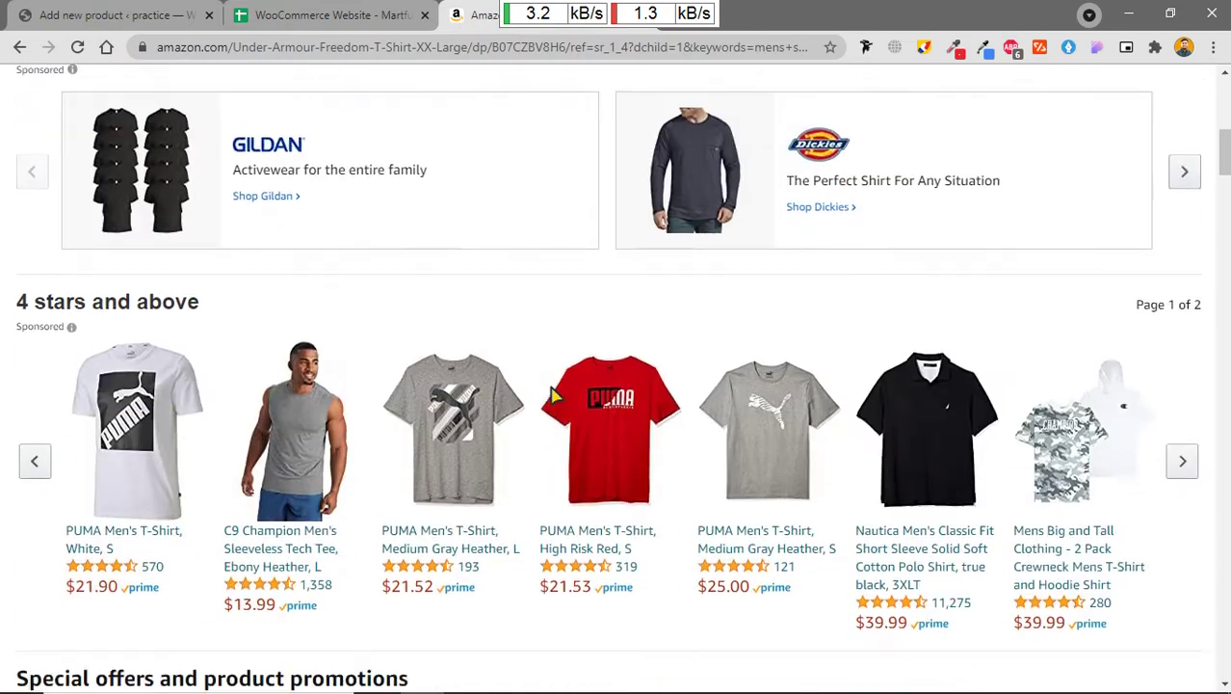
{"action": "scroll", "coordinate": [554, 395], "scroll_direction": "up", "scroll_amount": 2}
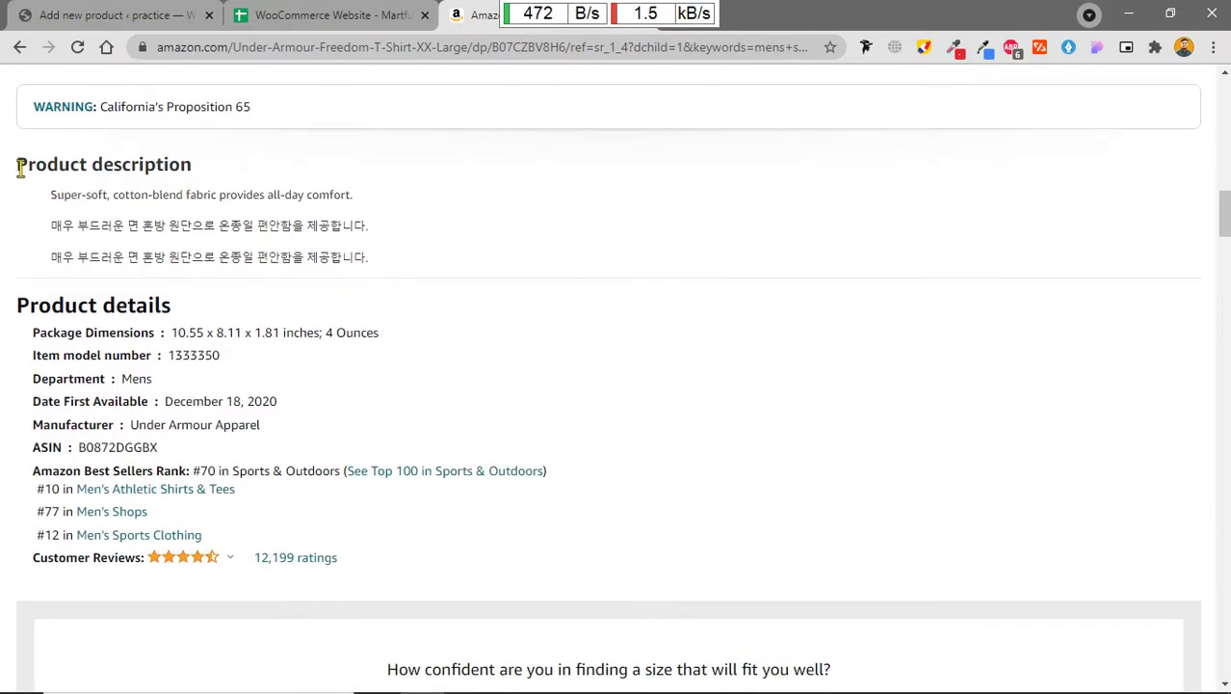
Step: Paste Amazon's product description line into the WordPress product description
{"action": "left_click_drag", "start_coordinate": [19, 166], "coordinate": [379, 190]}
{"action": "key", "text": "ctrl+c"}
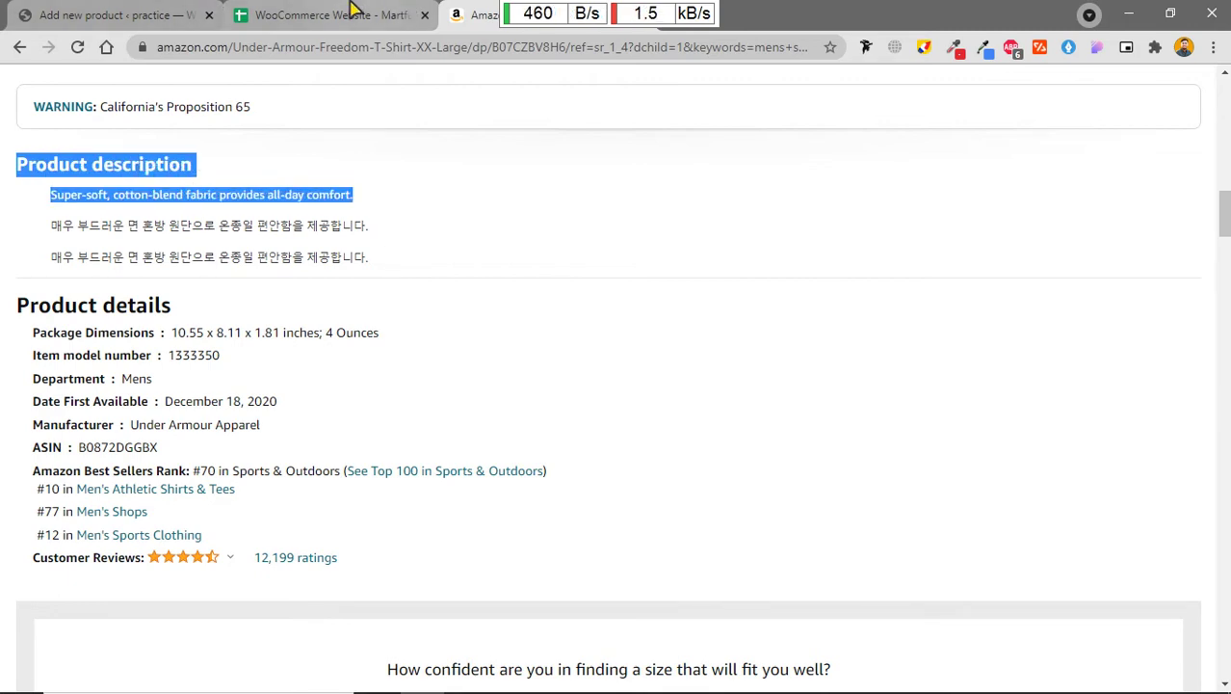
{"action": "left_click", "coordinate": [318, 14]}
{"action": "left_click", "coordinate": [64, 8]}
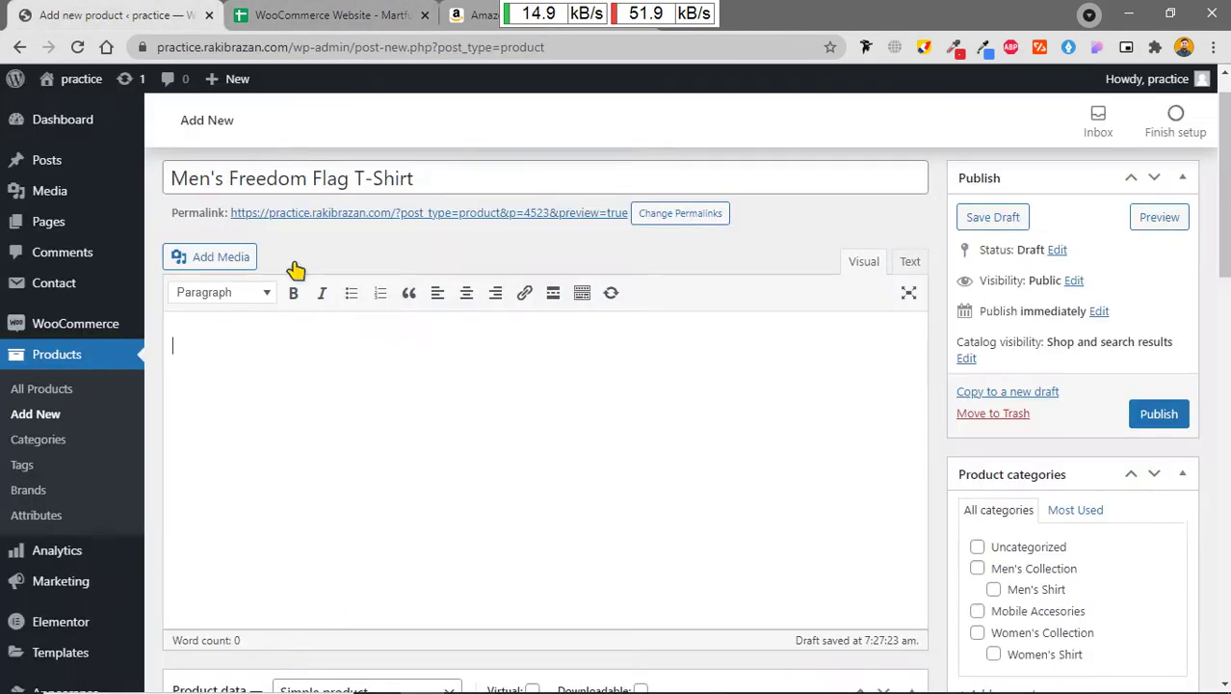
{"action": "left_click", "coordinate": [322, 384]}
{"action": "key", "text": "ctrl+v"}
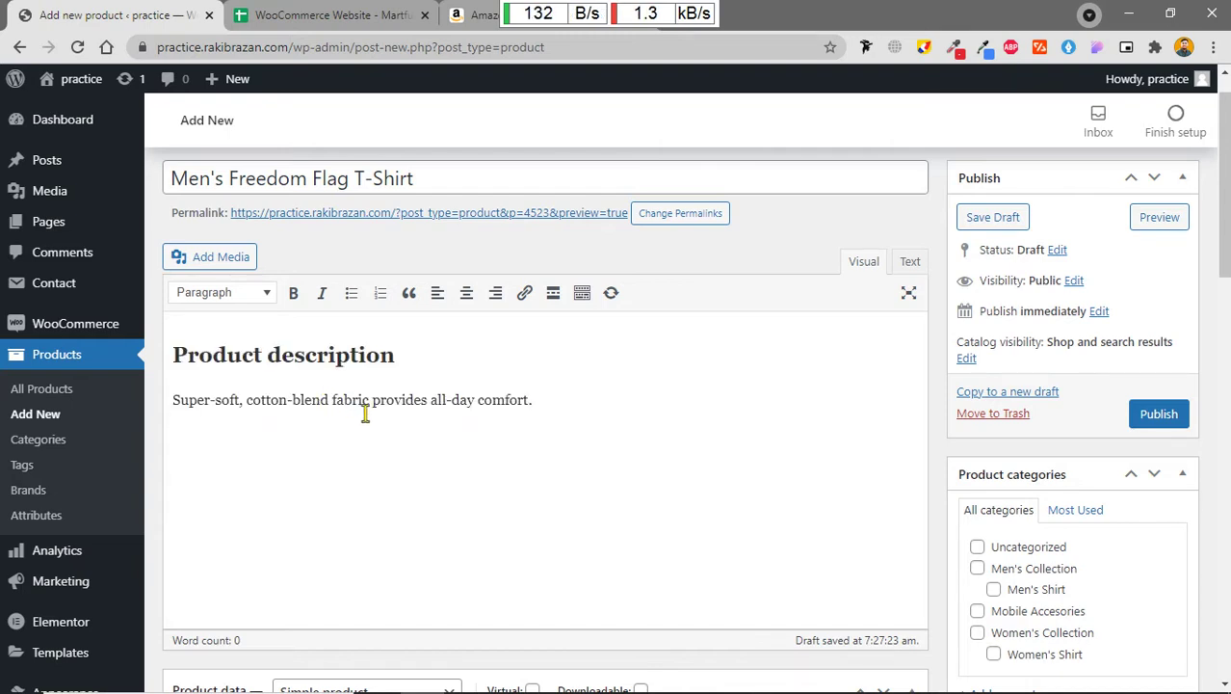
Step: Paste Amazon's Product details list, down to the best-seller rank, on a new line below
{"action": "left_click", "coordinate": [484, 12]}
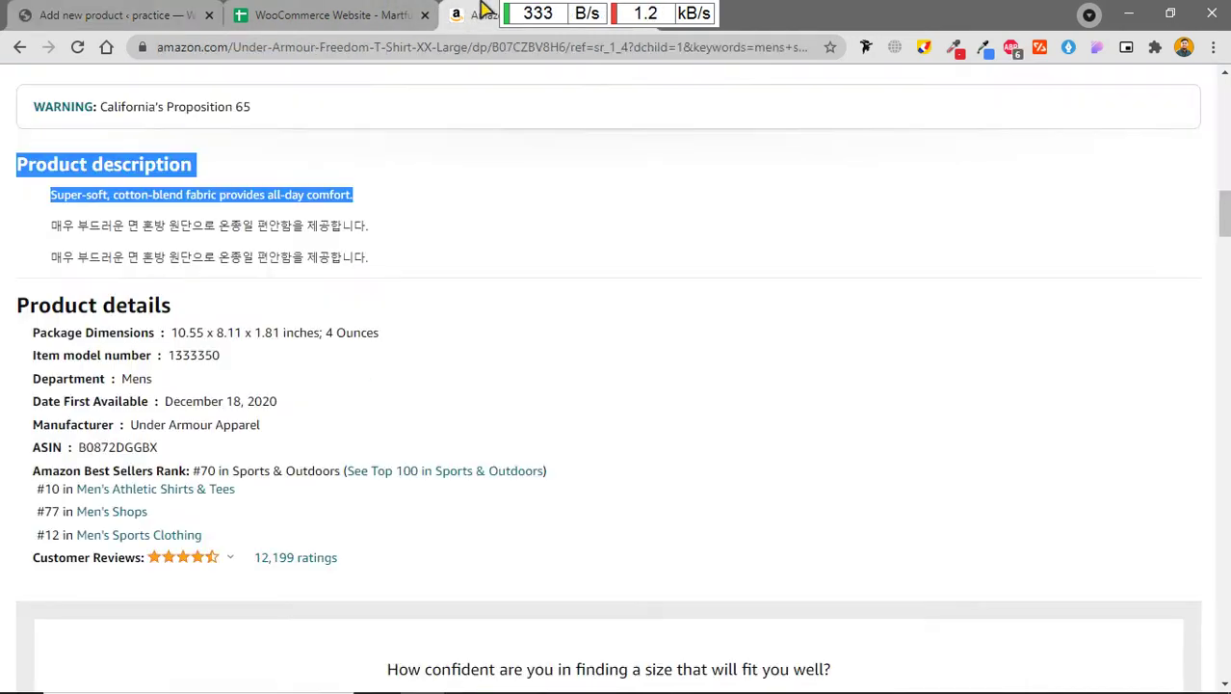
{"action": "left_click_drag", "start_coordinate": [17, 305], "coordinate": [306, 501]}
{"action": "key", "text": "ctrl+c"}
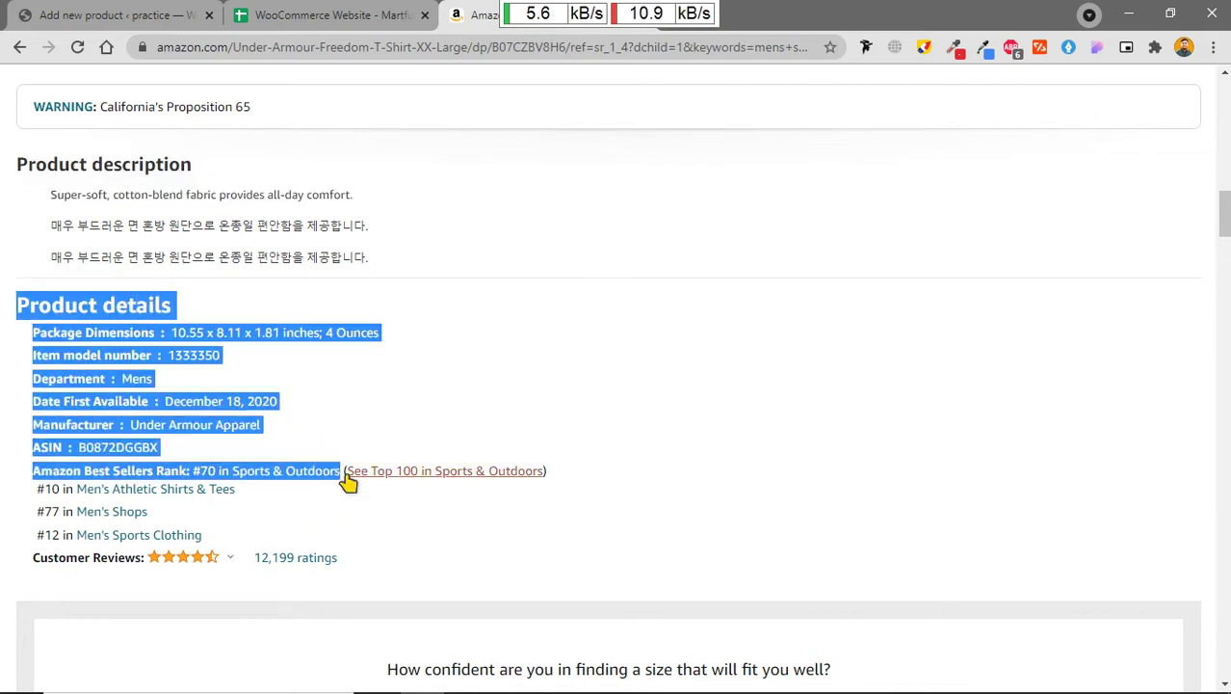
{"action": "left_click", "coordinate": [149, 13]}
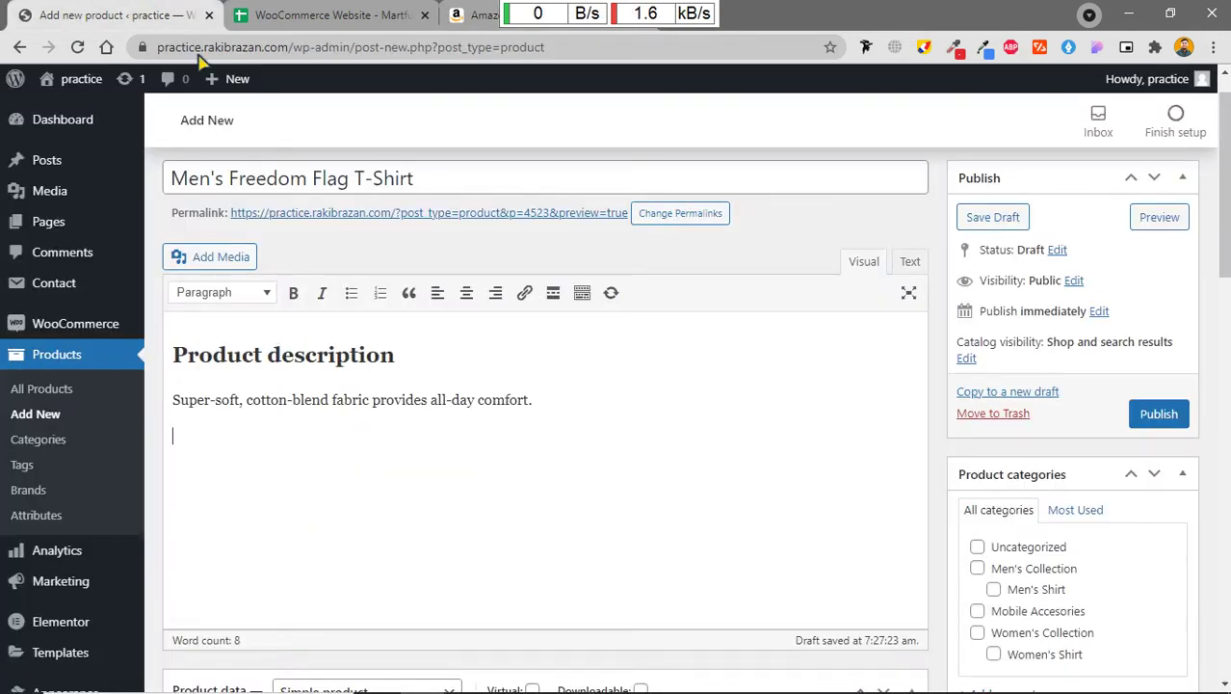
{"action": "left_click", "coordinate": [324, 480]}
{"action": "key", "text": "ctrl+v"}
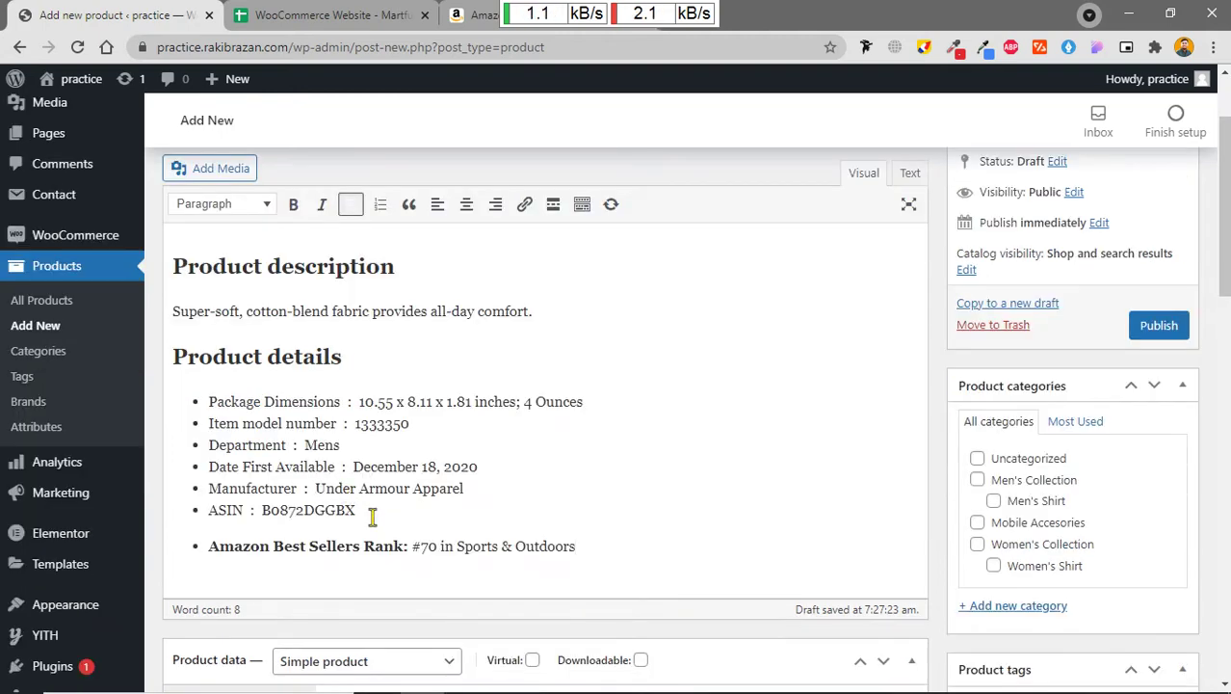
Step: Review the product page and the checklist spreadsheet
{"action": "scroll", "coordinate": [427, 515], "scroll_direction": "up", "scroll_amount": 2}
{"action": "scroll", "coordinate": [427, 517], "scroll_direction": "down", "scroll_amount": 1}
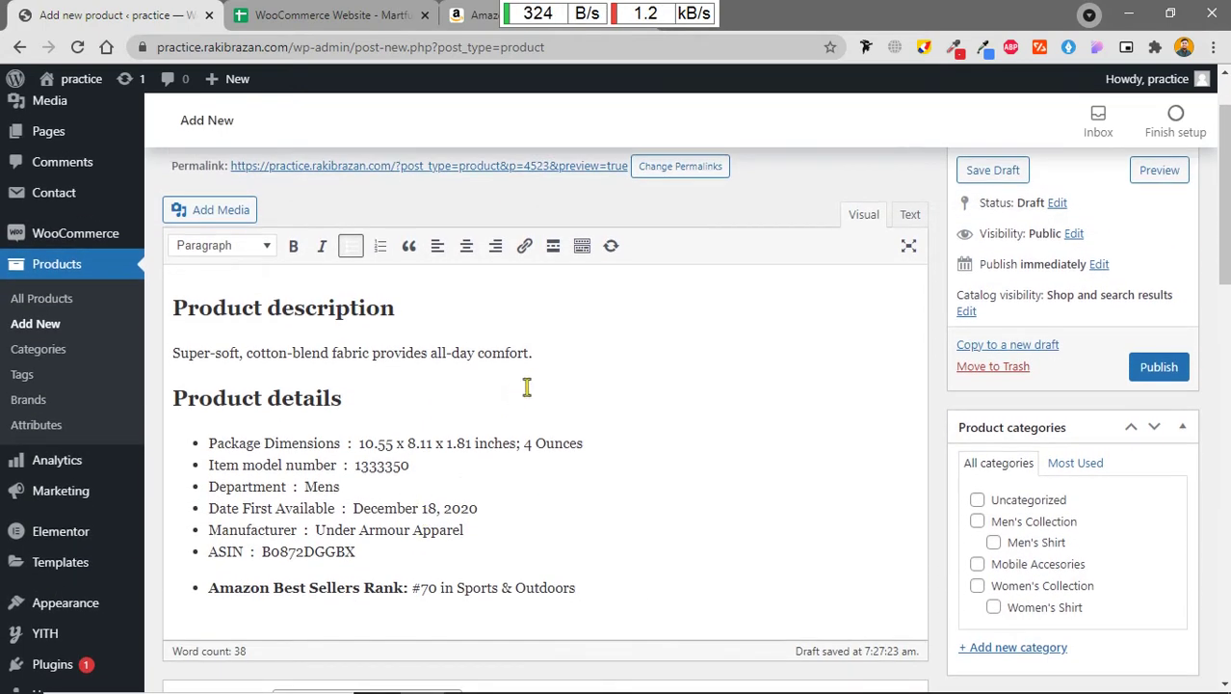
{"action": "scroll", "coordinate": [527, 387], "scroll_direction": "down", "scroll_amount": 5}
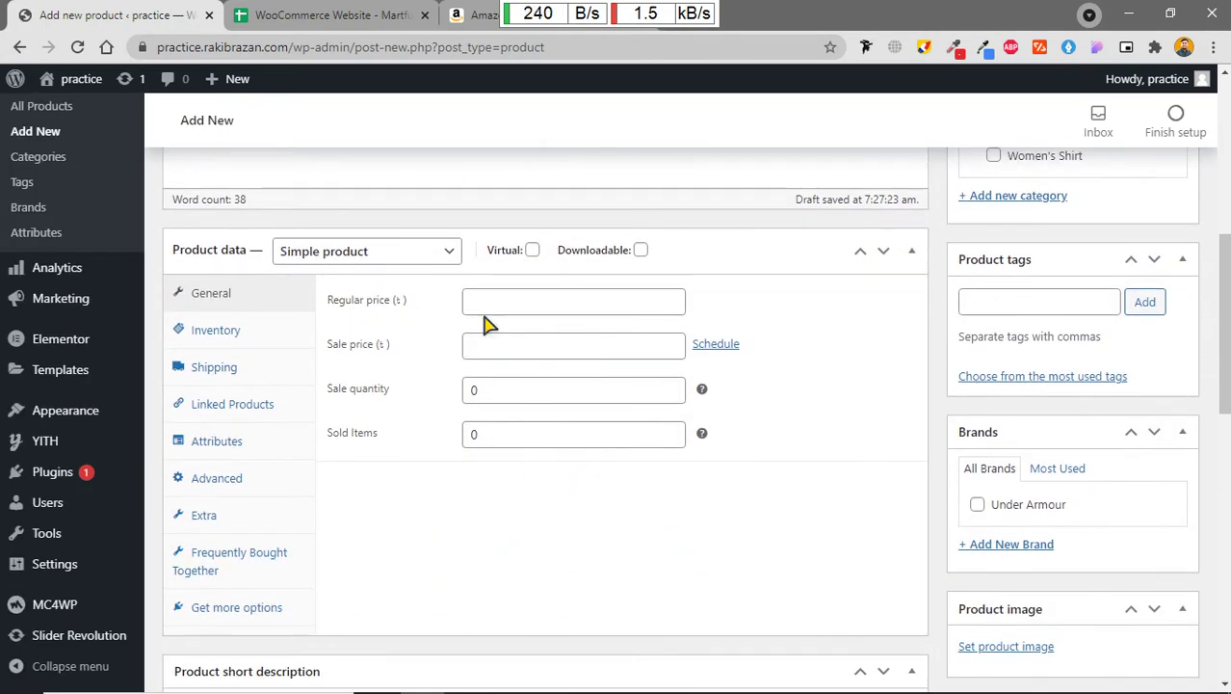
{"action": "scroll", "coordinate": [555, 426], "scroll_direction": "down", "scroll_amount": 5}
{"action": "scroll", "coordinate": [327, 427], "scroll_direction": "up", "scroll_amount": 3}
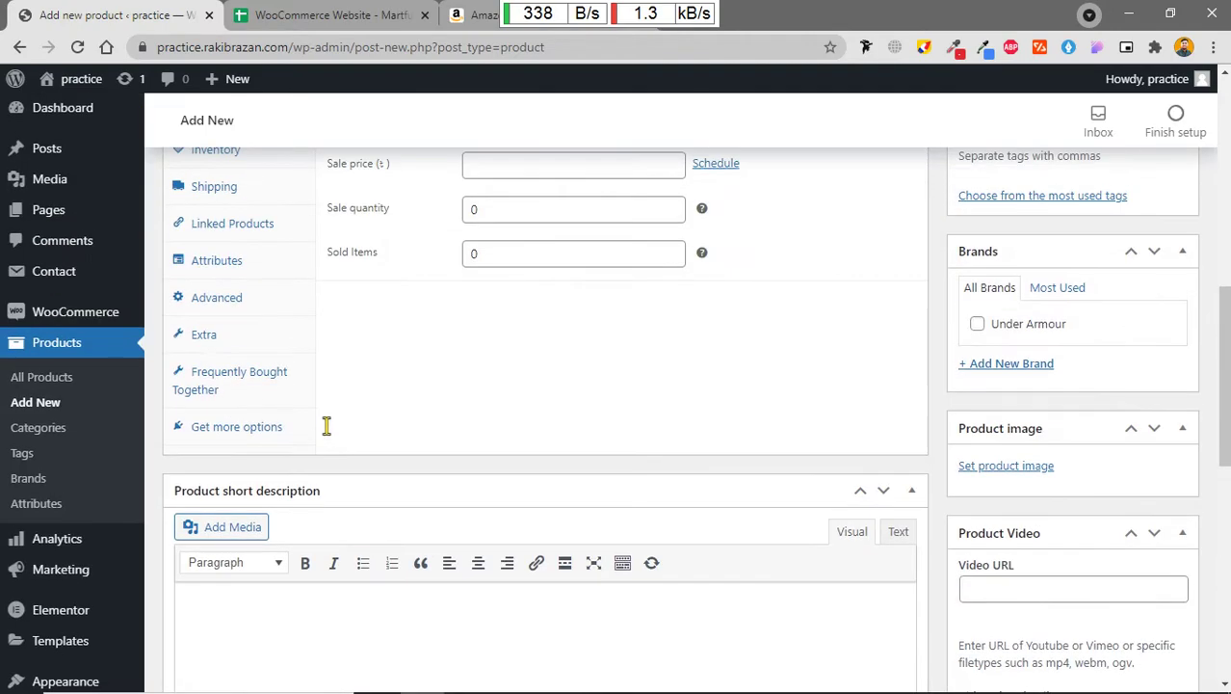
{"action": "scroll", "coordinate": [327, 427], "scroll_direction": "up", "scroll_amount": 6}
{"action": "scroll", "coordinate": [326, 426], "scroll_direction": "down", "scroll_amount": 3}
{"action": "left_click", "coordinate": [332, 15]}
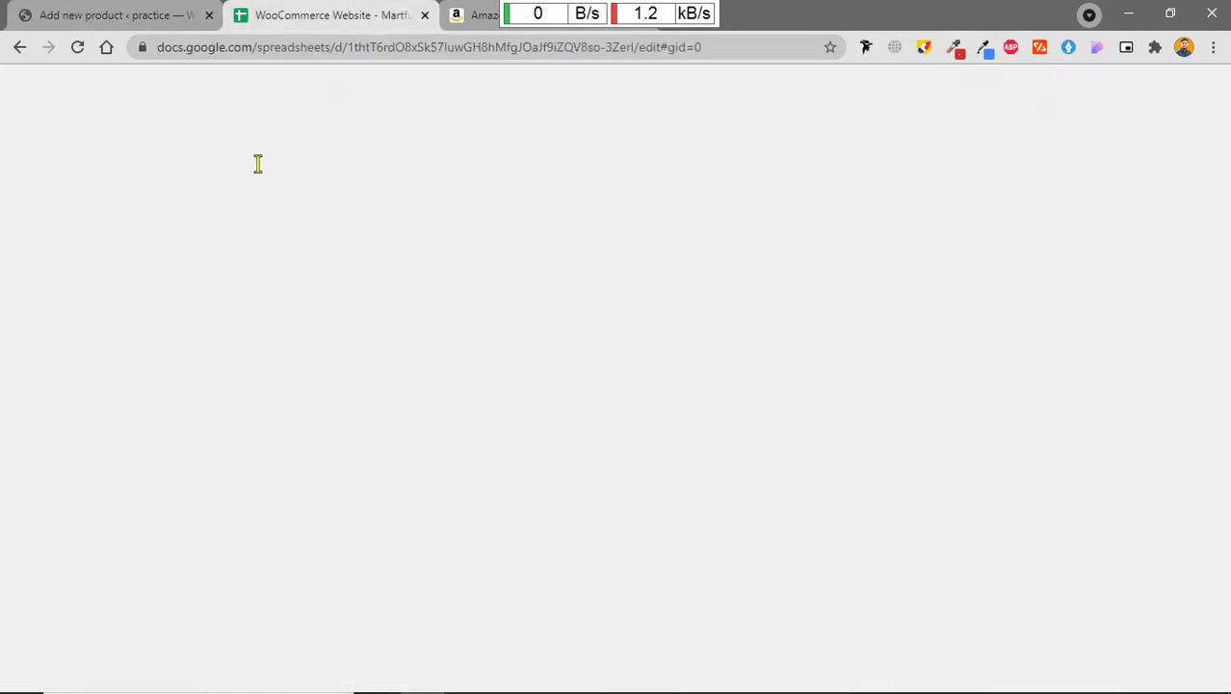
{"action": "scroll", "coordinate": [376, 362], "scroll_direction": "up", "scroll_amount": 1}
{"action": "scroll", "coordinate": [381, 383], "scroll_direction": "down", "scroll_amount": 1}
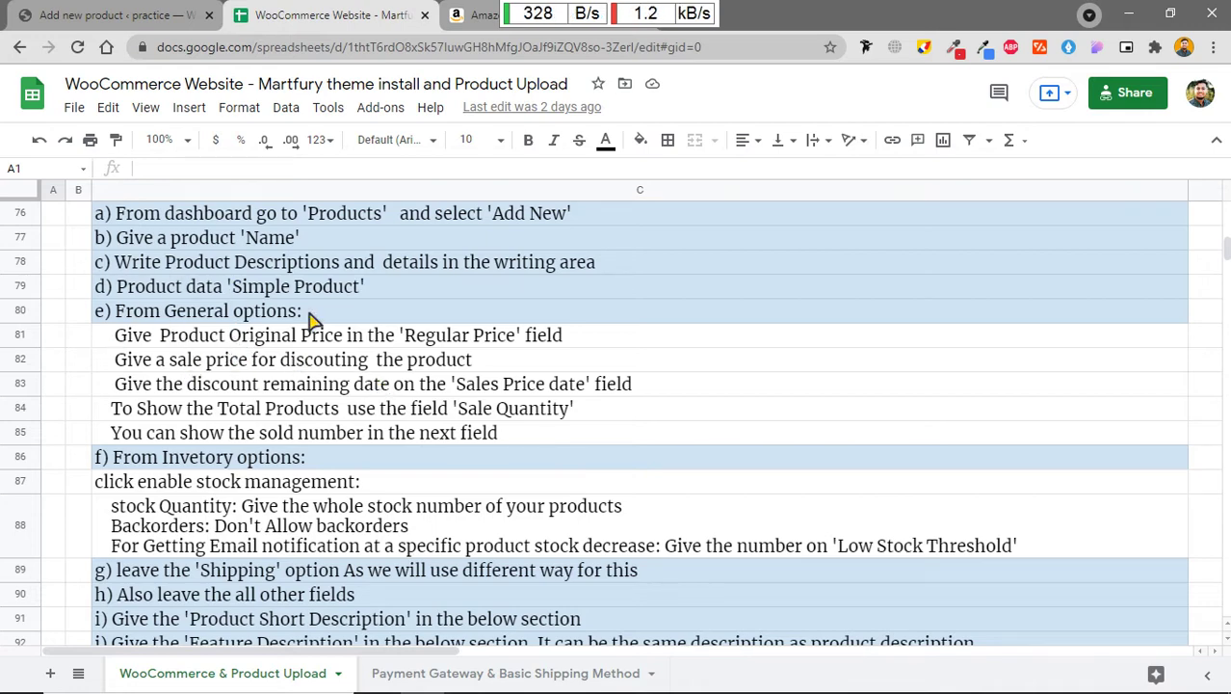
Step: Keep Simple product as the product data type on the new product
{"action": "left_click", "coordinate": [125, 13]}
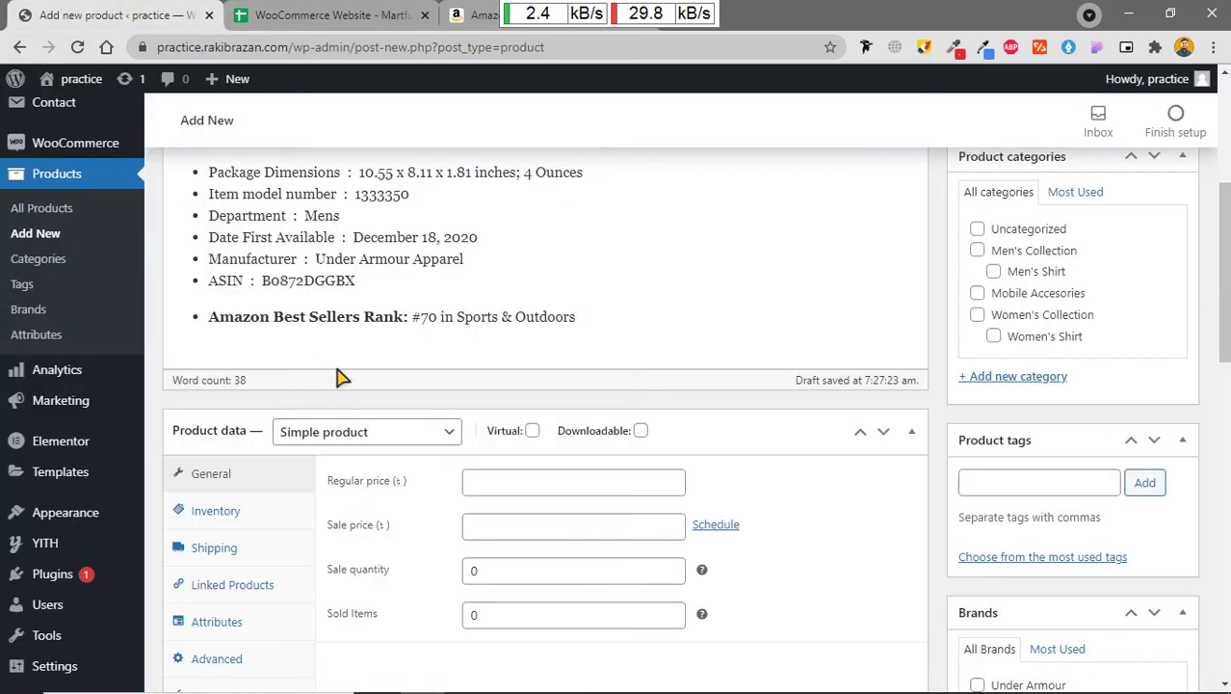
{"action": "left_click", "coordinate": [374, 439]}
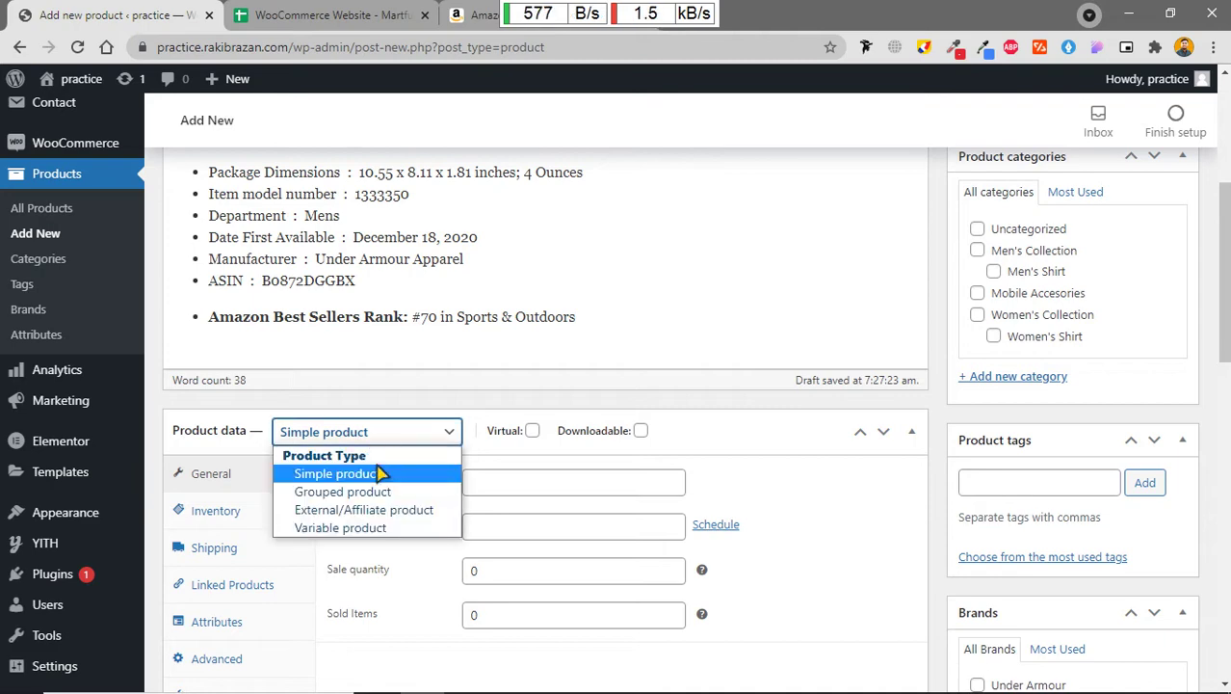
{"action": "left_click", "coordinate": [441, 405]}
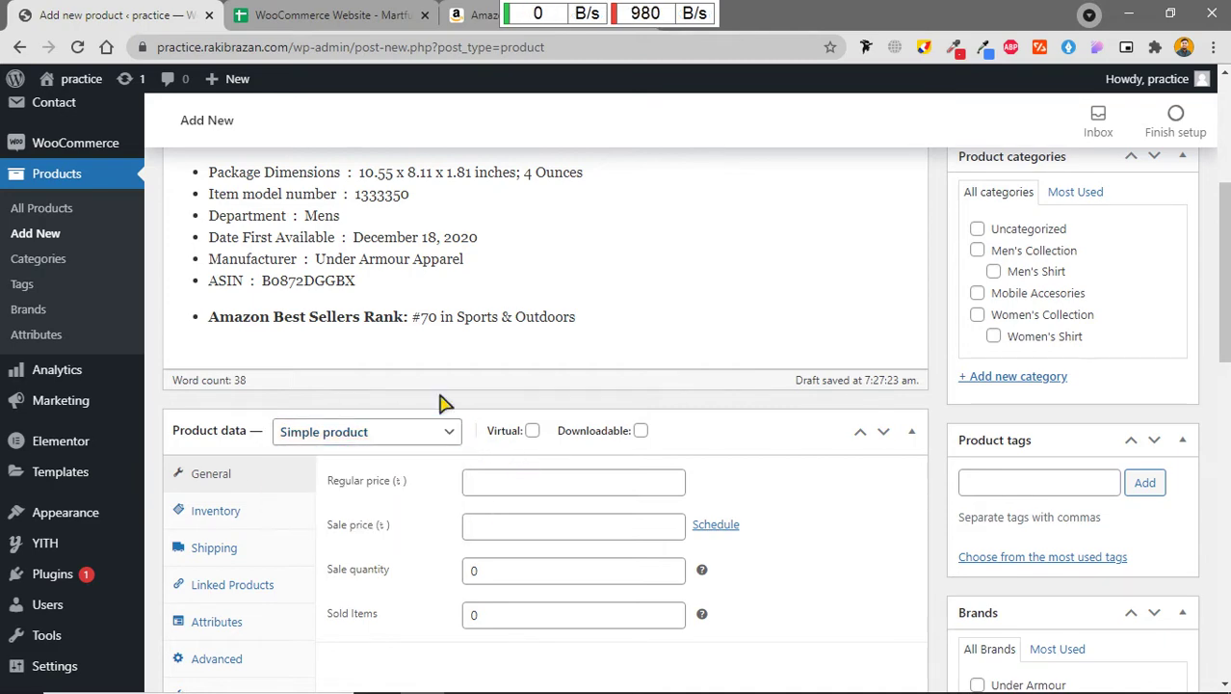
{"action": "scroll", "coordinate": [440, 405], "scroll_direction": "down", "scroll_amount": 2}
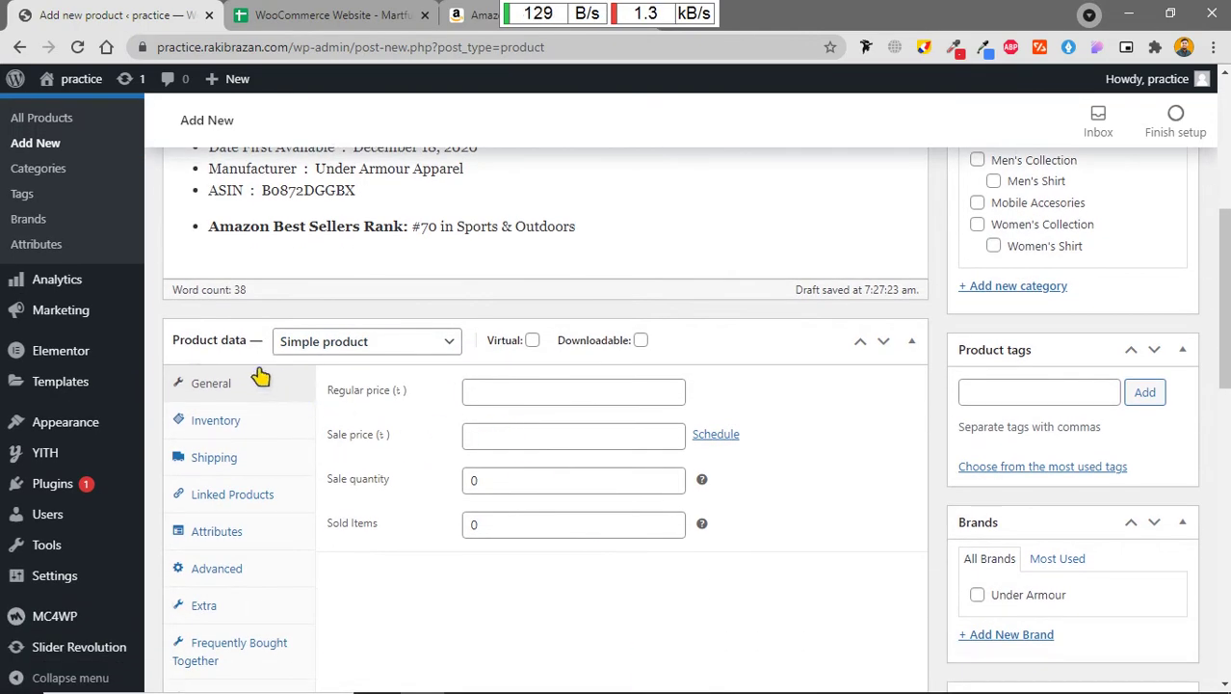
Step: Enter a regular price of 300 after checking the Amazon page and instructions sheet
{"action": "left_click", "coordinate": [516, 392]}
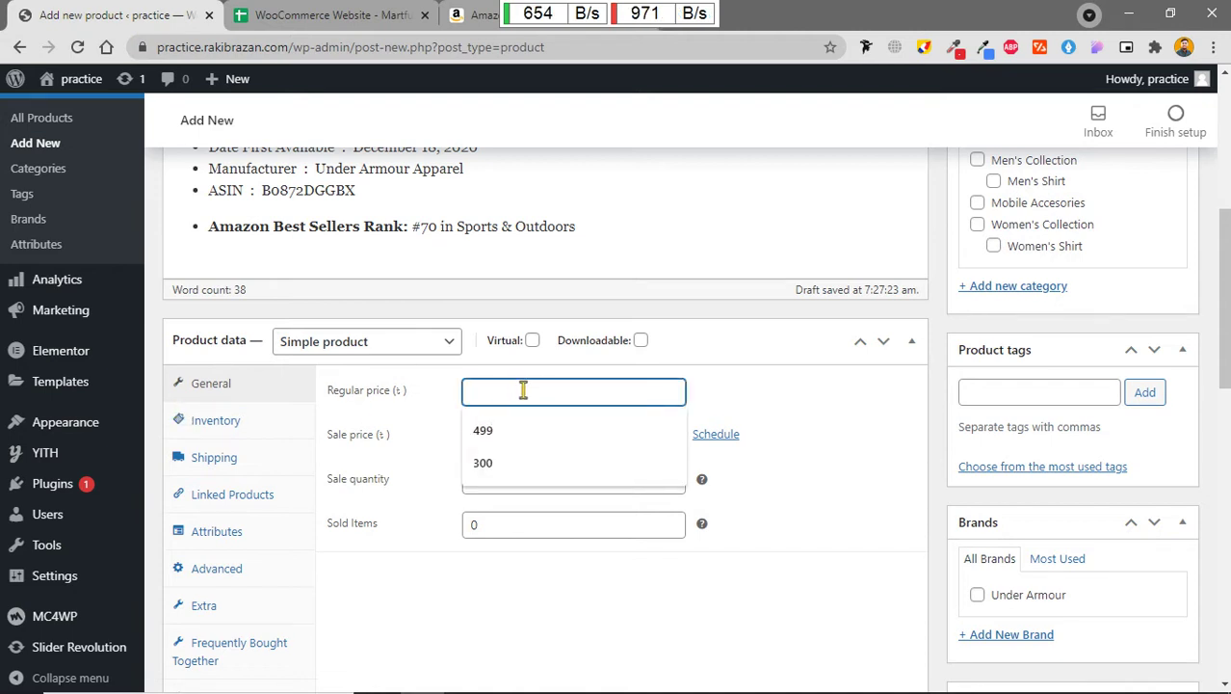
{"action": "left_click", "coordinate": [532, 525]}
{"action": "left_click", "coordinate": [497, 390]}
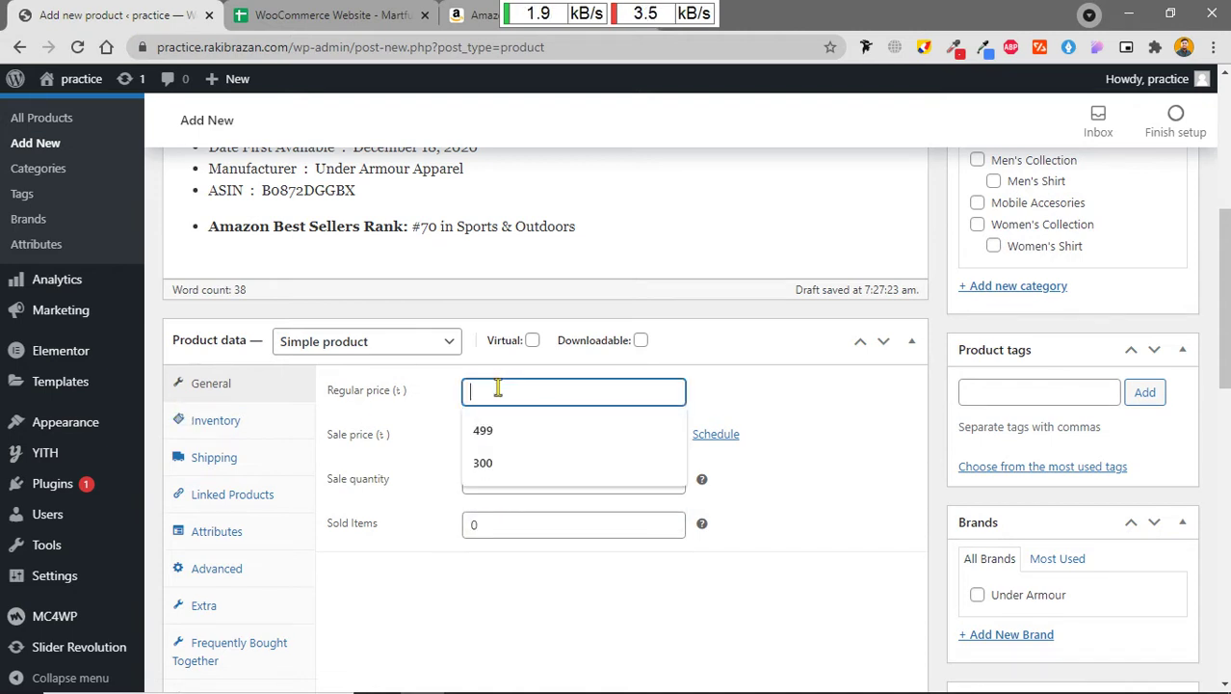
{"action": "key", "text": "Down"}
{"action": "key", "text": "Down"}
{"action": "key", "text": "Down"}
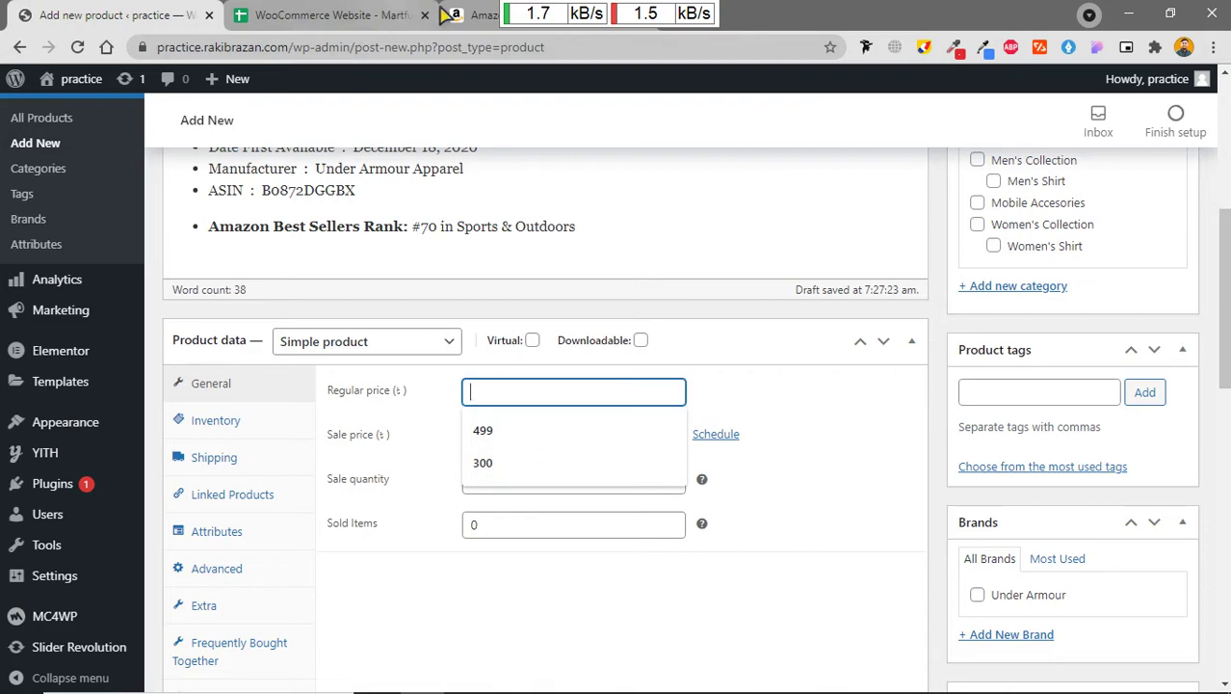
{"action": "left_click", "coordinate": [486, 15]}
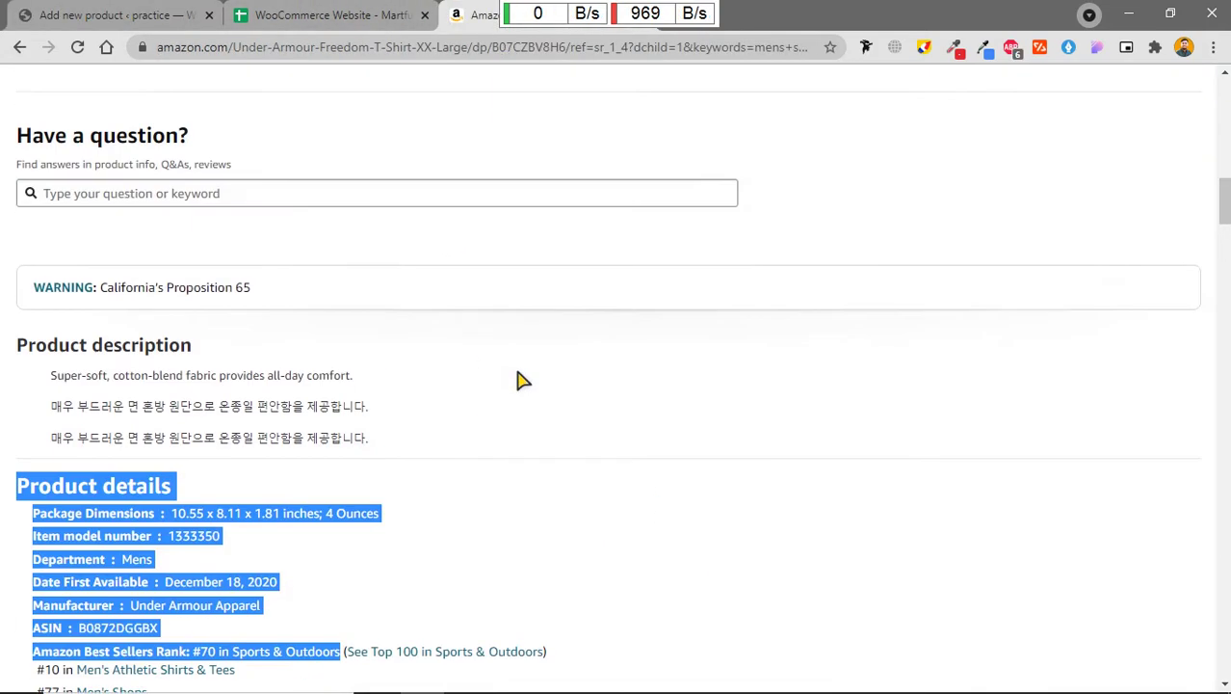
{"action": "scroll", "coordinate": [393, 445], "scroll_direction": "up", "scroll_amount": 20}
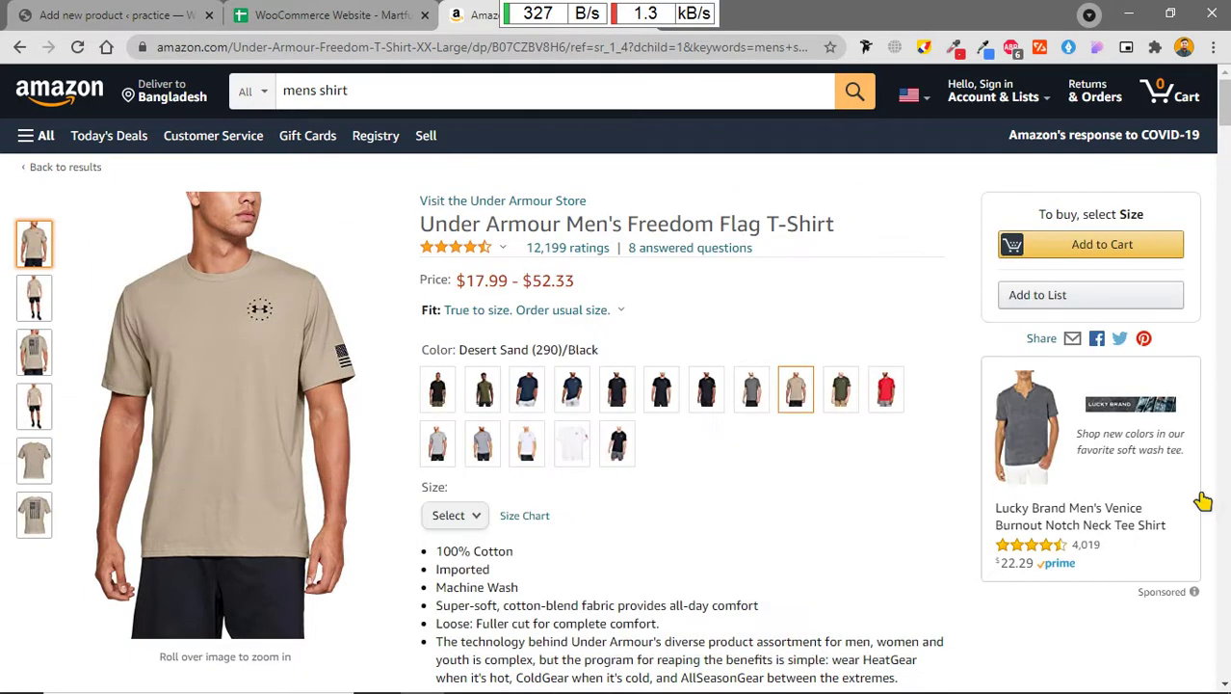
{"action": "left_click", "coordinate": [339, 14]}
{"action": "left_click", "coordinate": [86, 14]}
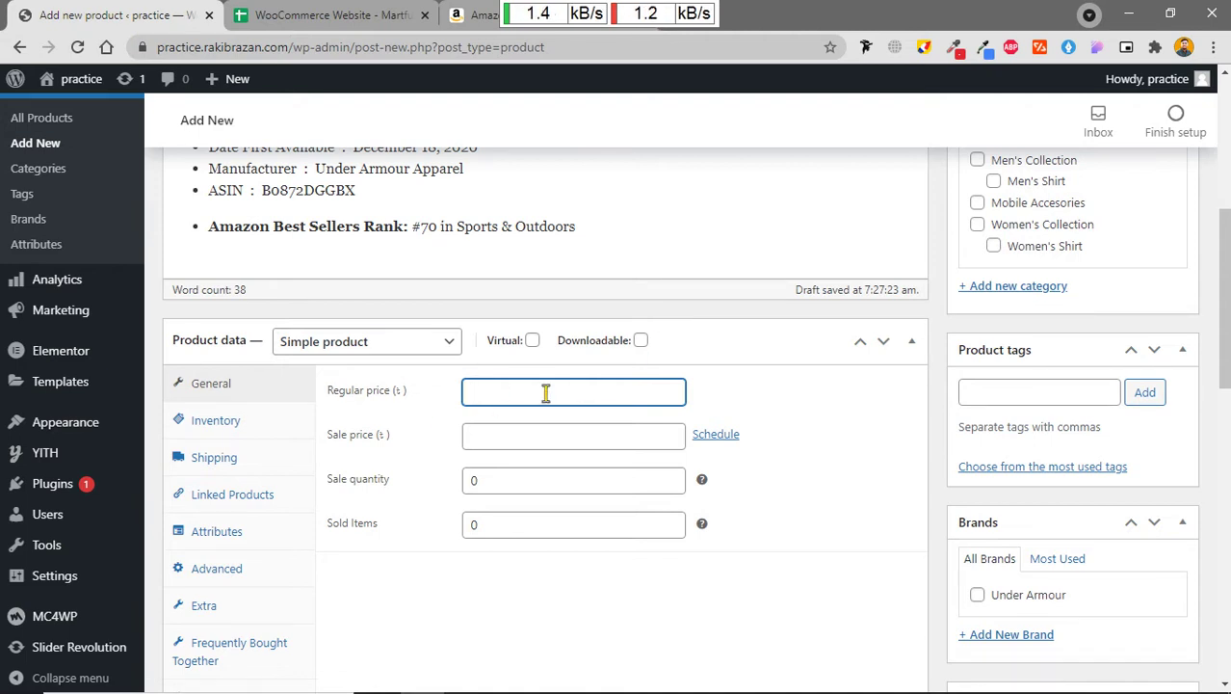
{"action": "type", "text": "300"}
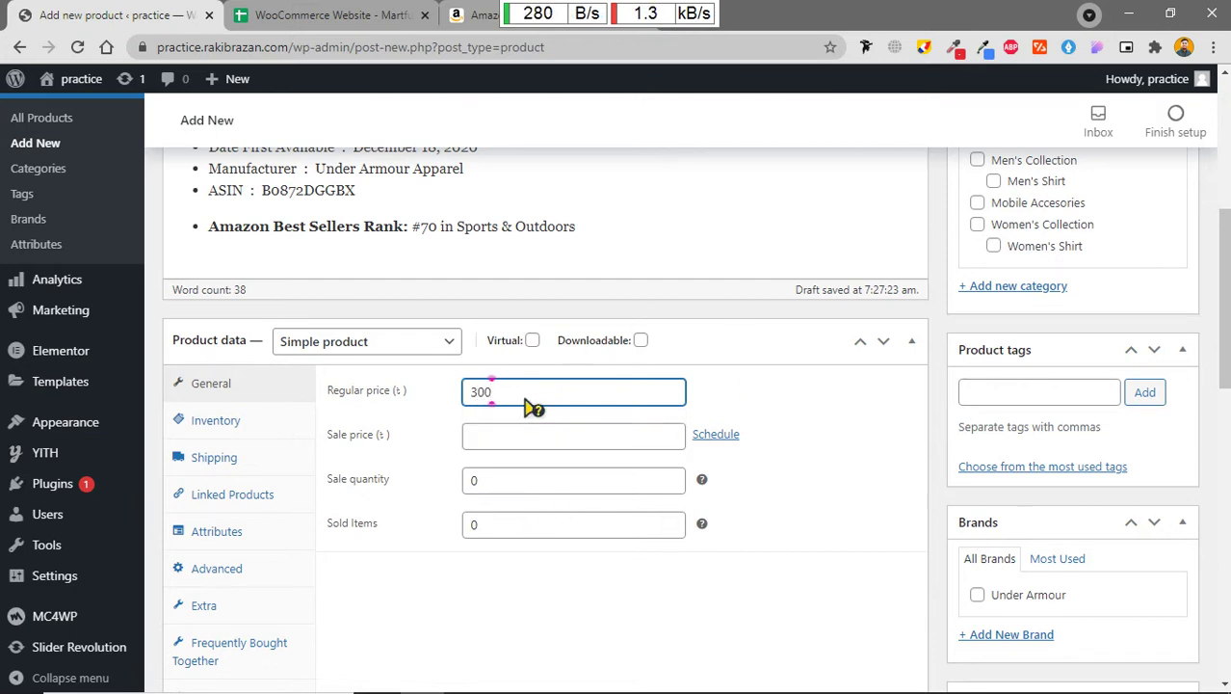
Step: Enter sale price 250, sale quantity 100 and sold items 20
{"action": "left_click", "coordinate": [493, 440]}
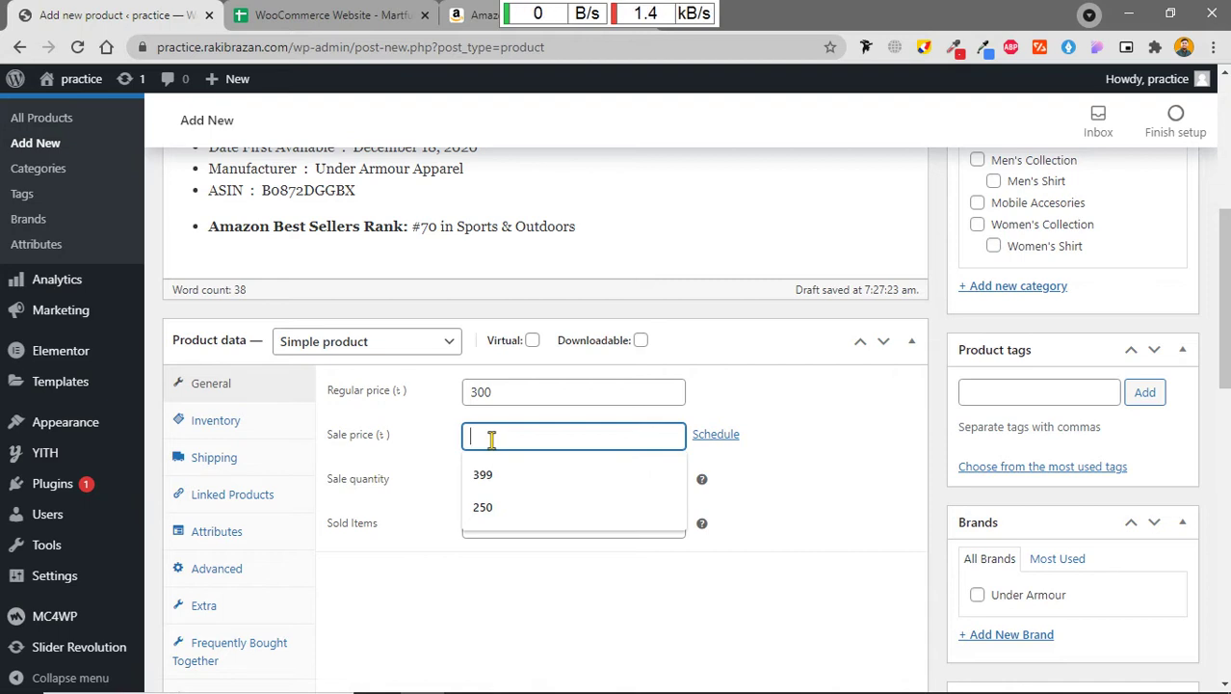
{"action": "type", "text": "250"}
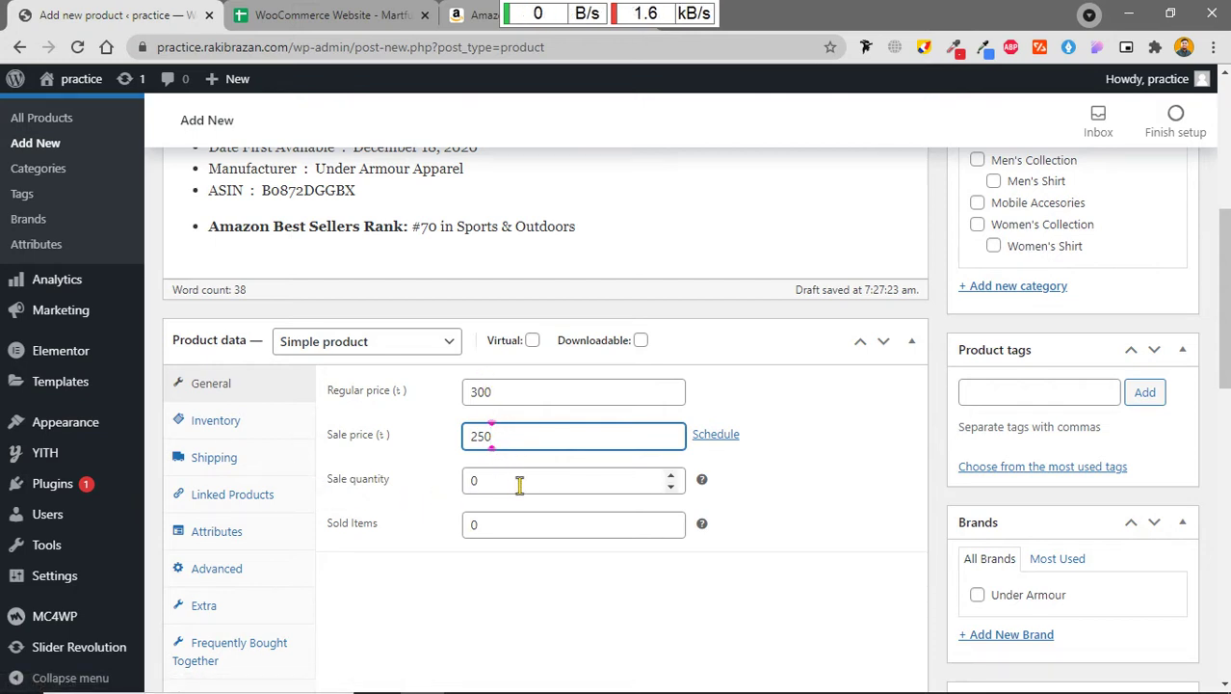
{"action": "left_click", "coordinate": [563, 482]}
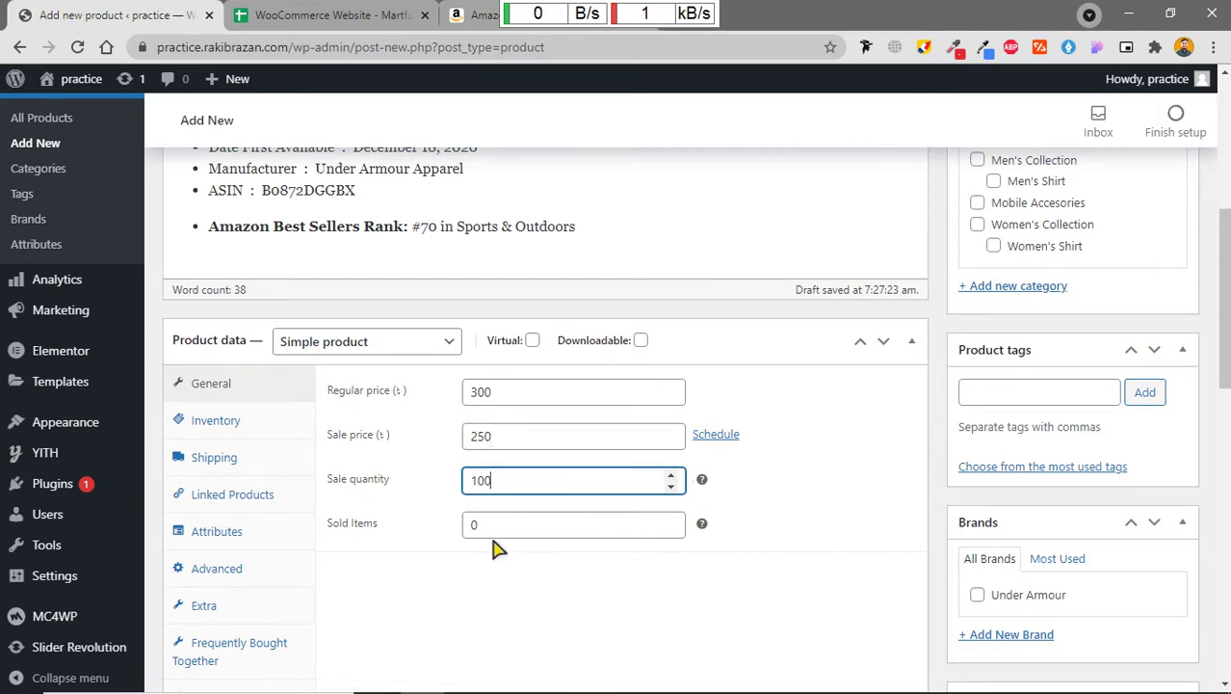
{"action": "left_click", "coordinate": [531, 523]}
{"action": "key", "text": "BackSpace"}
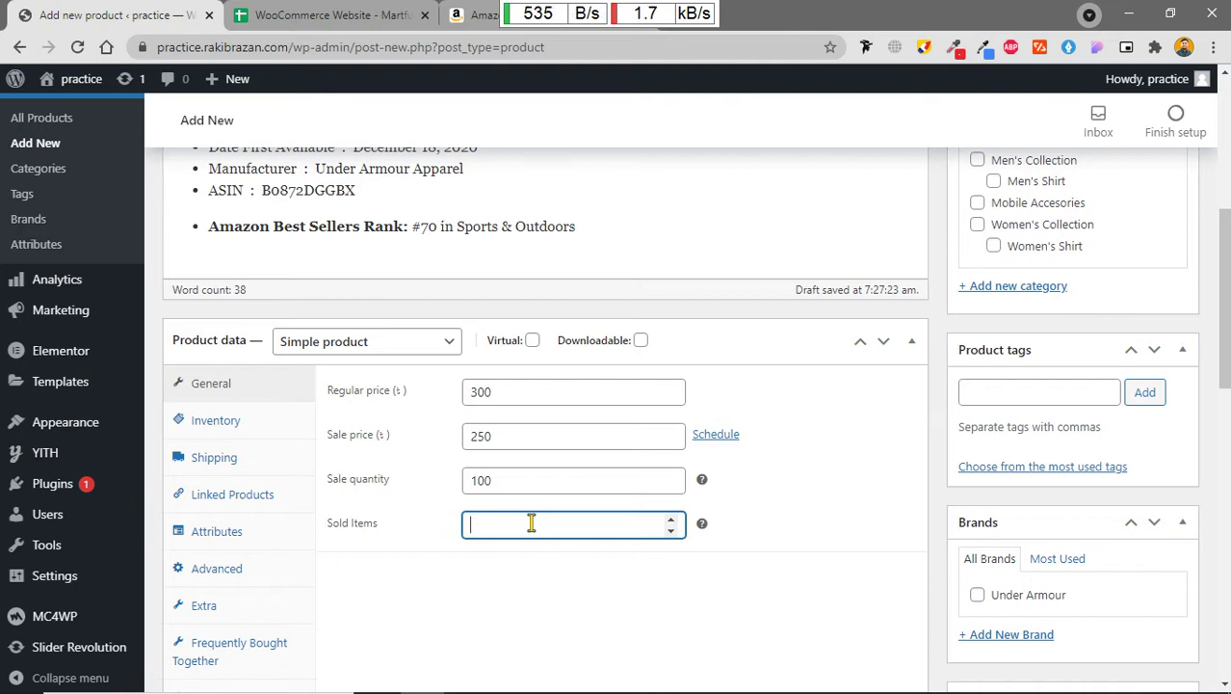
{"action": "scroll", "coordinate": [530, 524], "scroll_direction": "down", "scroll_amount": 1}
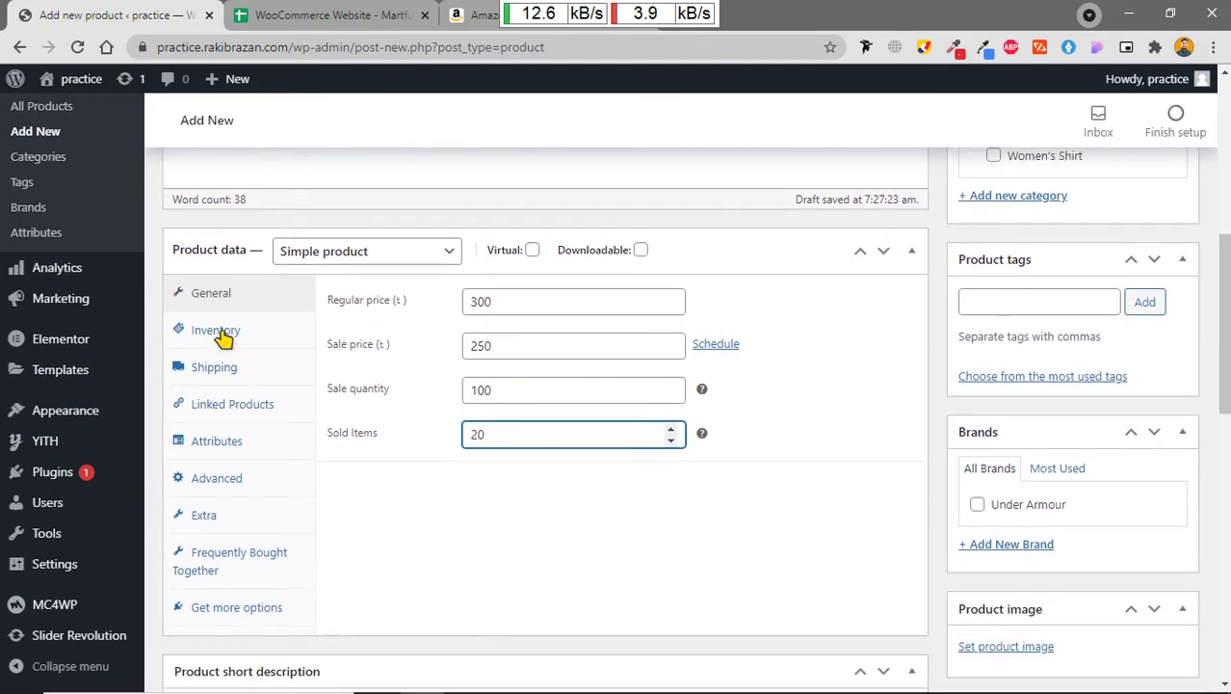
Step: Give the T-Shirt the inventory SKU armour01, checking it against the instructions sheet
{"action": "left_click", "coordinate": [218, 333]}
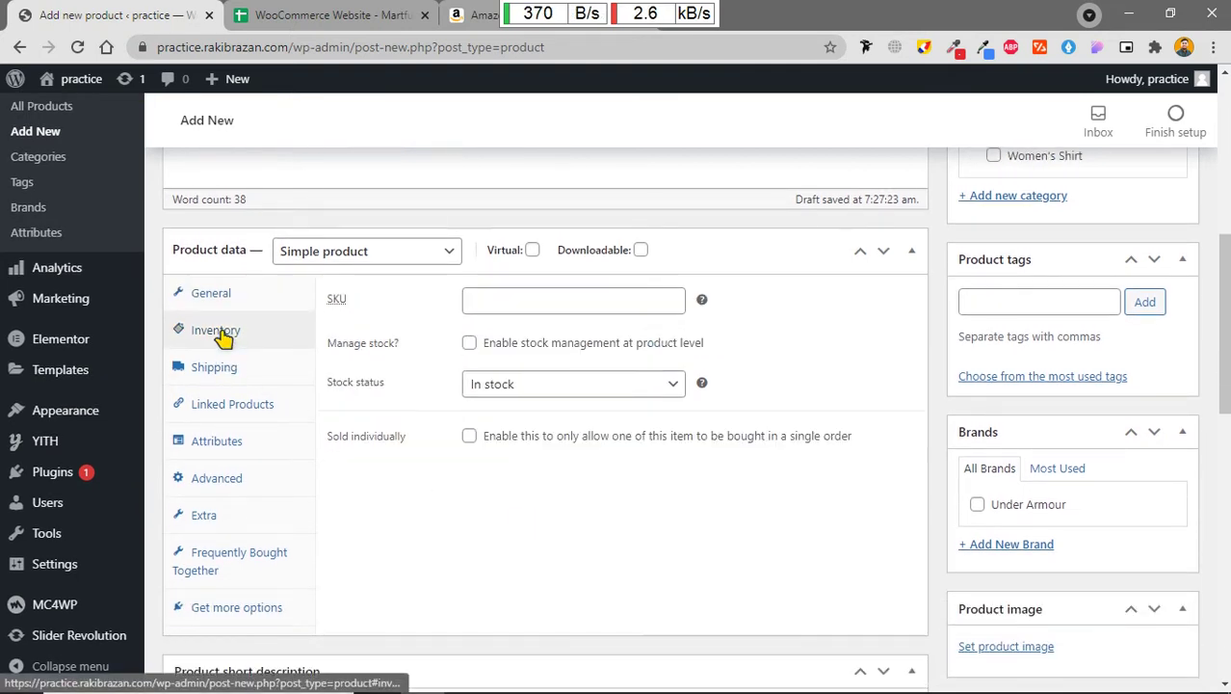
{"action": "left_click", "coordinate": [567, 302]}
{"action": "left_click", "coordinate": [391, 318]}
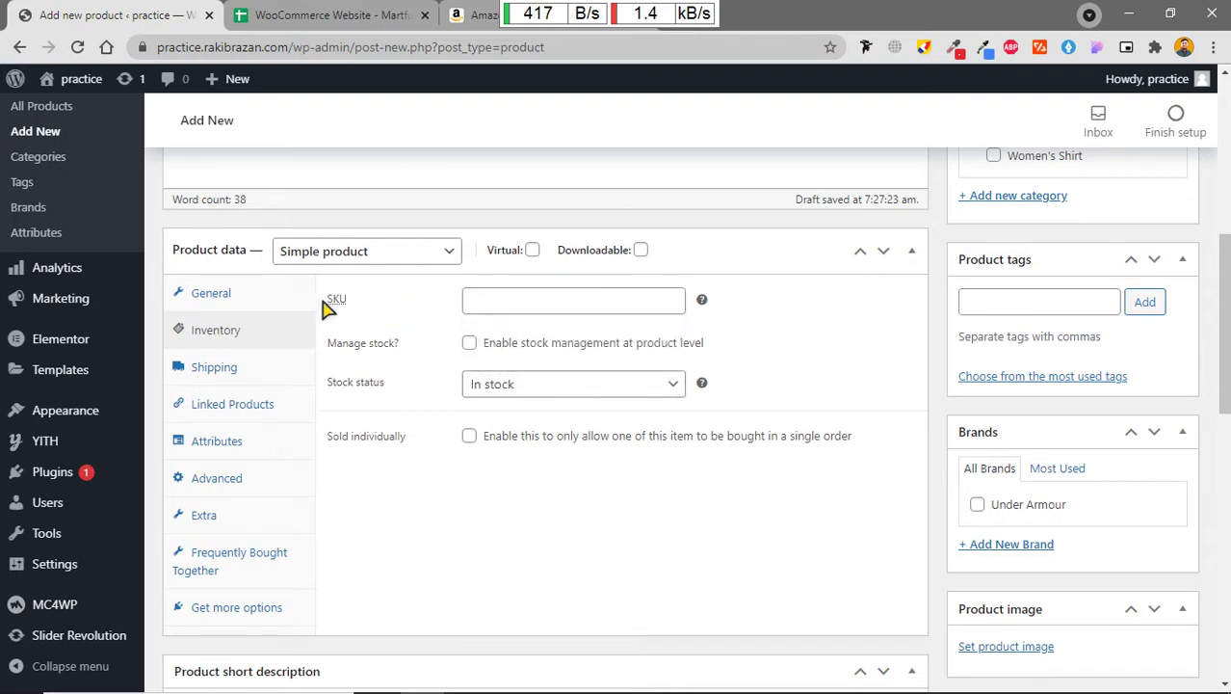
{"action": "left_click", "coordinate": [490, 305]}
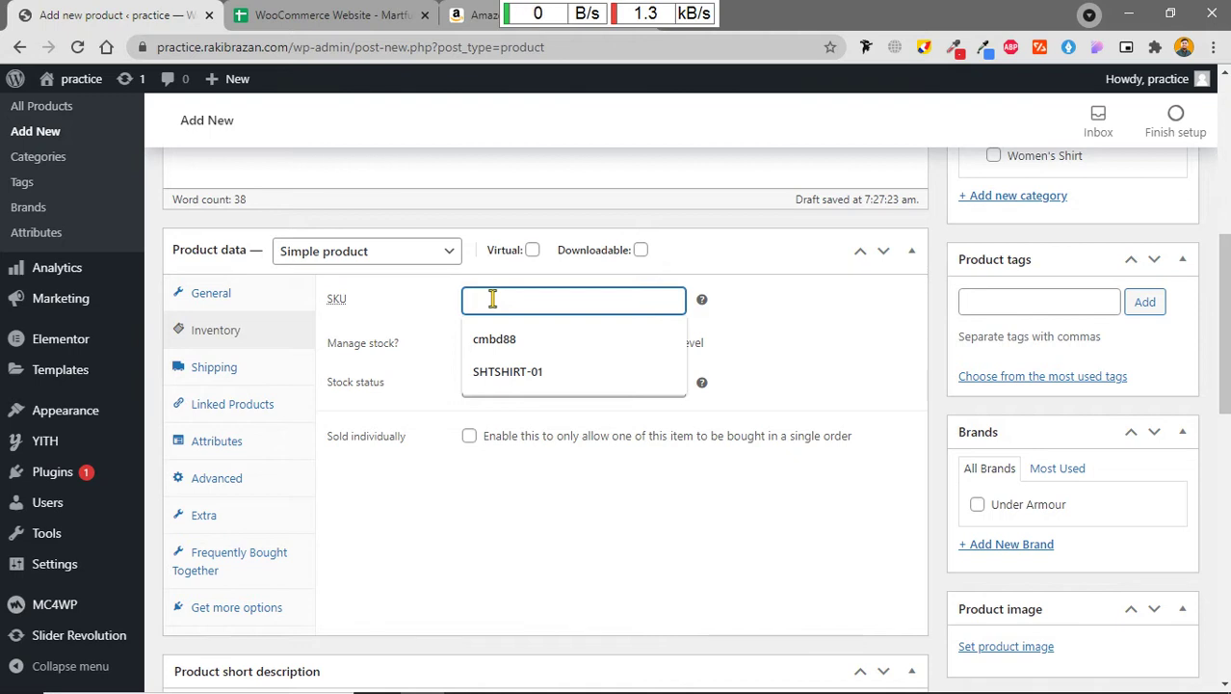
{"action": "type", "text": "ar"}
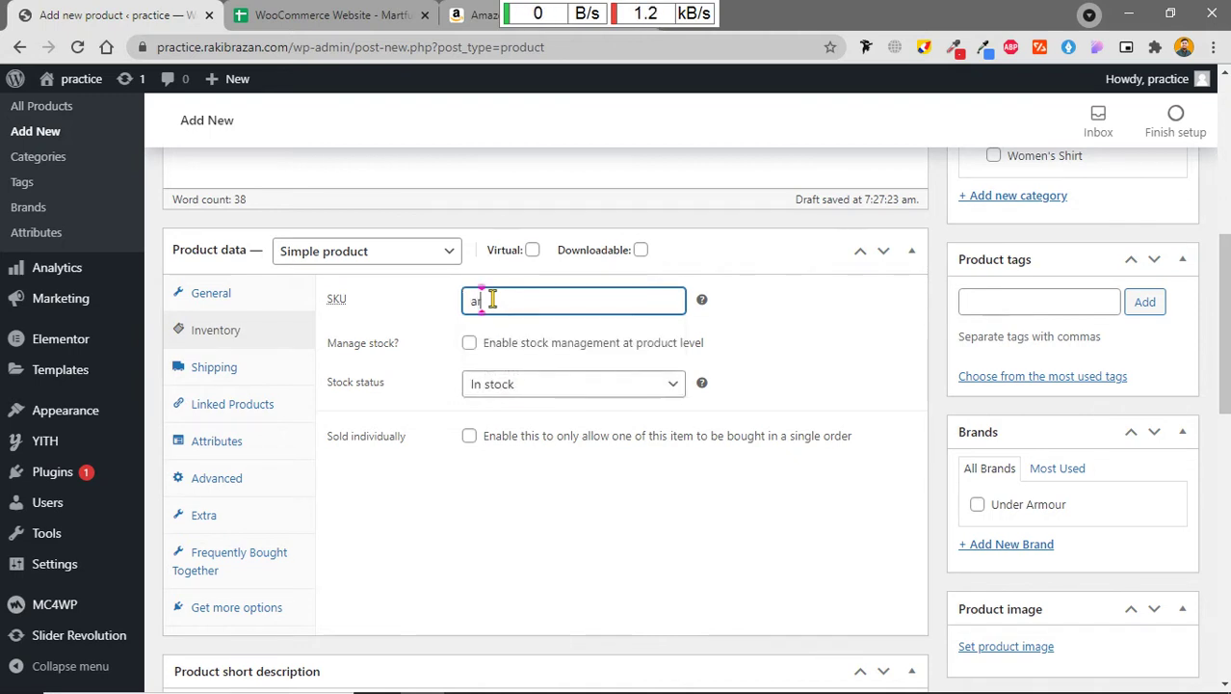
{"action": "type", "text": "mour"}
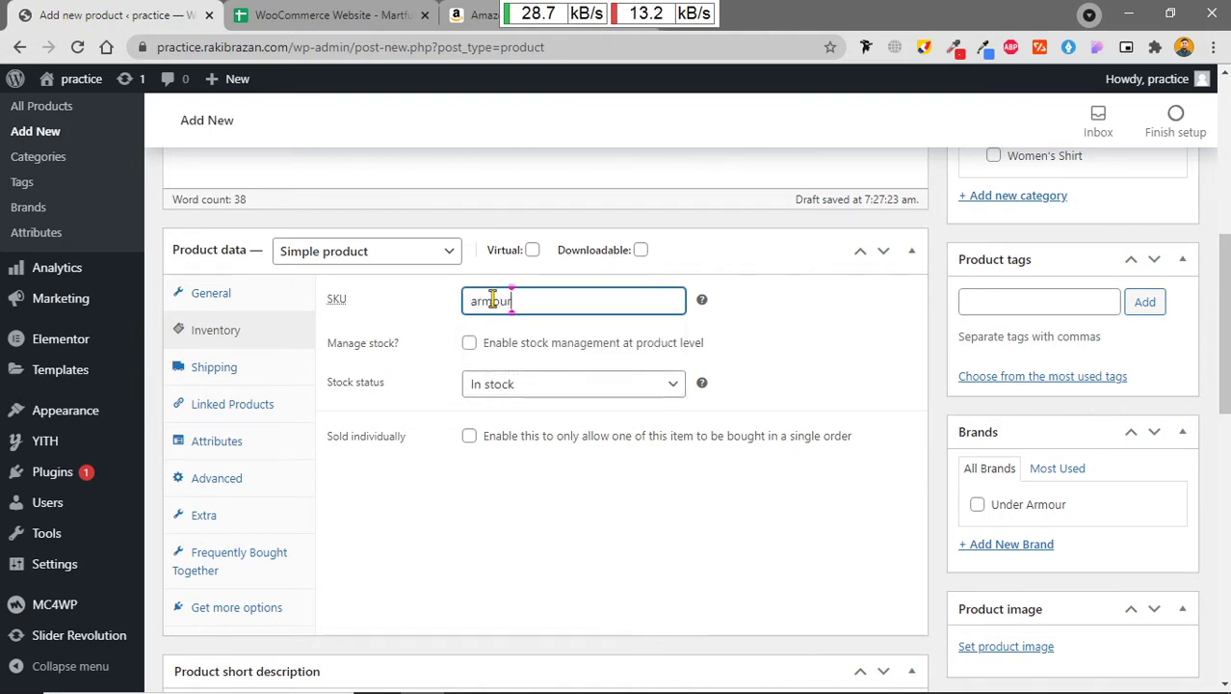
{"action": "type", "text": "01"}
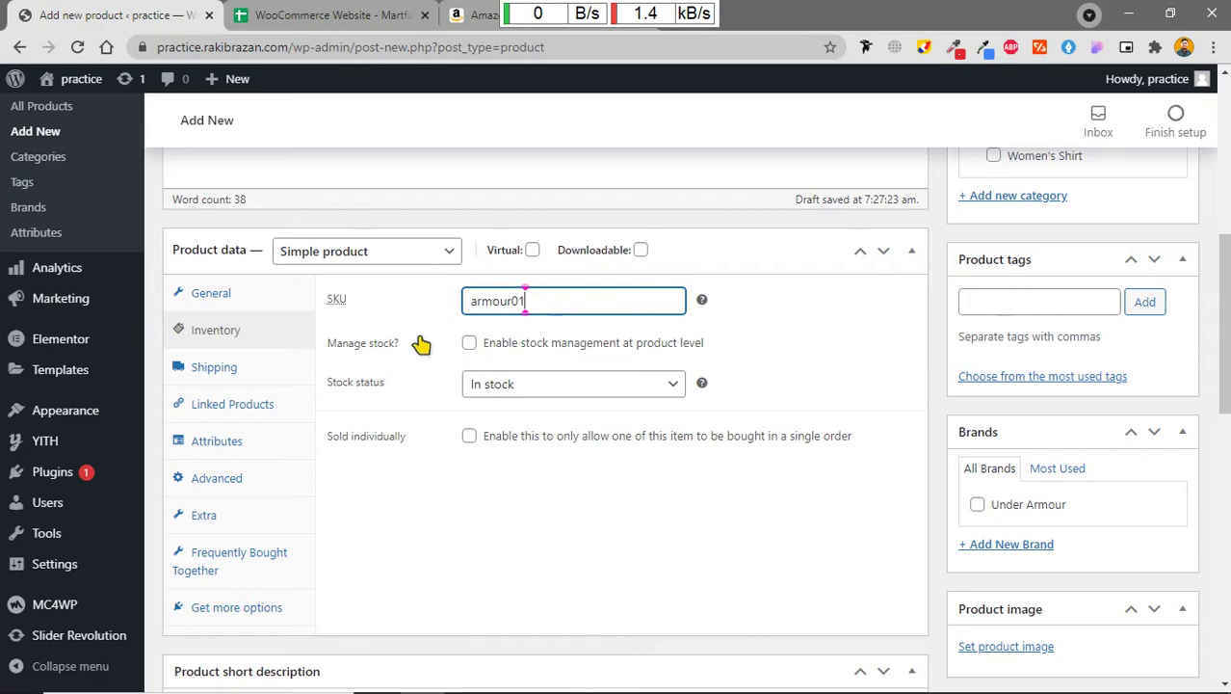
{"action": "left_click", "coordinate": [358, 15]}
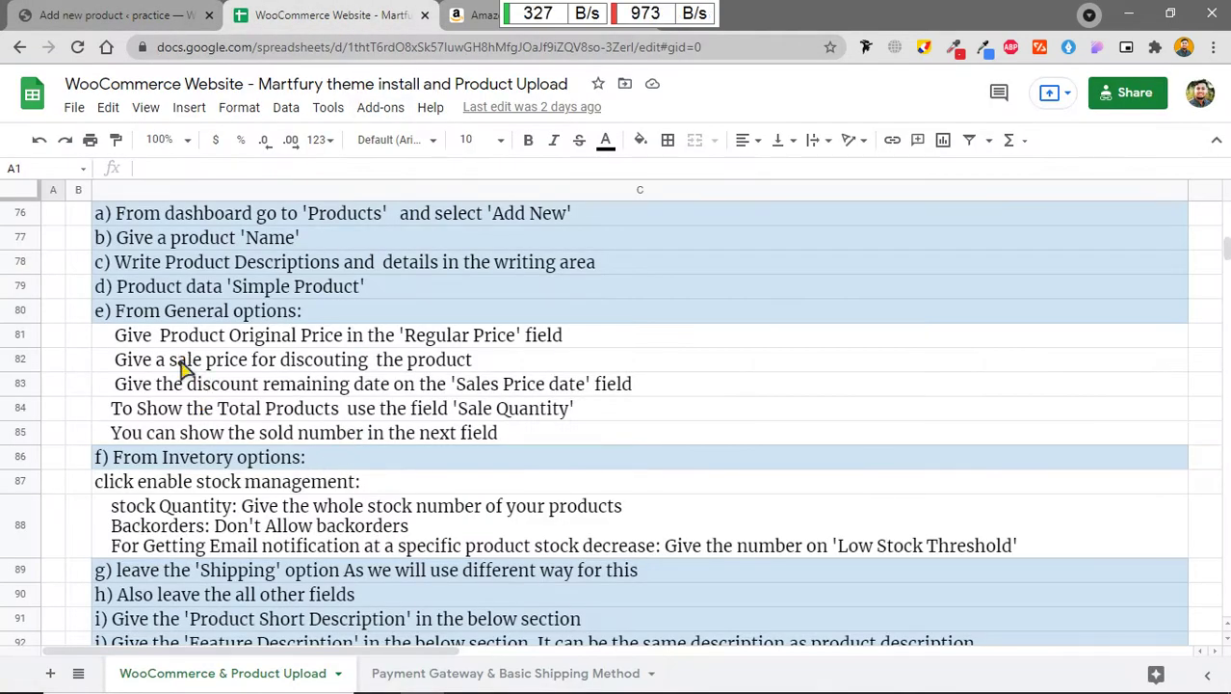
{"action": "scroll", "coordinate": [270, 490], "scroll_direction": "down", "scroll_amount": 1}
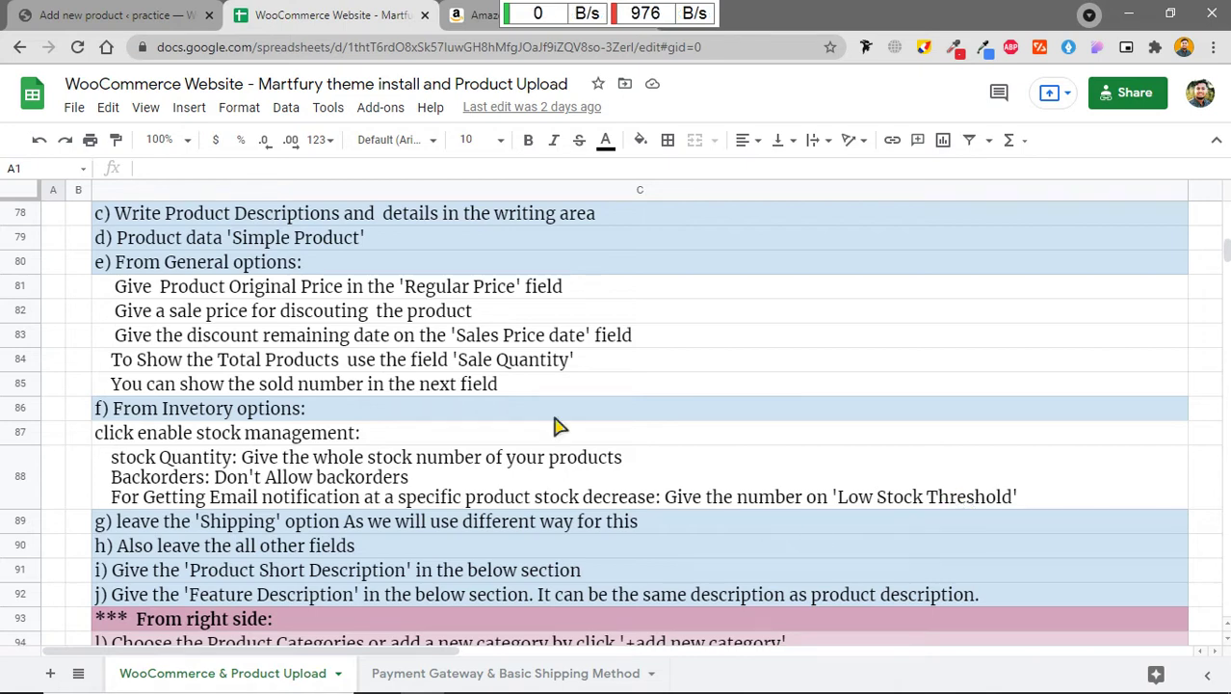
{"action": "key", "text": "ctrl+shift+Tab"}
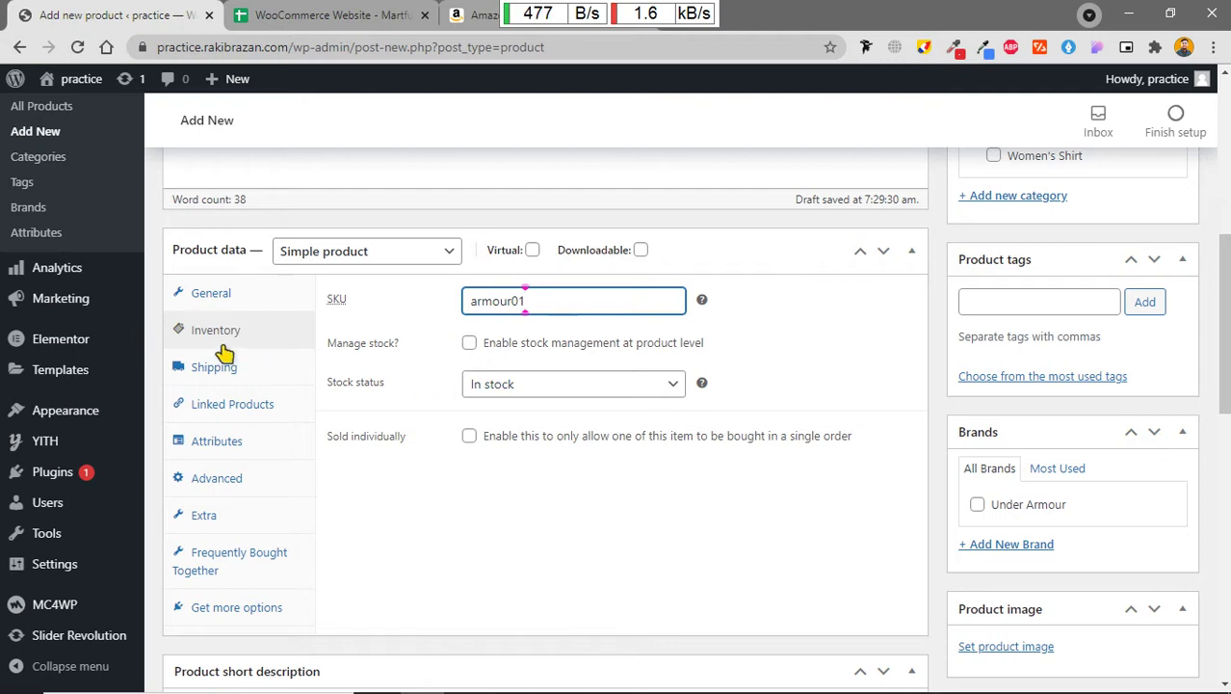
Step: Enable product-level stock management with a low stock threshold of 5
{"action": "left_click", "coordinate": [212, 292]}
{"action": "left_click", "coordinate": [212, 292]}
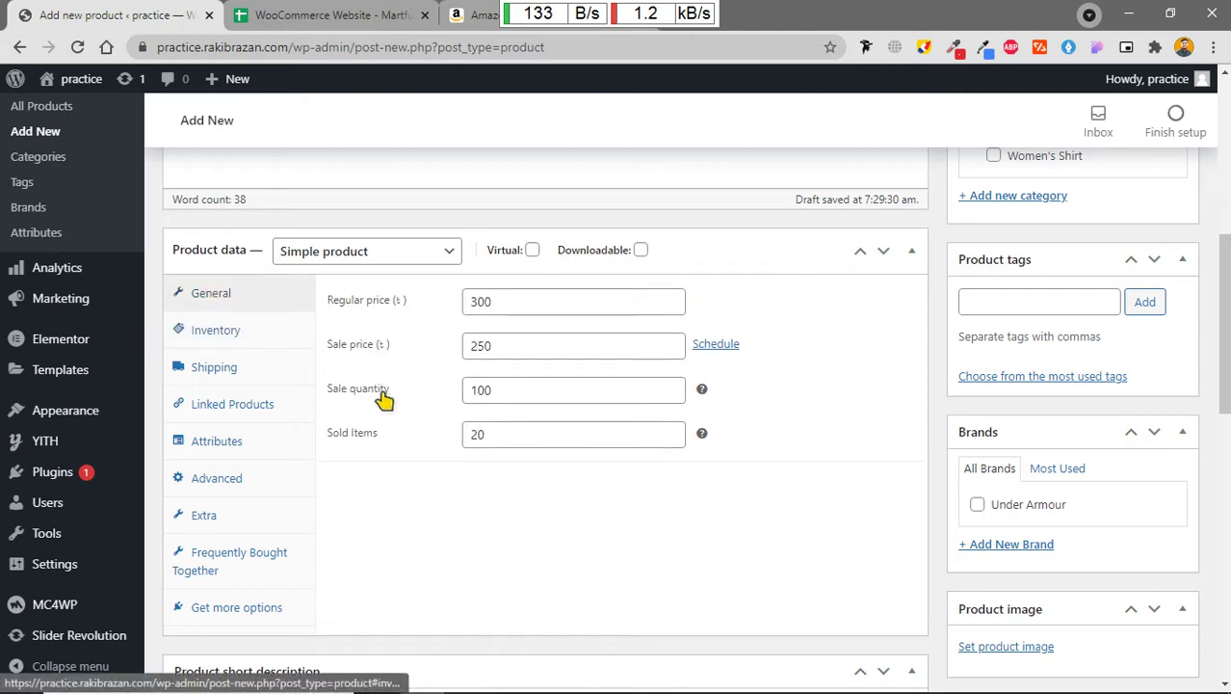
{"action": "left_click", "coordinate": [234, 333]}
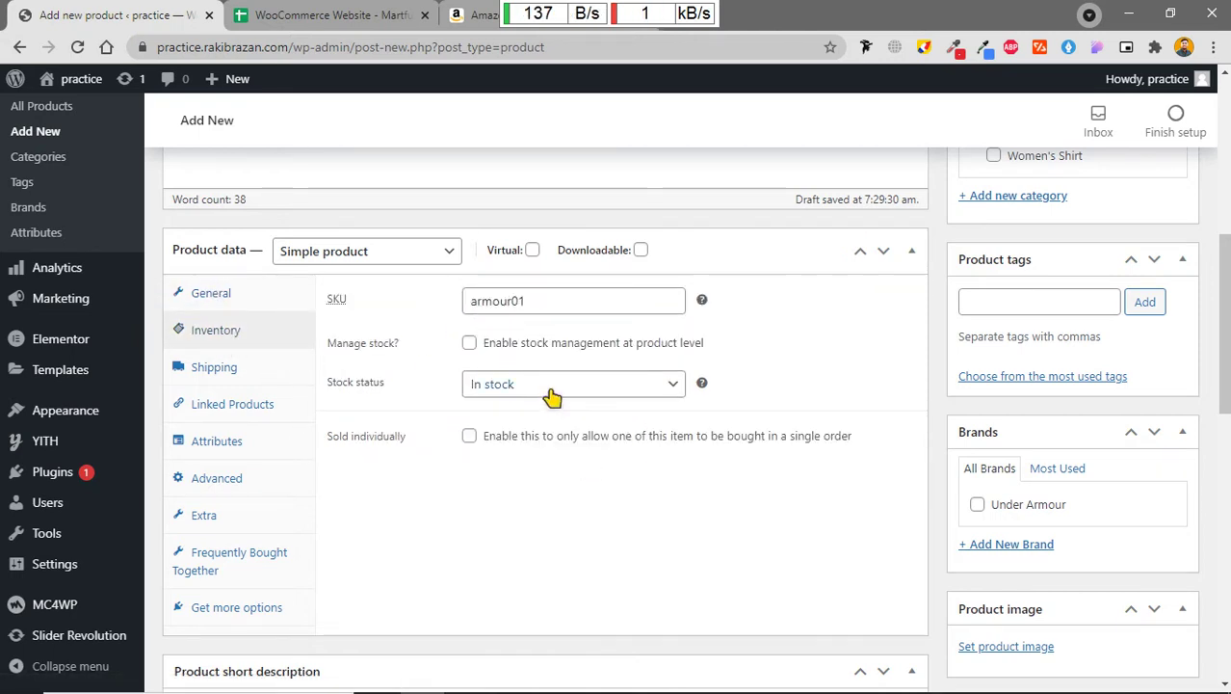
{"action": "left_click", "coordinate": [220, 296]}
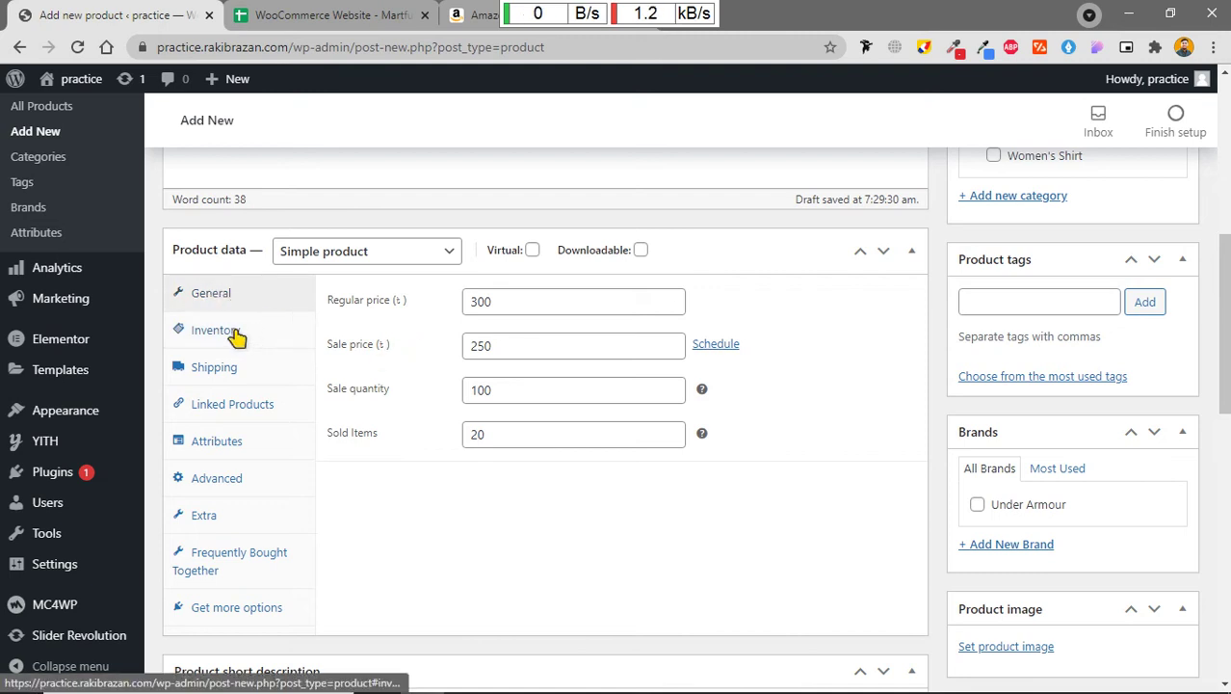
{"action": "left_click", "coordinate": [236, 334]}
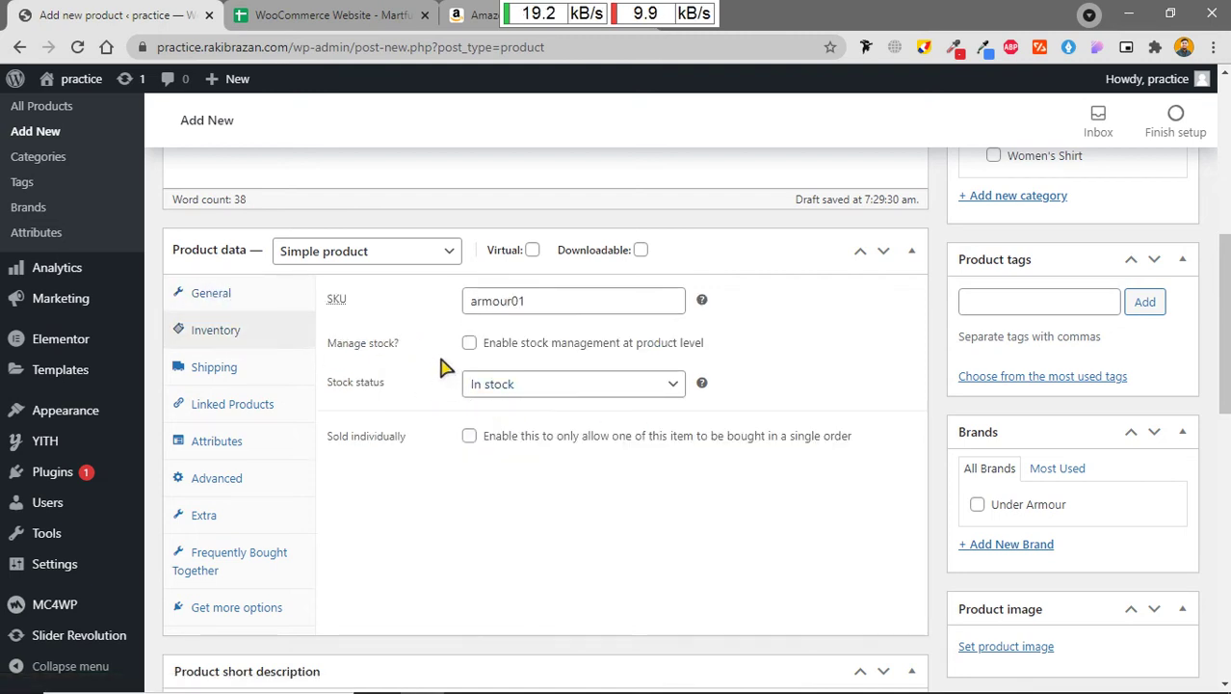
{"action": "left_click", "coordinate": [469, 344]}
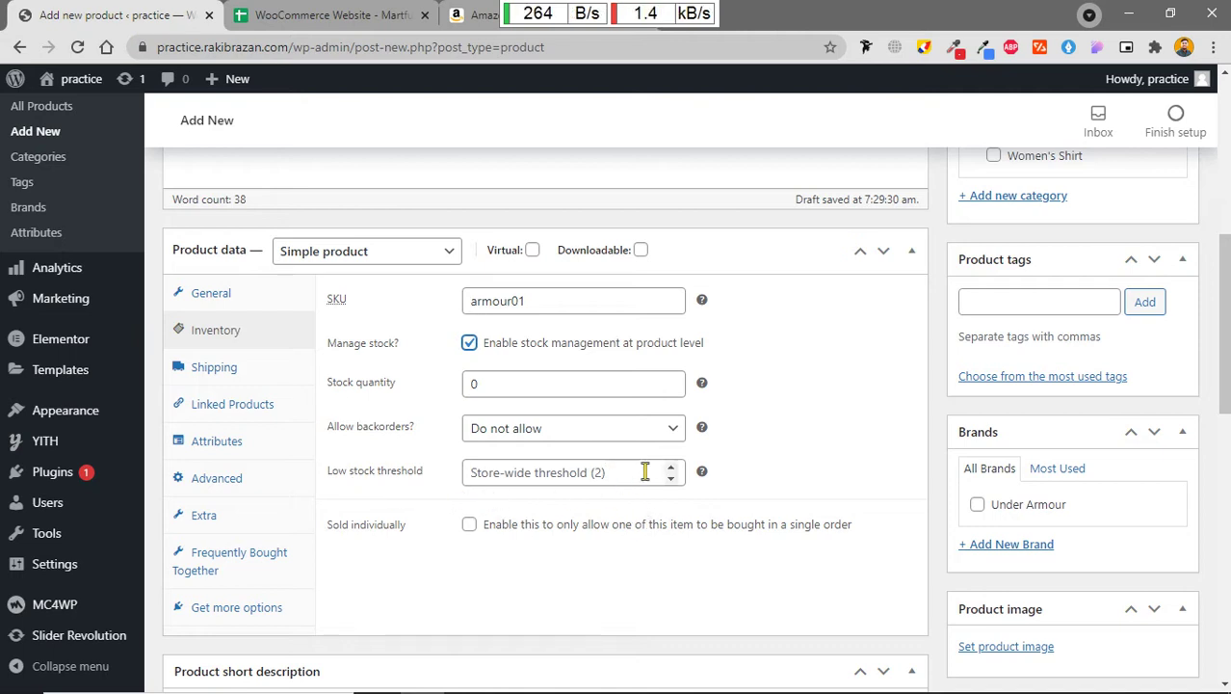
{"action": "left_click", "coordinate": [583, 470]}
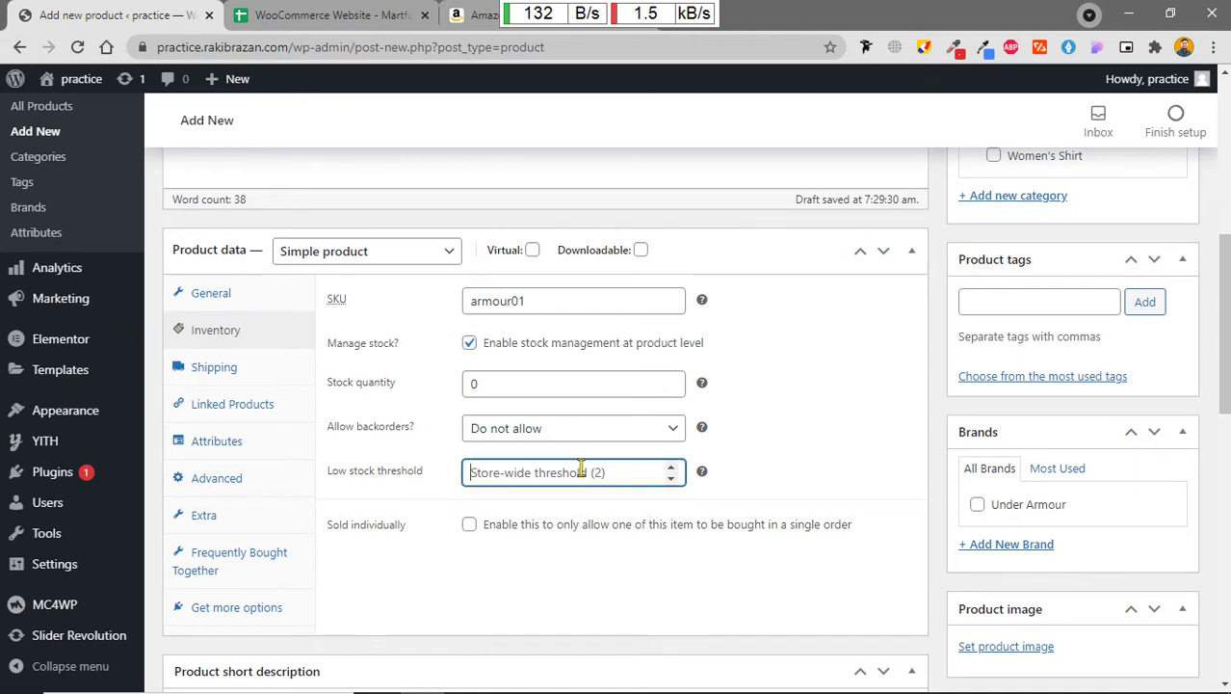
{"action": "type", "text": "5"}
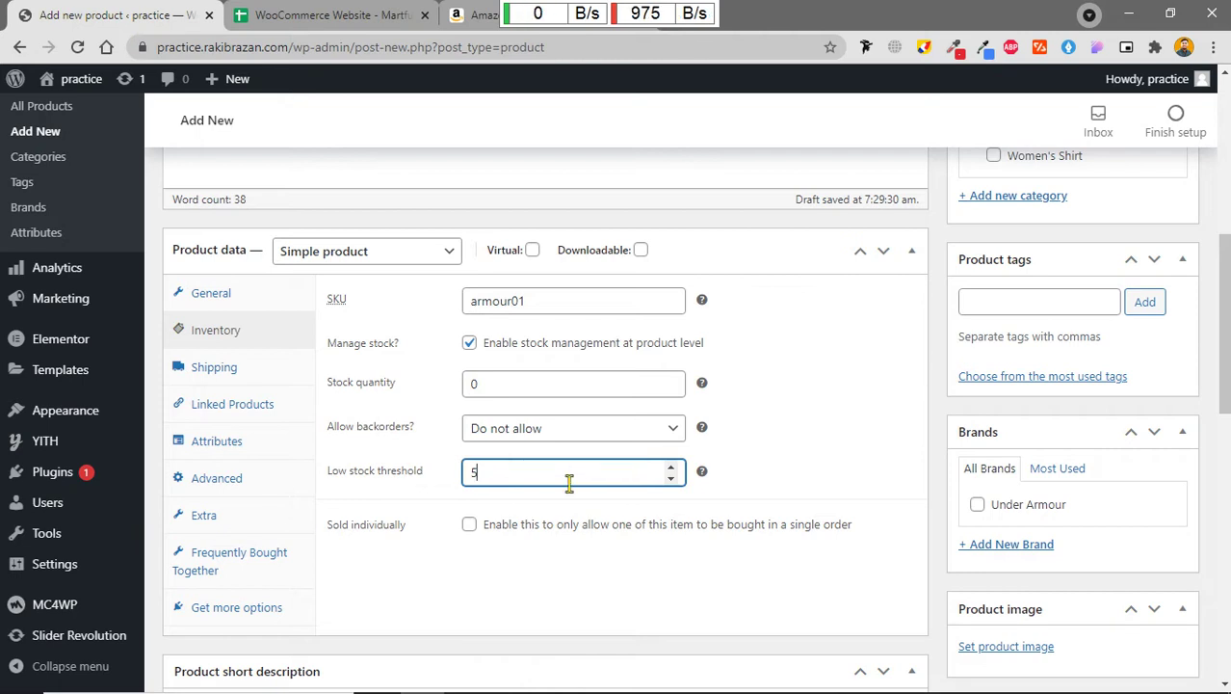
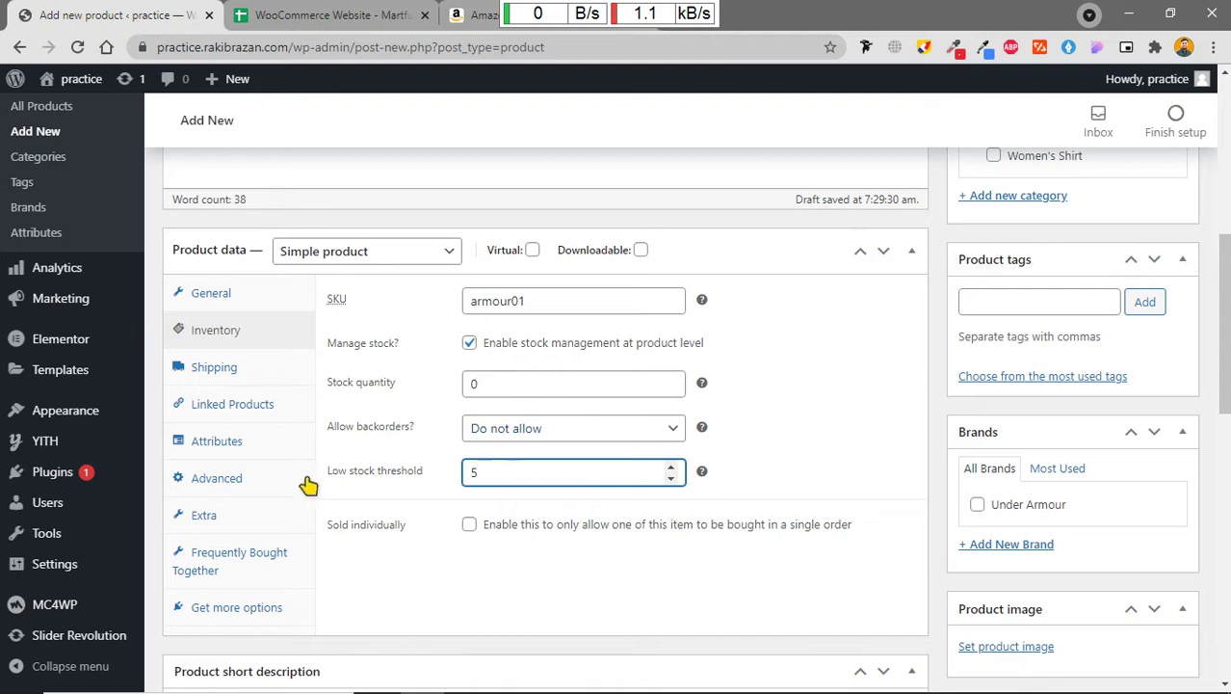
Step: Check the blank Shipping, Linked Products and Attributes sections, then bring up the instructions sheet
{"action": "left_click", "coordinate": [214, 372]}
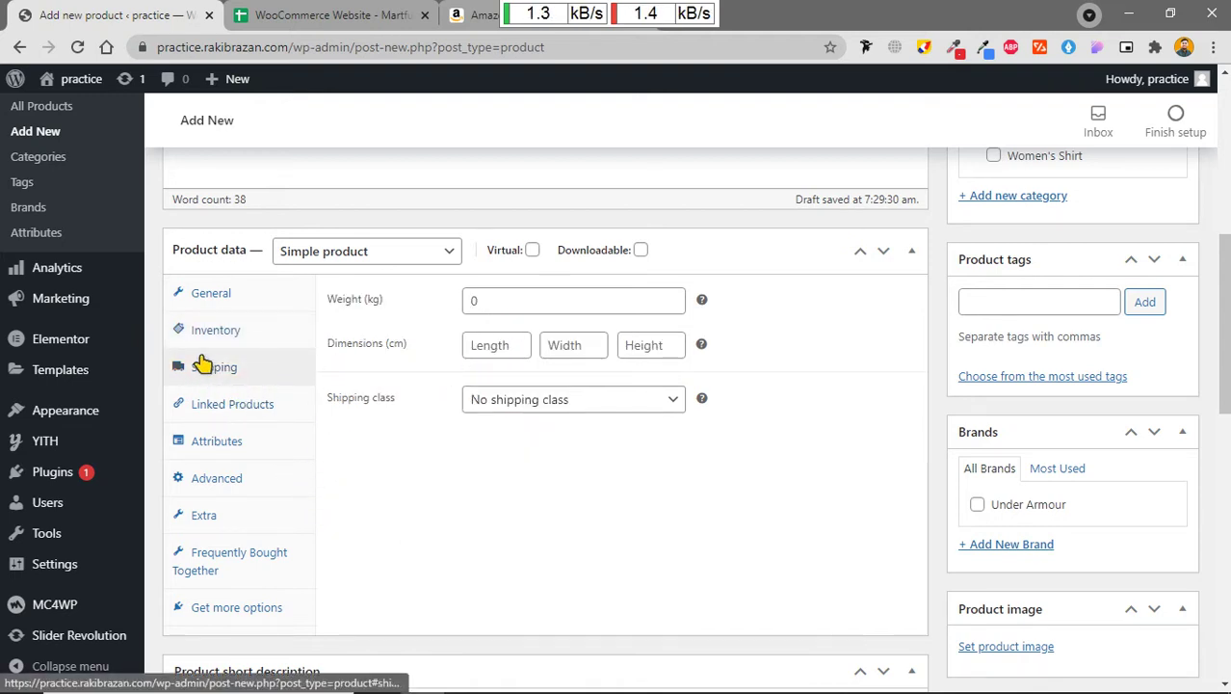
{"action": "left_click", "coordinate": [243, 404]}
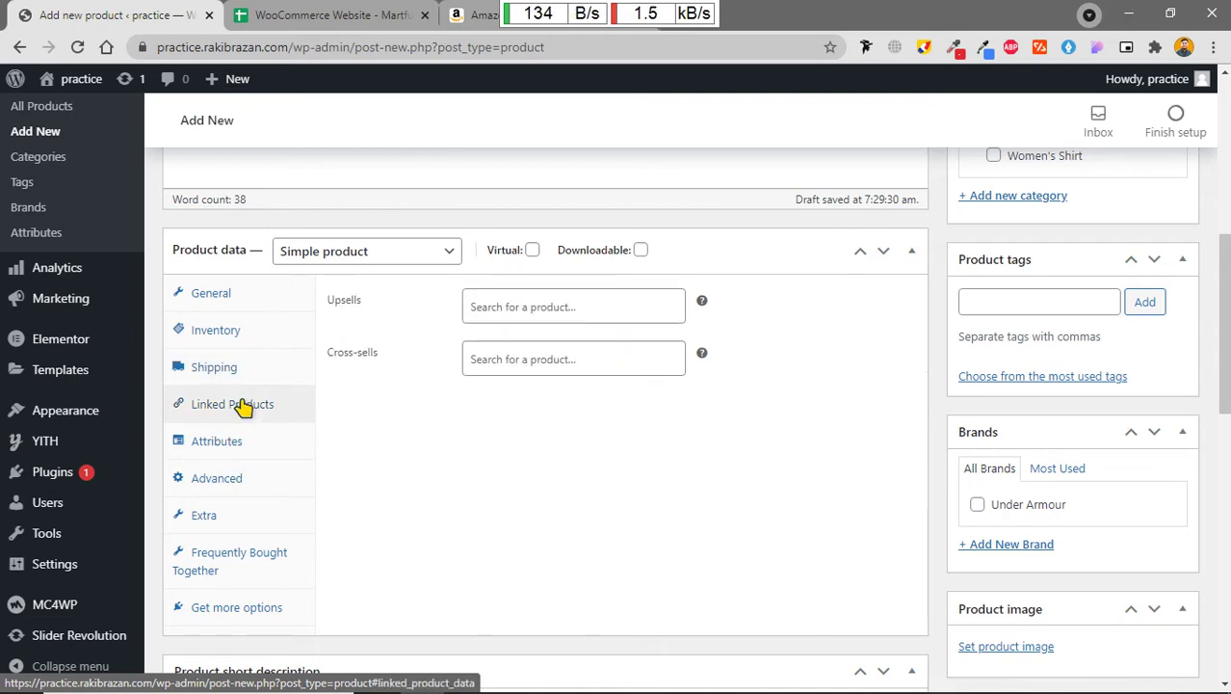
{"action": "left_click", "coordinate": [203, 441]}
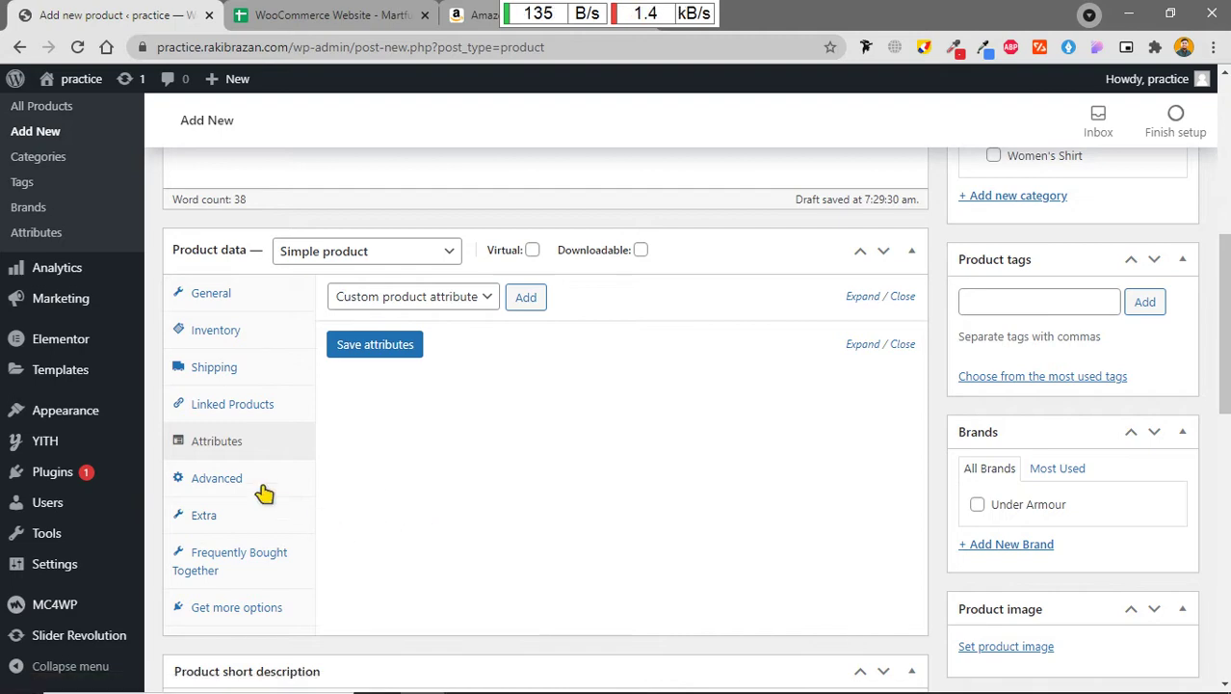
{"action": "left_click", "coordinate": [349, 15]}
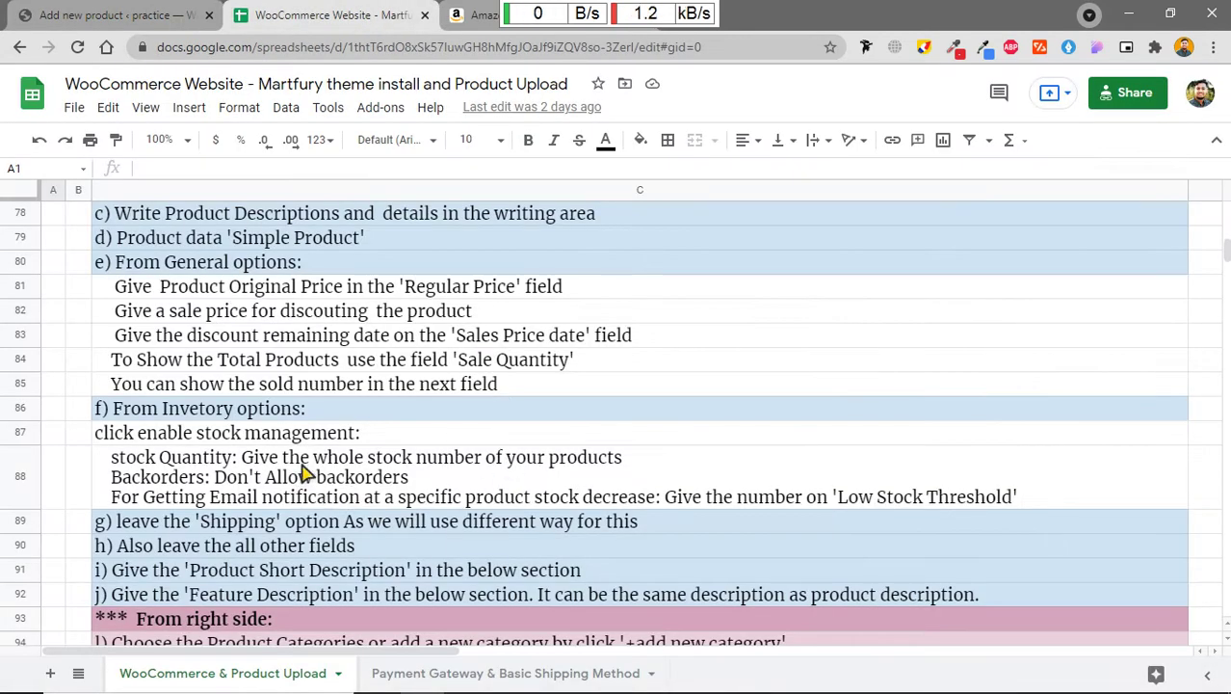
Step: Read the description steps in the sheet and return to the empty Product short description
{"action": "scroll", "coordinate": [304, 473], "scroll_direction": "down", "scroll_amount": 3}
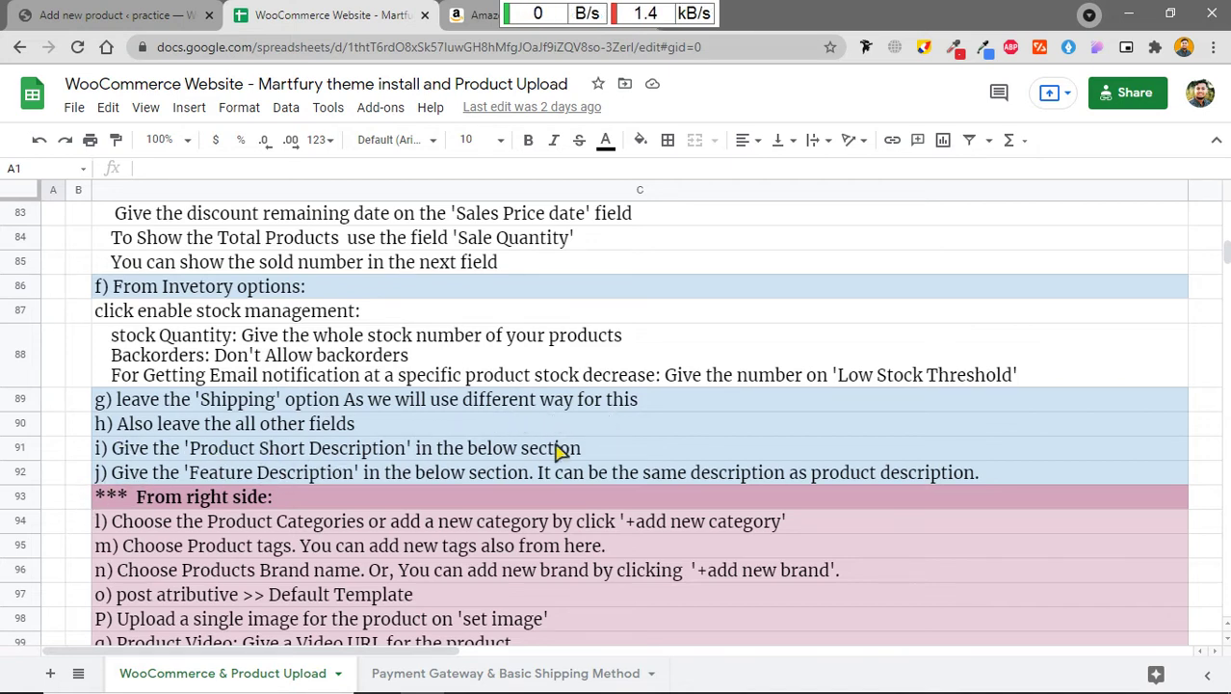
{"action": "left_click", "coordinate": [106, 15]}
{"action": "scroll", "coordinate": [385, 501], "scroll_direction": "down", "scroll_amount": 5}
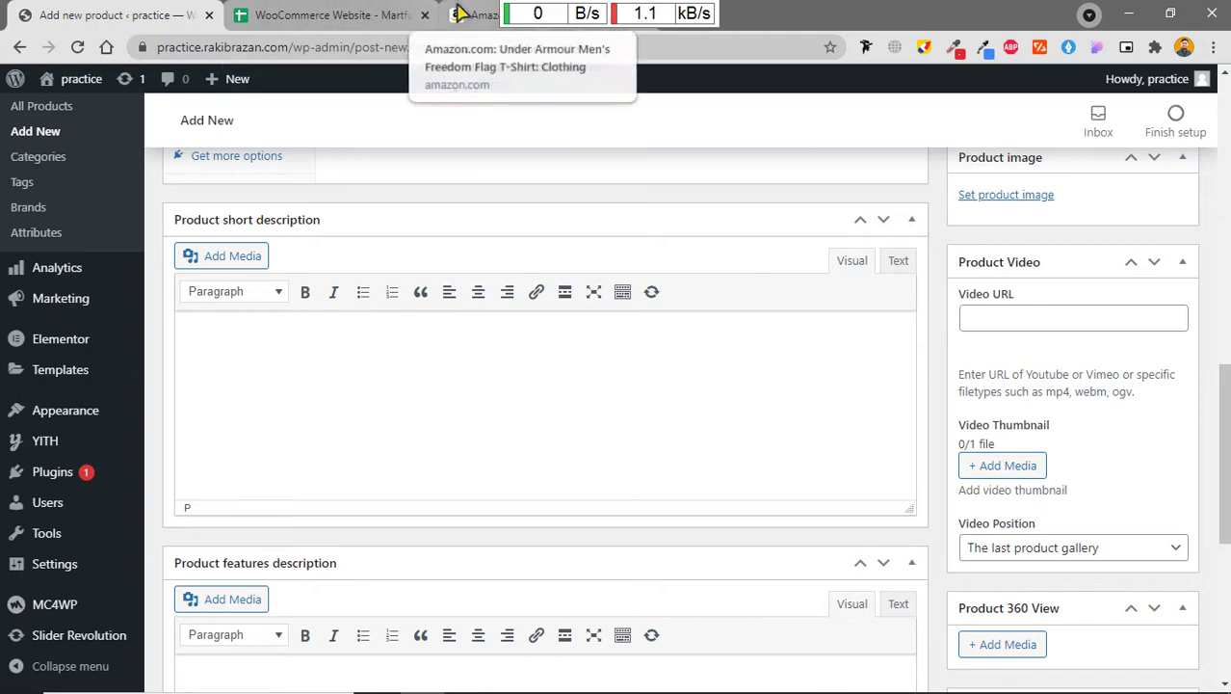
Step: Paste Amazon's six feature bullets, '100% Cotton' through the HeatGear/ColdGear line, into the short description
{"action": "left_click", "coordinate": [344, 17]}
{"action": "left_click", "coordinate": [487, 15]}
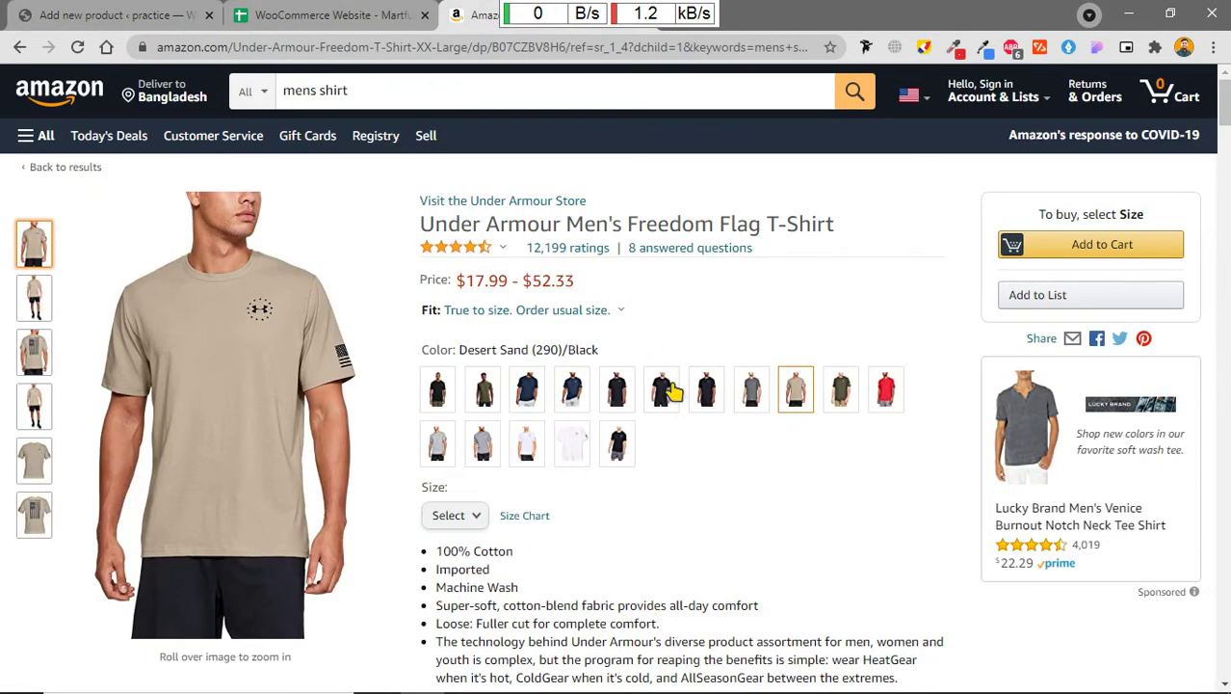
{"action": "scroll", "coordinate": [667, 391], "scroll_direction": "down", "scroll_amount": 3}
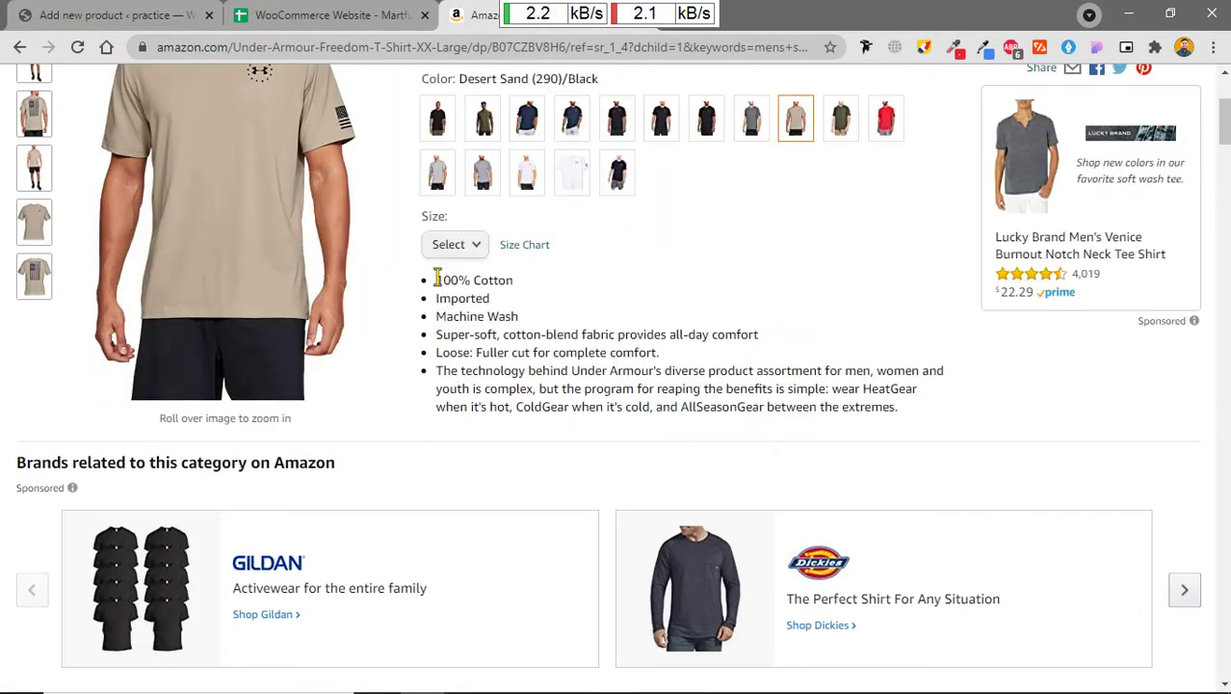
{"action": "left_click_drag", "start_coordinate": [437, 280], "coordinate": [917, 424]}
{"action": "key", "text": "ctrl+c"}
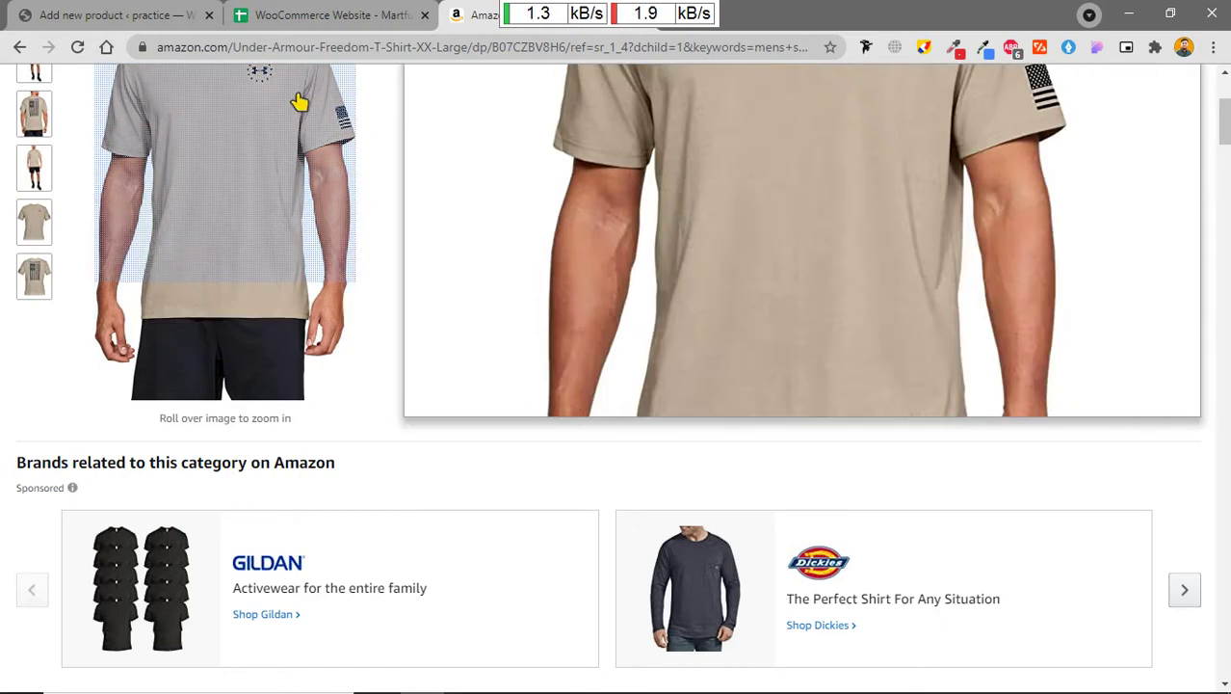
{"action": "left_click", "coordinate": [120, 14]}
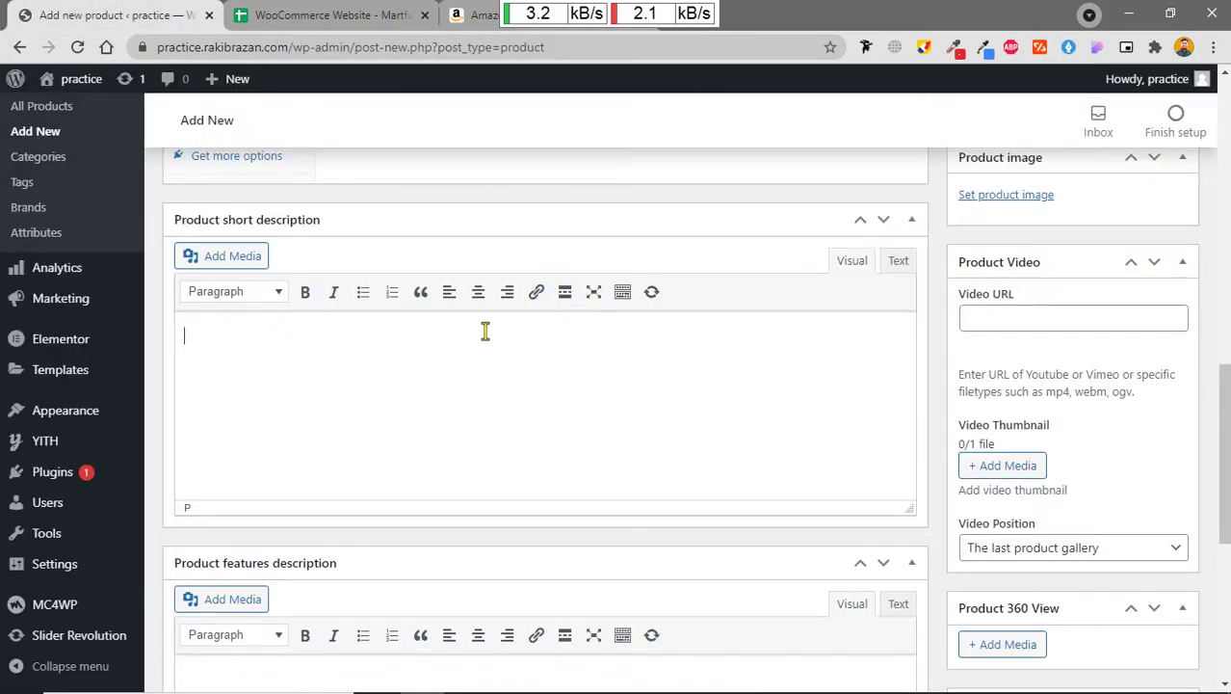
{"action": "key", "text": "ctrl+v"}
{"action": "scroll", "coordinate": [491, 416], "scroll_direction": "down", "scroll_amount": 1}
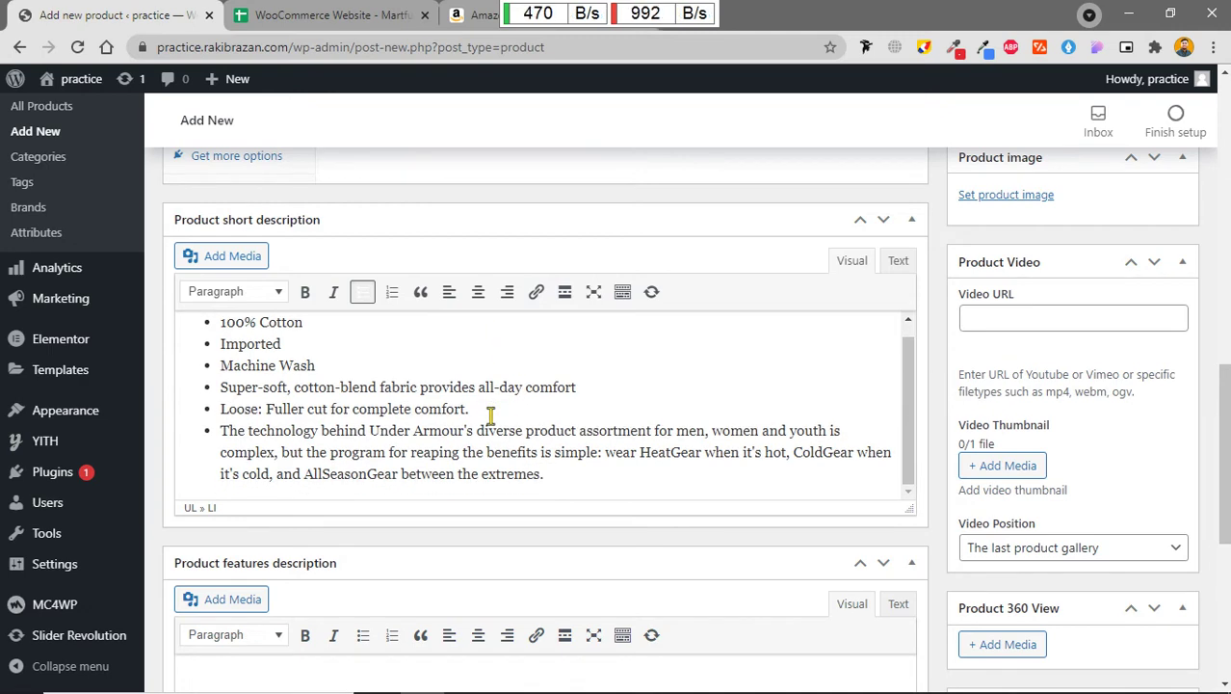
{"action": "scroll", "coordinate": [505, 452], "scroll_direction": "up", "scroll_amount": 1}
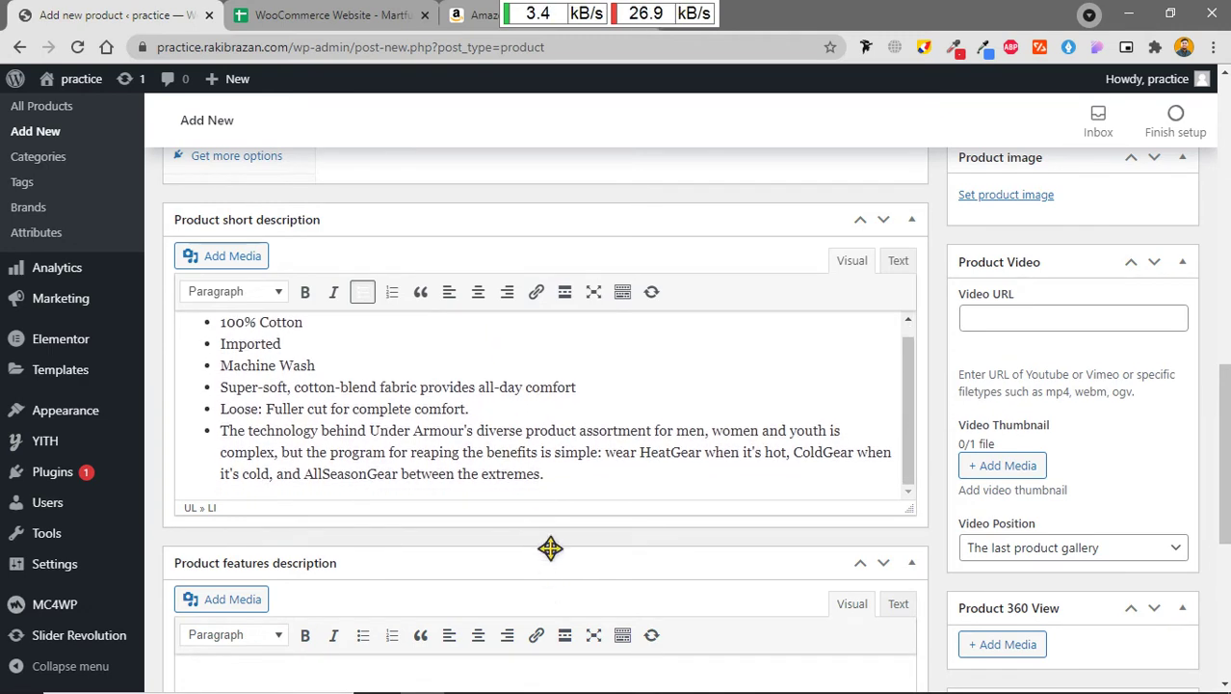
{"action": "scroll", "coordinate": [408, 472], "scroll_direction": "down", "scroll_amount": 5}
{"action": "scroll", "coordinate": [403, 402], "scroll_direction": "up", "scroll_amount": 2}
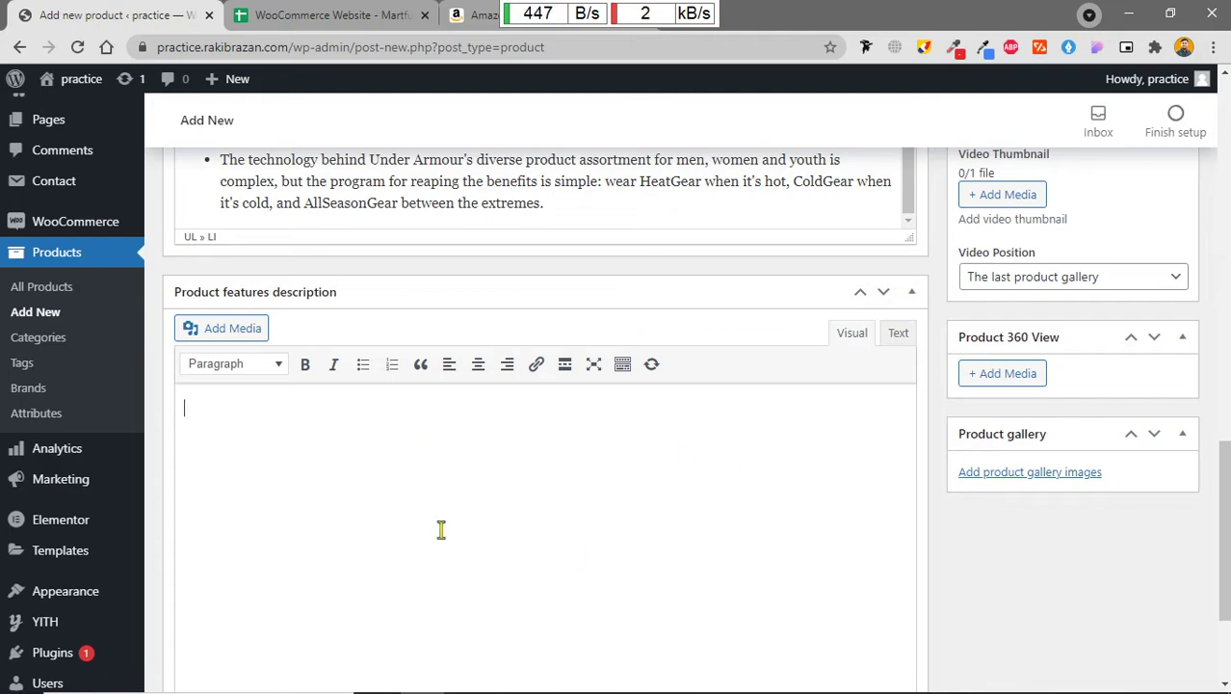
Step: Paste Amazon's 'Product description' heading and cotton-blend line into Product features description
{"action": "left_click", "coordinate": [482, 15]}
{"action": "scroll", "coordinate": [788, 557], "scroll_direction": "down", "scroll_amount": 13}
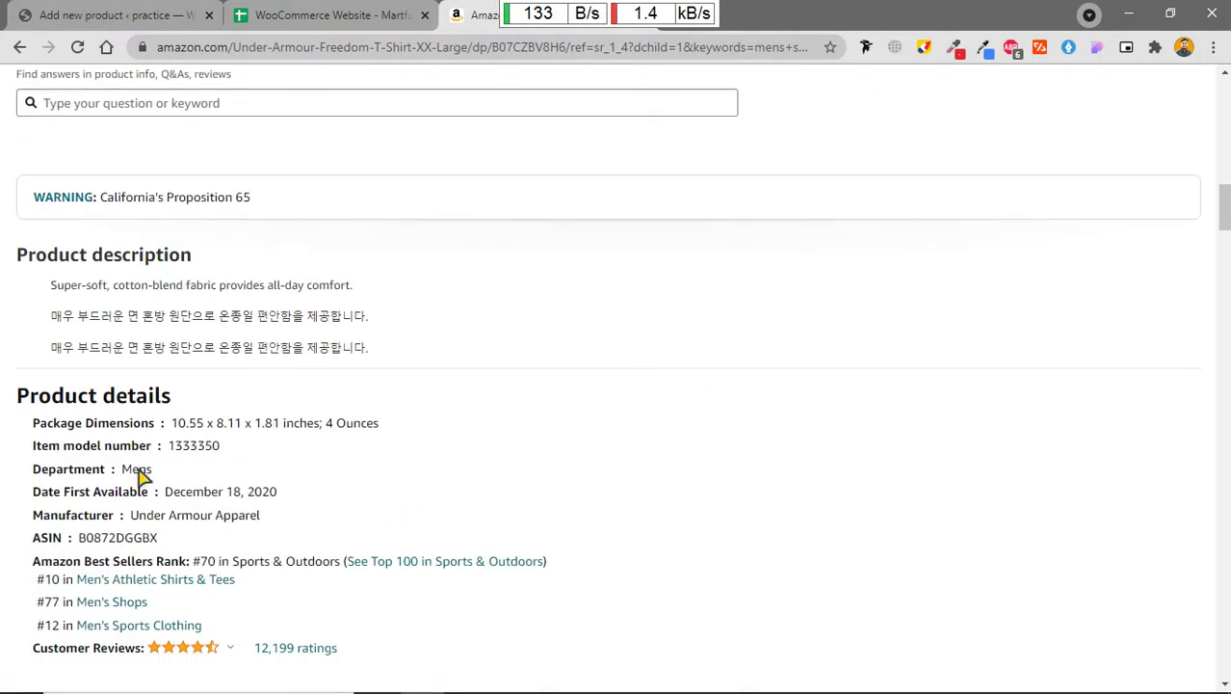
{"action": "scroll", "coordinate": [144, 424], "scroll_direction": "up", "scroll_amount": 2}
{"action": "left_click_drag", "start_coordinate": [17, 436], "coordinate": [374, 467]}
{"action": "key", "text": "ctrl+c"}
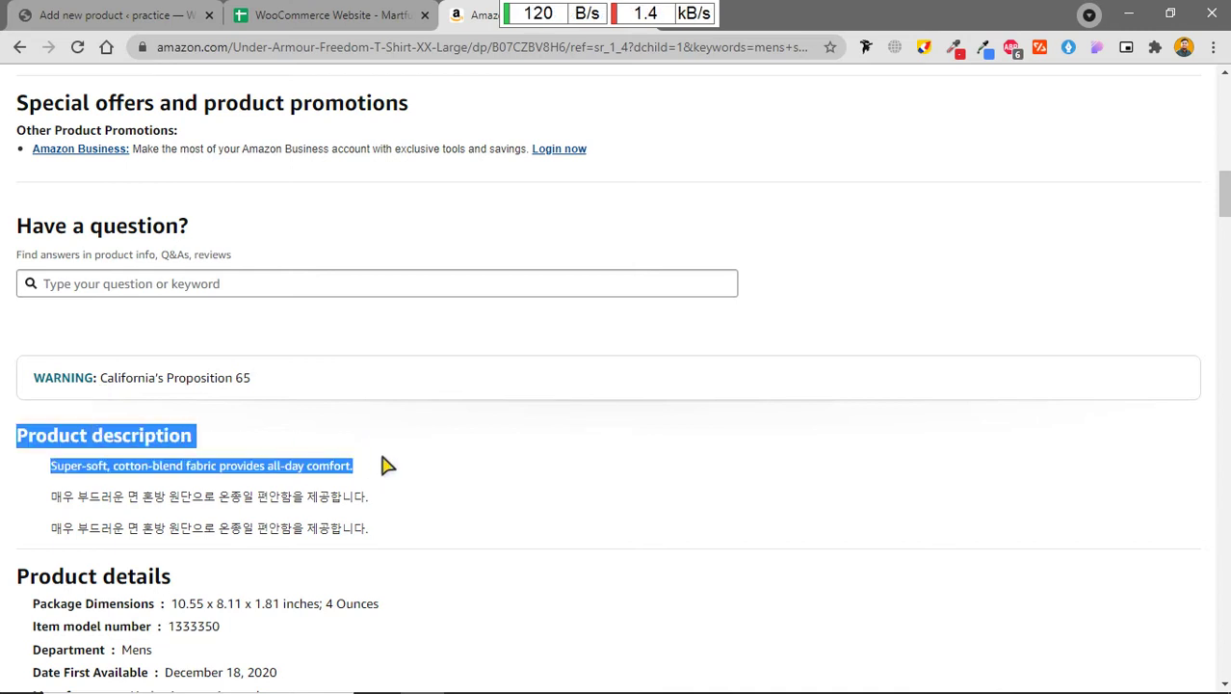
{"action": "left_click", "coordinate": [116, 15]}
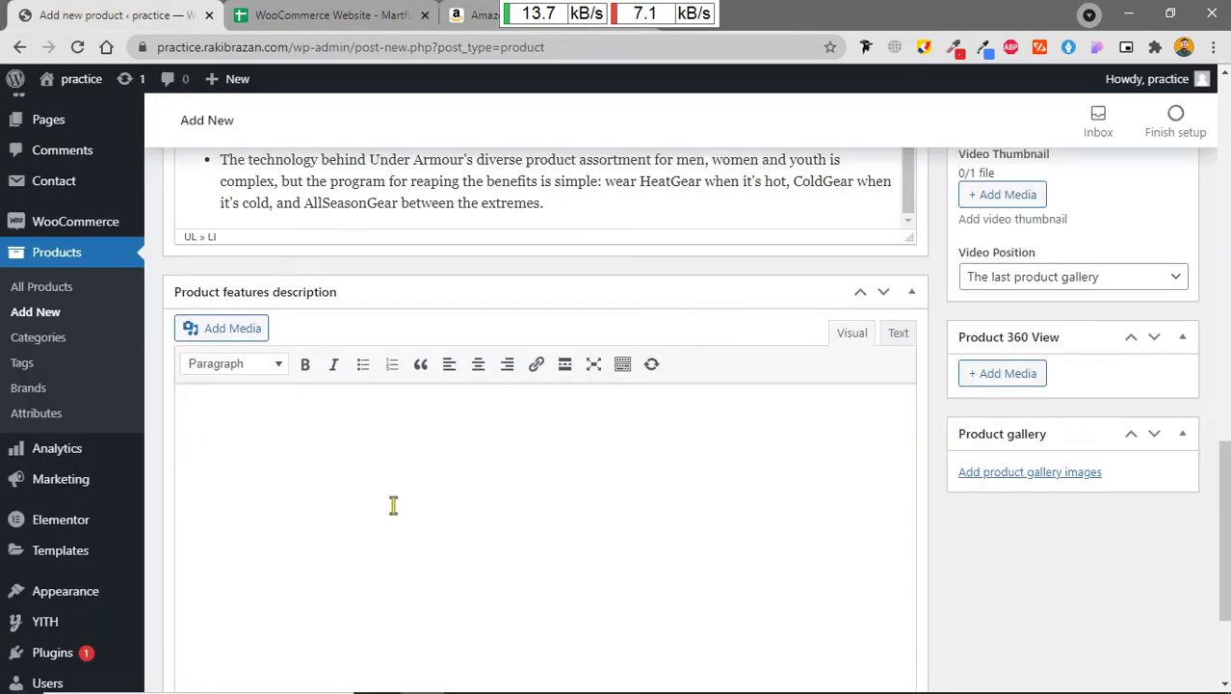
{"action": "left_click", "coordinate": [396, 495]}
{"action": "key", "text": "ctrl+v"}
{"action": "scroll", "coordinate": [488, 541], "scroll_direction": "down", "scroll_amount": 2}
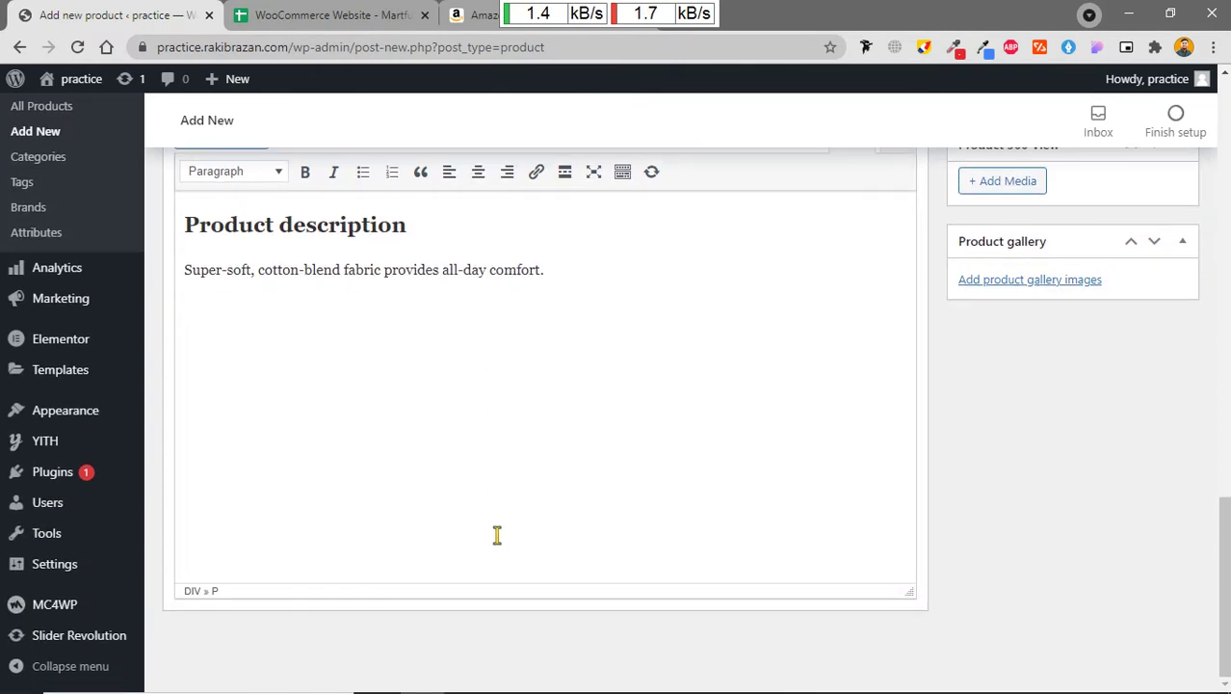
{"action": "scroll", "coordinate": [542, 527], "scroll_direction": "up", "scroll_amount": 5}
{"action": "left_click", "coordinate": [328, 16]}
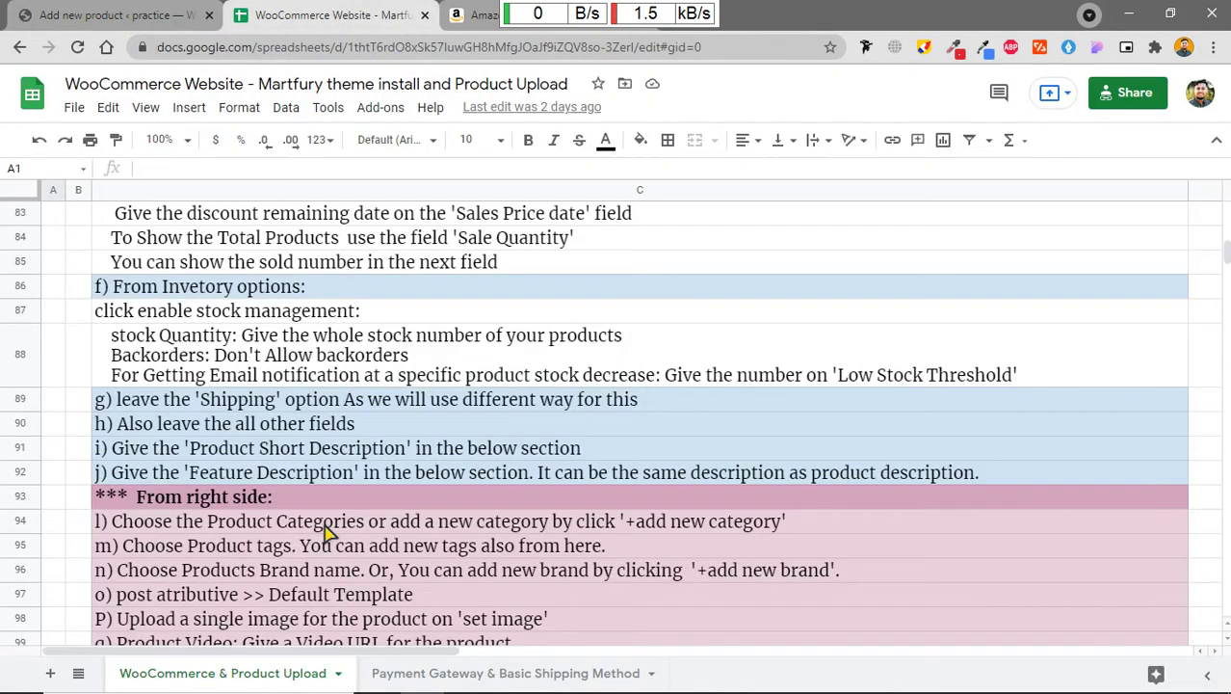
Step: Read the sheet's right-side steps for categories, tags and images, then return to the product page
{"action": "scroll", "coordinate": [362, 494], "scroll_direction": "down", "scroll_amount": 3}
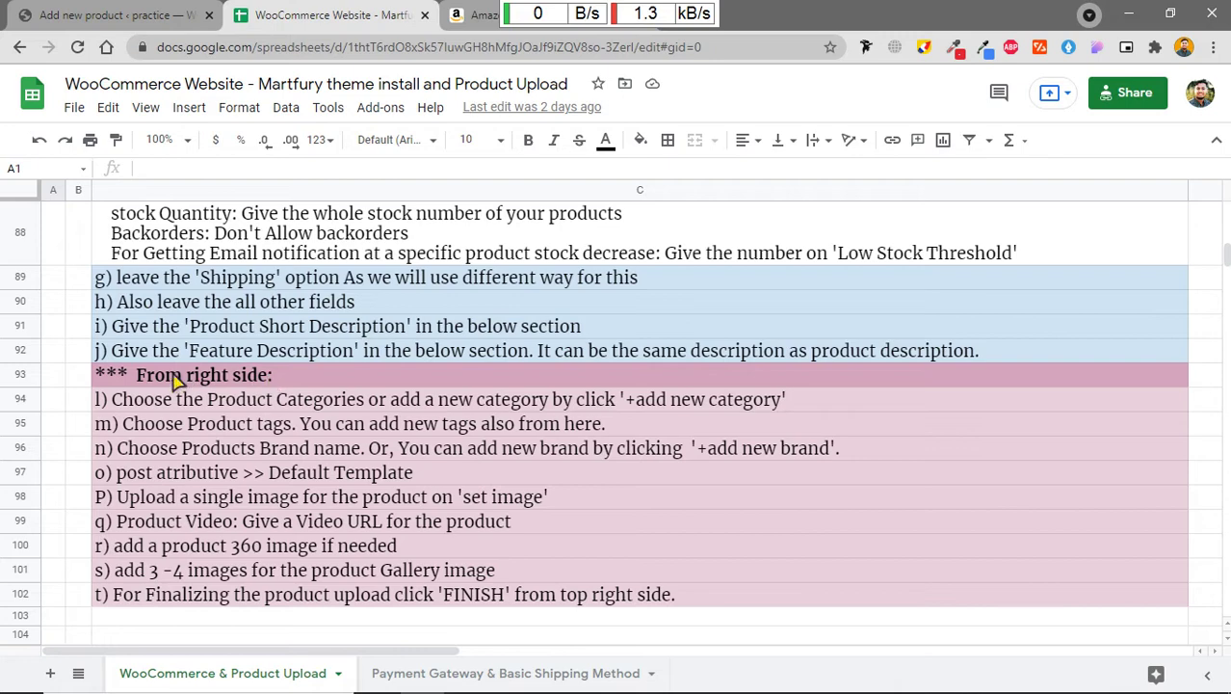
{"action": "scroll", "coordinate": [253, 413], "scroll_direction": "down", "scroll_amount": 1}
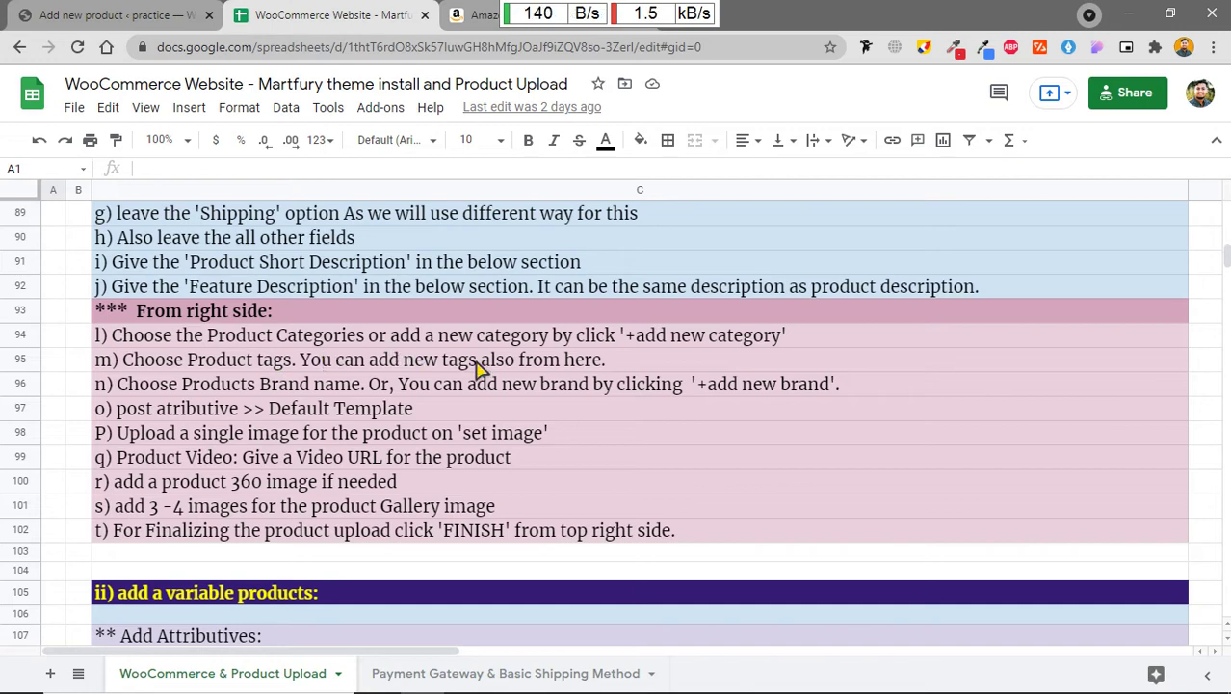
{"action": "left_click", "coordinate": [173, 13]}
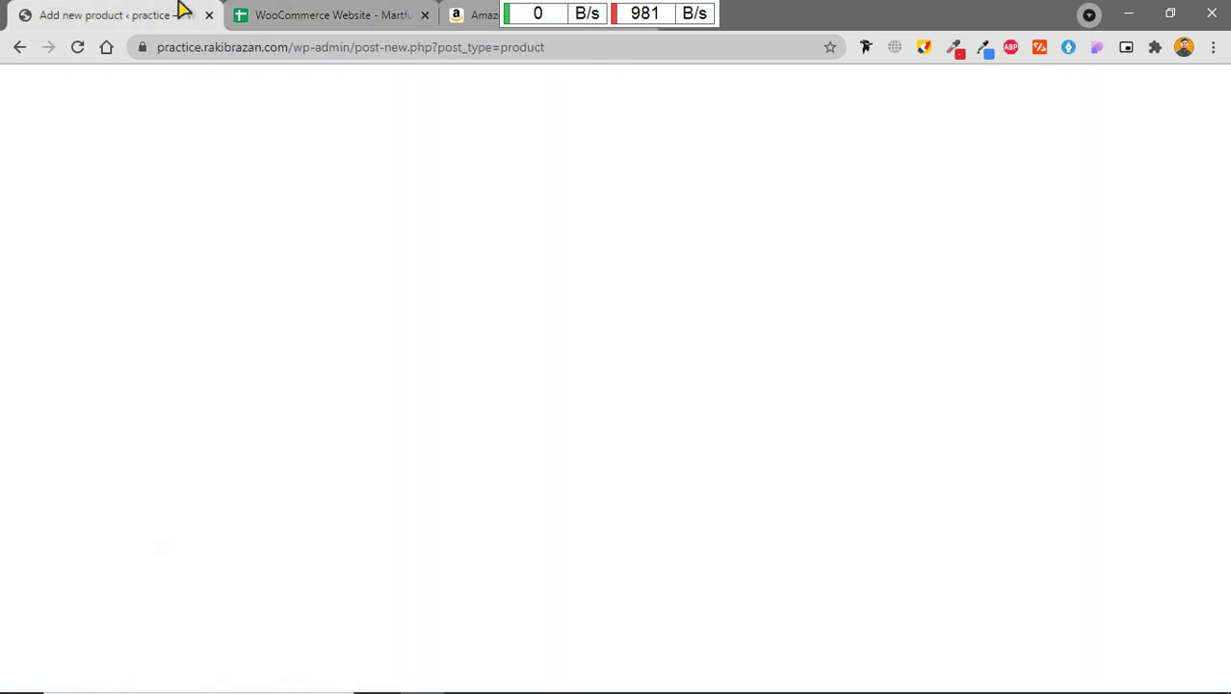
Step: Tick the Men's Collection and Men's Shirt product categories
{"action": "scroll", "coordinate": [1150, 433], "scroll_direction": "up", "scroll_amount": 5}
{"action": "scroll", "coordinate": [1149, 484], "scroll_direction": "up", "scroll_amount": 5}
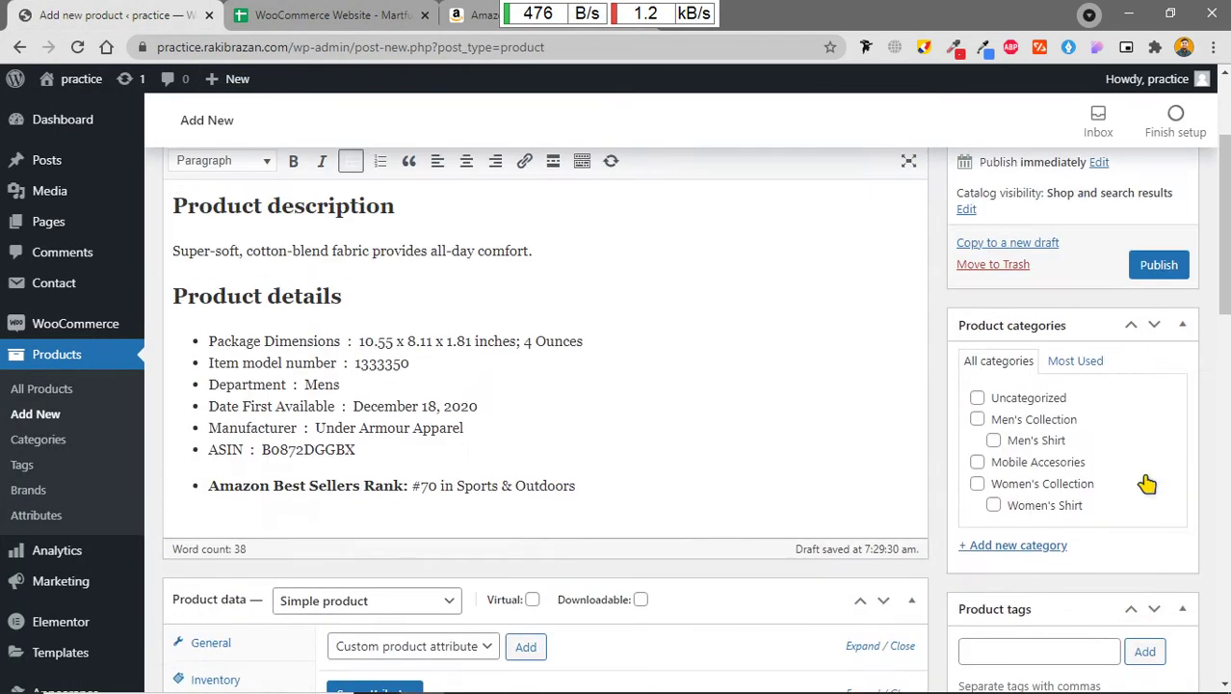
{"action": "scroll", "coordinate": [740, 544], "scroll_direction": "down", "scroll_amount": 2}
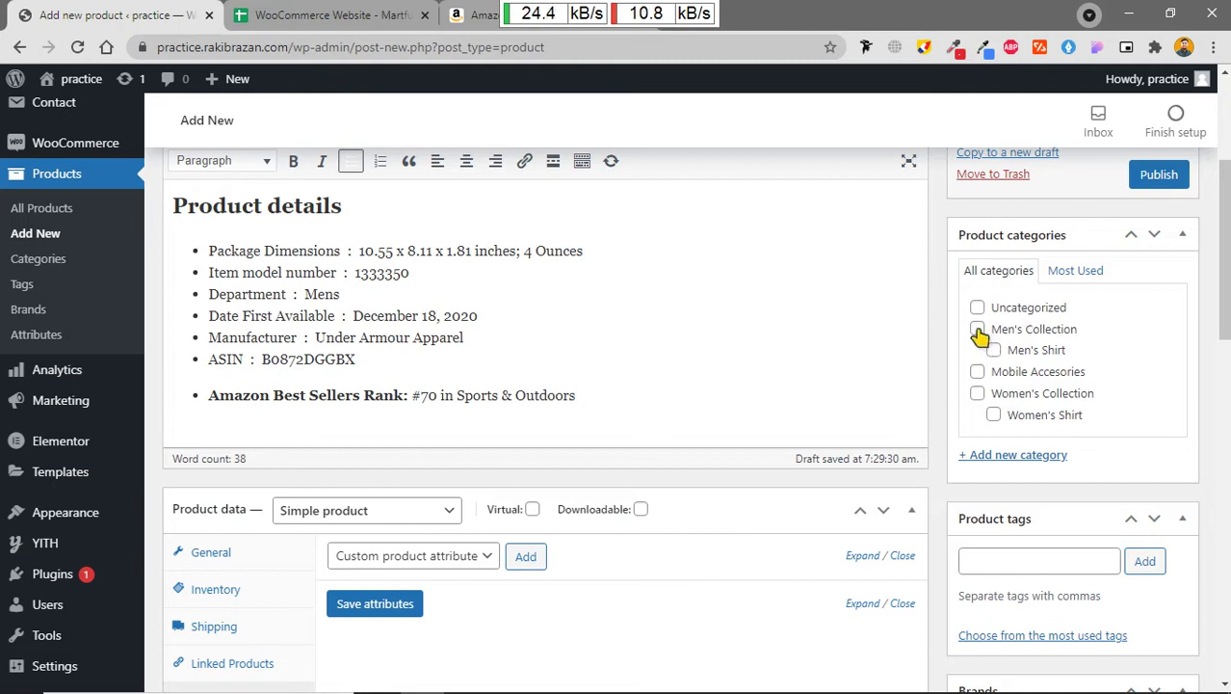
{"action": "left_click", "coordinate": [978, 331]}
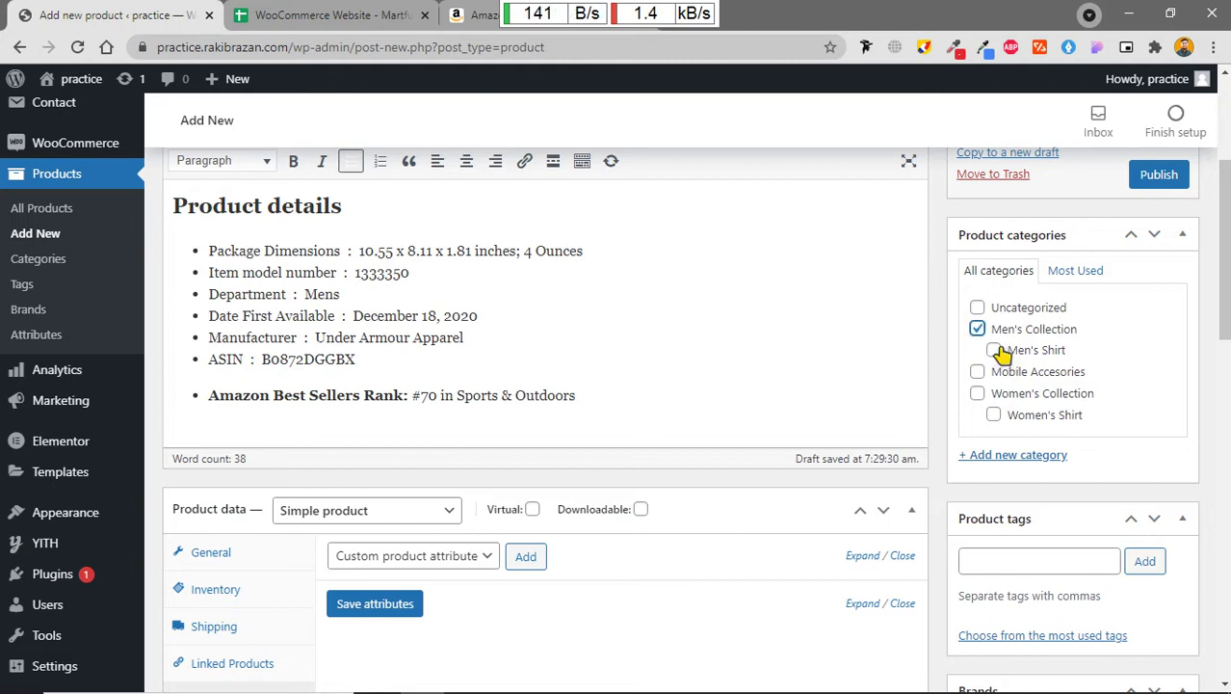
{"action": "left_click", "coordinate": [993, 351]}
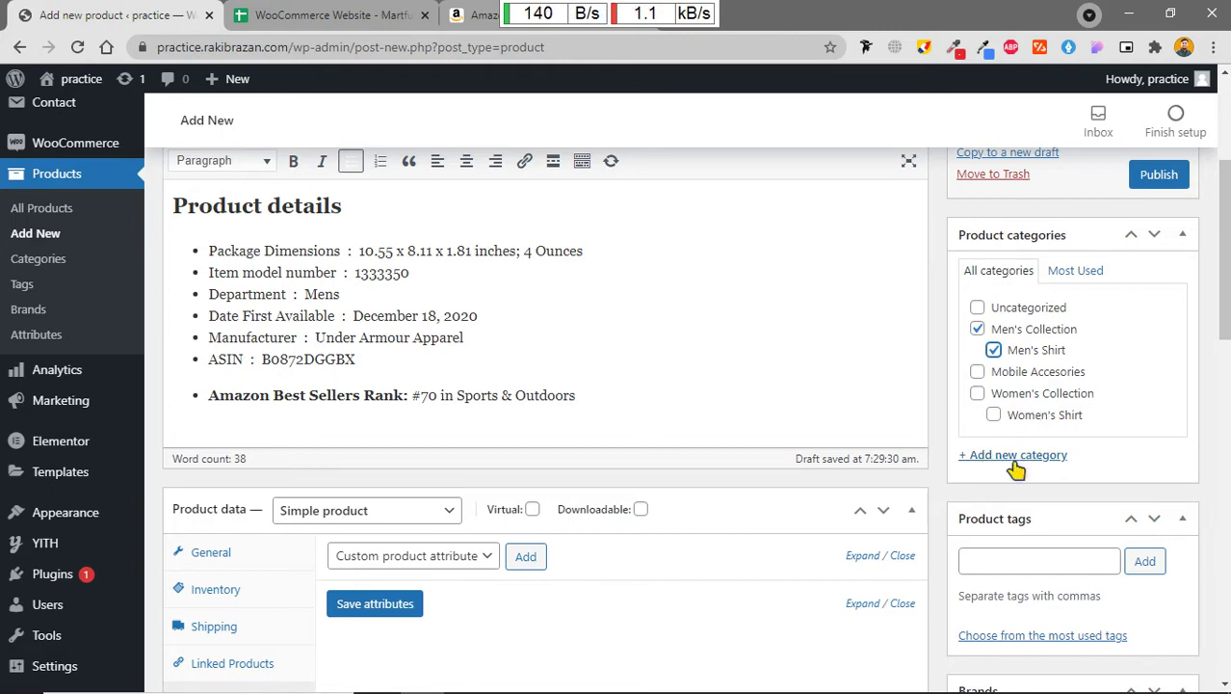
{"action": "scroll", "coordinate": [1076, 483], "scroll_direction": "down", "scroll_amount": 1}
{"action": "scroll", "coordinate": [1077, 483], "scroll_direction": "down", "scroll_amount": 2}
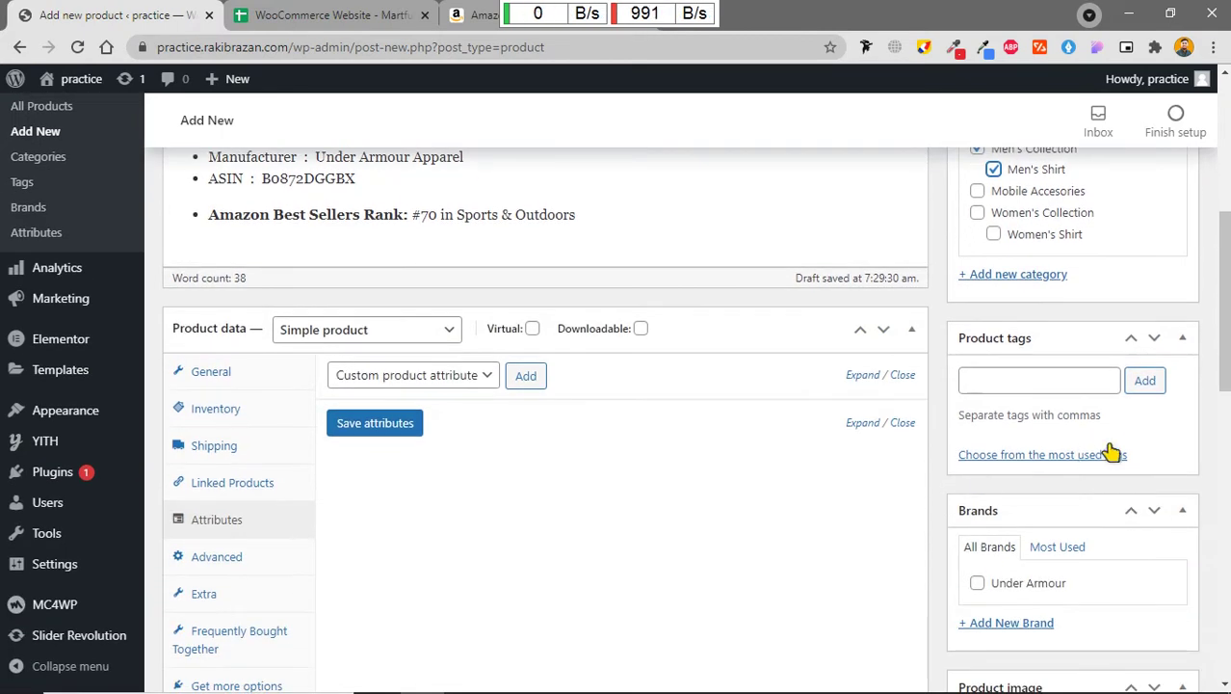
Step: Add the product tags 'Men's Shirt' and 'shirt'
{"action": "left_click", "coordinate": [1033, 383]}
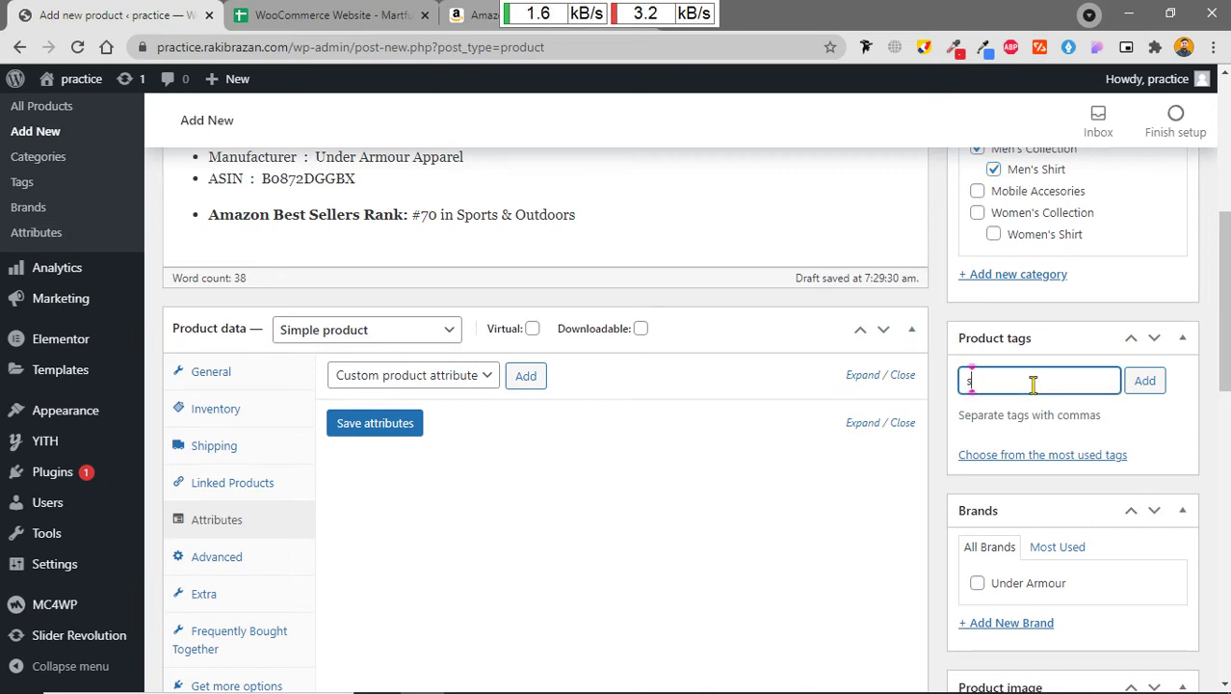
{"action": "type", "text": "shirt"}
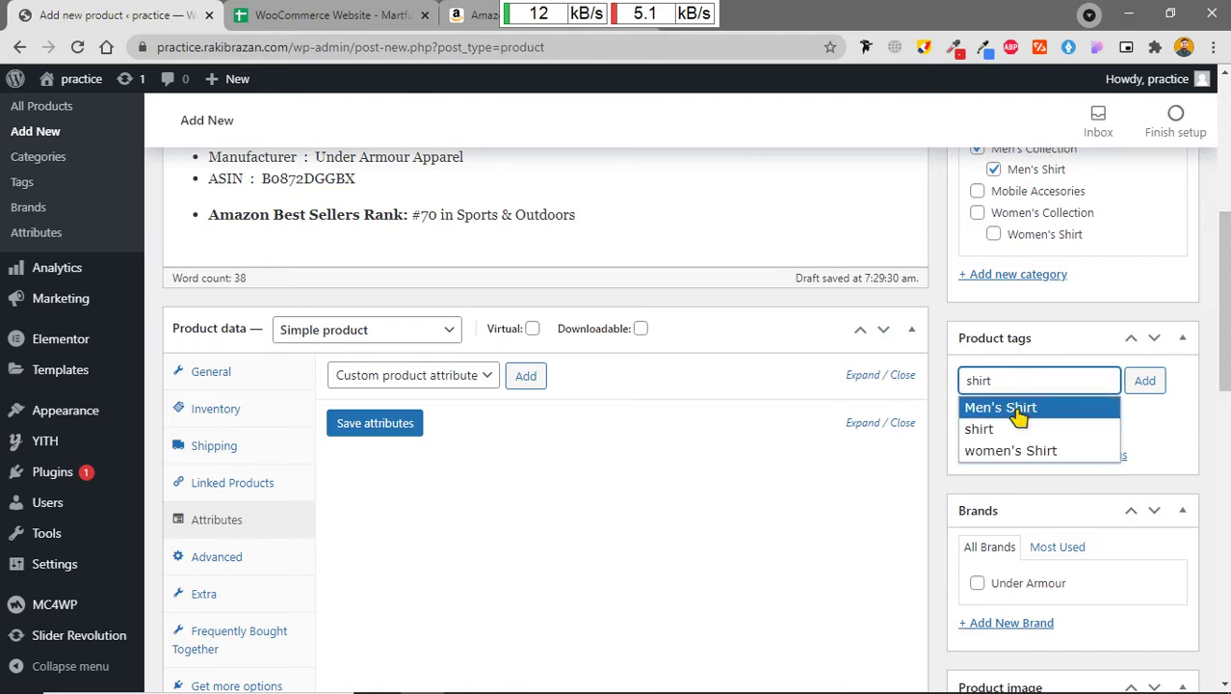
{"action": "left_click", "coordinate": [1012, 408]}
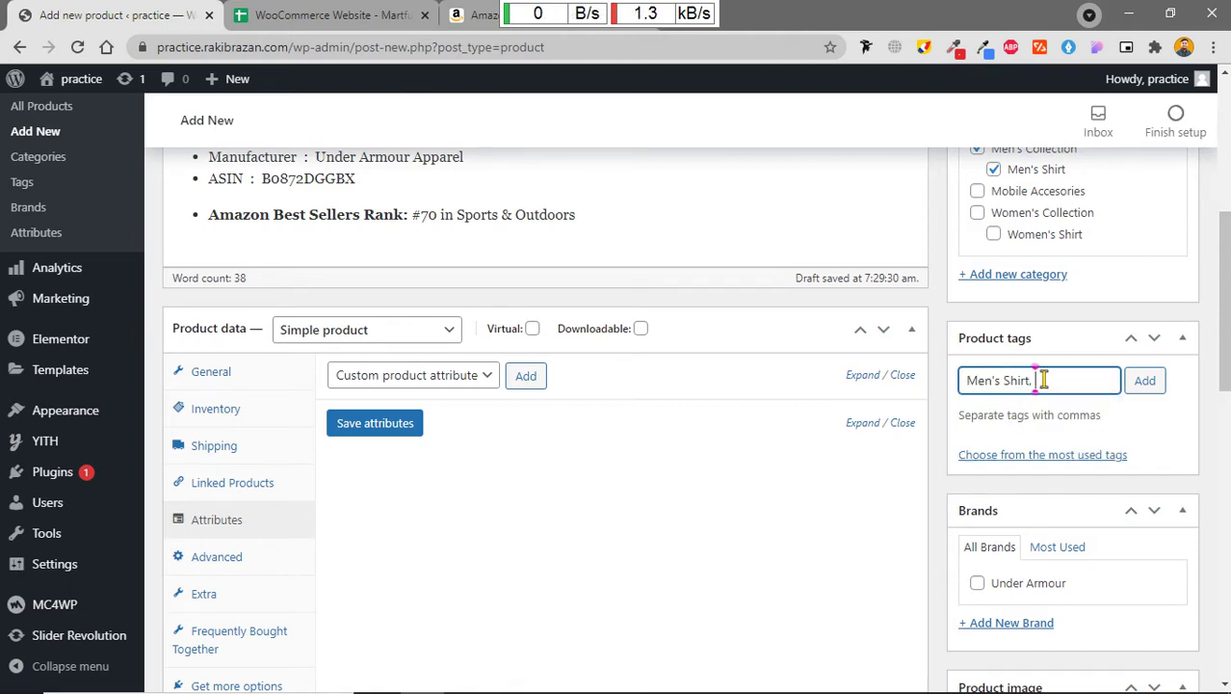
{"action": "type", "text": "shirt"}
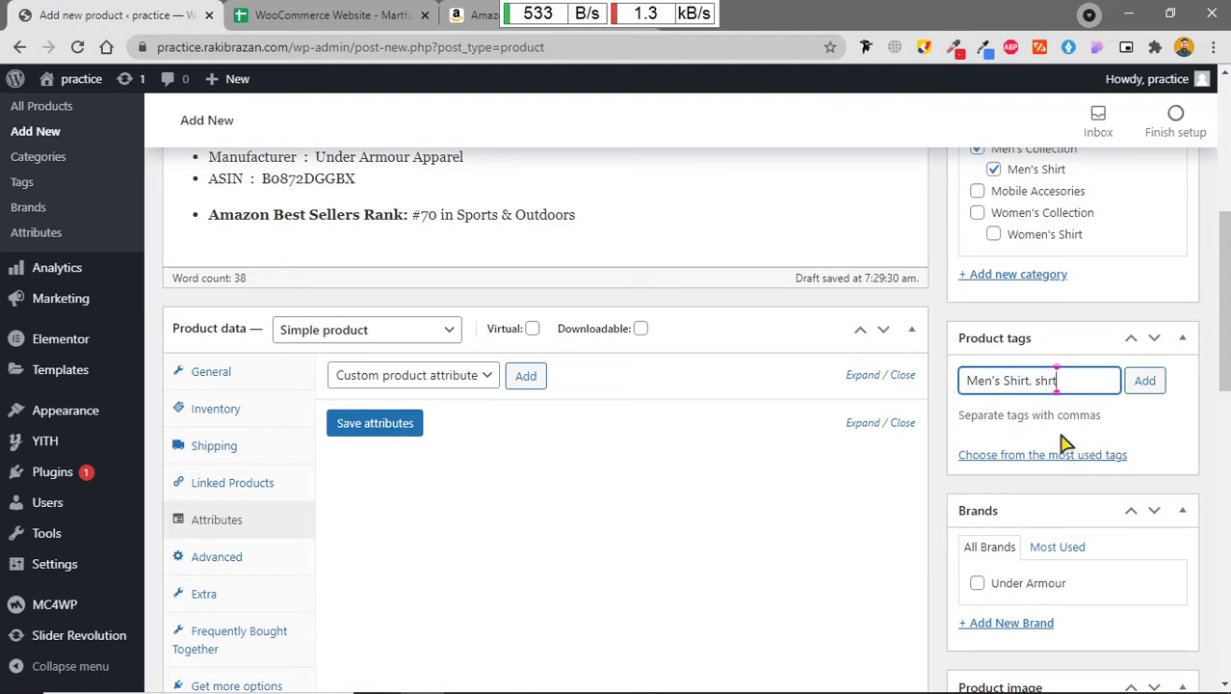
{"action": "key", "text": "BackSpace"}
{"action": "key", "text": "BackSpace"}
{"action": "type", "text": "irt"}
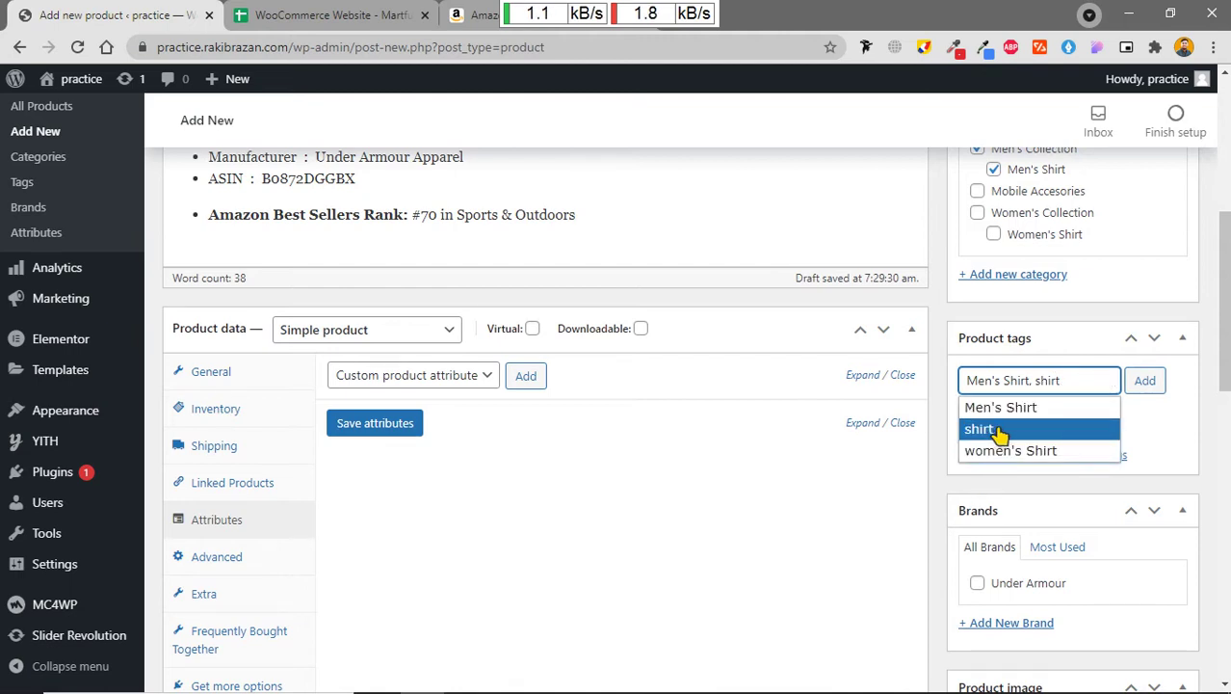
{"action": "left_click", "coordinate": [1002, 429]}
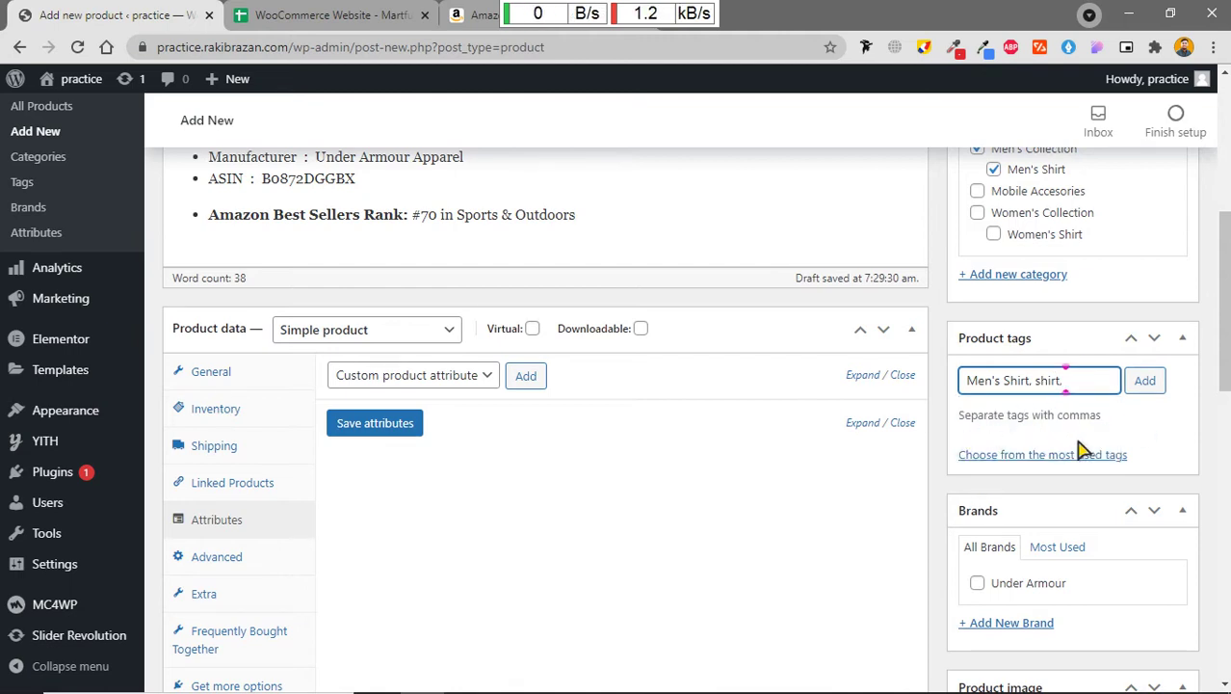
{"action": "left_click", "coordinate": [1145, 381]}
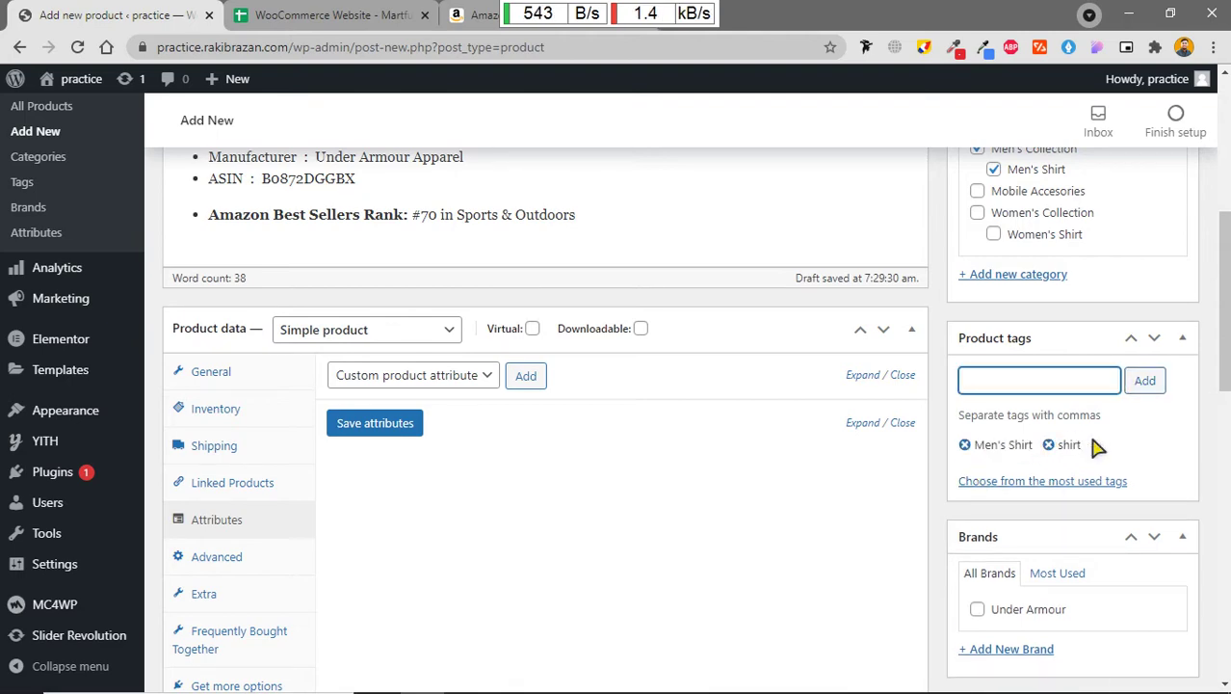
Step: Assign the Under Armour brand to the product
{"action": "scroll", "coordinate": [1118, 444], "scroll_direction": "down", "scroll_amount": 2}
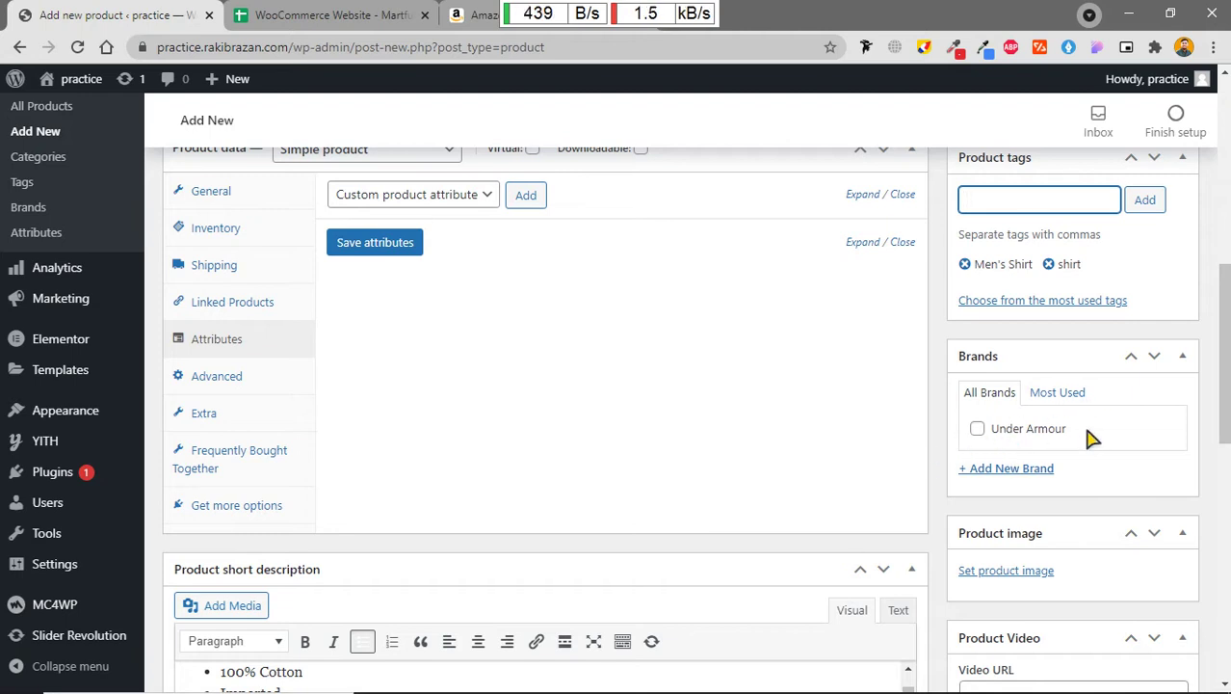
{"action": "scroll", "coordinate": [992, 424], "scroll_direction": "down", "scroll_amount": 1}
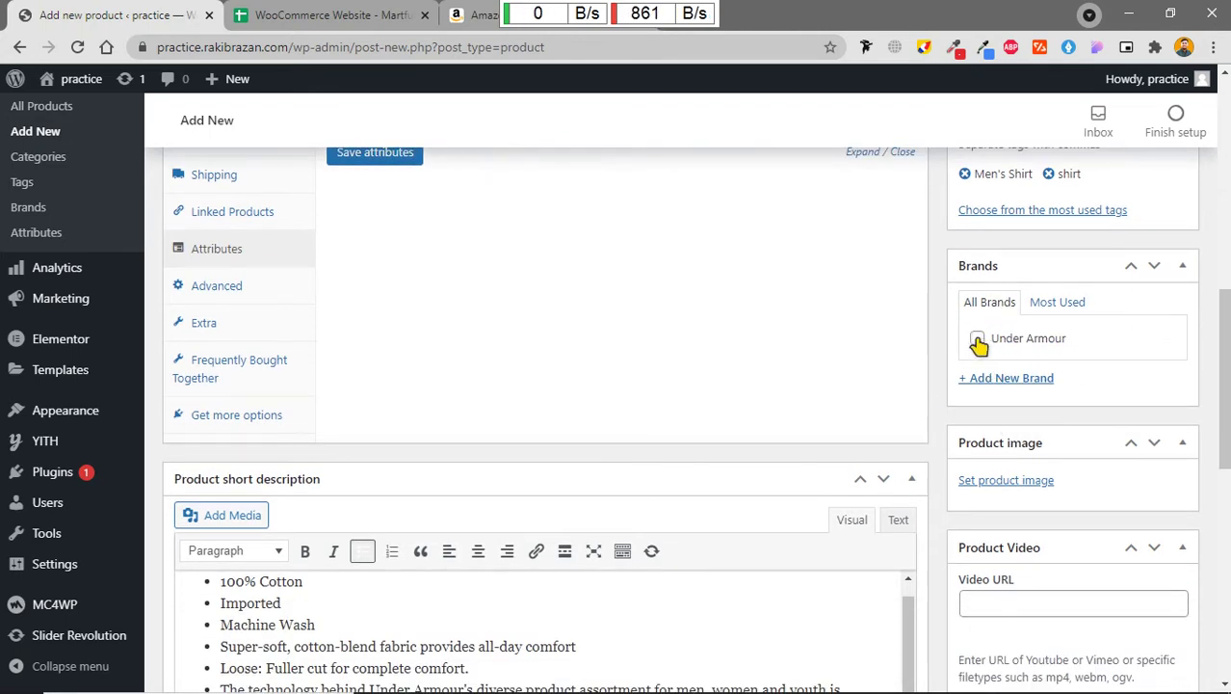
{"action": "left_click", "coordinate": [978, 339]}
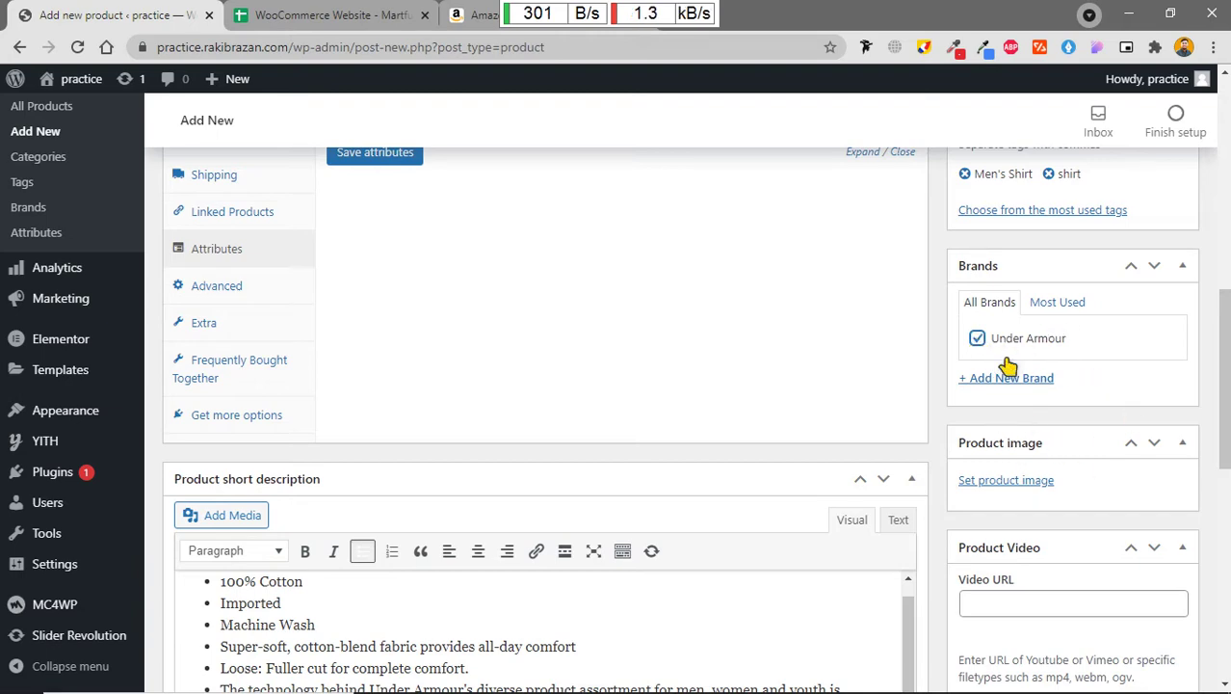
{"action": "scroll", "coordinate": [1103, 432], "scroll_direction": "down", "scroll_amount": 2}
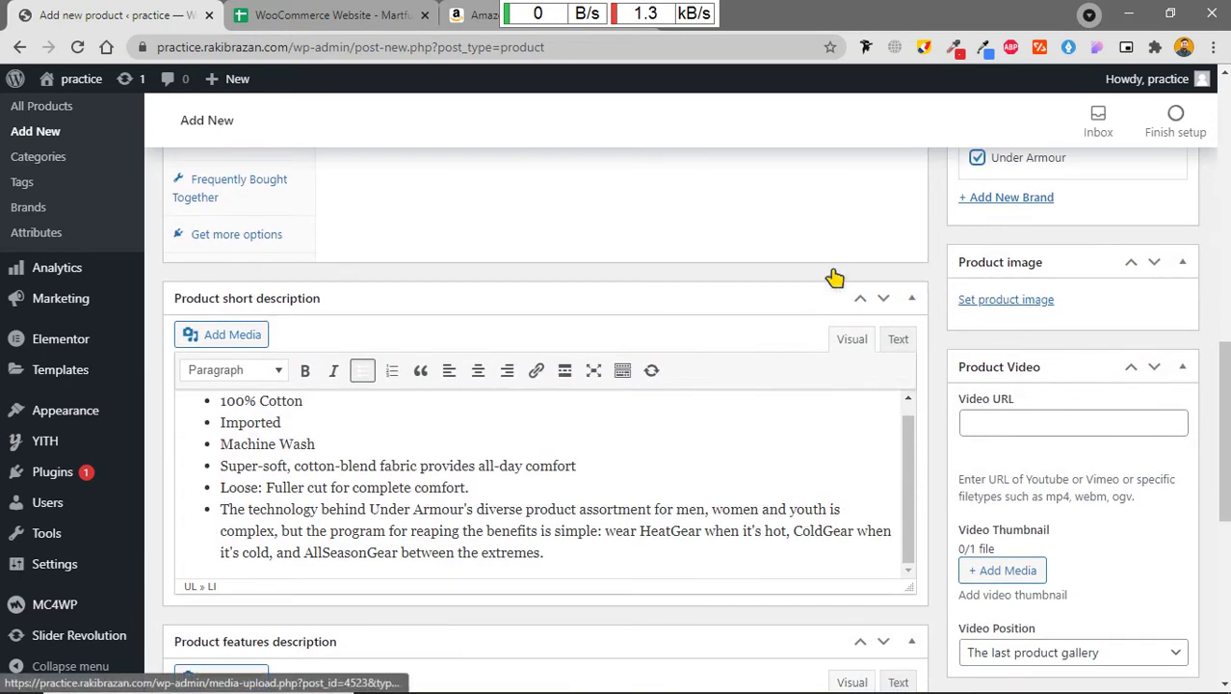
Step: Capture a 337x512 region screenshot of the Amazon shirt's main front-view photo with Greenshot
{"action": "left_click", "coordinate": [479, 15]}
{"action": "scroll", "coordinate": [734, 393], "scroll_direction": "up", "scroll_amount": 15}
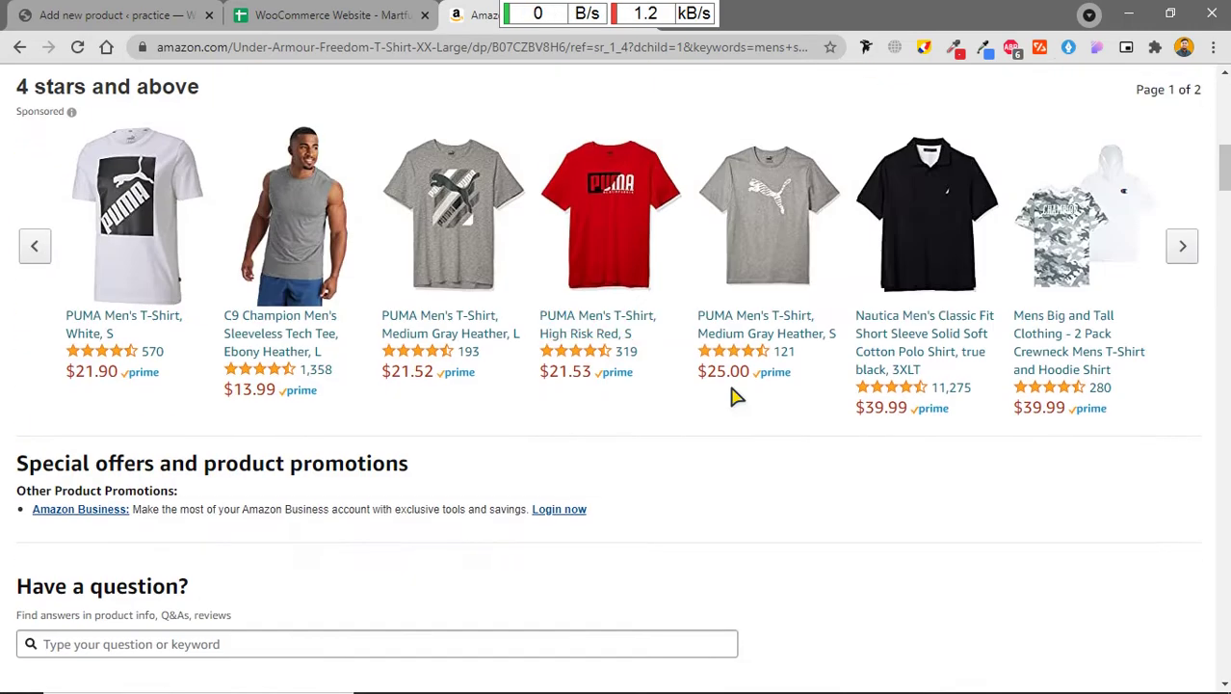
{"action": "scroll", "coordinate": [789, 428], "scroll_direction": "down", "scroll_amount": 2}
{"action": "scroll", "coordinate": [788, 429], "scroll_direction": "up", "scroll_amount": 2}
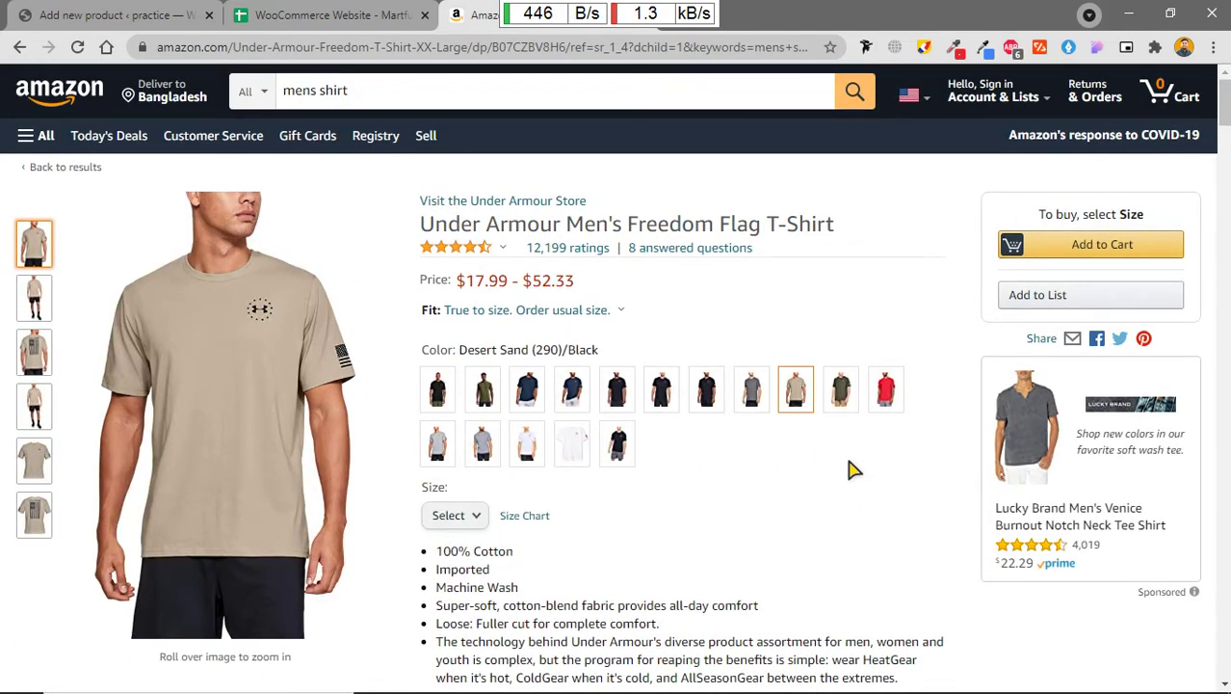
{"action": "key", "text": "Print"}
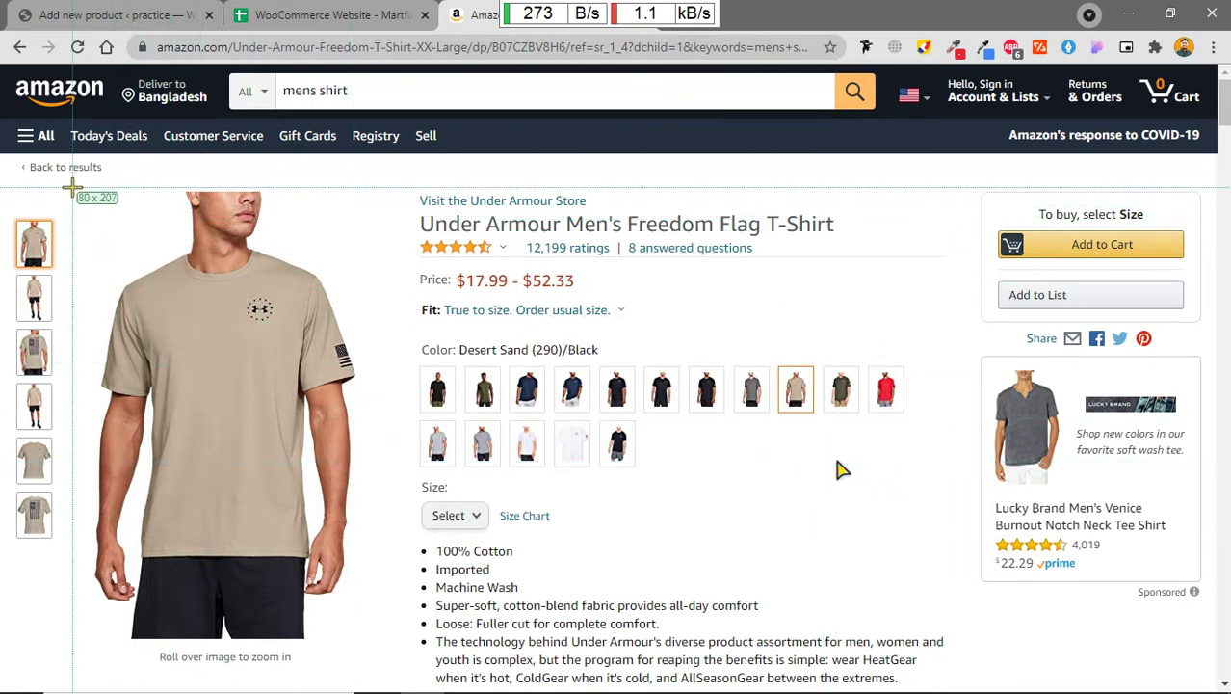
{"action": "left_click_drag", "start_coordinate": [72, 188], "coordinate": [369, 650]}
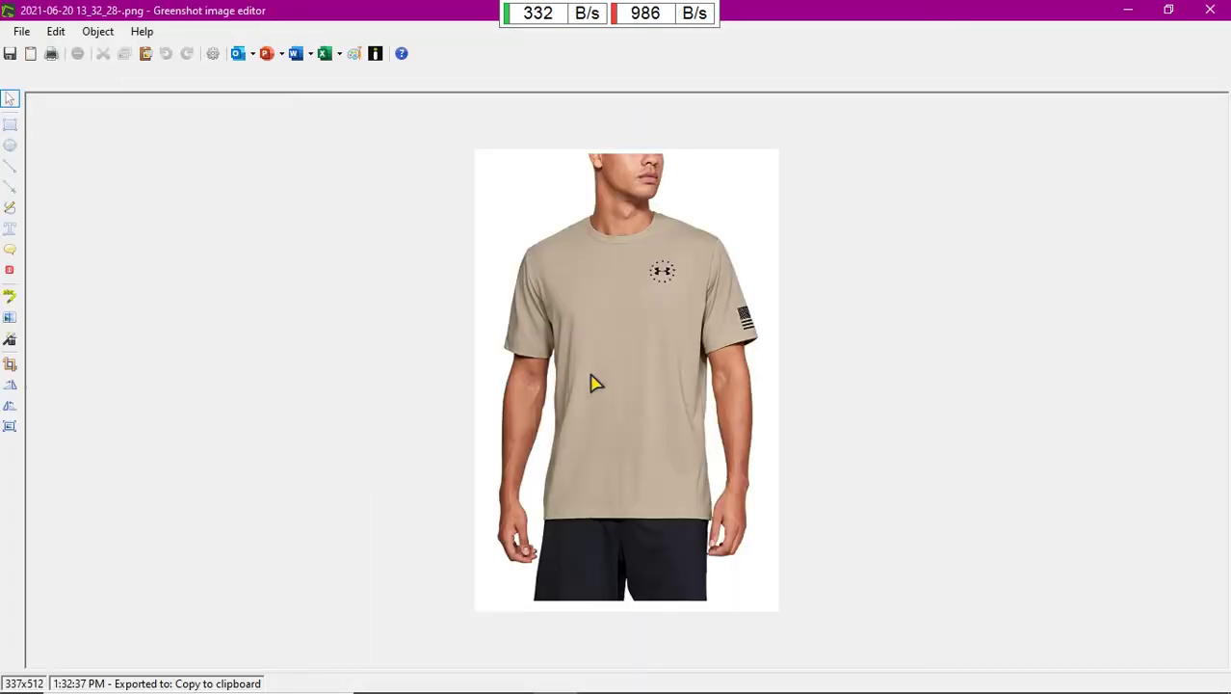
{"action": "left_click", "coordinate": [1210, 10]}
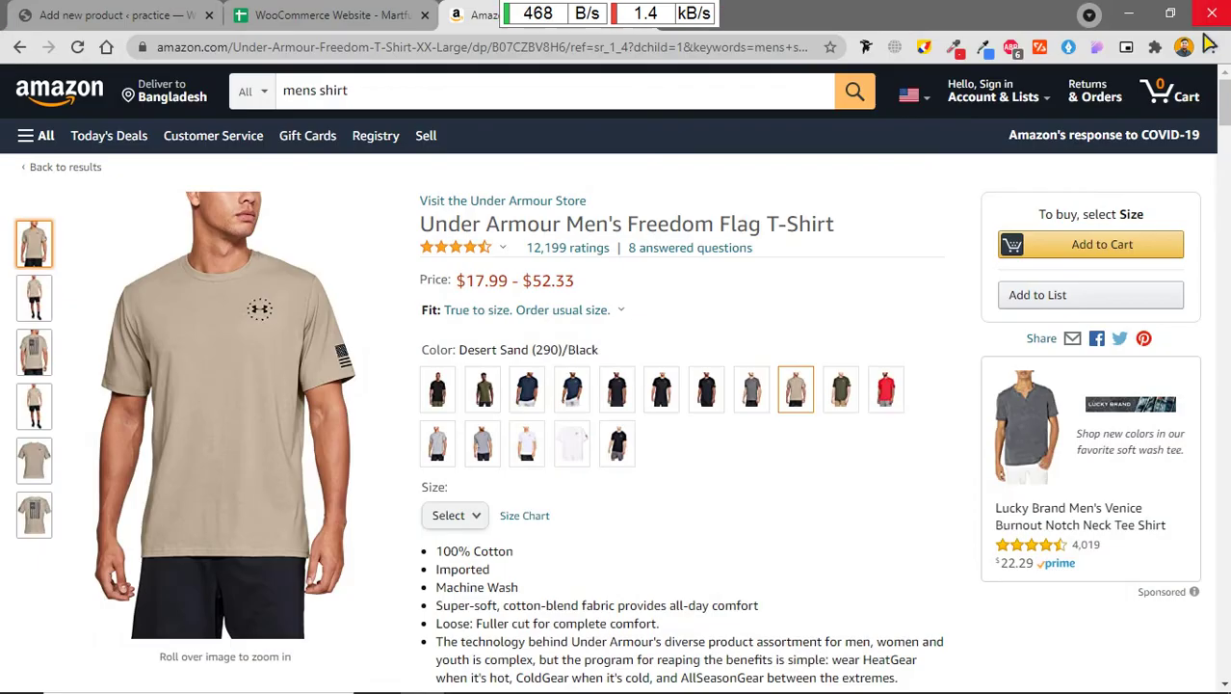
{"action": "left_click", "coordinate": [120, 16]}
{"action": "left_click", "coordinate": [1002, 300]}
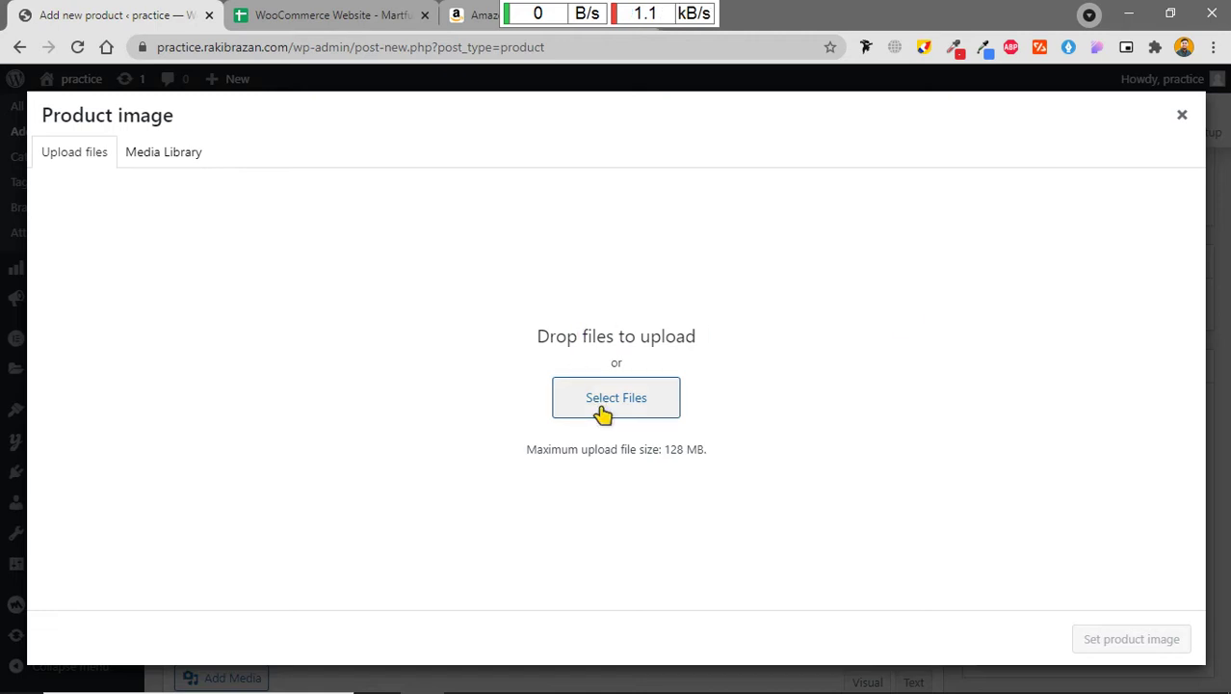
{"action": "left_click", "coordinate": [585, 396]}
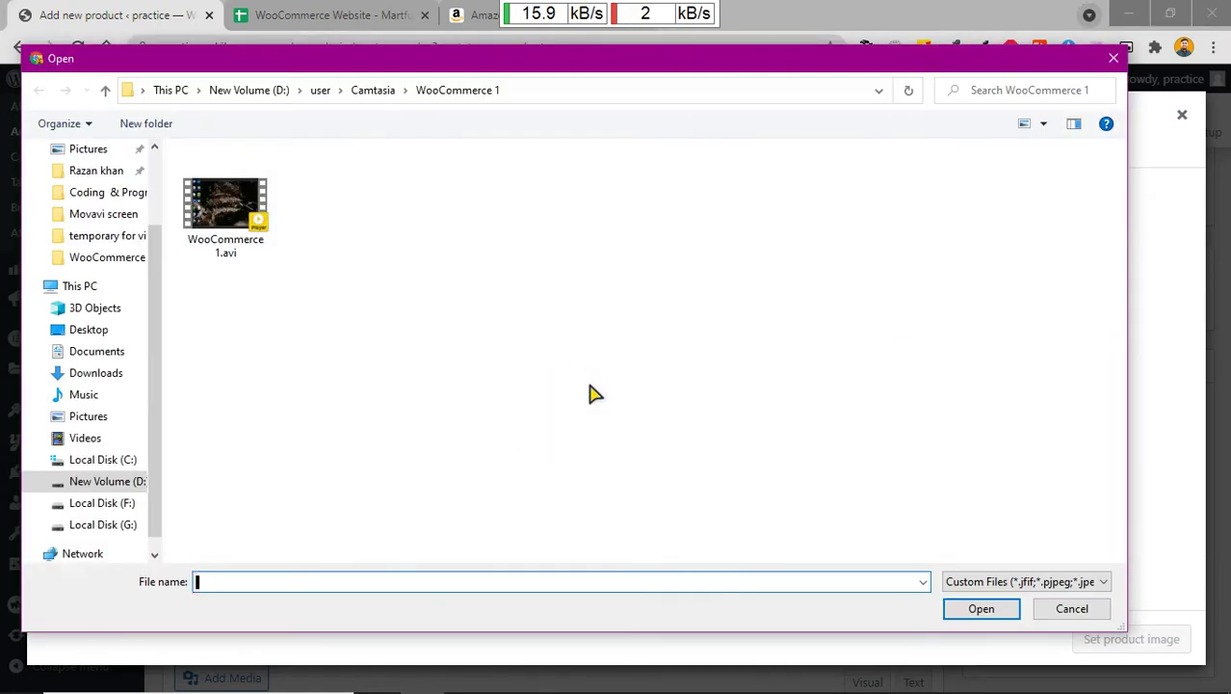
{"action": "left_click", "coordinate": [243, 91]}
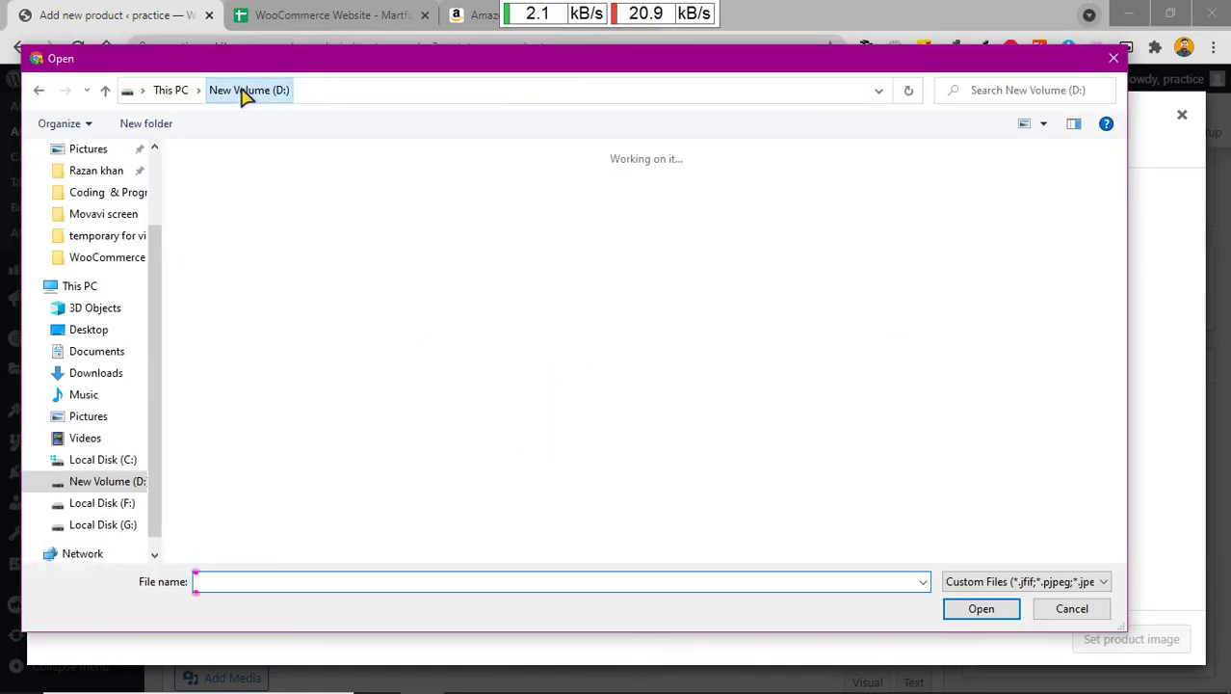
{"action": "left_click", "coordinate": [120, 236]}
{"action": "key", "text": "alt+Left"}
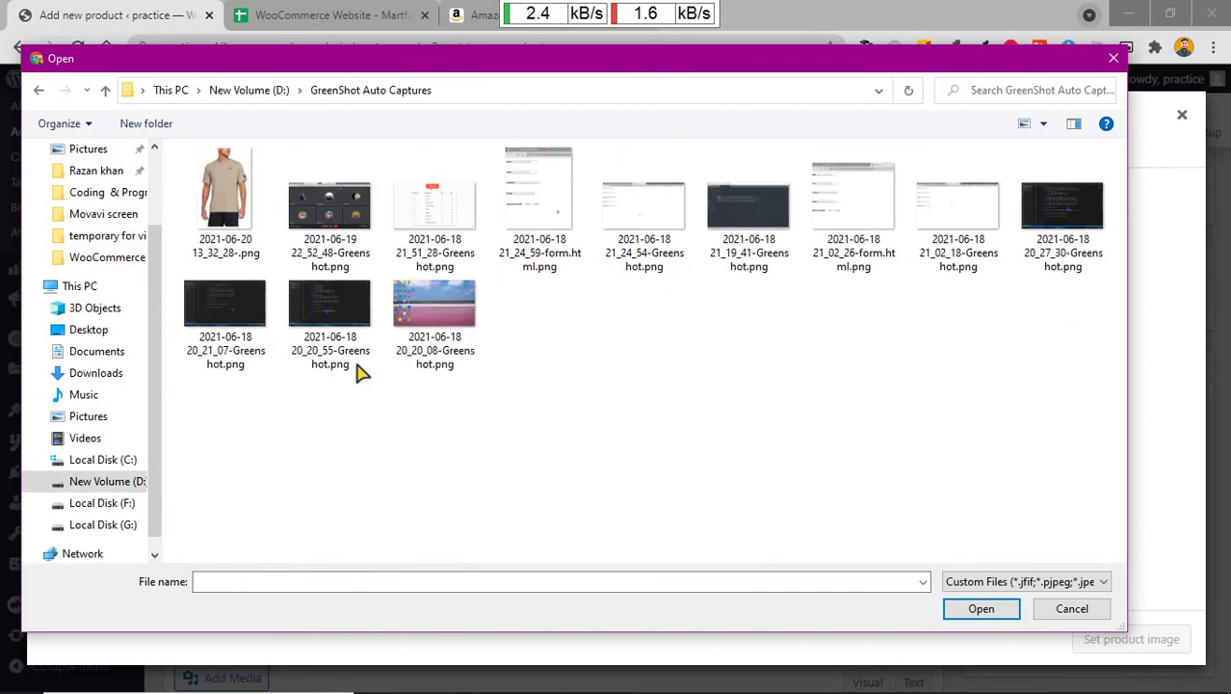
{"action": "left_click", "coordinate": [214, 221]}
{"action": "left_click", "coordinate": [979, 613]}
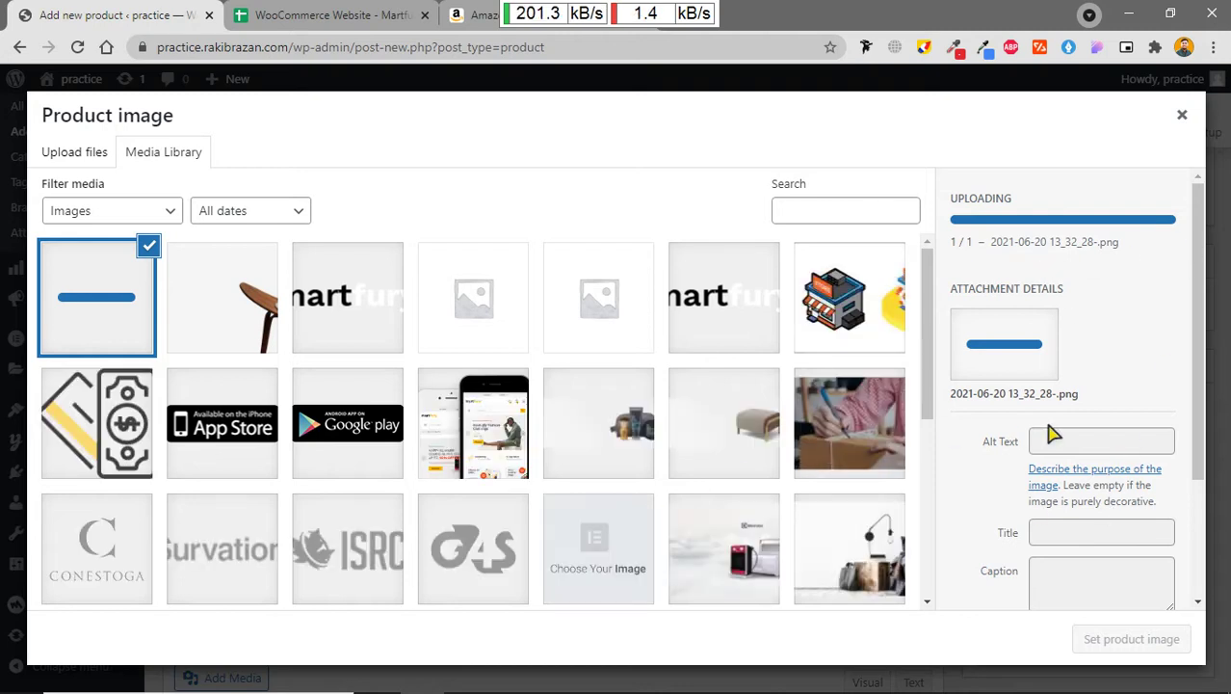
{"action": "scroll", "coordinate": [1048, 431], "scroll_direction": "down", "scroll_amount": 1}
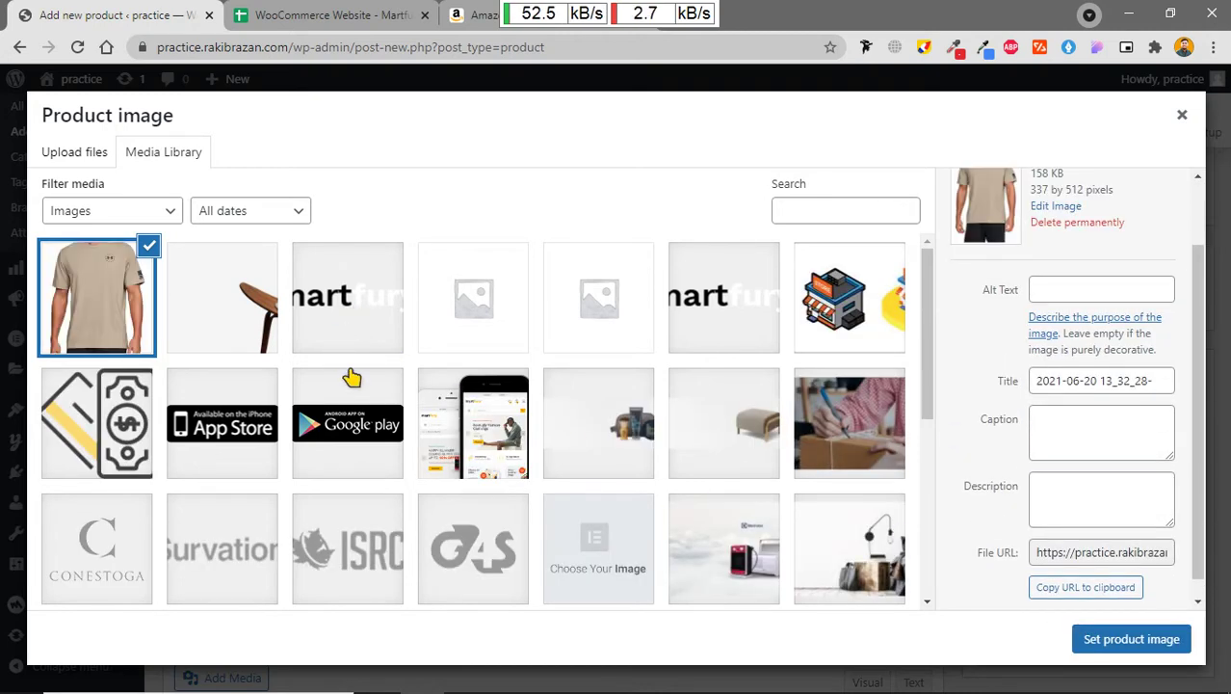
{"action": "scroll", "coordinate": [1002, 579], "scroll_direction": "down", "scroll_amount": 1}
{"action": "left_click", "coordinate": [1125, 643]}
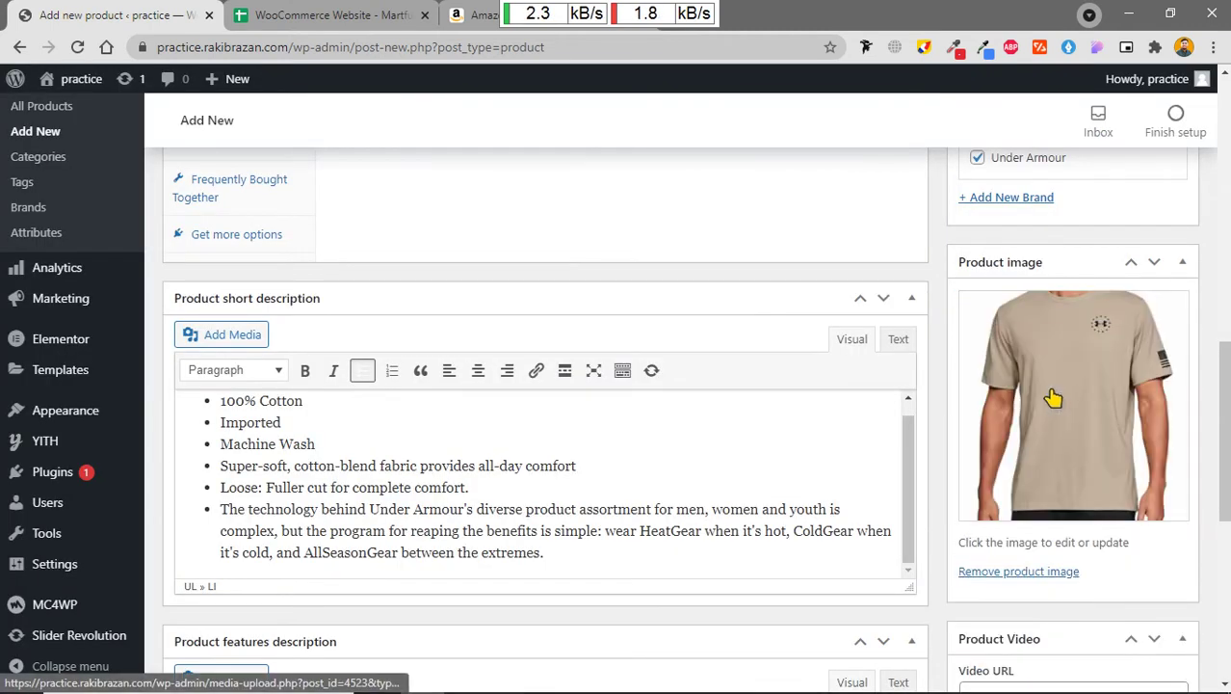
Step: Look over the Product Video, 360 View and gallery boxes, then return to the Amazon listing
{"action": "scroll", "coordinate": [1062, 518], "scroll_direction": "down", "scroll_amount": 3}
{"action": "scroll", "coordinate": [1067, 500], "scroll_direction": "up", "scroll_amount": 3}
{"action": "scroll", "coordinate": [1058, 424], "scroll_direction": "down", "scroll_amount": 1}
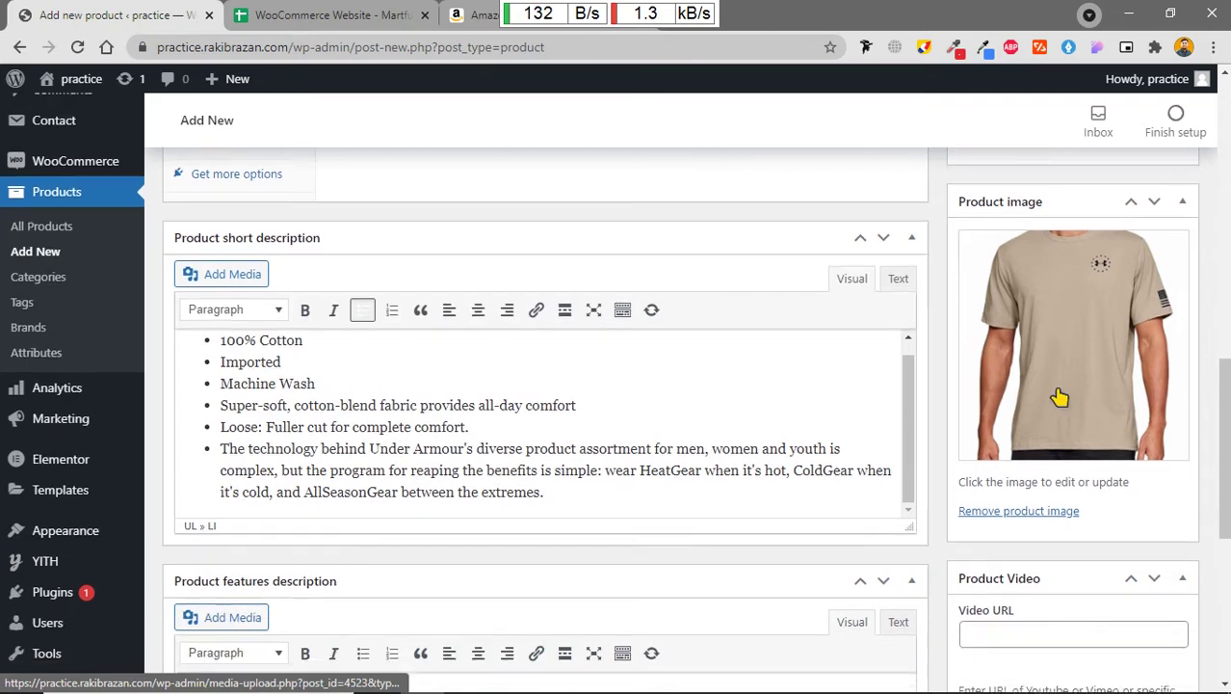
{"action": "scroll", "coordinate": [1023, 506], "scroll_direction": "down", "scroll_amount": 2}
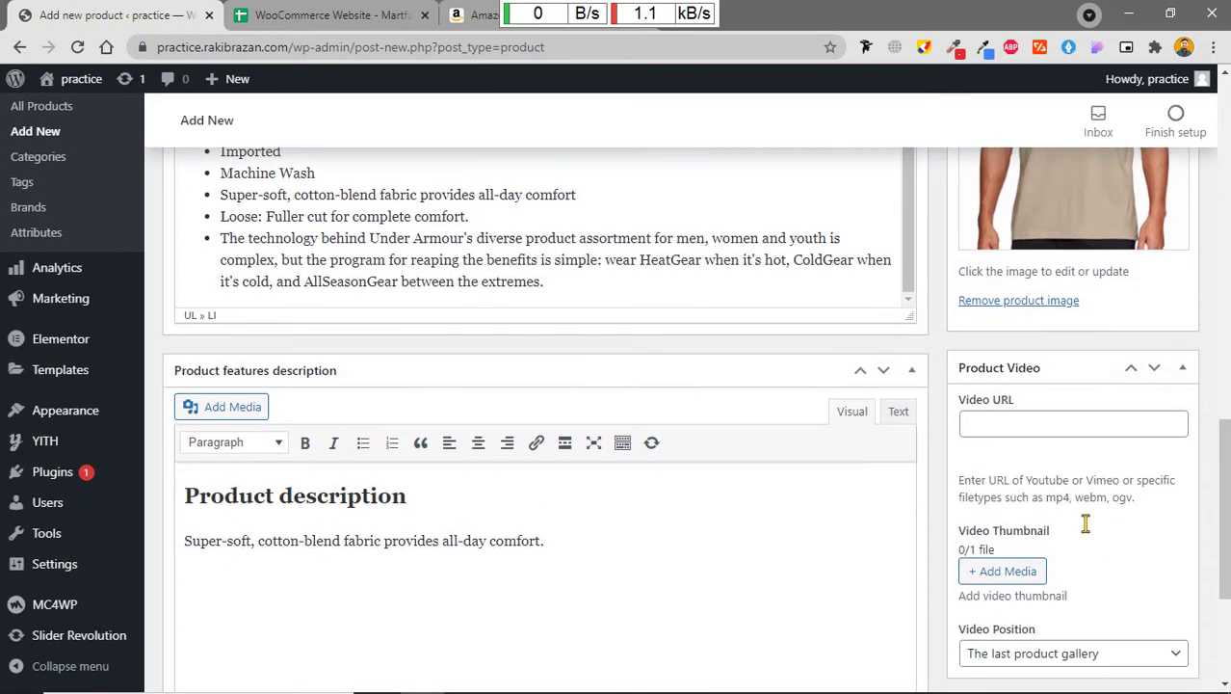
{"action": "left_click", "coordinate": [1057, 422]}
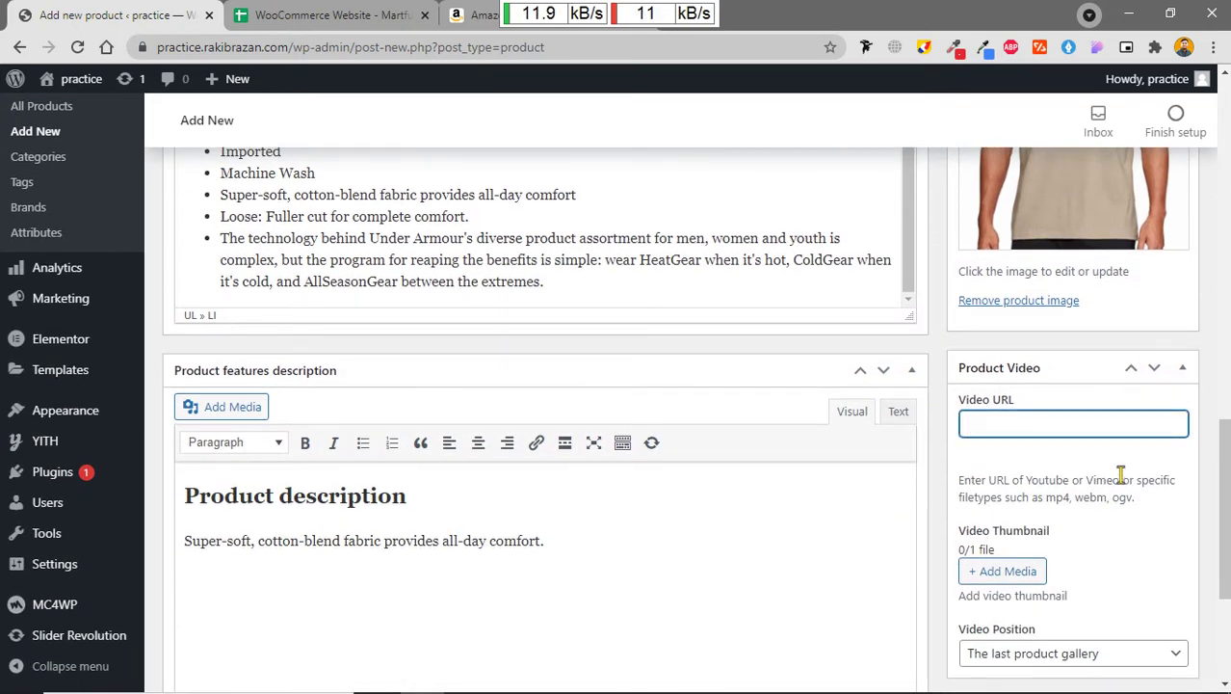
{"action": "scroll", "coordinate": [1042, 435], "scroll_direction": "down", "scroll_amount": 2}
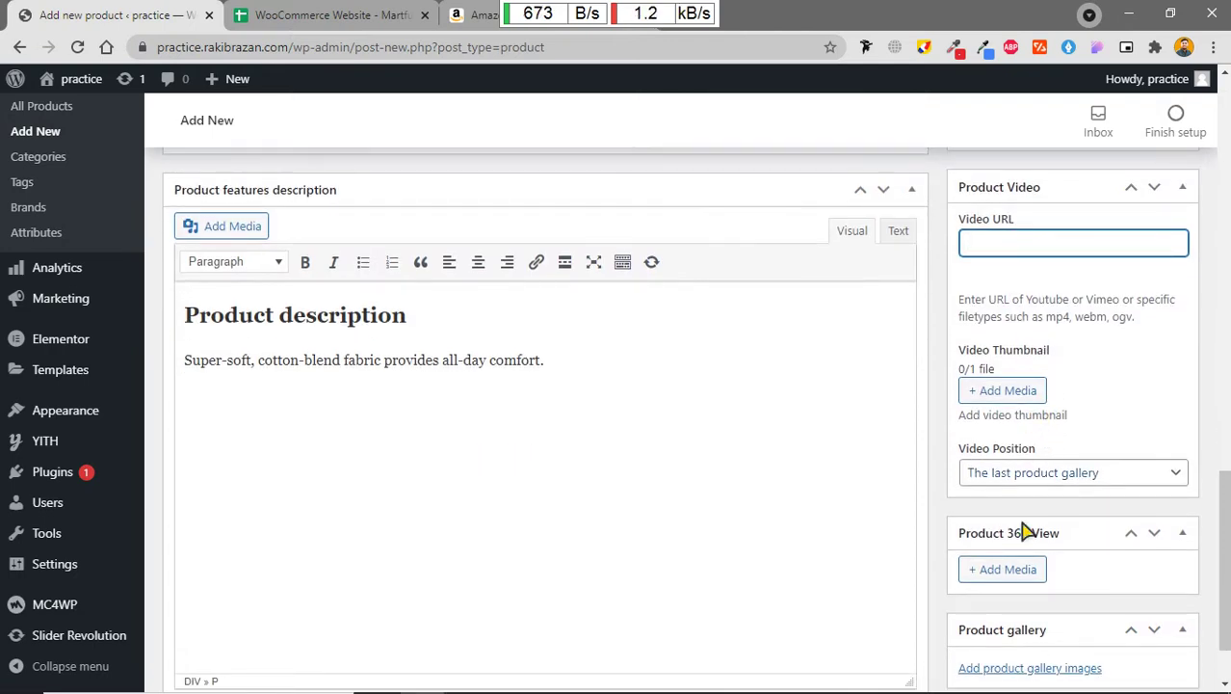
{"action": "scroll", "coordinate": [1060, 429], "scroll_direction": "down", "scroll_amount": 1}
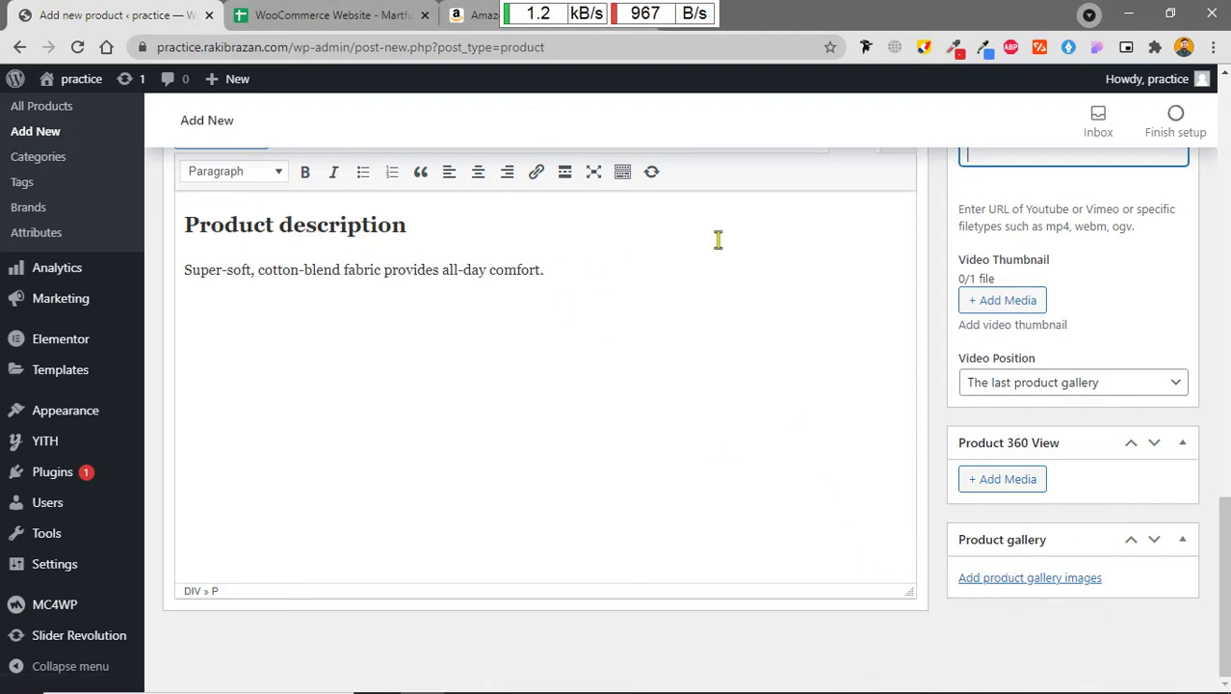
{"action": "left_click", "coordinate": [393, 18]}
{"action": "left_click", "coordinate": [472, 15]}
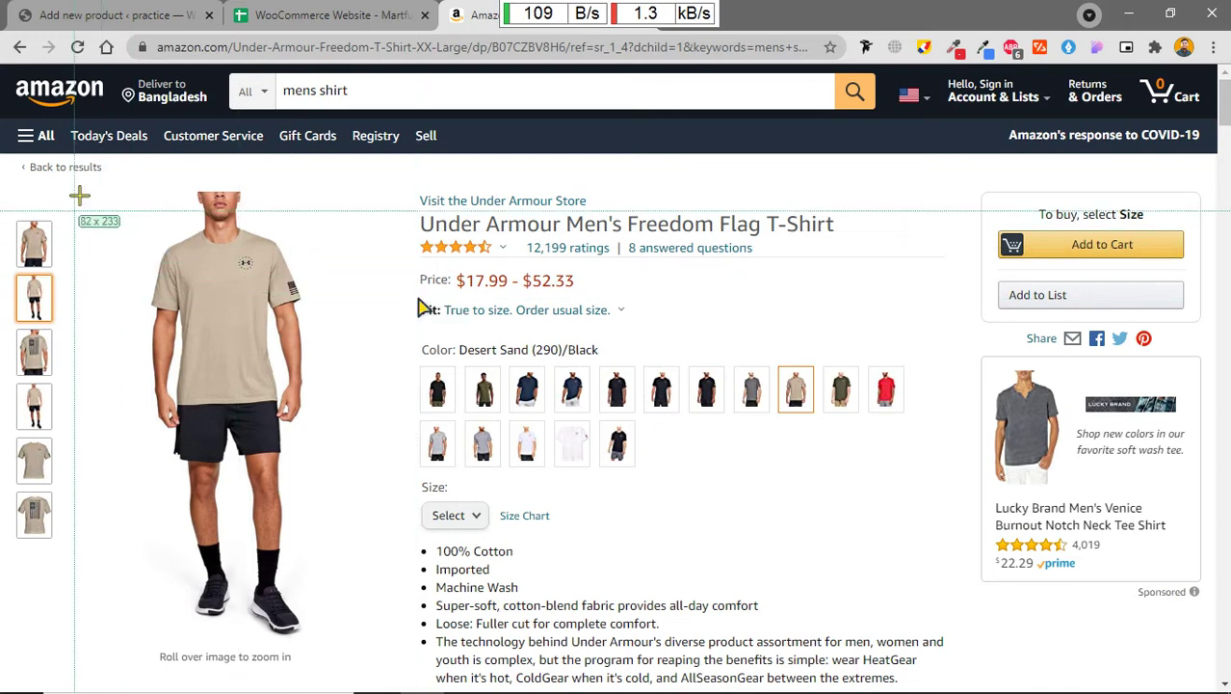
Step: Capture the full-body and back-view shirt photos as Greenshot region screenshots
{"action": "left_click_drag", "start_coordinate": [102, 190], "coordinate": [338, 649]}
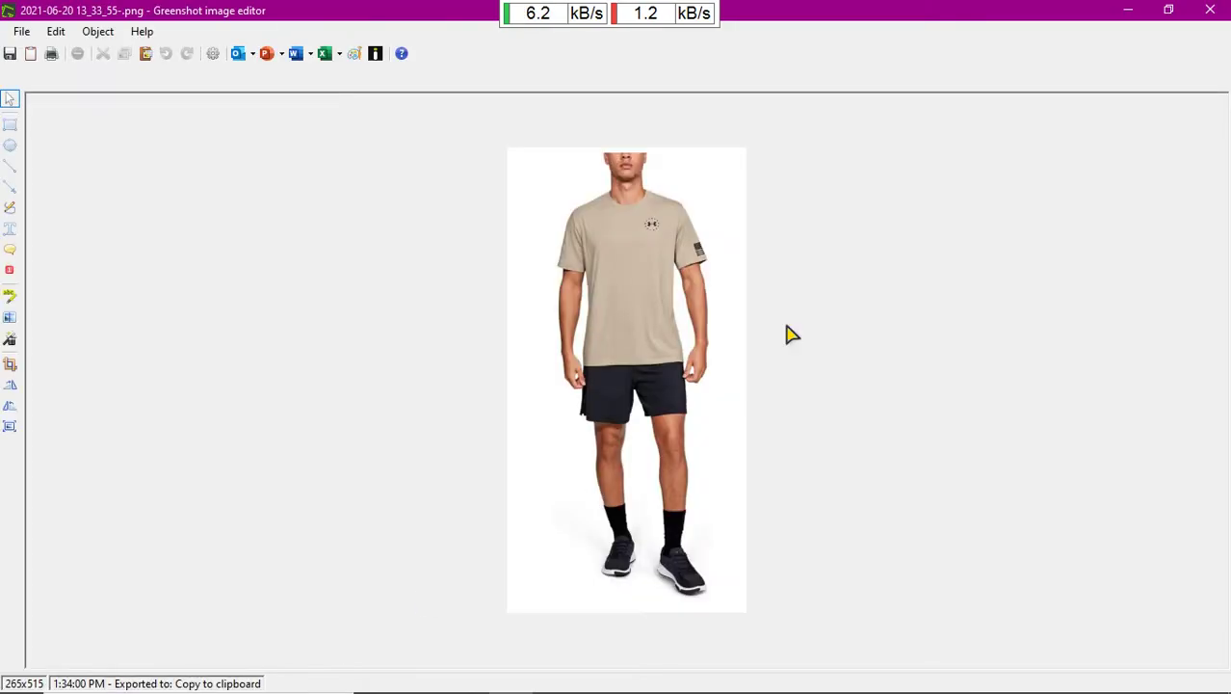
{"action": "key", "text": "Escape"}
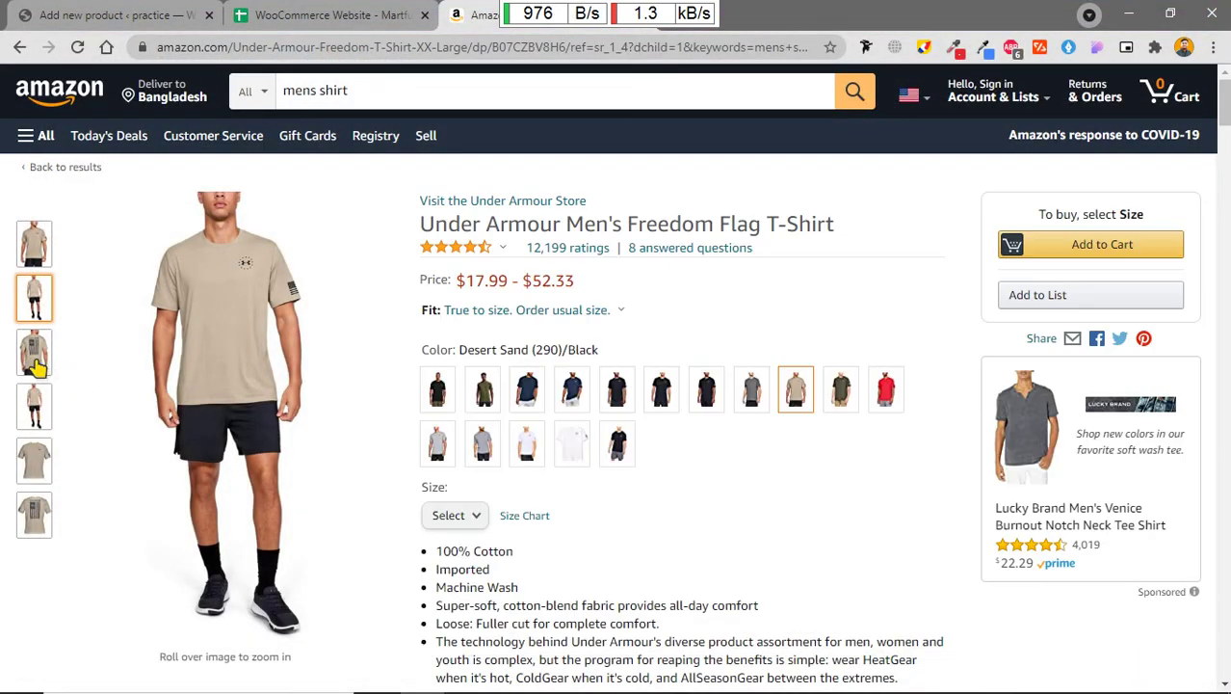
{"action": "mouse_move", "coordinate": [34, 351]}
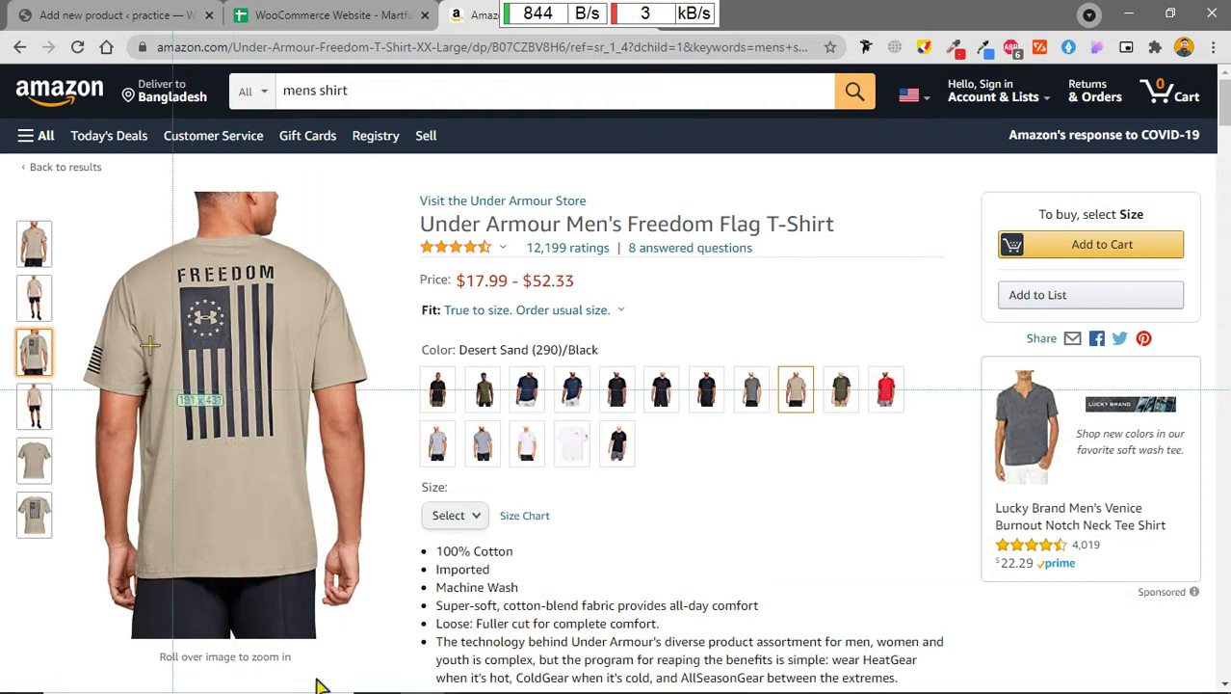
{"action": "key", "text": "Print"}
{"action": "left_click_drag", "start_coordinate": [65, 177], "coordinate": [403, 653]}
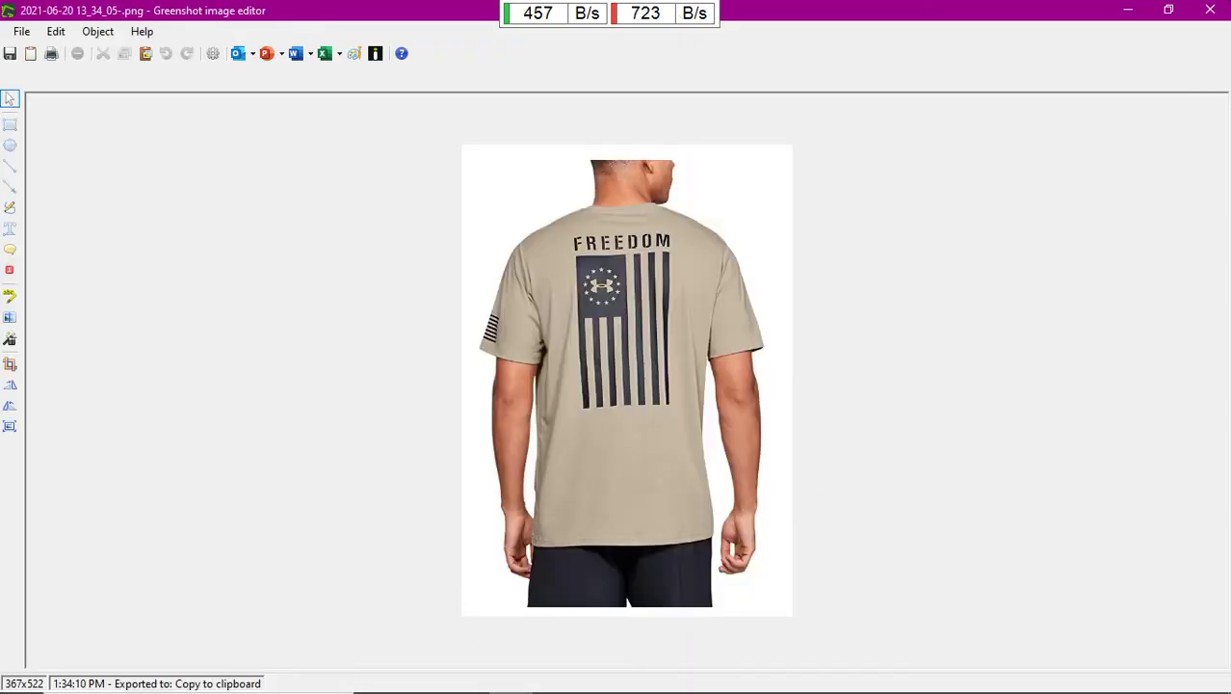
{"action": "left_click", "coordinate": [1219, 12]}
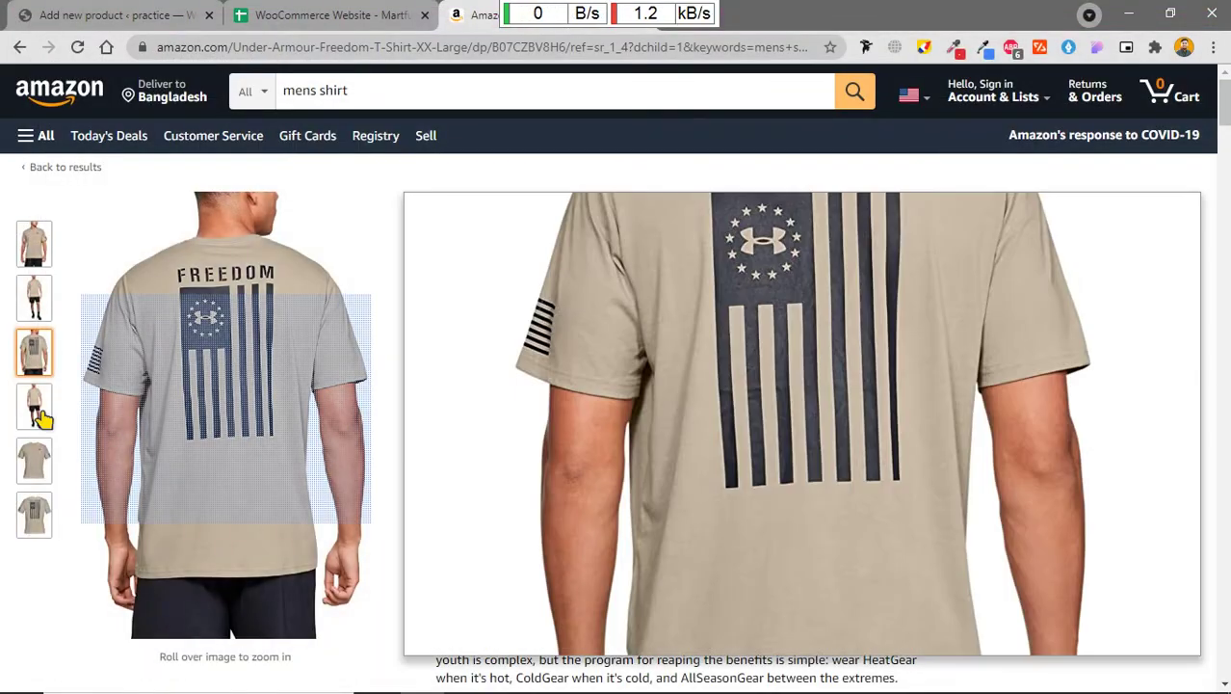
Step: Capture the flat tan T-shirt image, copy it, and return to the product editor
{"action": "mouse_move", "coordinate": [35, 412]}
{"action": "mouse_move", "coordinate": [34, 460]}
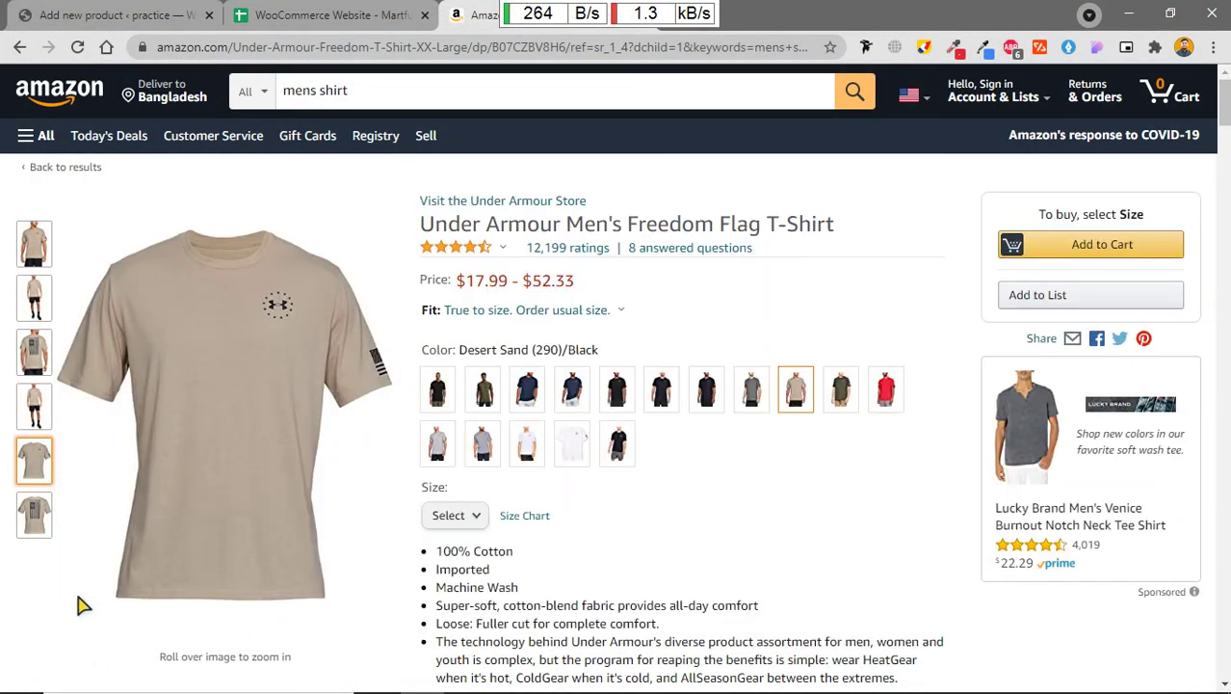
{"action": "key", "text": "Print"}
{"action": "left_click_drag", "start_coordinate": [70, 194], "coordinate": [394, 611]}
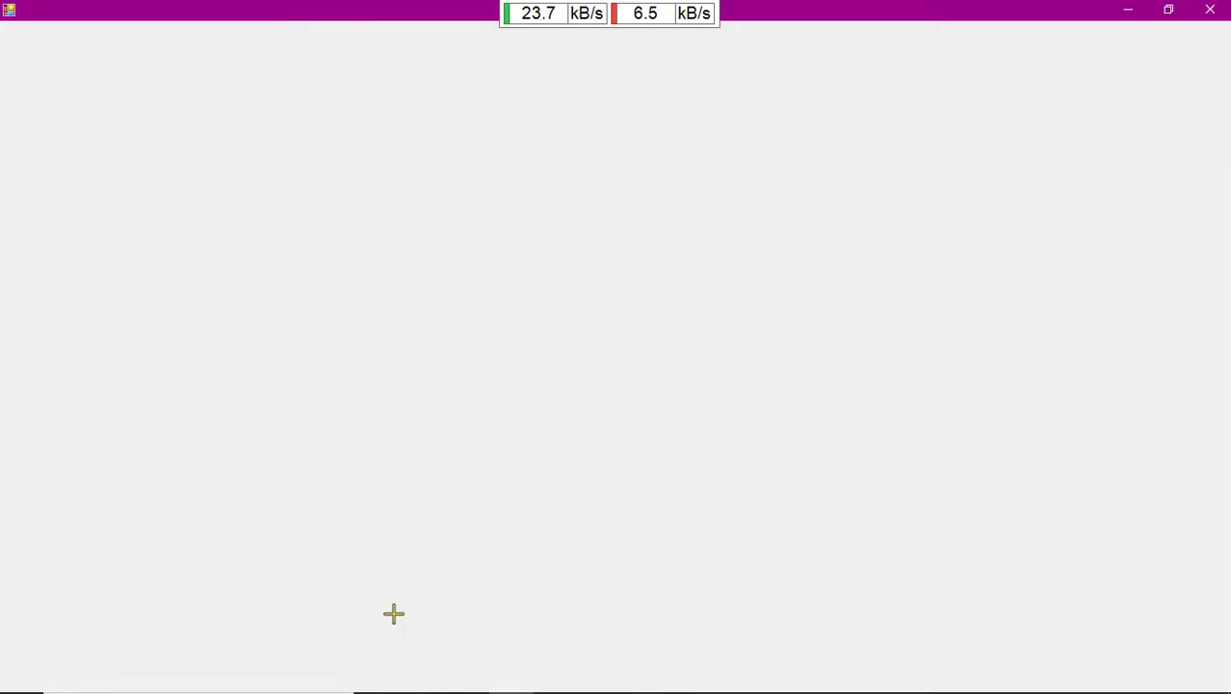
{"action": "left_click", "coordinate": [1211, 10]}
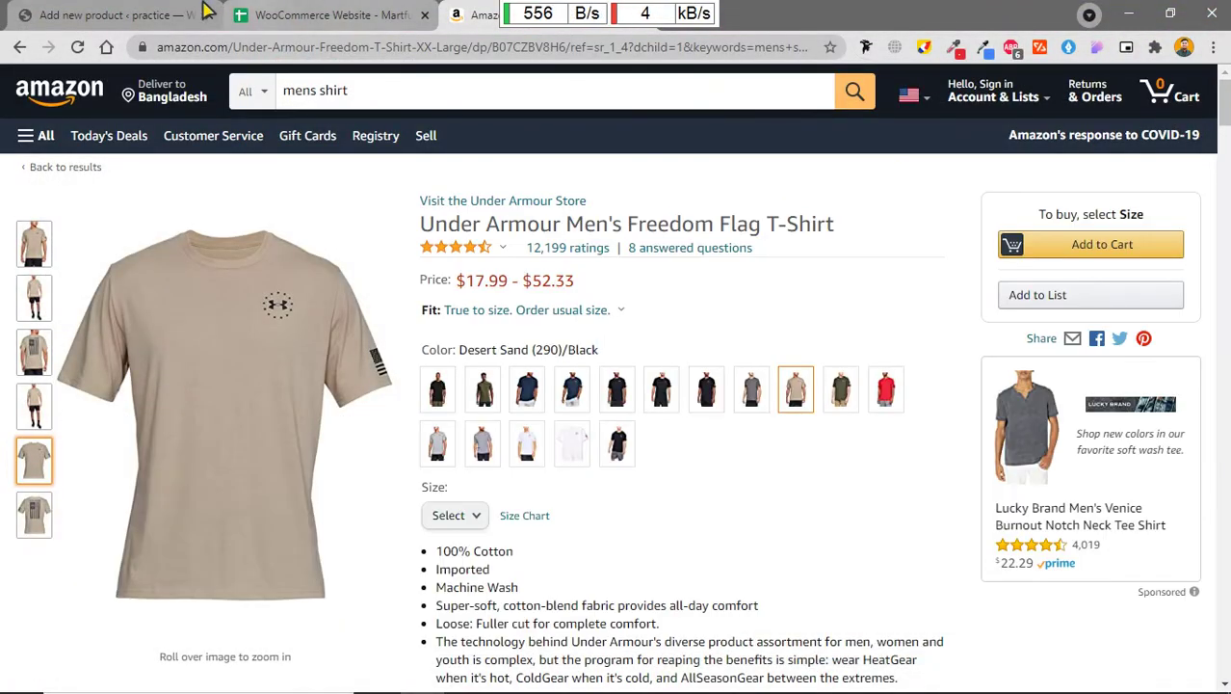
{"action": "left_click", "coordinate": [132, 12]}
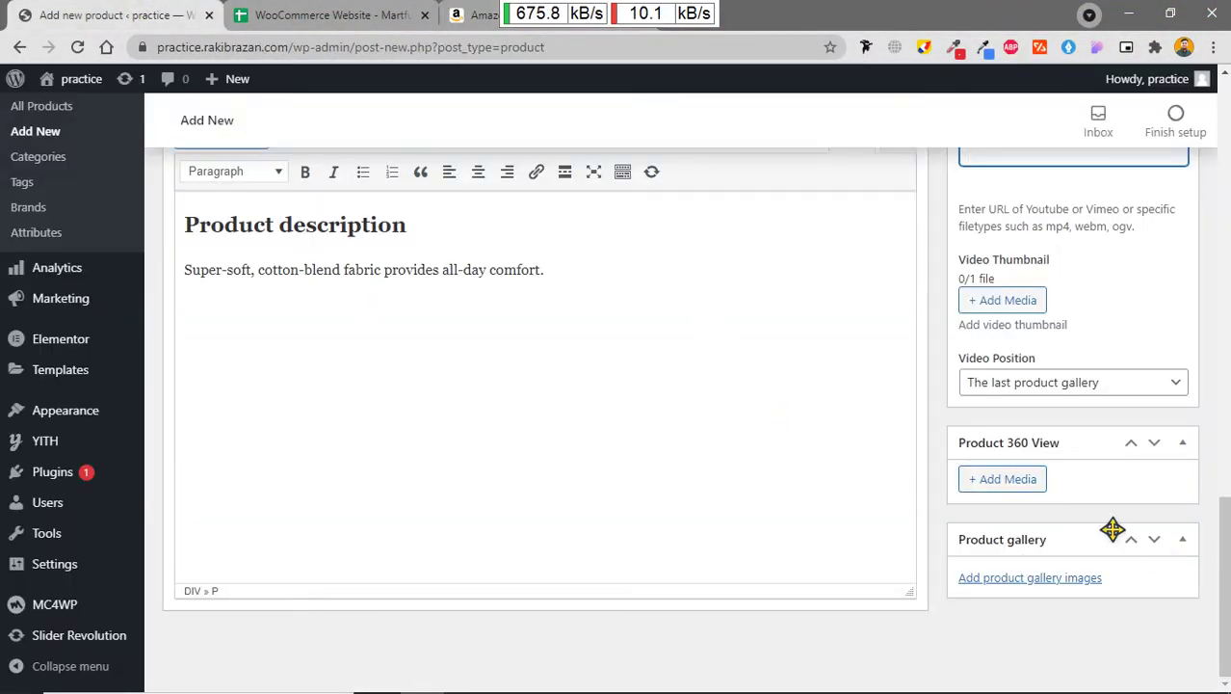
Step: Upload the 13_33_55, 13_34_05 and 13_34_16 PNG screenshots into the product gallery
{"action": "left_click", "coordinate": [1053, 579]}
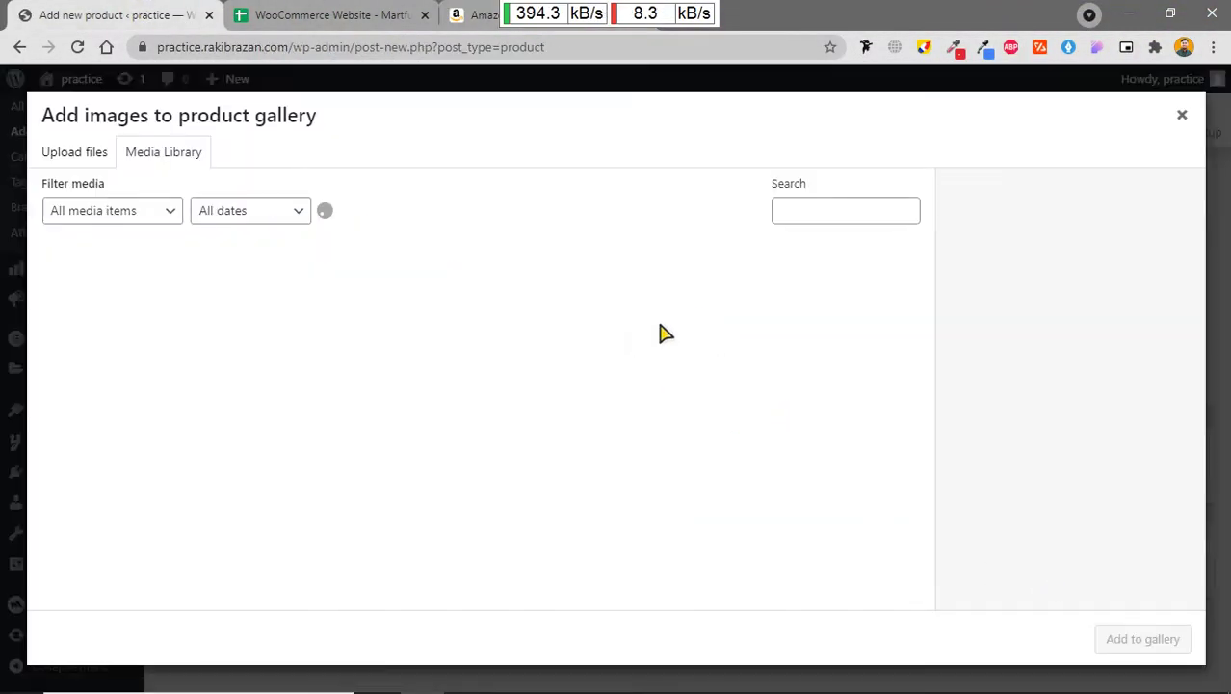
{"action": "left_click", "coordinate": [81, 166]}
{"action": "left_click", "coordinate": [596, 399]}
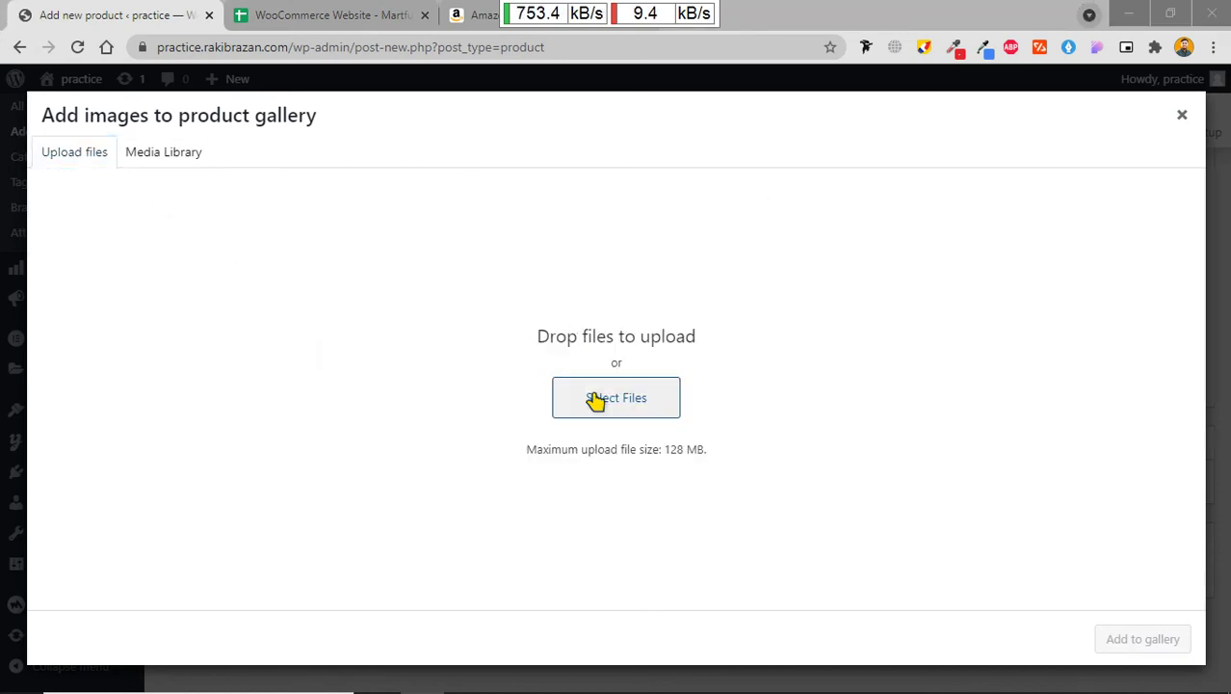
{"action": "left_click", "coordinate": [450, 241]}
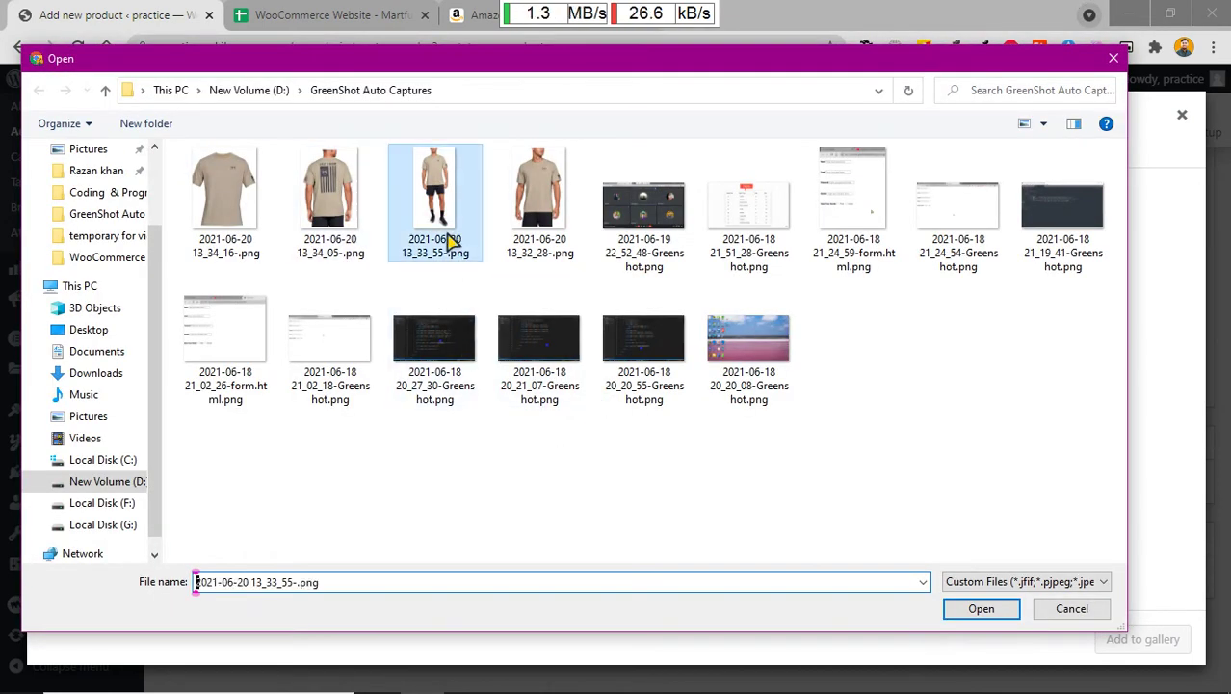
{"action": "left_click", "coordinate": [329, 222], "text": "ctrl"}
{"action": "left_click", "coordinate": [249, 227], "text": "ctrl"}
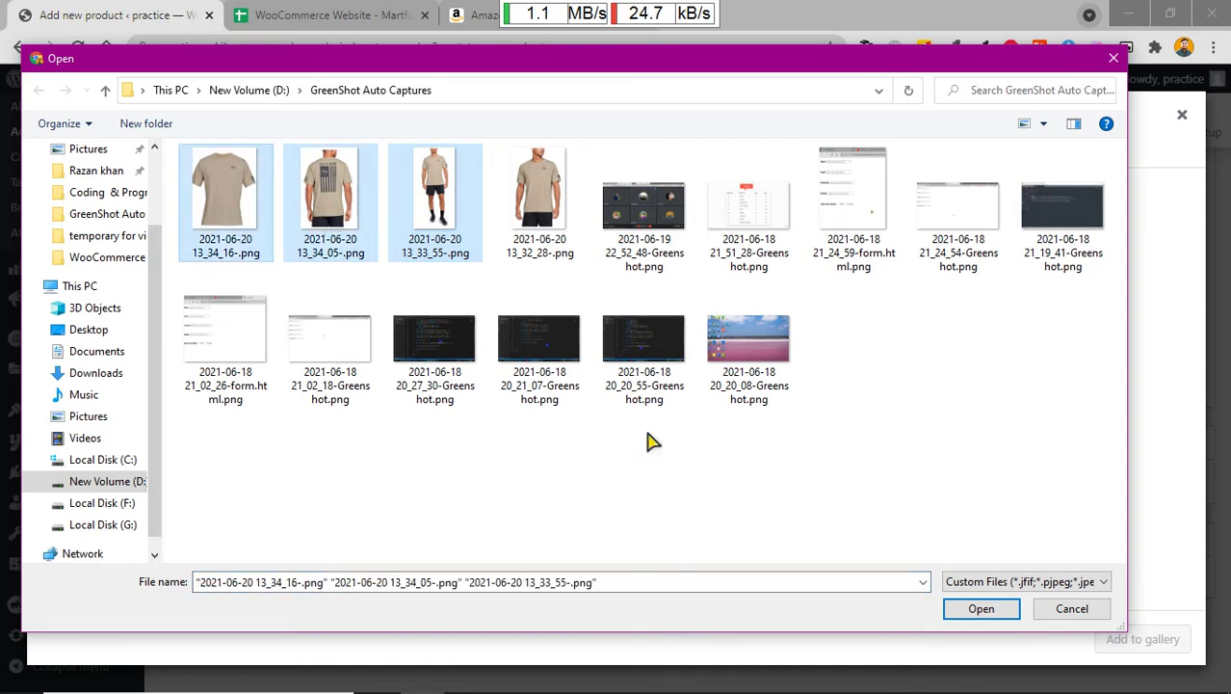
{"action": "left_click", "coordinate": [981, 608]}
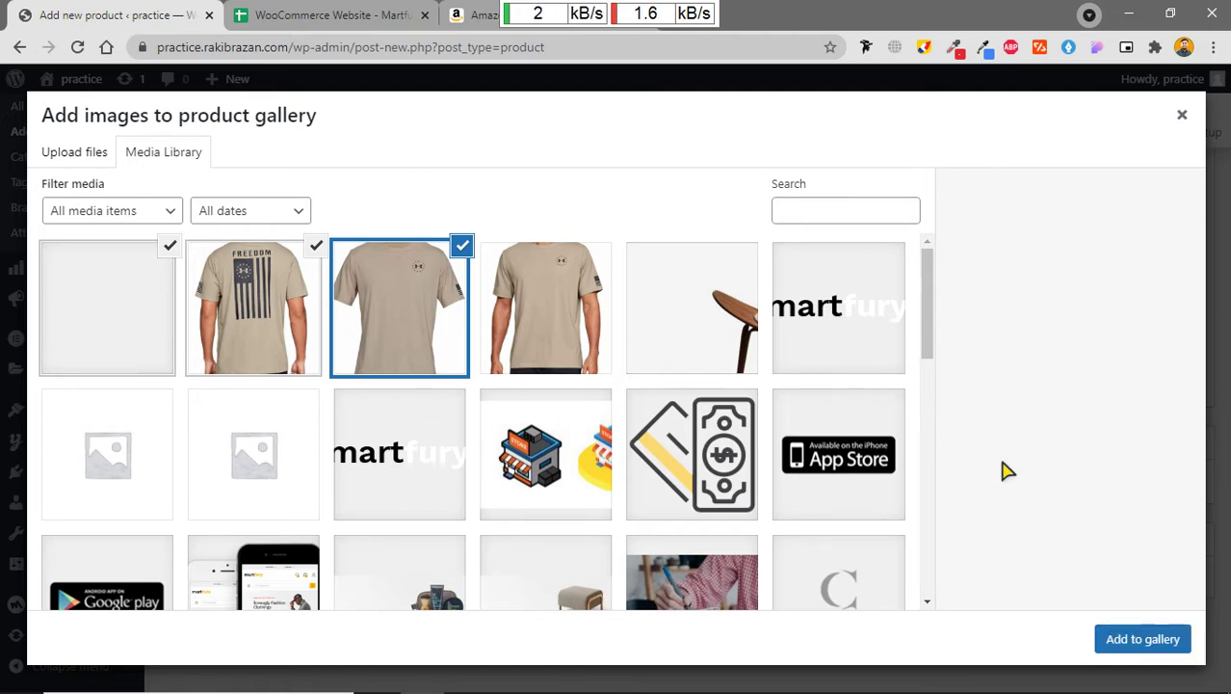
{"action": "left_click", "coordinate": [1145, 639]}
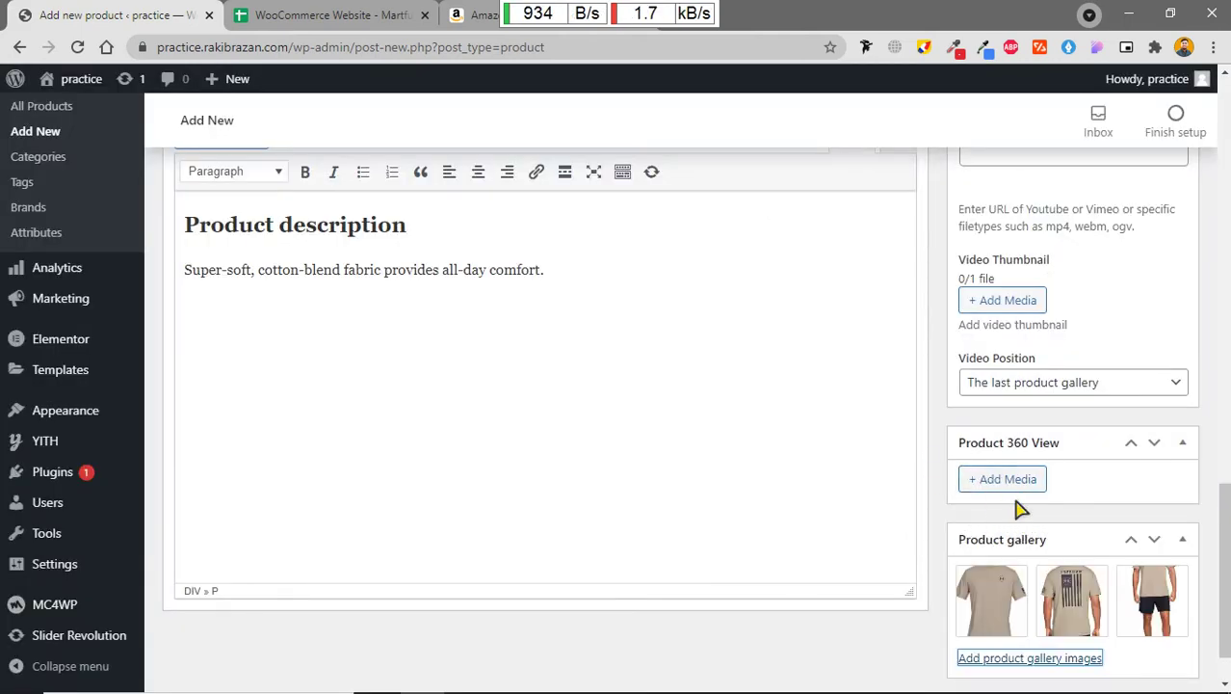
Step: Publish the Men's Freedom Flag T-Shirt from the top of the Add new product page
{"action": "scroll", "coordinate": [1019, 509], "scroll_direction": "up", "scroll_amount": 20}
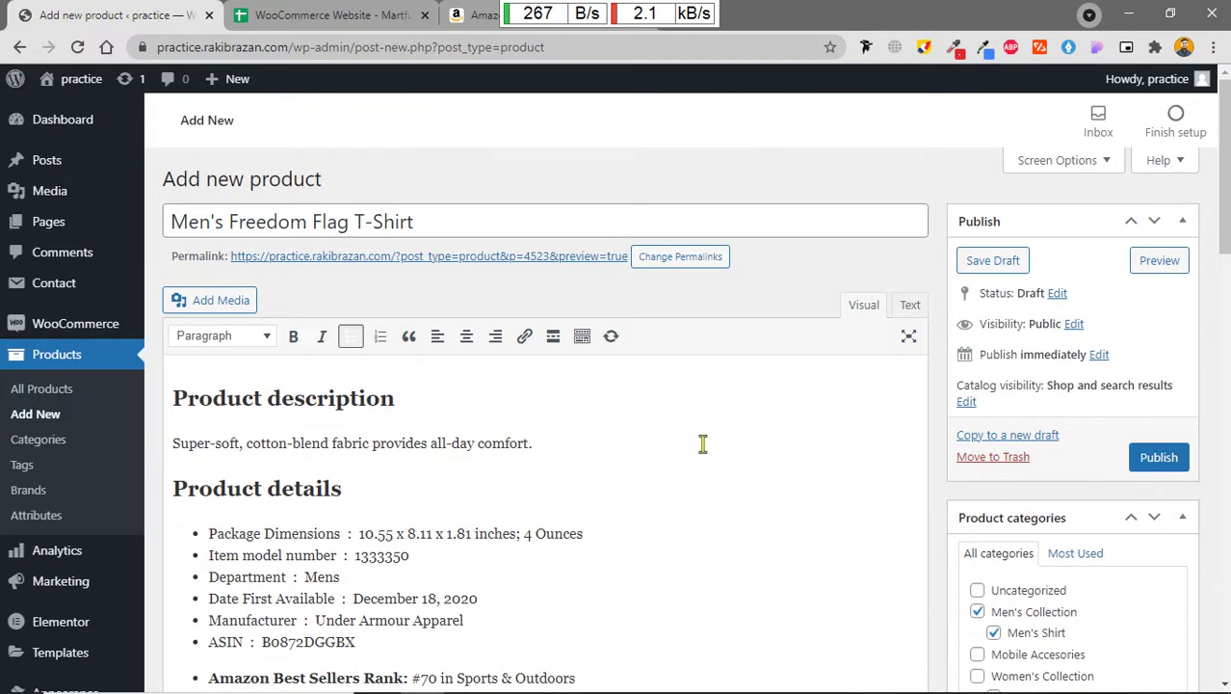
{"action": "scroll", "coordinate": [675, 387], "scroll_direction": "down", "scroll_amount": 10}
{"action": "scroll", "coordinate": [687, 393], "scroll_direction": "up", "scroll_amount": 10}
{"action": "left_click", "coordinate": [1159, 459]}
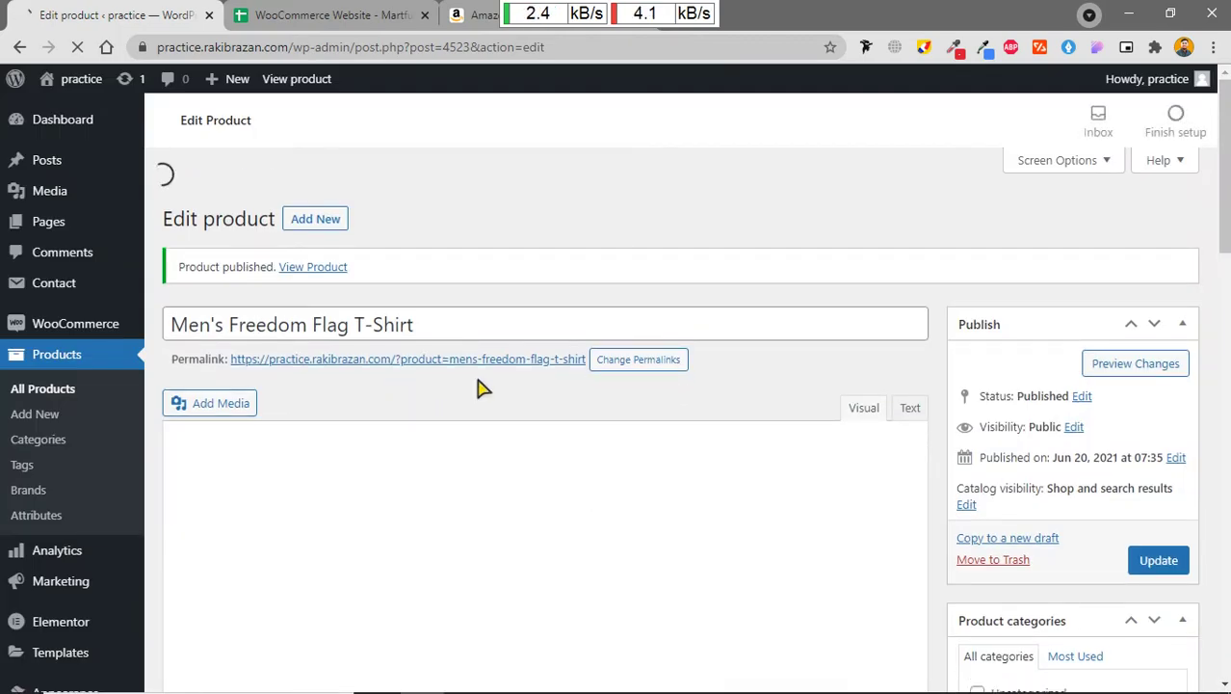
{"action": "scroll", "coordinate": [430, 429], "scroll_direction": "down", "scroll_amount": 3}
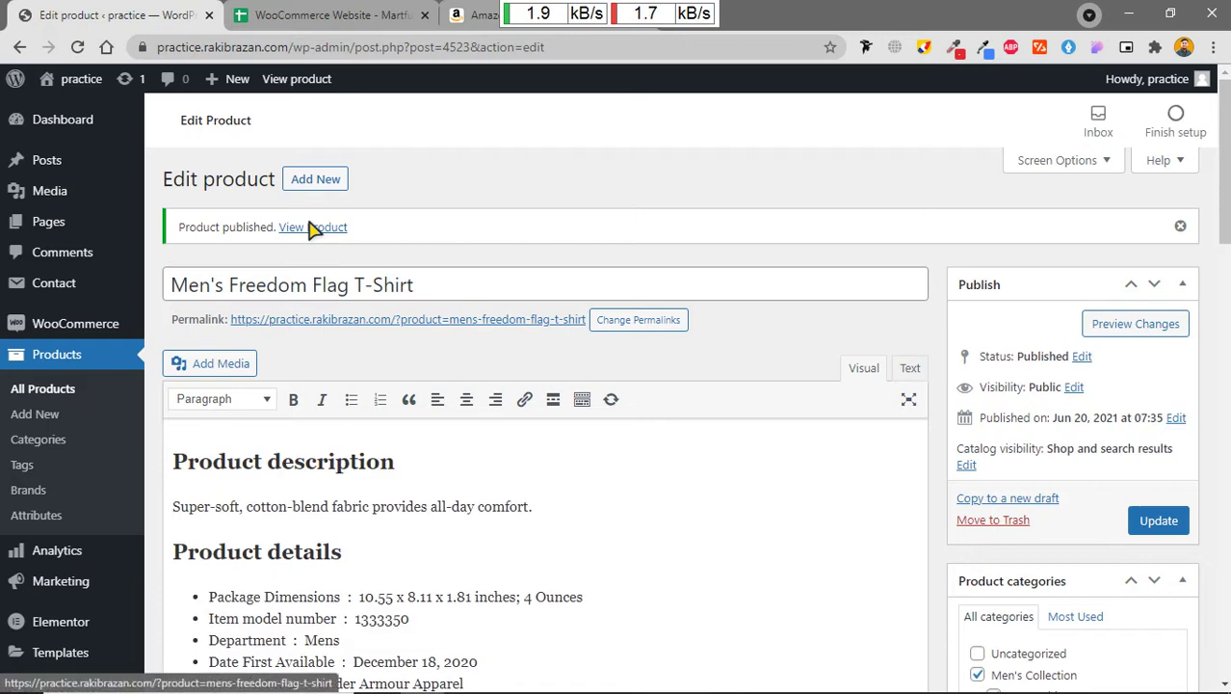
Step: Open the live product page from View Product in a new browser tab
{"action": "right_click", "coordinate": [308, 235]}
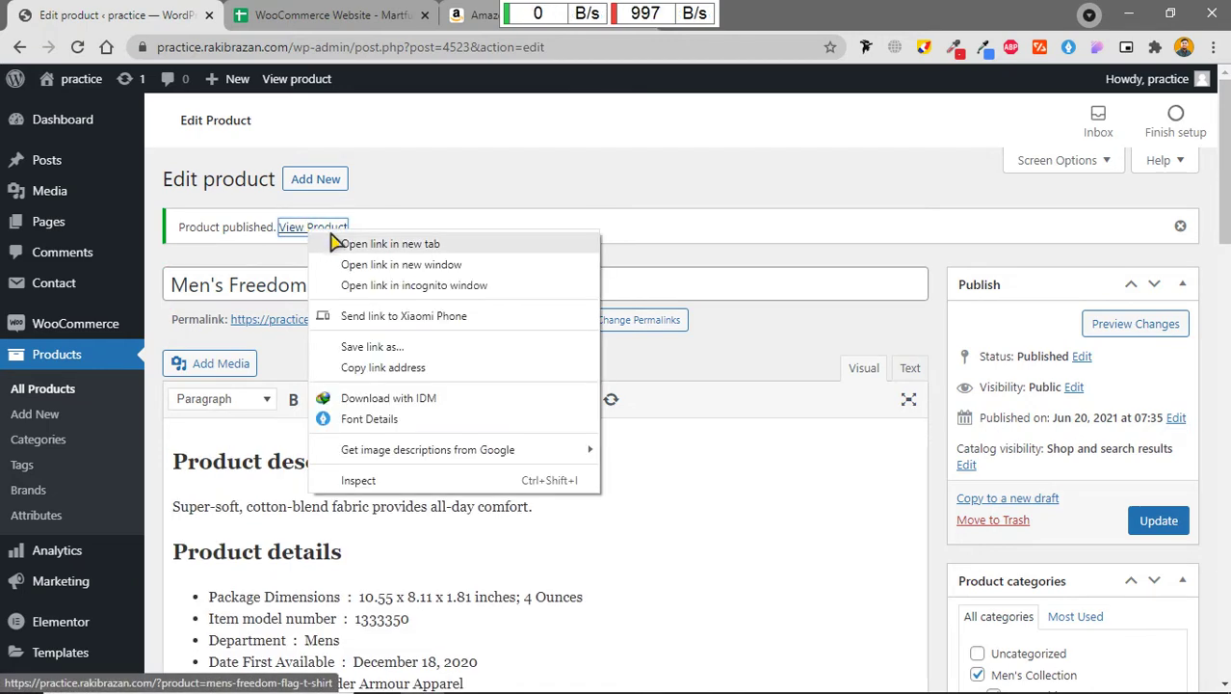
{"action": "left_click", "coordinate": [352, 243]}
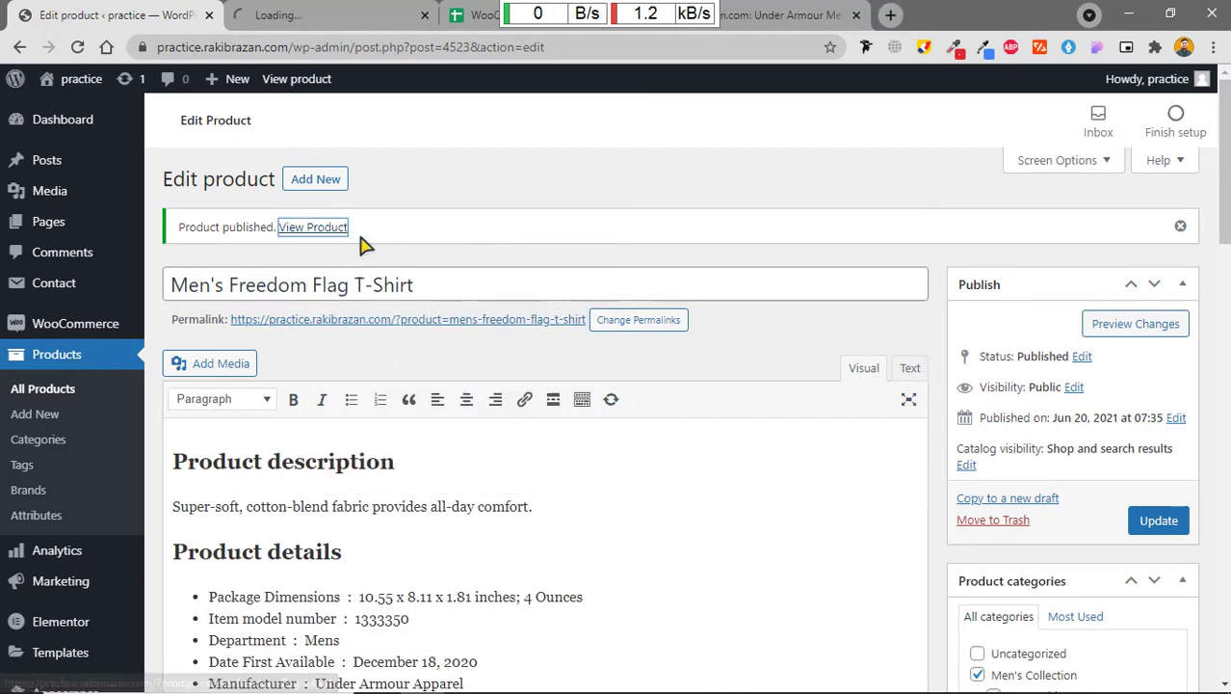
{"action": "left_click", "coordinate": [343, 11]}
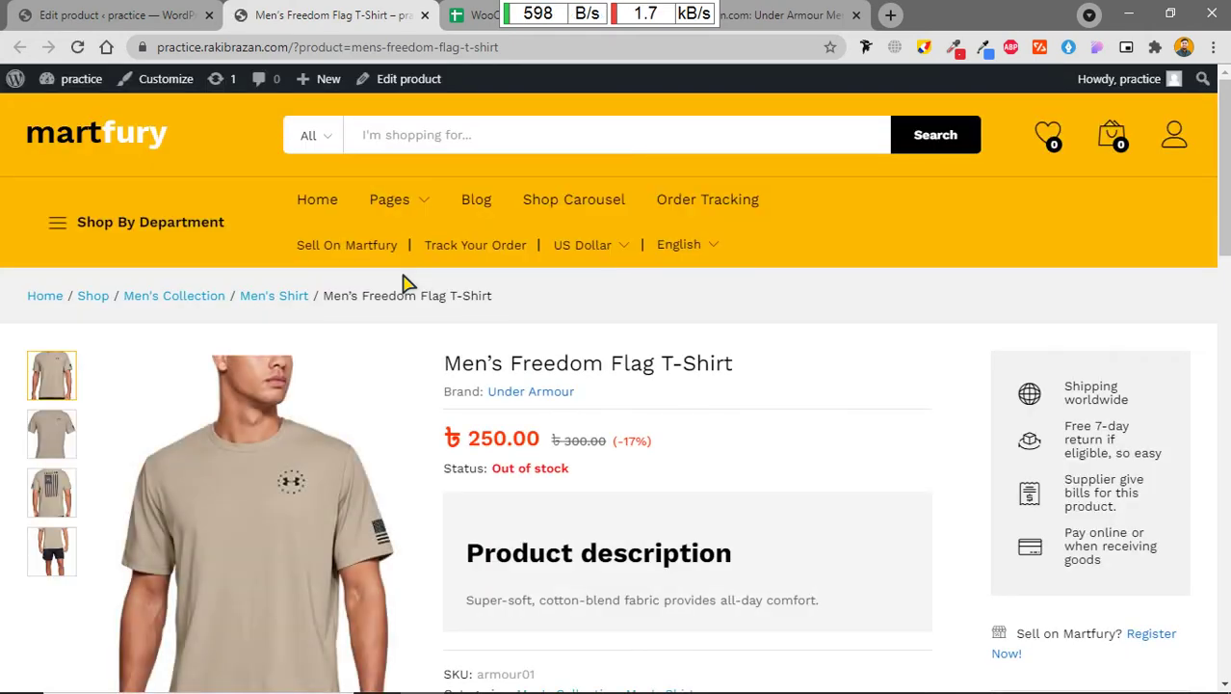
{"action": "scroll", "coordinate": [377, 445], "scroll_direction": "down", "scroll_amount": 4}
{"action": "scroll", "coordinate": [291, 441], "scroll_direction": "up", "scroll_amount": 2}
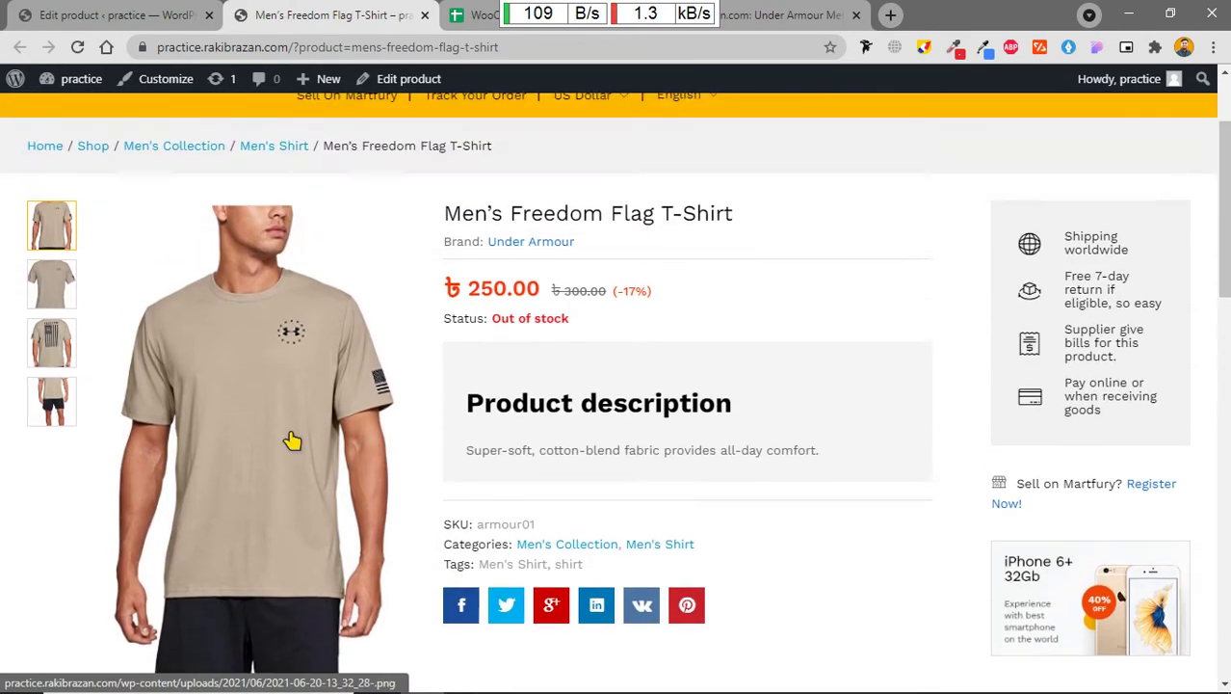
{"action": "scroll", "coordinate": [292, 442], "scroll_direction": "up", "scroll_amount": 1}
{"action": "scroll", "coordinate": [302, 336], "scroll_direction": "down", "scroll_amount": 2}
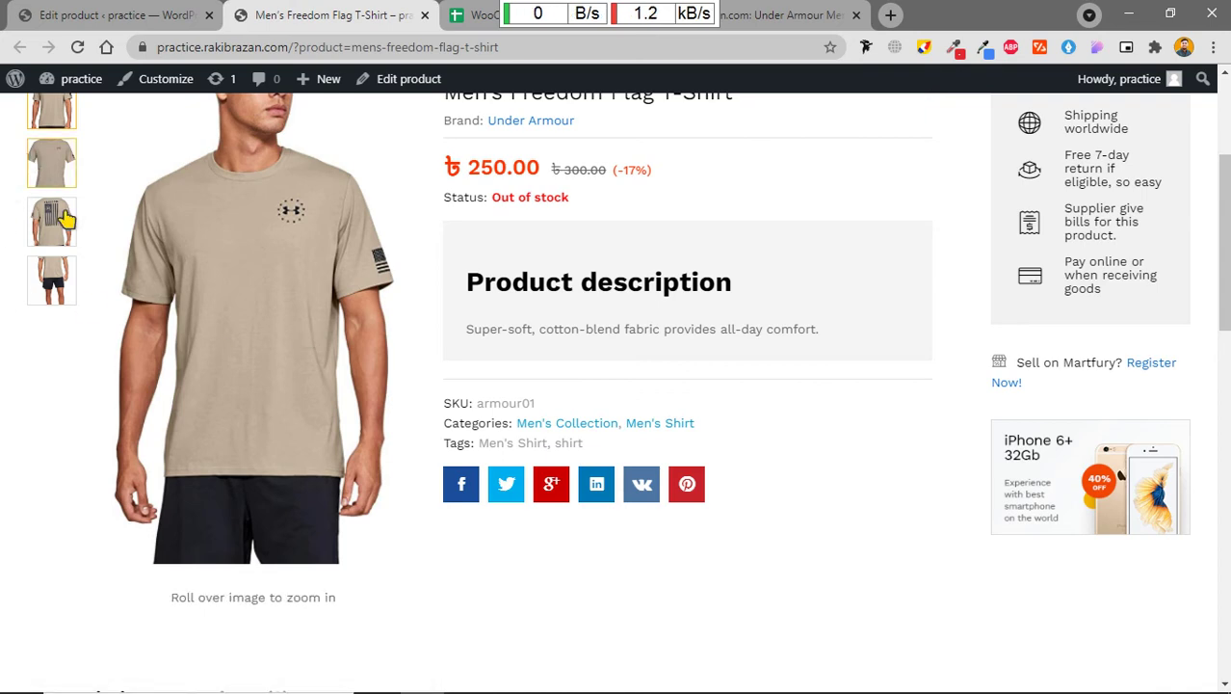
Step: Show the flat shirt photo as the main image and check the 250.00 and 300.00 prices
{"action": "left_click", "coordinate": [51, 176]}
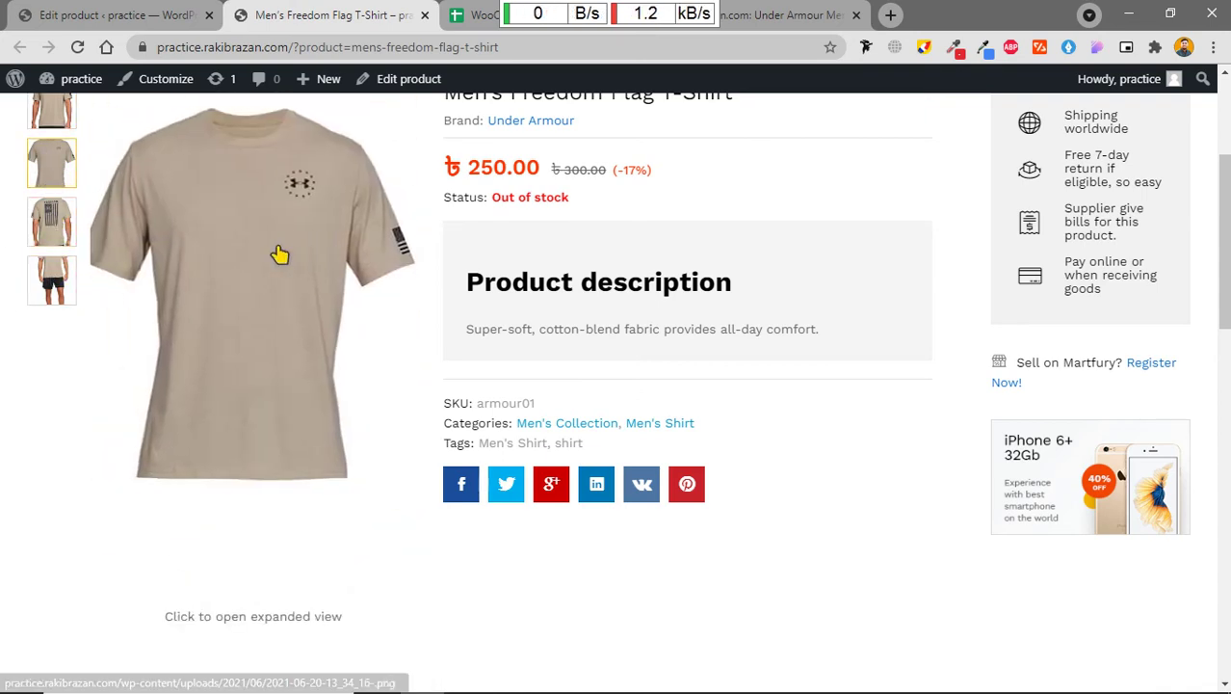
{"action": "scroll", "coordinate": [520, 322], "scroll_direction": "up", "scroll_amount": 1}
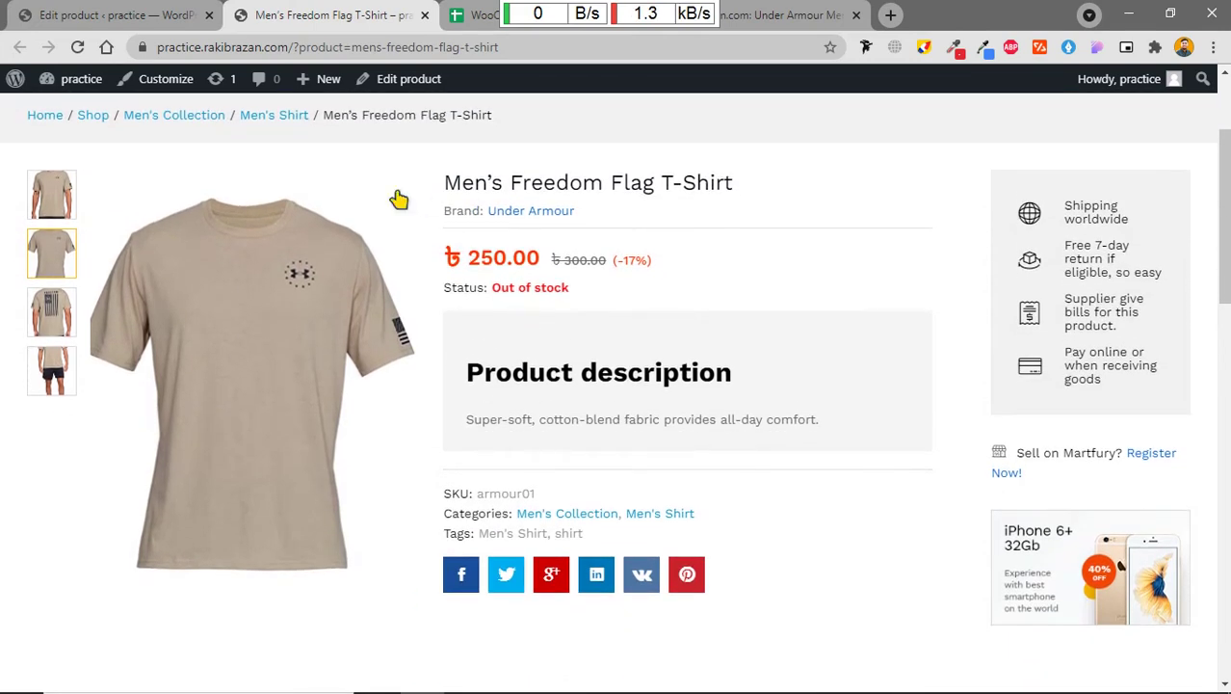
{"action": "left_click_drag", "start_coordinate": [469, 258], "coordinate": [539, 256]}
{"action": "left_click", "coordinate": [541, 258]}
{"action": "left_click_drag", "start_coordinate": [564, 261], "coordinate": [613, 260]}
{"action": "left_click_drag", "start_coordinate": [468, 258], "coordinate": [606, 275]}
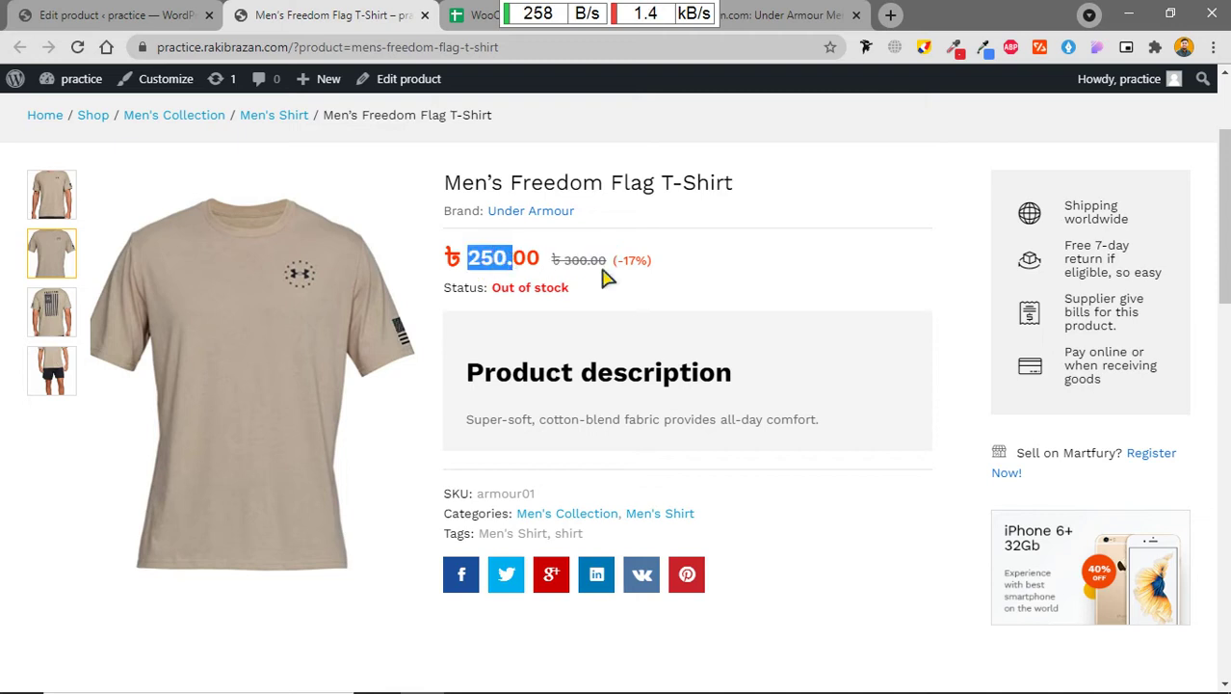
{"action": "left_click", "coordinate": [627, 263]}
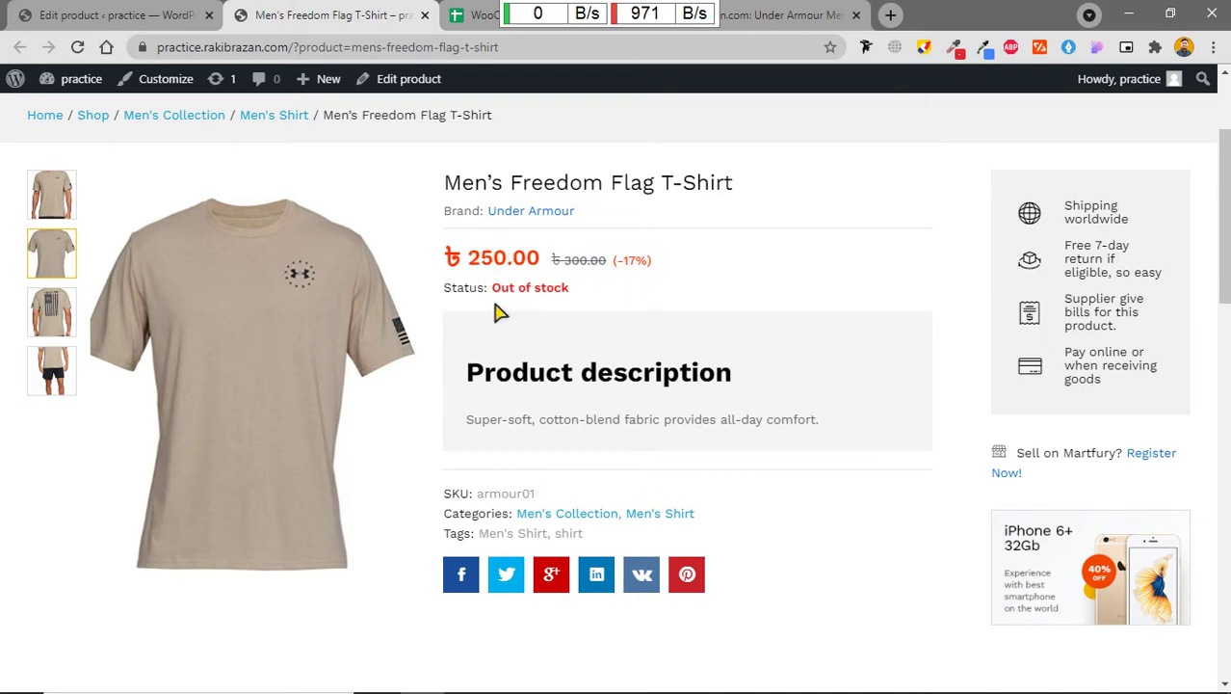
{"action": "scroll", "coordinate": [588, 454], "scroll_direction": "down", "scroll_amount": 2}
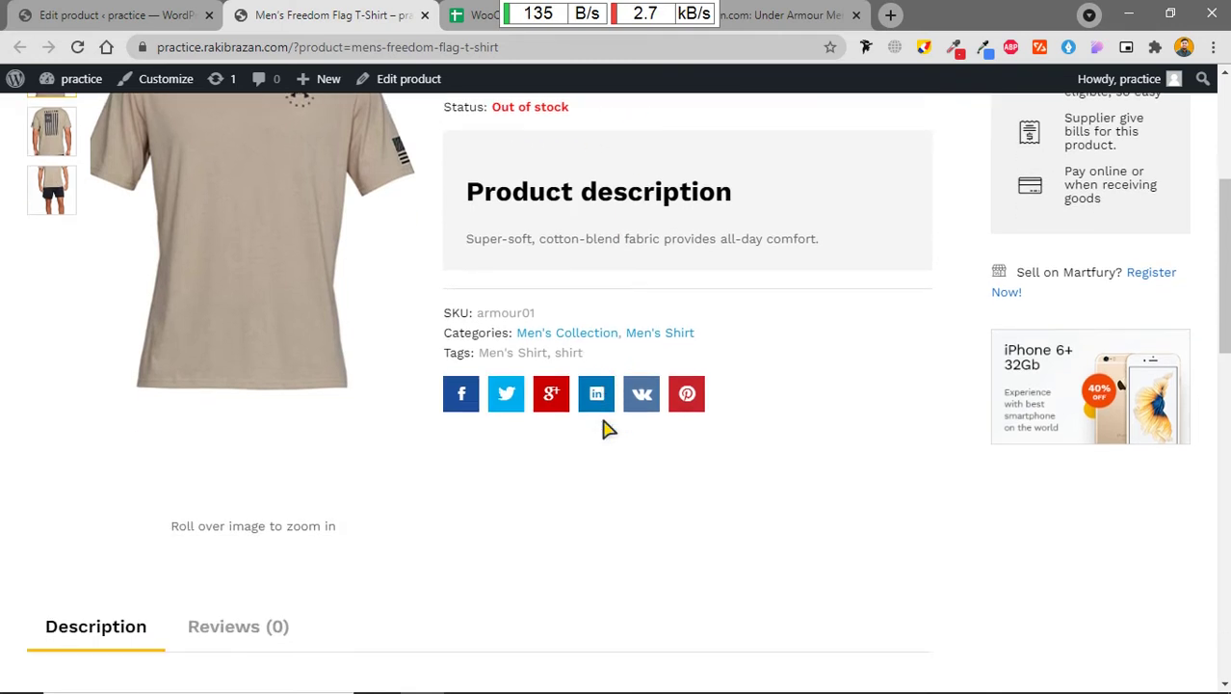
{"action": "scroll", "coordinate": [610, 418], "scroll_direction": "up", "scroll_amount": 2}
{"action": "scroll", "coordinate": [604, 404], "scroll_direction": "down", "scroll_amount": 2}
{"action": "scroll", "coordinate": [604, 404], "scroll_direction": "up", "scroll_amount": 4}
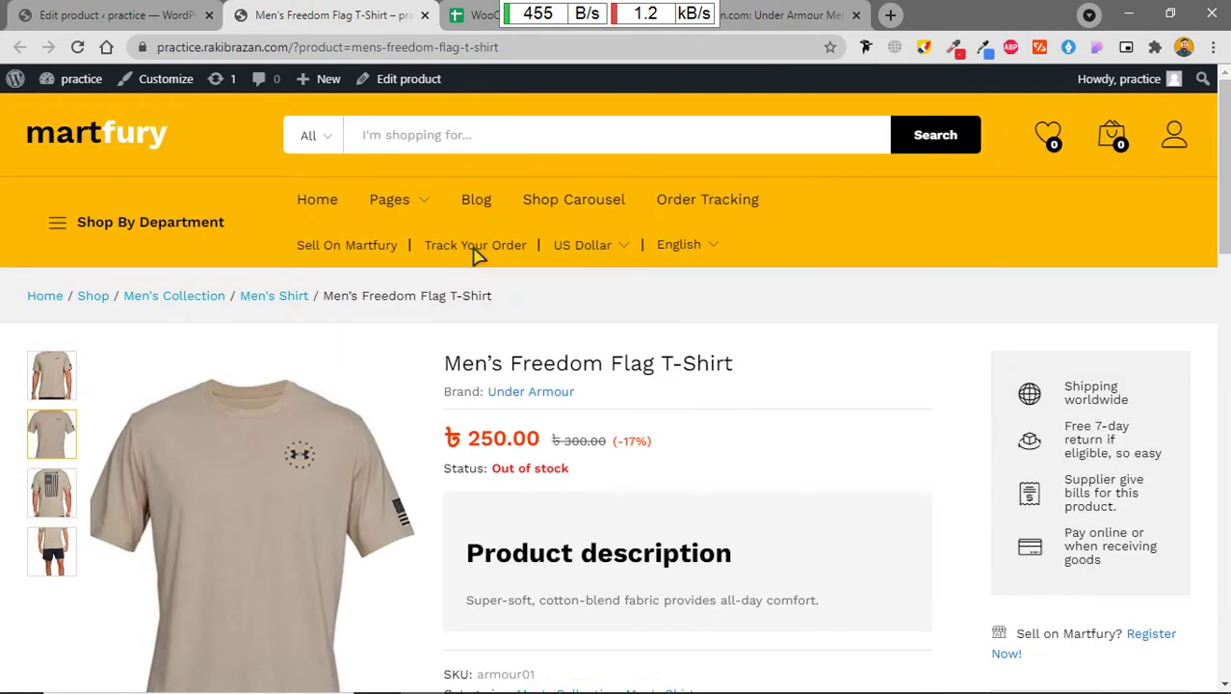
Step: Back in the product editor, show the Inventory settings in Product data
{"action": "left_click", "coordinate": [114, 17]}
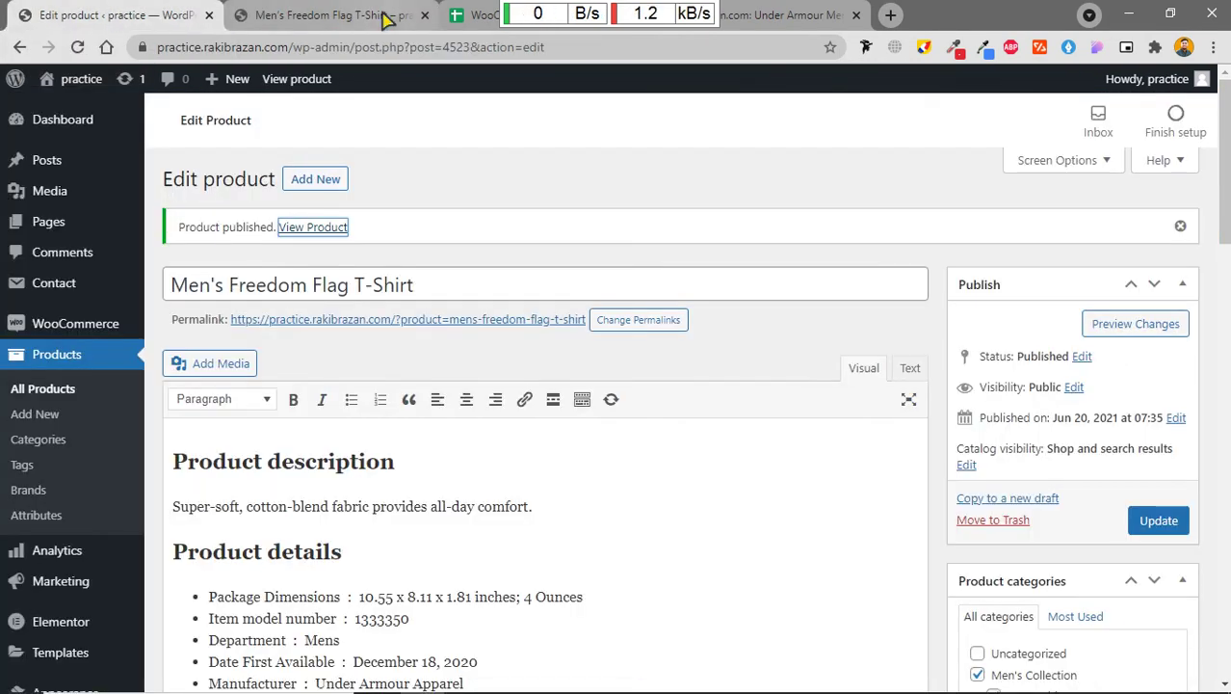
{"action": "left_click", "coordinate": [383, 17]}
{"action": "left_click", "coordinate": [113, 17]}
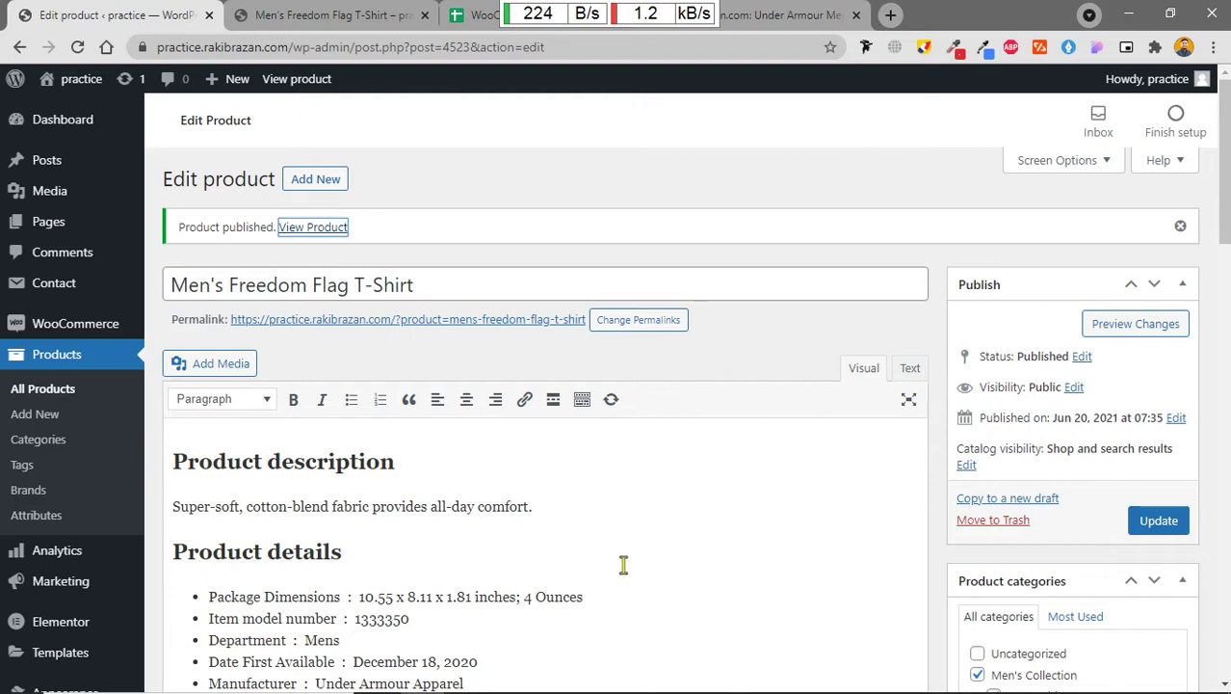
{"action": "scroll", "coordinate": [625, 559], "scroll_direction": "down", "scroll_amount": 3}
{"action": "scroll", "coordinate": [569, 511], "scroll_direction": "up", "scroll_amount": 3}
{"action": "scroll", "coordinate": [559, 464], "scroll_direction": "down", "scroll_amount": 2}
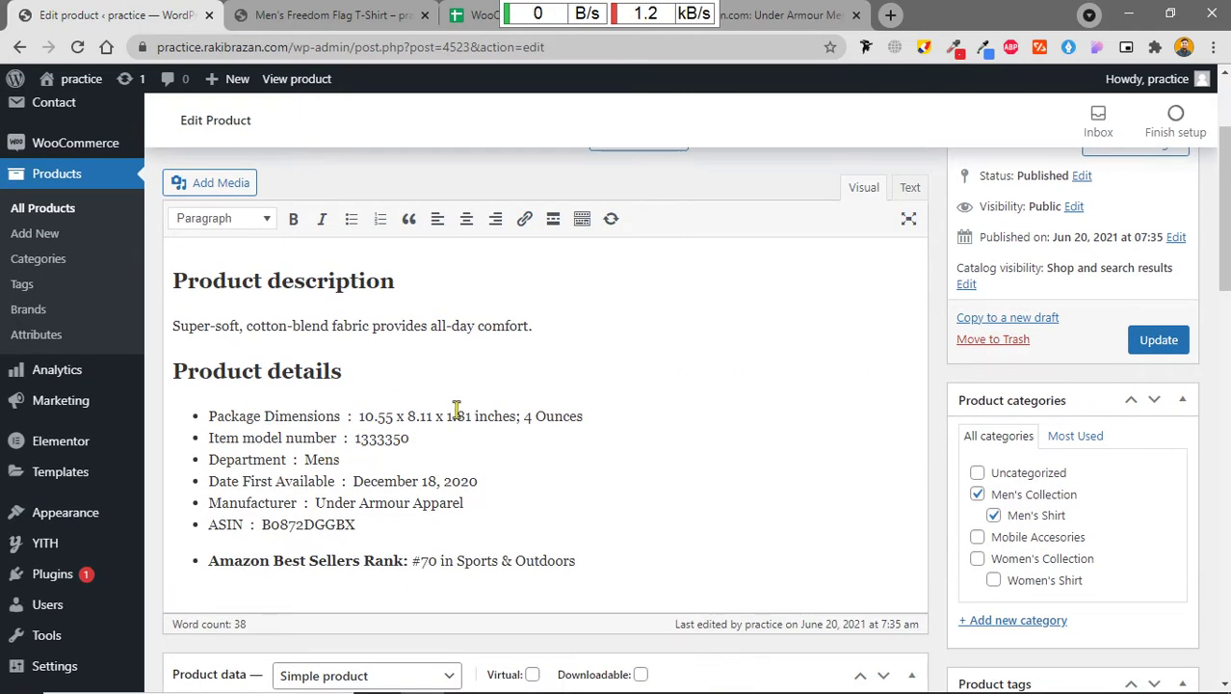
{"action": "scroll", "coordinate": [313, 436], "scroll_direction": "up", "scroll_amount": 2}
{"action": "scroll", "coordinate": [472, 432], "scroll_direction": "down", "scroll_amount": 6}
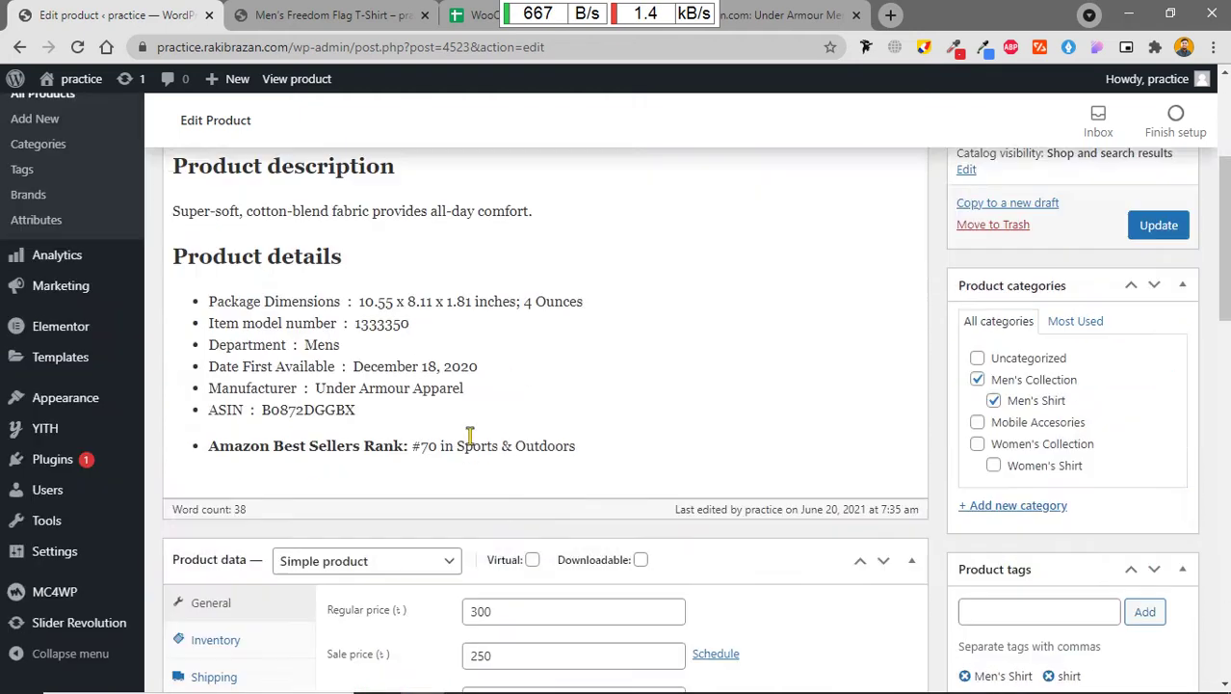
{"action": "scroll", "coordinate": [501, 424], "scroll_direction": "down", "scroll_amount": 2}
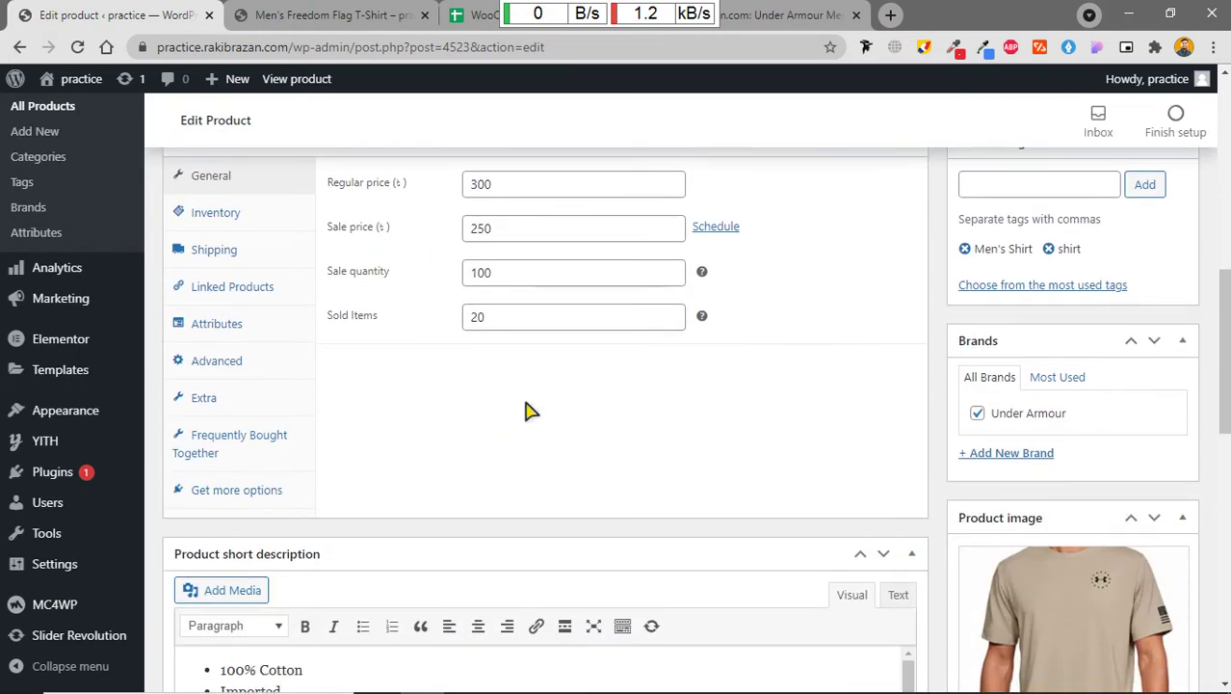
{"action": "left_click", "coordinate": [220, 214]}
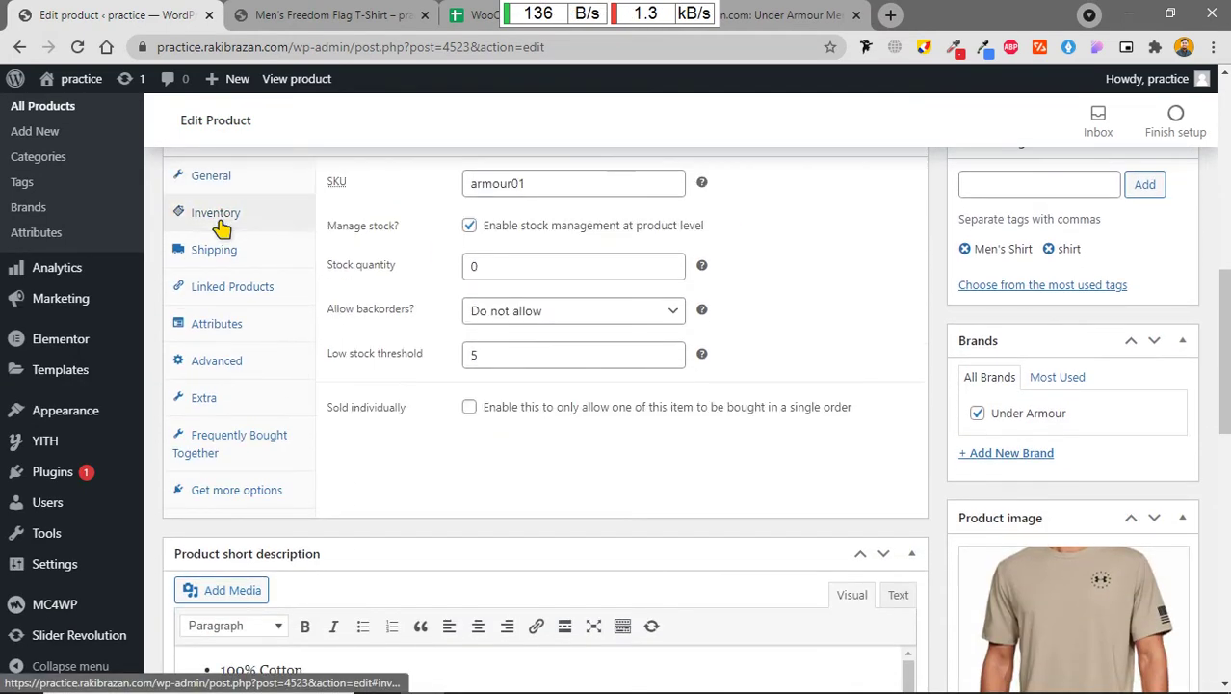
Step: Change the stock quantity from 0 to 100 and update the product
{"action": "left_click", "coordinate": [506, 270]}
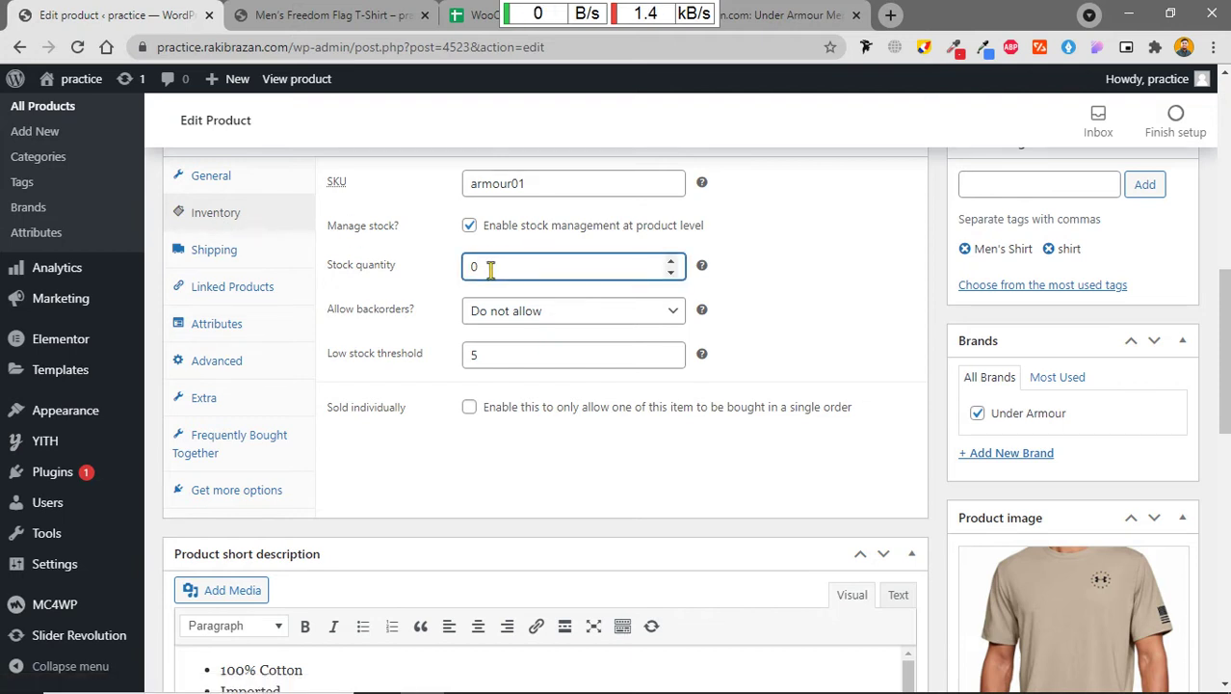
{"action": "type", "text": "100"}
{"action": "scroll", "coordinate": [1080, 250], "scroll_direction": "up", "scroll_amount": 10}
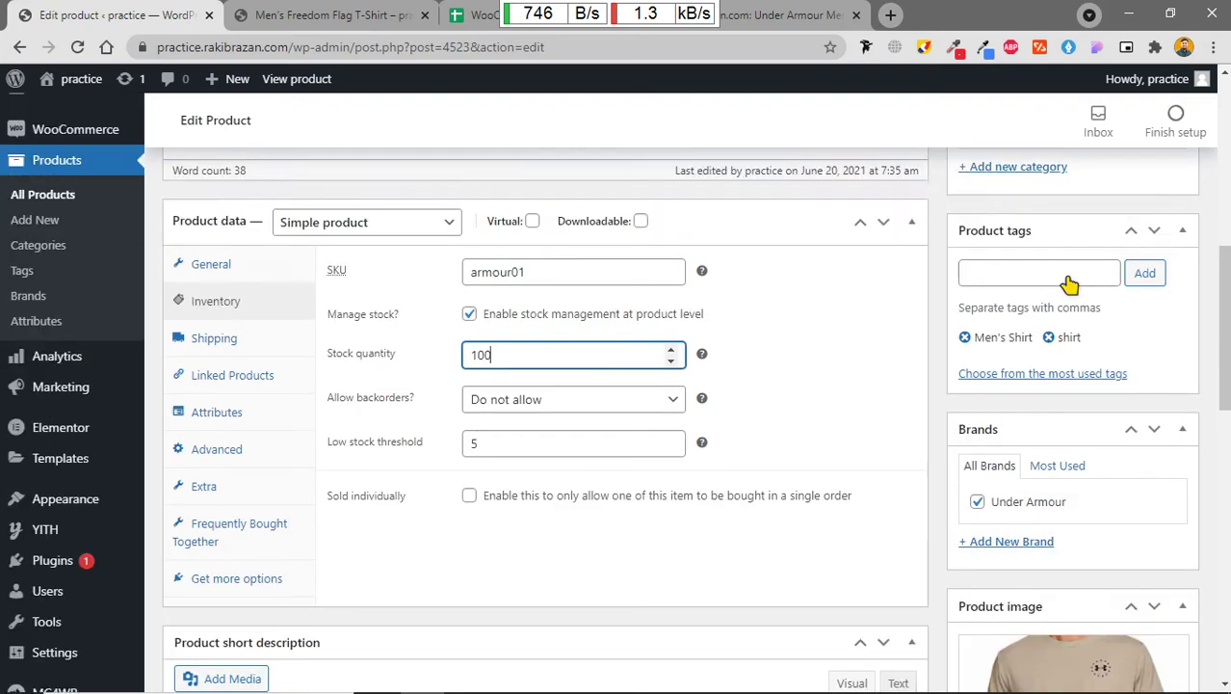
{"action": "left_click", "coordinate": [1159, 521]}
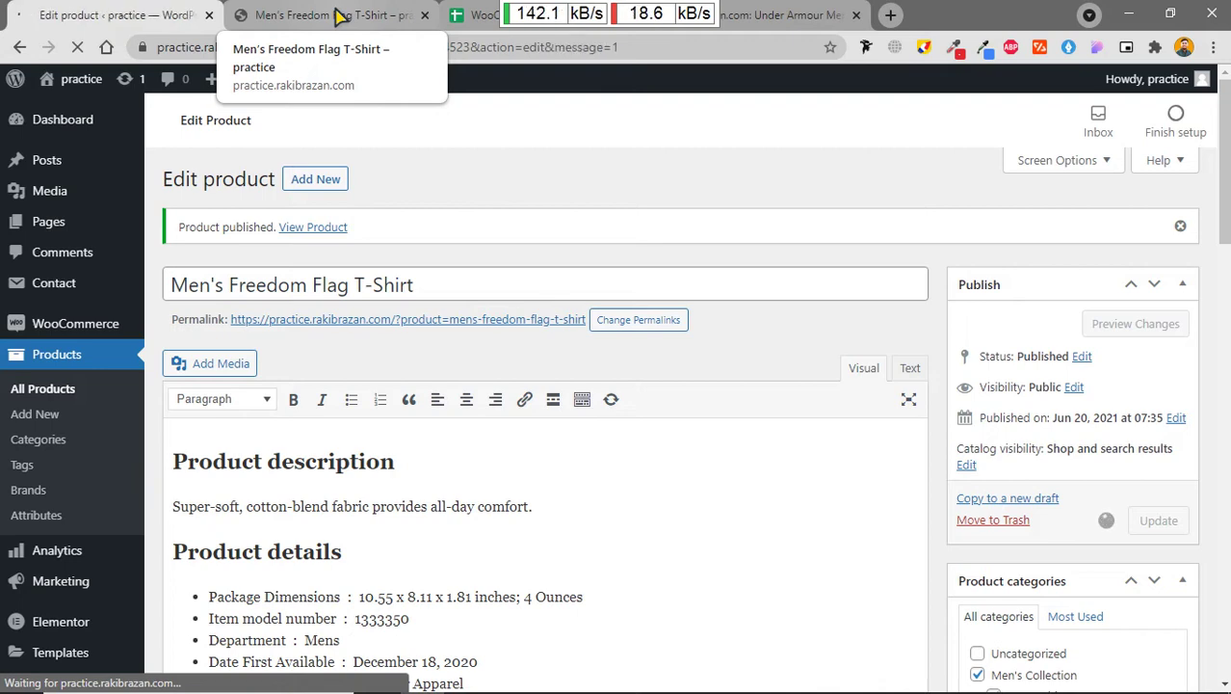
Step: Reload the storefront page and confirm it shows '100 in stock'
{"action": "left_click", "coordinate": [339, 18]}
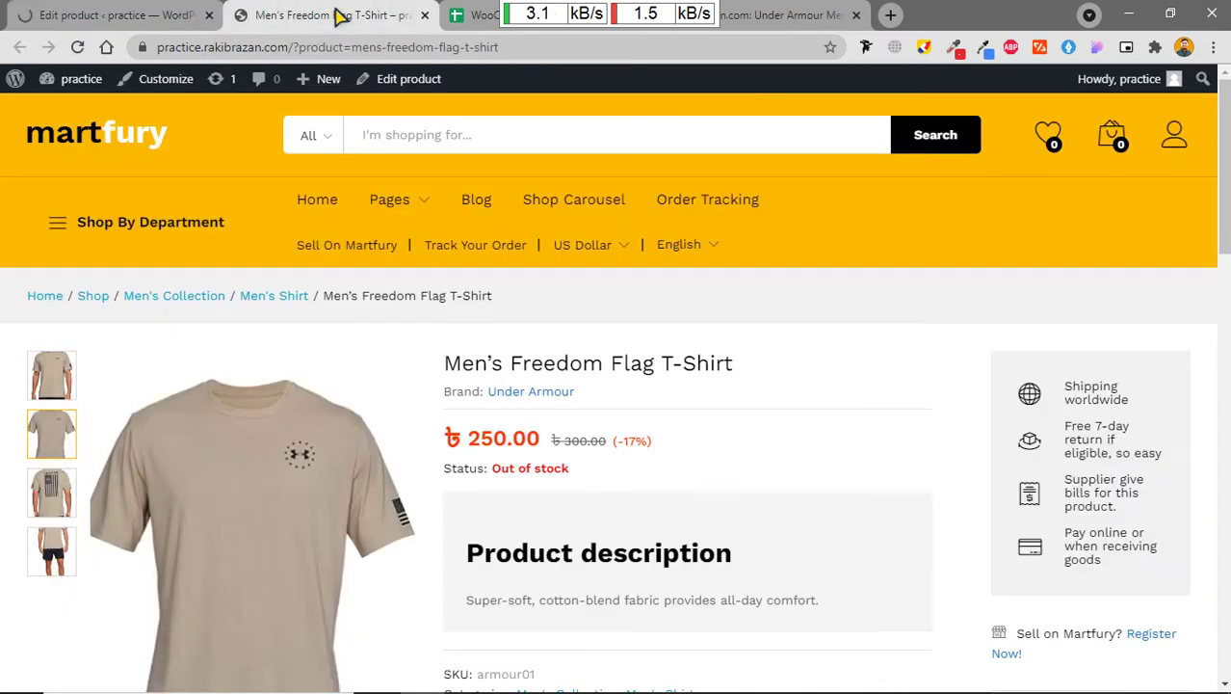
{"action": "left_click", "coordinate": [78, 46]}
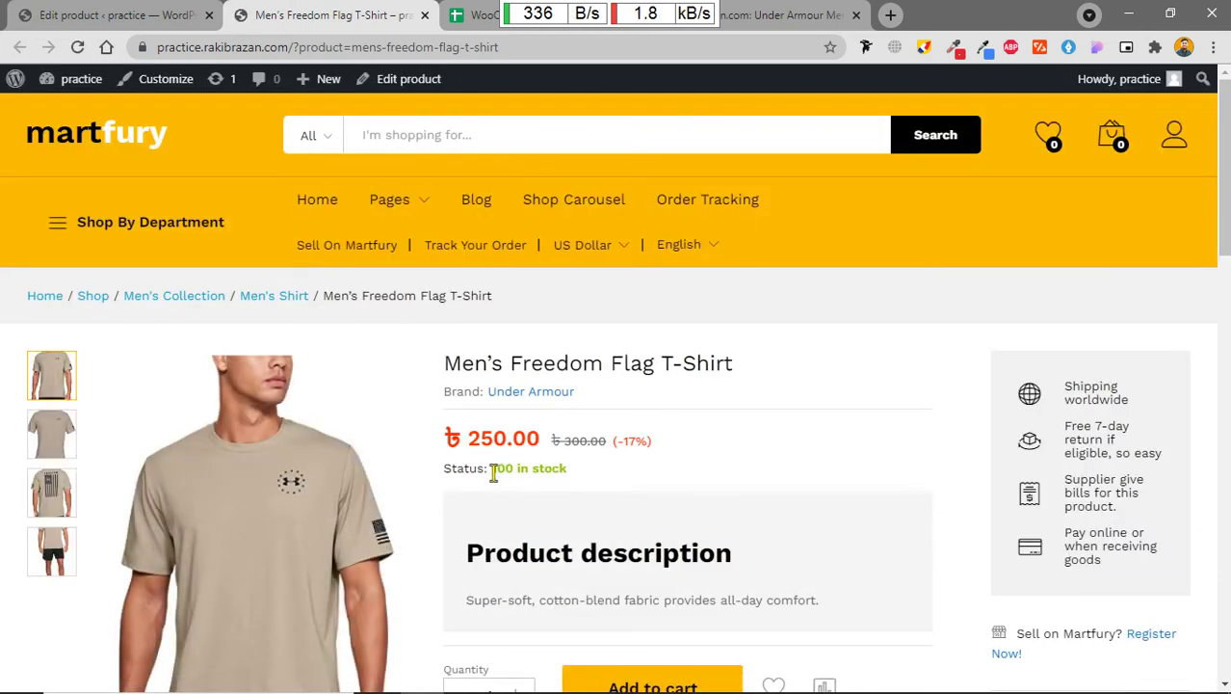
{"action": "left_click_drag", "start_coordinate": [493, 472], "coordinate": [586, 506]}
{"action": "left_click", "coordinate": [696, 503]}
{"action": "scroll", "coordinate": [696, 503], "scroll_direction": "down", "scroll_amount": 3}
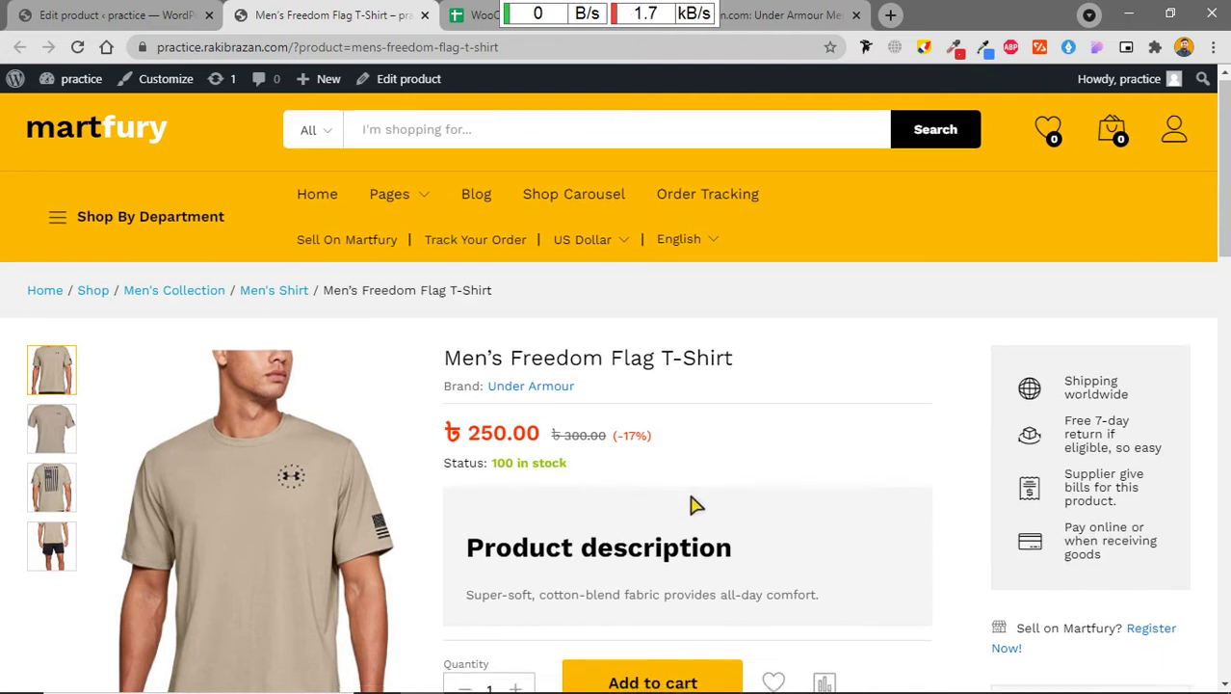
{"action": "scroll", "coordinate": [724, 546], "scroll_direction": "up", "scroll_amount": 3}
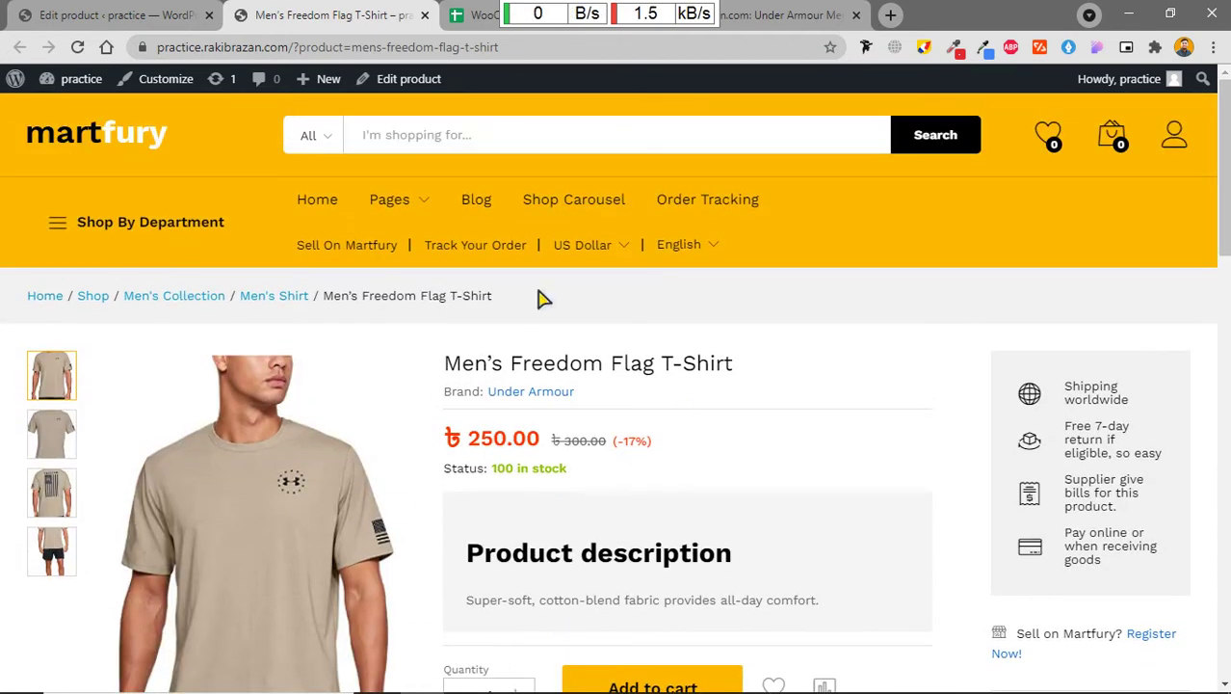
{"action": "scroll", "coordinate": [809, 381], "scroll_direction": "down", "scroll_amount": 2}
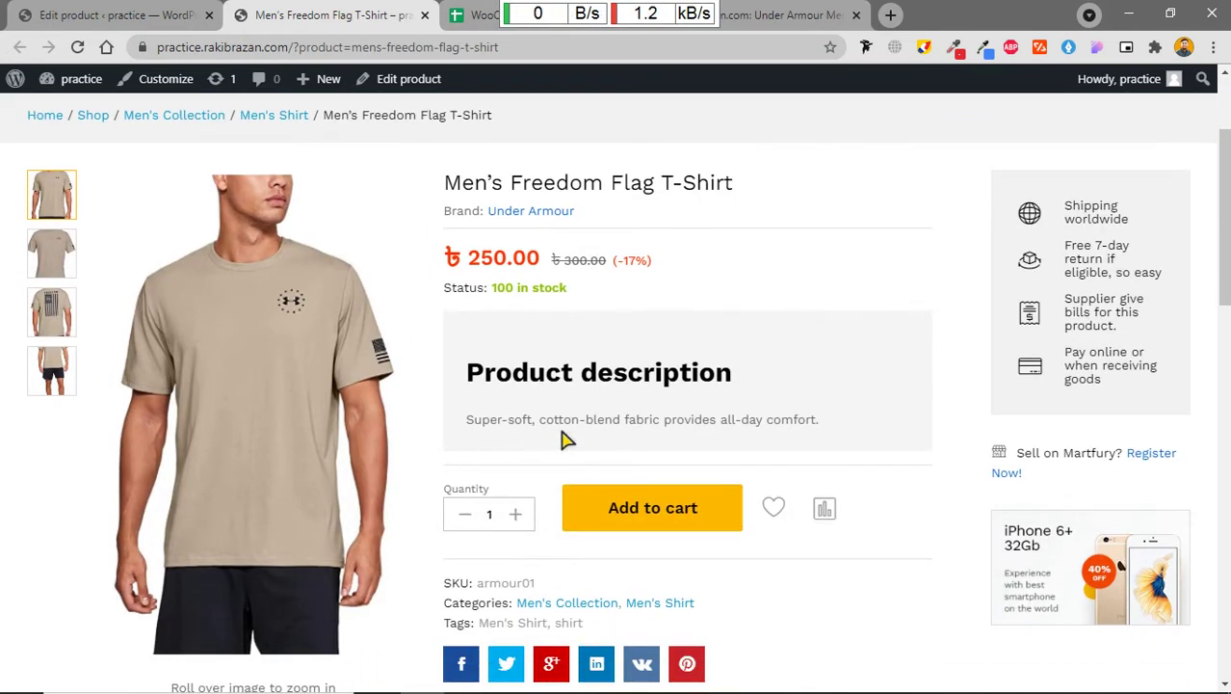
Step: Scroll through the product's edit page, then go back to the storefront and instructions sheet
{"action": "left_click", "coordinate": [121, 11]}
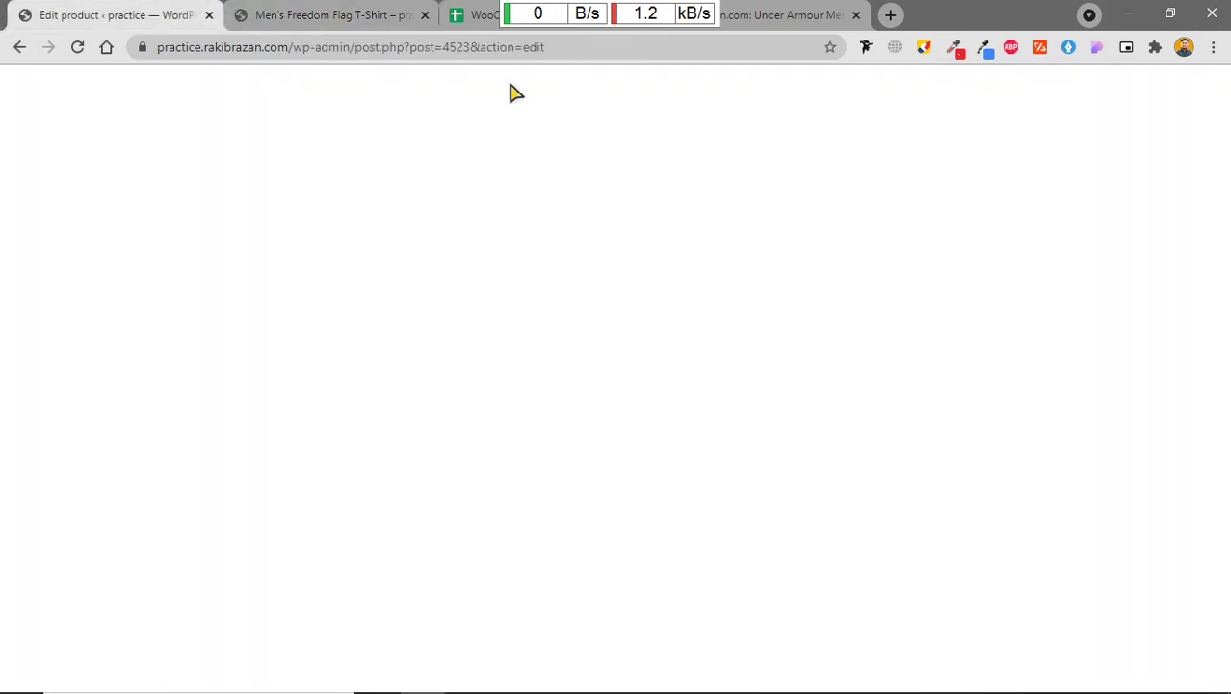
{"action": "scroll", "coordinate": [597, 409], "scroll_direction": "down", "scroll_amount": 6}
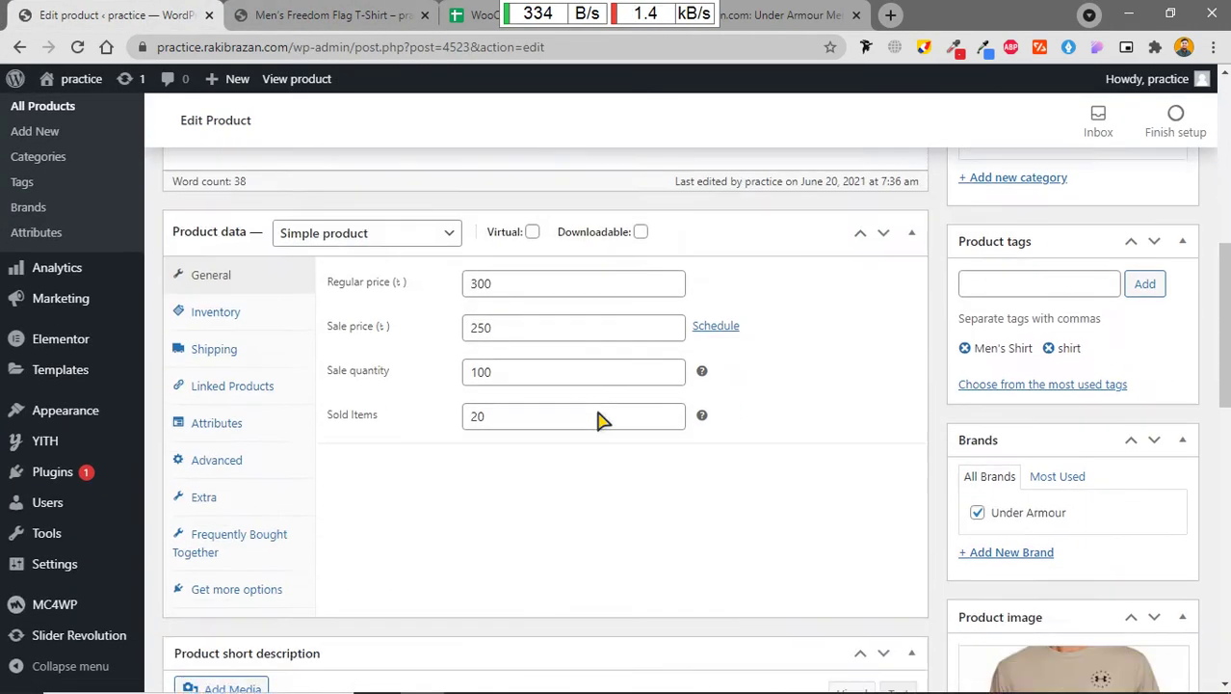
{"action": "scroll", "coordinate": [597, 419], "scroll_direction": "down", "scroll_amount": 6}
{"action": "scroll", "coordinate": [598, 411], "scroll_direction": "down", "scroll_amount": 1}
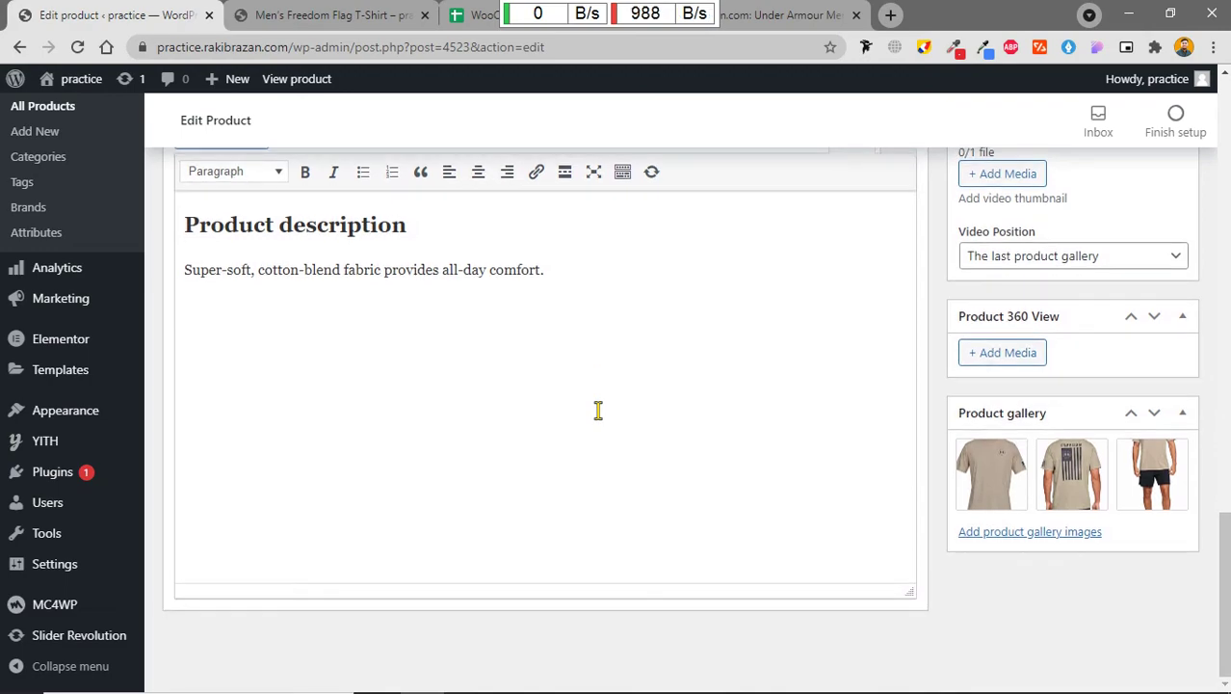
{"action": "scroll", "coordinate": [597, 412], "scroll_direction": "up", "scroll_amount": 15}
{"action": "scroll", "coordinate": [602, 410], "scroll_direction": "up", "scroll_amount": 10}
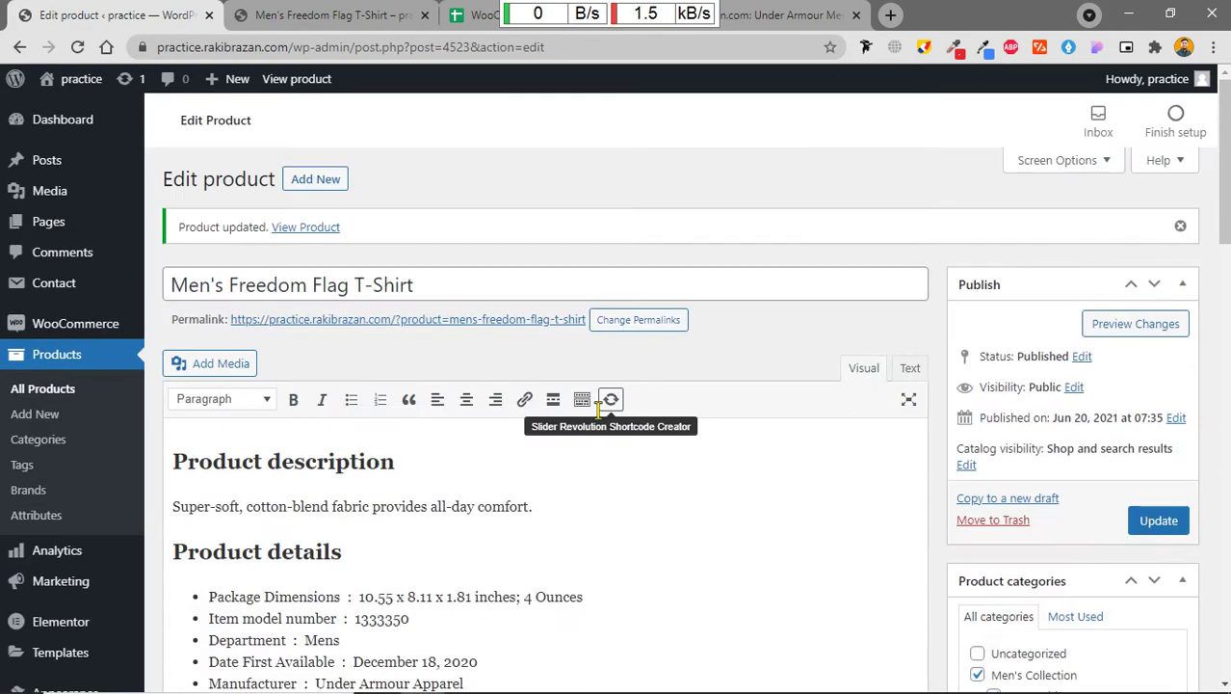
{"action": "left_click", "coordinate": [386, 14]}
{"action": "left_click", "coordinate": [521, 14]}
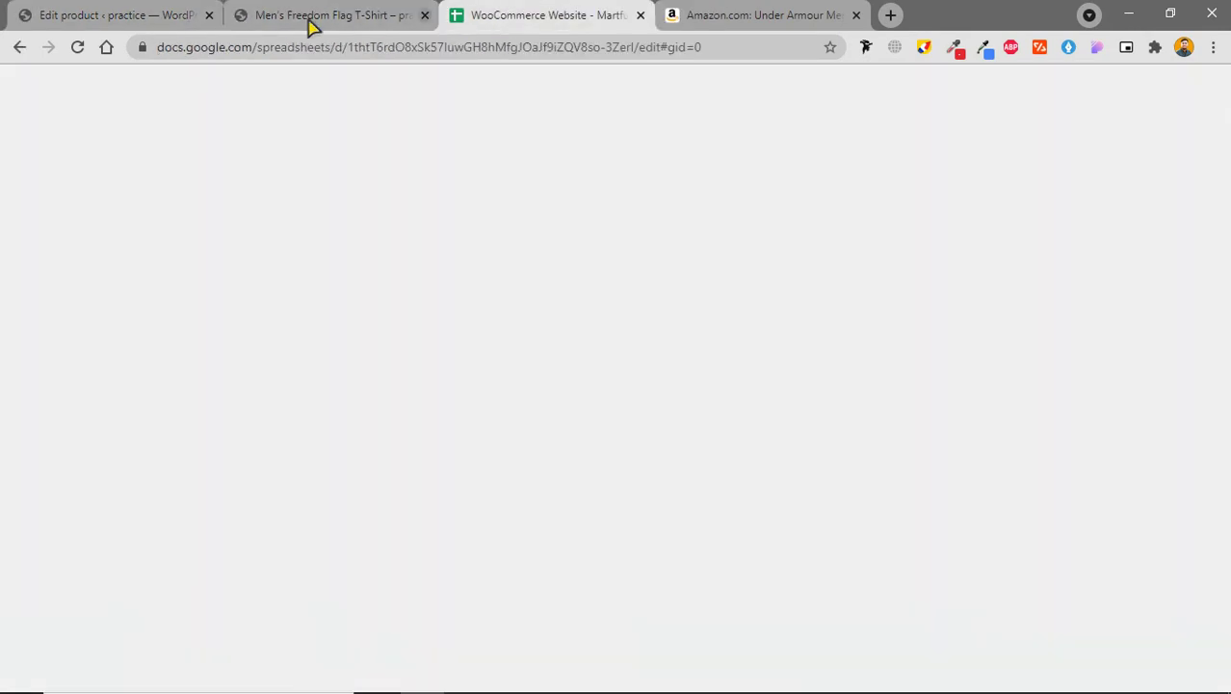
Step: Read the 'ii) add a variable products' instructions, then return to the storefront tab
{"action": "left_click", "coordinate": [154, 15]}
{"action": "left_click", "coordinate": [347, 18]}
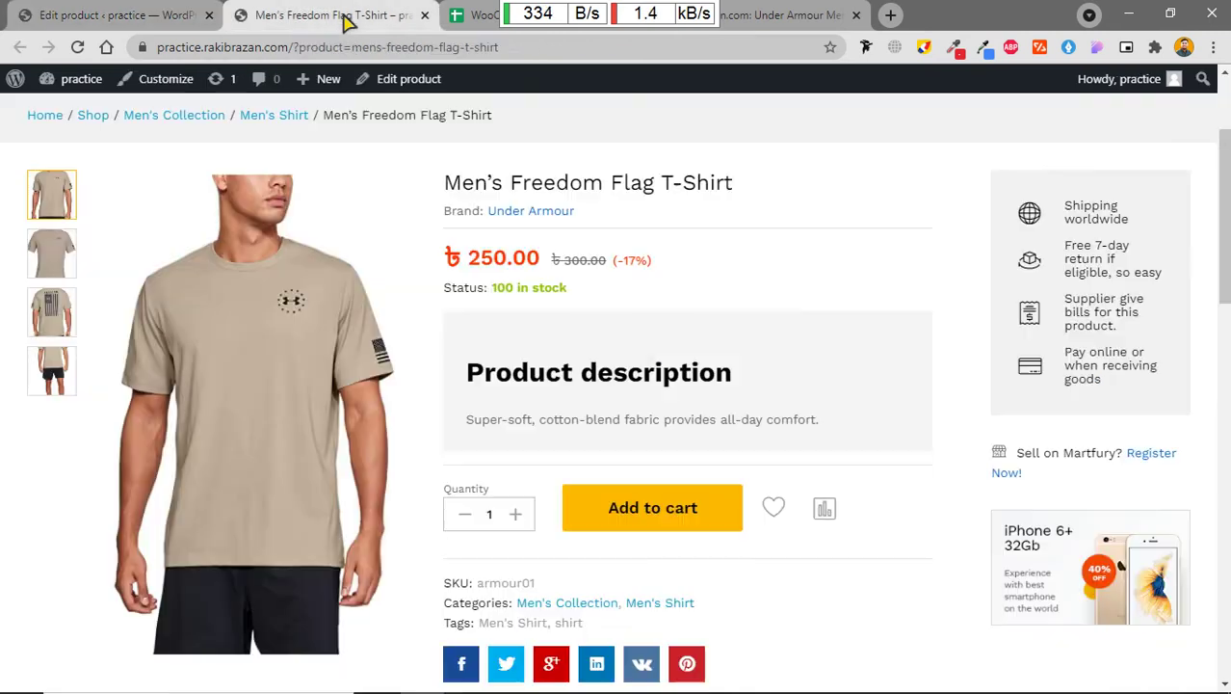
{"action": "left_click", "coordinate": [478, 14]}
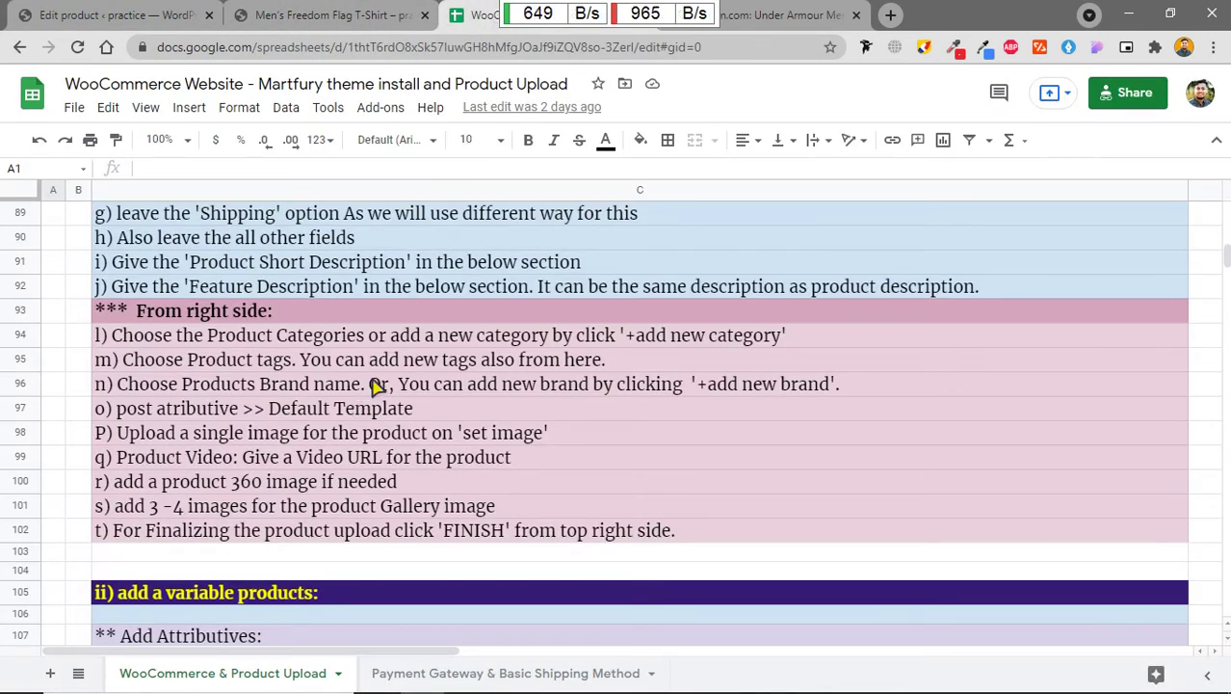
{"action": "scroll", "coordinate": [347, 383], "scroll_direction": "down", "scroll_amount": 5}
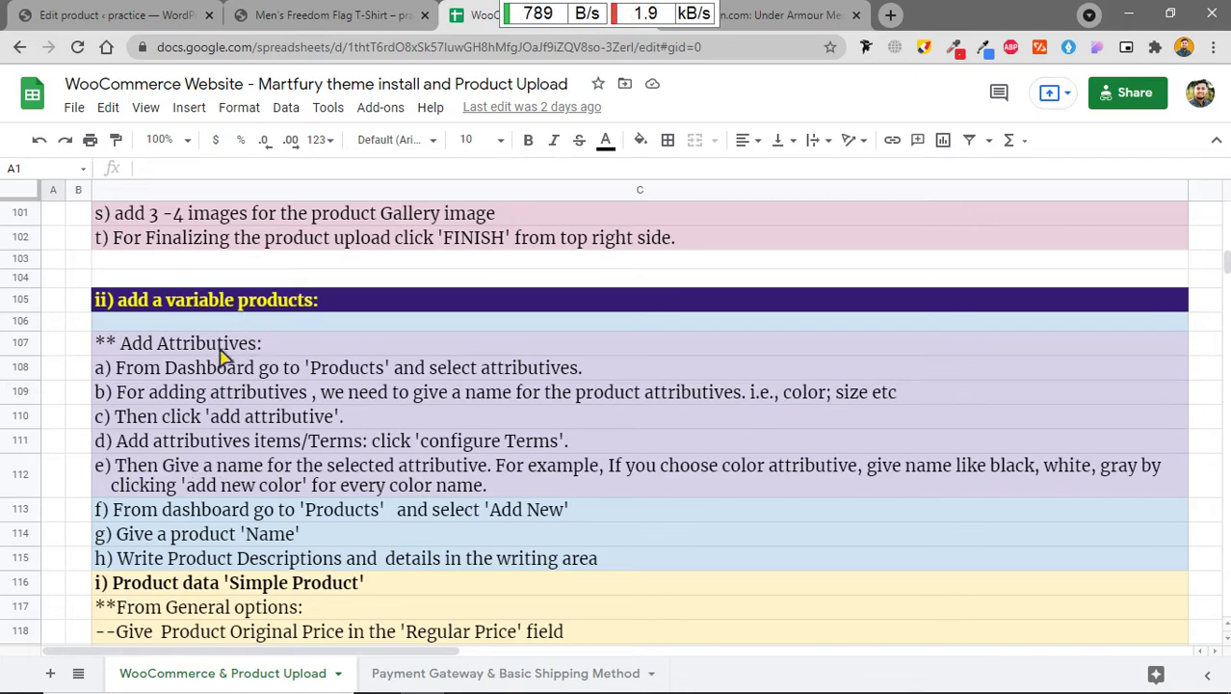
{"action": "scroll", "coordinate": [444, 441], "scroll_direction": "down", "scroll_amount": 8}
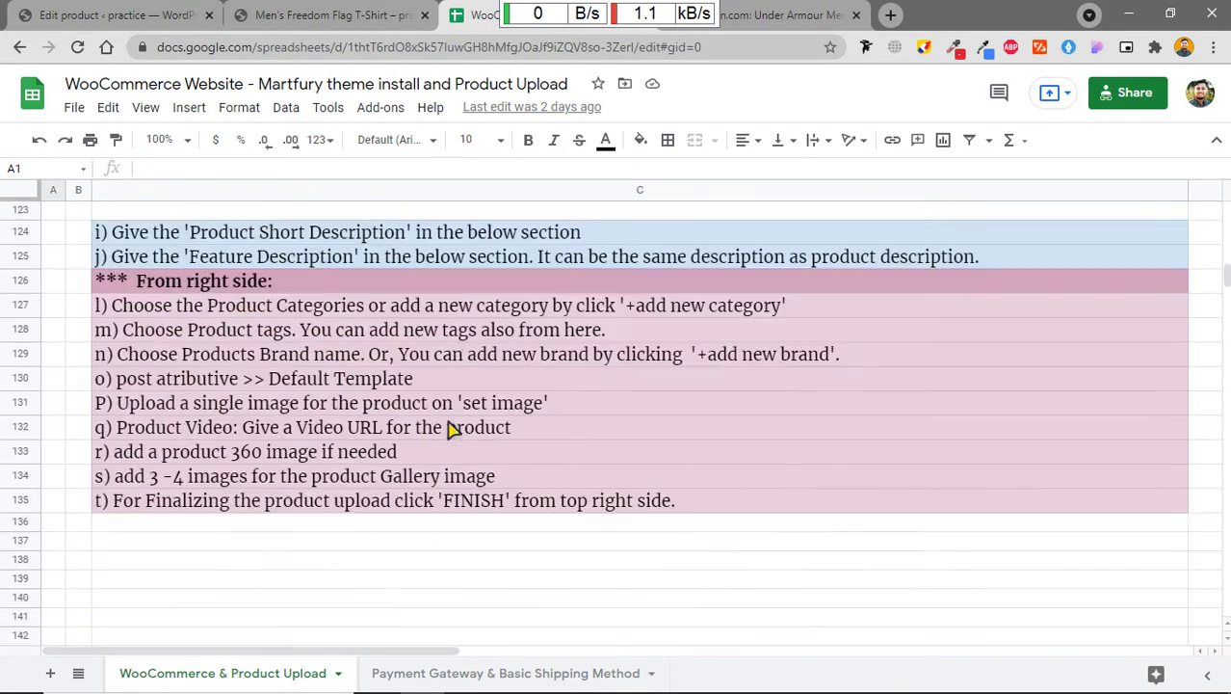
{"action": "scroll", "coordinate": [451, 428], "scroll_direction": "up", "scroll_amount": 10}
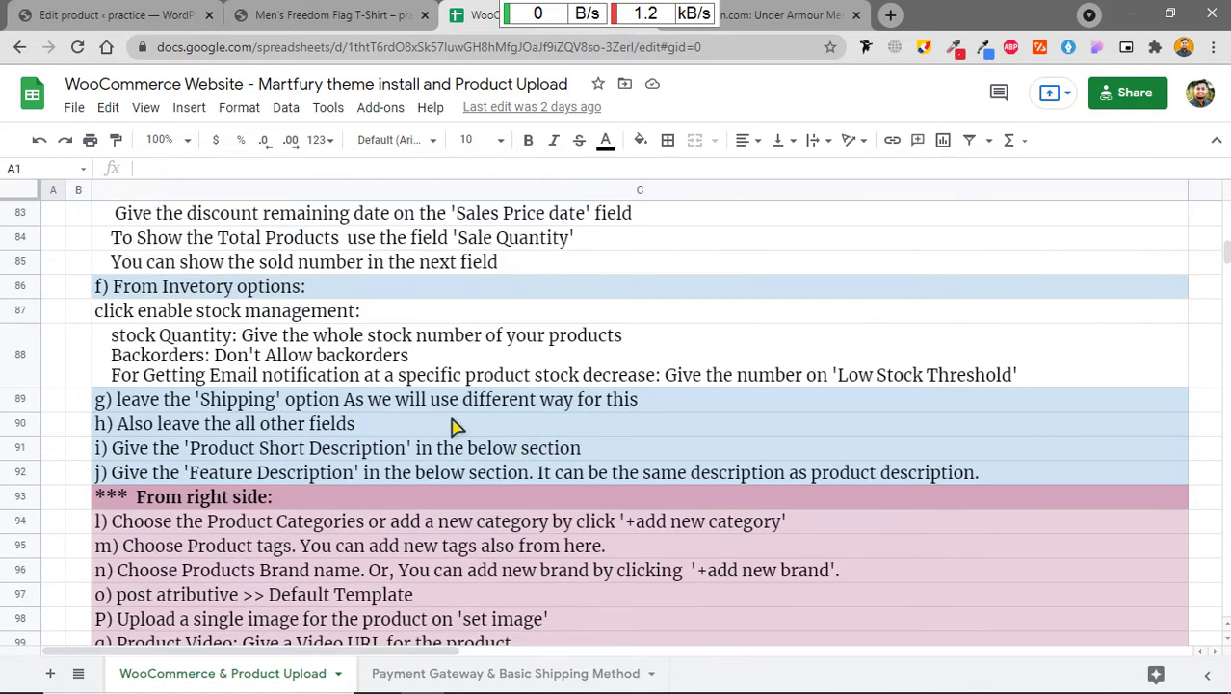
{"action": "scroll", "coordinate": [453, 428], "scroll_direction": "down", "scroll_amount": 3}
{"action": "scroll", "coordinate": [453, 427], "scroll_direction": "down", "scroll_amount": 3}
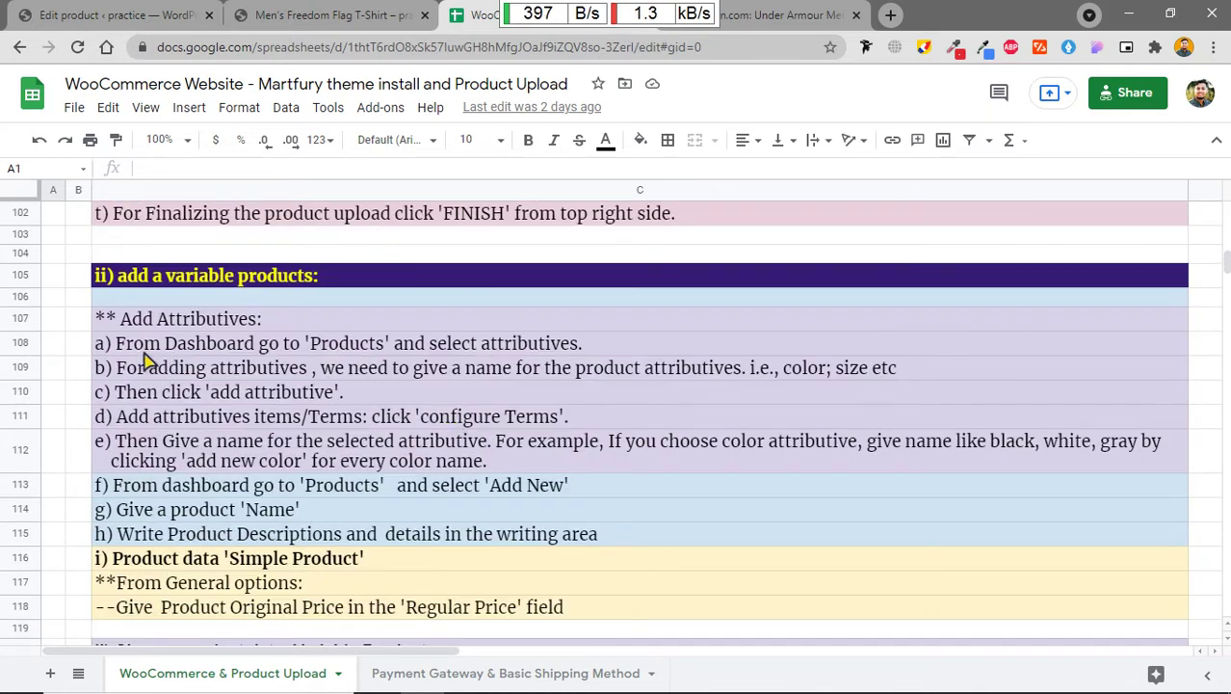
{"action": "scroll", "coordinate": [237, 337], "scroll_direction": "down", "scroll_amount": 1}
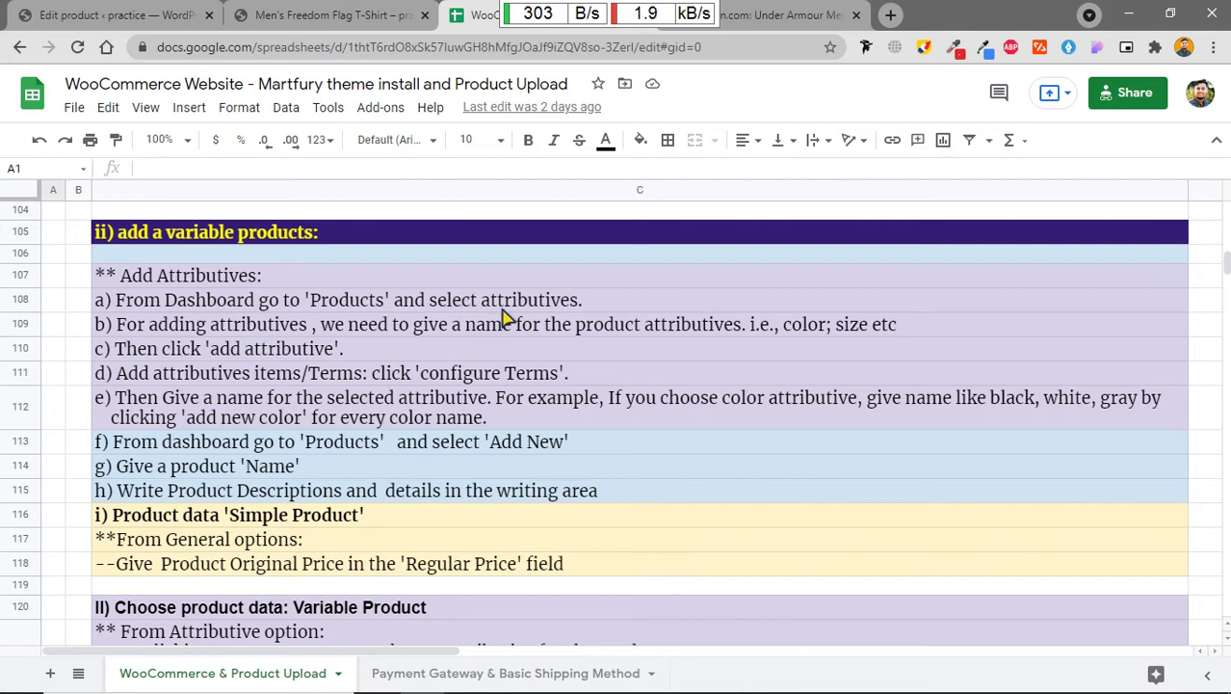
{"action": "left_click", "coordinate": [332, 15]}
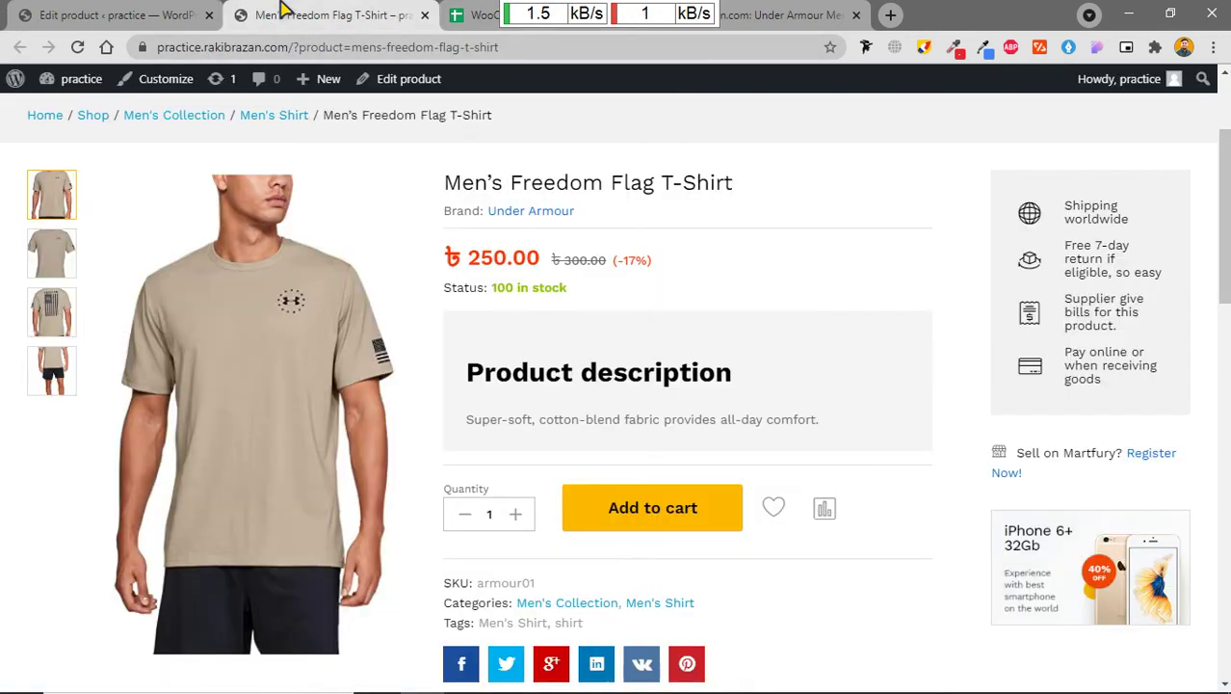
Step: Close the storefront tab and open the WooCommerce Products > Attributes list
{"action": "left_click", "coordinate": [425, 15]}
{"action": "left_click", "coordinate": [115, 16]}
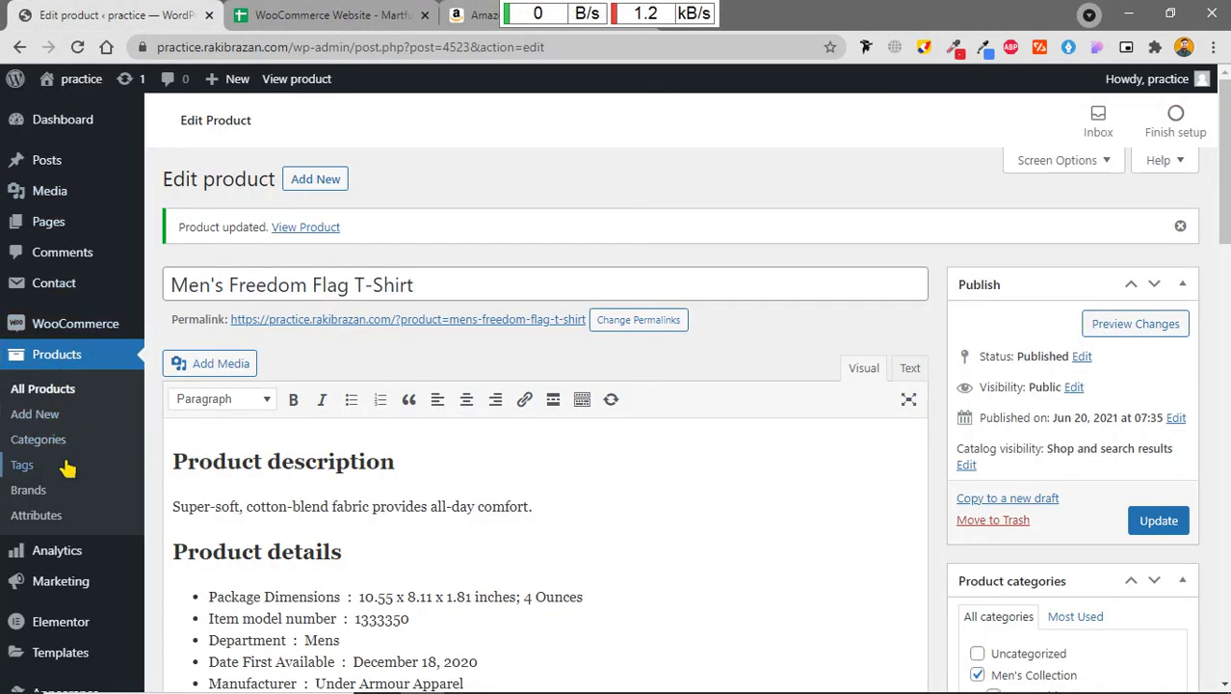
{"action": "left_click", "coordinate": [64, 516]}
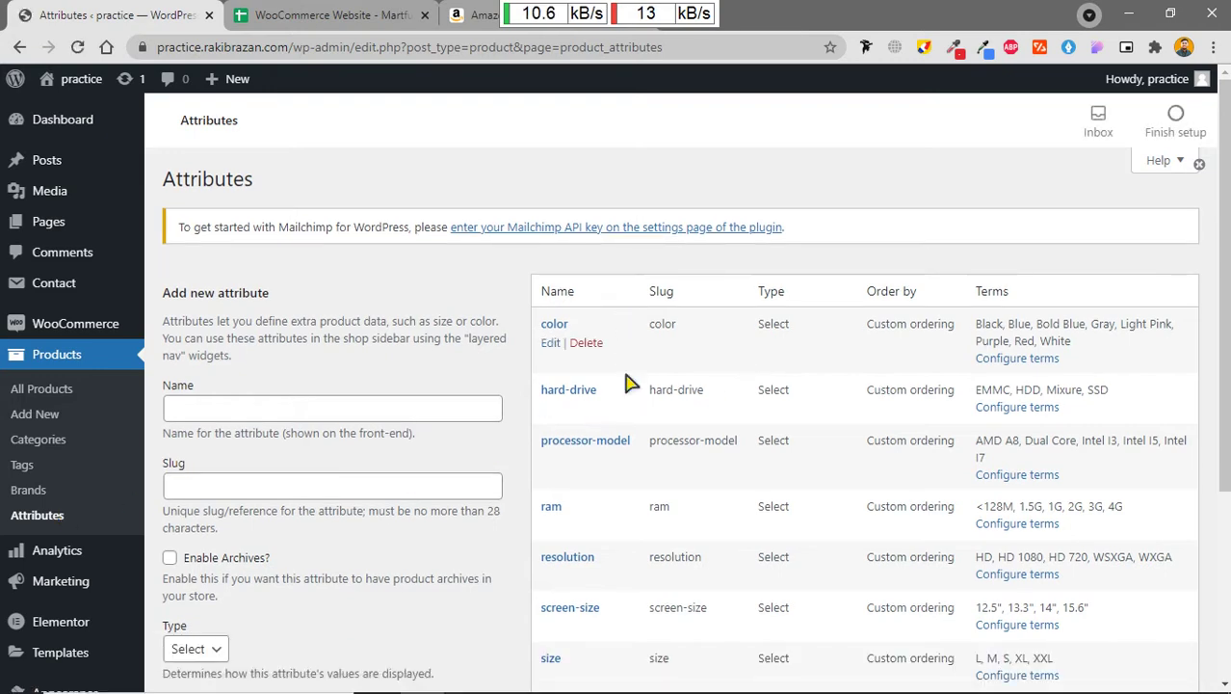
{"action": "scroll", "coordinate": [628, 384], "scroll_direction": "down", "scroll_amount": 3}
{"action": "scroll", "coordinate": [656, 463], "scroll_direction": "up", "scroll_amount": 2}
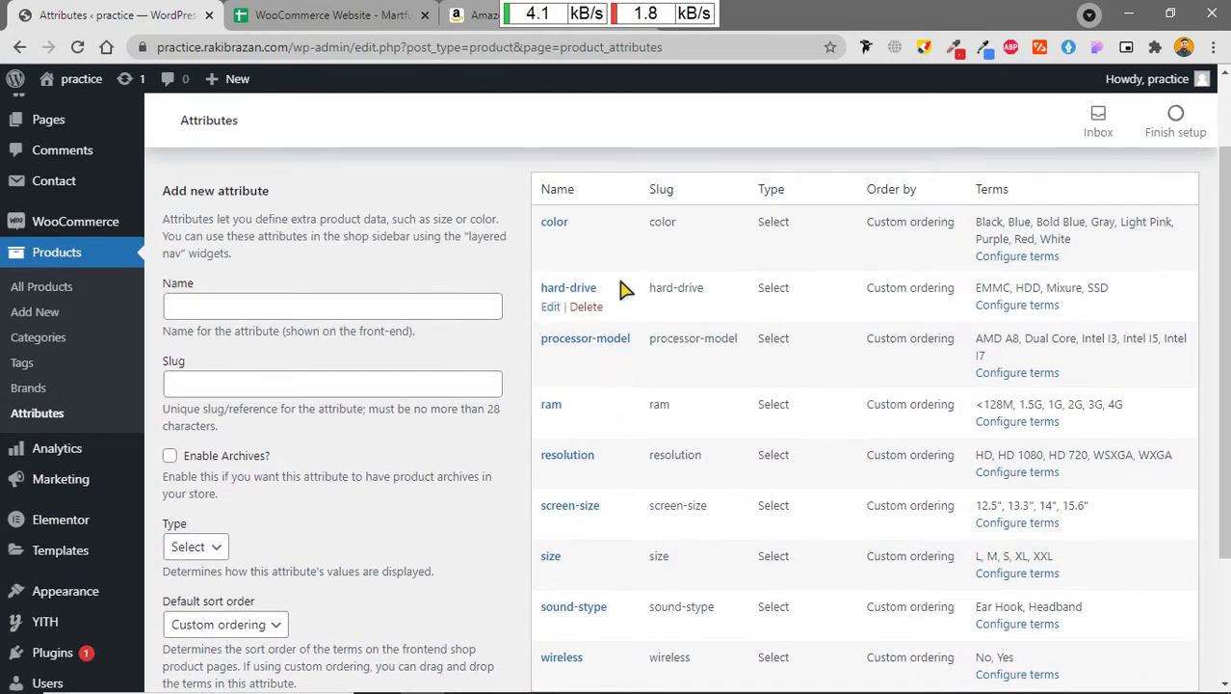
{"action": "scroll", "coordinate": [627, 308], "scroll_direction": "up", "scroll_amount": 2}
{"action": "scroll", "coordinate": [665, 544], "scroll_direction": "down", "scroll_amount": 3}
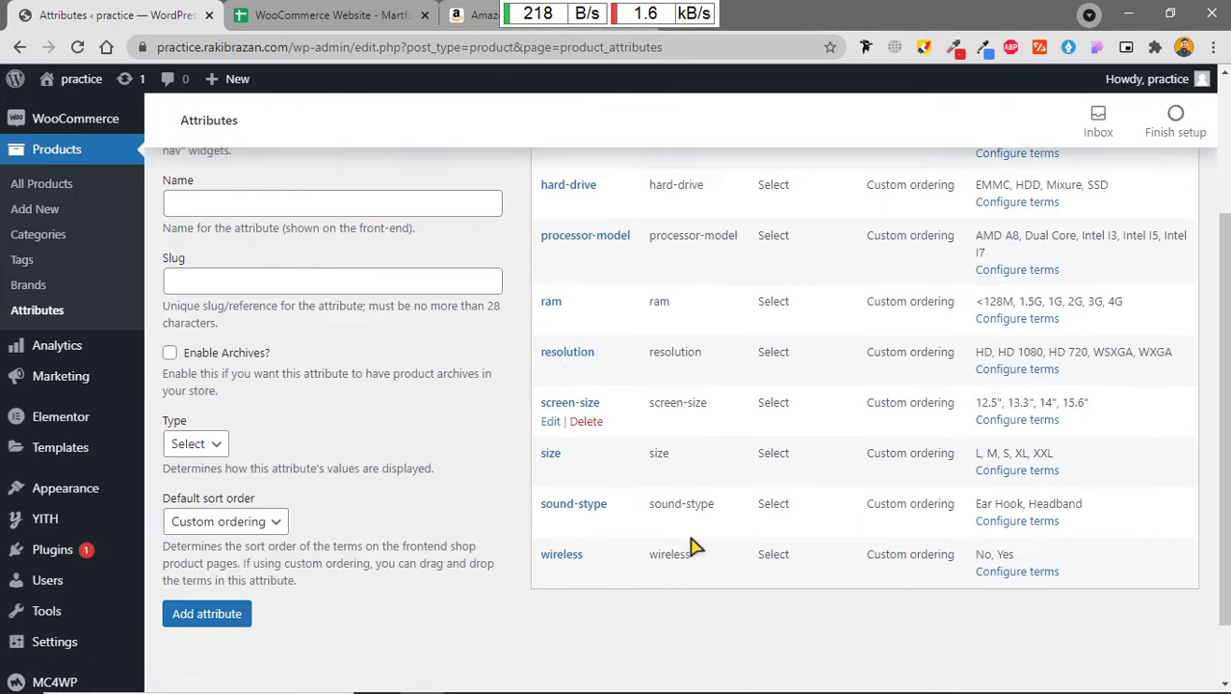
{"action": "scroll", "coordinate": [681, 463], "scroll_direction": "up", "scroll_amount": 2}
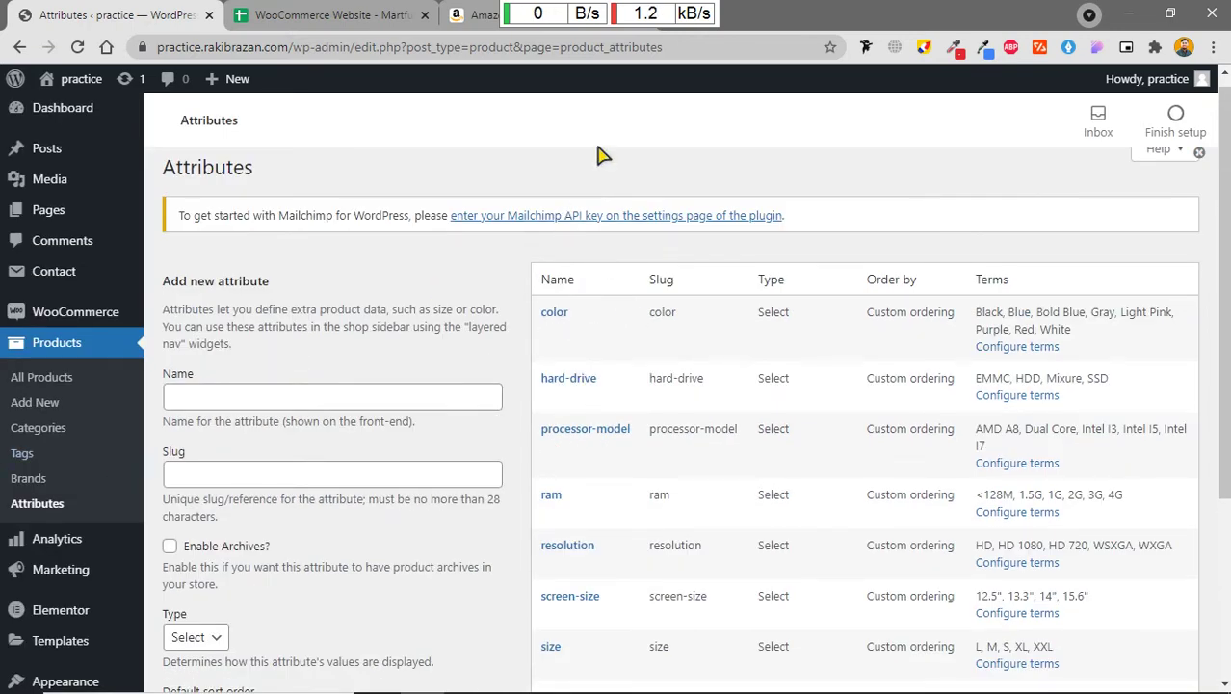
Step: Delete the color, hard-drive and processor-model attributes, confirming each deletion
{"action": "left_click", "coordinate": [588, 331]}
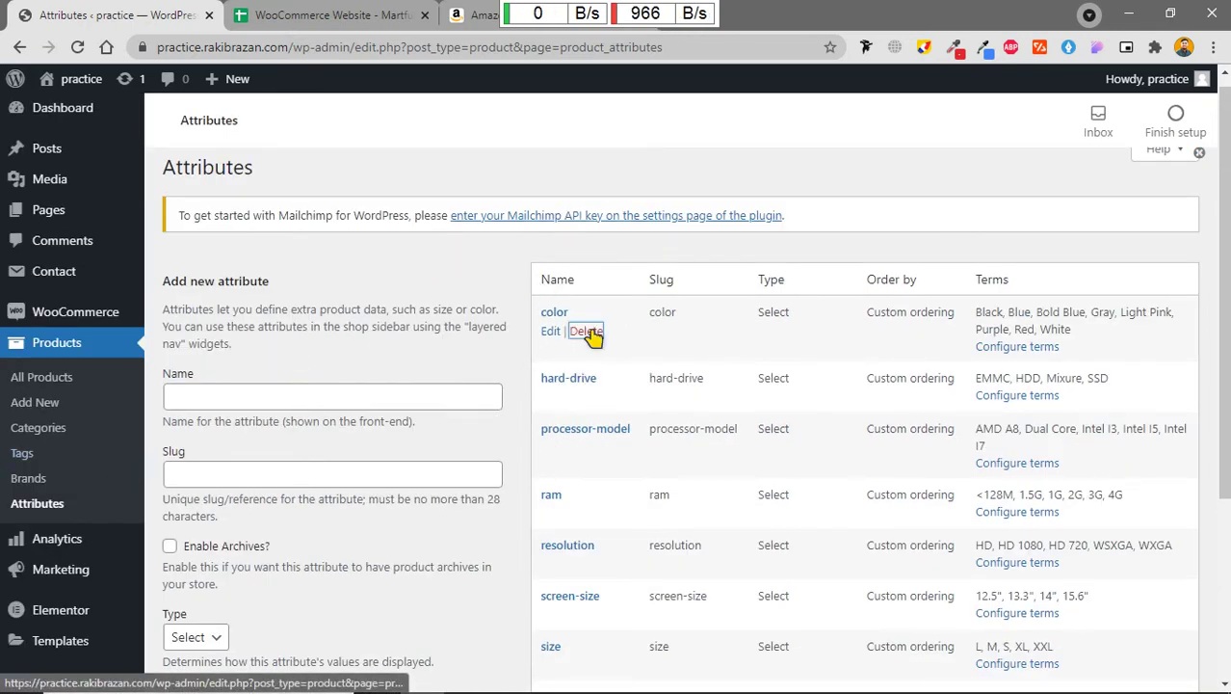
{"action": "left_click", "coordinate": [704, 152]}
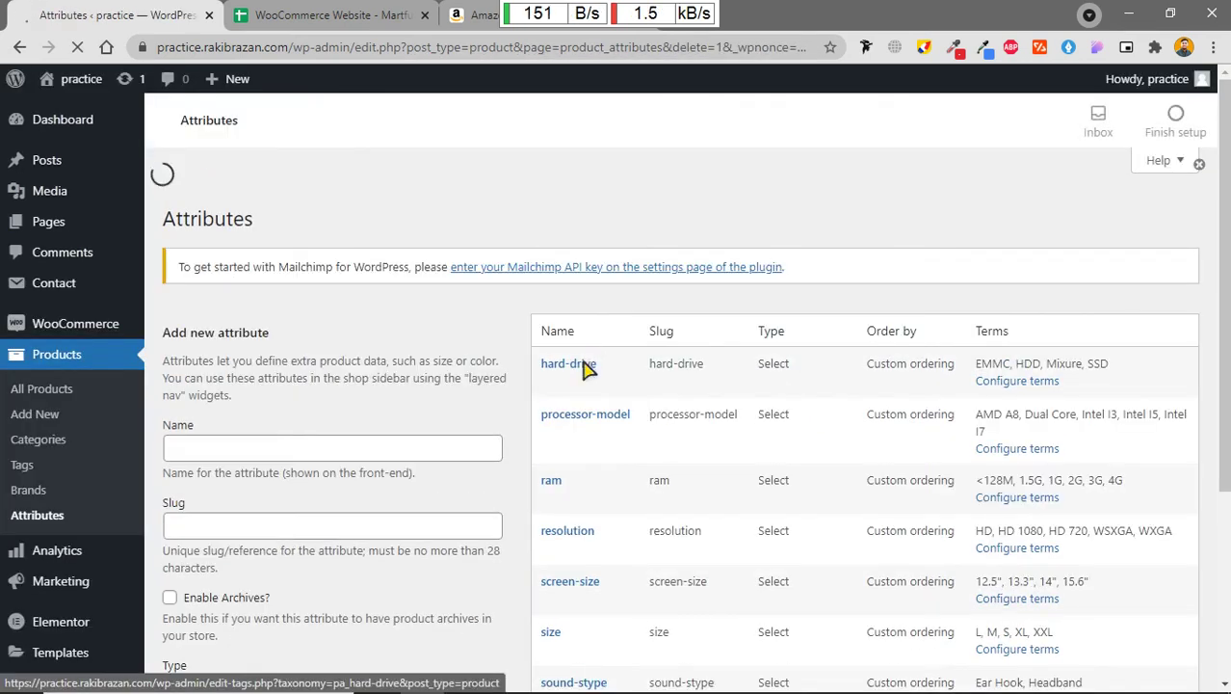
{"action": "left_click", "coordinate": [588, 344]}
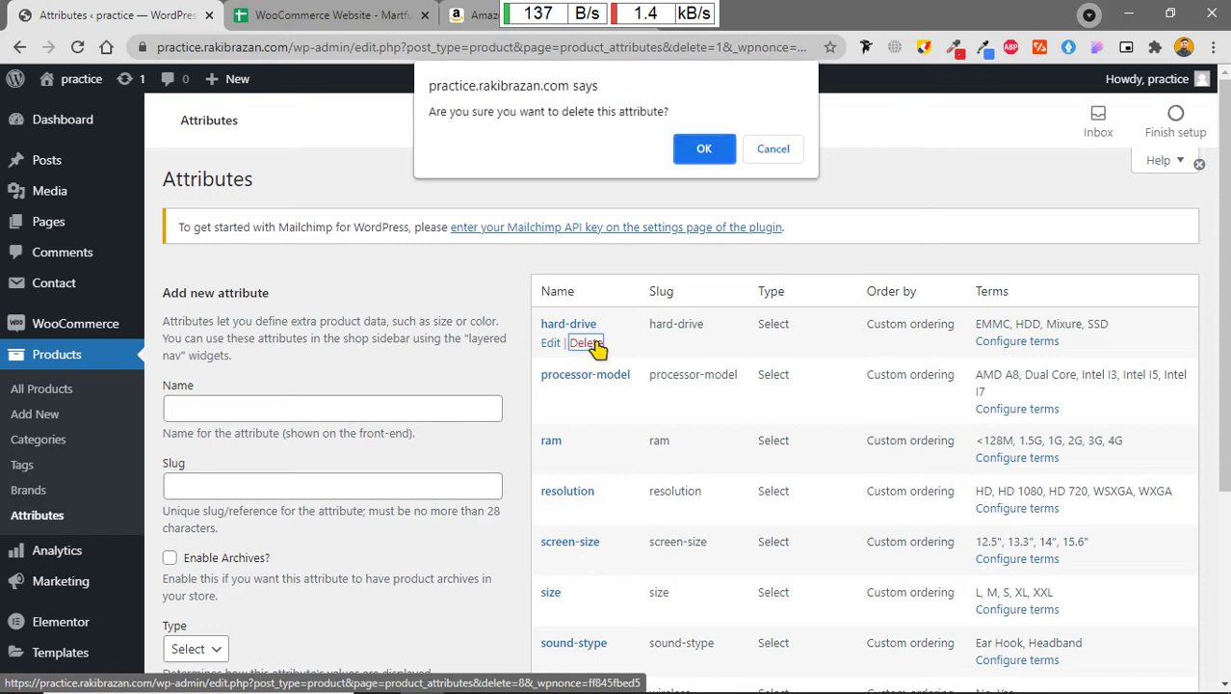
{"action": "left_click", "coordinate": [705, 153]}
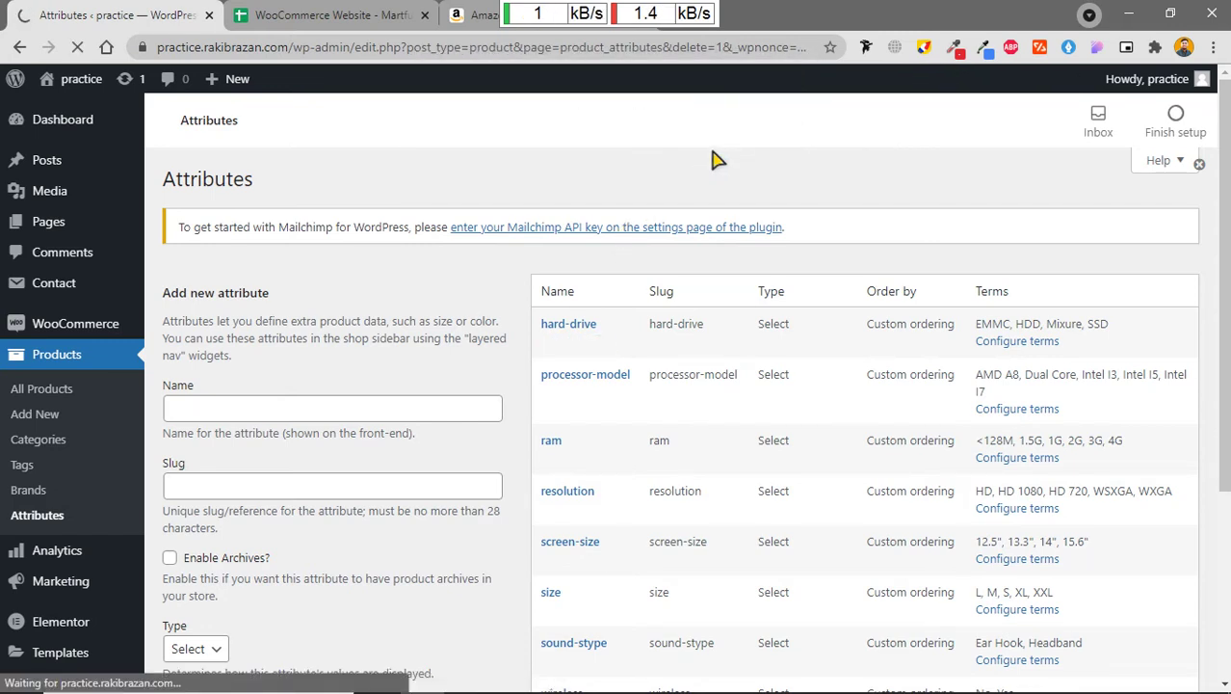
{"action": "mouse_move", "coordinate": [615, 451]}
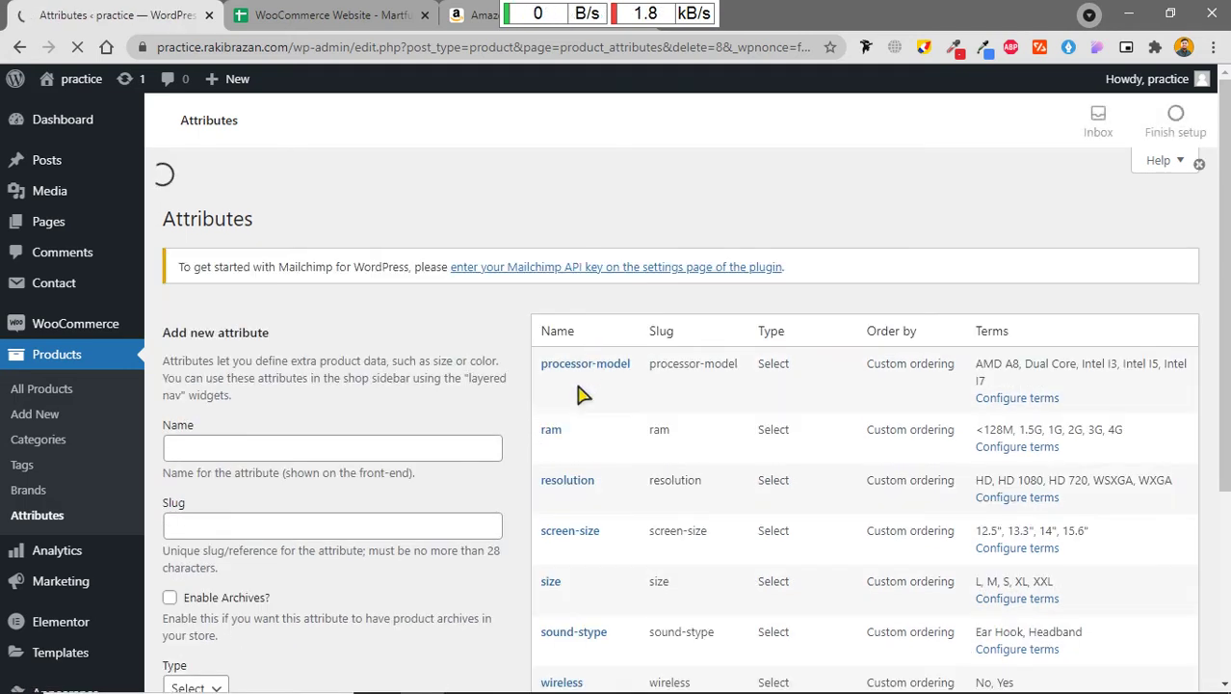
{"action": "left_click", "coordinate": [584, 343]}
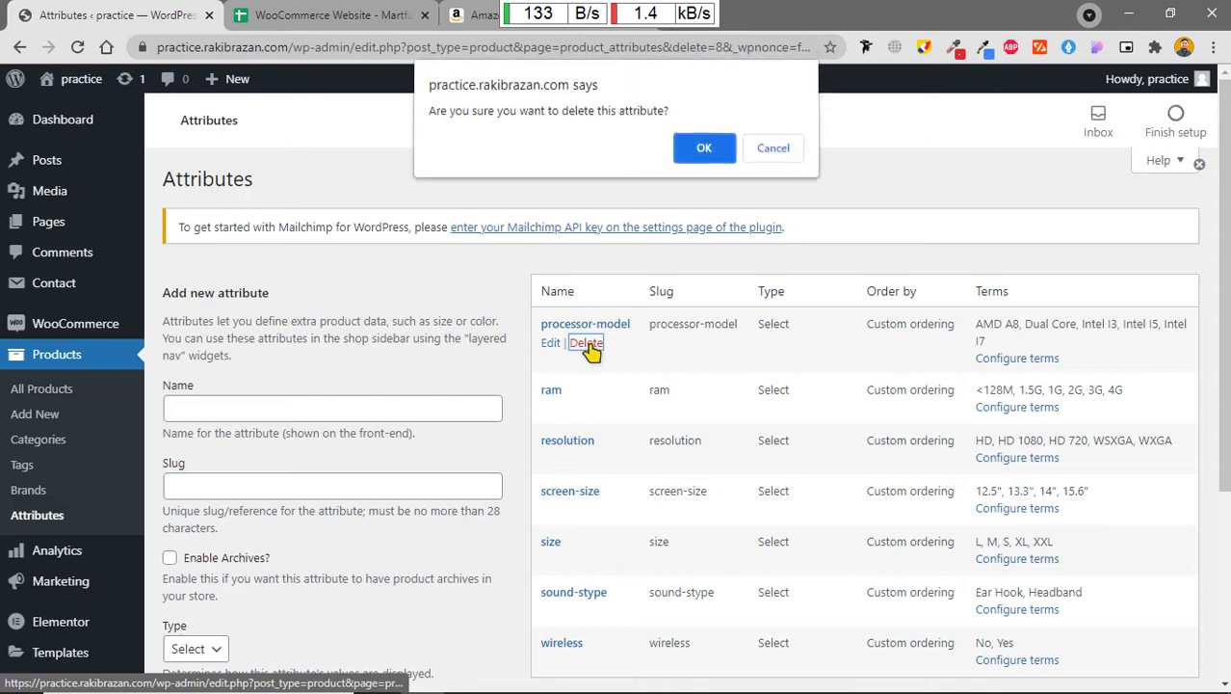
{"action": "left_click", "coordinate": [703, 151]}
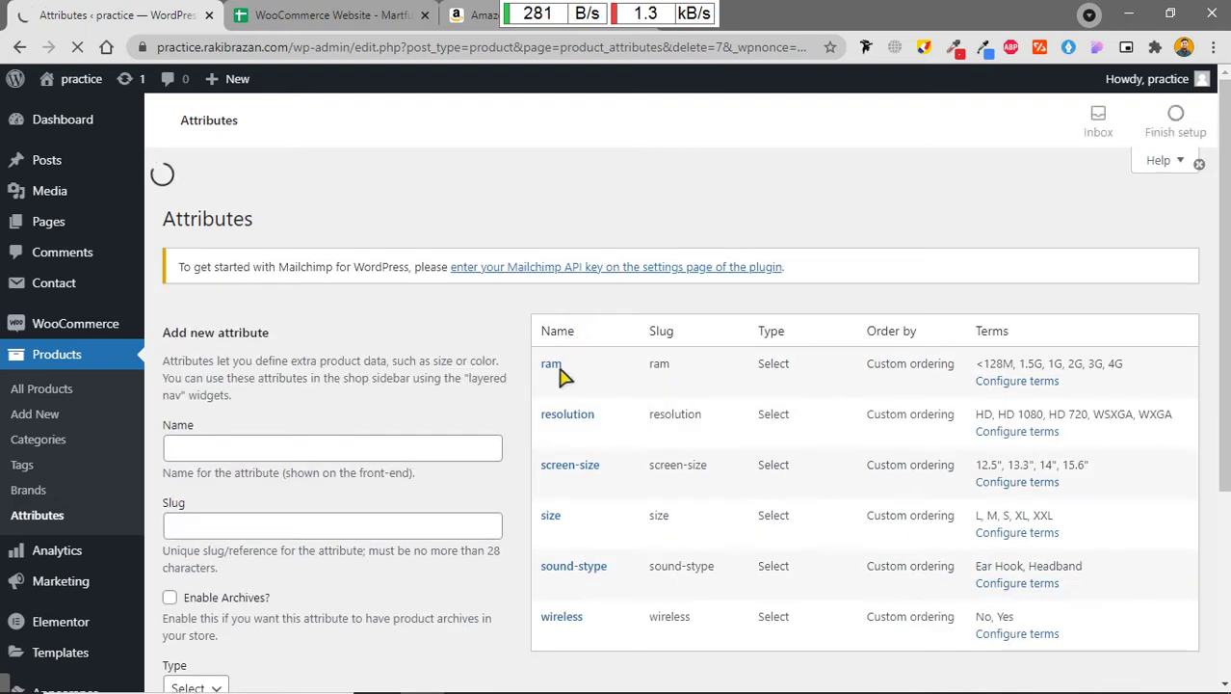
Step: Delete the ram, resolution, size and screen-size attributes, confirming each deletion
{"action": "left_click", "coordinate": [578, 349]}
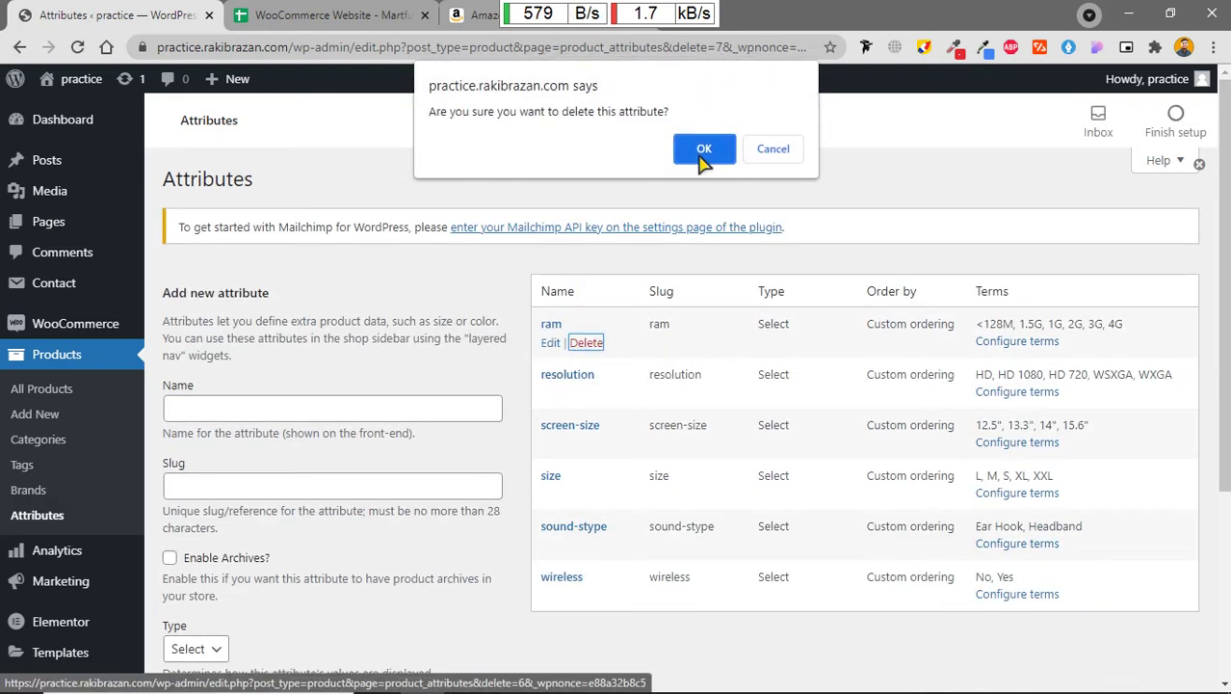
{"action": "left_click", "coordinate": [706, 154]}
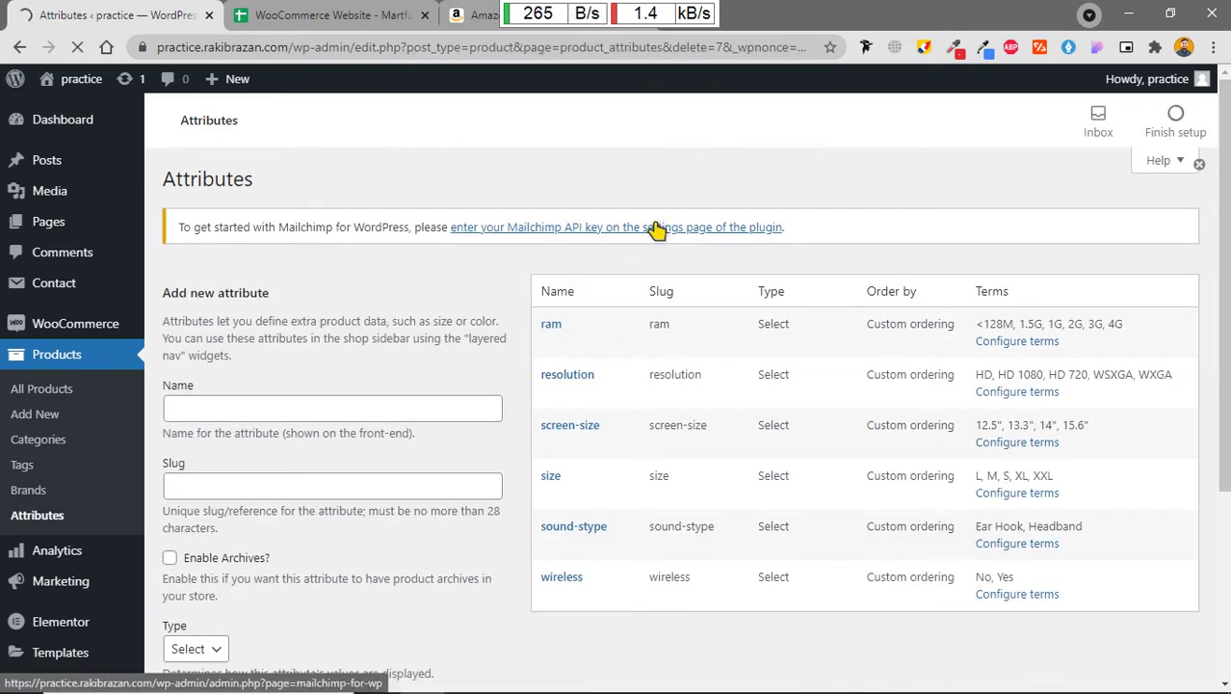
{"action": "mouse_move", "coordinate": [585, 342]}
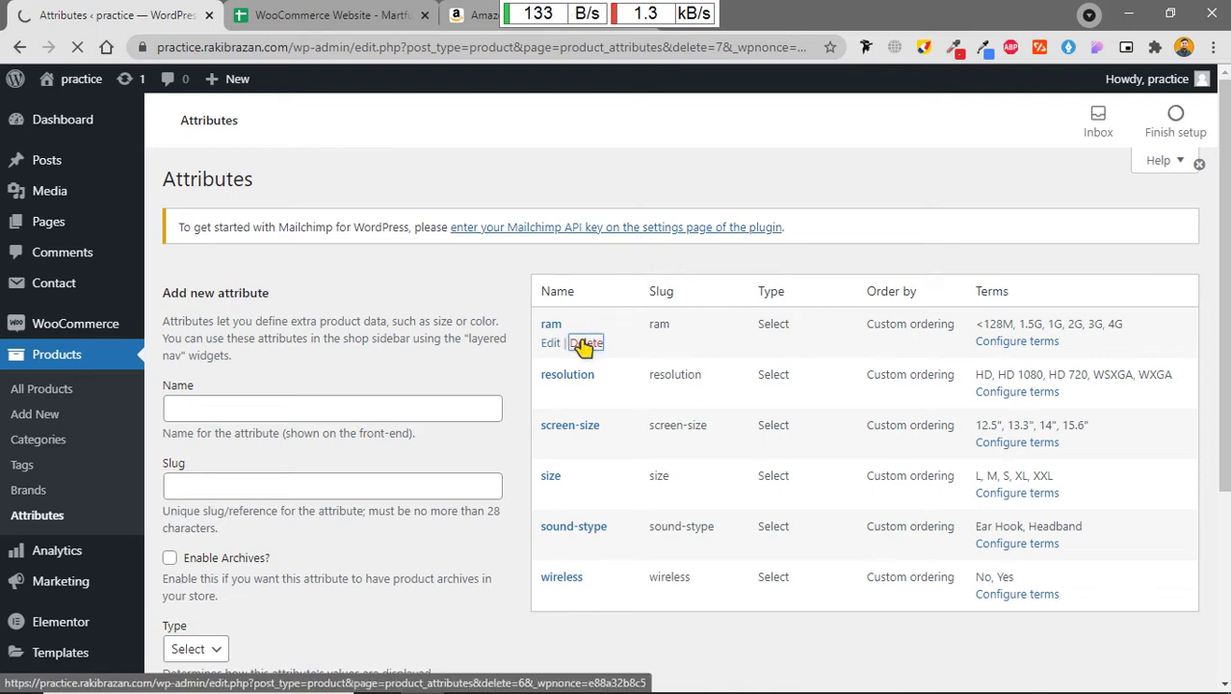
{"action": "left_click", "coordinate": [585, 344]}
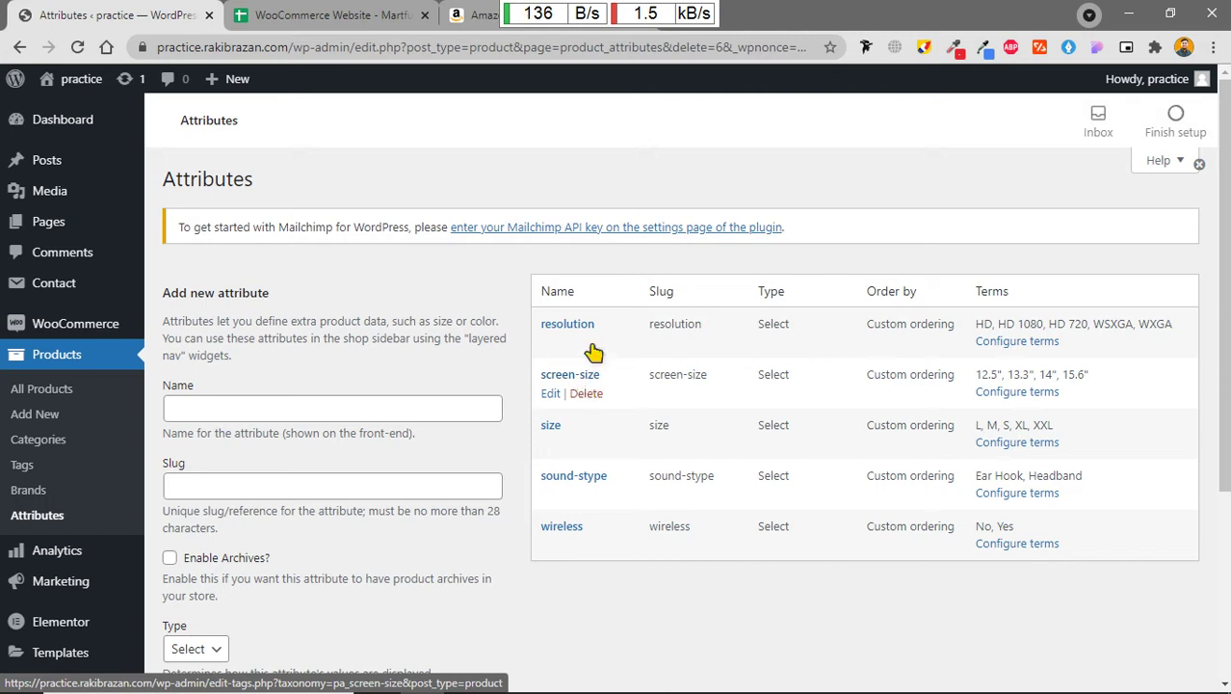
{"action": "left_click", "coordinate": [585, 343]}
{"action": "left_click", "coordinate": [694, 159]}
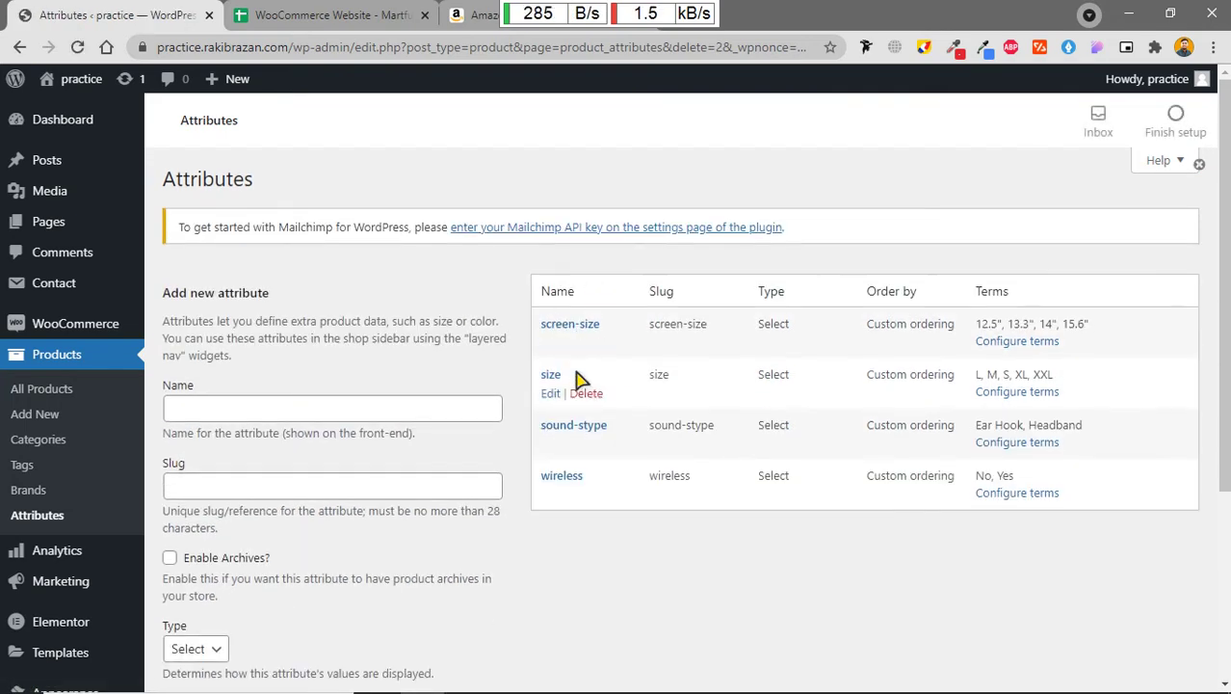
{"action": "left_click", "coordinate": [586, 393]}
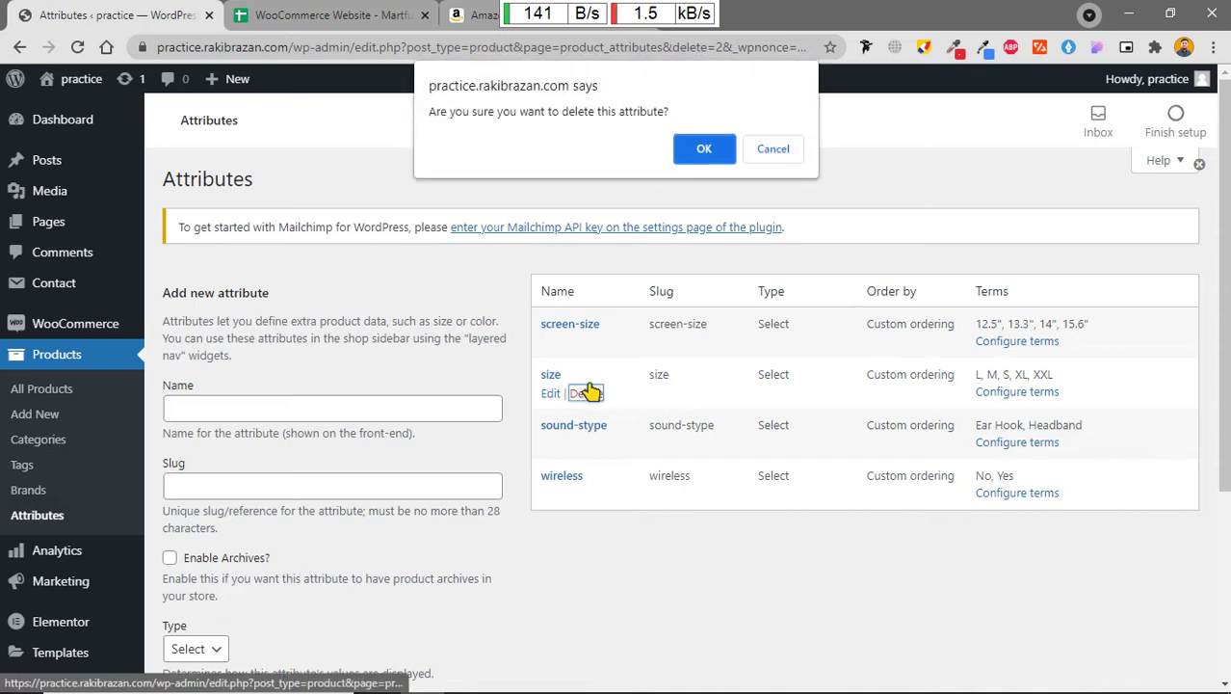
{"action": "left_click", "coordinate": [686, 154]}
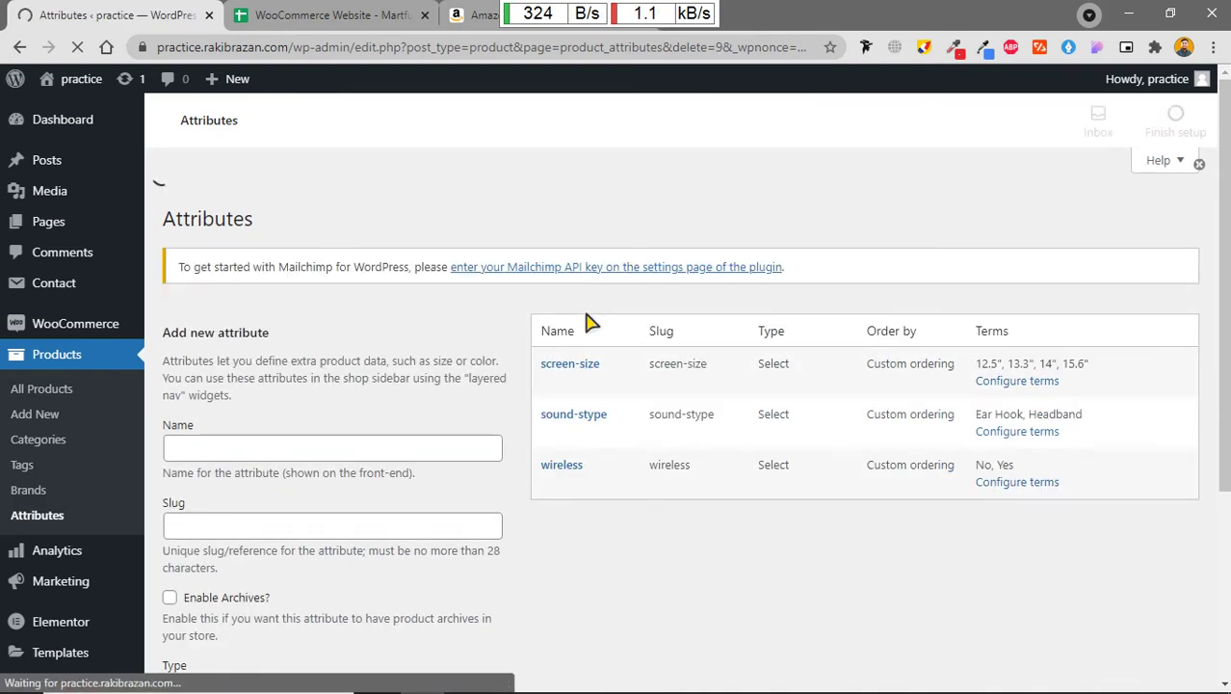
{"action": "left_click", "coordinate": [589, 344]}
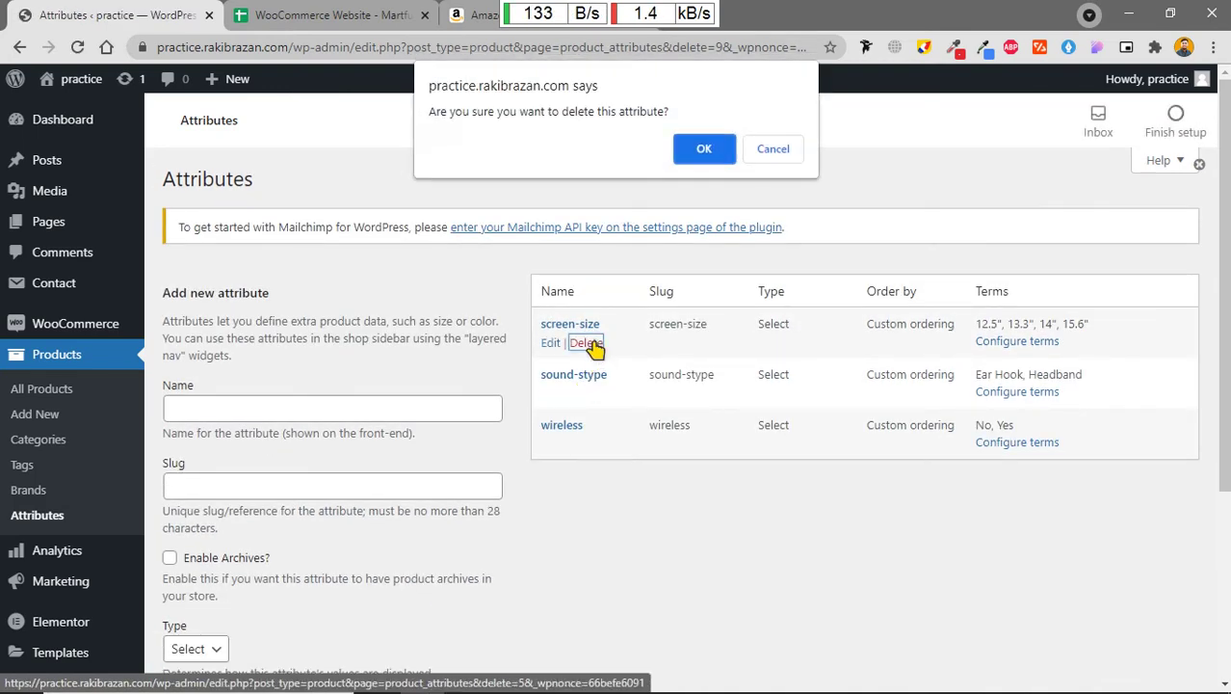
{"action": "left_click", "coordinate": [709, 148]}
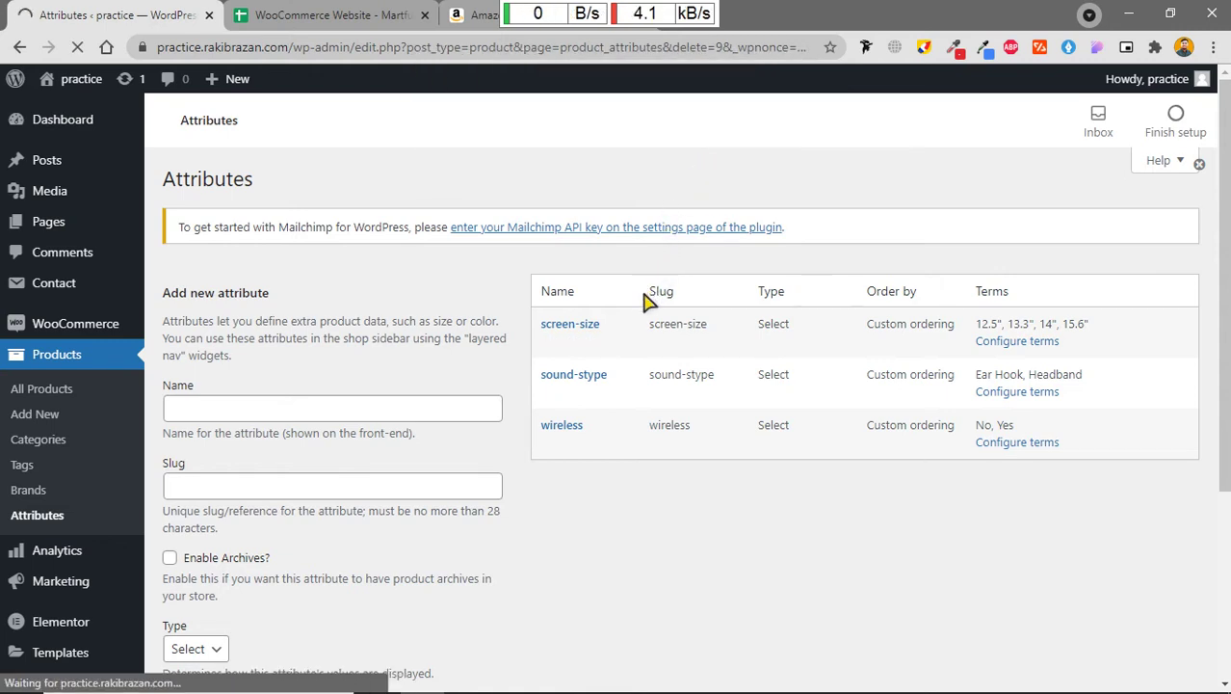
{"action": "mouse_move", "coordinate": [588, 350]}
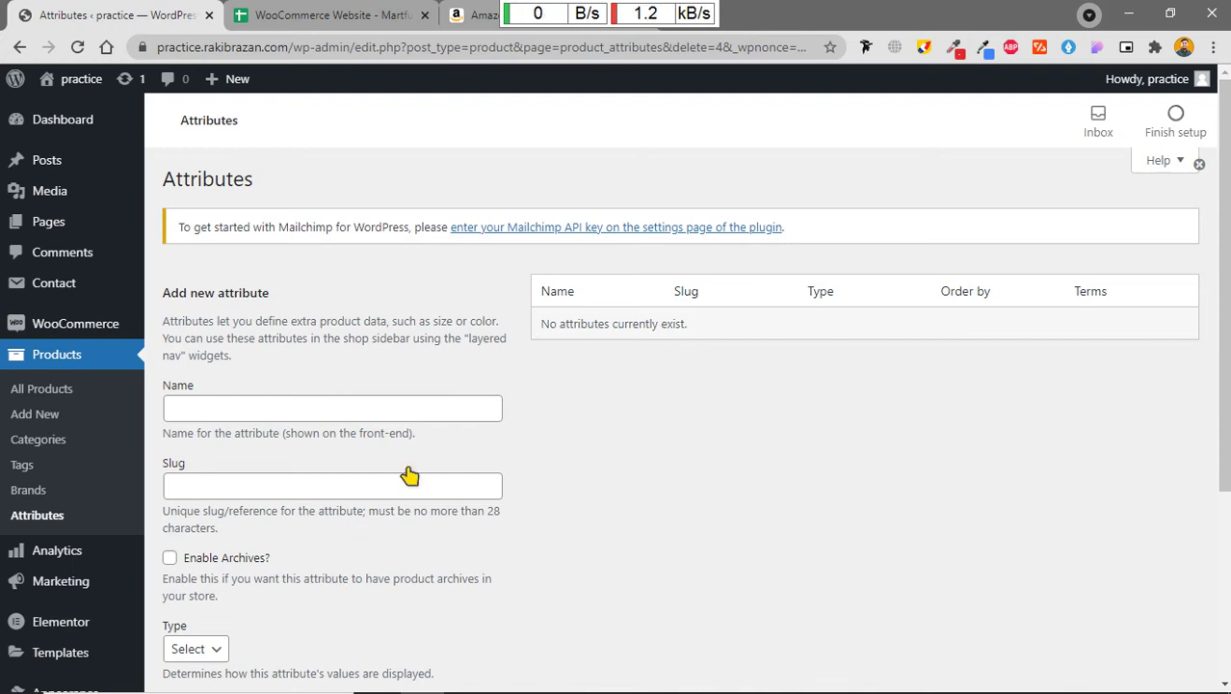
Step: Add a new product attribute named 'Color'
{"action": "scroll", "coordinate": [410, 476], "scroll_direction": "down", "scroll_amount": 1}
{"action": "left_click", "coordinate": [231, 321]}
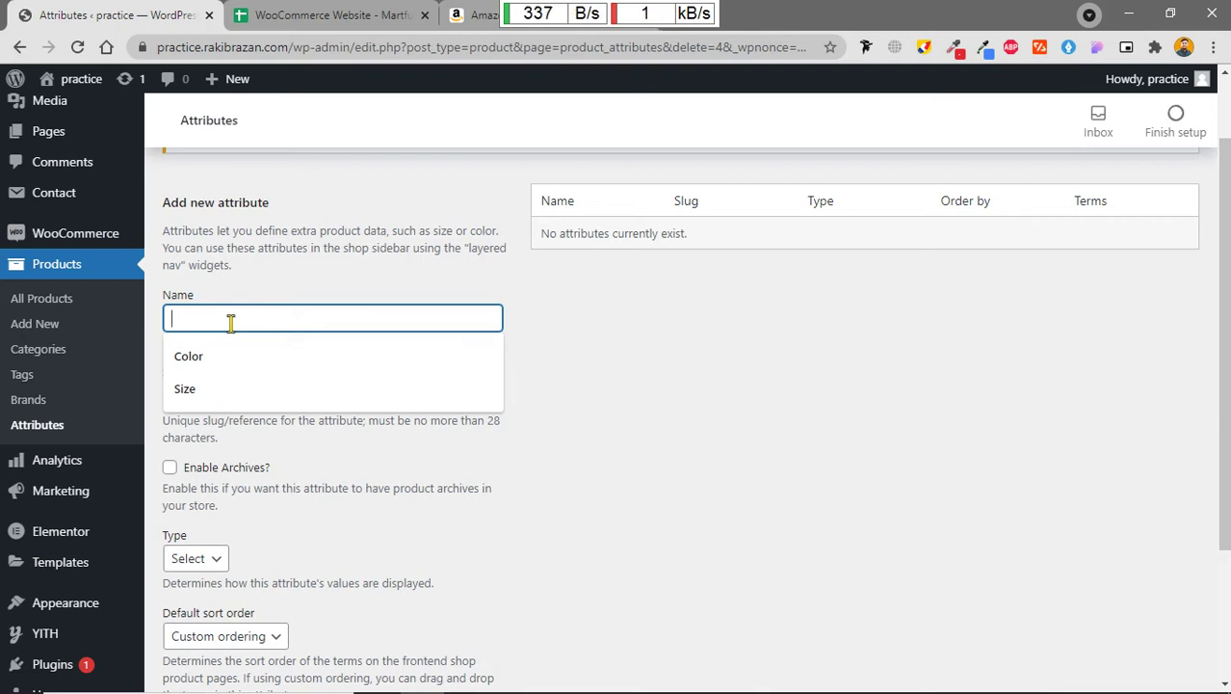
{"action": "type", "text": "Color"}
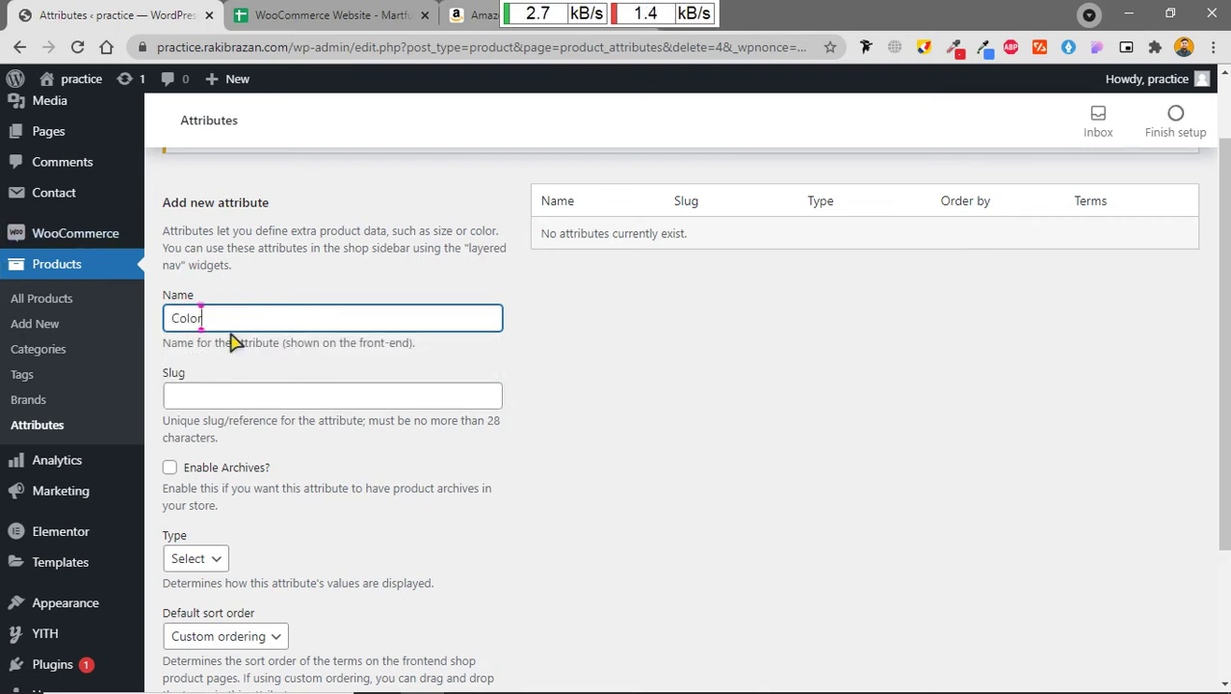
{"action": "scroll", "coordinate": [250, 324], "scroll_direction": "down", "scroll_amount": 1}
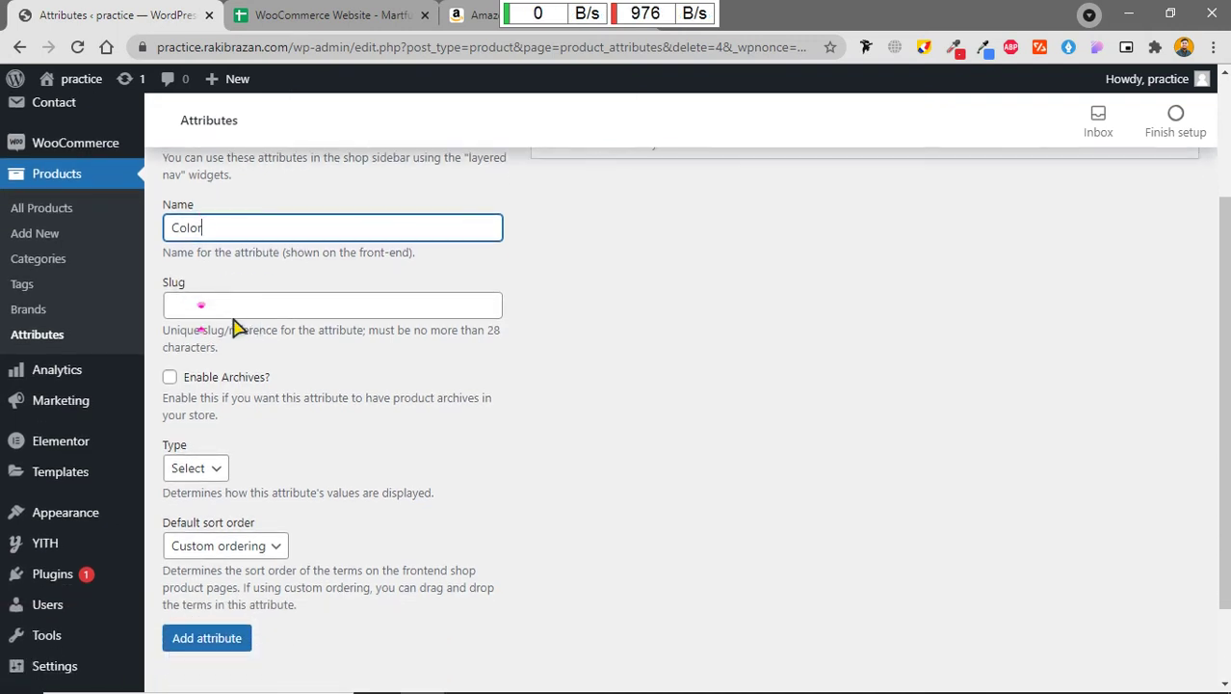
{"action": "left_click", "coordinate": [227, 309]}
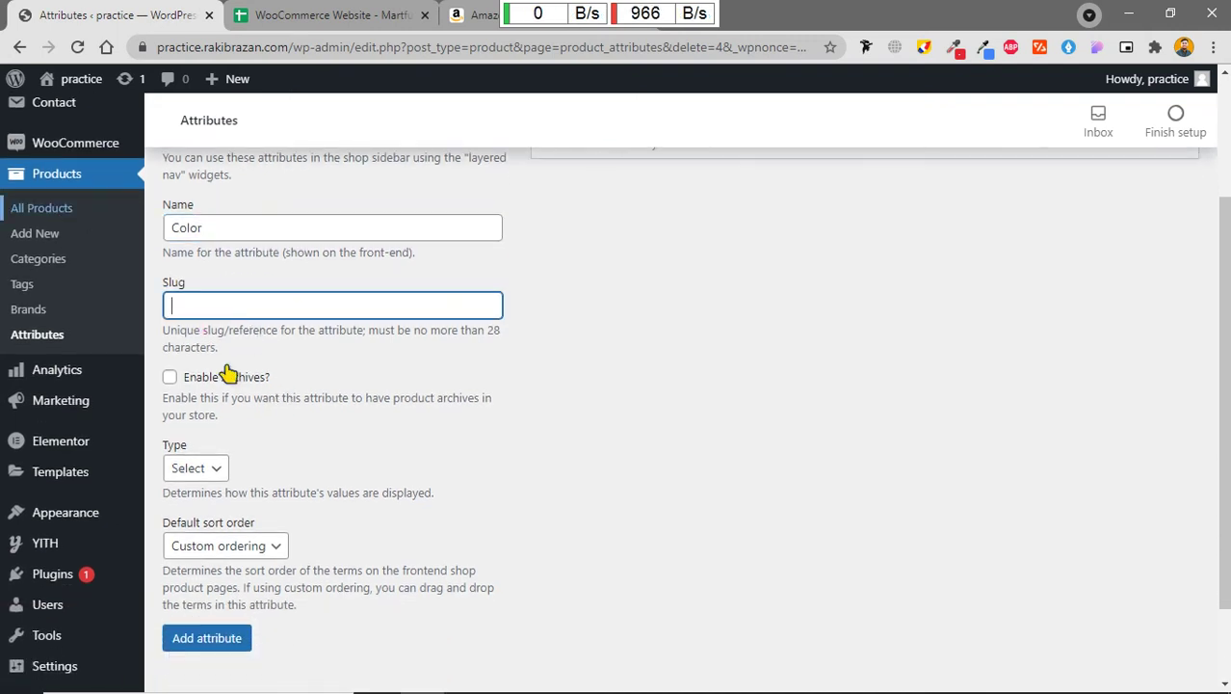
{"action": "scroll", "coordinate": [274, 426], "scroll_direction": "down", "scroll_amount": 1}
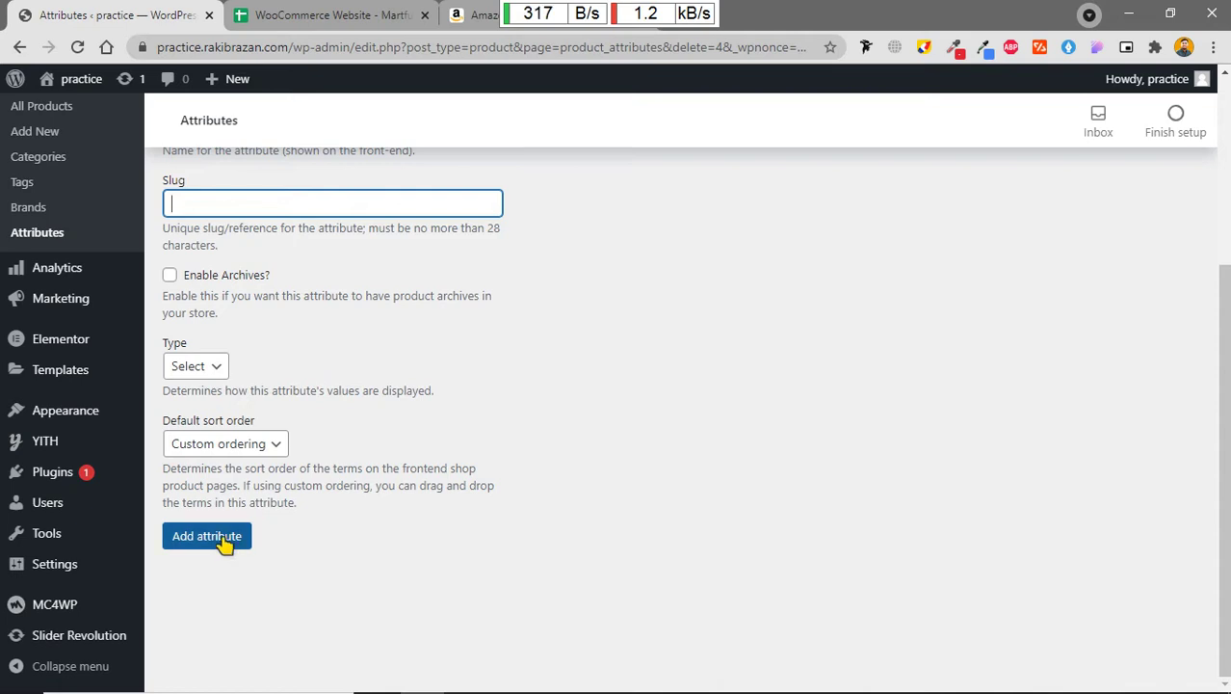
{"action": "left_click", "coordinate": [224, 540]}
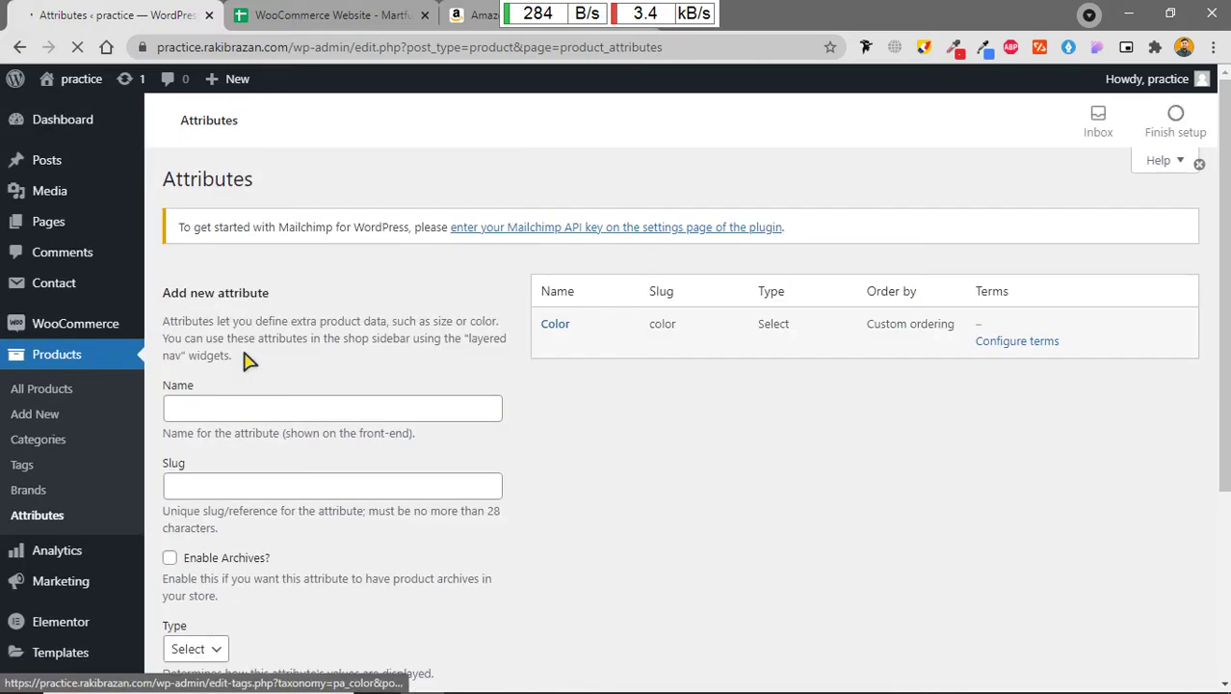
Step: Add a second product attribute named 'Size'
{"action": "left_click", "coordinate": [216, 411]}
{"action": "type", "text": "S"}
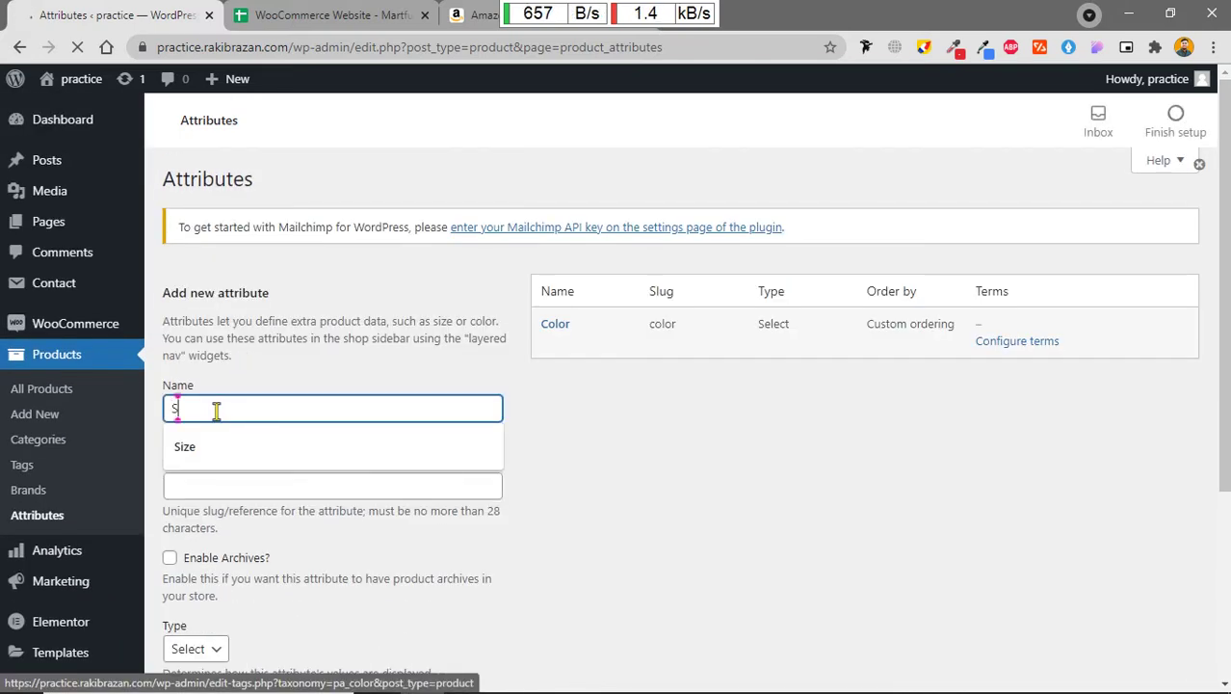
{"action": "type", "text": "iz"}
{"action": "key", "text": "BackSpace"}
{"action": "key", "text": "BackSpace"}
{"action": "type", "text": "e"}
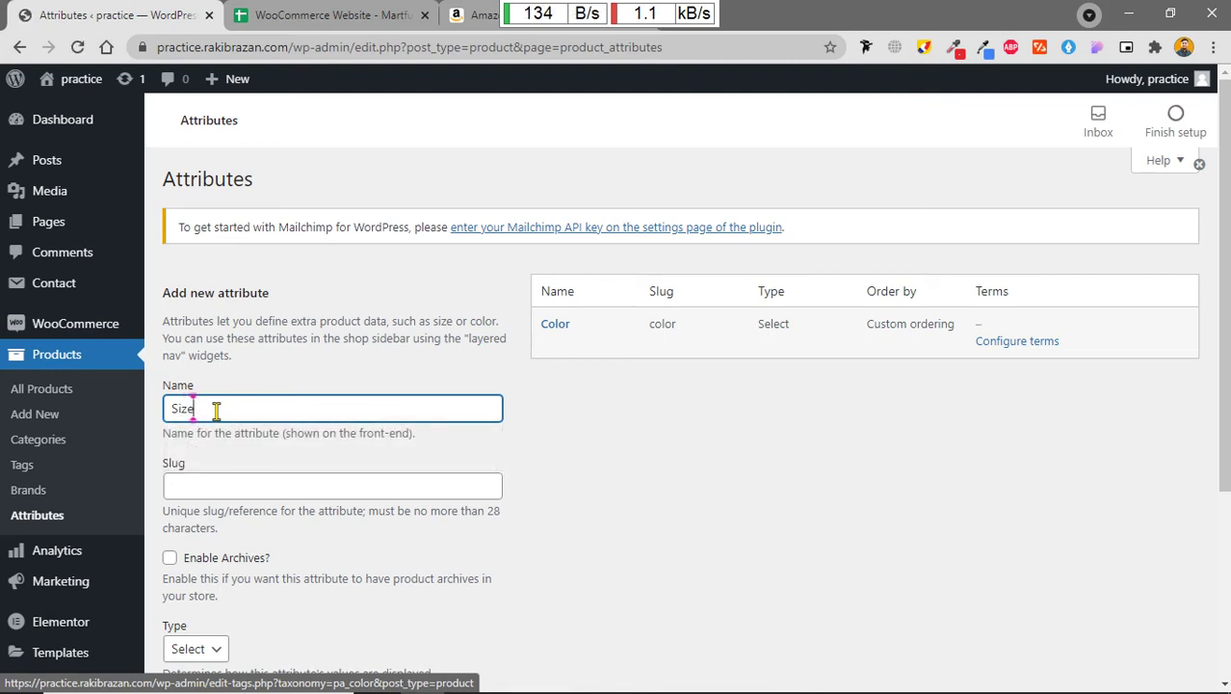
{"action": "scroll", "coordinate": [308, 395], "scroll_direction": "down", "scroll_amount": 3}
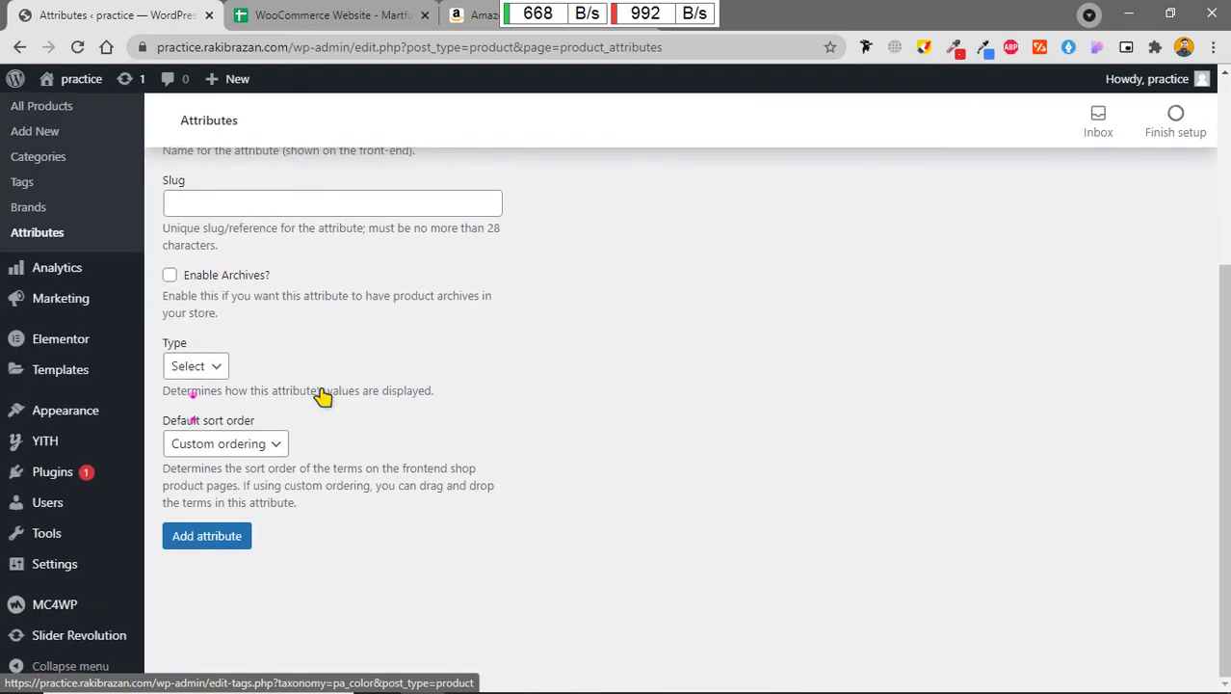
{"action": "left_click", "coordinate": [205, 545]}
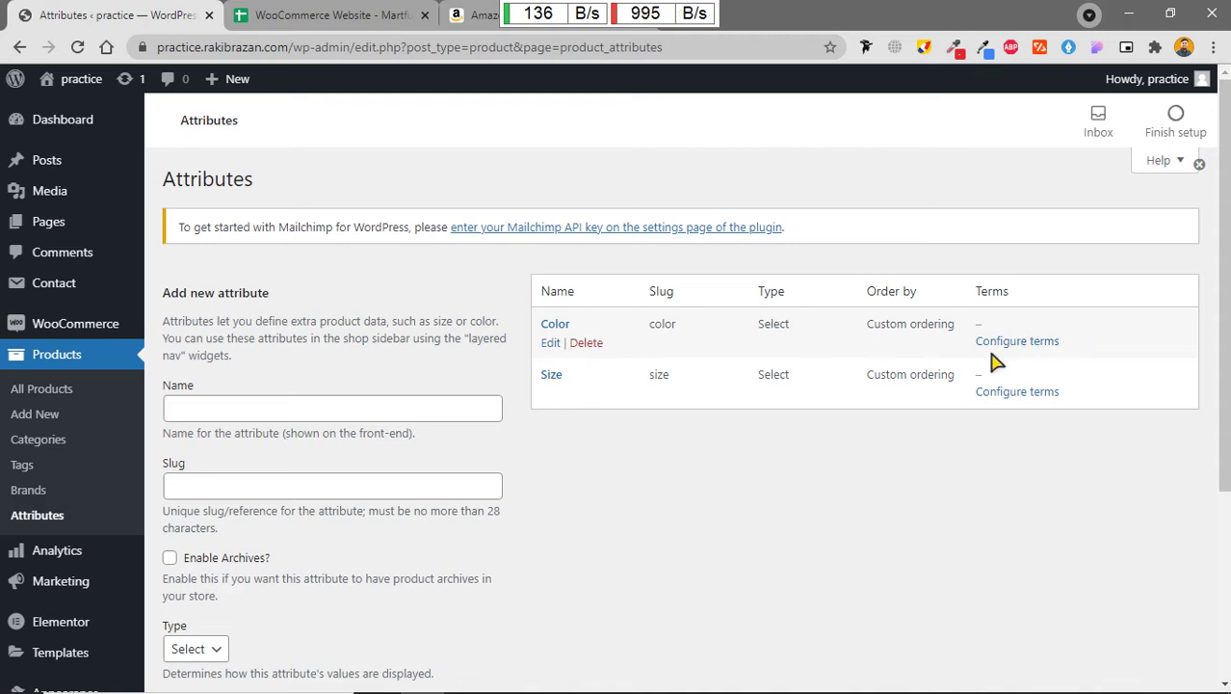
Step: On the Color attribute's terms page, start entering 'Black' as a new term name
{"action": "left_click", "coordinate": [1019, 342]}
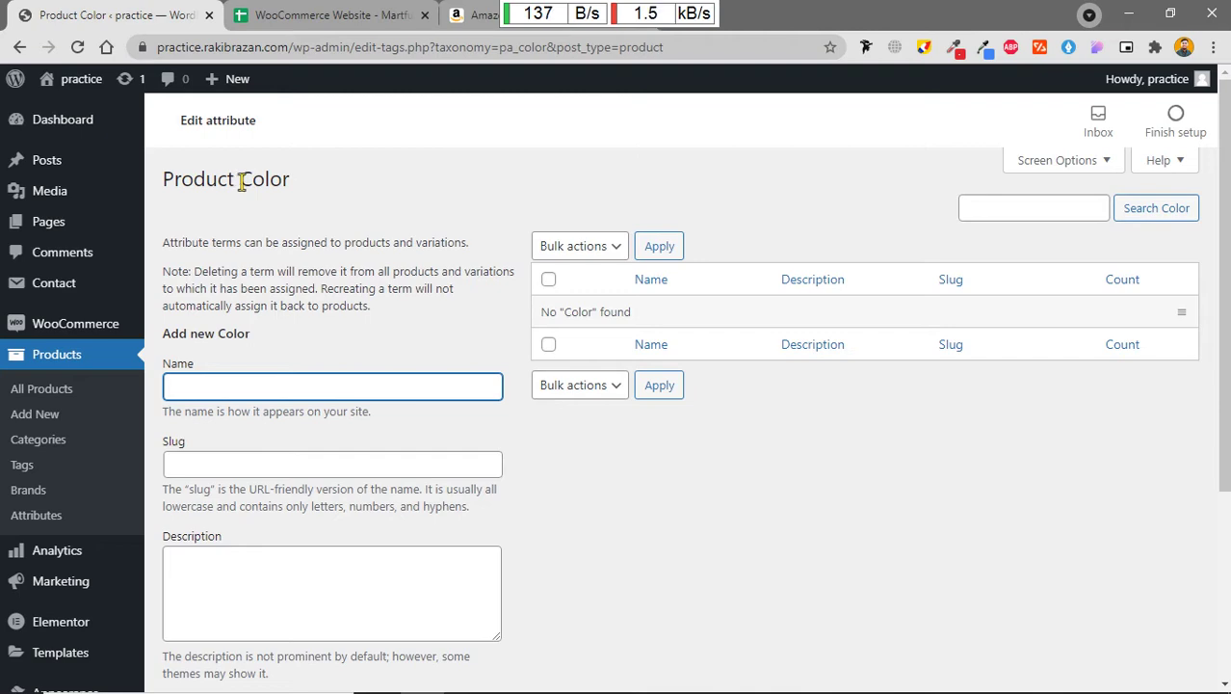
{"action": "left_click_drag", "start_coordinate": [242, 183], "coordinate": [305, 193]}
{"action": "scroll", "coordinate": [362, 277], "scroll_direction": "down", "scroll_amount": 2}
{"action": "scroll", "coordinate": [276, 373], "scroll_direction": "up", "scroll_amount": 2}
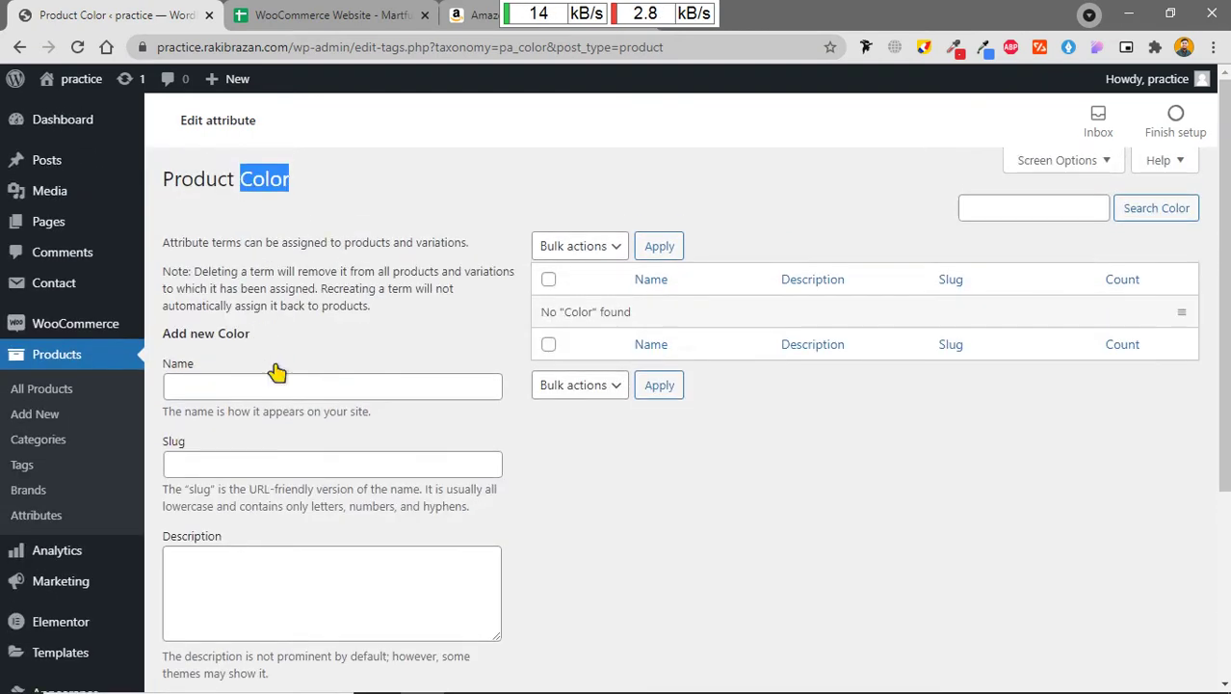
{"action": "left_click", "coordinate": [256, 385]}
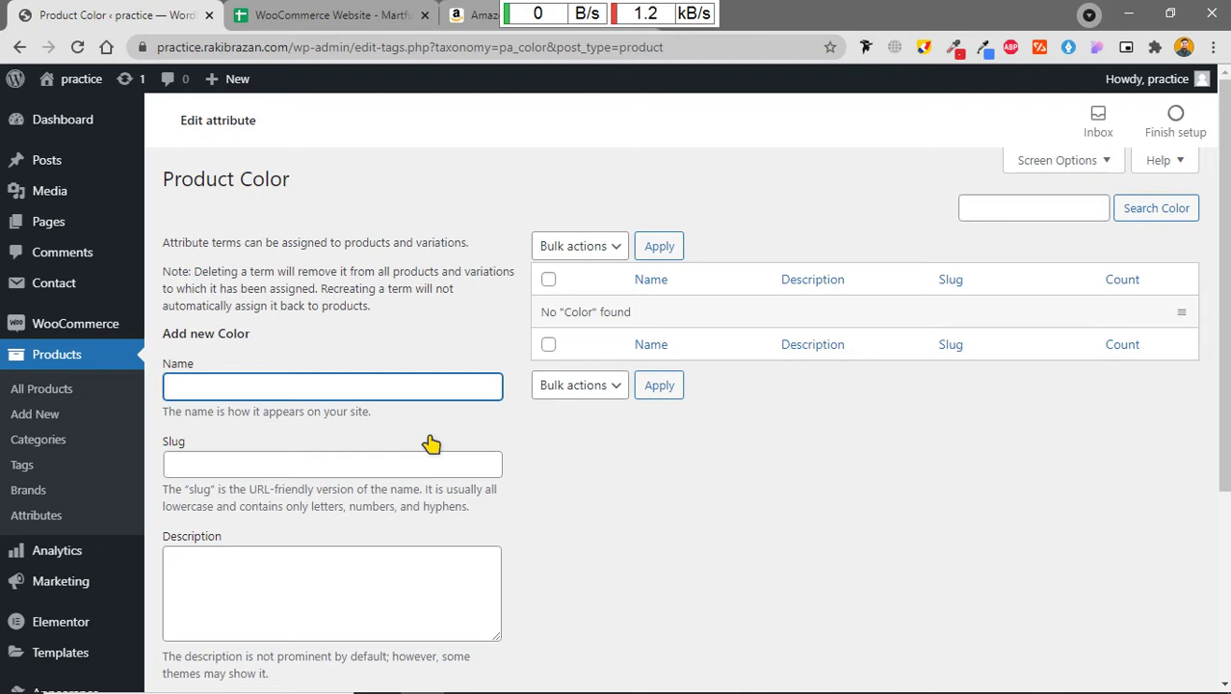
{"action": "type", "text": "Black"}
Step: Preview the Amazon Freedom Flag T-Shirt in black, Marine Od Green and Academy Blue (409)/Red
{"action": "left_click", "coordinate": [474, 14]}
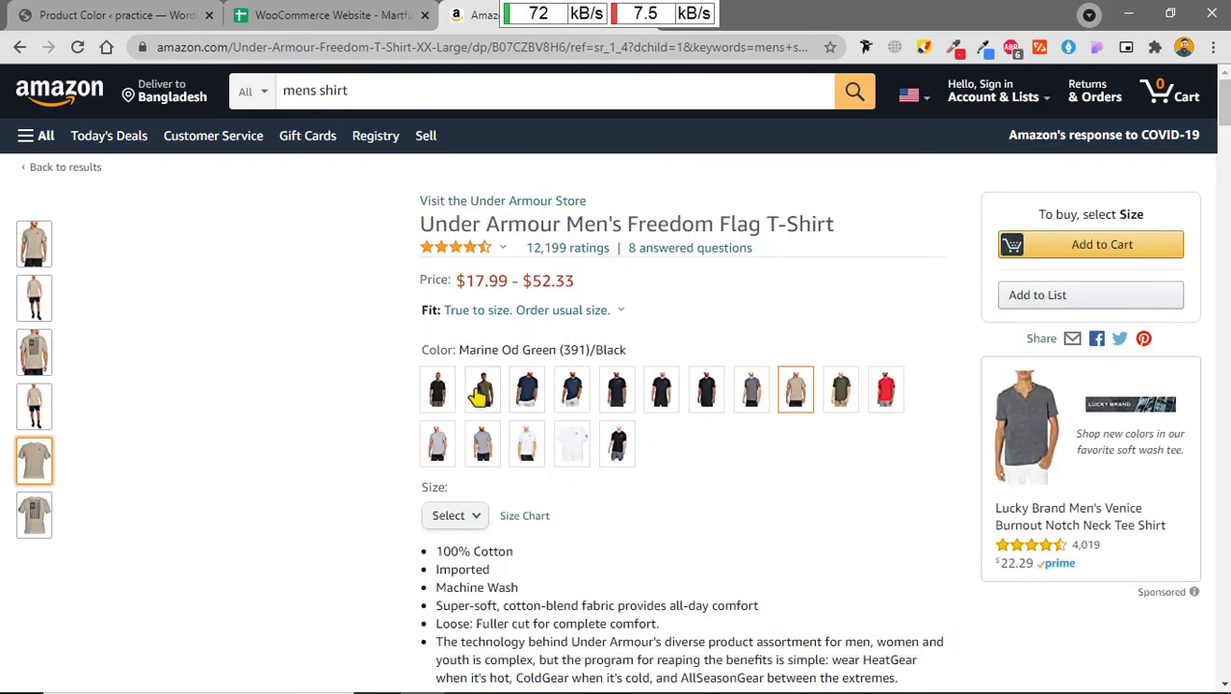
{"action": "left_click", "coordinate": [450, 406]}
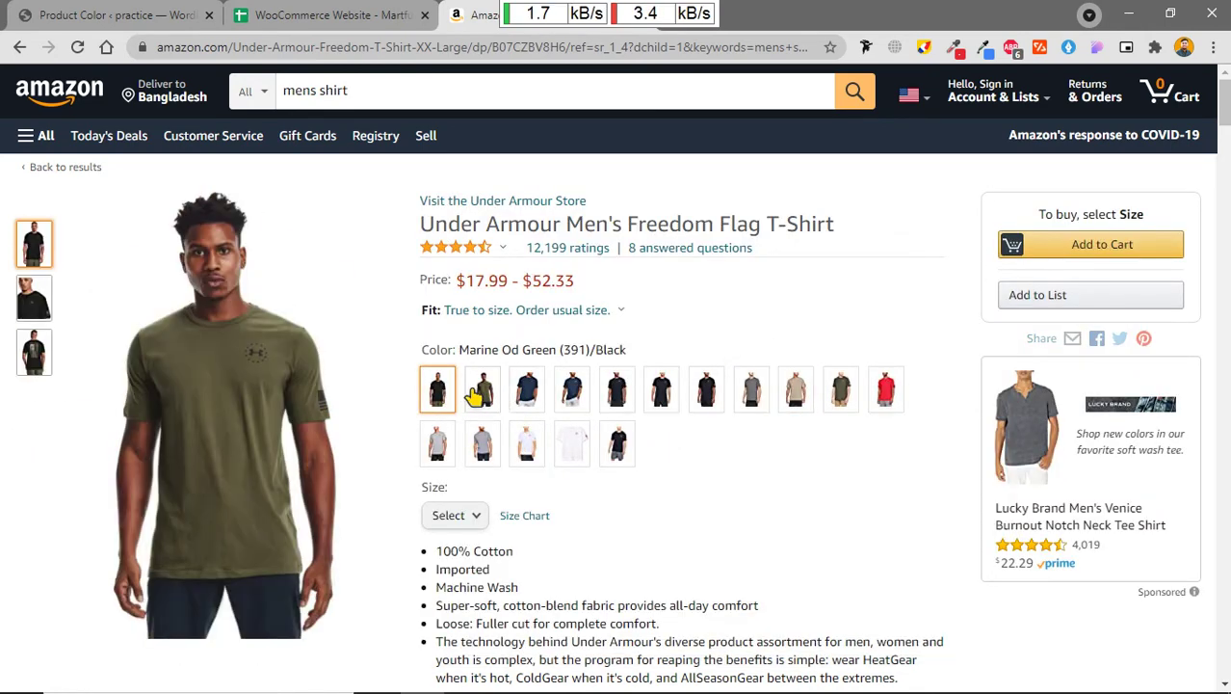
{"action": "left_click", "coordinate": [480, 394]}
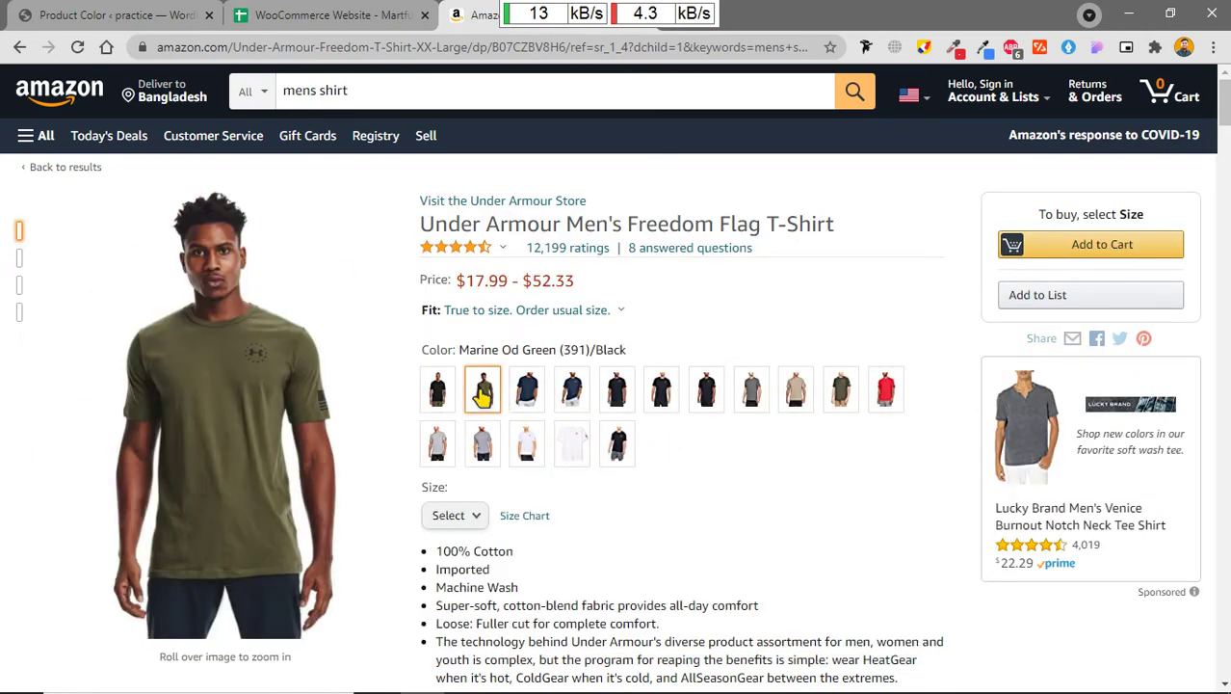
{"action": "left_click", "coordinate": [532, 397]}
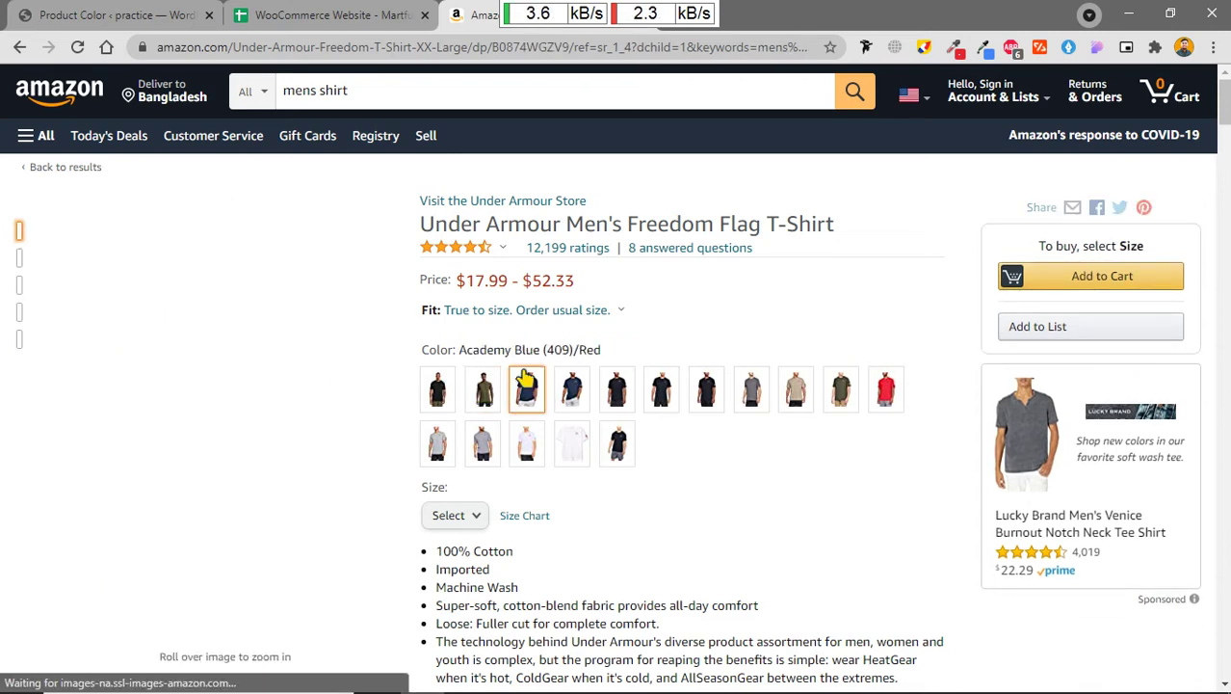
{"action": "left_click", "coordinate": [318, 14]}
Step: Add Black and Green as terms of the Product Color attribute
{"action": "left_click", "coordinate": [178, 11]}
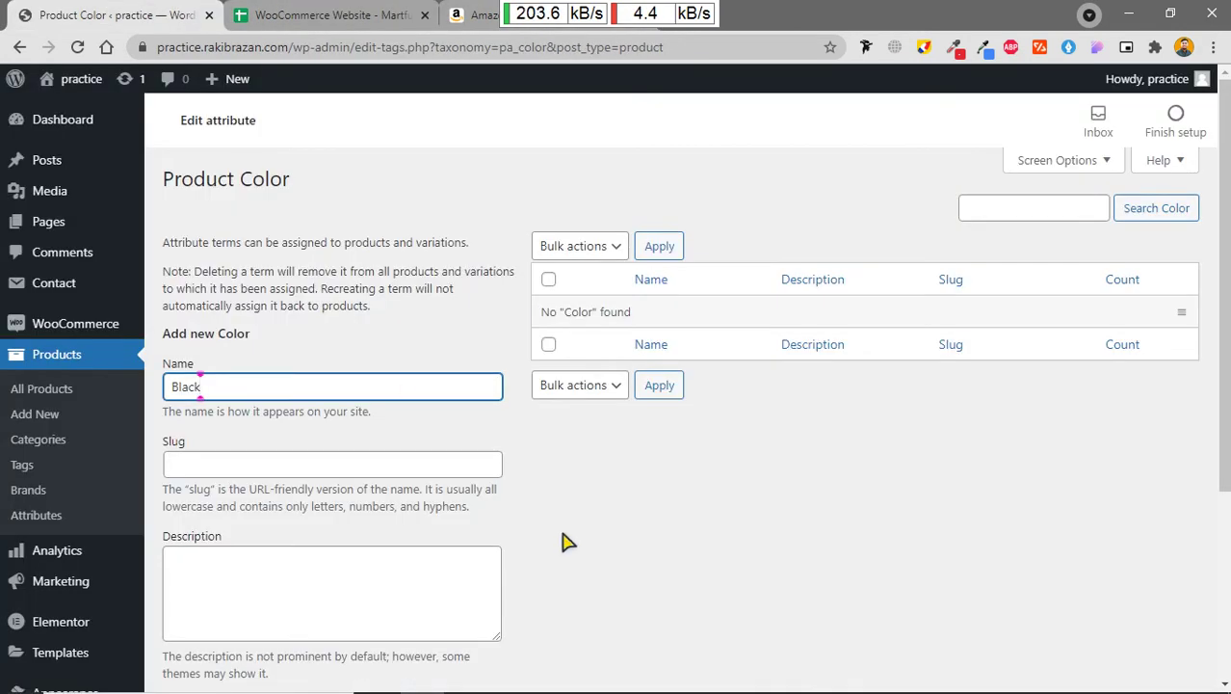
{"action": "type", "text": "Black"}
{"action": "scroll", "coordinate": [360, 570], "scroll_direction": "down", "scroll_amount": 3}
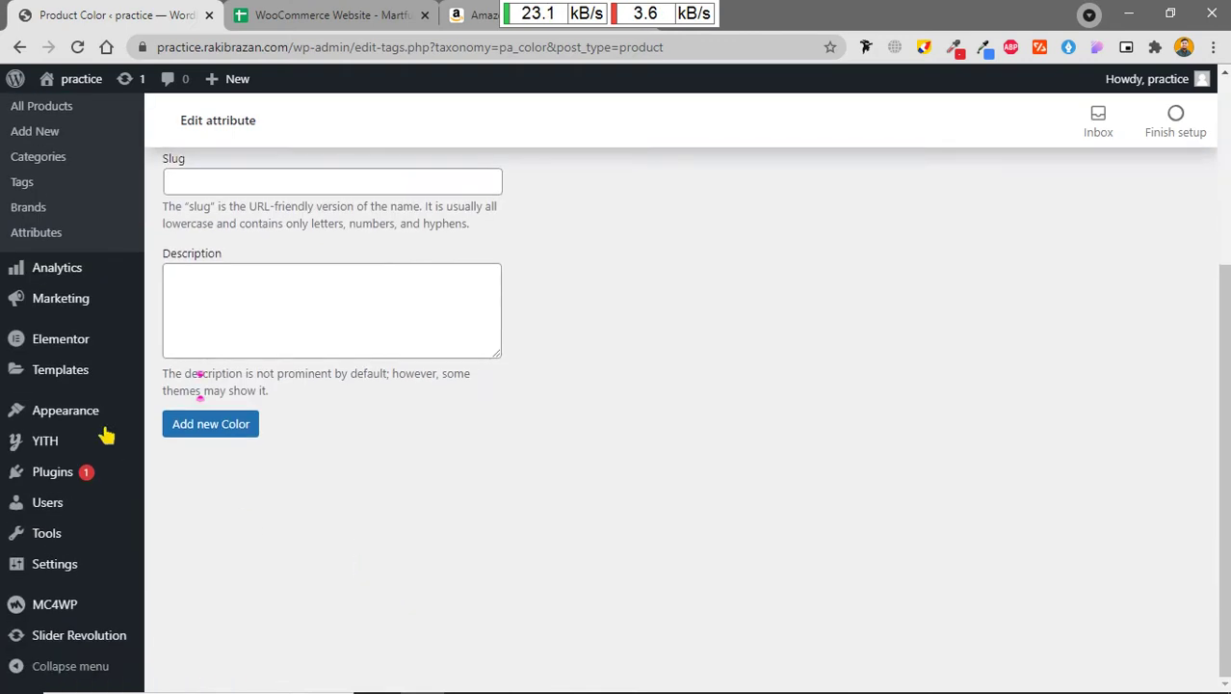
{"action": "left_click", "coordinate": [202, 429]}
{"action": "scroll", "coordinate": [433, 531], "scroll_direction": "up", "scroll_amount": 3}
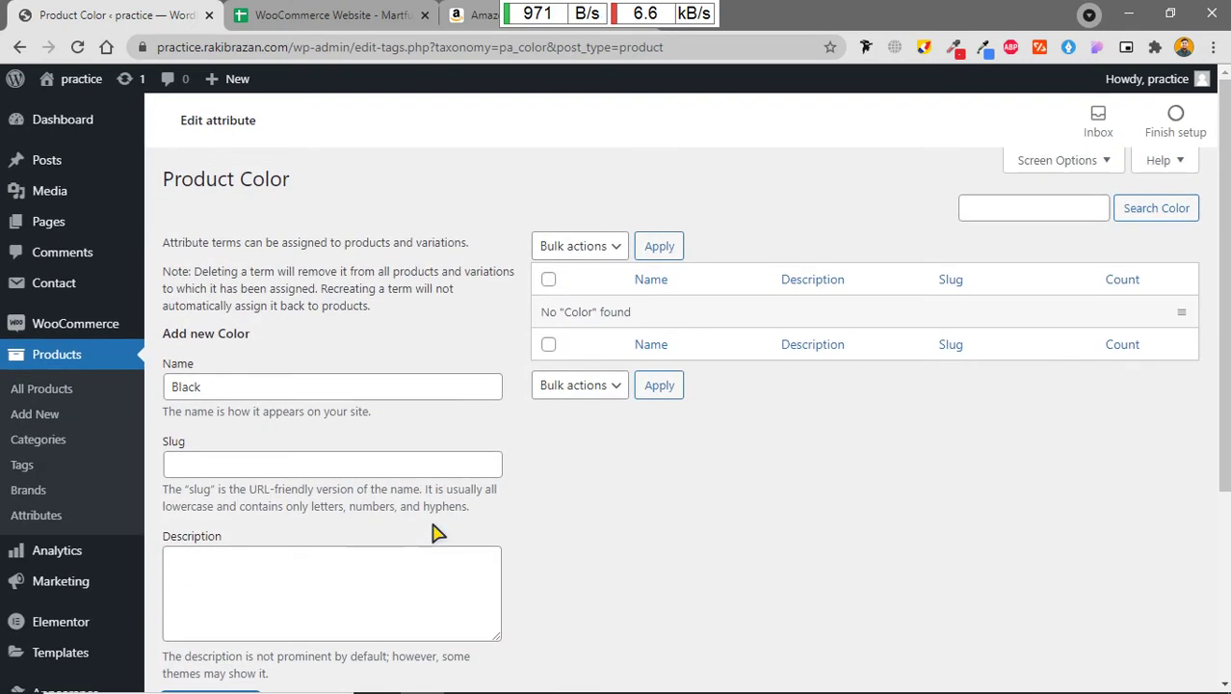
{"action": "left_click", "coordinate": [207, 387]}
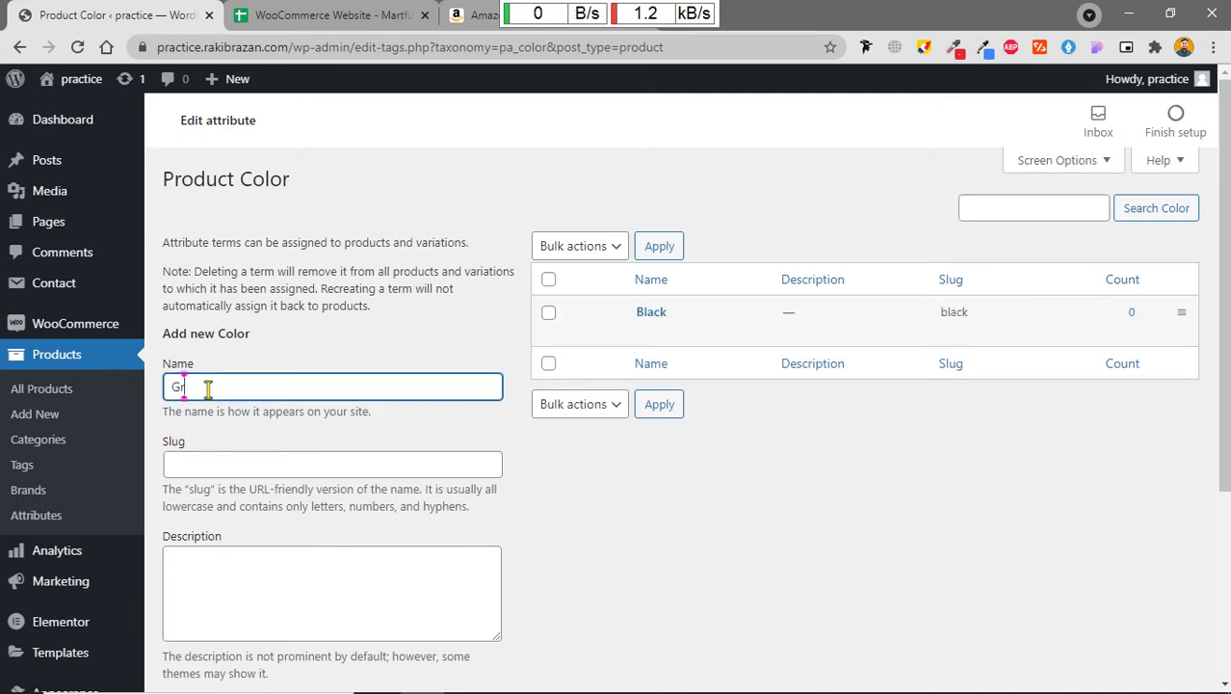
{"action": "type", "text": "Green"}
{"action": "scroll", "coordinate": [206, 386], "scroll_direction": "down", "scroll_amount": 3}
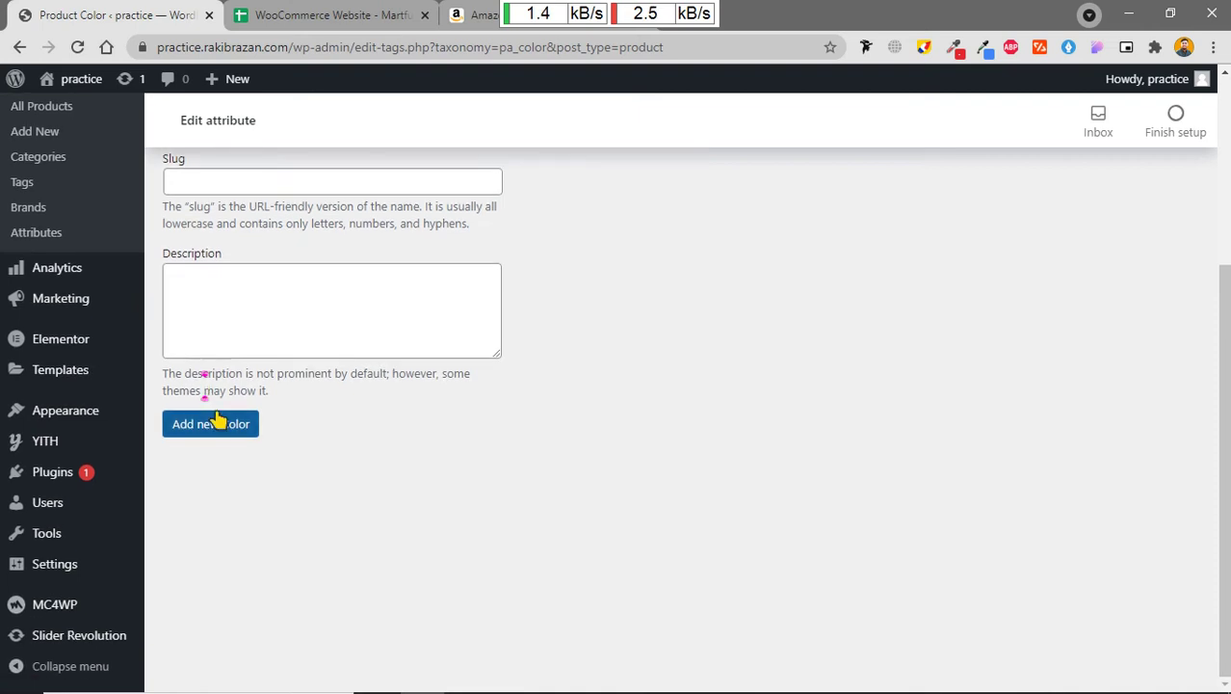
{"action": "left_click", "coordinate": [214, 422]}
{"action": "scroll", "coordinate": [353, 440], "scroll_direction": "up", "scroll_amount": 3}
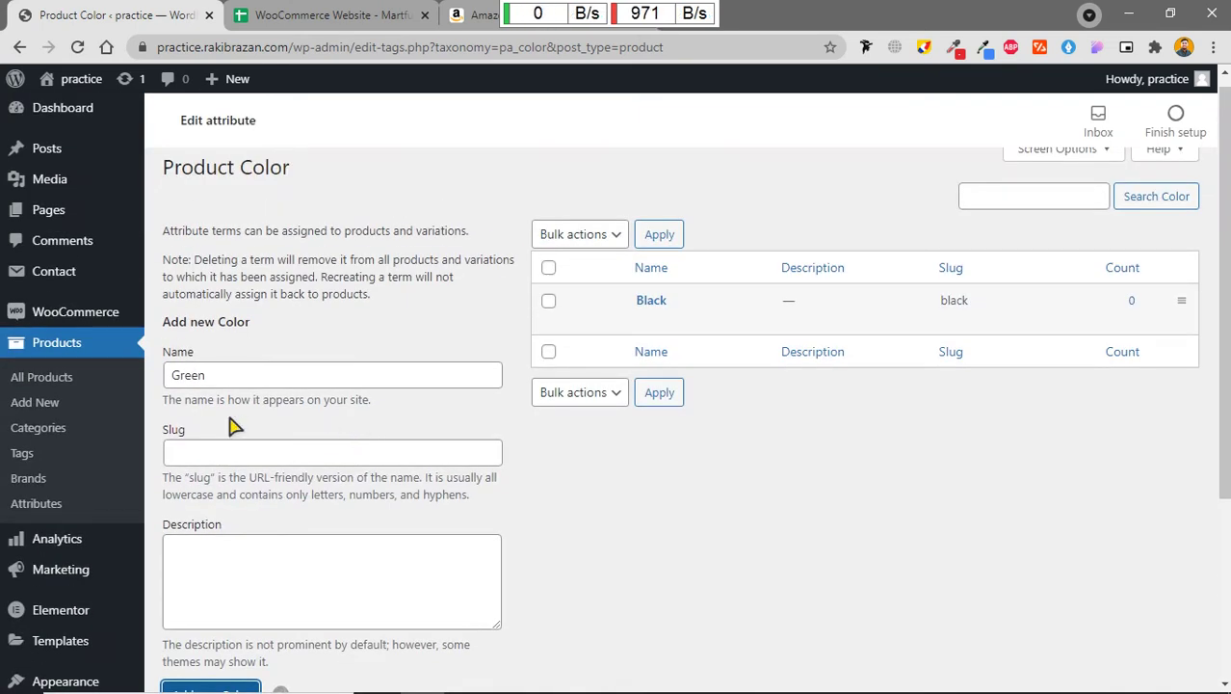
Step: Add Blue as a third Product Color term
{"action": "left_click", "coordinate": [215, 378]}
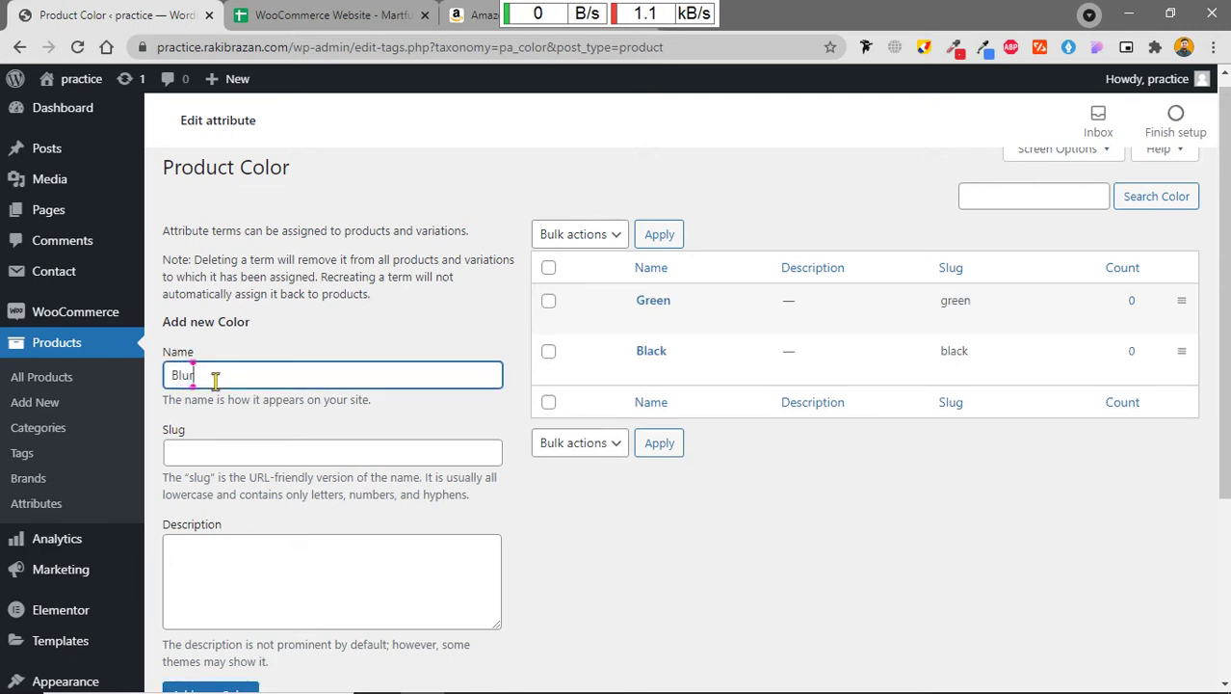
{"action": "type", "text": "e"}
{"action": "scroll", "coordinate": [215, 383], "scroll_direction": "down", "scroll_amount": 3}
{"action": "left_click", "coordinate": [219, 428]}
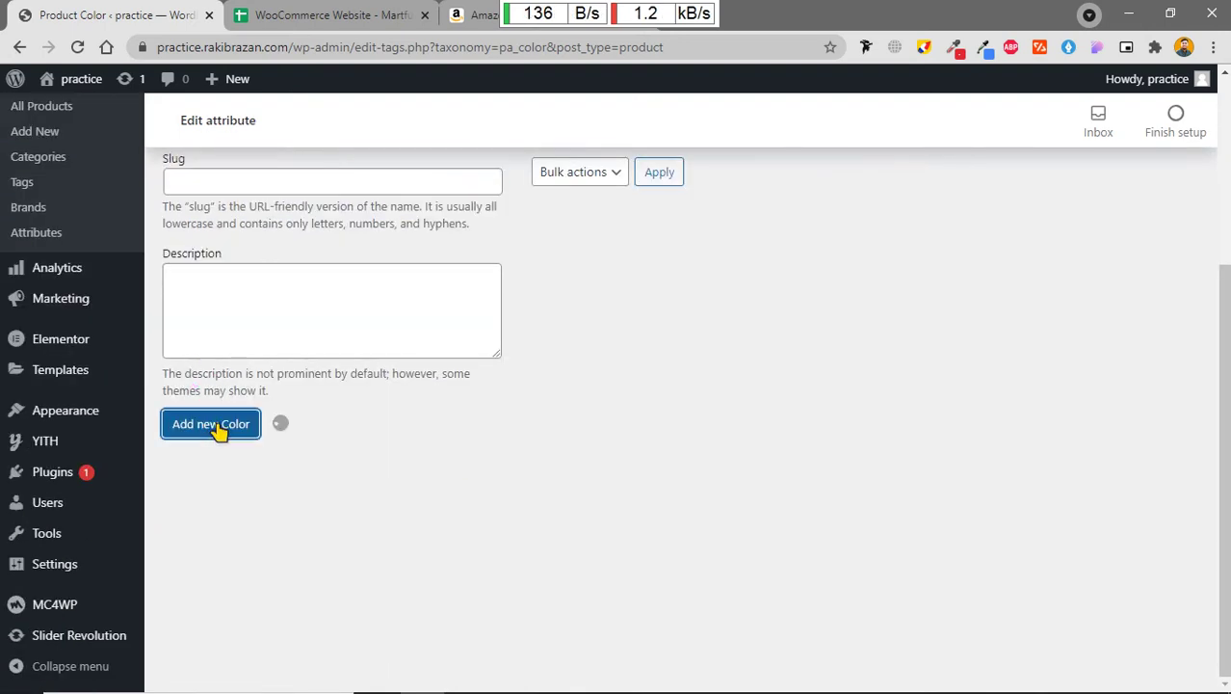
{"action": "scroll", "coordinate": [637, 468], "scroll_direction": "up", "scroll_amount": 3}
{"action": "scroll", "coordinate": [722, 450], "scroll_direction": "down", "scroll_amount": 1}
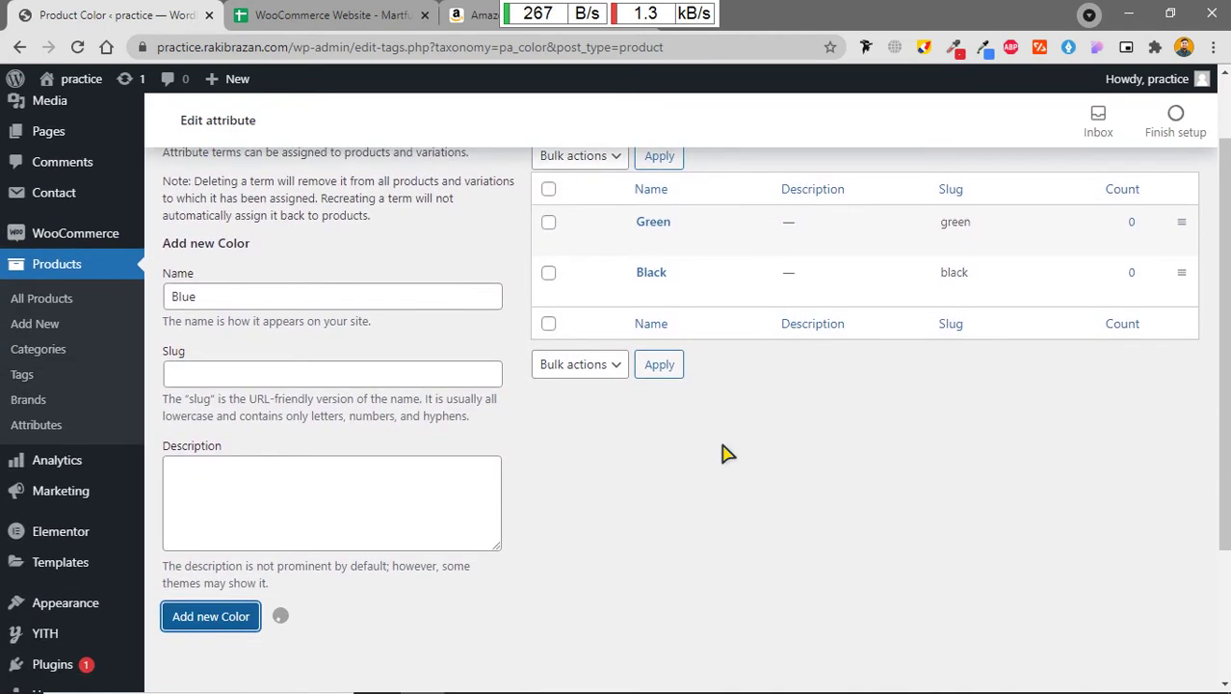
{"action": "scroll", "coordinate": [727, 453], "scroll_direction": "up", "scroll_amount": 1}
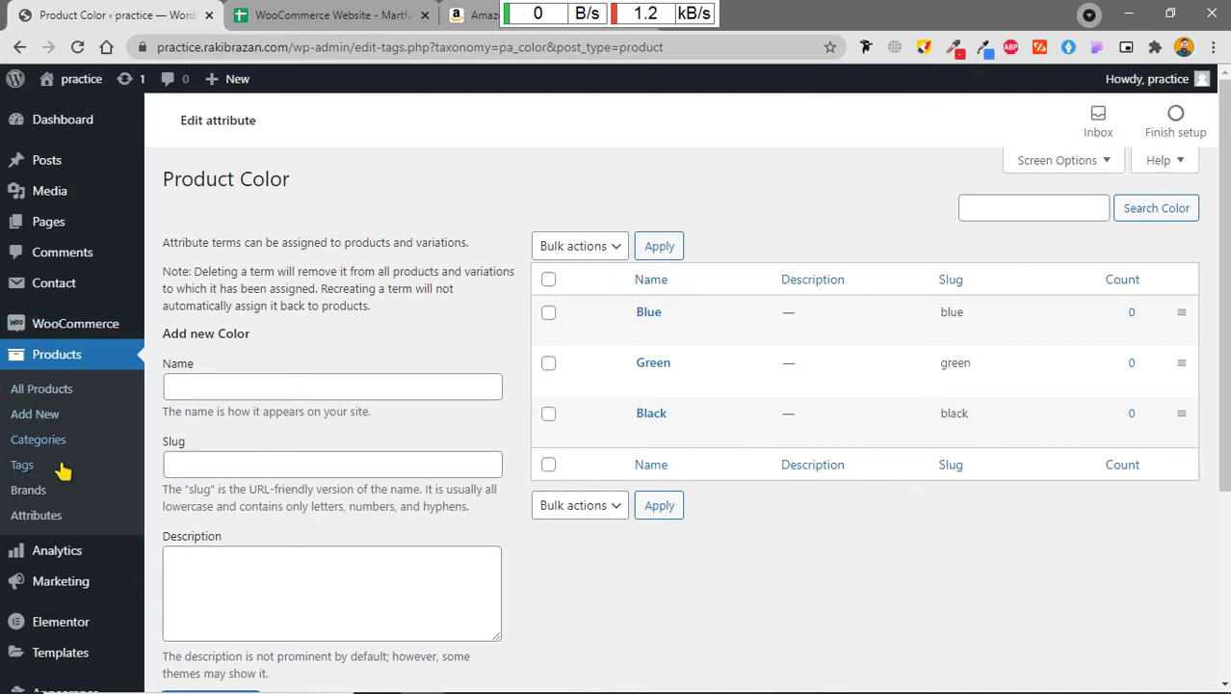
{"action": "left_click", "coordinate": [67, 521]}
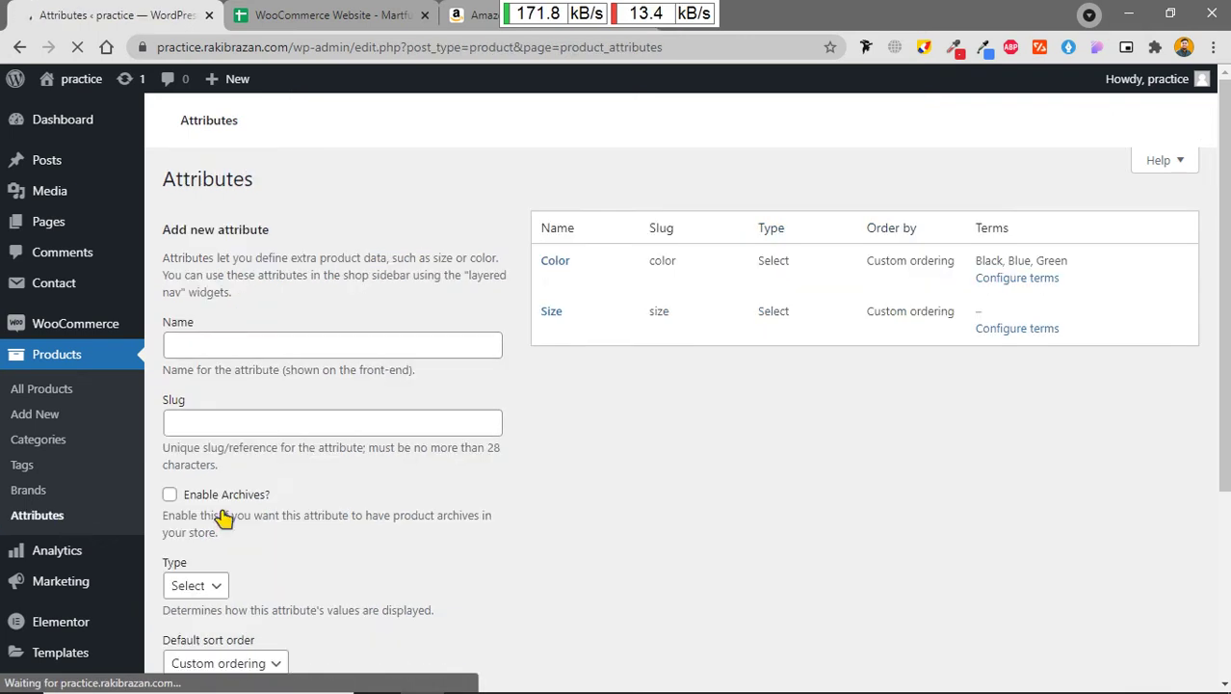
Step: Add S as the first term of the Size attribute
{"action": "mouse_move", "coordinate": [551, 376]}
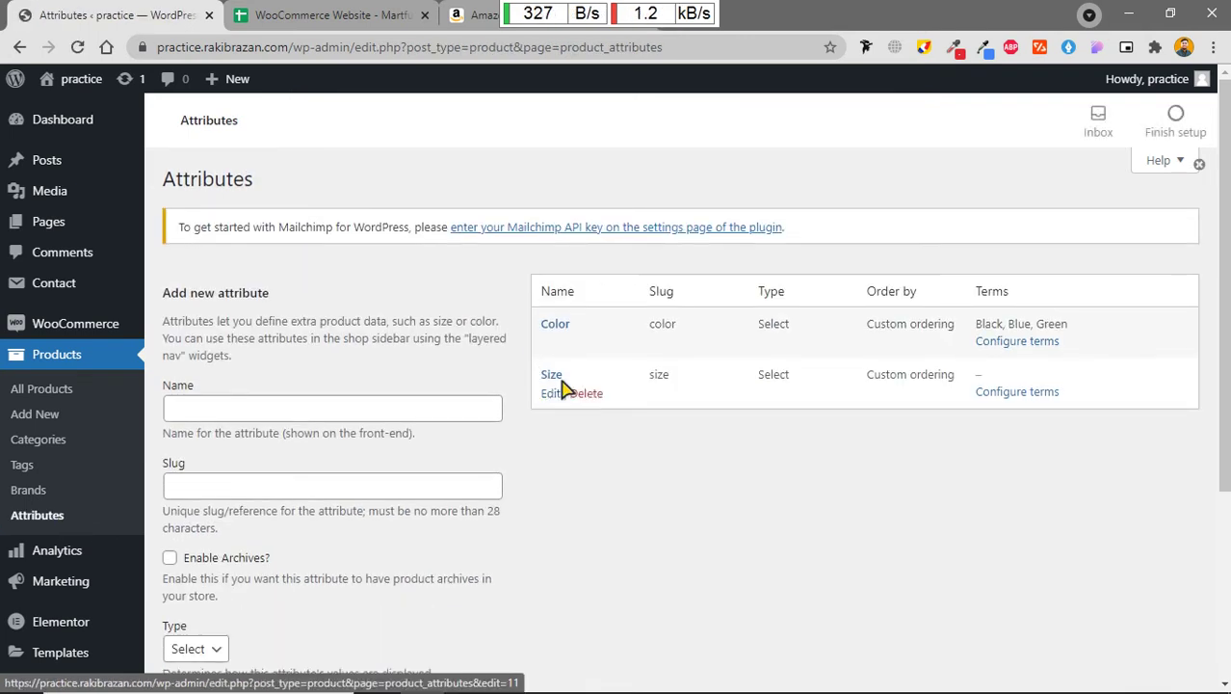
{"action": "left_click", "coordinate": [1015, 392]}
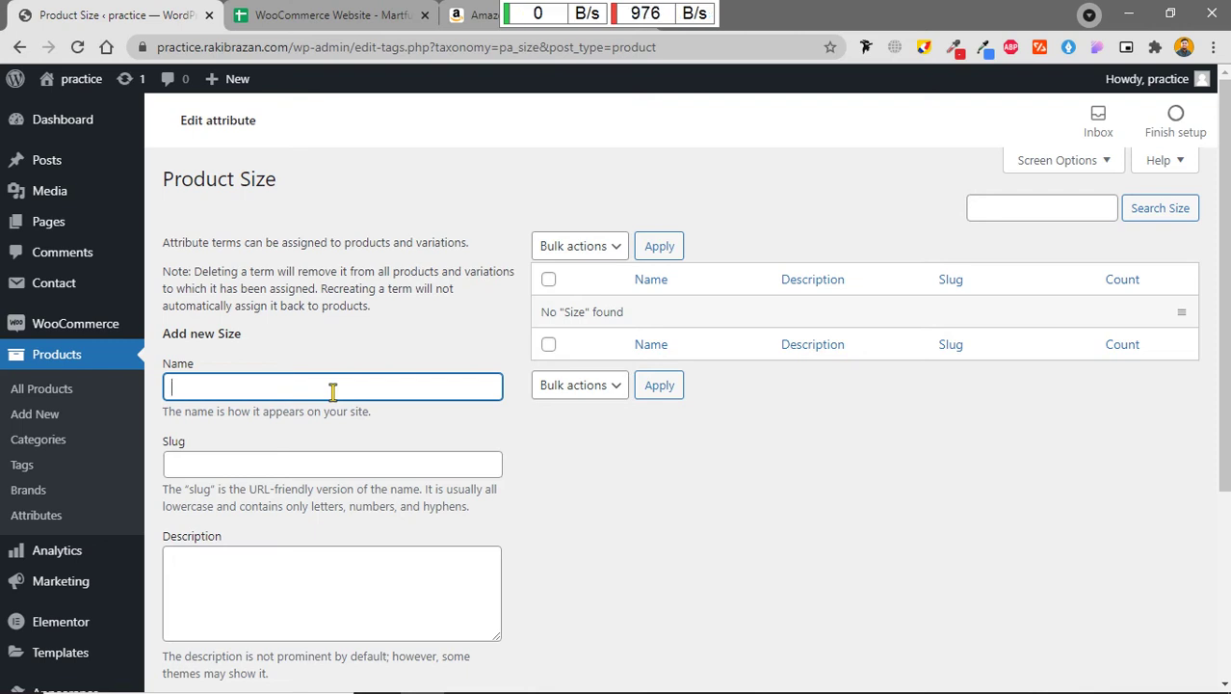
{"action": "type", "text": "s"}
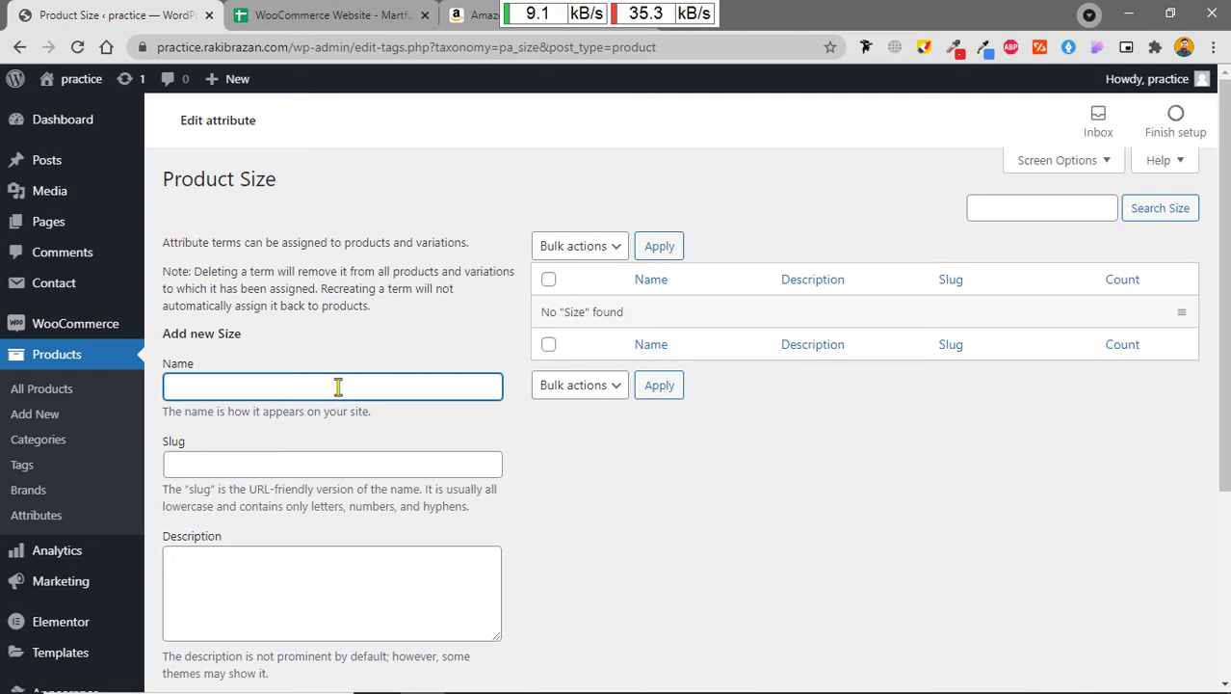
{"action": "type", "text": "S"}
{"action": "scroll", "coordinate": [339, 386], "scroll_direction": "down", "scroll_amount": 3}
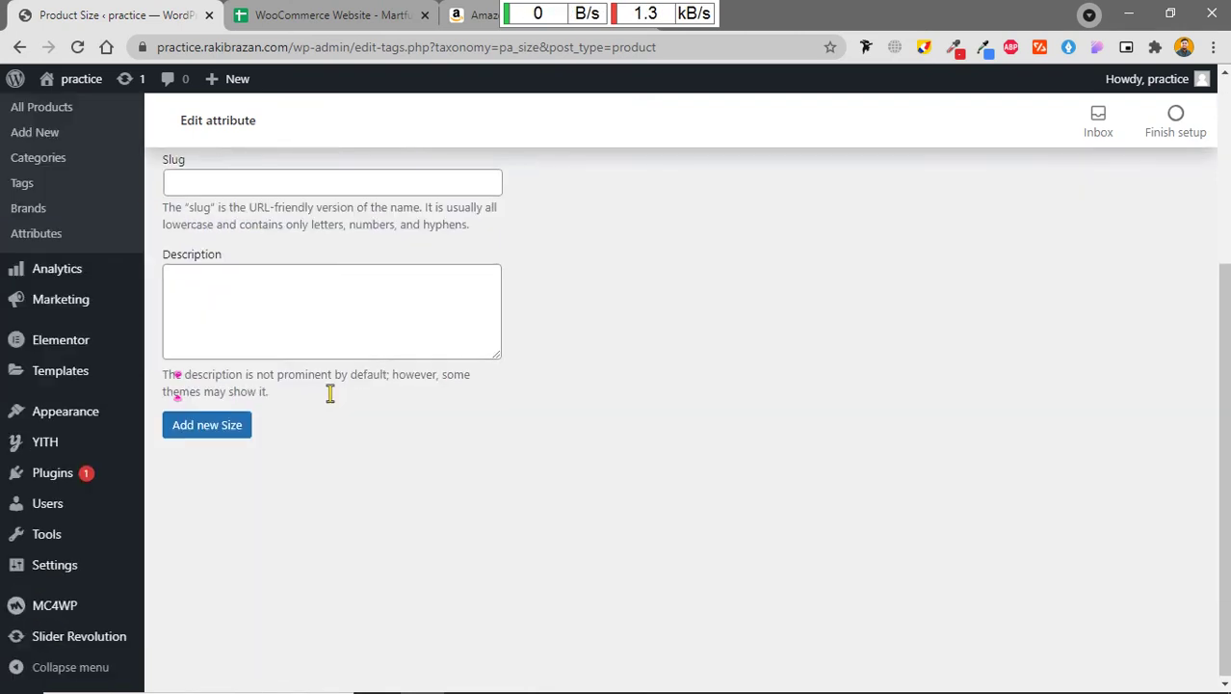
{"action": "left_click", "coordinate": [228, 432]}
{"action": "scroll", "coordinate": [269, 448], "scroll_direction": "up", "scroll_amount": 3}
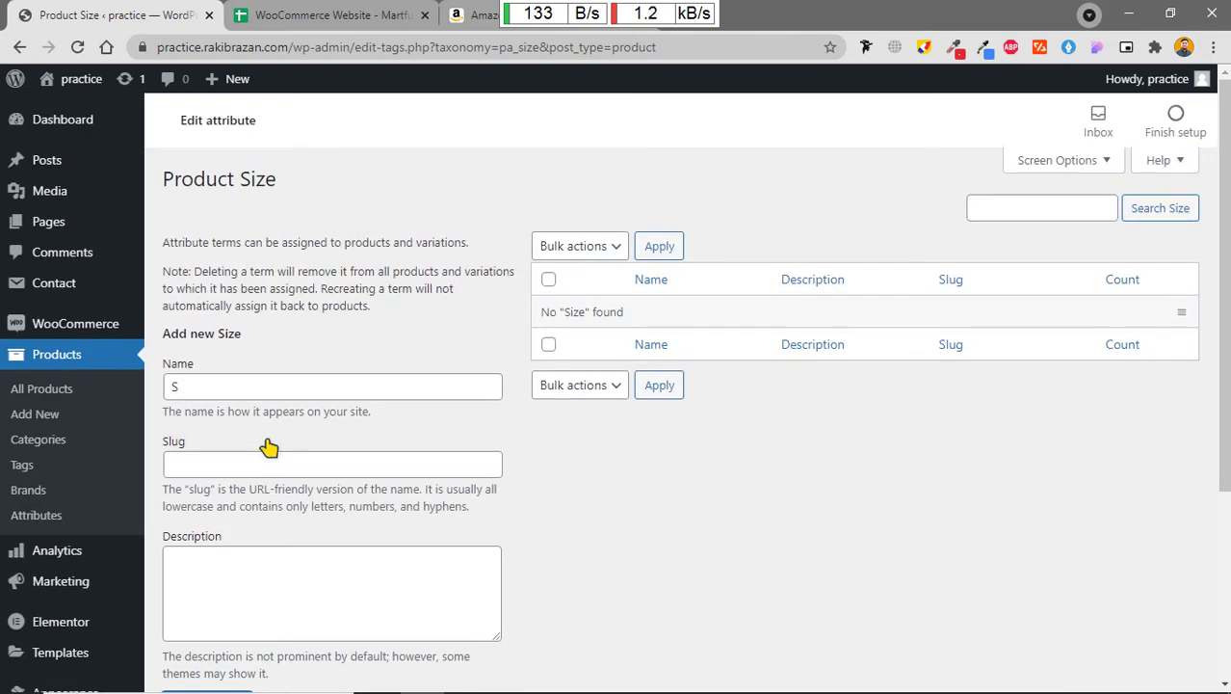
Step: Add M and L as Product Size terms
{"action": "left_click", "coordinate": [210, 393]}
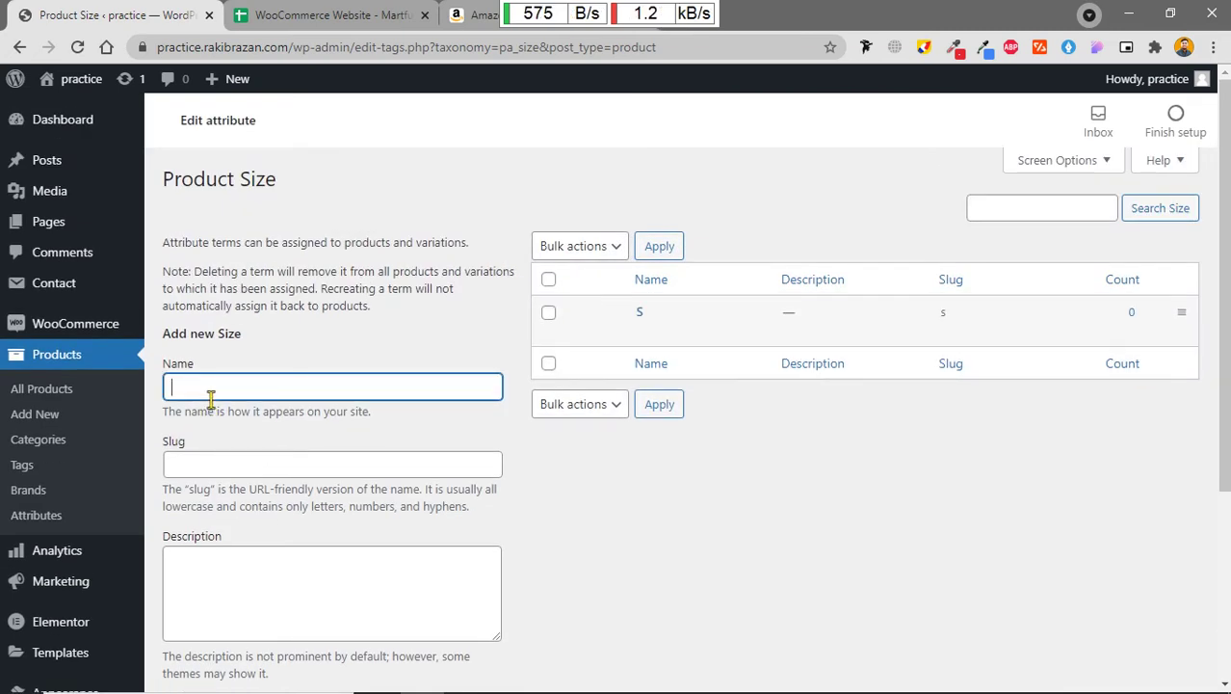
{"action": "type", "text": "M"}
{"action": "scroll", "coordinate": [183, 414], "scroll_direction": "down", "scroll_amount": 3}
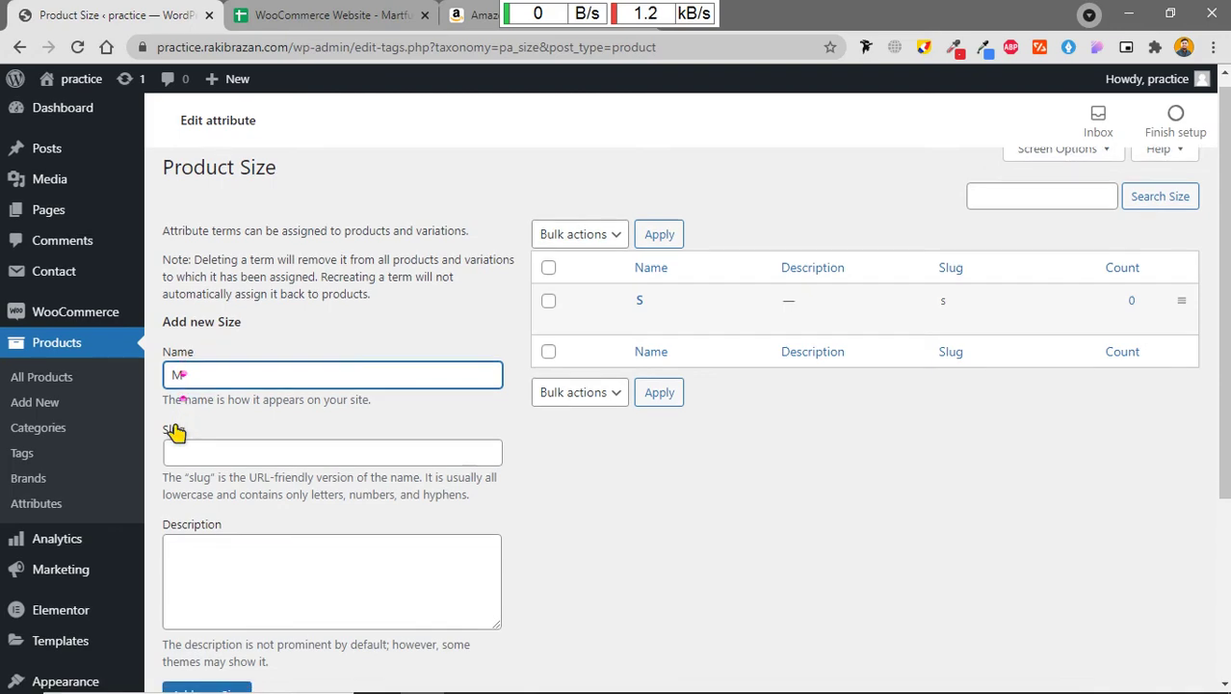
{"action": "left_click", "coordinate": [178, 427]}
{"action": "scroll", "coordinate": [412, 542], "scroll_direction": "up", "scroll_amount": 3}
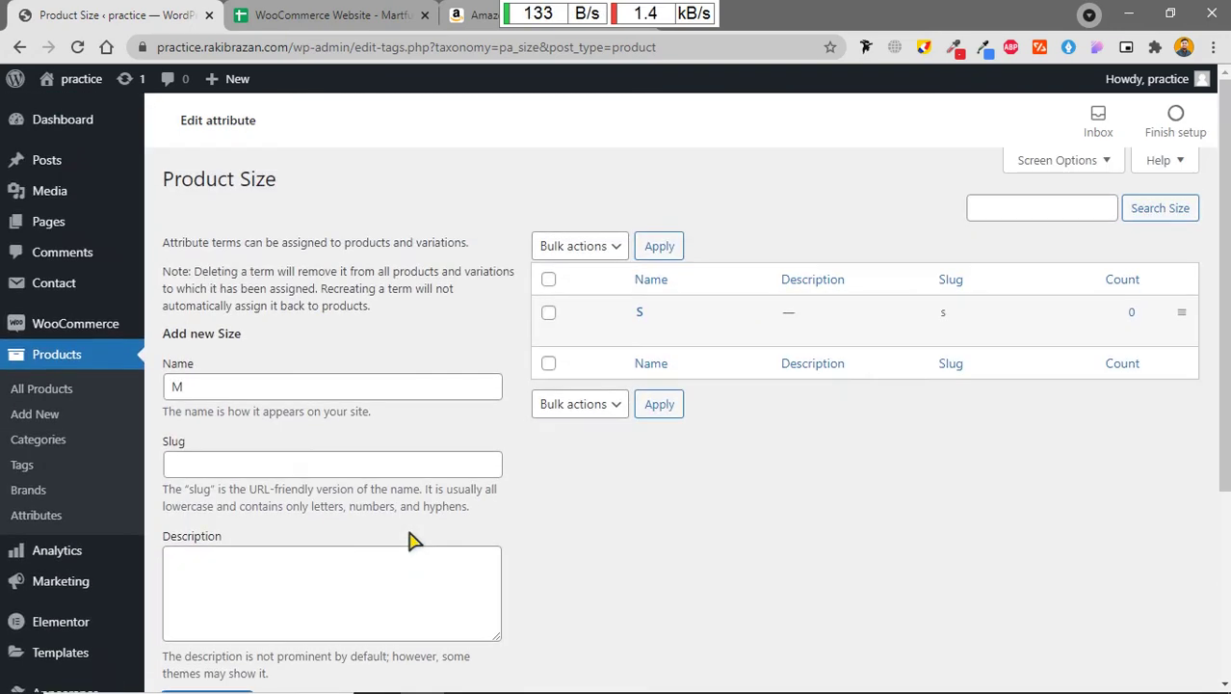
{"action": "left_click", "coordinate": [214, 395]}
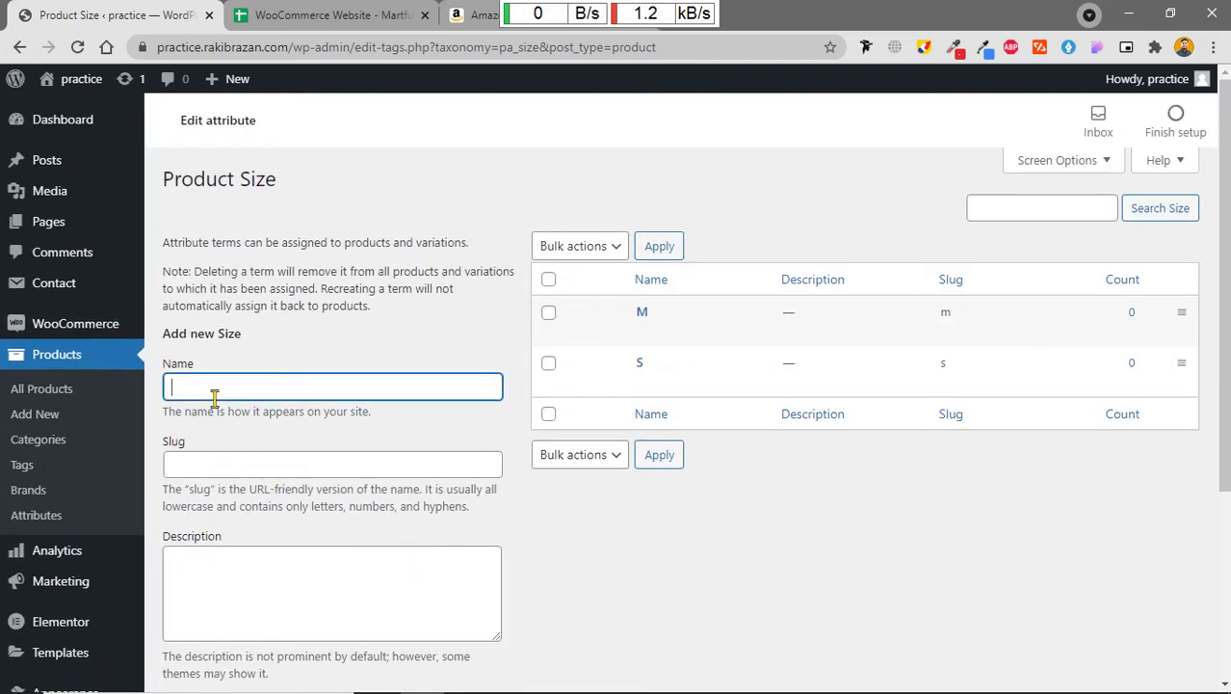
{"action": "type", "text": "L"}
{"action": "scroll", "coordinate": [207, 424], "scroll_direction": "down", "scroll_amount": 3}
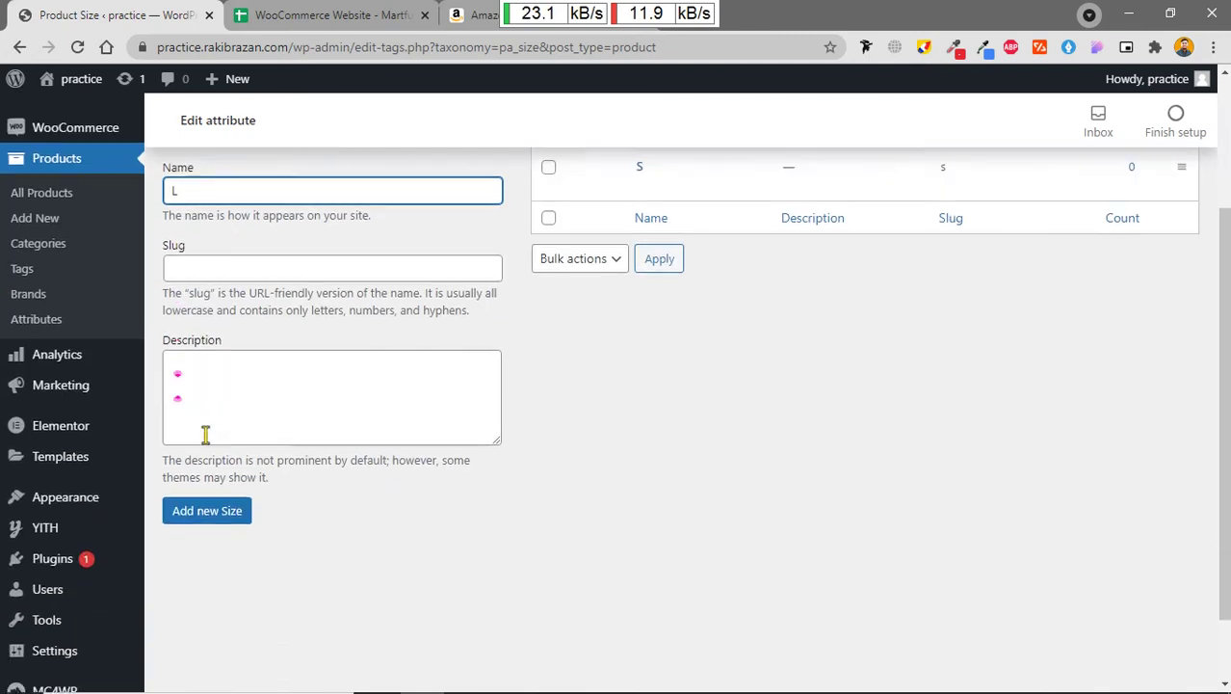
{"action": "left_click", "coordinate": [205, 426]}
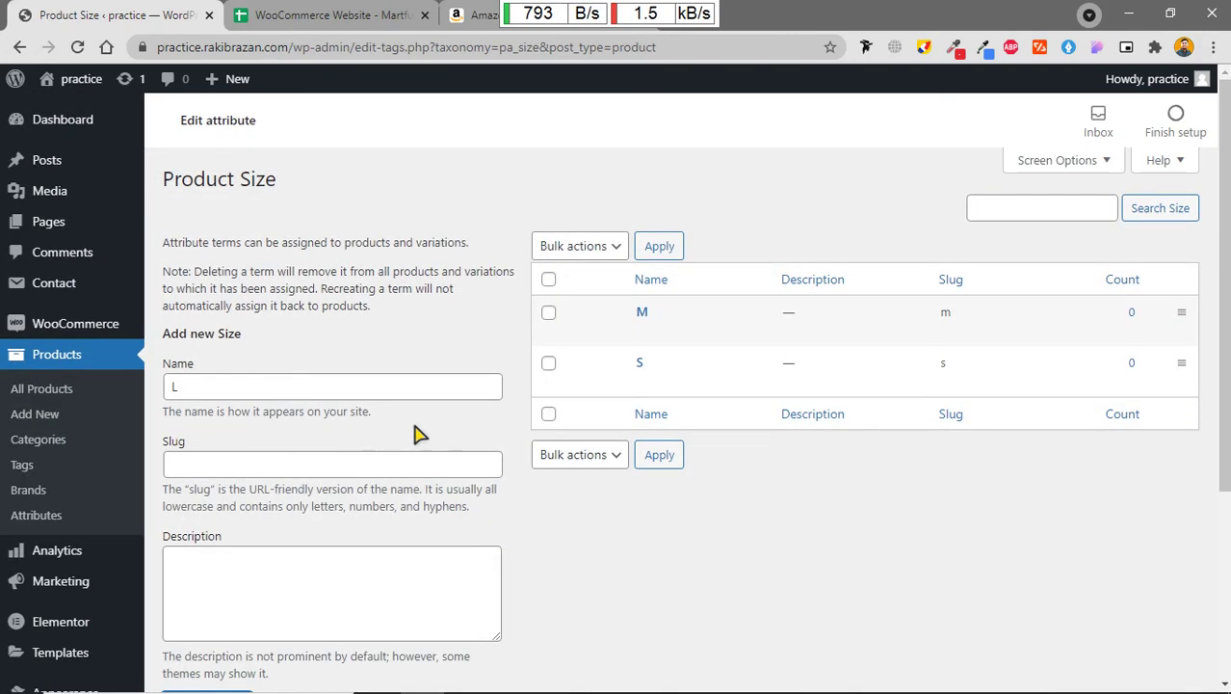
Step: Add XL and XXL as Product Size terms
{"action": "left_click", "coordinate": [276, 390]}
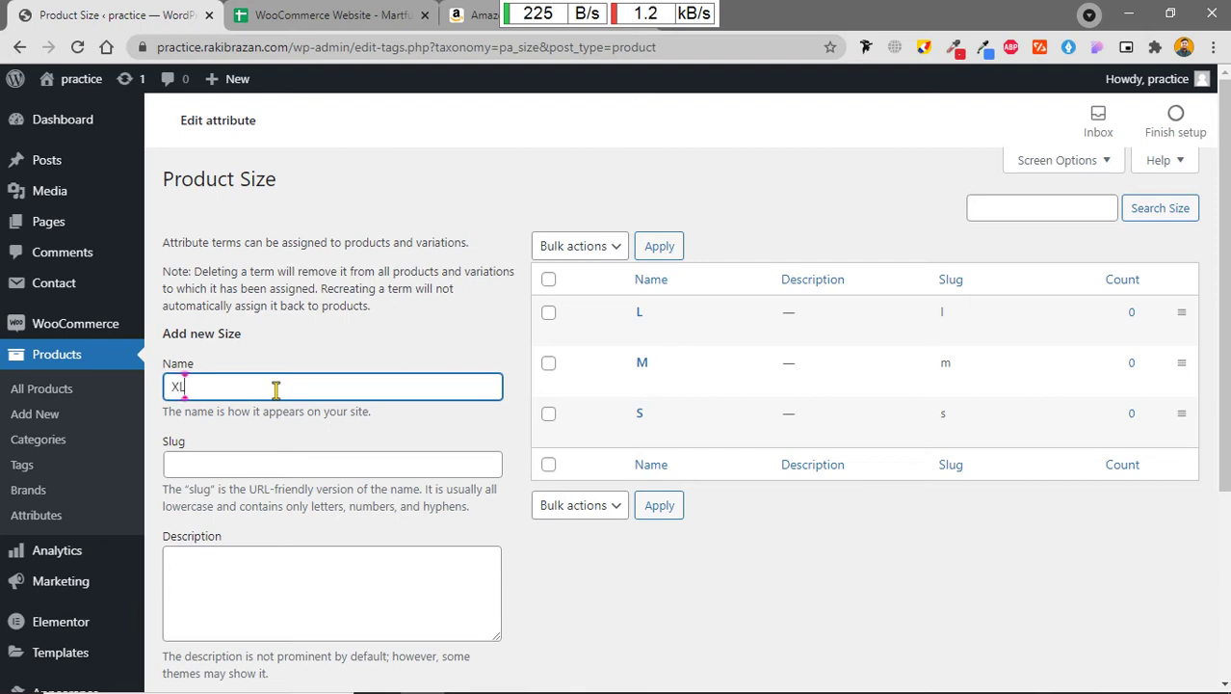
{"action": "scroll", "coordinate": [276, 390], "scroll_direction": "down", "scroll_amount": 3}
{"action": "left_click", "coordinate": [242, 424]}
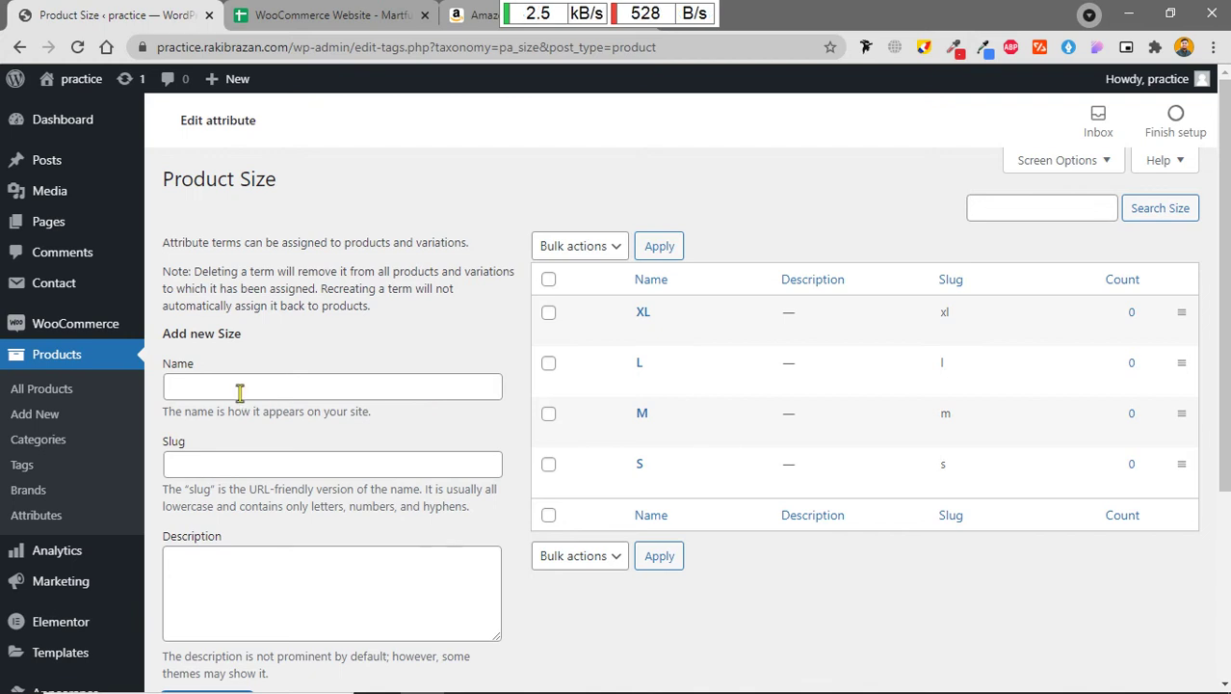
{"action": "left_click", "coordinate": [240, 390]}
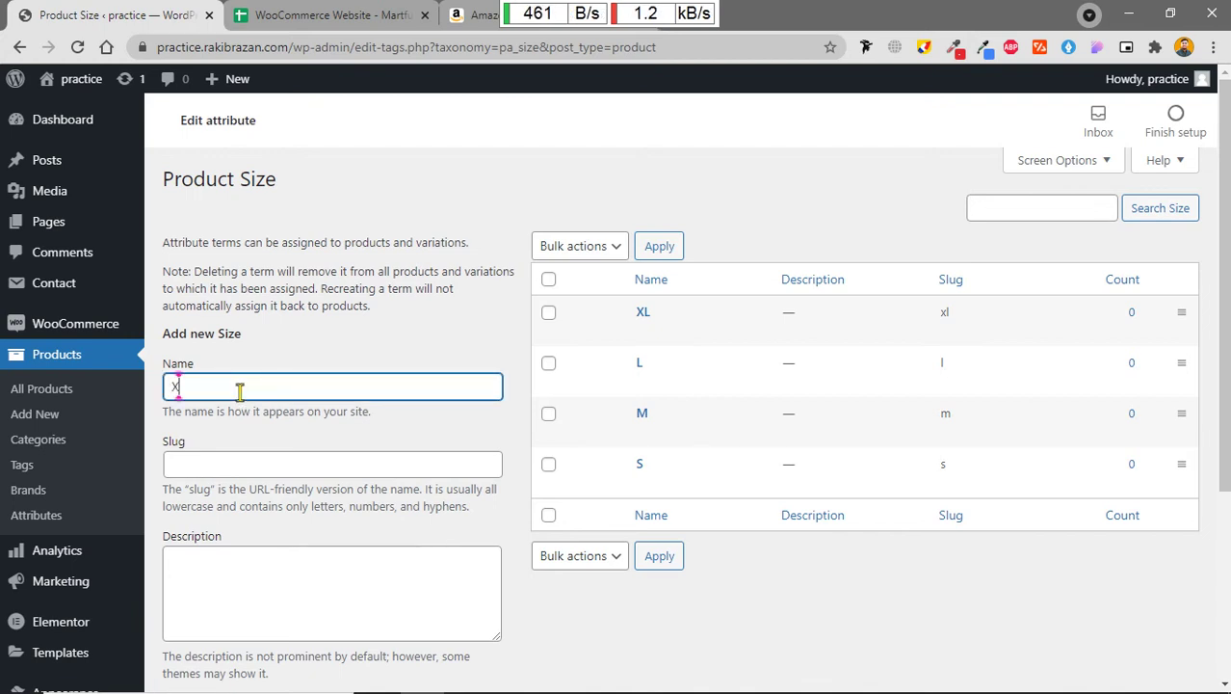
{"action": "scroll", "coordinate": [240, 392], "scroll_direction": "down", "scroll_amount": 3}
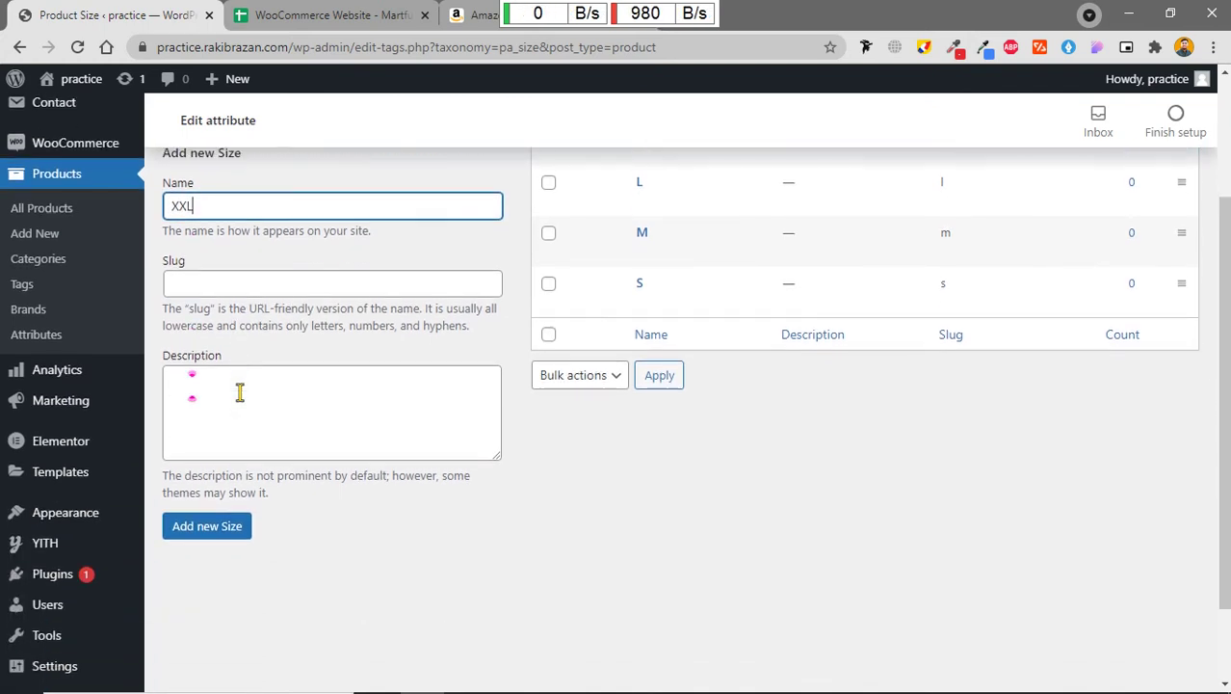
{"action": "left_click", "coordinate": [236, 525]}
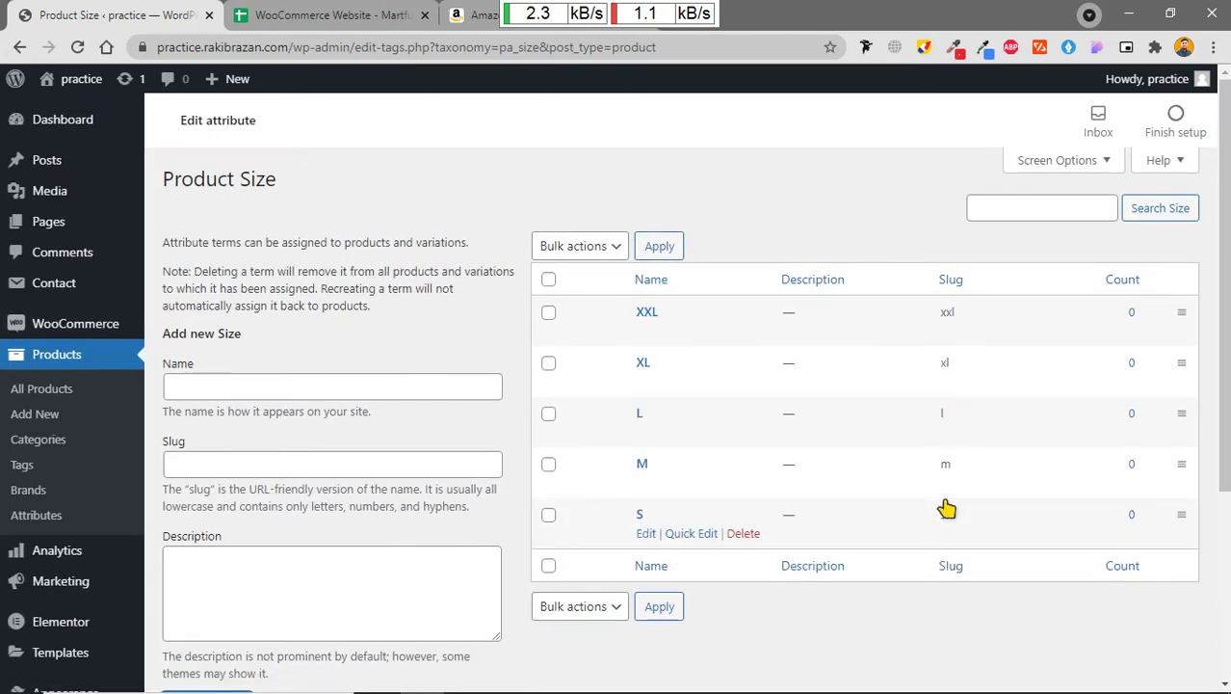
{"action": "scroll", "coordinate": [947, 508], "scroll_direction": "down", "scroll_amount": 3}
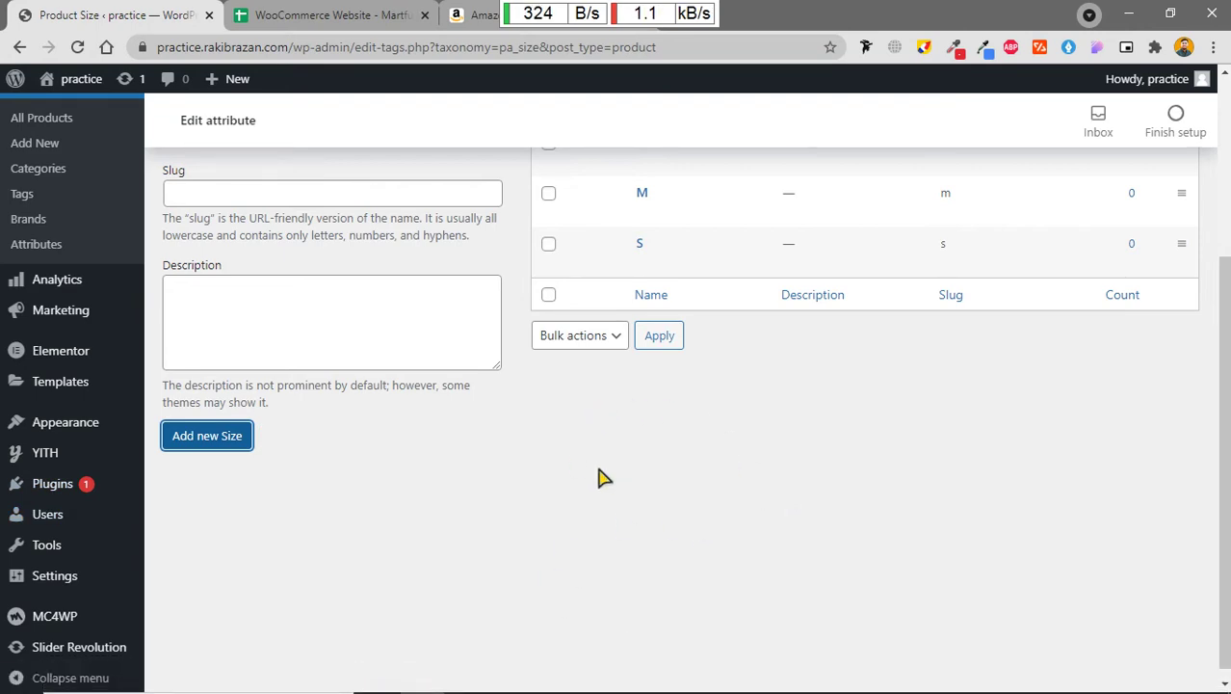
{"action": "scroll", "coordinate": [600, 473], "scroll_direction": "up", "scroll_amount": 3}
{"action": "left_click", "coordinate": [328, 14]}
{"action": "scroll", "coordinate": [345, 454], "scroll_direction": "down", "scroll_amount": 2}
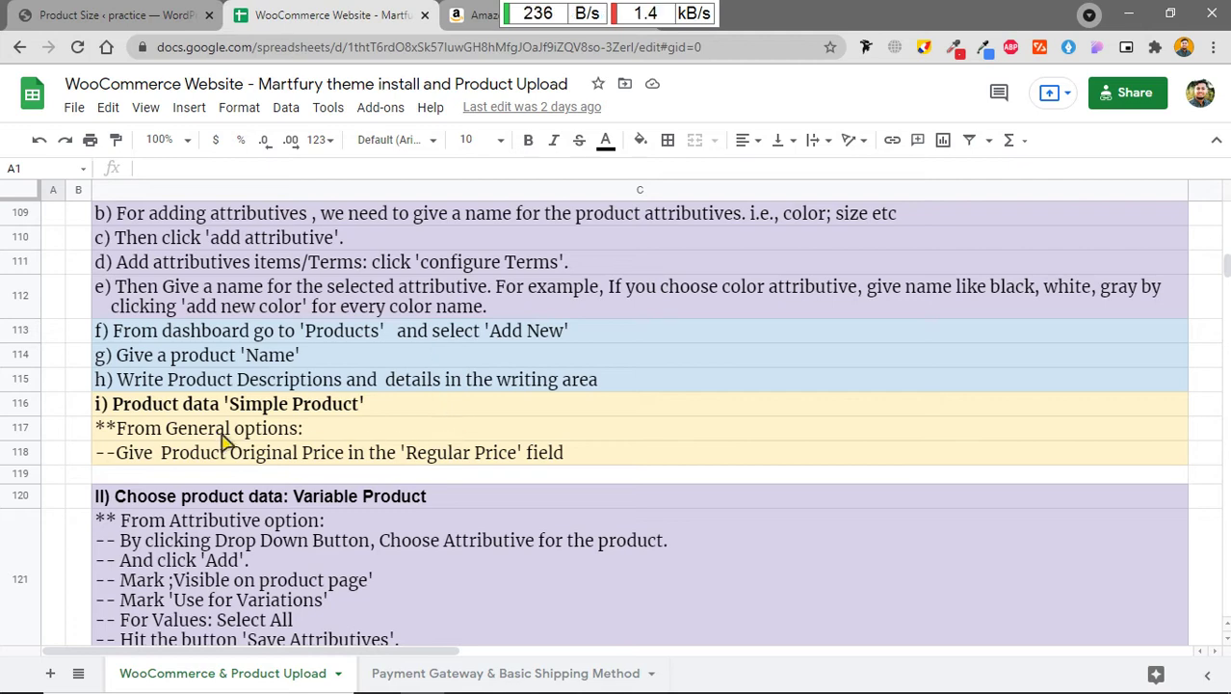
Step: Review the variation, attribute and Variable Product notes in C122–C120 and the Simple Product heading in C116
{"action": "scroll", "coordinate": [403, 516], "scroll_direction": "down", "scroll_amount": 2}
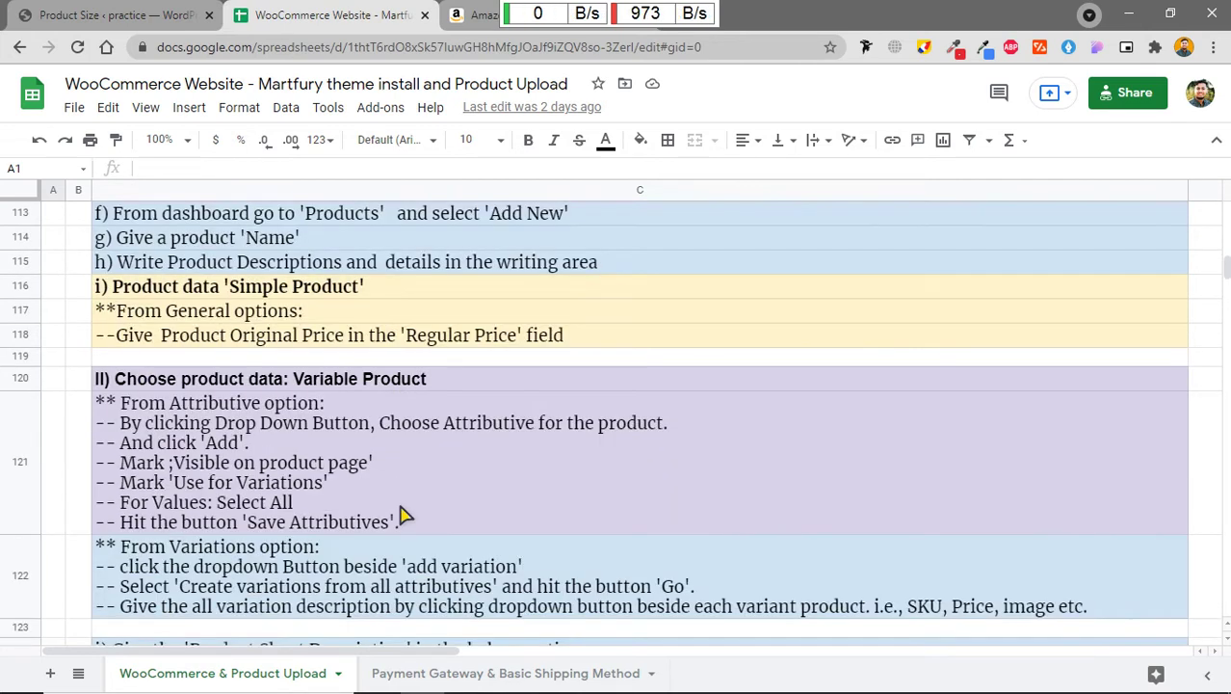
{"action": "scroll", "coordinate": [306, 455], "scroll_direction": "down", "scroll_amount": 2}
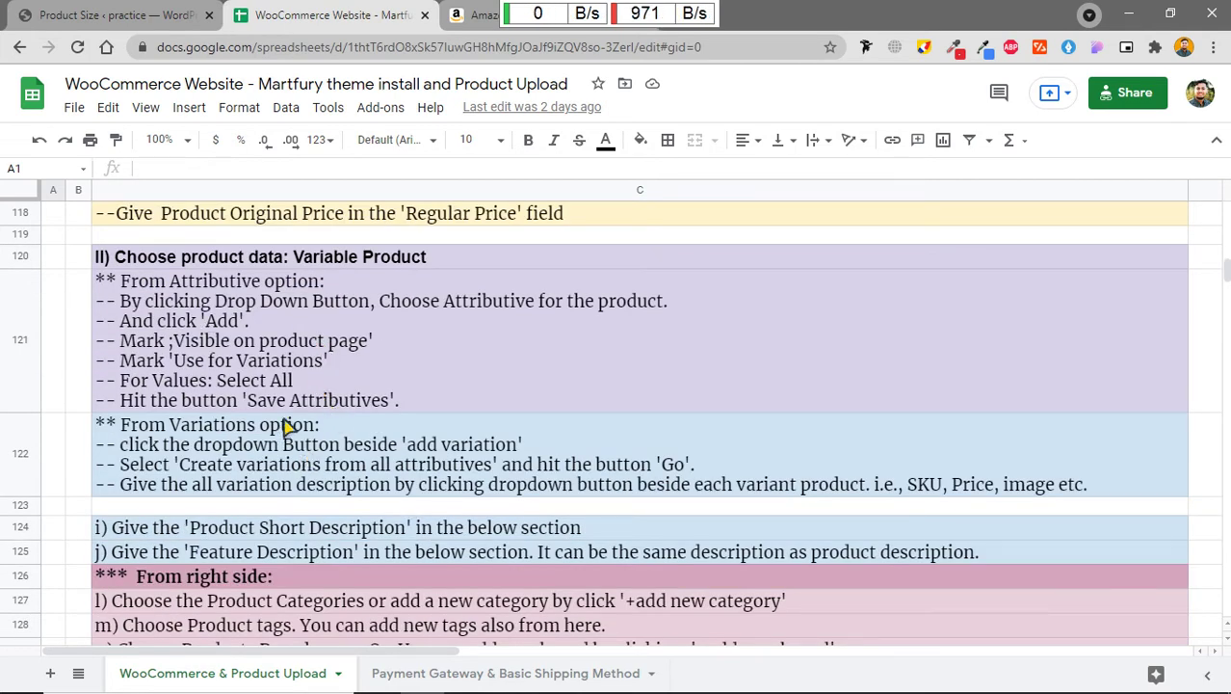
{"action": "left_click", "coordinate": [222, 451]}
{"action": "left_click", "coordinate": [205, 304]}
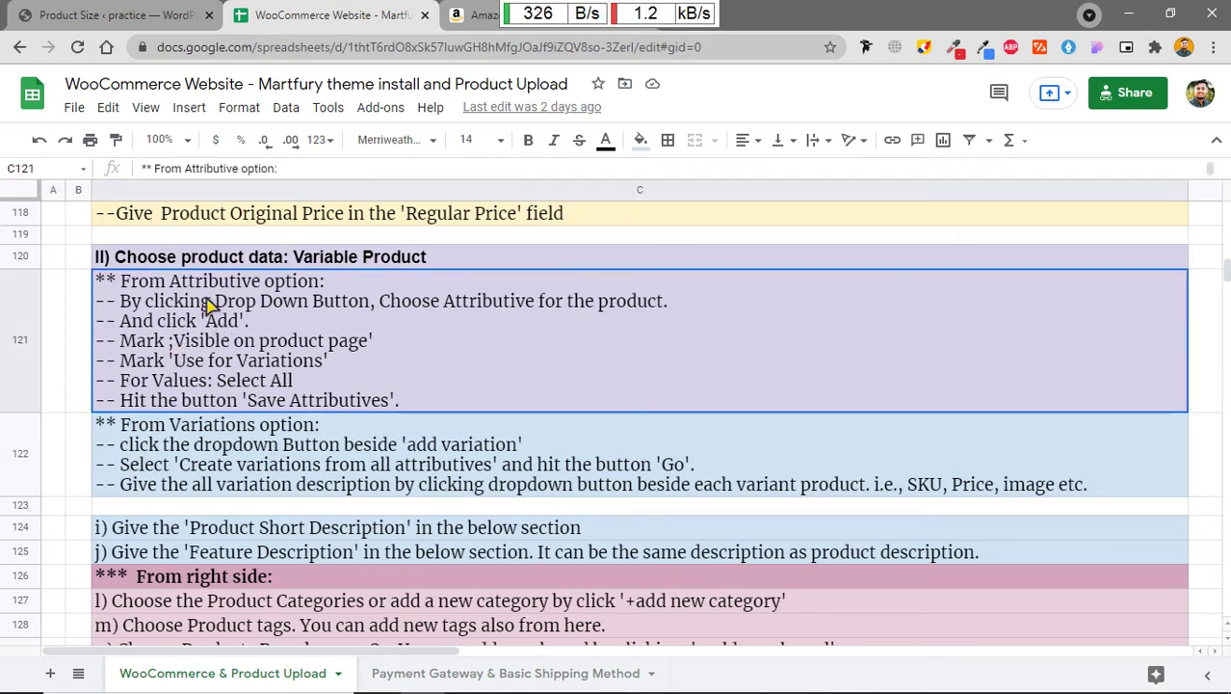
{"action": "left_click", "coordinate": [316, 256]}
{"action": "scroll", "coordinate": [379, 383], "scroll_direction": "up", "scroll_amount": 1}
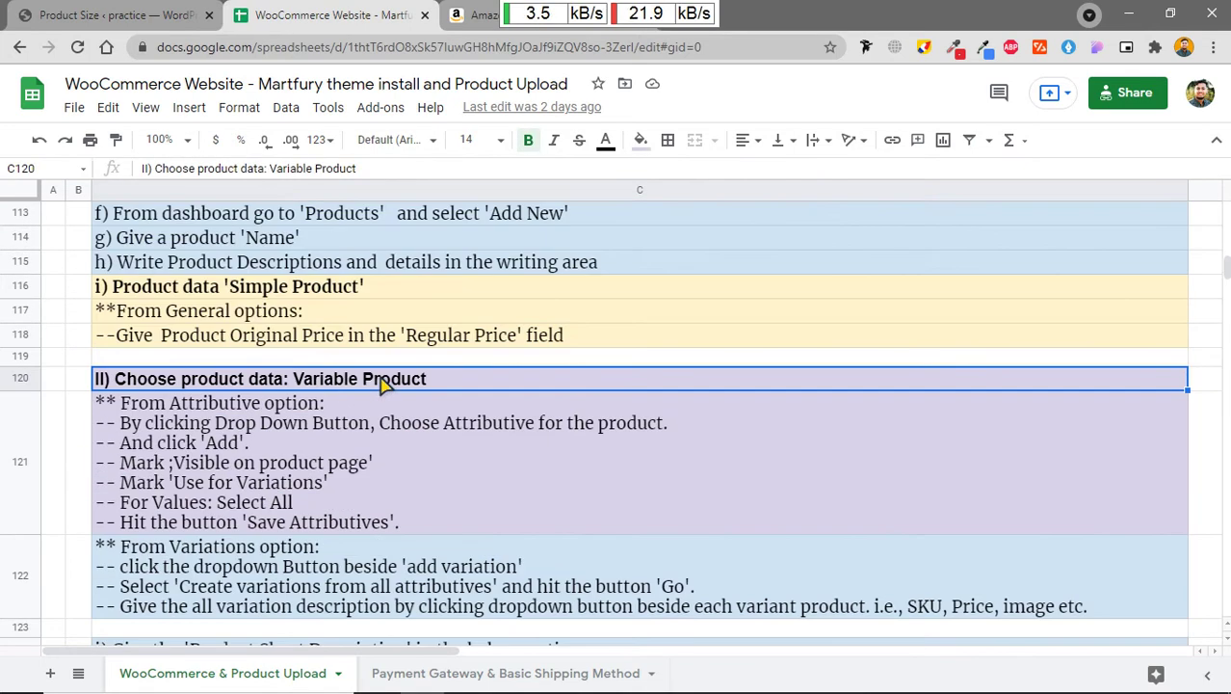
{"action": "left_click", "coordinate": [246, 248]}
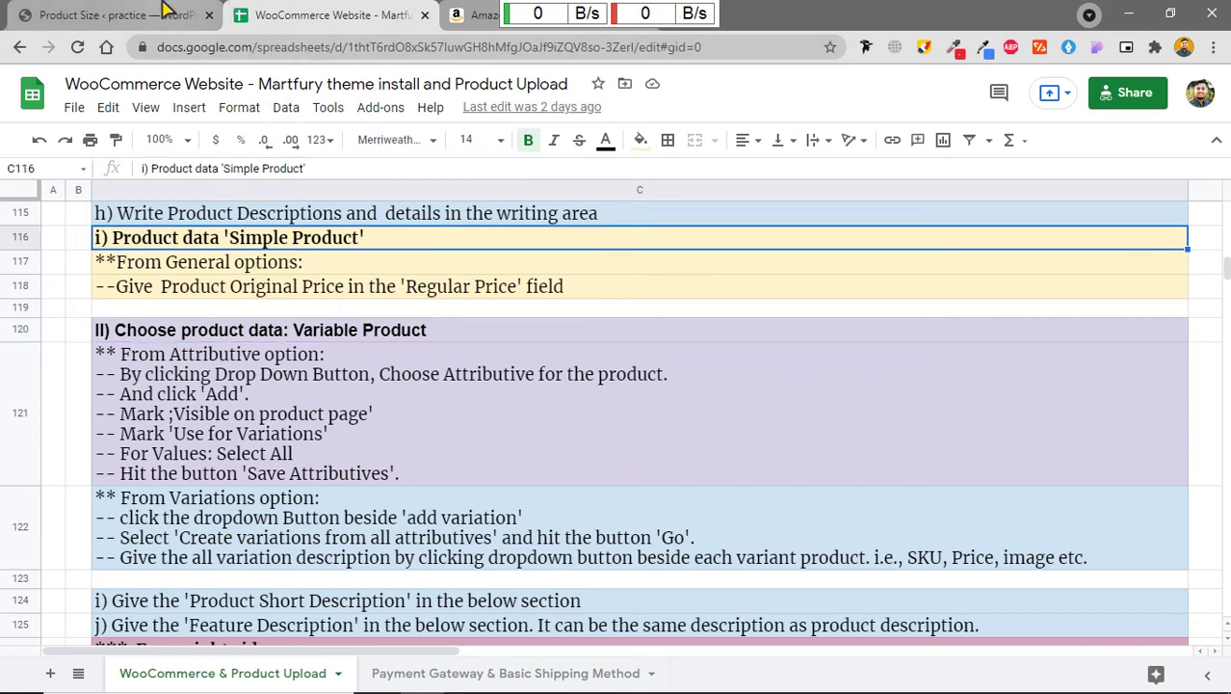
{"action": "left_click", "coordinate": [164, 9]}
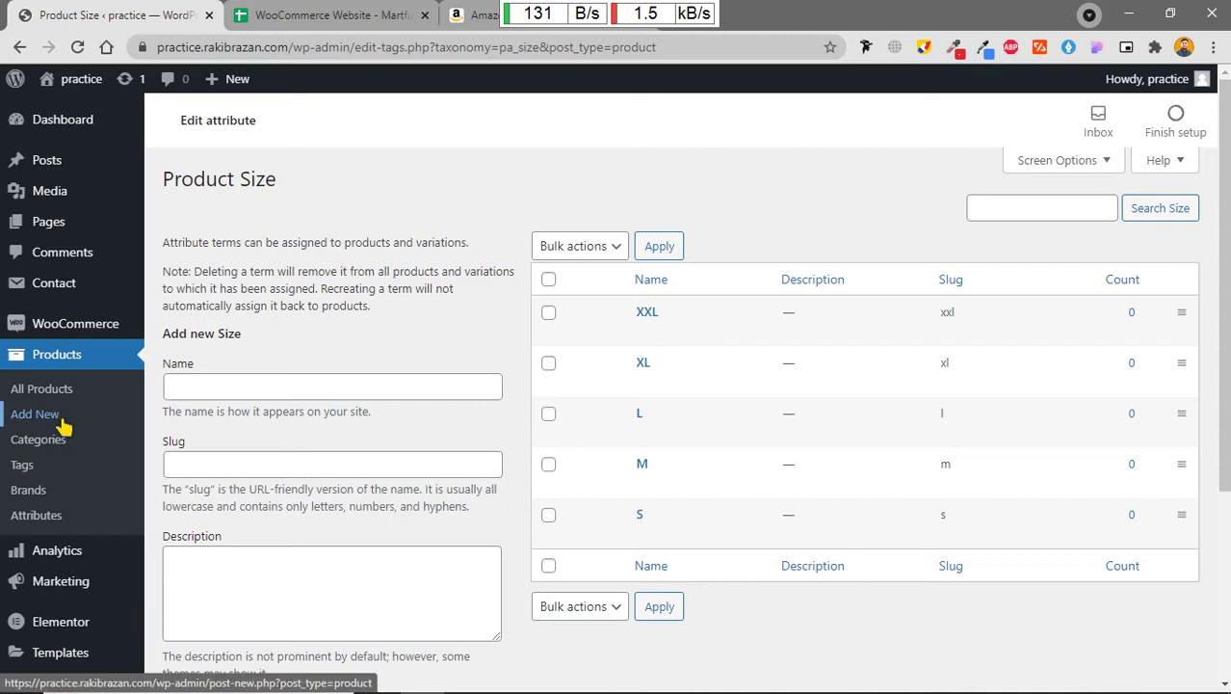
Step: Open Products > Add New, then bring up the Amazon Freedom Flag T-Shirt listing
{"action": "left_click", "coordinate": [61, 420]}
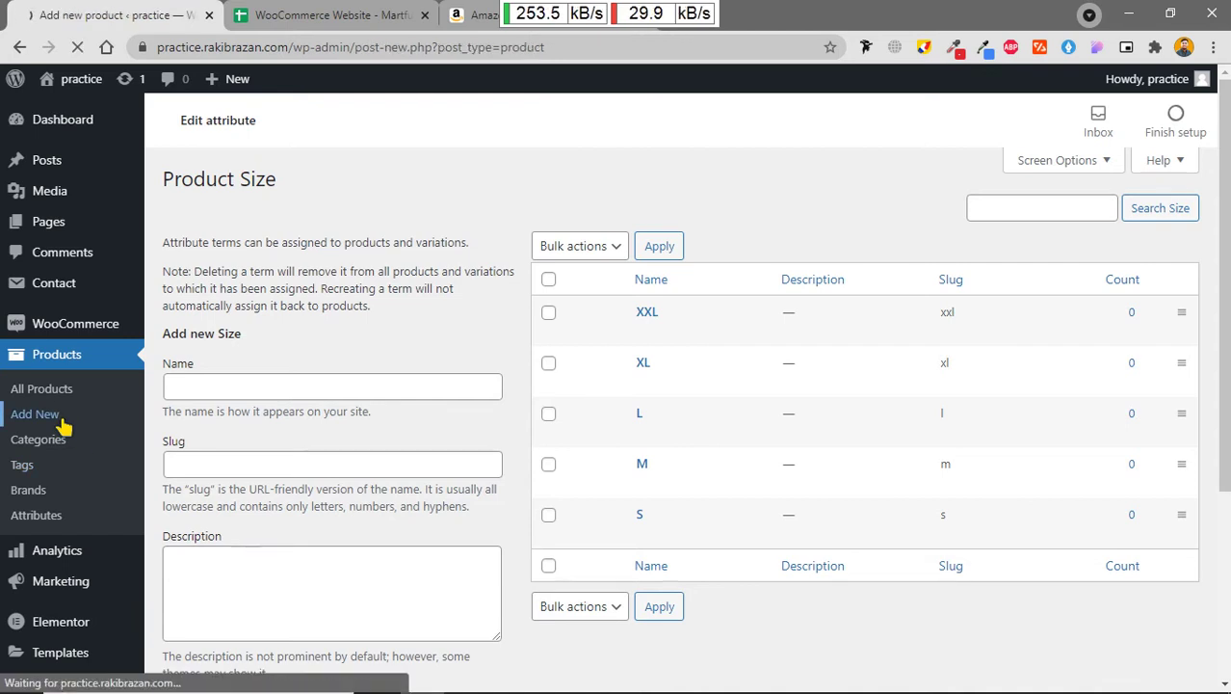
{"action": "left_click", "coordinate": [472, 15]}
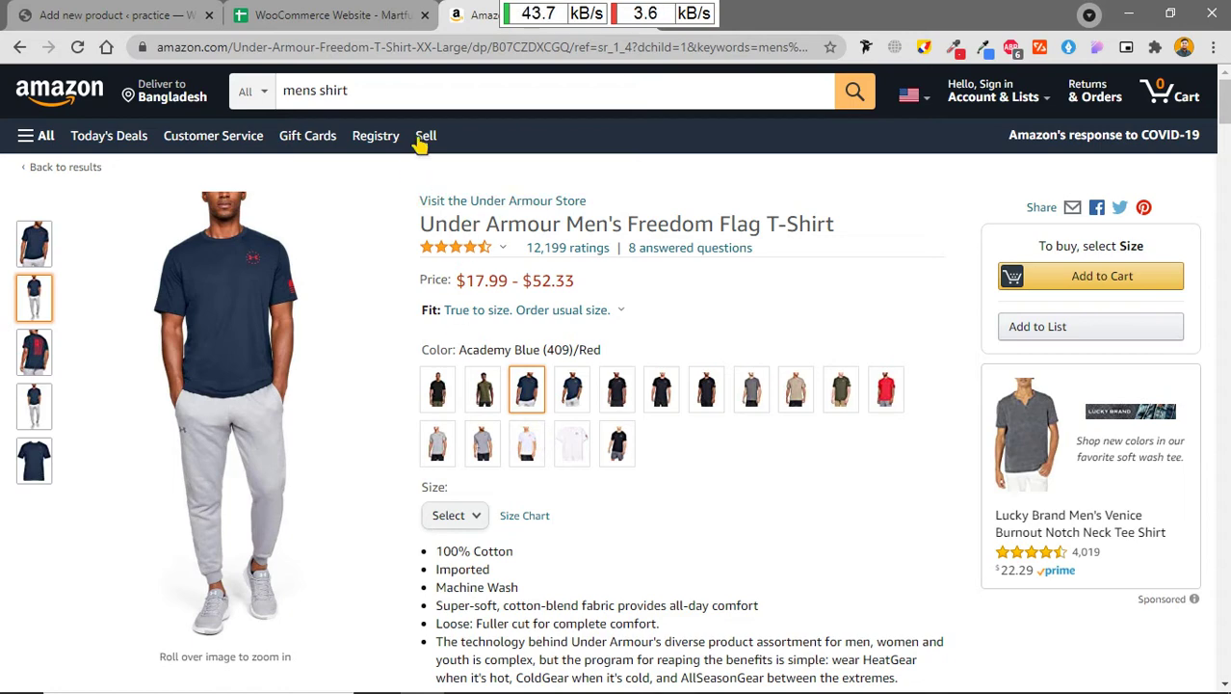
Step: Search Amazon for womens shirt and open the Chaps long-sleeve broadcloth shirt listing
{"action": "double_click", "coordinate": [314, 90]}
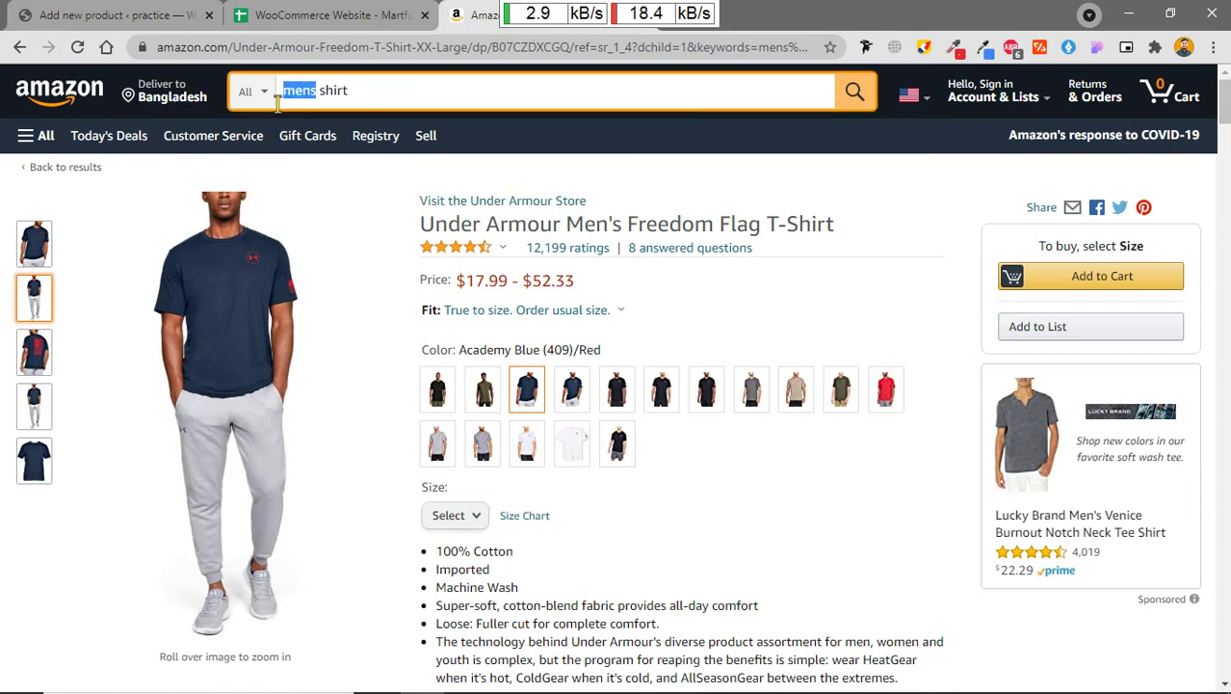
{"action": "type", "text": "wo"}
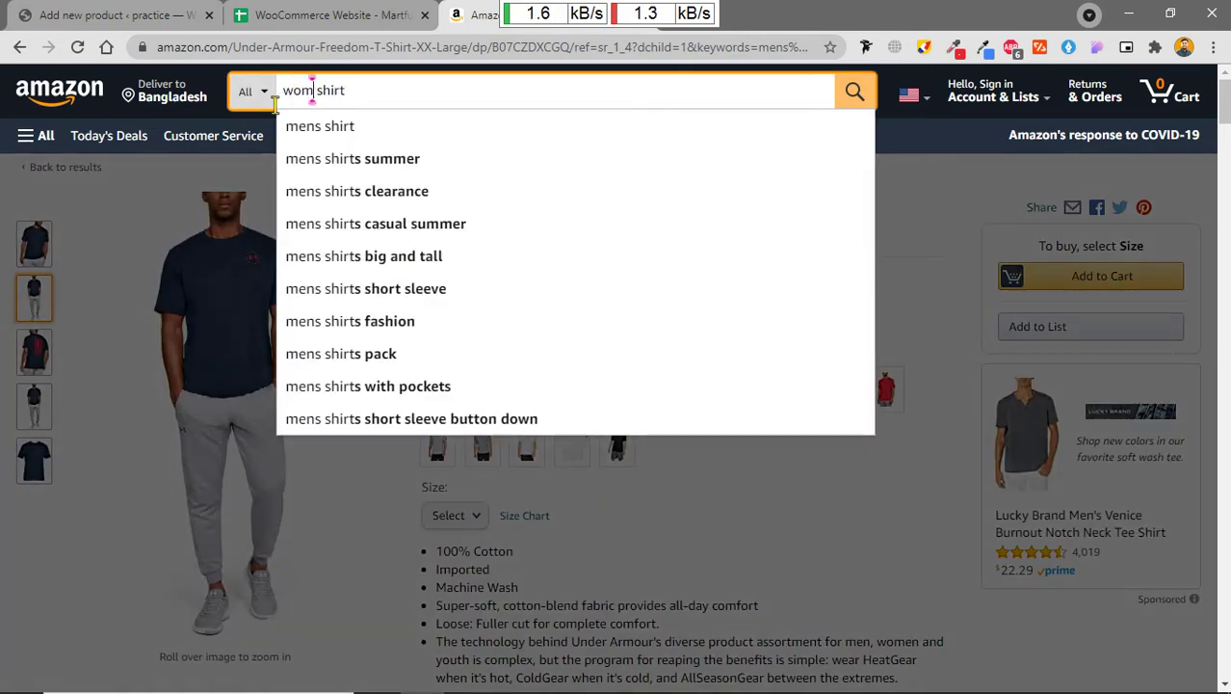
{"action": "type", "text": "mens"}
{"action": "key", "text": "End"}
{"action": "key", "text": "Return"}
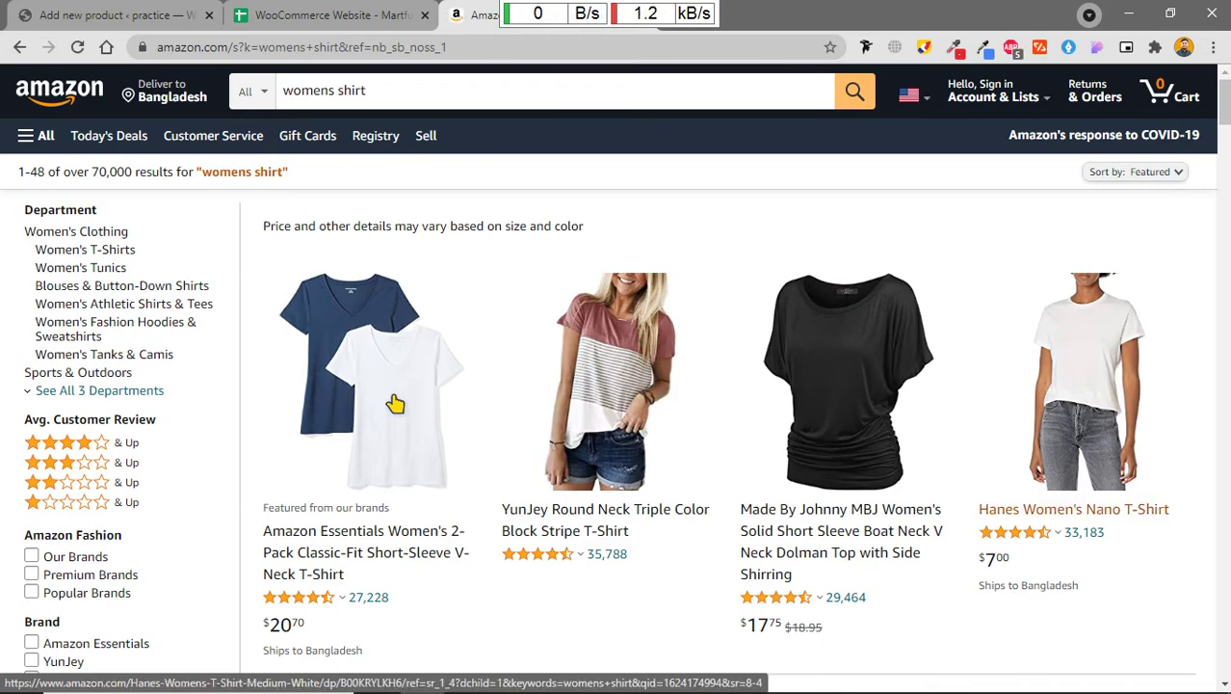
{"action": "scroll", "coordinate": [598, 429], "scroll_direction": "down", "scroll_amount": 5}
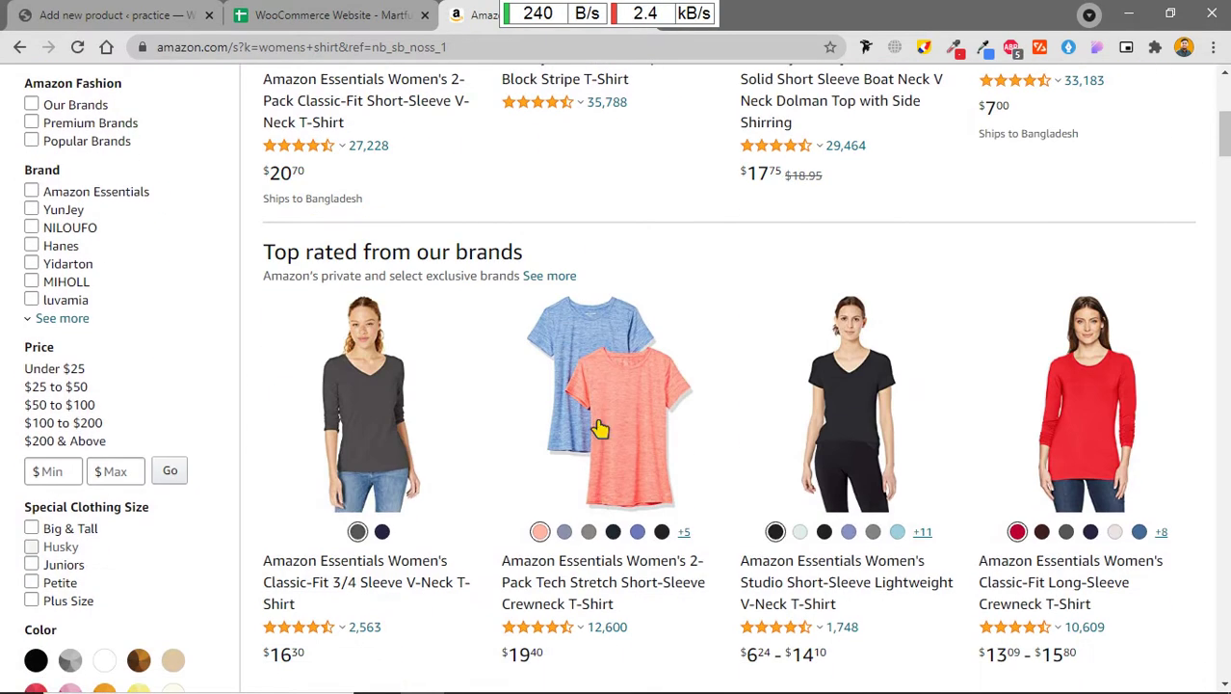
{"action": "scroll", "coordinate": [655, 473], "scroll_direction": "down", "scroll_amount": 1}
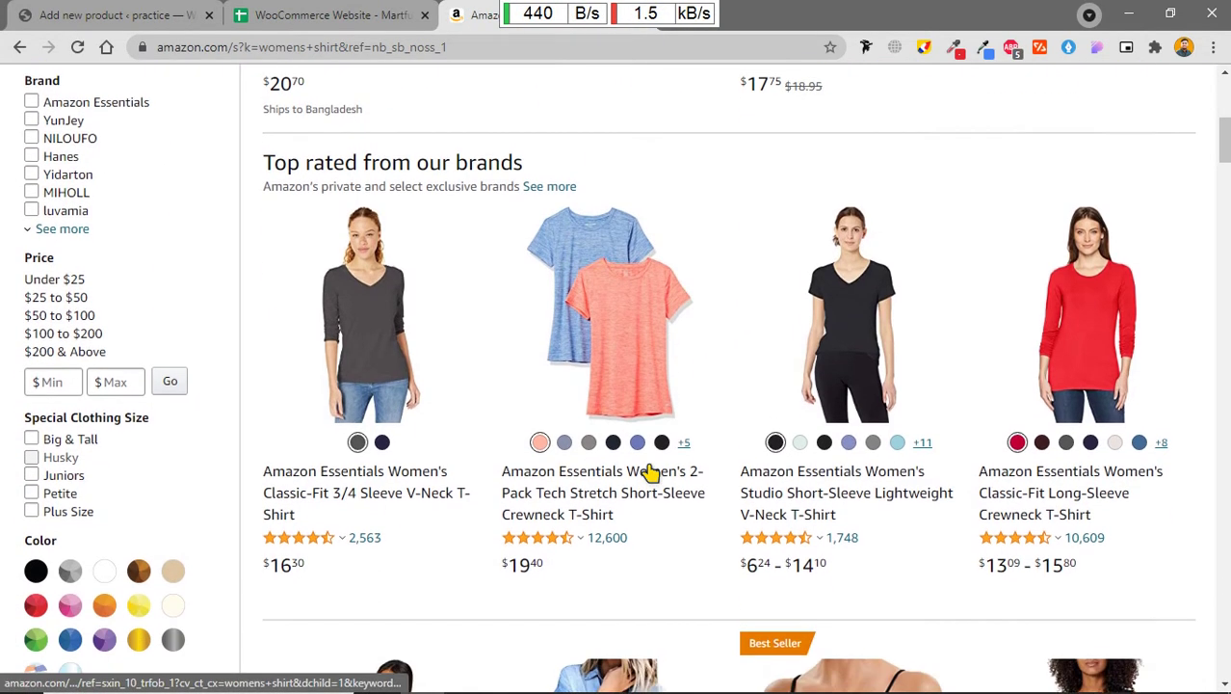
{"action": "left_click", "coordinate": [404, 332]}
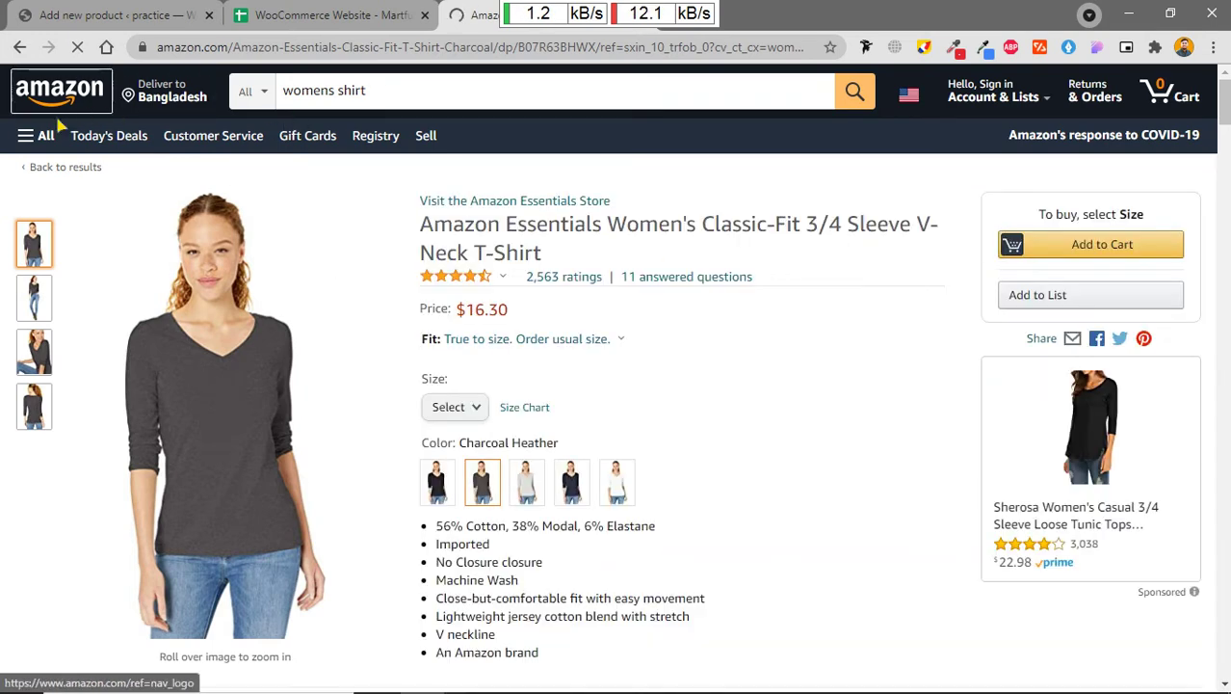
{"action": "left_click", "coordinate": [20, 44]}
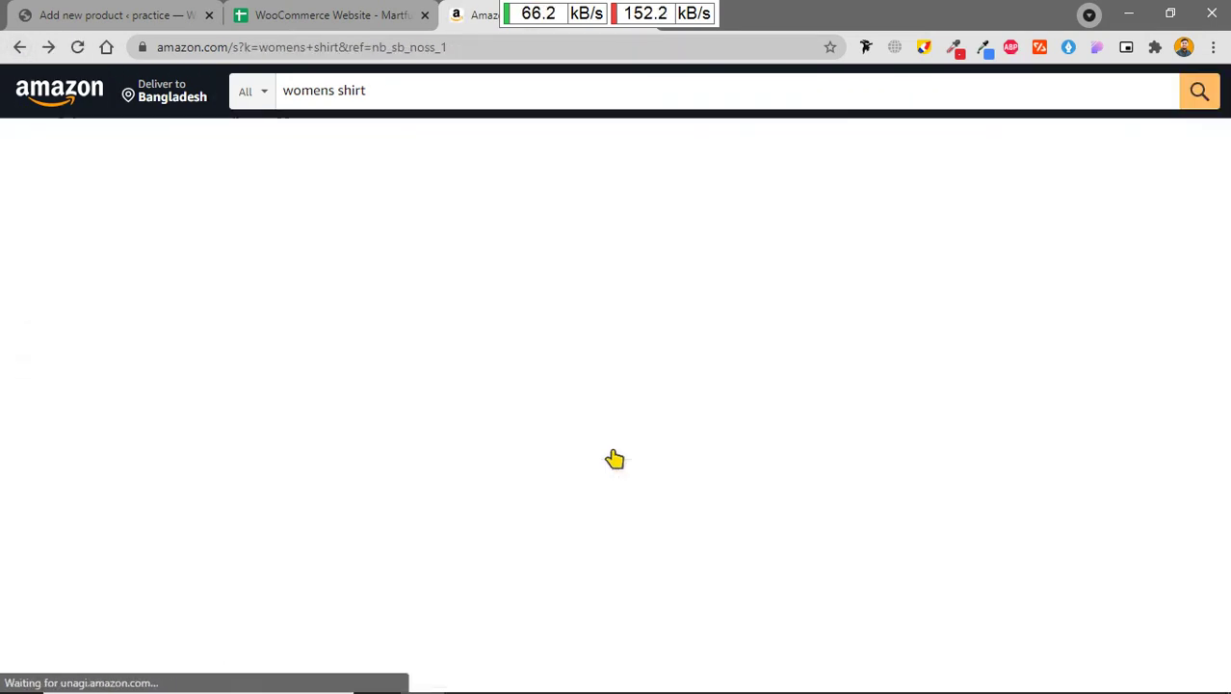
{"action": "scroll", "coordinate": [615, 460], "scroll_direction": "down", "scroll_amount": 5}
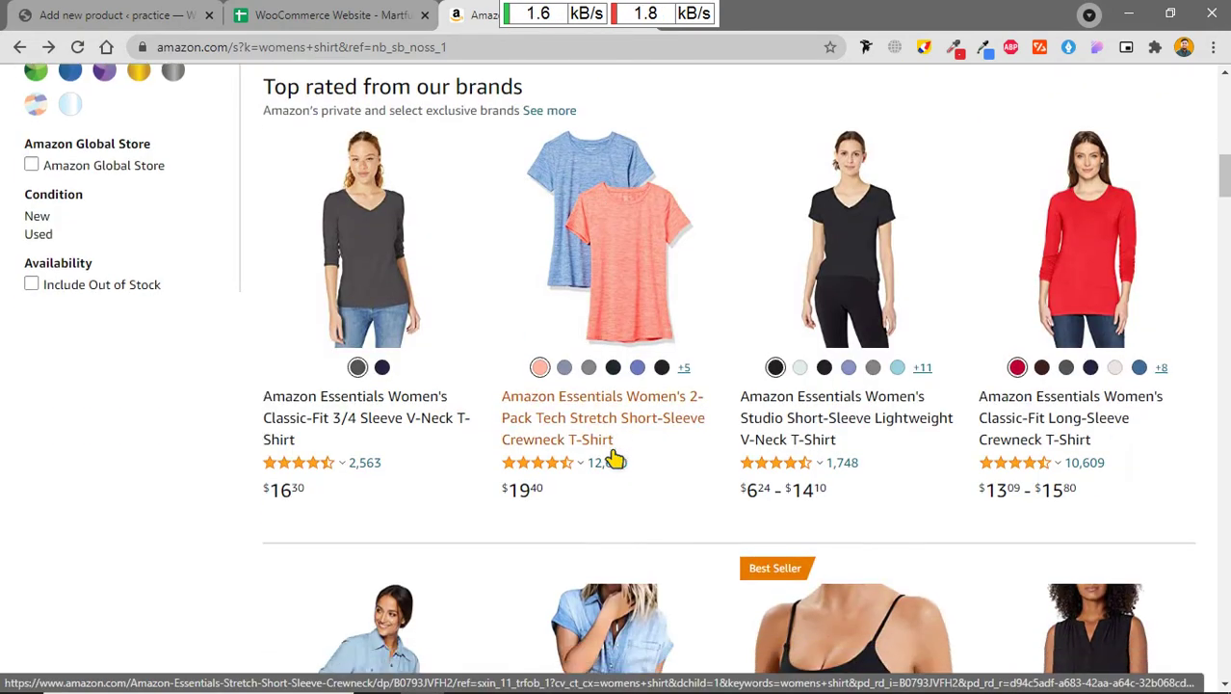
{"action": "scroll", "coordinate": [615, 460], "scroll_direction": "down", "scroll_amount": 10}
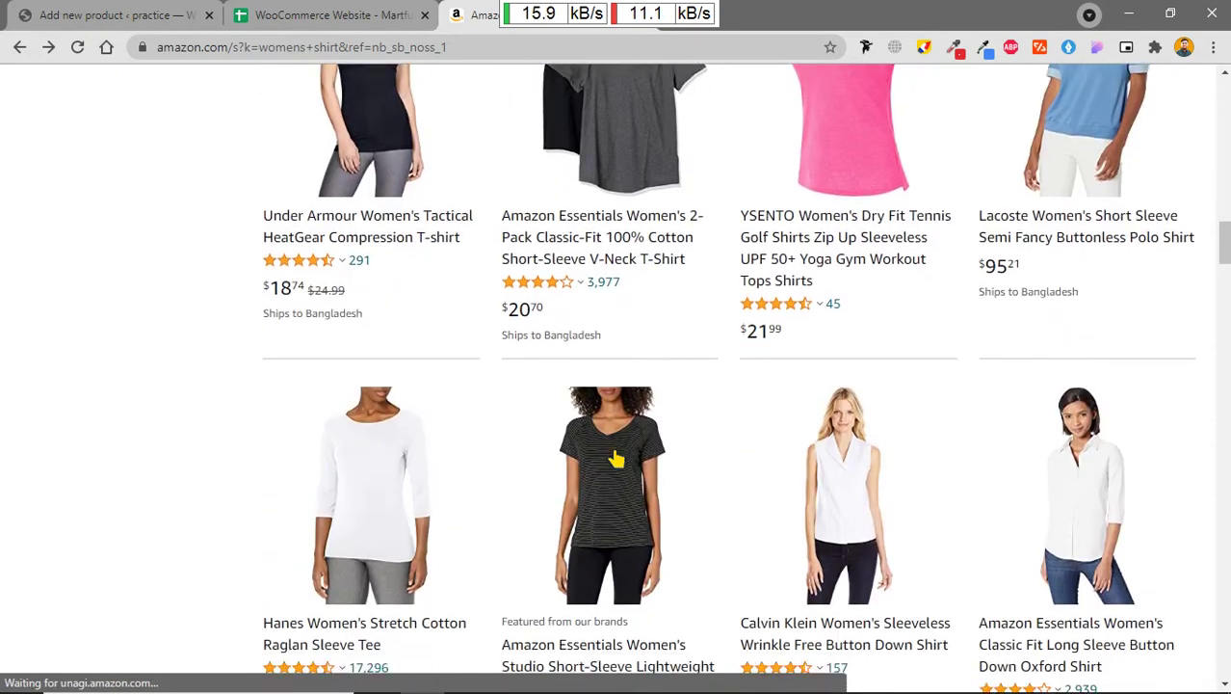
{"action": "scroll", "coordinate": [615, 460], "scroll_direction": "down", "scroll_amount": 6}
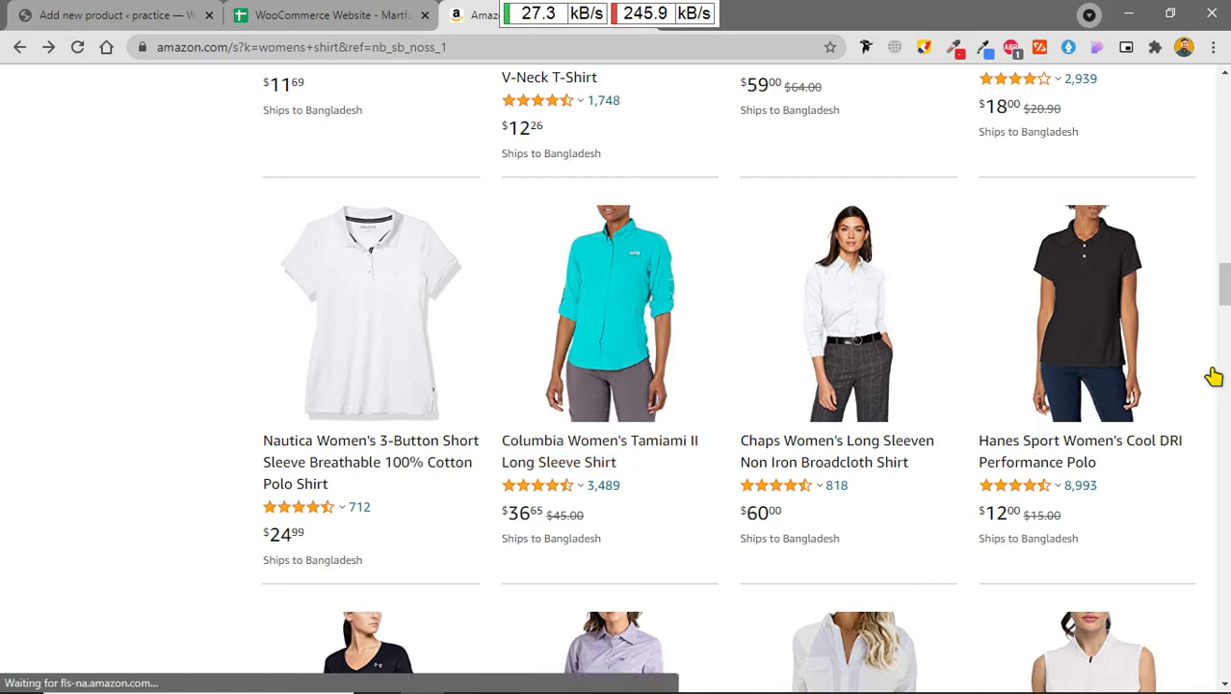
{"action": "left_click", "coordinate": [860, 321]}
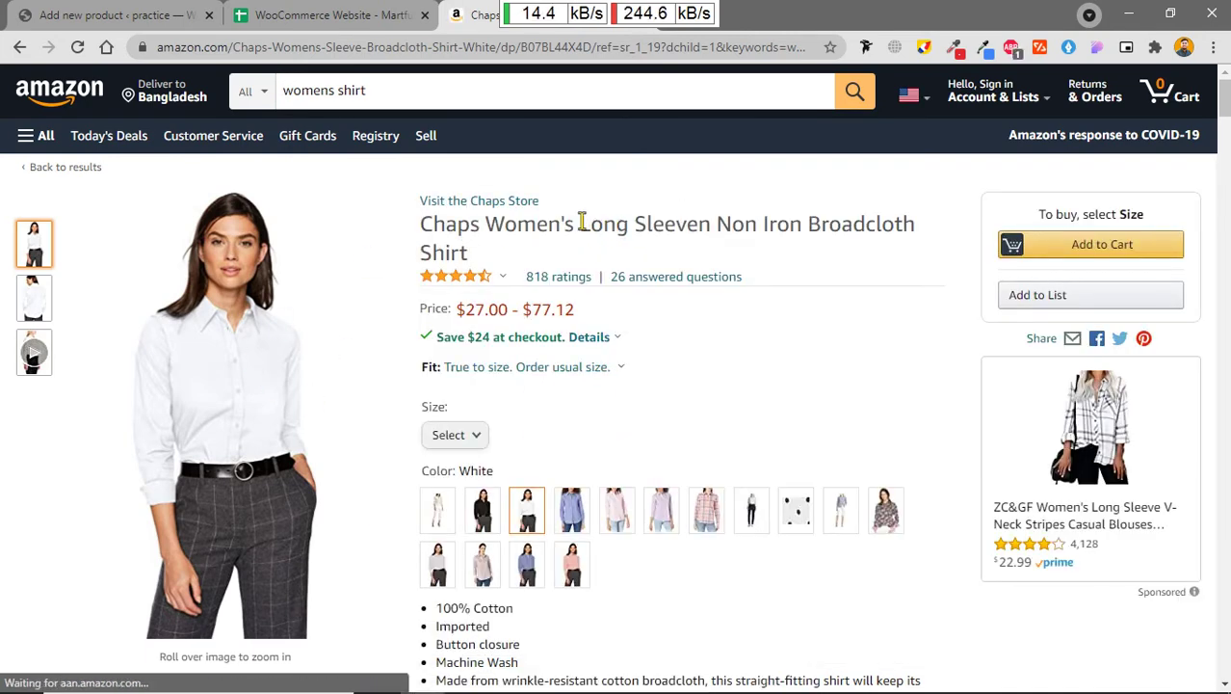
Step: Paste 'Long Sleeven Non Iron Broadcloth Shirt' from the Chaps title as the product name
{"action": "left_click_drag", "start_coordinate": [581, 231], "coordinate": [886, 254]}
{"action": "key", "text": "ctrl+c"}
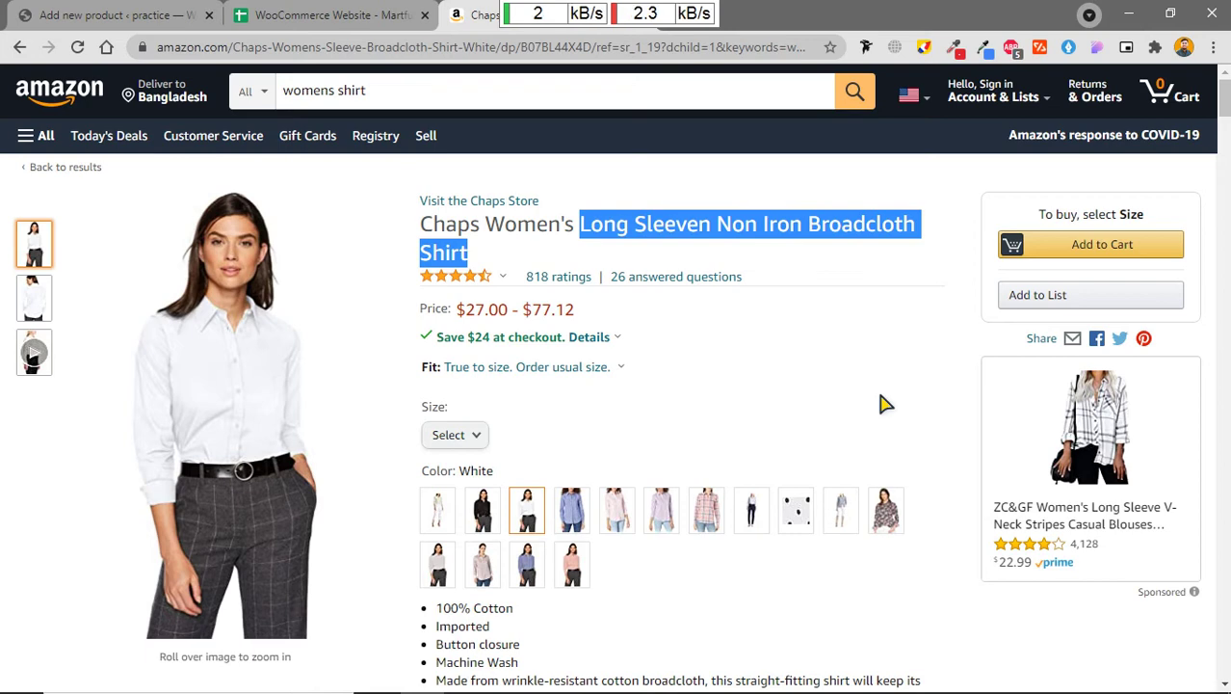
{"action": "left_click", "coordinate": [260, 14]}
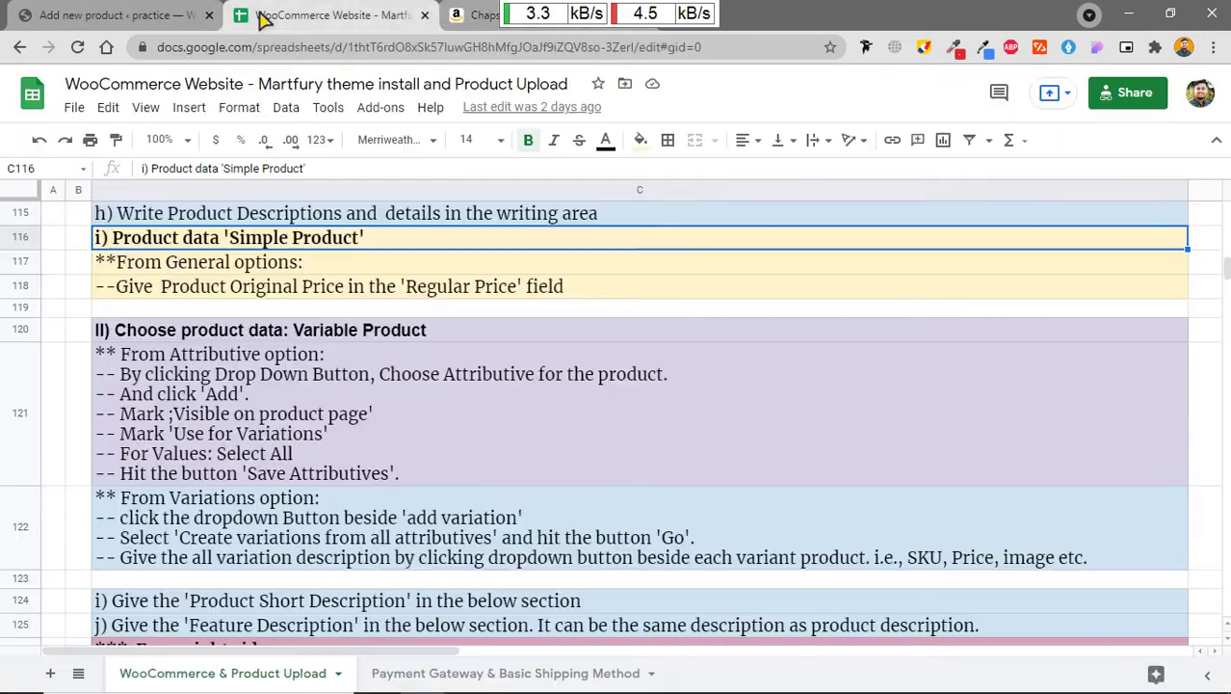
{"action": "left_click", "coordinate": [117, 12]}
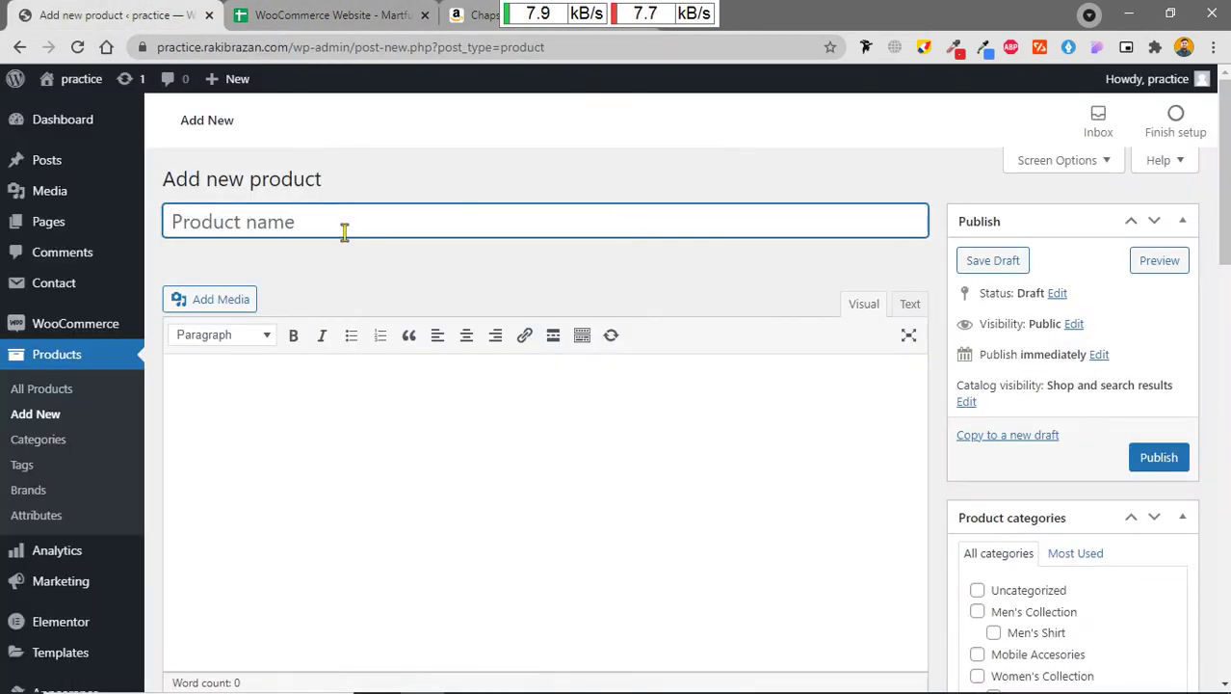
{"action": "key", "text": "ctrl+v"}
{"action": "left_click", "coordinate": [373, 385]}
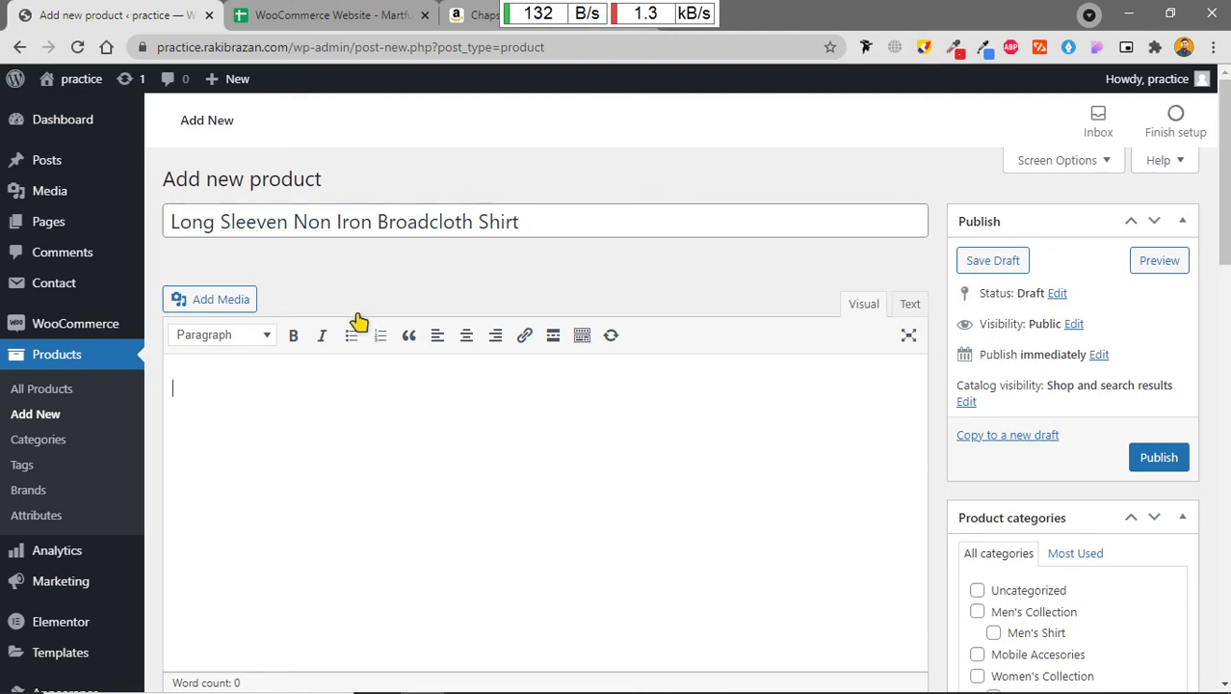
{"action": "left_click", "coordinate": [463, 14]}
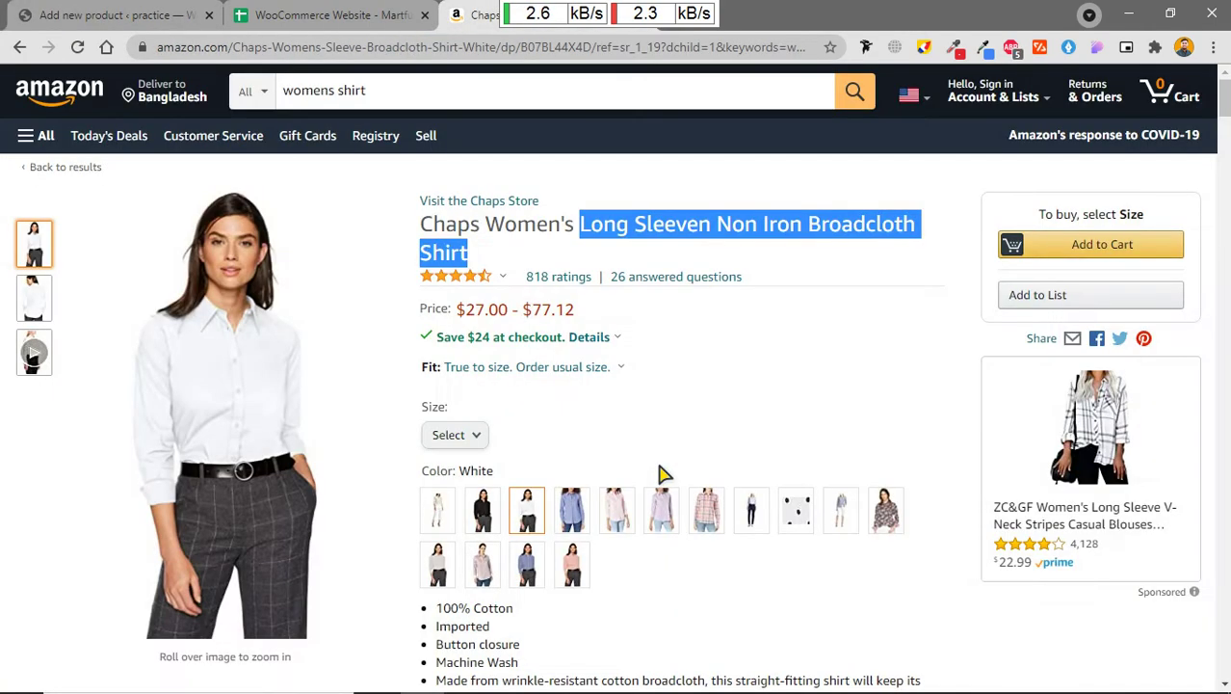
Step: Paste Amazon's 'Product description' heading and wrinkle-resistant broadcloth sentence into the product description
{"action": "scroll", "coordinate": [665, 474], "scroll_direction": "down", "scroll_amount": 15}
{"action": "scroll", "coordinate": [665, 474], "scroll_direction": "down", "scroll_amount": 20}
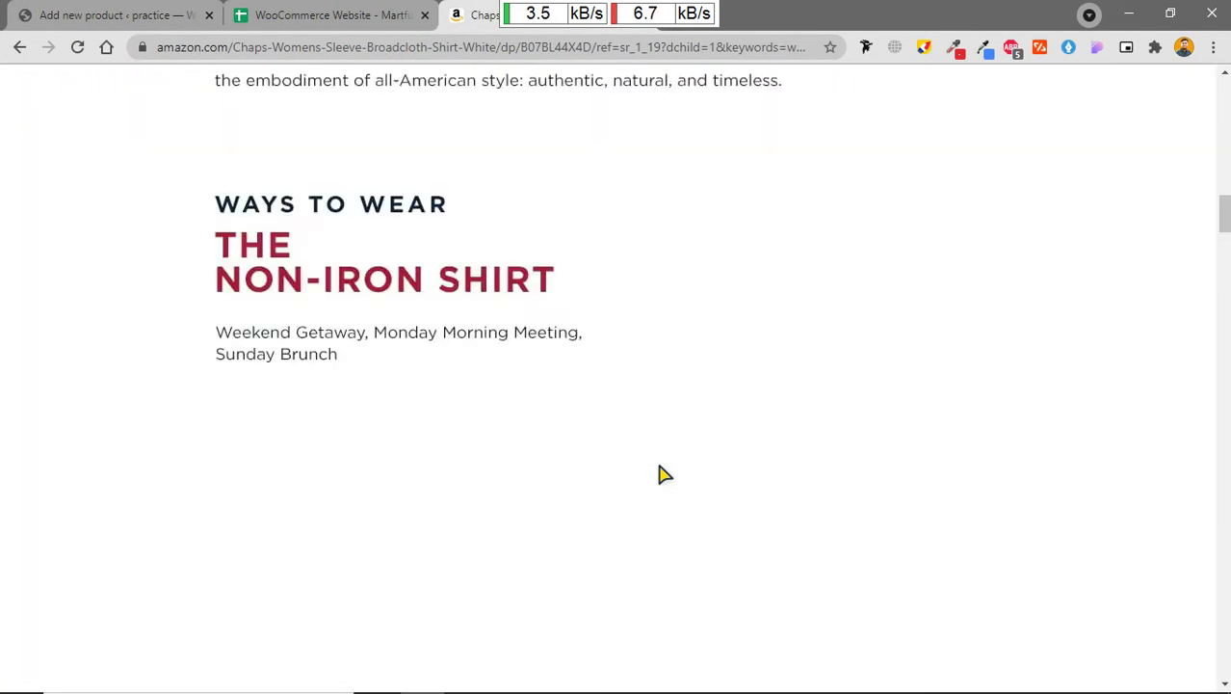
{"action": "scroll", "coordinate": [665, 474], "scroll_direction": "up", "scroll_amount": 2}
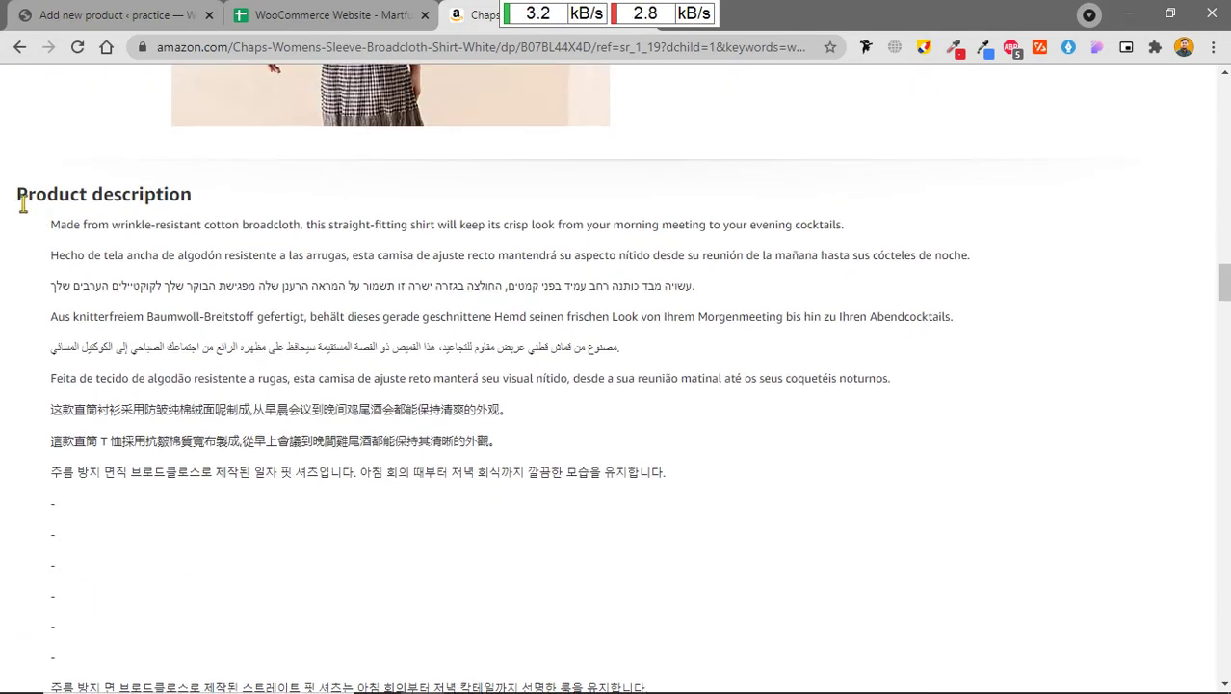
{"action": "left_click_drag", "start_coordinate": [15, 196], "coordinate": [848, 224]}
{"action": "key", "text": "ctrl+c"}
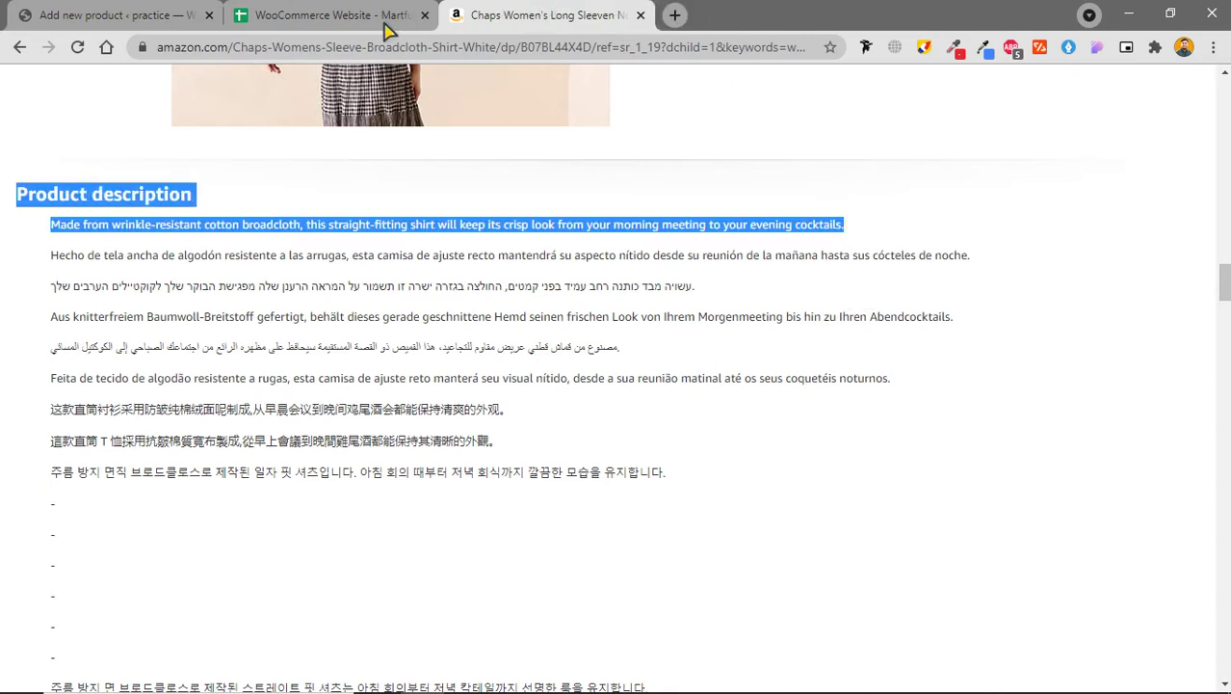
{"action": "left_click", "coordinate": [318, 13]}
{"action": "left_click", "coordinate": [115, 14]}
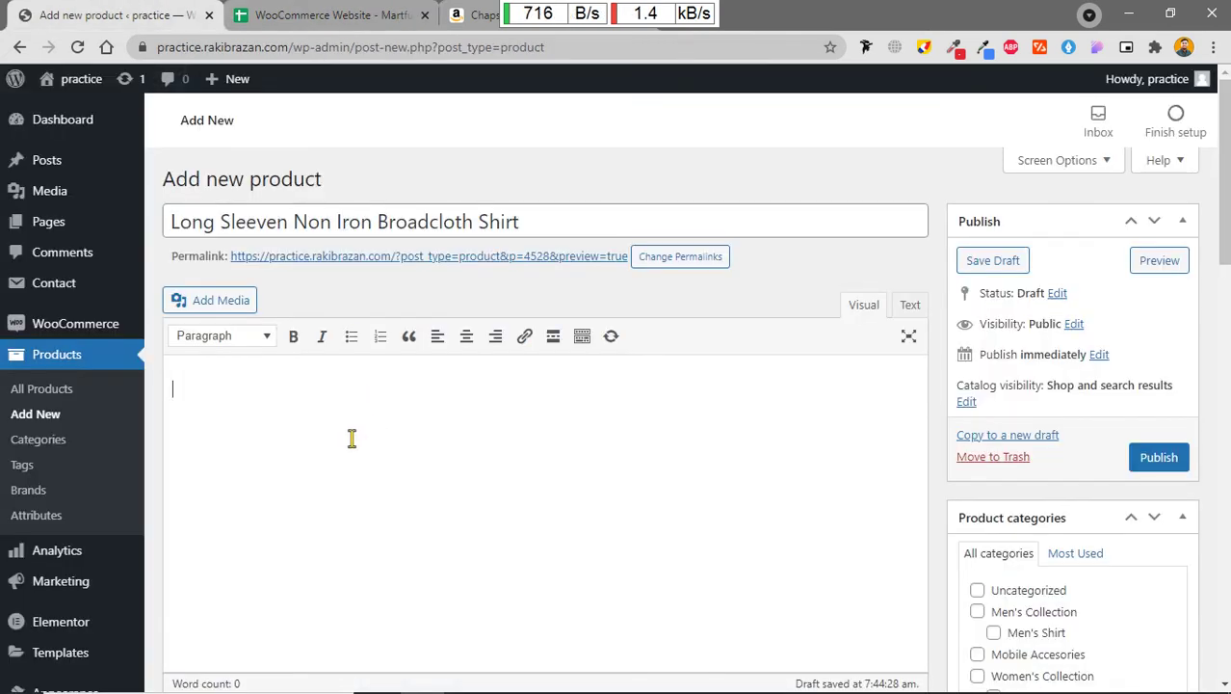
{"action": "left_click", "coordinate": [351, 438]}
{"action": "key", "text": "ctrl+v"}
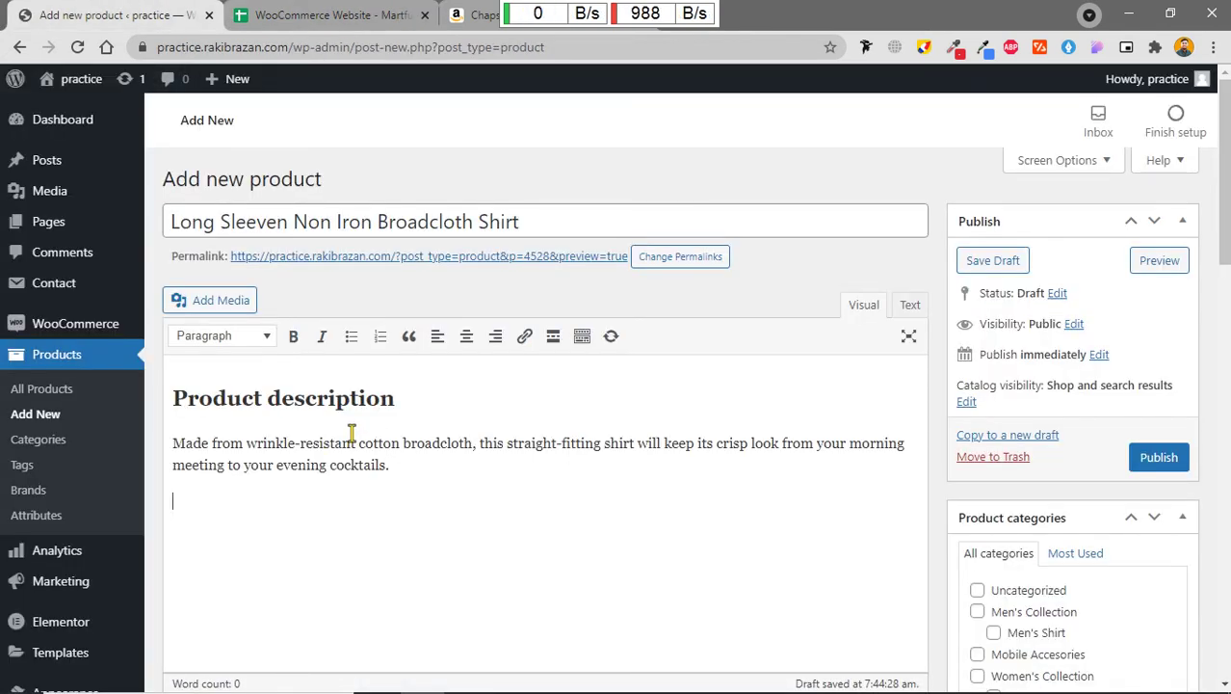
Step: Append Amazon's Product details list, package dimensions through Best Sellers Rank, to the description
{"action": "left_click", "coordinate": [479, 14]}
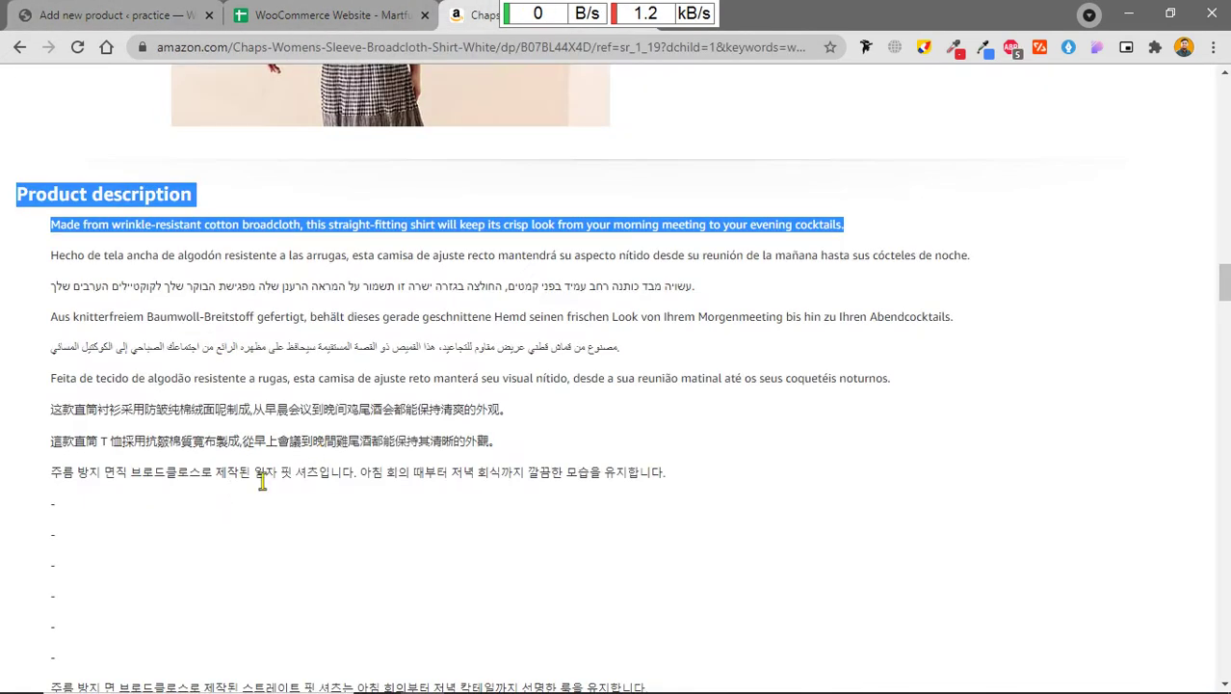
{"action": "scroll", "coordinate": [260, 470], "scroll_direction": "down", "scroll_amount": 3}
{"action": "scroll", "coordinate": [249, 467], "scroll_direction": "down", "scroll_amount": 2}
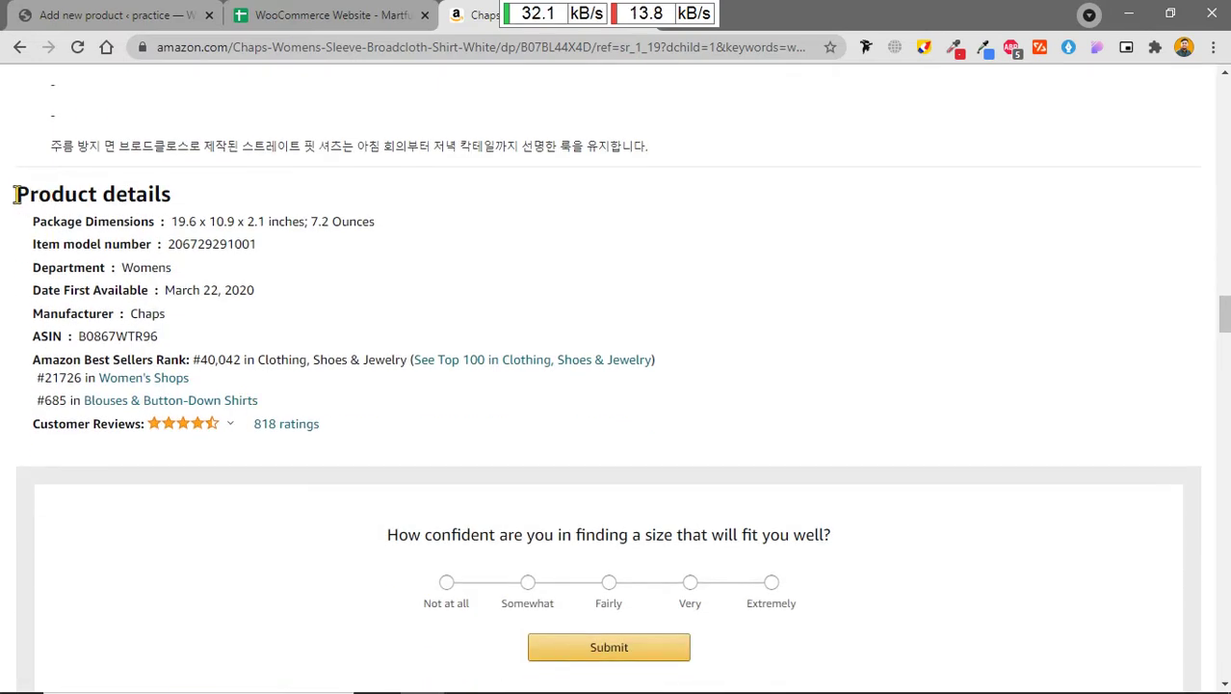
{"action": "left_click_drag", "start_coordinate": [13, 193], "coordinate": [408, 360]}
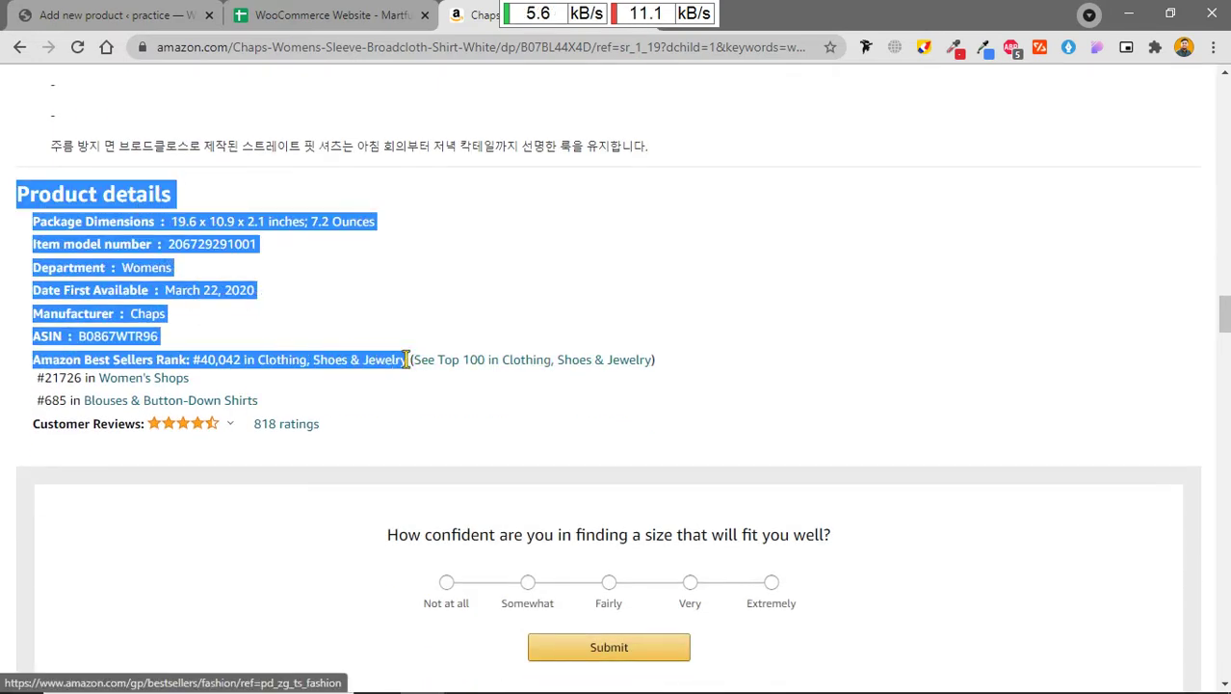
{"action": "left_click", "coordinate": [116, 14]}
{"action": "key", "text": "ctrl+v"}
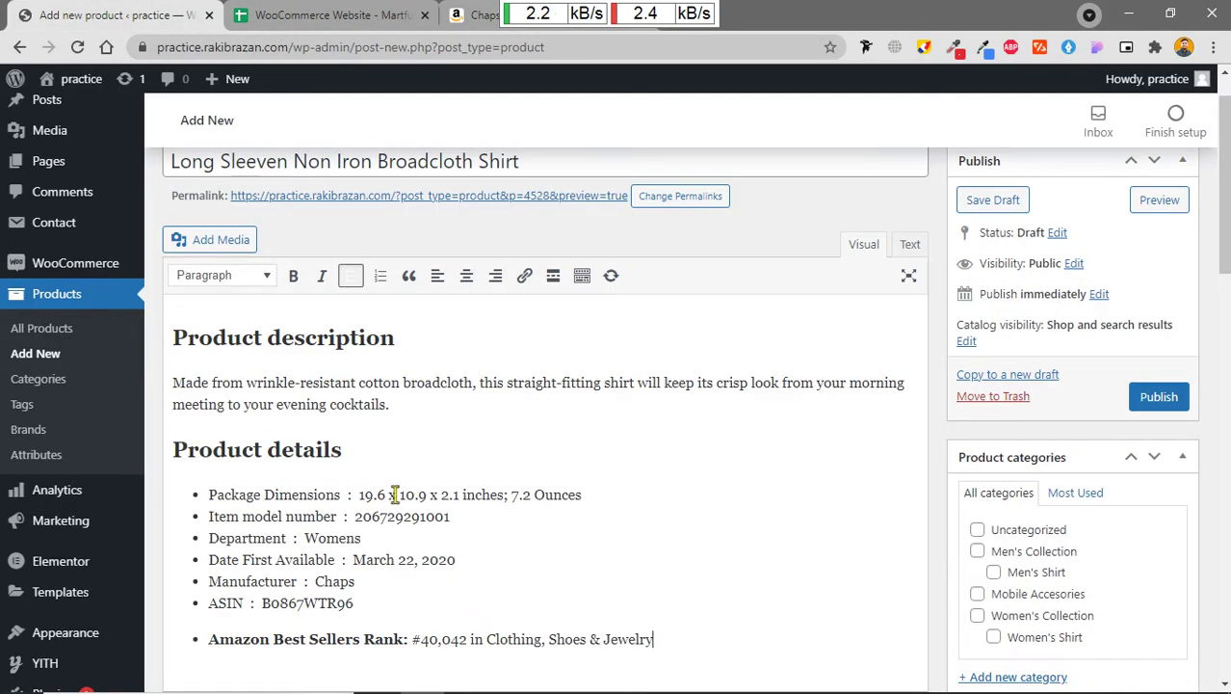
Step: Set the regular price to 500 and leave the sale price empty
{"action": "scroll", "coordinate": [407, 496], "scroll_direction": "down", "scroll_amount": 5}
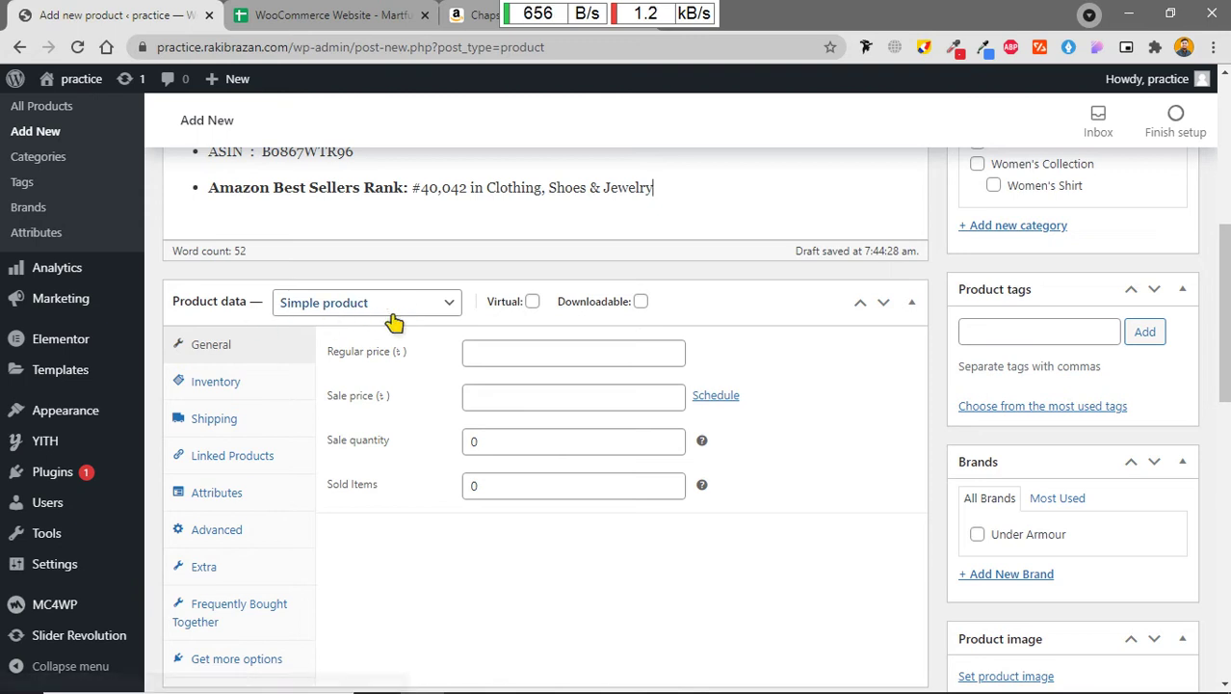
{"action": "left_click", "coordinate": [507, 351]}
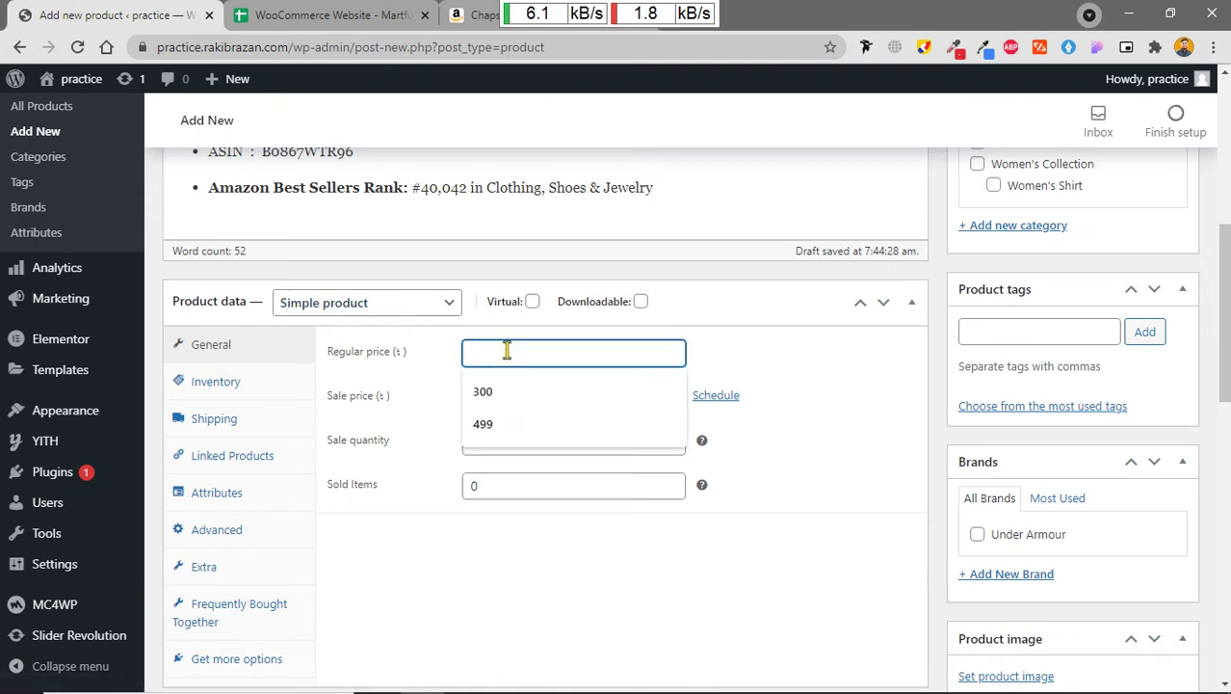
{"action": "type", "text": "500"}
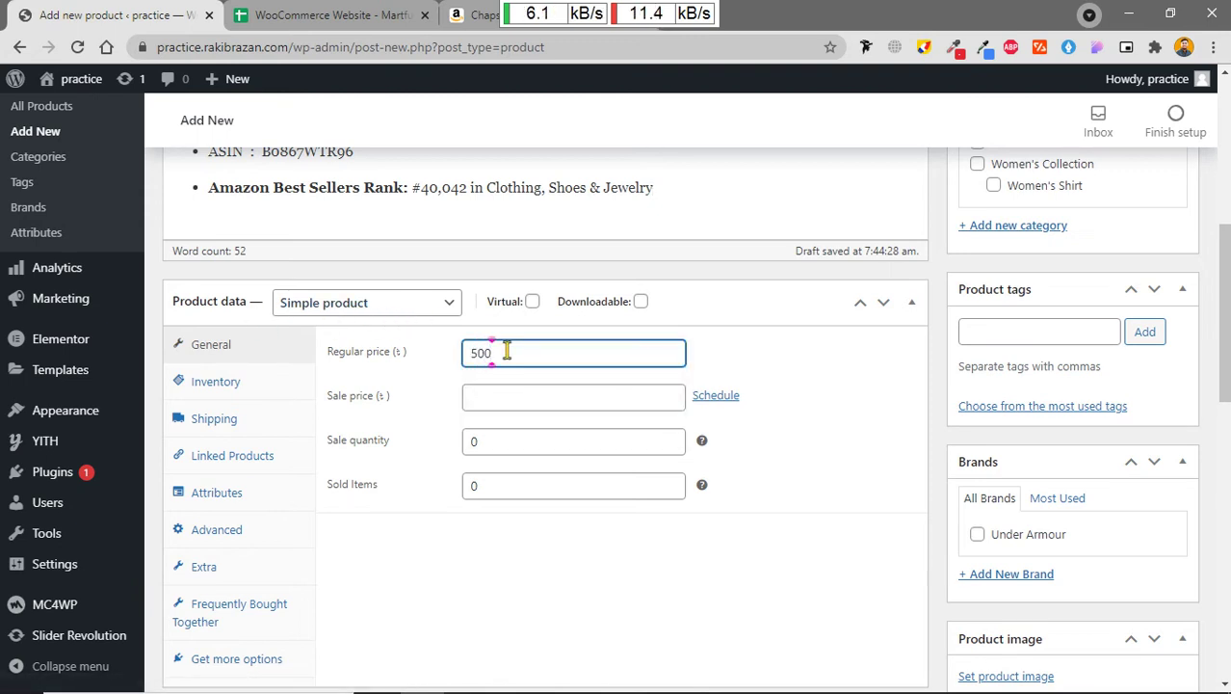
{"action": "left_click", "coordinate": [517, 393]}
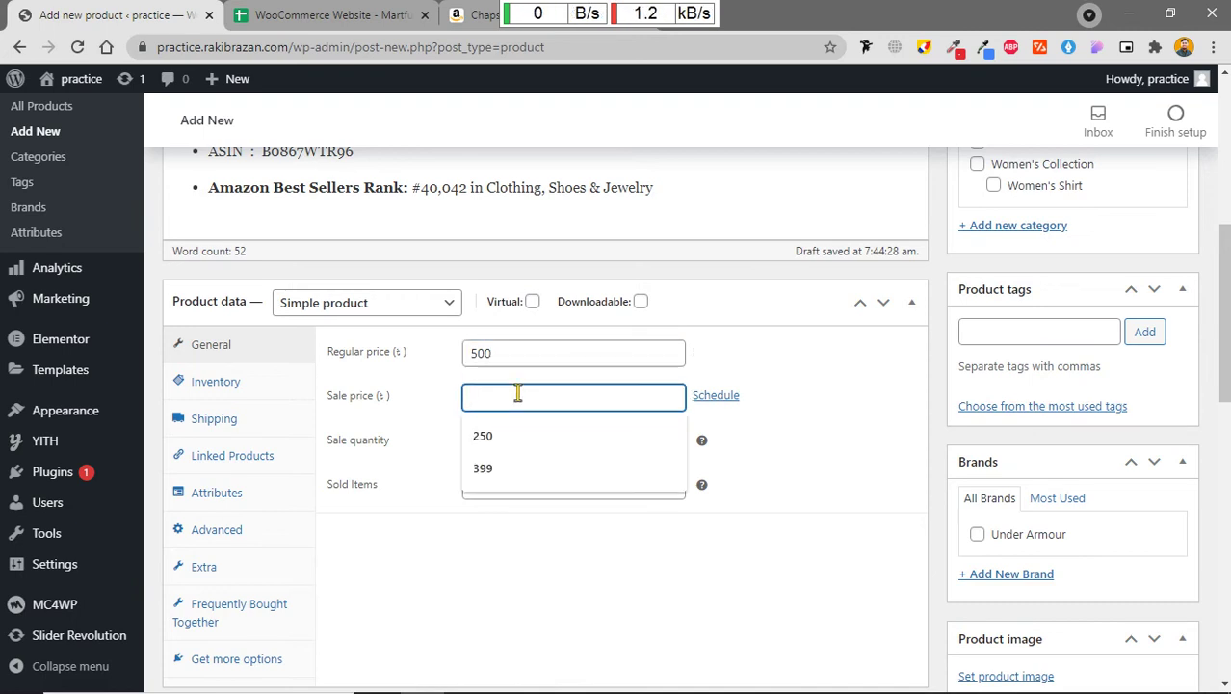
{"action": "type", "text": "4"}
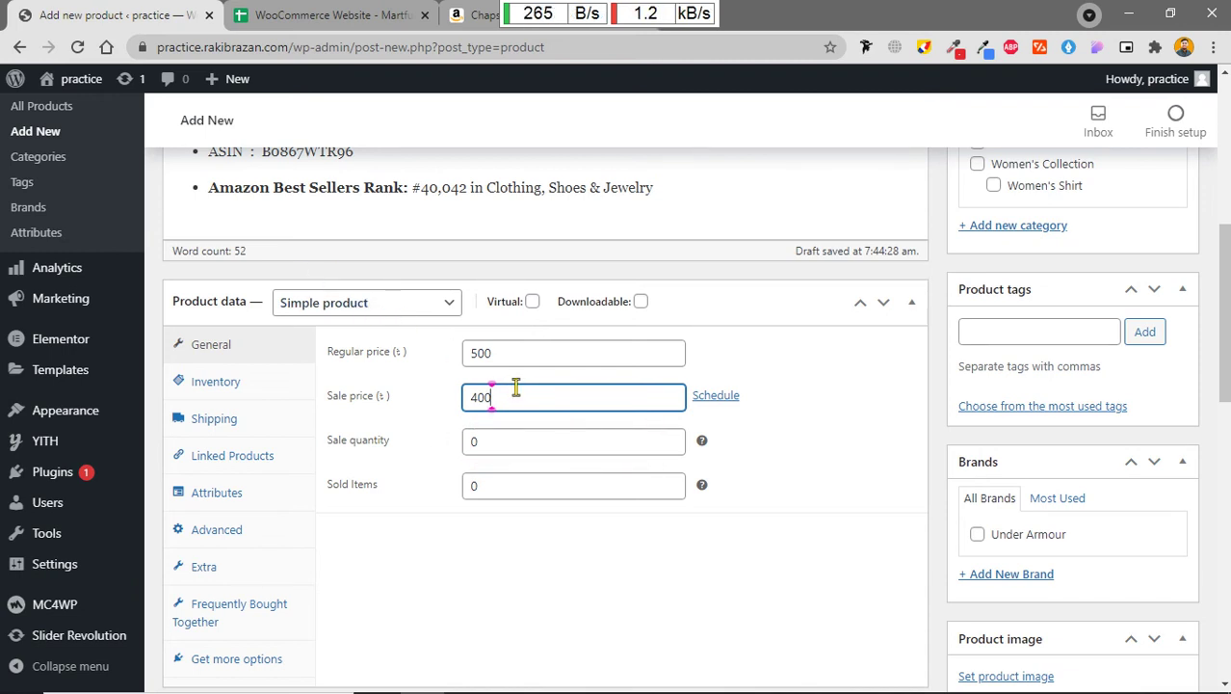
{"action": "key", "text": "BackSpace"}
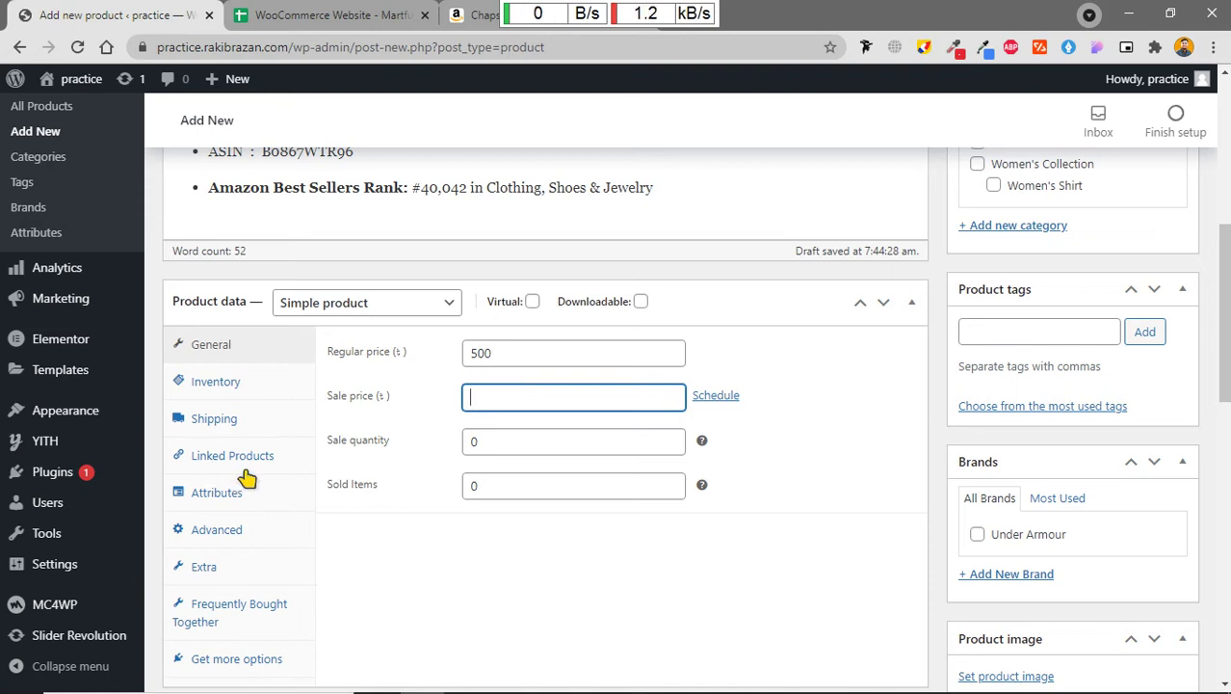
Step: Change the product type to Variable product
{"action": "left_click", "coordinate": [398, 306]}
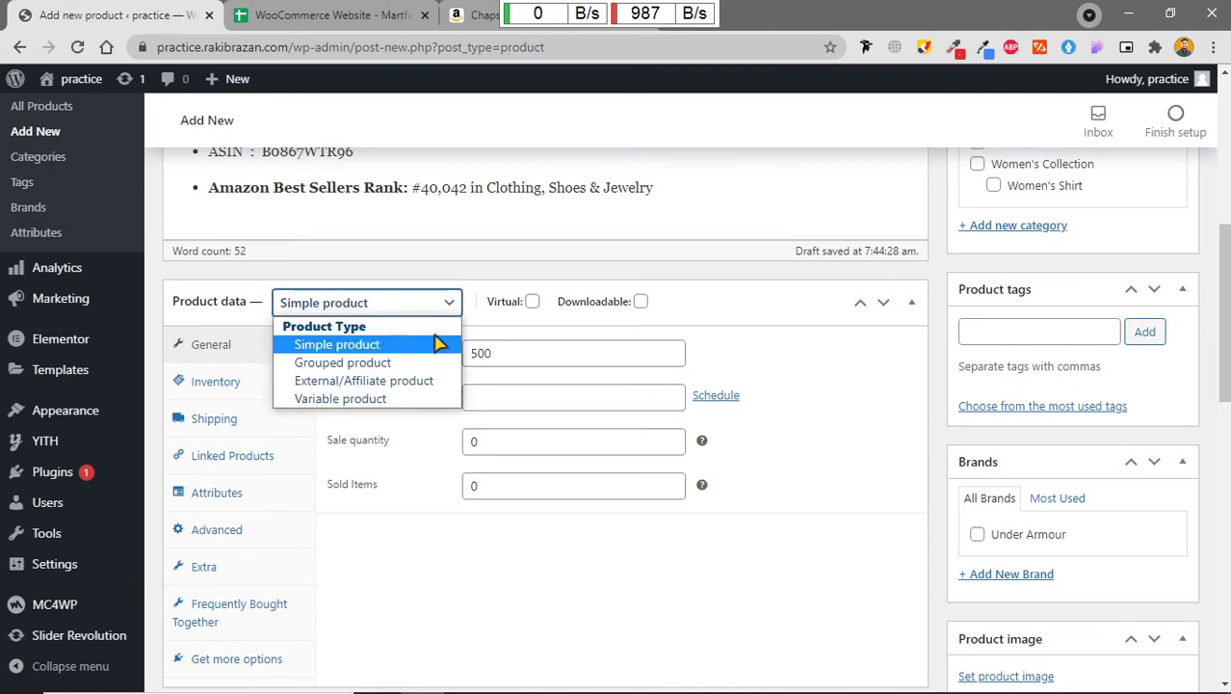
{"action": "left_click", "coordinate": [390, 399]}
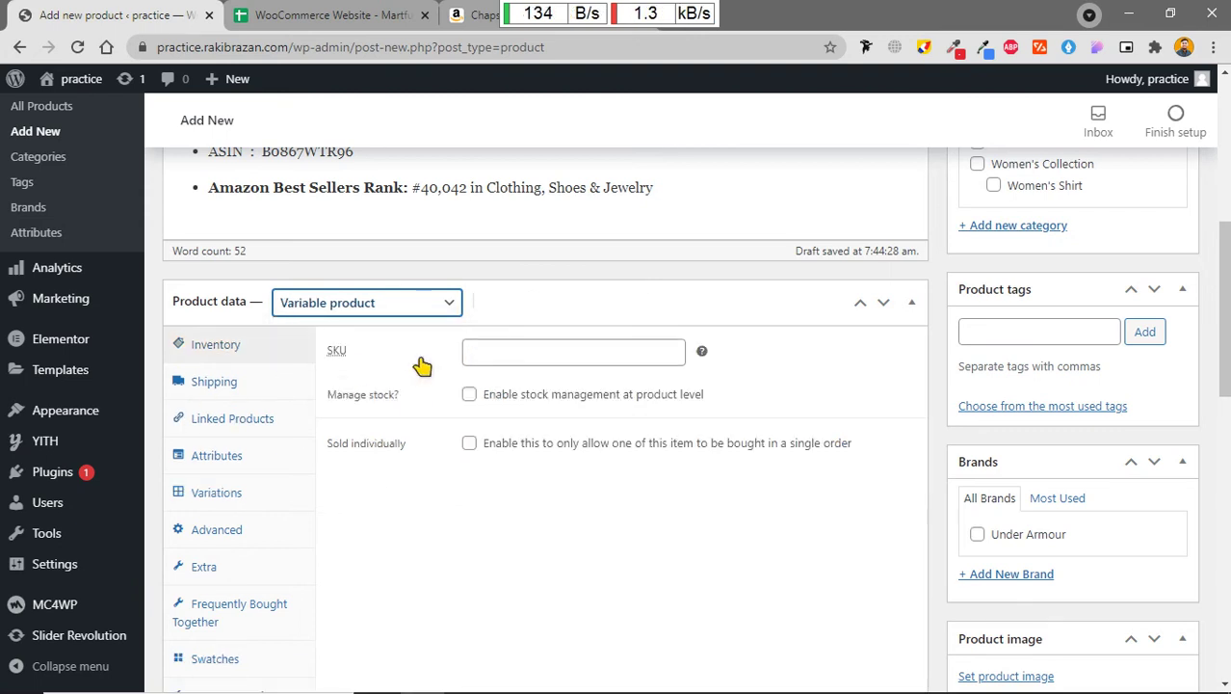
{"action": "left_click", "coordinate": [550, 354]}
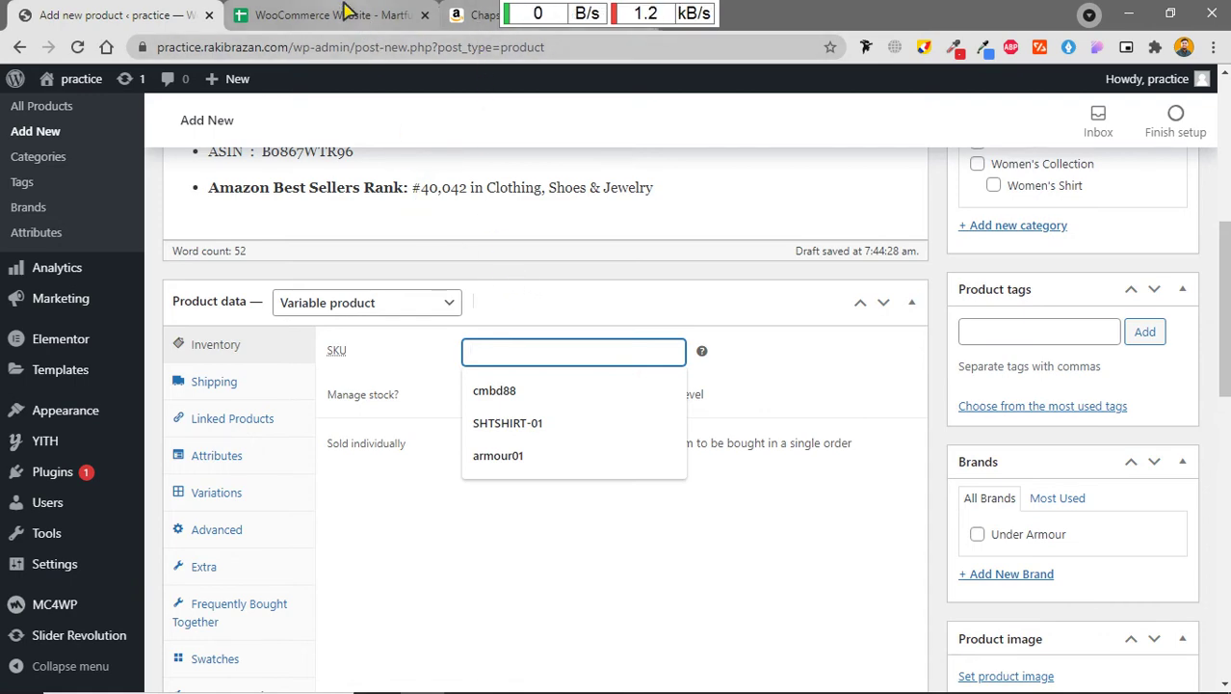
{"action": "left_click", "coordinate": [487, 13]}
{"action": "scroll", "coordinate": [564, 245], "scroll_direction": "up", "scroll_amount": 10}
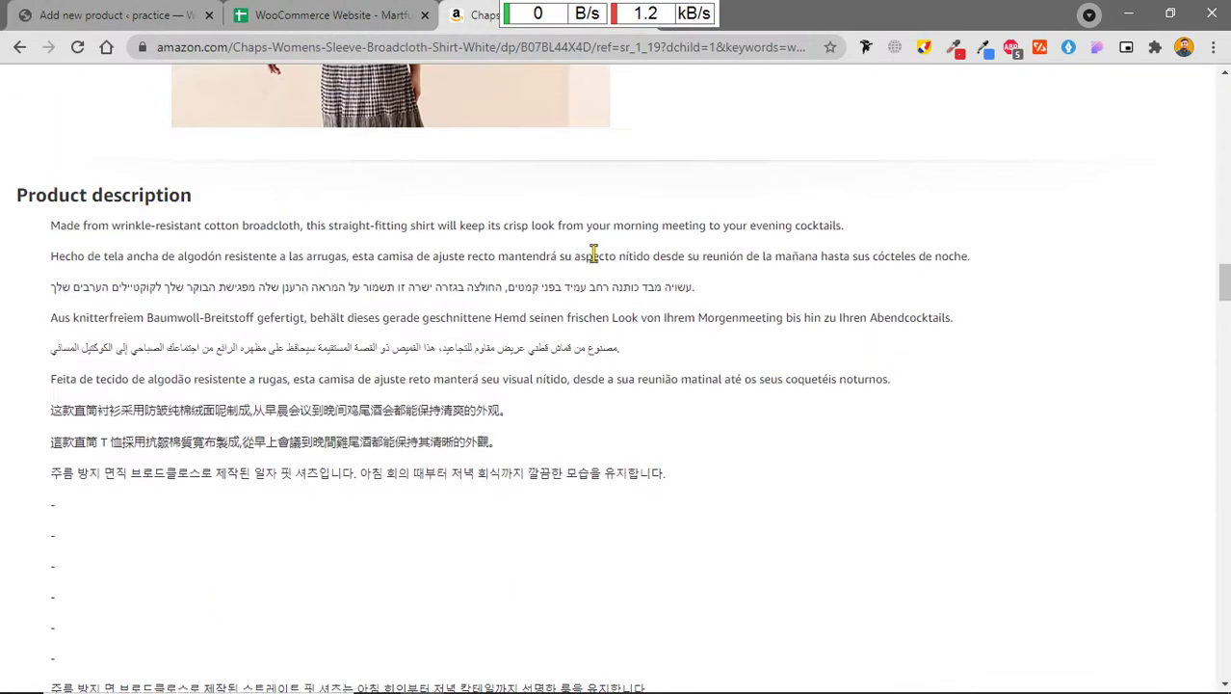
Step: Copy 'Chaps Women' from the Amazon listing title into the product's SKU field
{"action": "scroll", "coordinate": [595, 259], "scroll_direction": "up", "scroll_amount": 20}
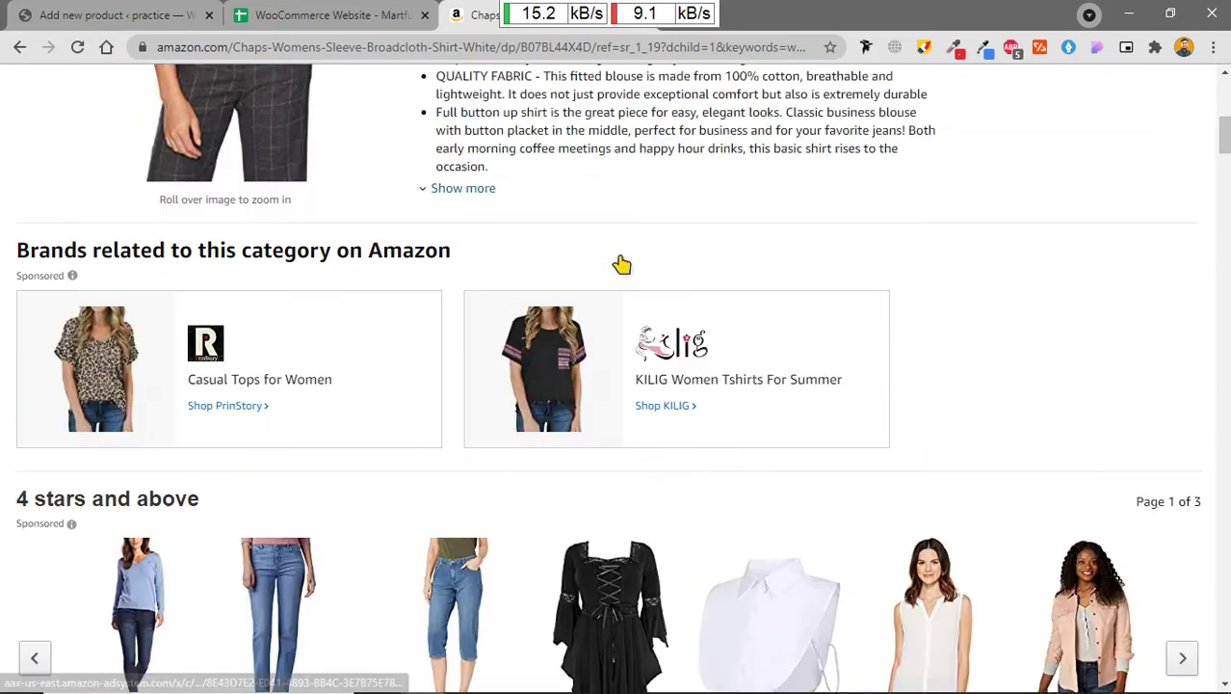
{"action": "scroll", "coordinate": [568, 275], "scroll_direction": "up", "scroll_amount": 1}
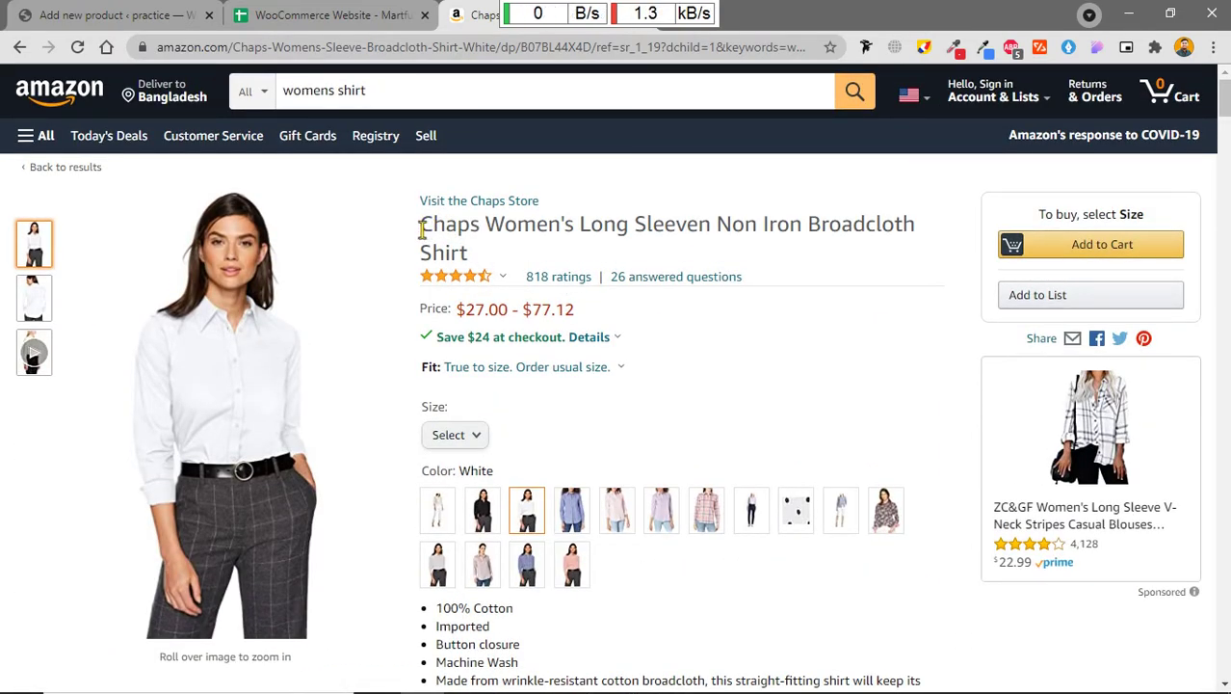
{"action": "left_click_drag", "start_coordinate": [421, 227], "coordinate": [550, 226]}
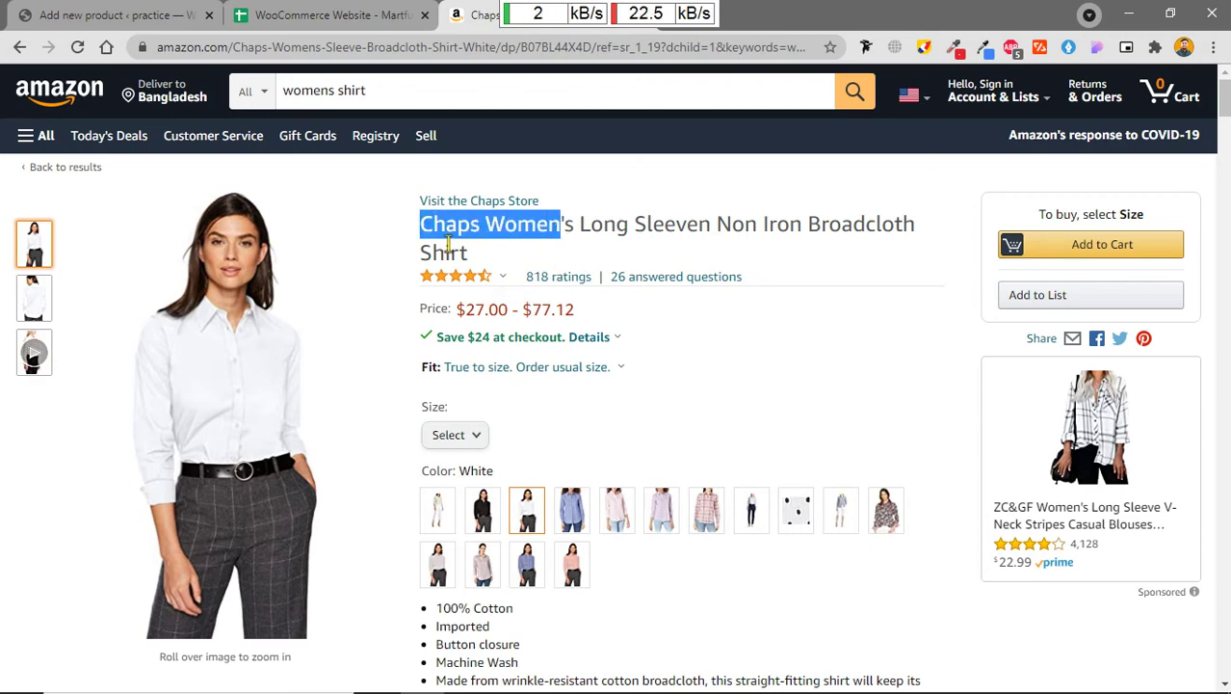
{"action": "left_click", "coordinate": [125, 14]}
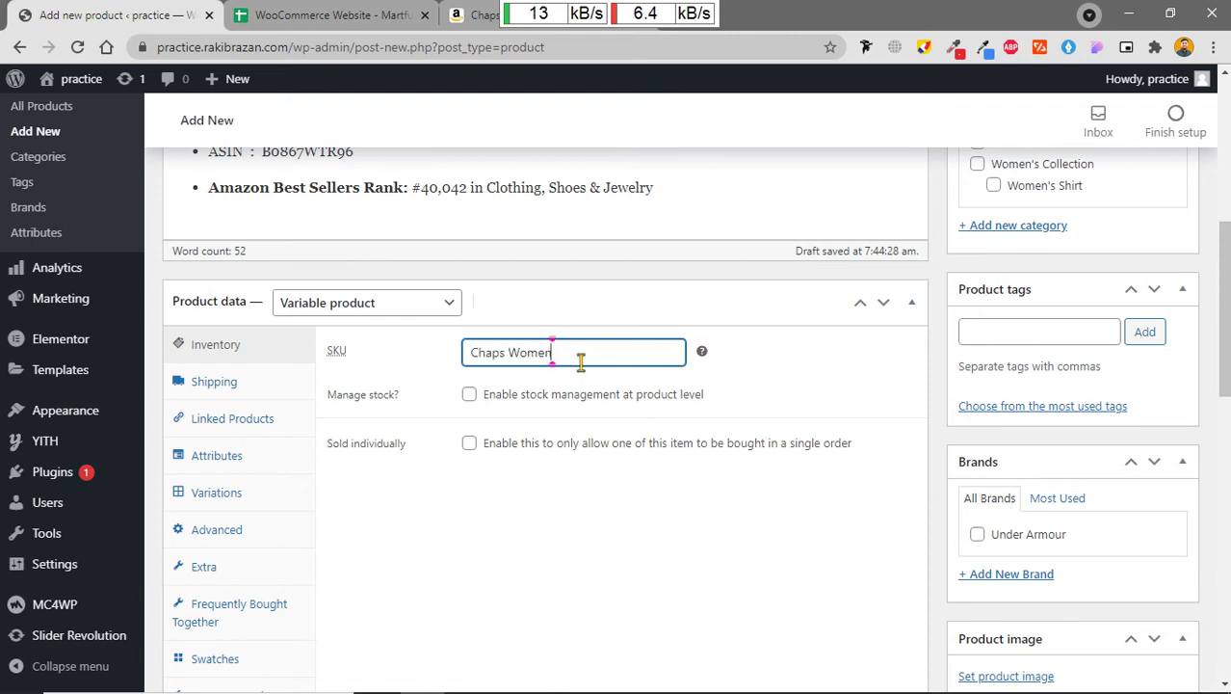
Step: Make the SKU 'Chaps Women 01', enable product-level stock management, then go to the checklist spreadsheet
{"action": "type", "text": "01"}
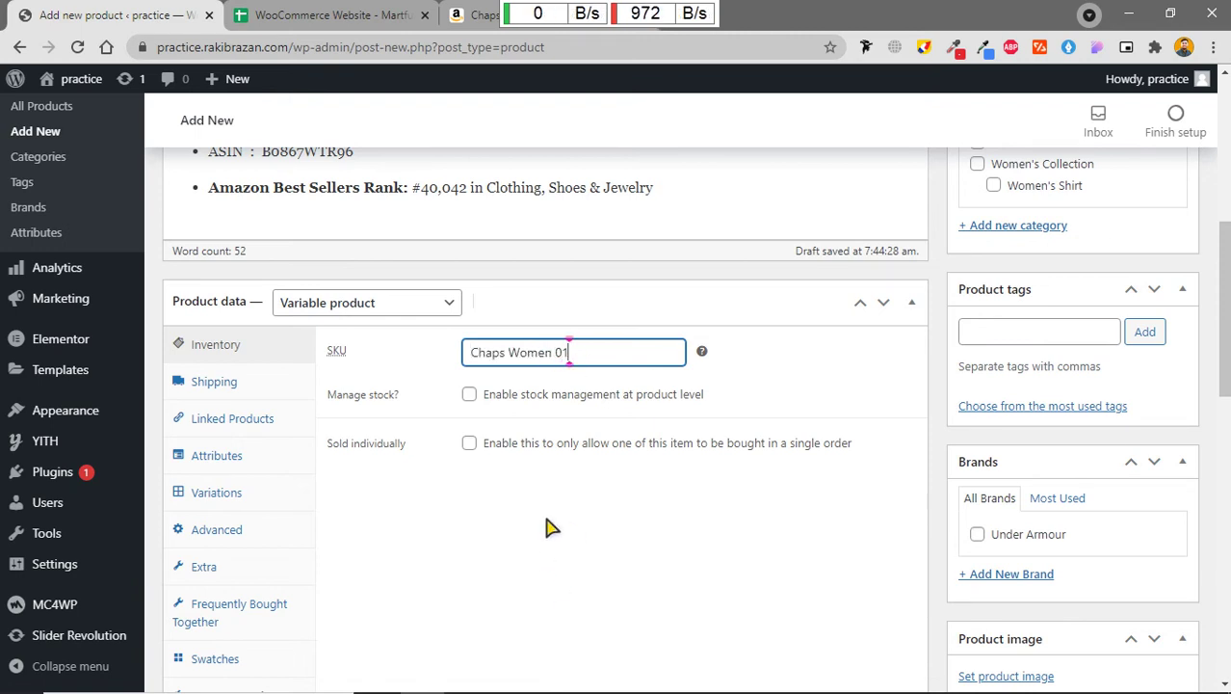
{"action": "left_click", "coordinate": [469, 397]}
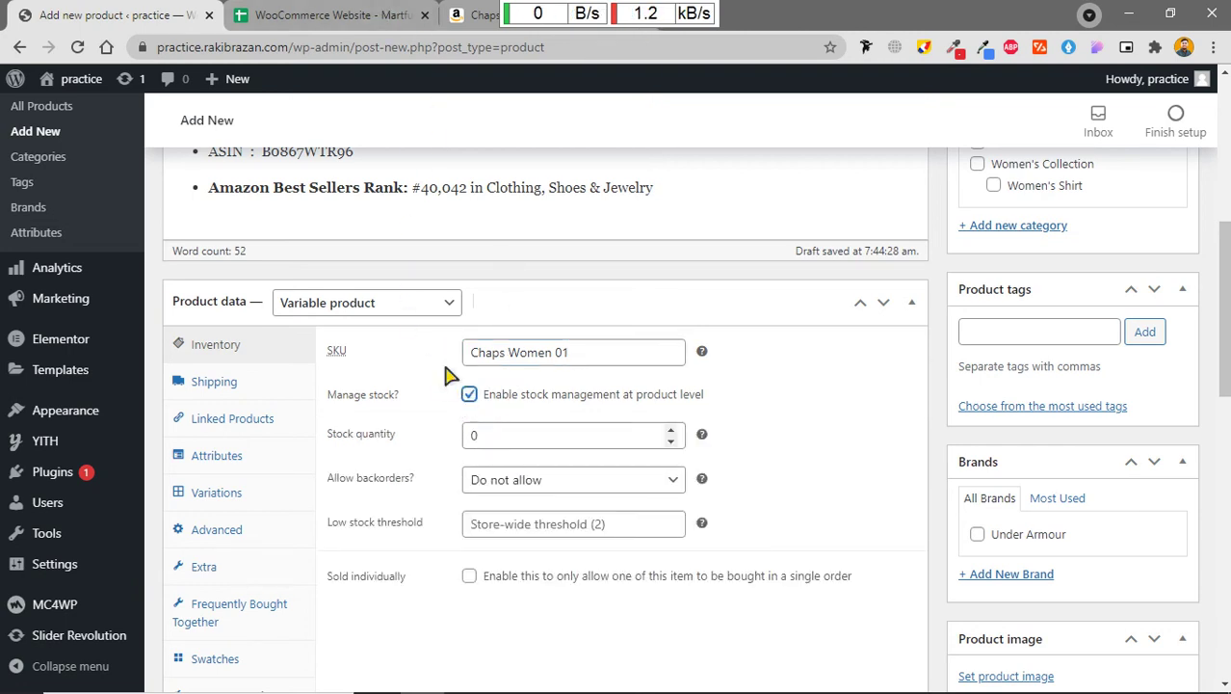
{"action": "left_click", "coordinate": [374, 16]}
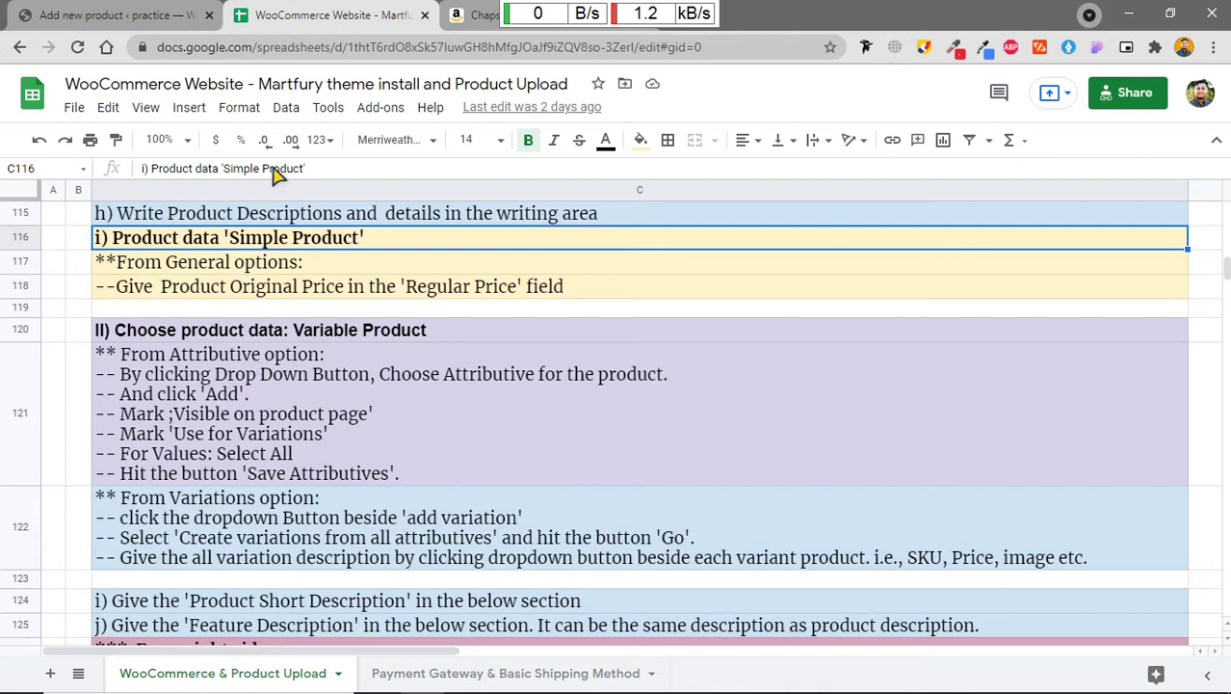
Step: Read the Attributes and Variations instructions in checklist cells C121 and C122
{"action": "left_click", "coordinate": [283, 433]}
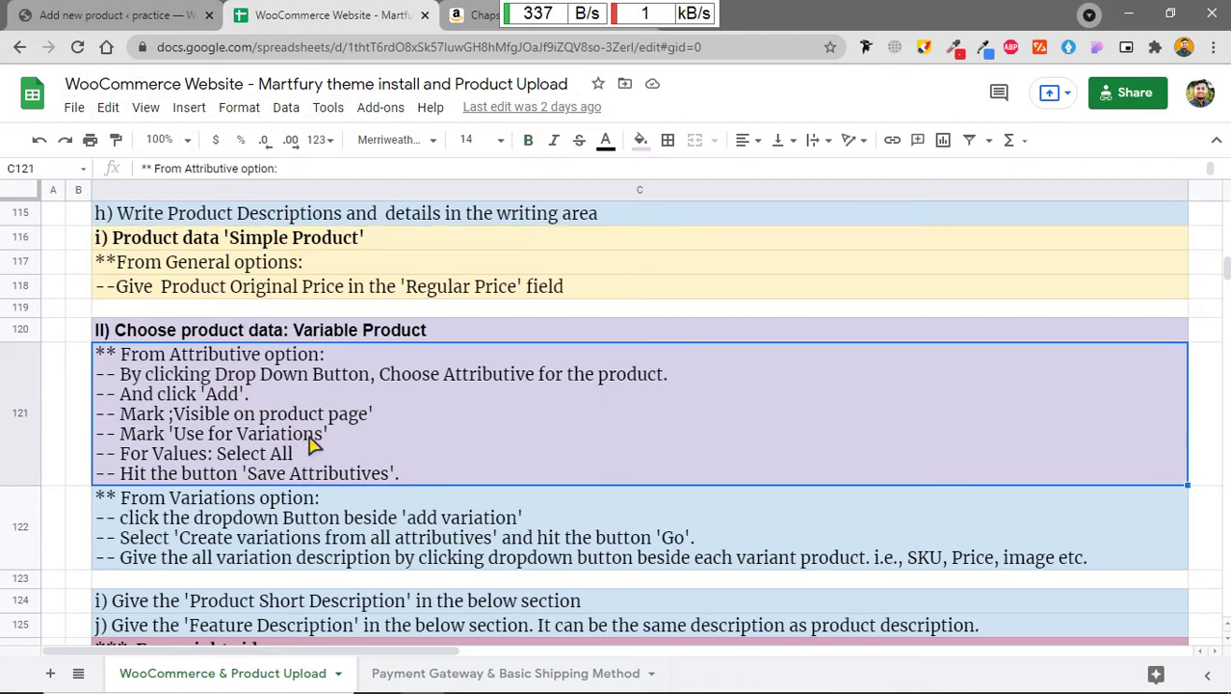
{"action": "scroll", "coordinate": [299, 438], "scroll_direction": "down", "scroll_amount": 1}
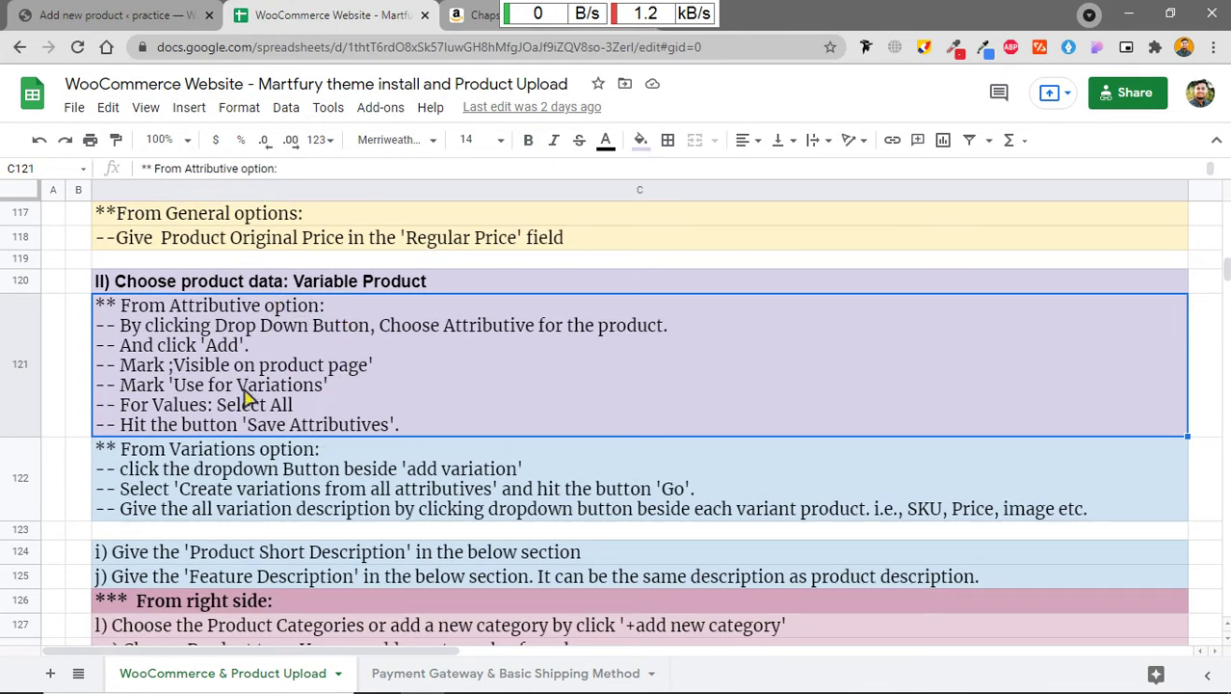
{"action": "left_click", "coordinate": [308, 482]}
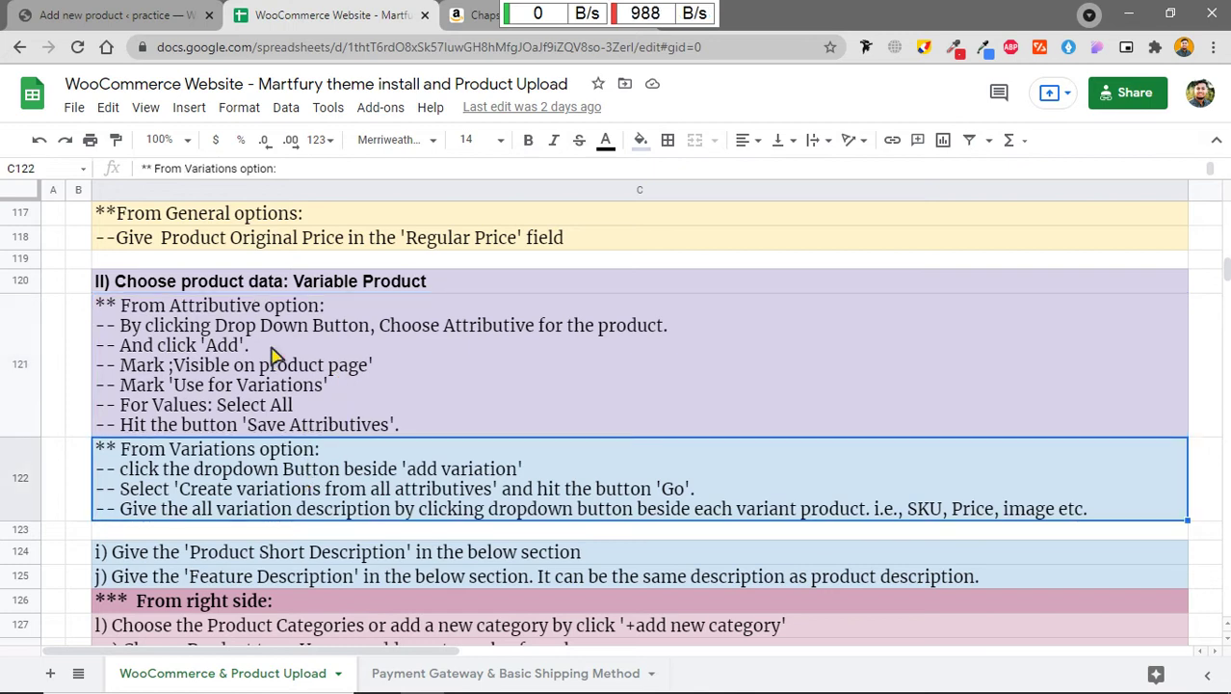
{"action": "left_click", "coordinate": [279, 355]}
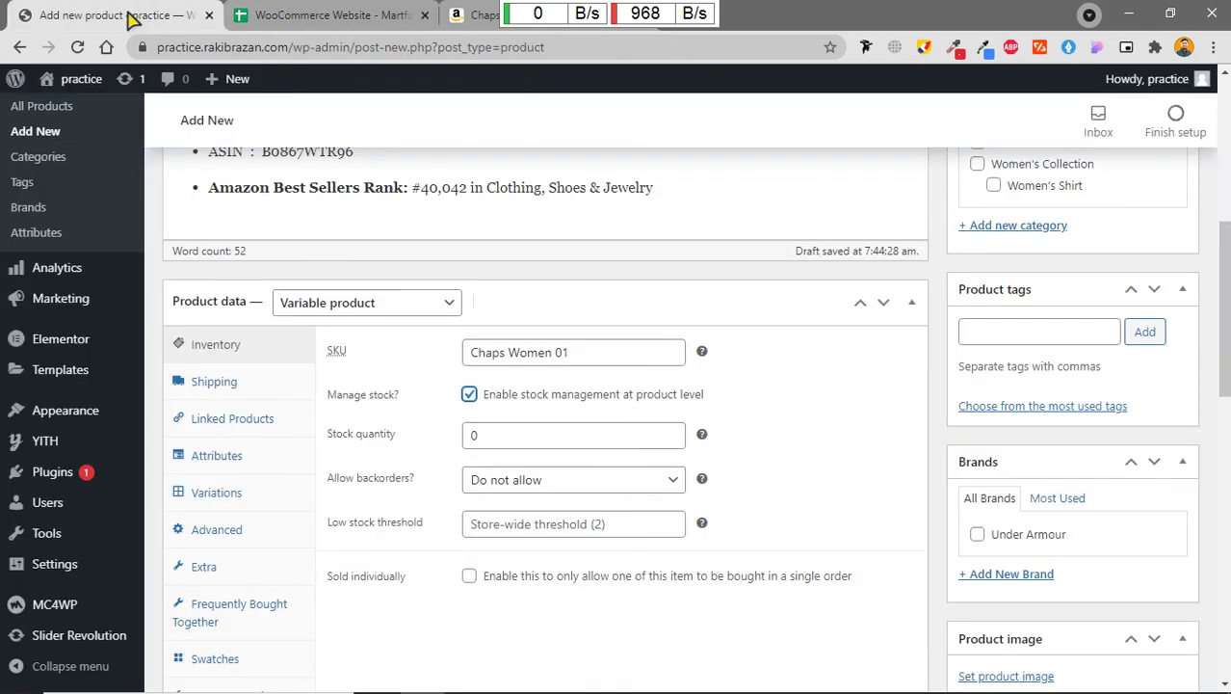
Step: Turn product-level stock management back off and add the Color attribute to the product
{"action": "left_click", "coordinate": [143, 17]}
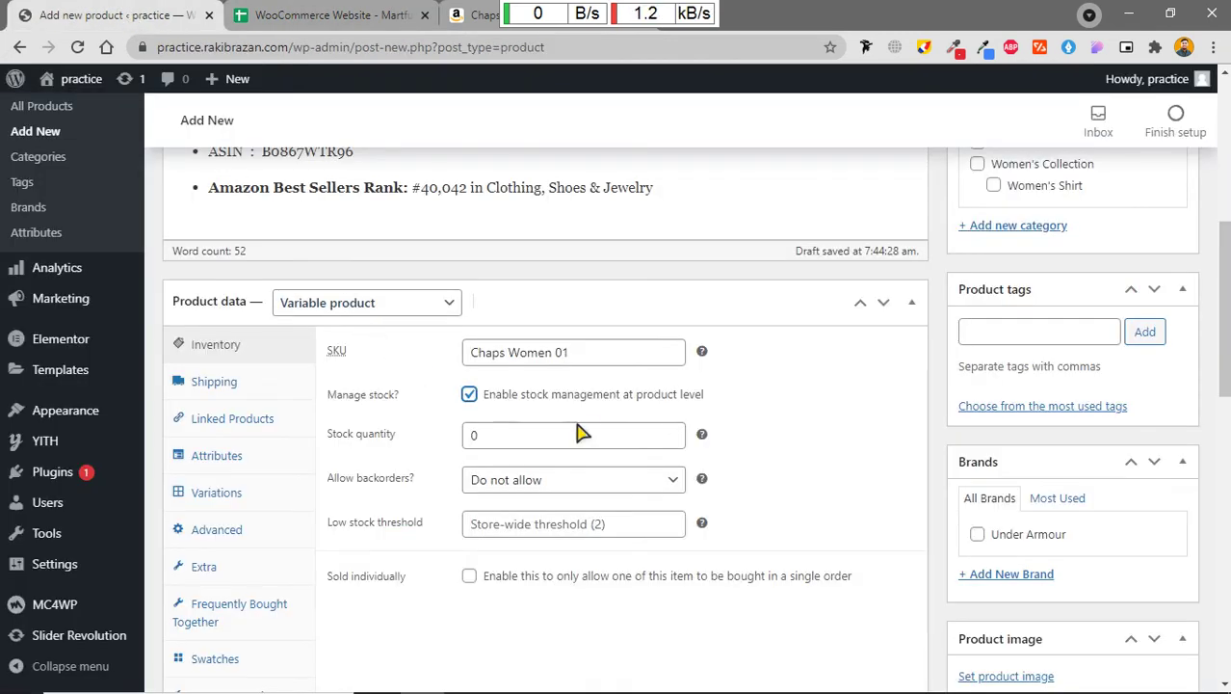
{"action": "left_click", "coordinate": [470, 396]}
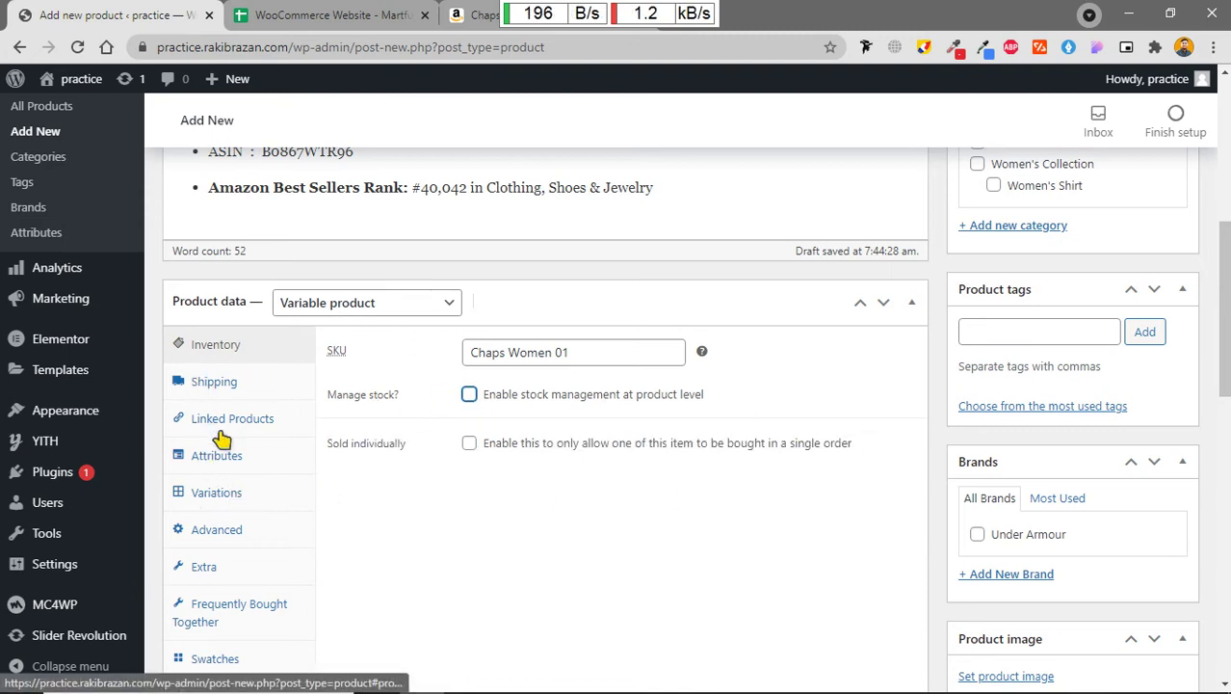
{"action": "left_click", "coordinate": [231, 457]}
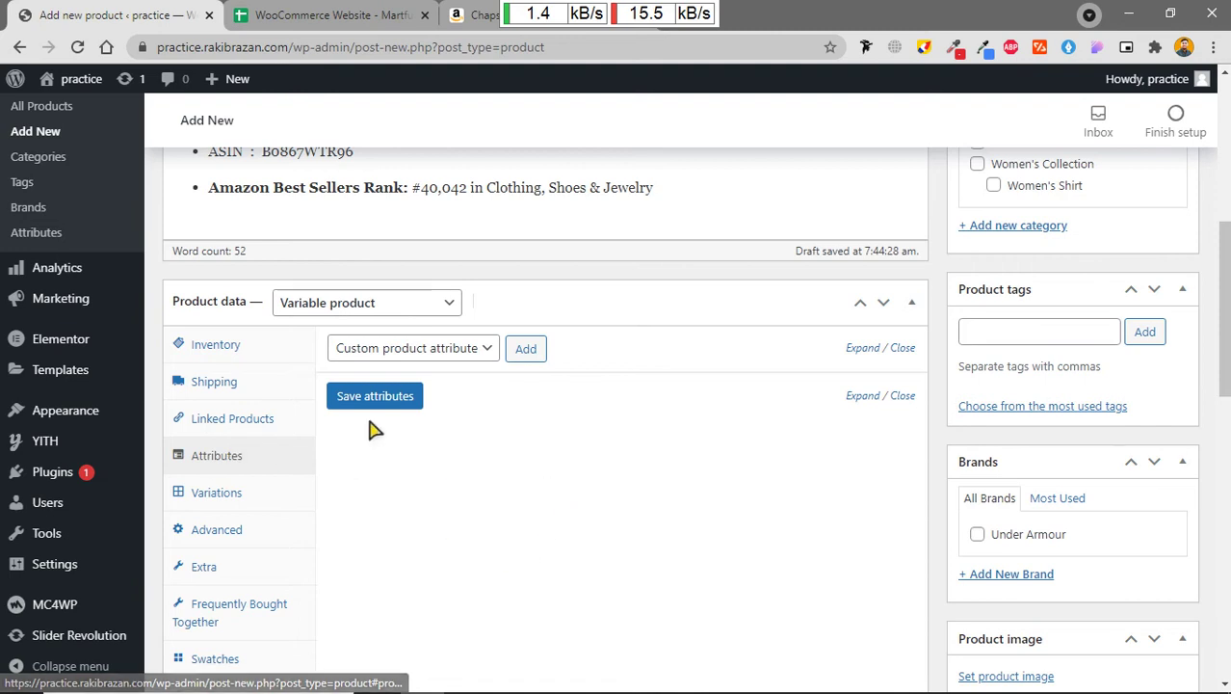
{"action": "left_click", "coordinate": [487, 348]}
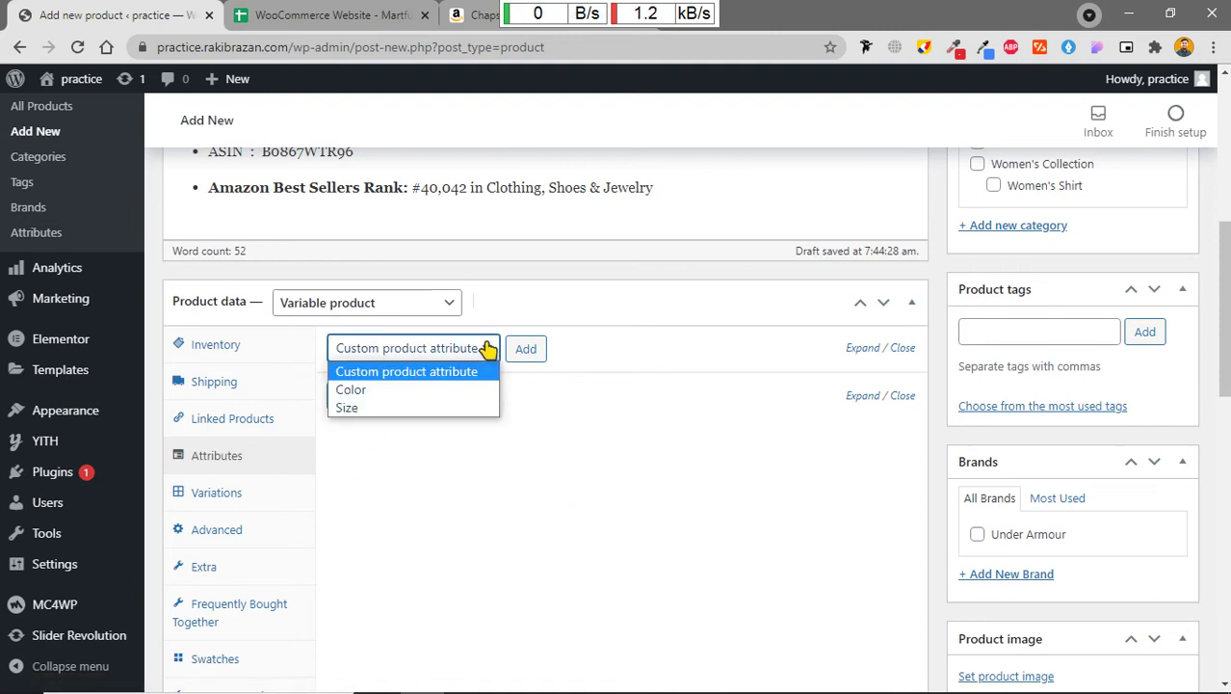
{"action": "left_click", "coordinate": [472, 389]}
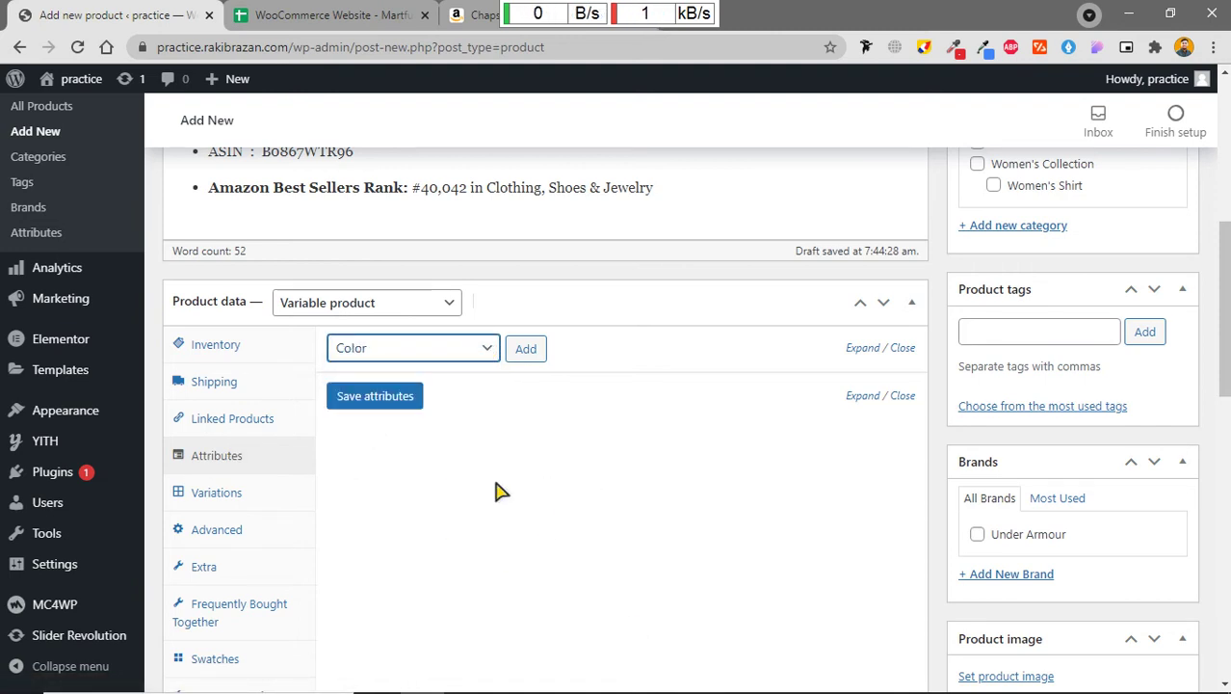
{"action": "left_click", "coordinate": [529, 353]}
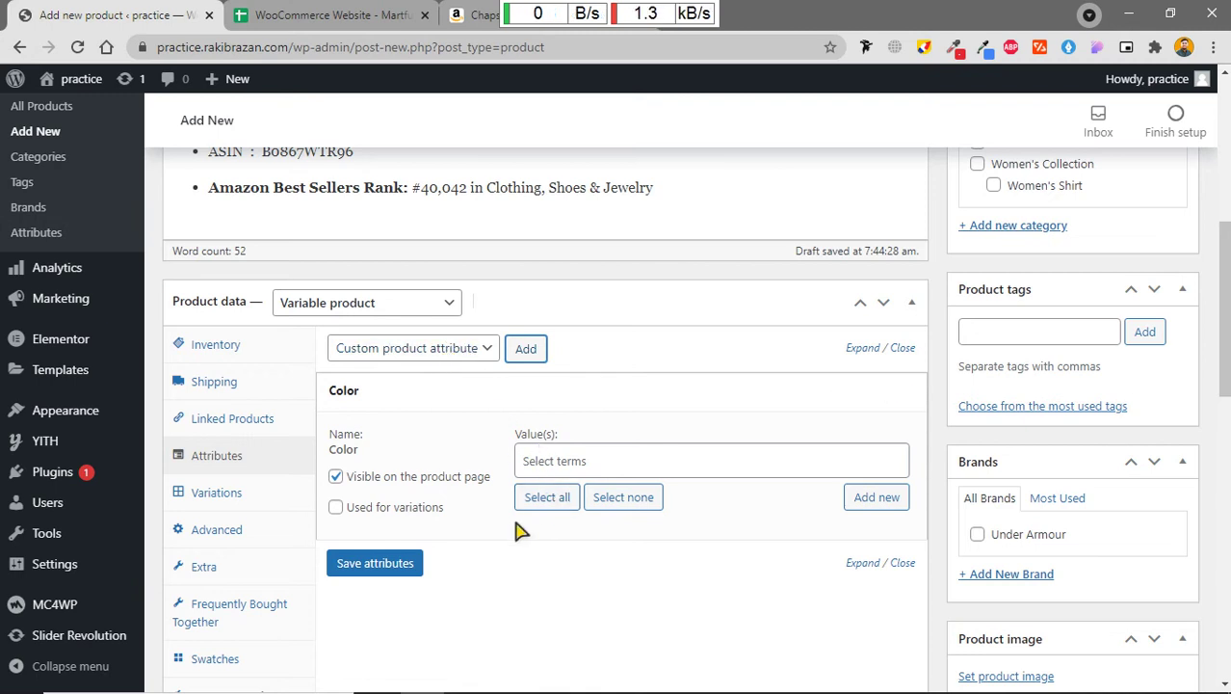
Step: Give Color all values Black, Blue and Green, mark it used for variations, and save
{"action": "left_click", "coordinate": [547, 497]}
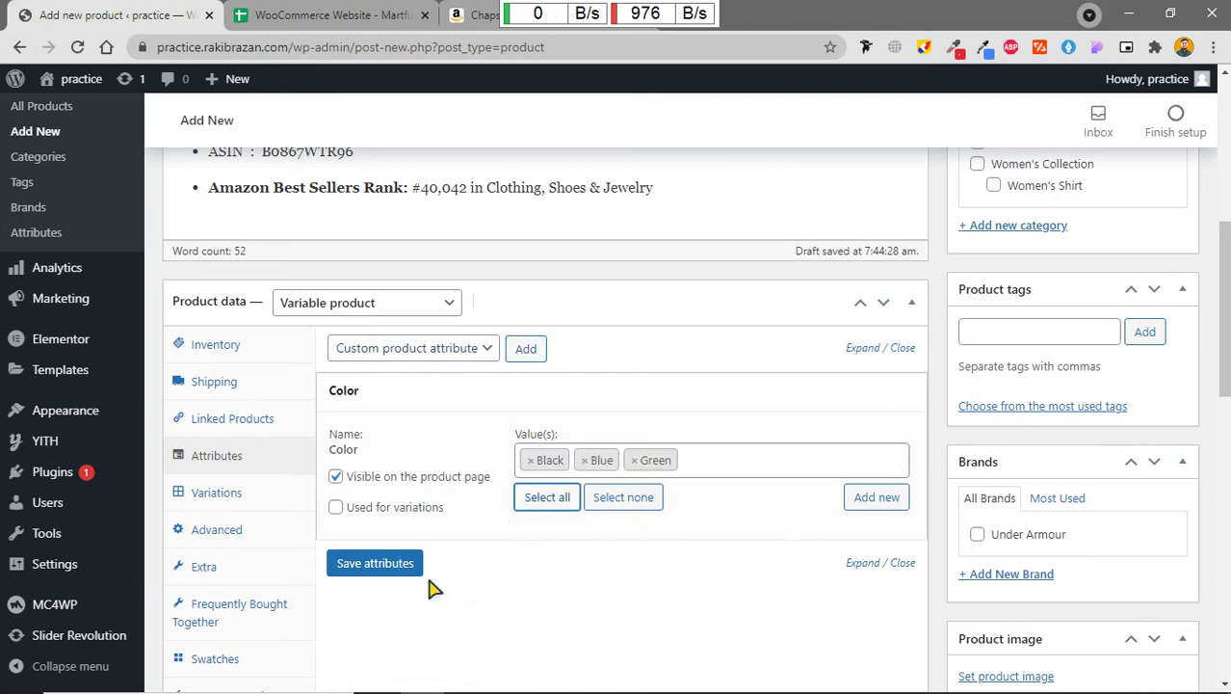
{"action": "left_click", "coordinate": [375, 563]}
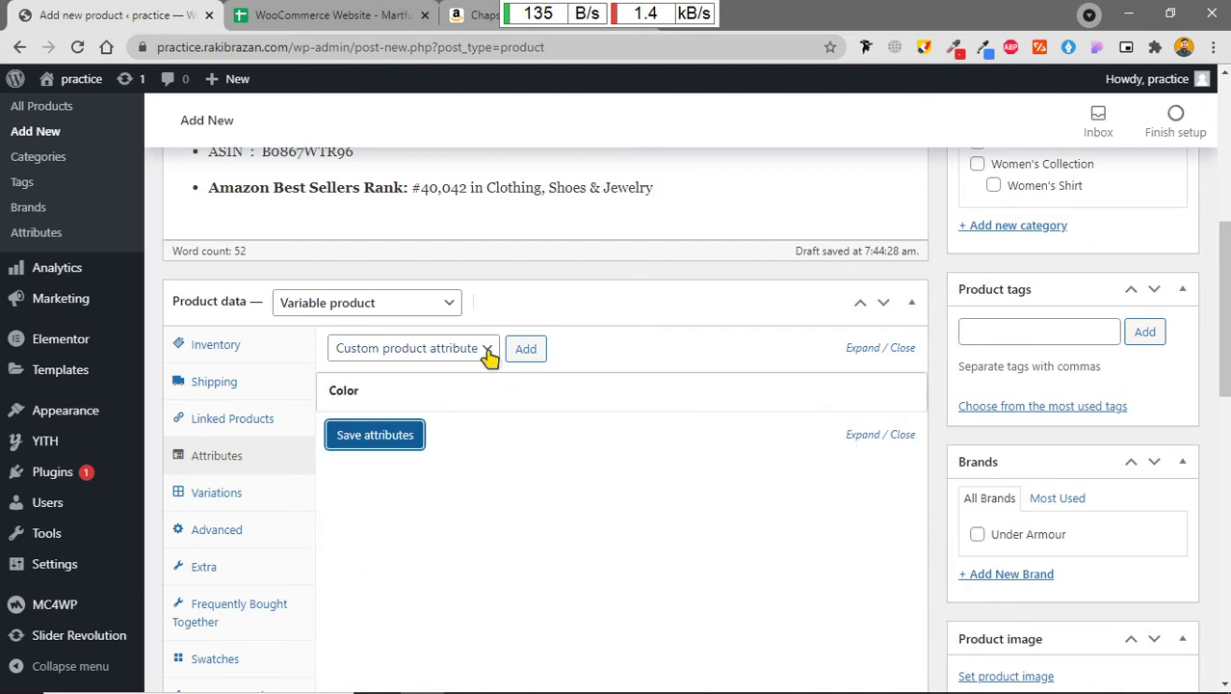
{"action": "left_click", "coordinate": [867, 401]}
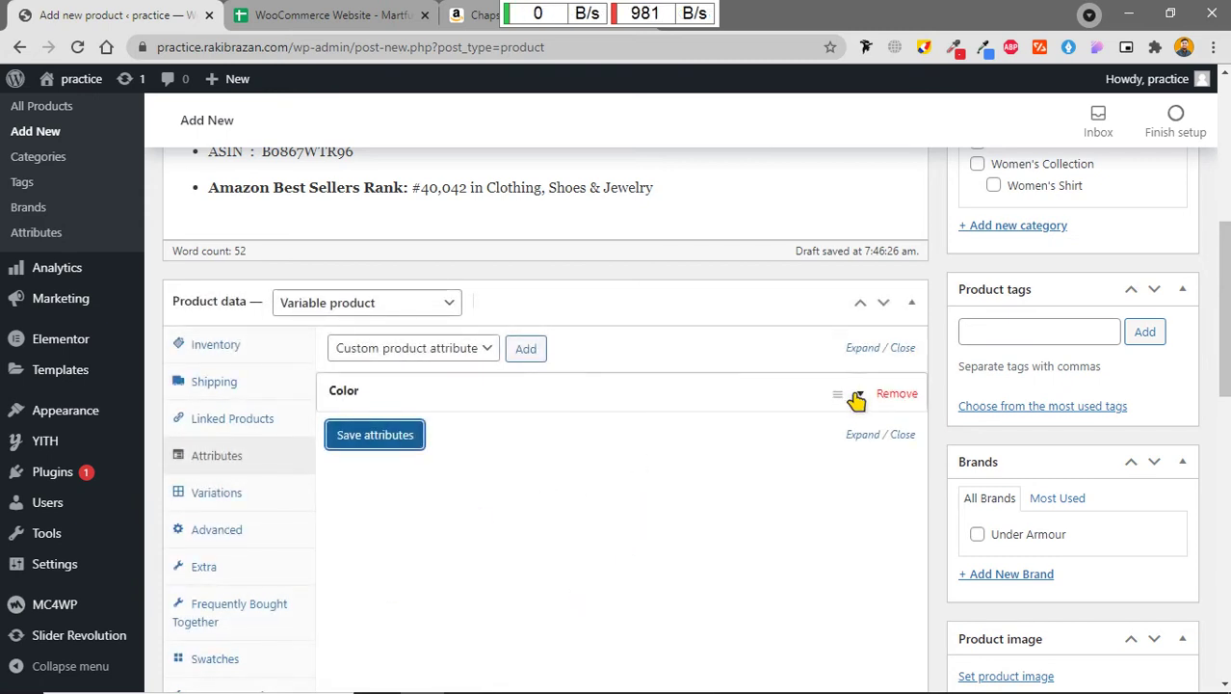
{"action": "left_click", "coordinate": [857, 399]}
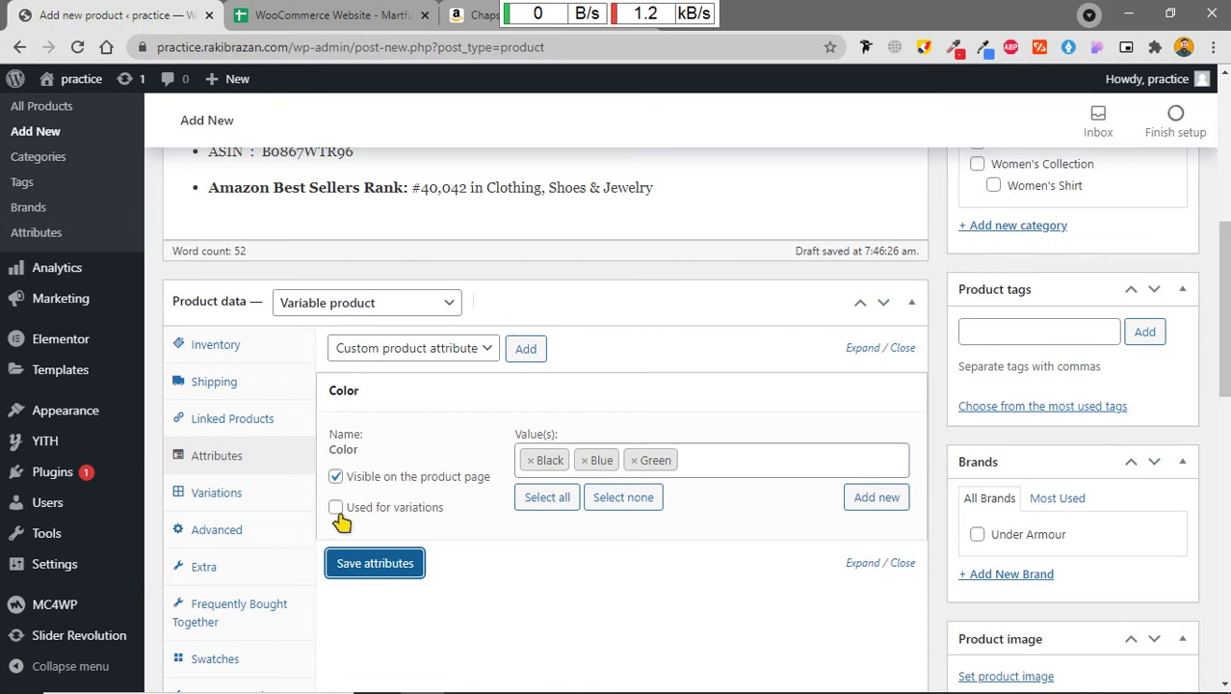
{"action": "left_click", "coordinate": [335, 507]}
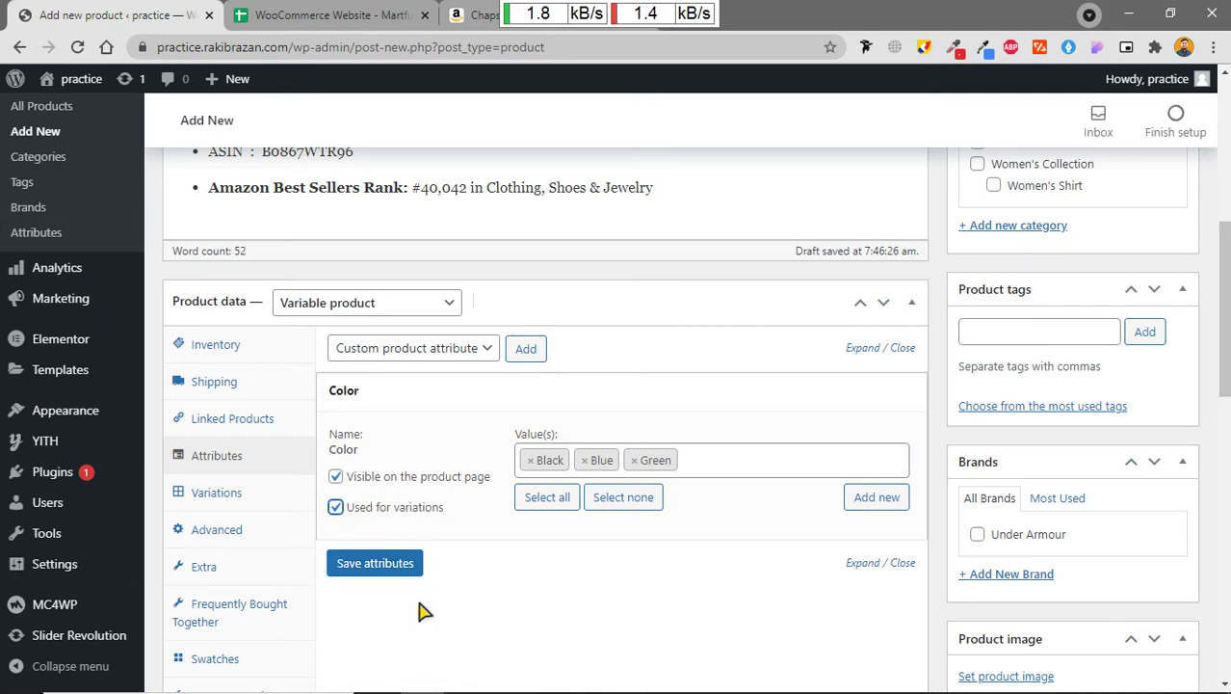
{"action": "left_click", "coordinate": [376, 565]}
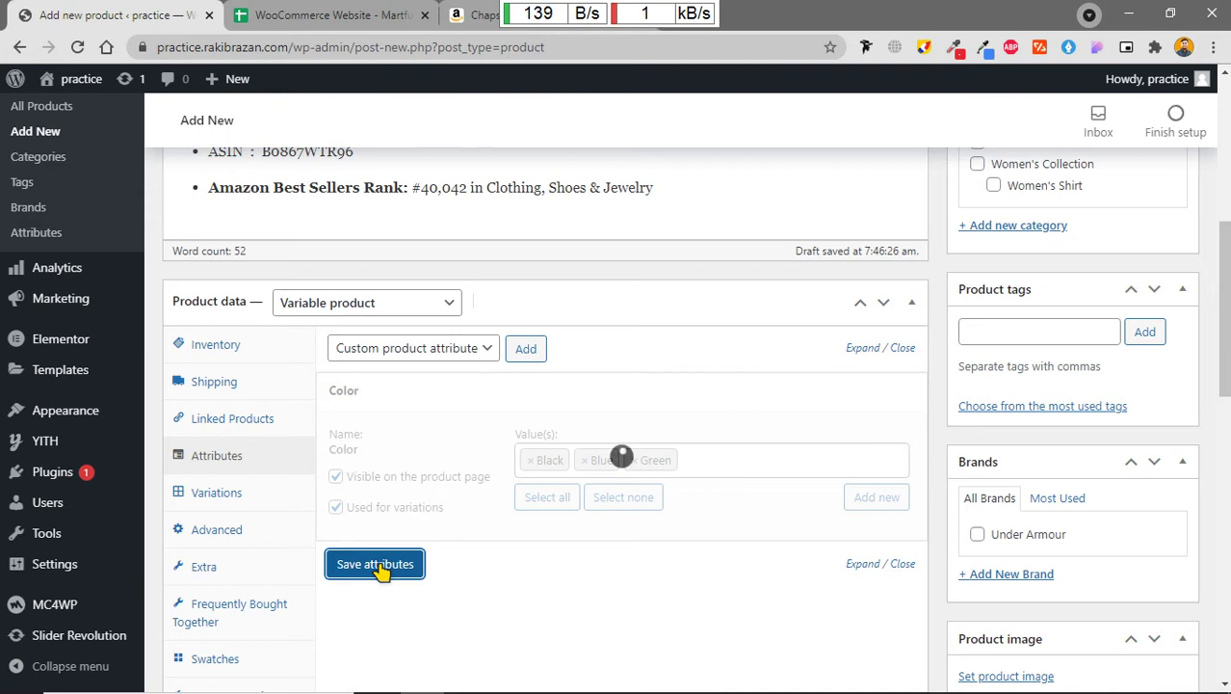
{"action": "left_click", "coordinate": [480, 354]}
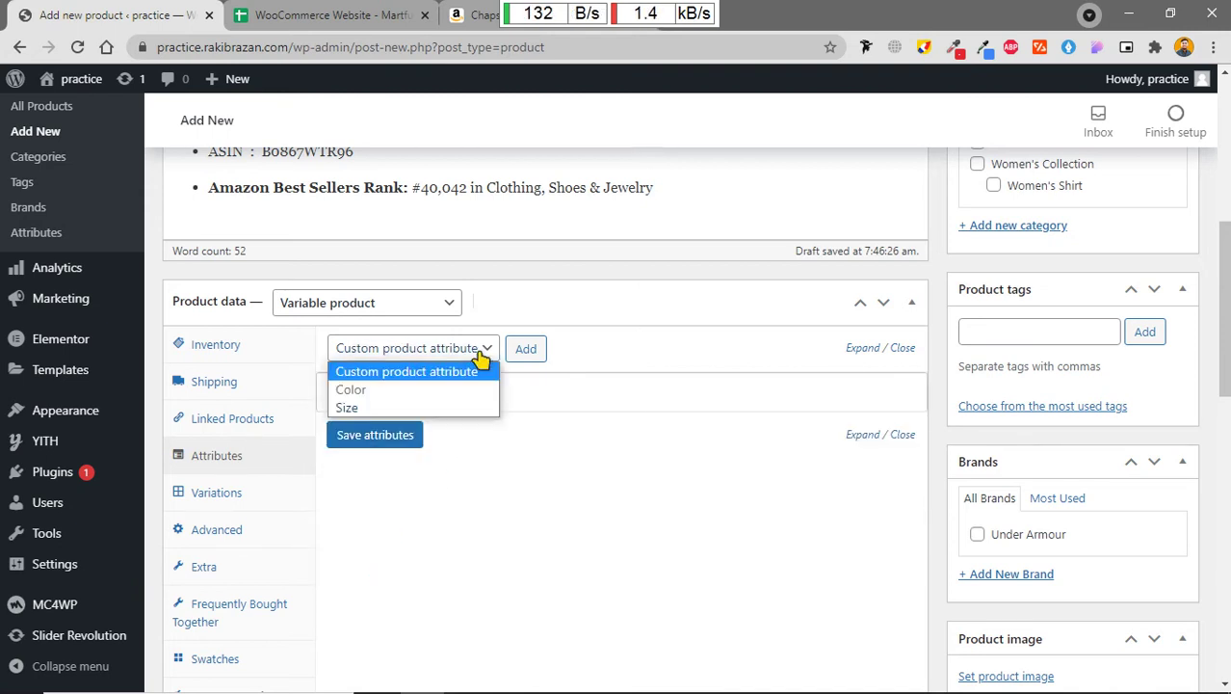
Step: Add the Size attribute with all values L, M, S, XL, XXL, used for variations, and save
{"action": "left_click", "coordinate": [466, 409]}
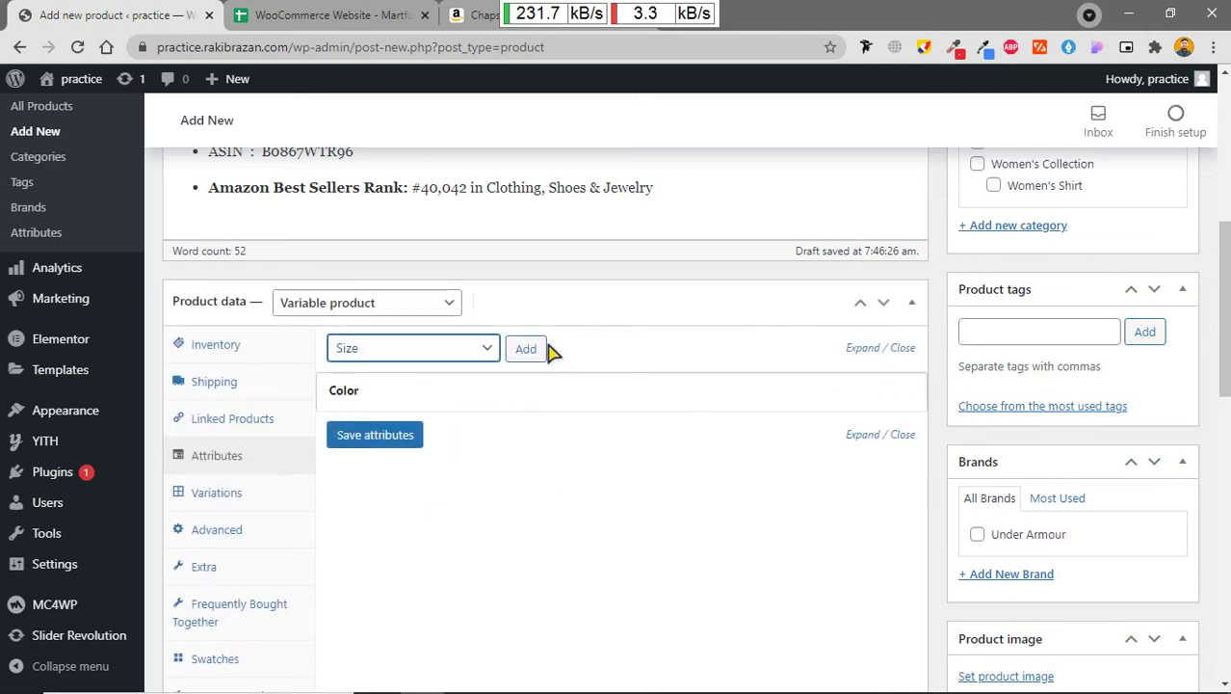
{"action": "left_click", "coordinate": [525, 349]}
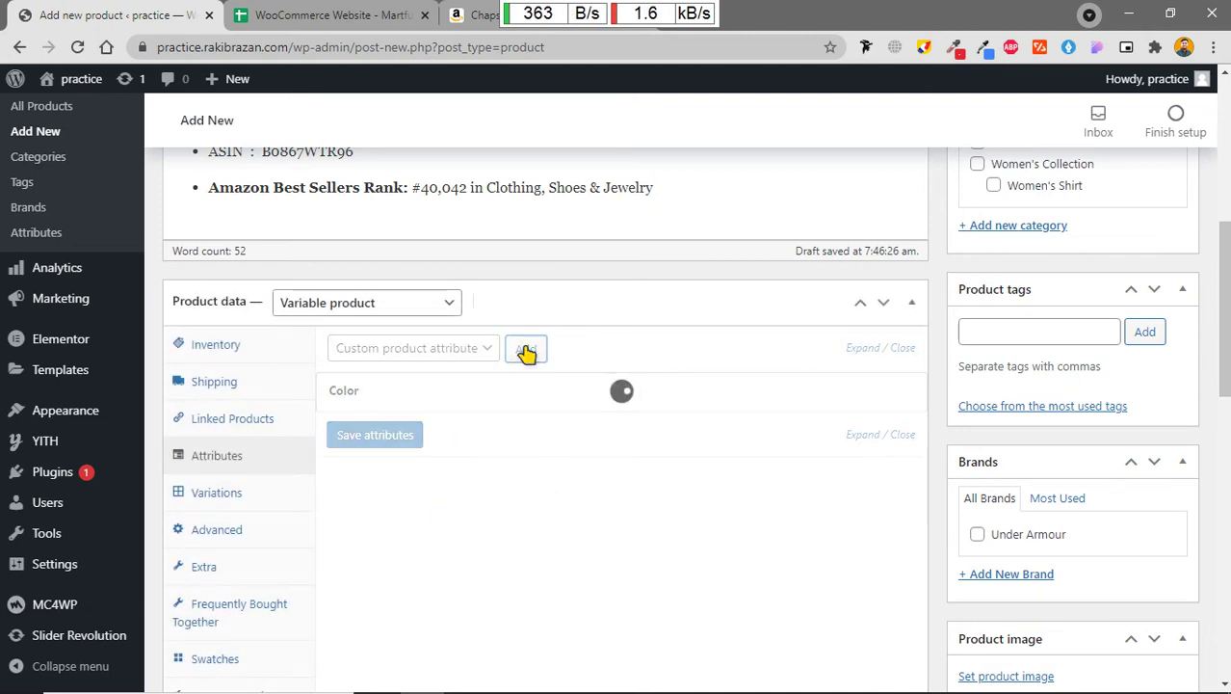
{"action": "left_click", "coordinate": [559, 539]}
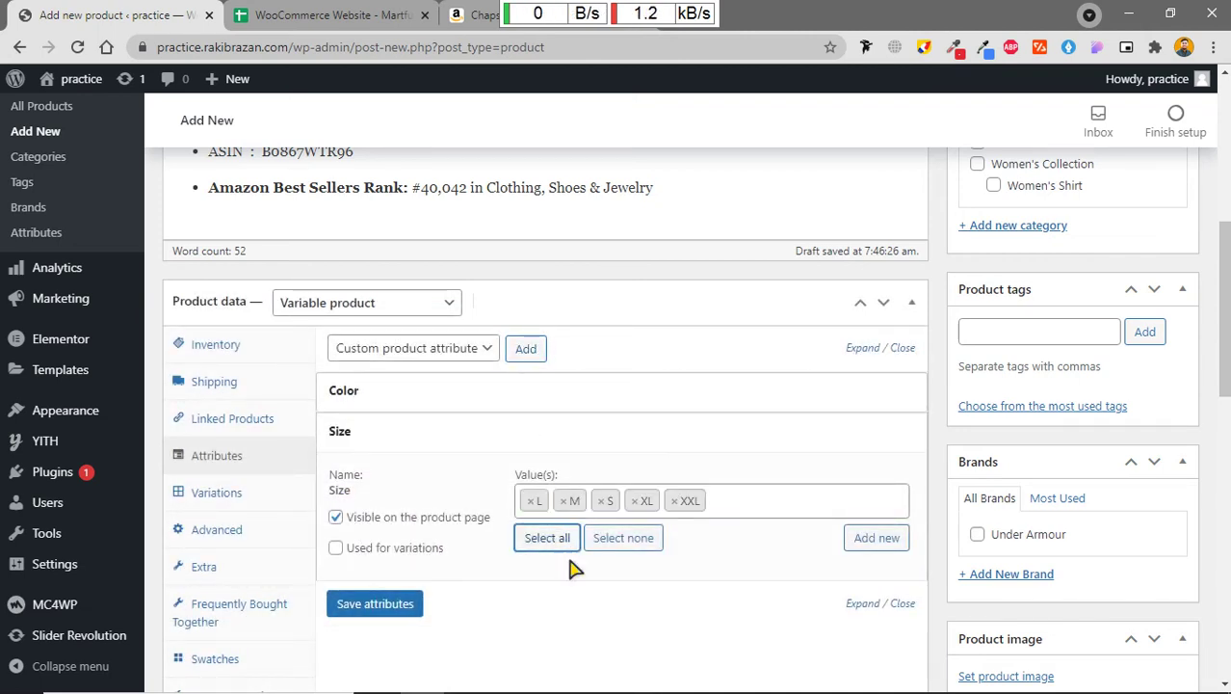
{"action": "left_click", "coordinate": [335, 547]}
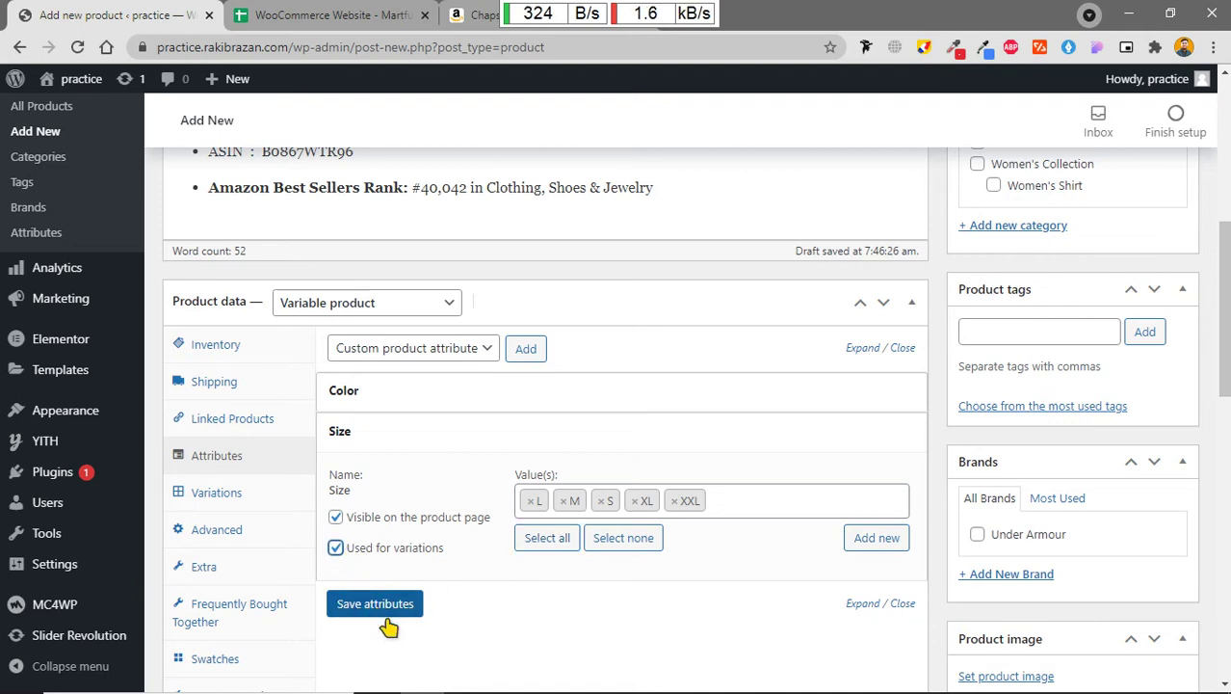
{"action": "left_click", "coordinate": [388, 607]}
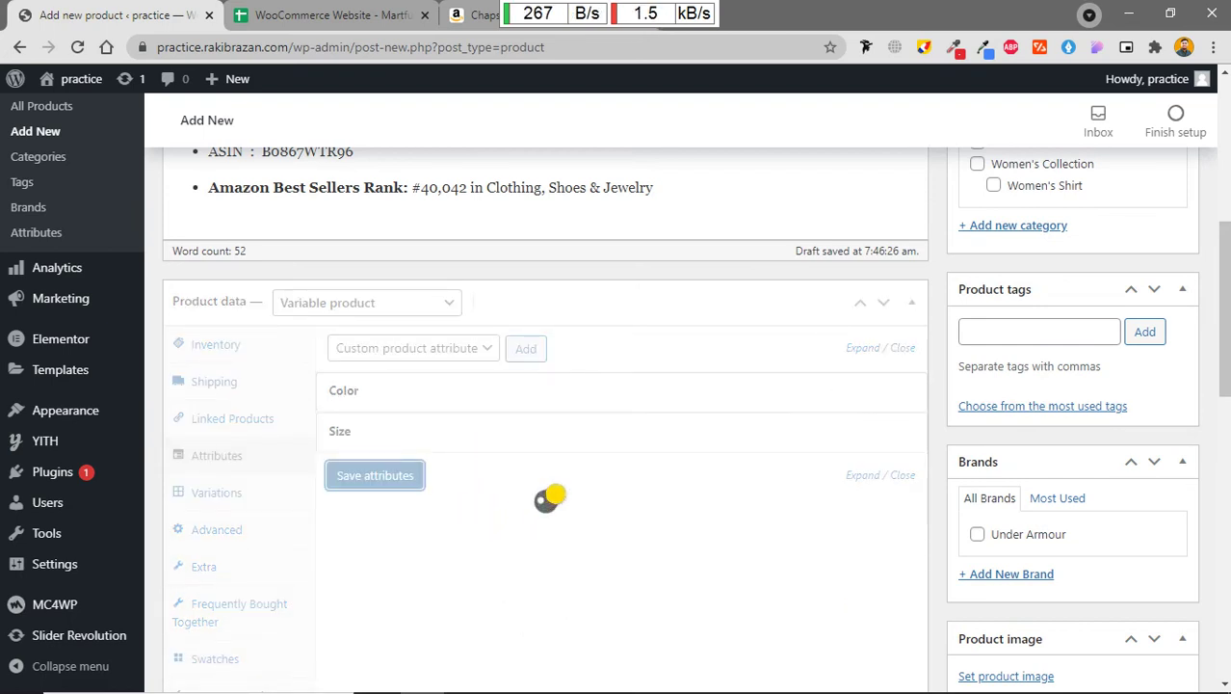
Step: Check the variation steps in checklist cell C122, then return to the product editor
{"action": "left_click", "coordinate": [337, 15]}
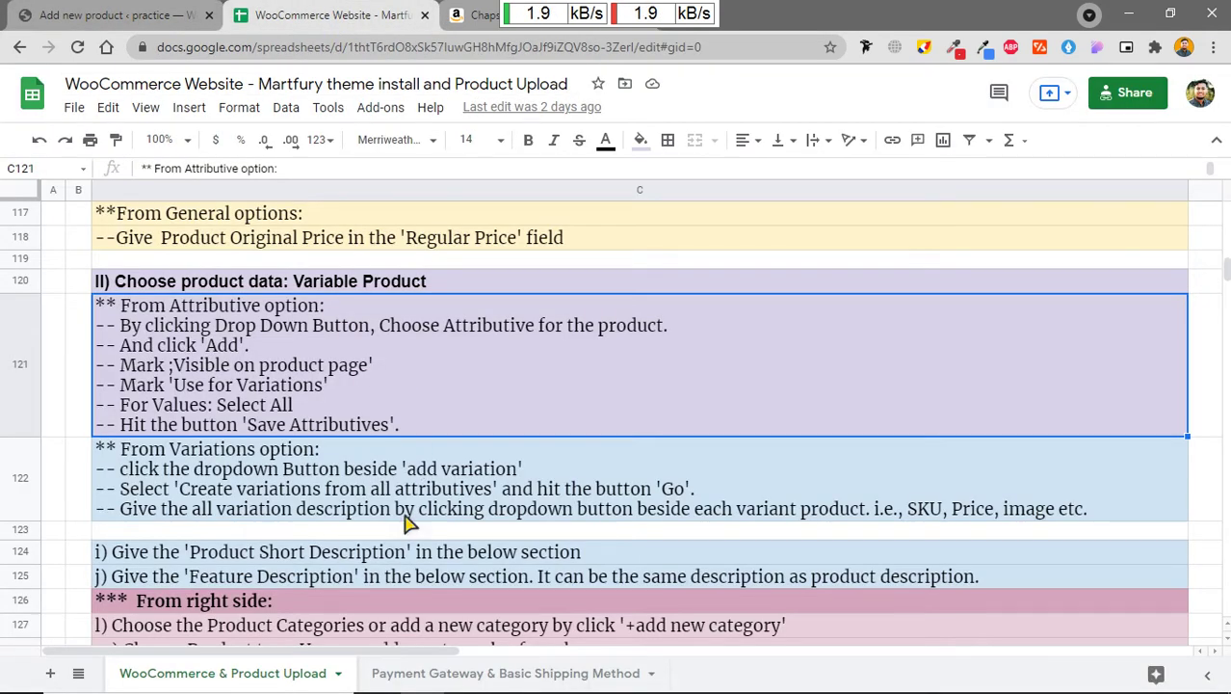
{"action": "left_click", "coordinate": [254, 472]}
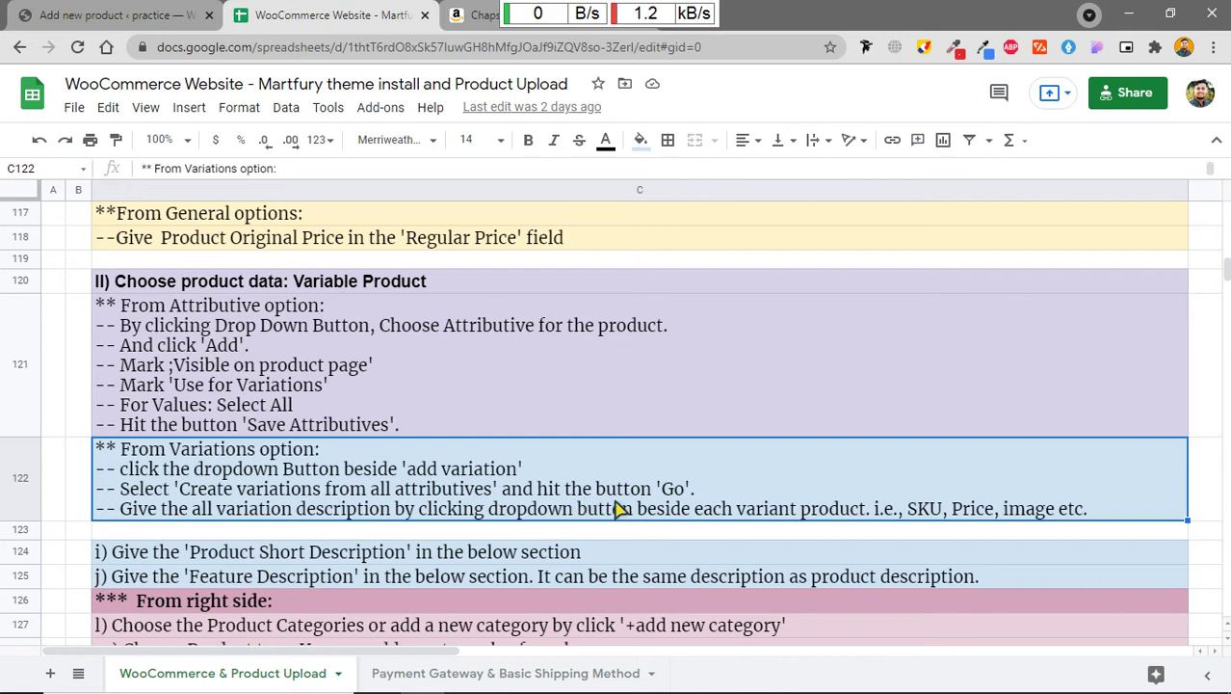
{"action": "left_click", "coordinate": [123, 16]}
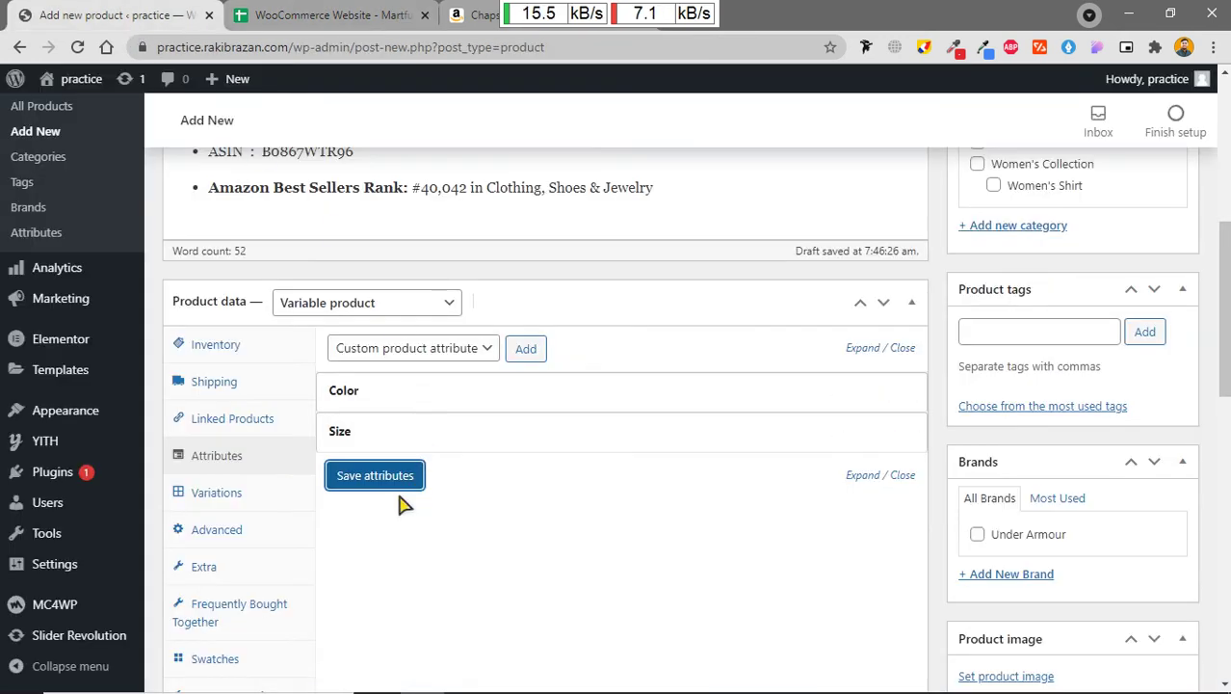
Step: Create variations from all attributes, confirming to generate the 15 Color/Size combinations
{"action": "left_click", "coordinate": [229, 495]}
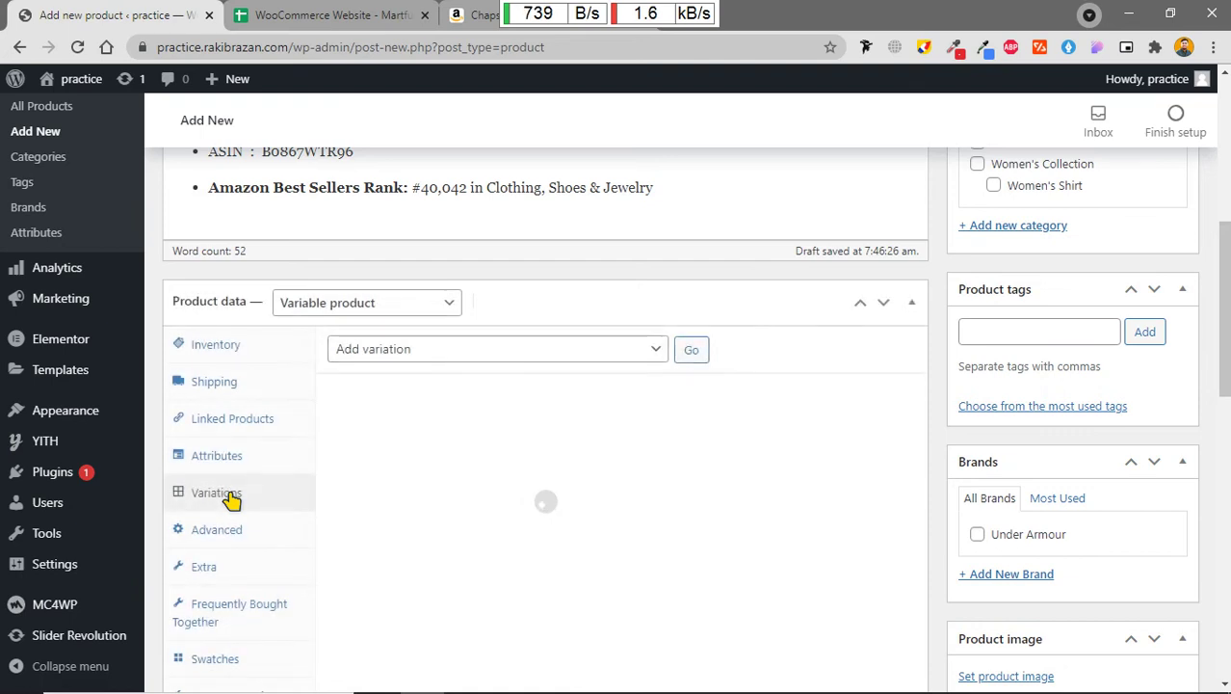
{"action": "left_click", "coordinate": [656, 352]}
{"action": "left_click", "coordinate": [590, 395]}
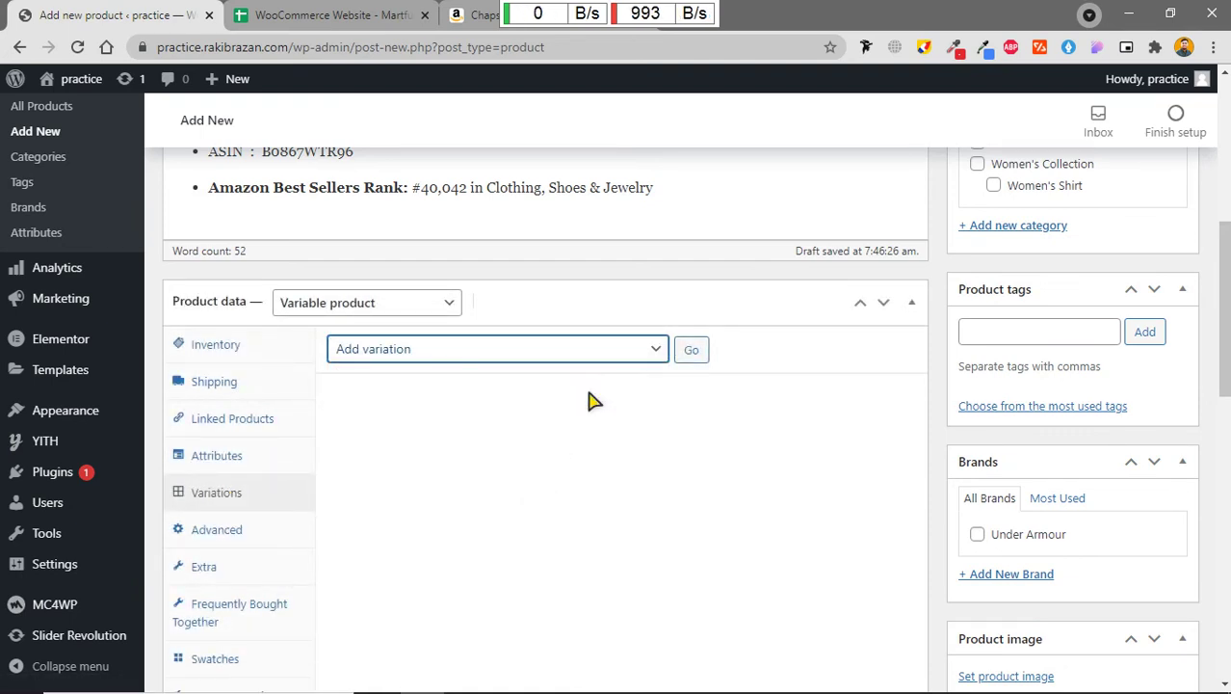
{"action": "left_click", "coordinate": [693, 353]}
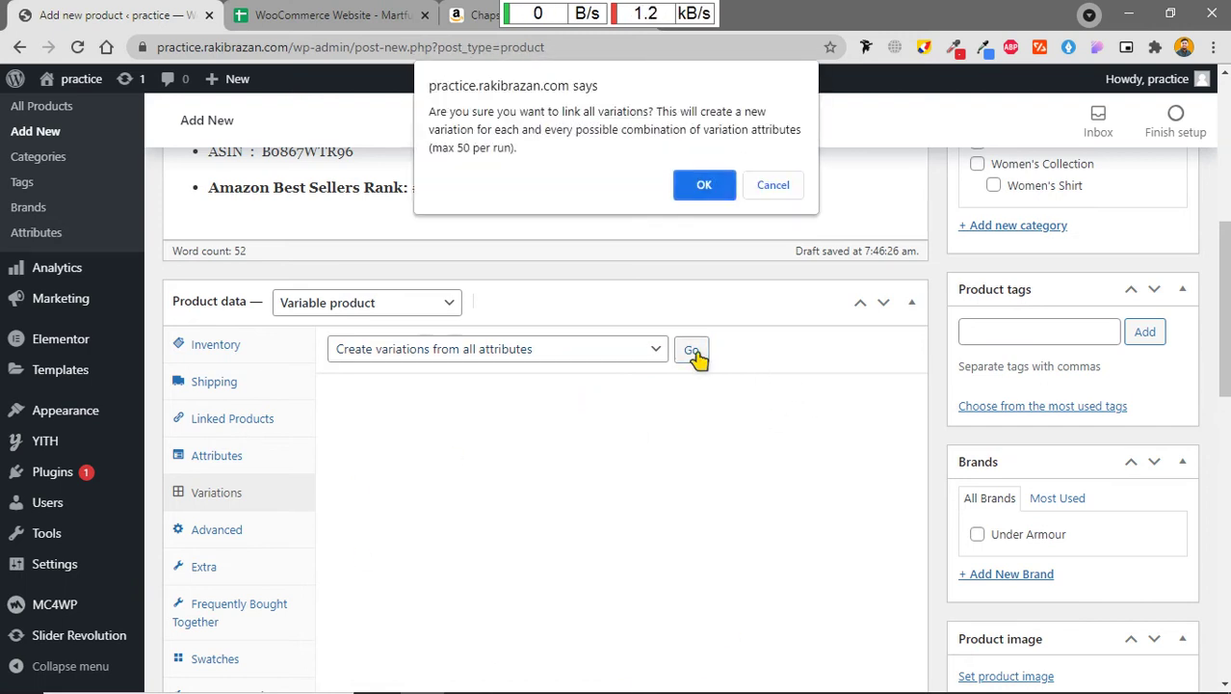
{"action": "left_click", "coordinate": [703, 186]}
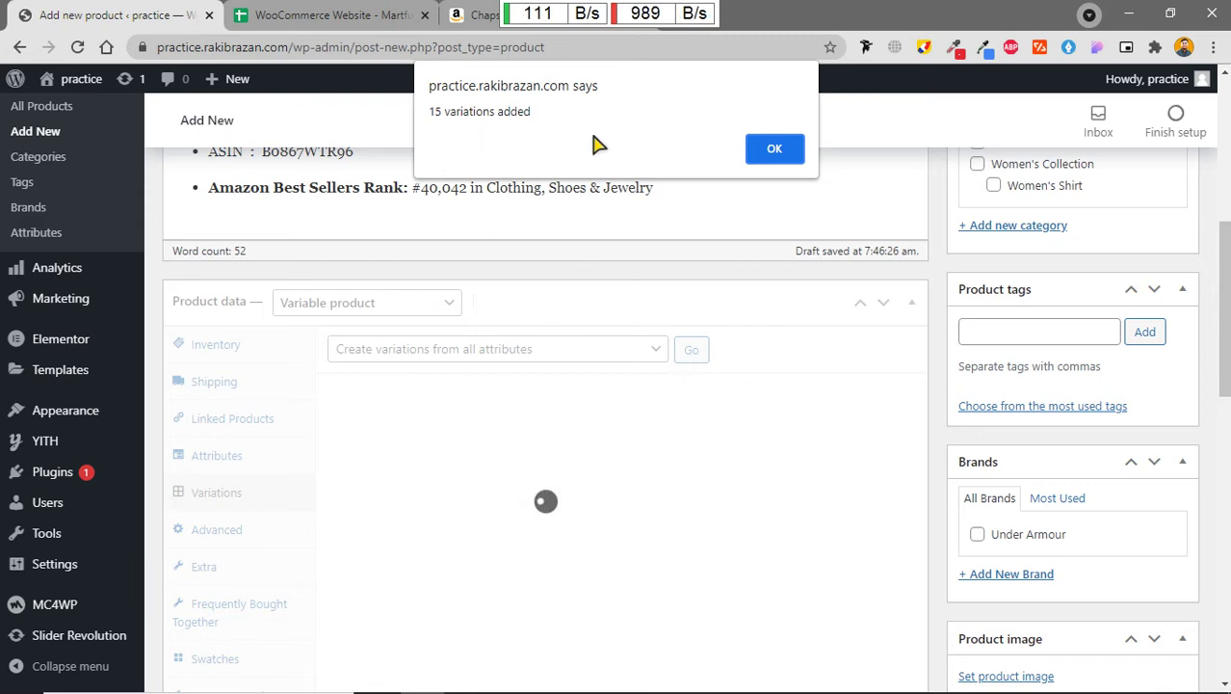
{"action": "left_click", "coordinate": [781, 146]}
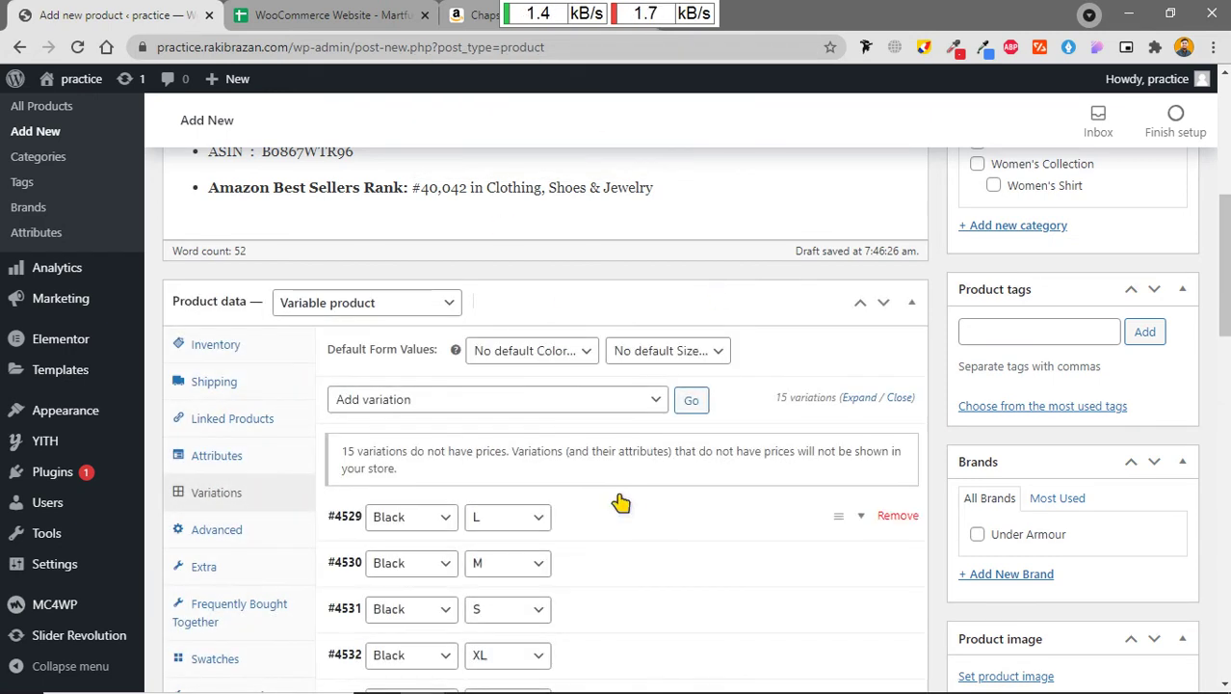
Step: Scroll the variations list and expand variation #4529 (Black, L)
{"action": "scroll", "coordinate": [622, 500], "scroll_direction": "down", "scroll_amount": 5}
{"action": "scroll", "coordinate": [629, 477], "scroll_direction": "down", "scroll_amount": 5}
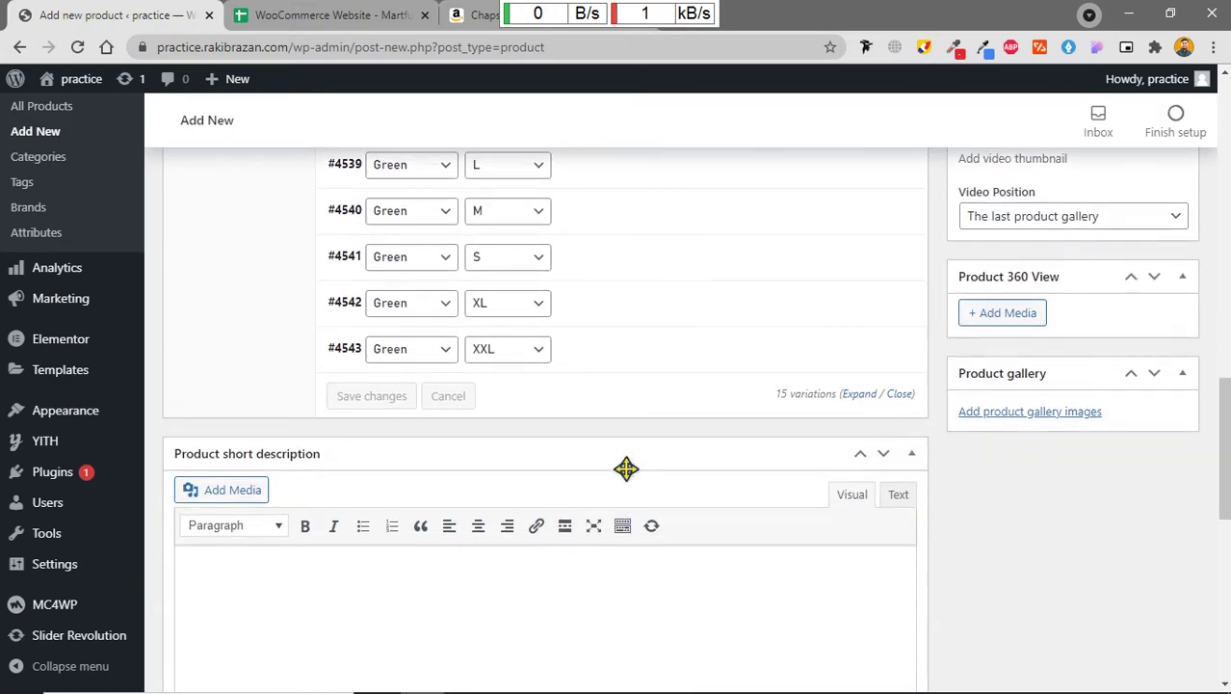
{"action": "scroll", "coordinate": [626, 475], "scroll_direction": "up", "scroll_amount": 8}
{"action": "scroll", "coordinate": [628, 477], "scroll_direction": "down", "scroll_amount": 1}
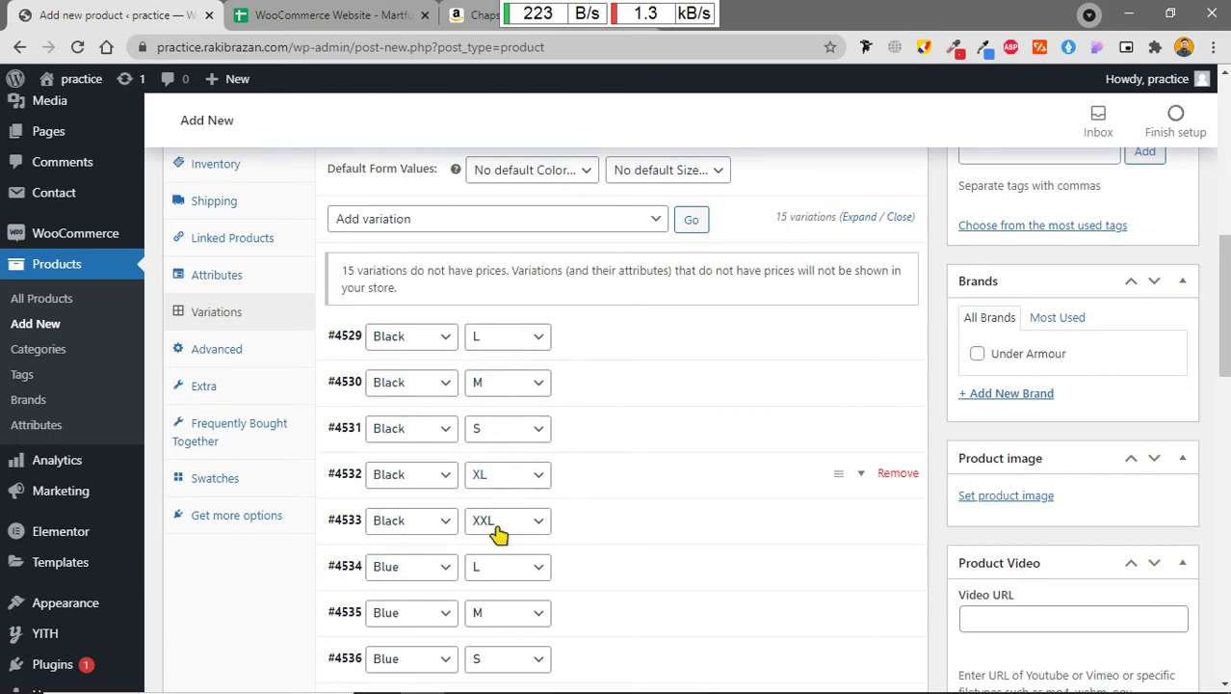
{"action": "scroll", "coordinate": [494, 531], "scroll_direction": "down", "scroll_amount": 5}
{"action": "scroll", "coordinate": [491, 530], "scroll_direction": "up", "scroll_amount": 4}
{"action": "scroll", "coordinate": [492, 530], "scroll_direction": "up", "scroll_amount": 4}
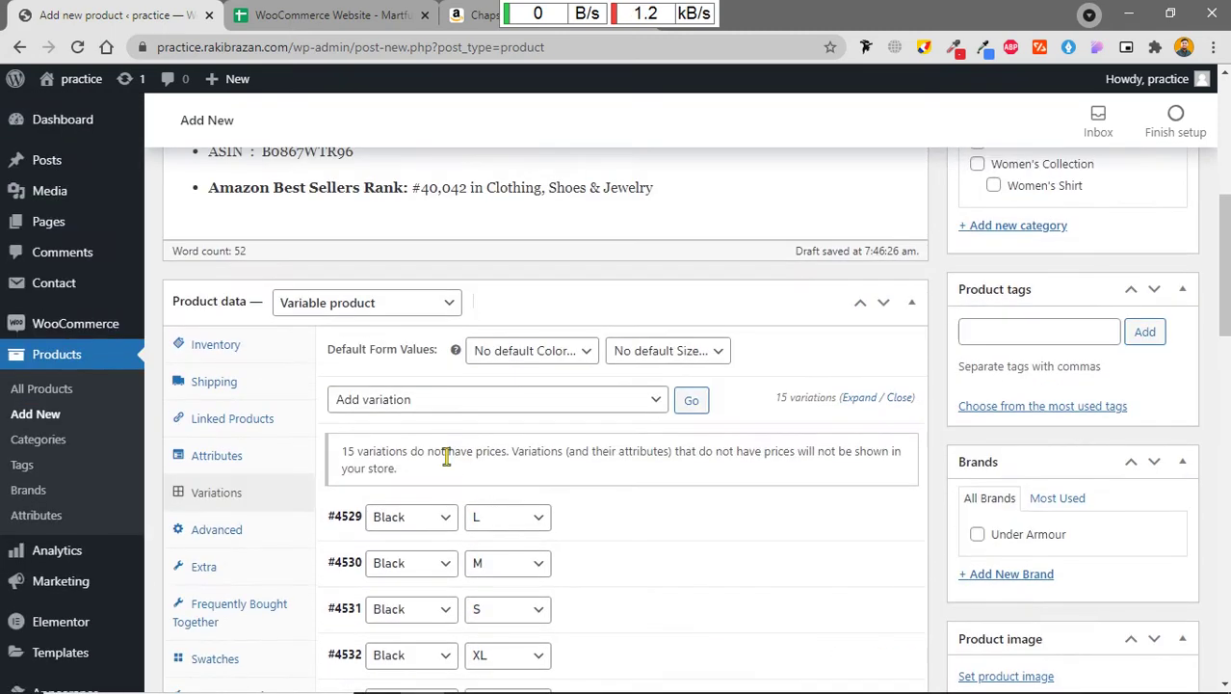
{"action": "scroll", "coordinate": [531, 448], "scroll_direction": "down", "scroll_amount": 3}
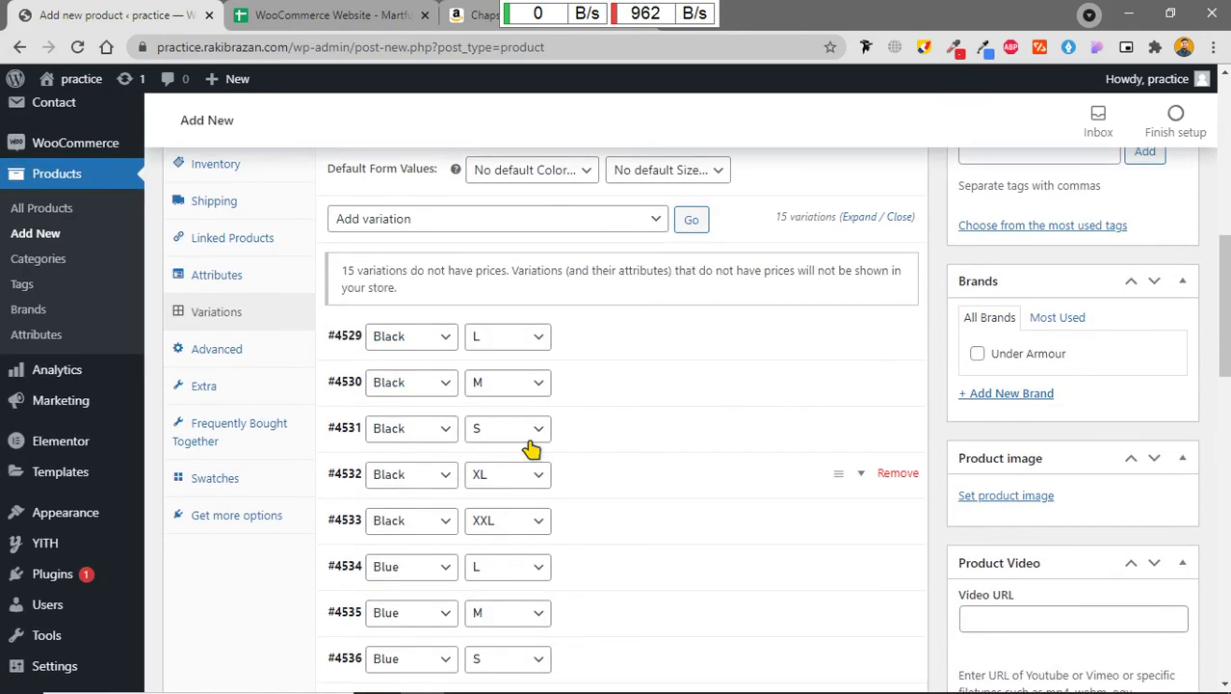
{"action": "left_click", "coordinate": [861, 342]}
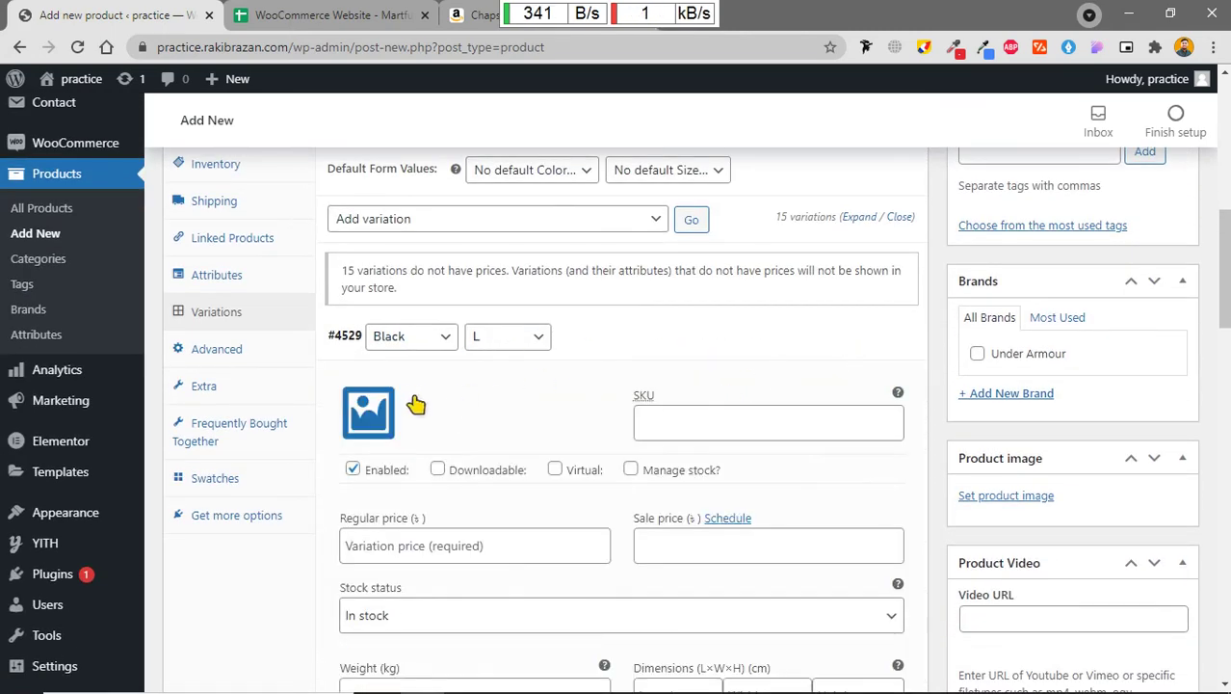
{"action": "scroll", "coordinate": [571, 391], "scroll_direction": "down", "scroll_amount": 1}
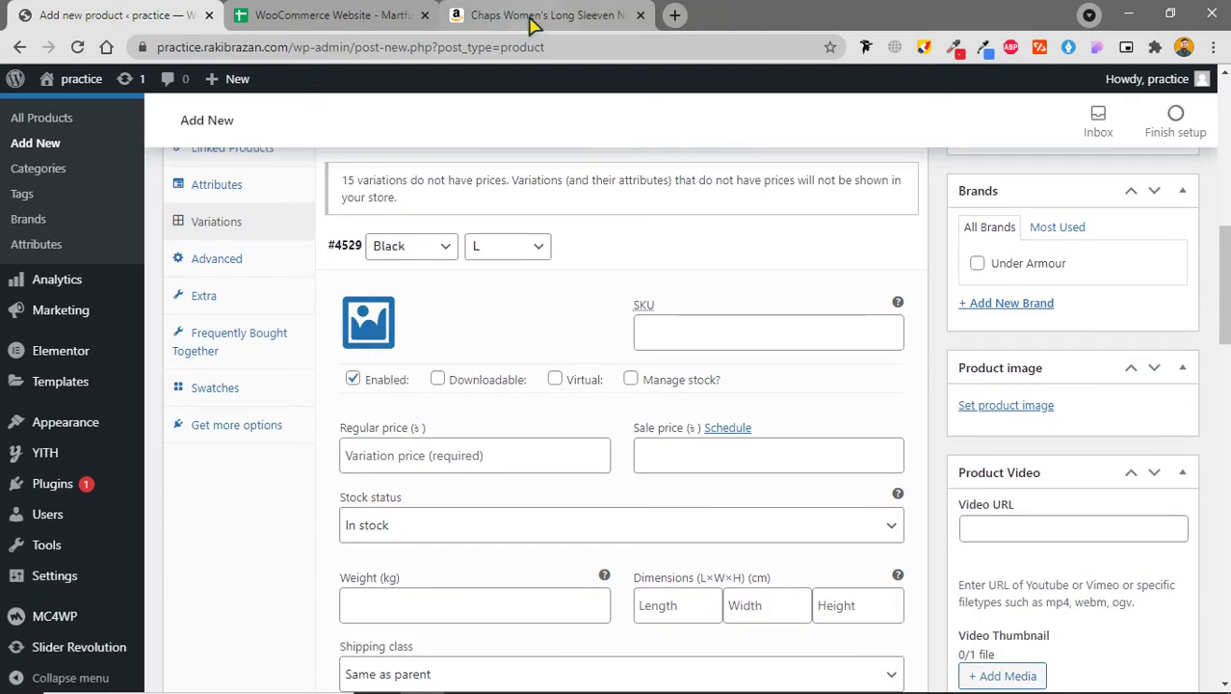
Step: Show the black colour of the Chaps shirt on Amazon and start a region capture
{"action": "left_click", "coordinate": [500, 14]}
{"action": "scroll", "coordinate": [622, 419], "scroll_direction": "down", "scroll_amount": 1}
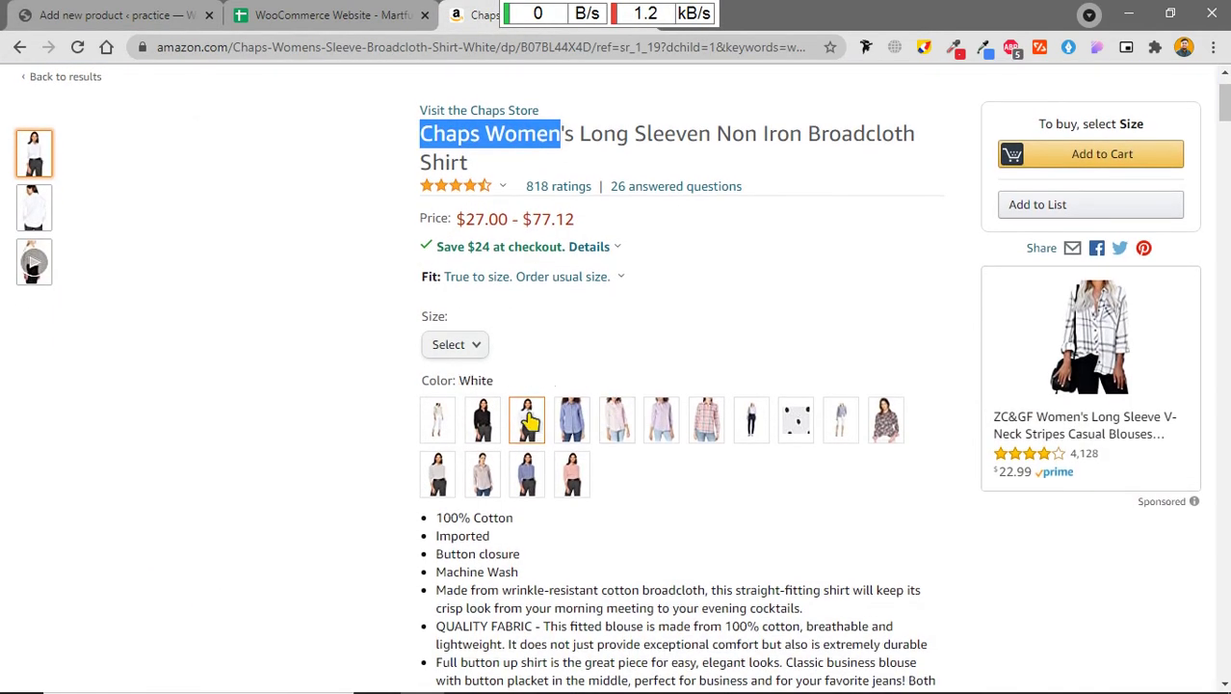
{"action": "left_click", "coordinate": [483, 419]}
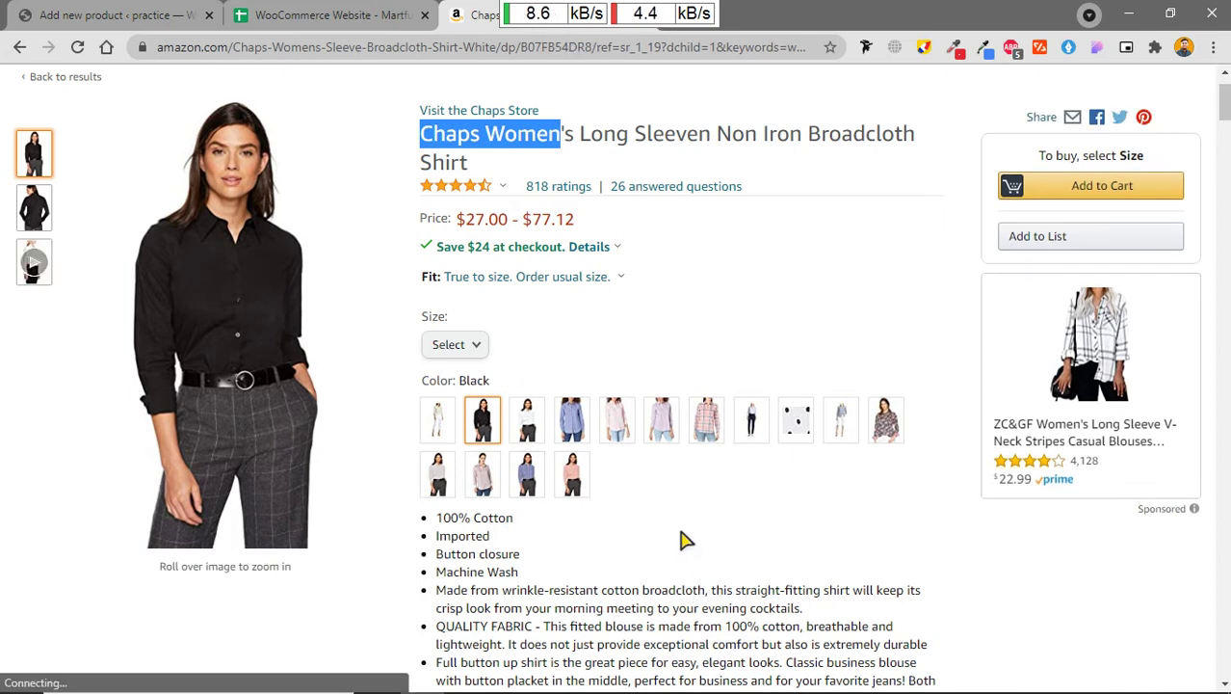
{"action": "key", "text": "Print"}
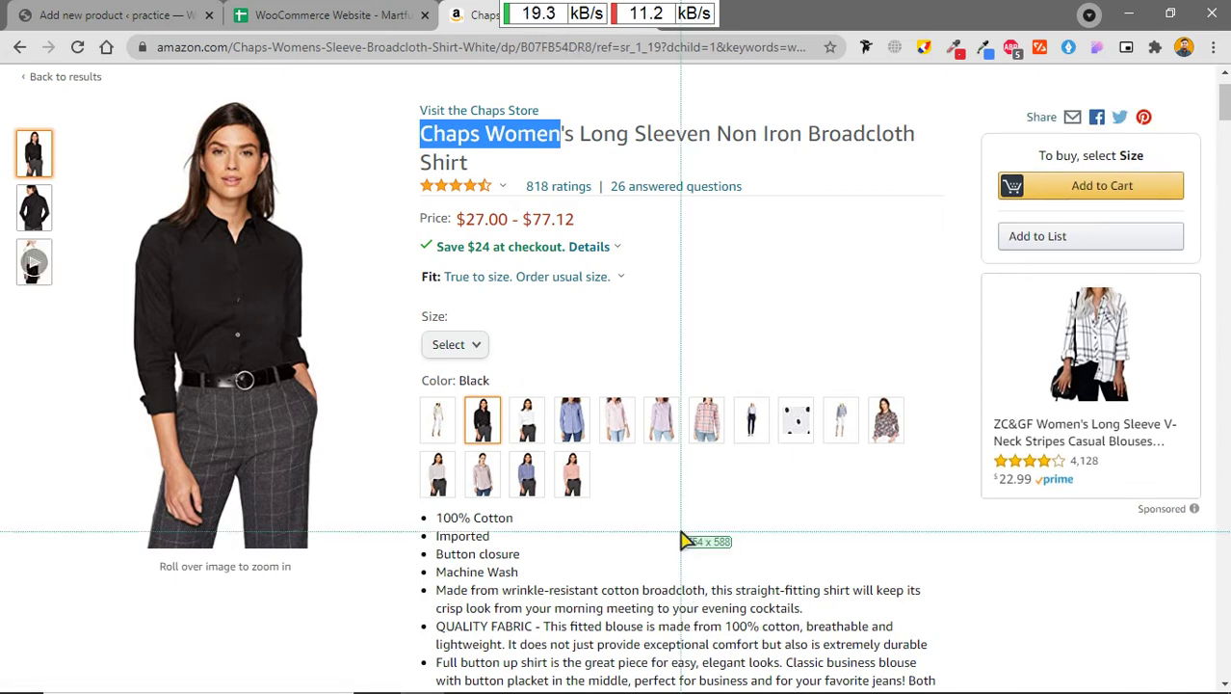
Step: Capture the 291x509 black-shirt photo, close Greenshot, and return to the product page
{"action": "left_click_drag", "start_coordinate": [80, 100], "coordinate": [342, 560]}
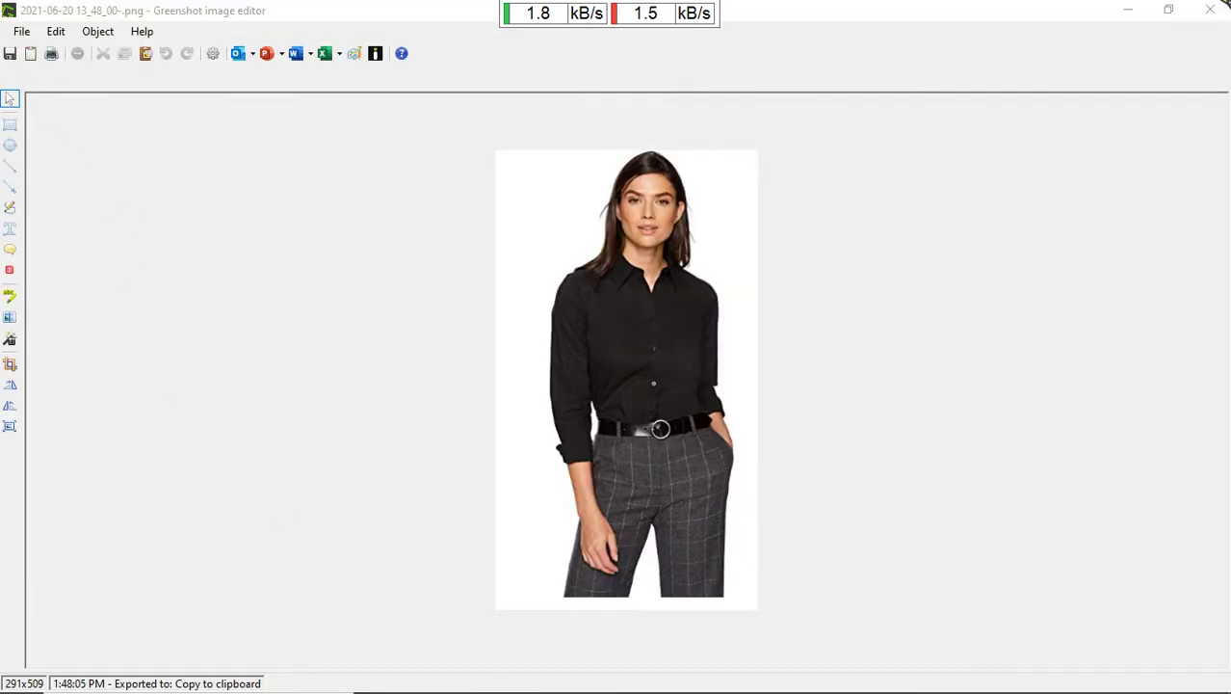
{"action": "left_click", "coordinate": [1210, 9]}
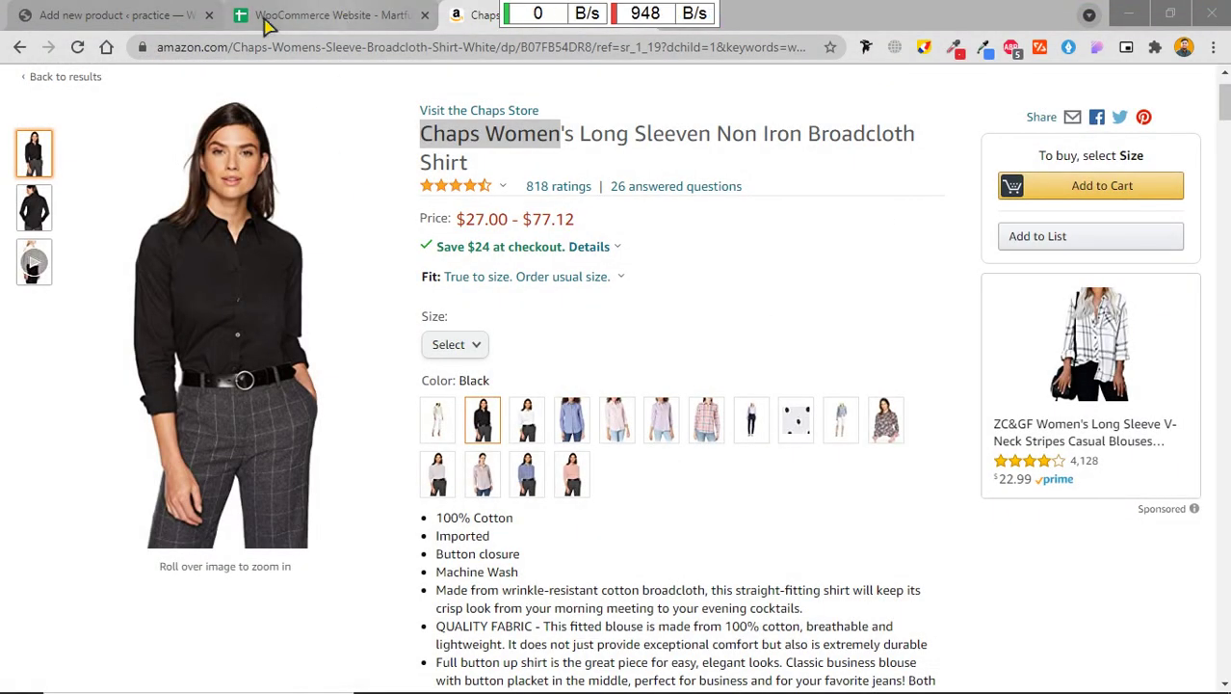
{"action": "left_click", "coordinate": [129, 17]}
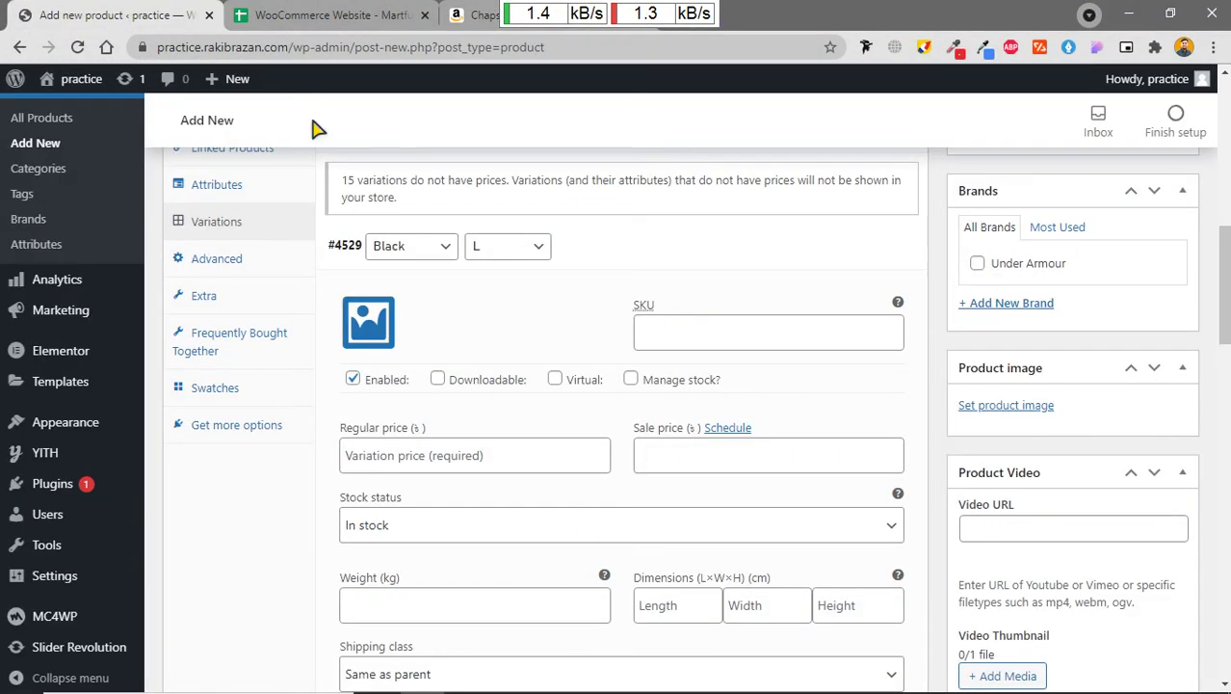
{"action": "left_click", "coordinate": [367, 328]}
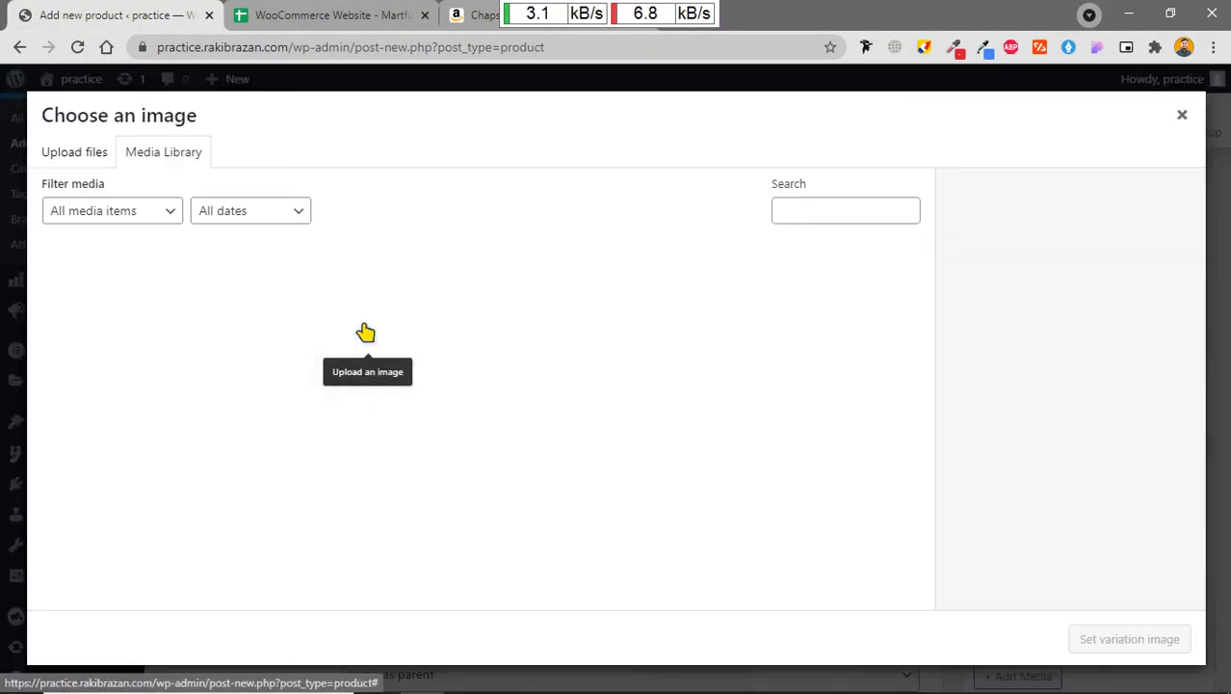
{"action": "left_click", "coordinate": [108, 160]}
{"action": "left_click", "coordinate": [624, 412]}
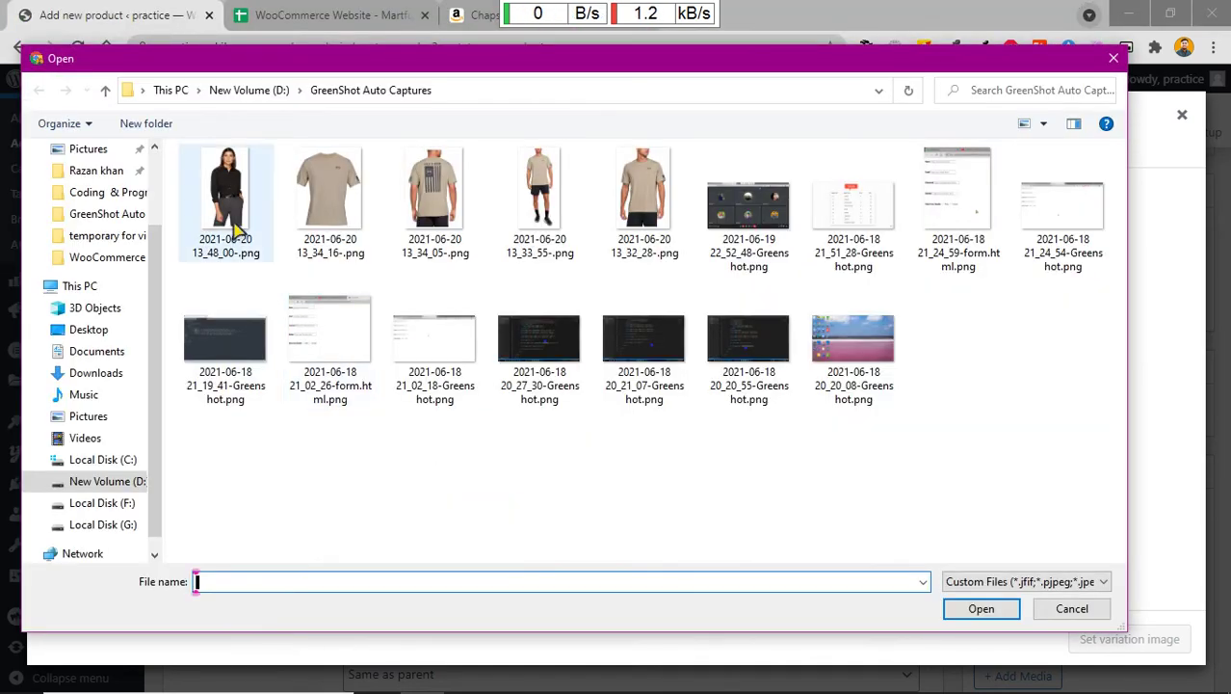
{"action": "left_click", "coordinate": [227, 197]}
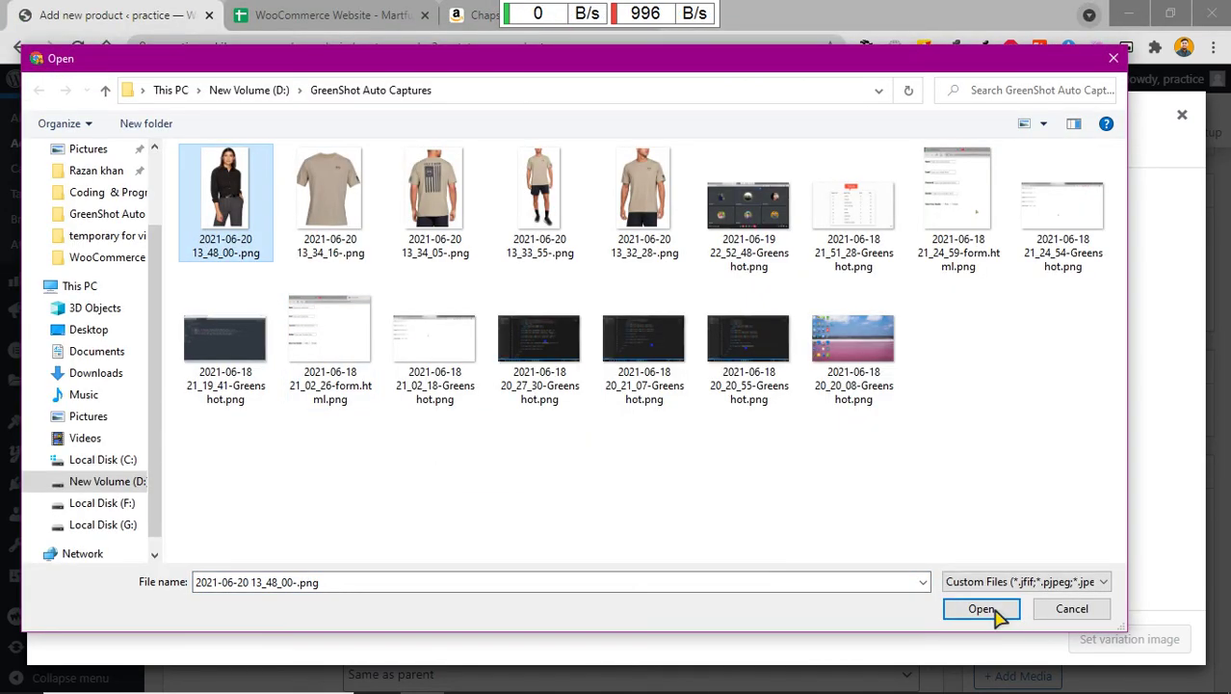
{"action": "left_click", "coordinate": [981, 609]}
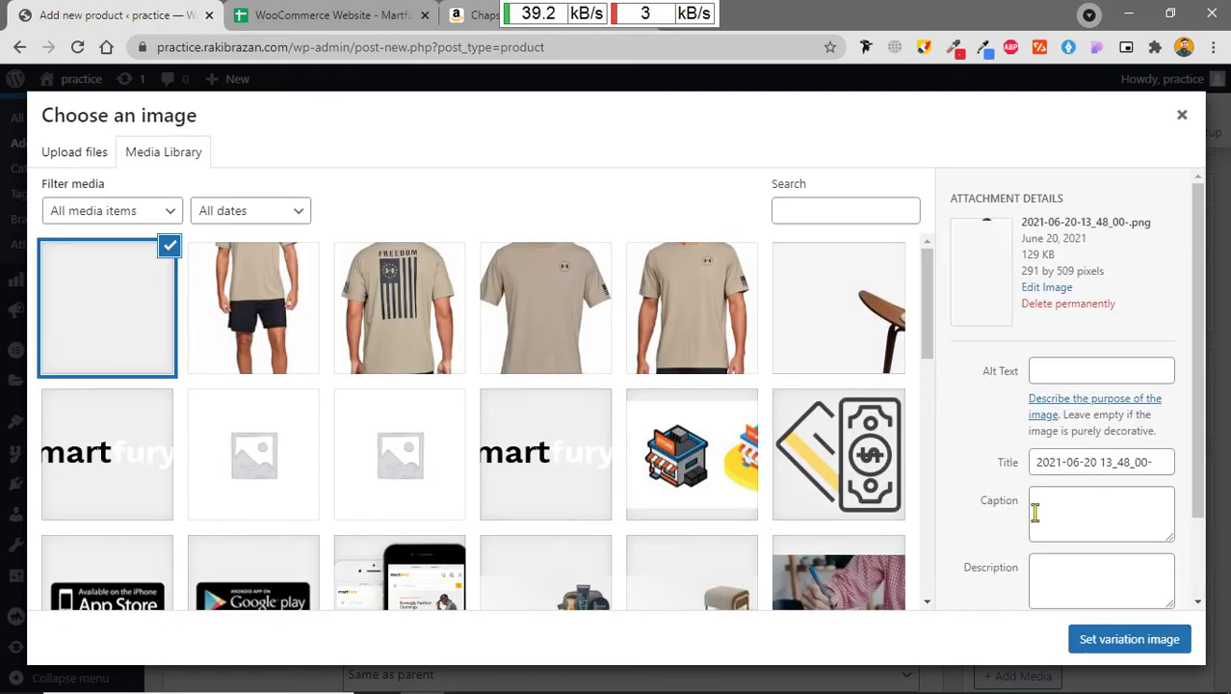
{"action": "left_click", "coordinate": [1105, 638]}
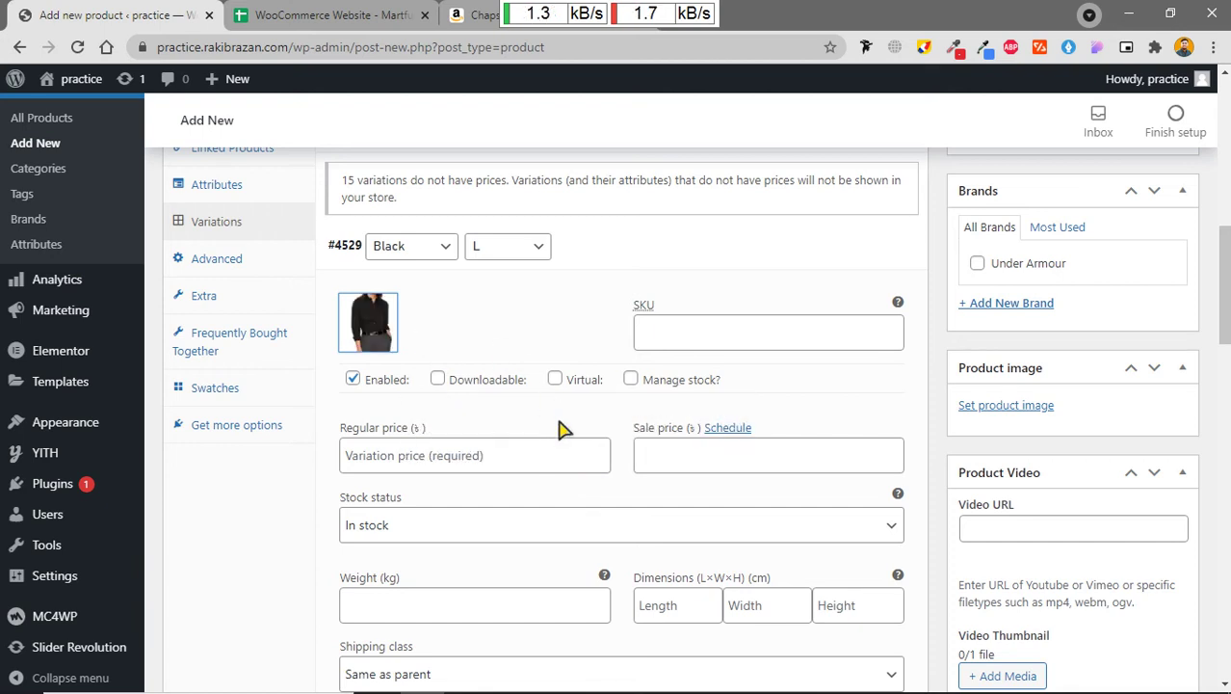
Step: Set variation #4529's SKU to 'Chaps Women-black', copying the name from the Amazon listing
{"action": "left_click", "coordinate": [734, 338]}
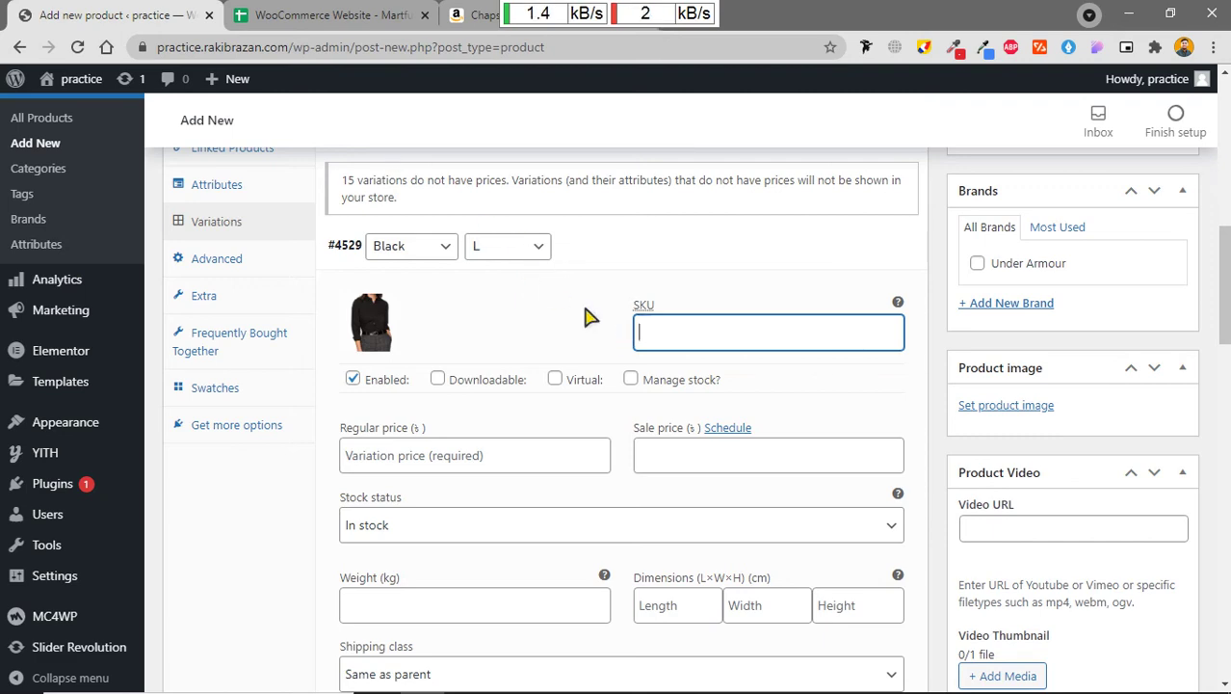
{"action": "left_click", "coordinate": [472, 15]}
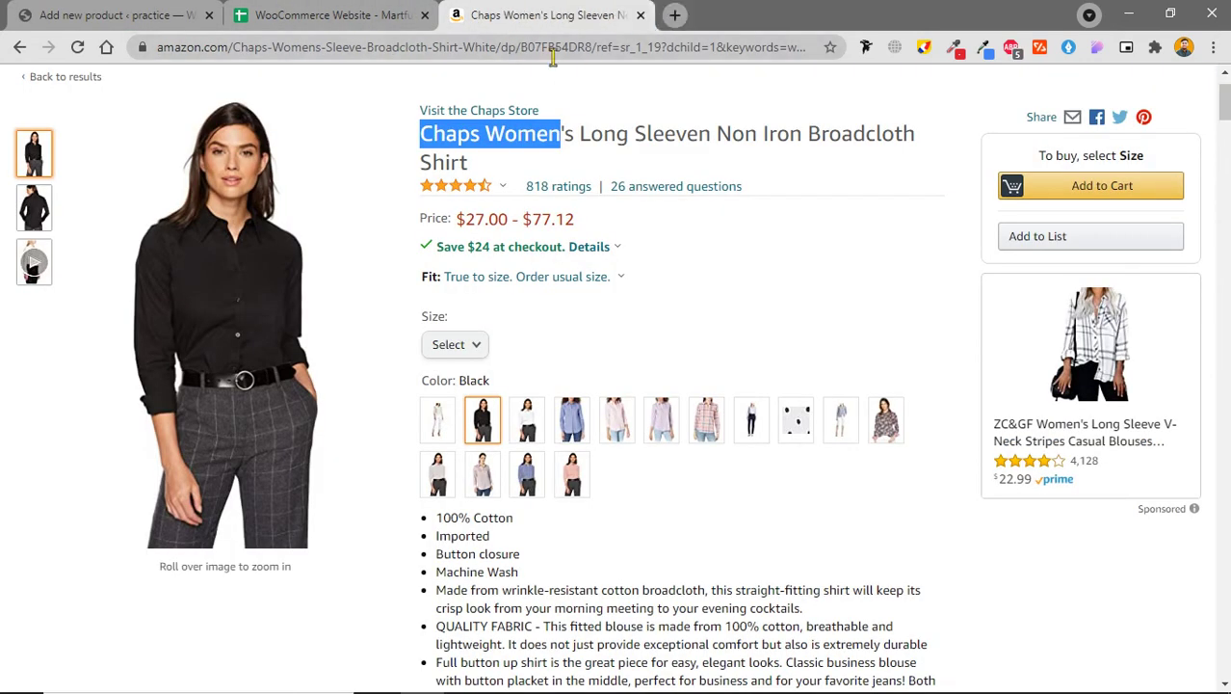
{"action": "left_click", "coordinate": [91, 15]}
{"action": "type", "text": "Chaps Women"}
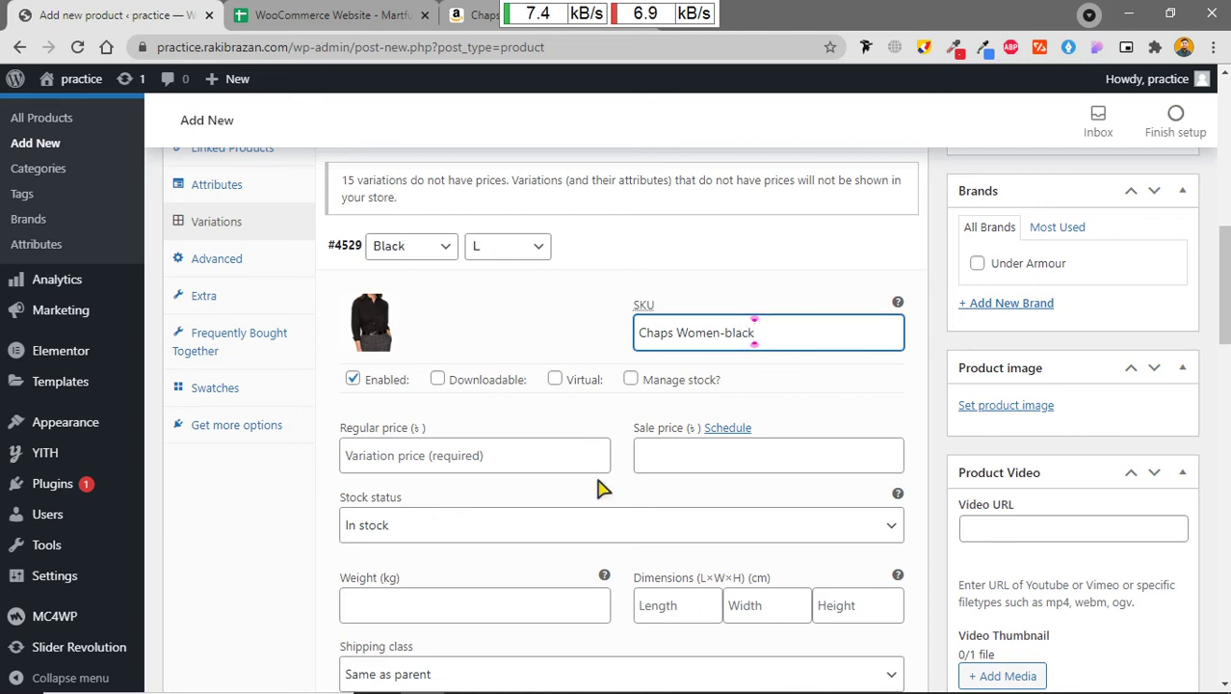
Step: Try sale prices of 300 and 200 on the variation, leaving the rejected sale price empty
{"action": "left_click", "coordinate": [701, 453]}
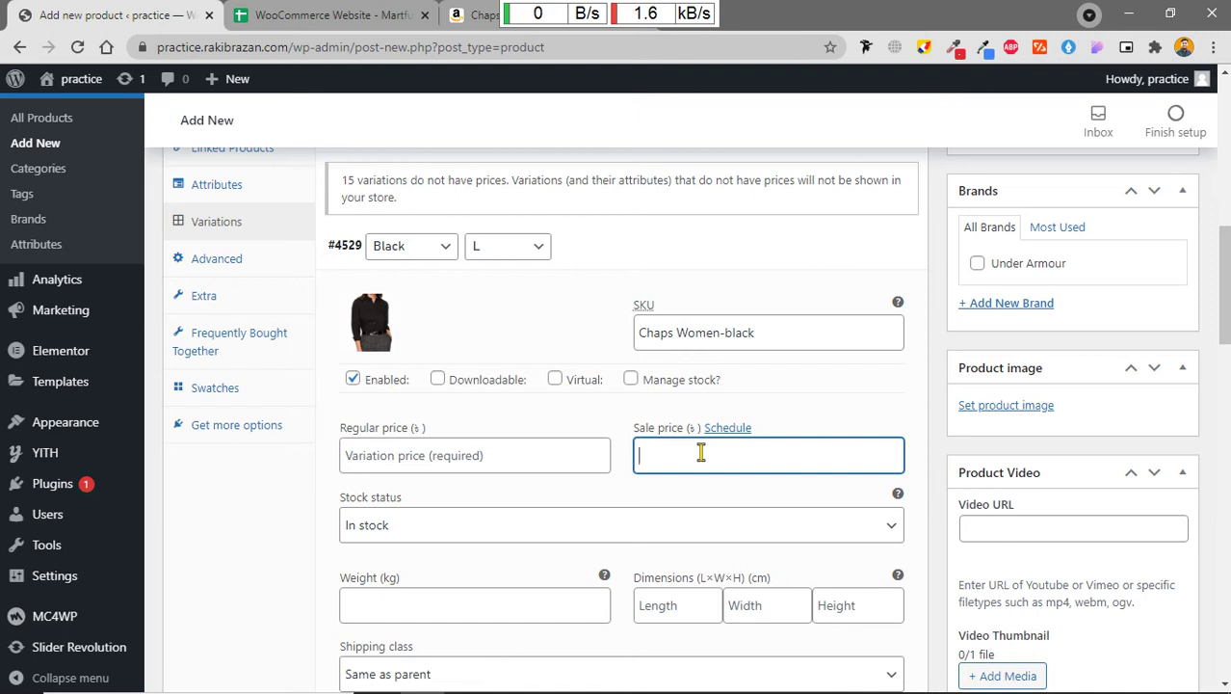
{"action": "type", "text": "300"}
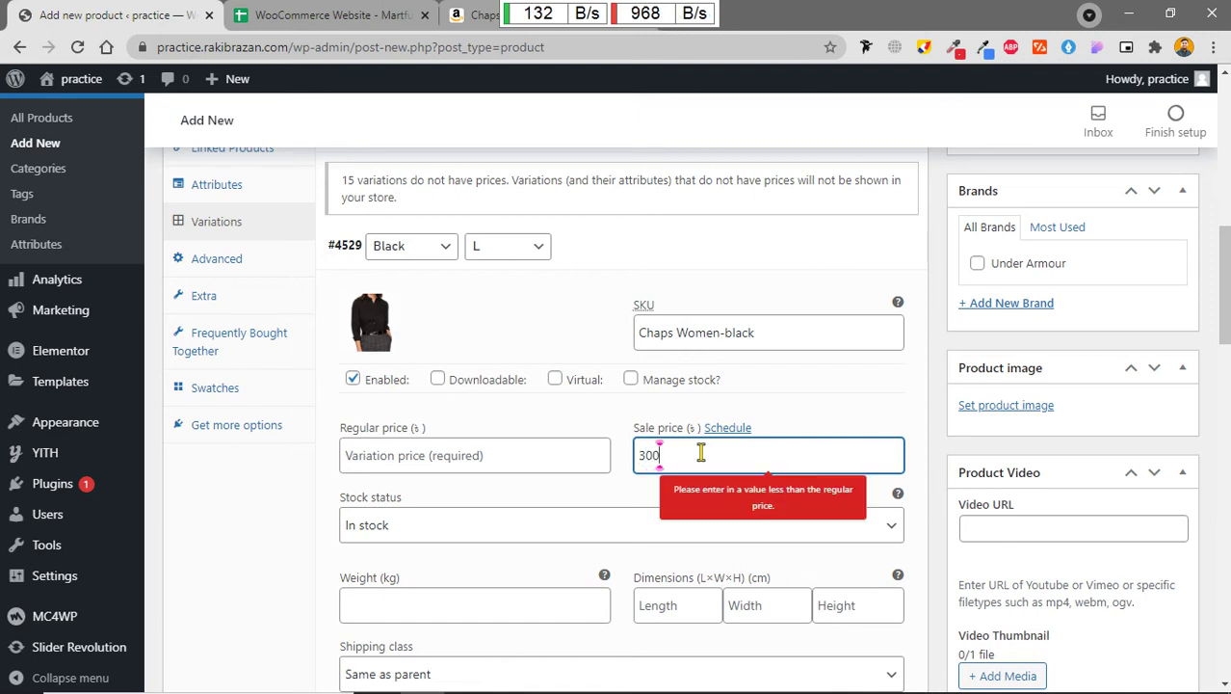
{"action": "left_click", "coordinate": [647, 501]}
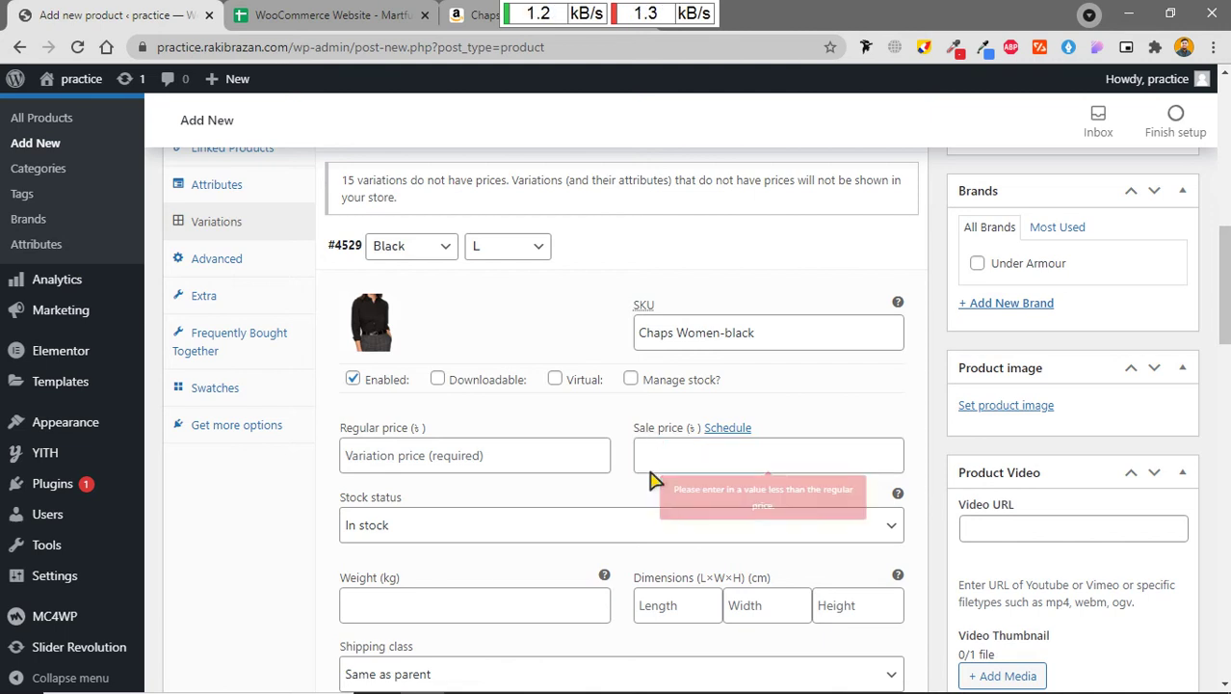
{"action": "left_click", "coordinate": [666, 454]}
{"action": "type", "text": "200"}
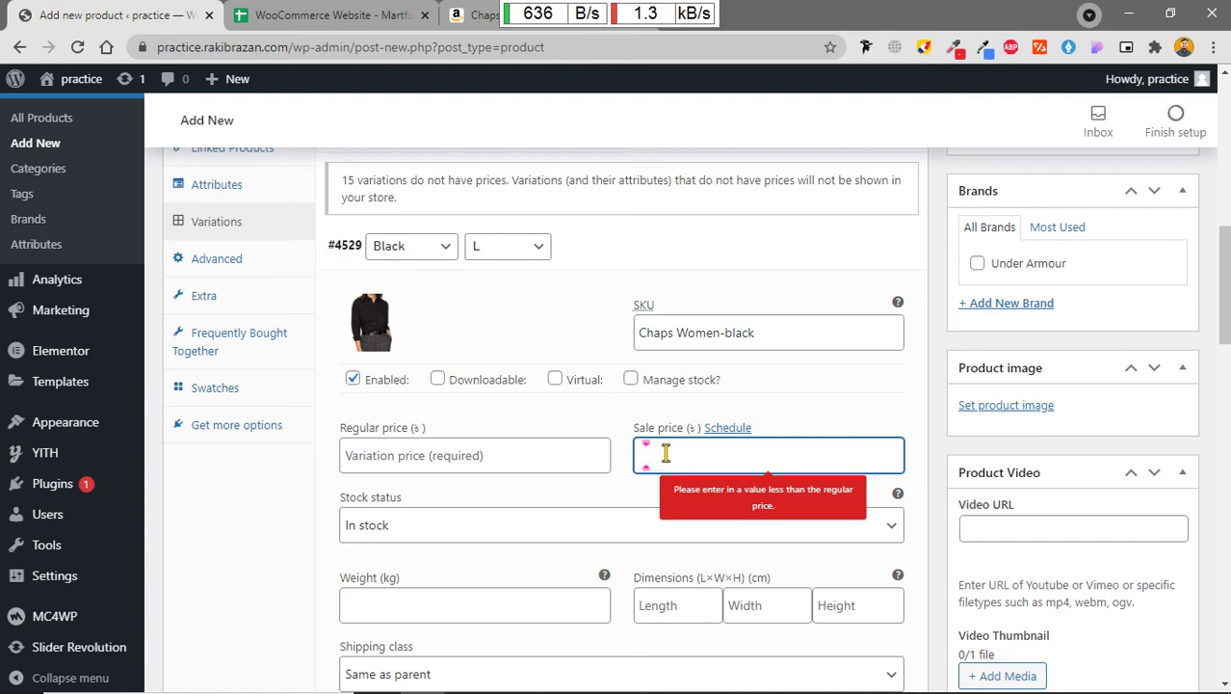
{"action": "scroll", "coordinate": [665, 453], "scroll_direction": "up", "scroll_amount": 3}
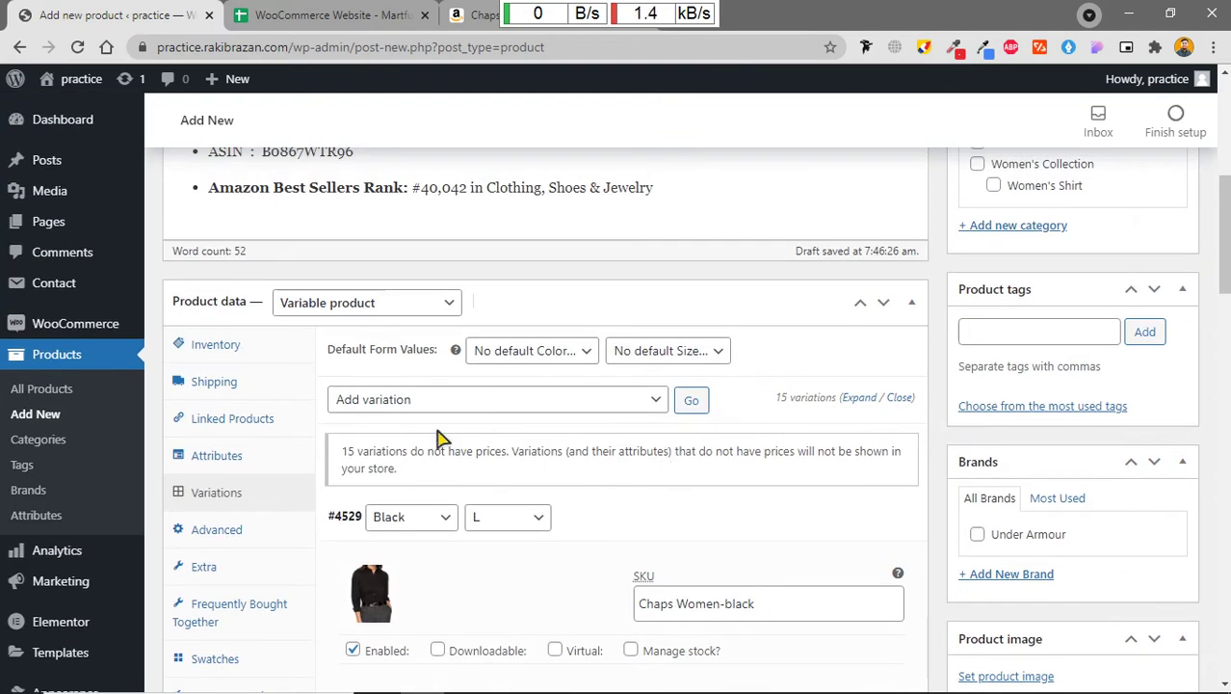
Step: Switch the shirt to a Simple product and check its Regular price of 500
{"action": "left_click", "coordinate": [352, 304]}
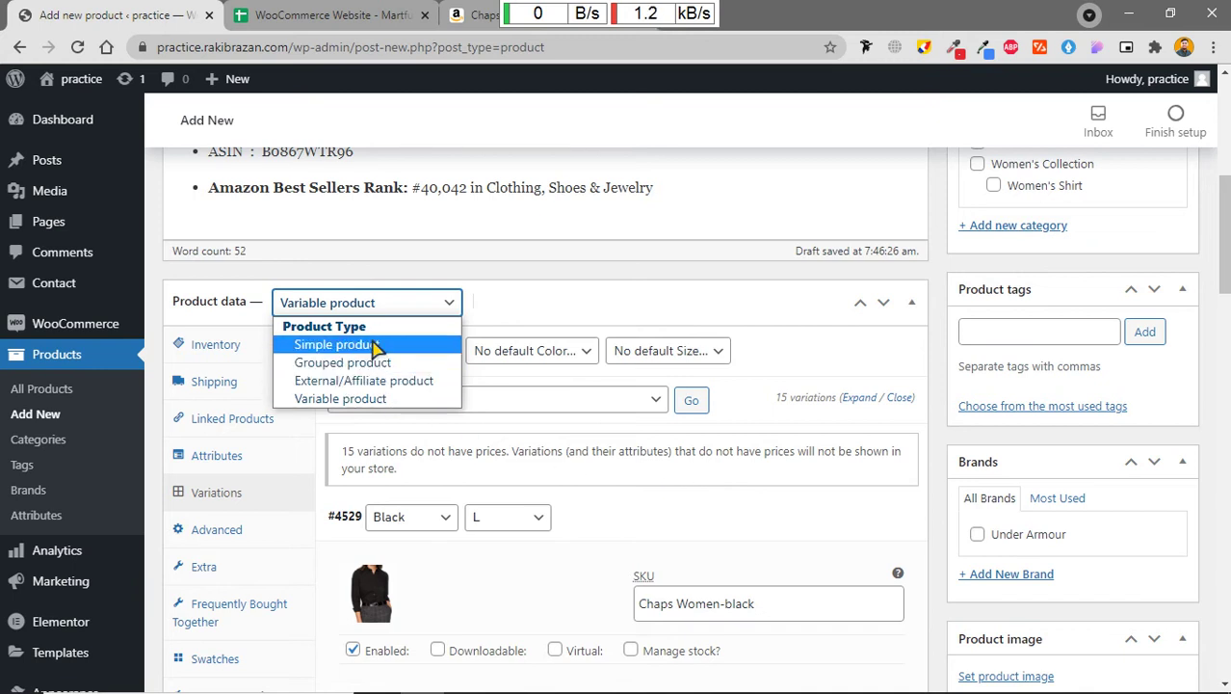
{"action": "left_click", "coordinate": [374, 345]}
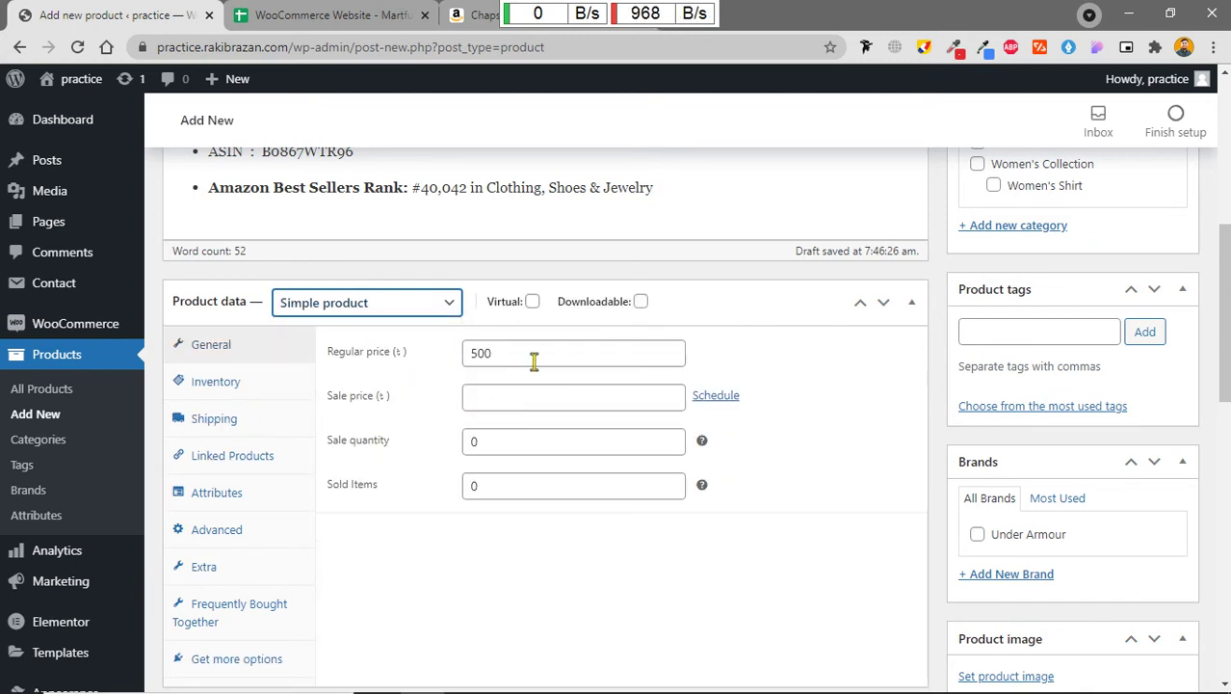
{"action": "left_click", "coordinate": [534, 359]}
Step: Switch the product back to Variable product and display its 15 variations
{"action": "left_click", "coordinate": [412, 313]}
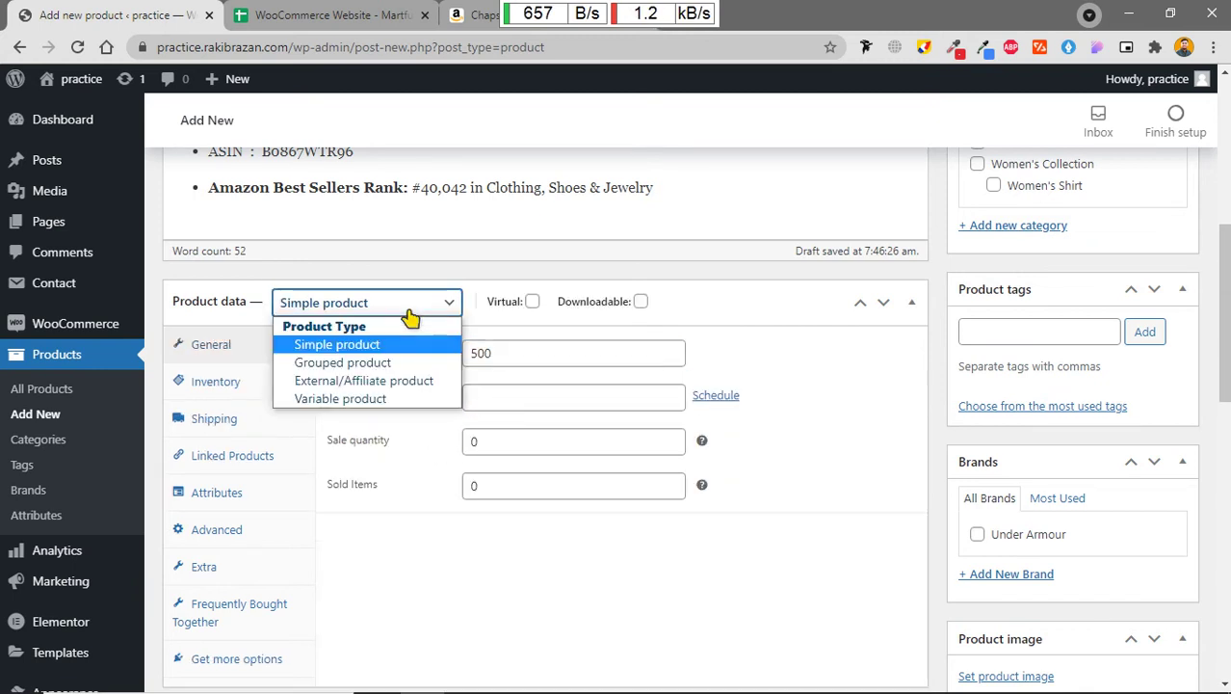
{"action": "left_click", "coordinate": [391, 399]}
{"action": "scroll", "coordinate": [496, 445], "scroll_direction": "down", "scroll_amount": 3}
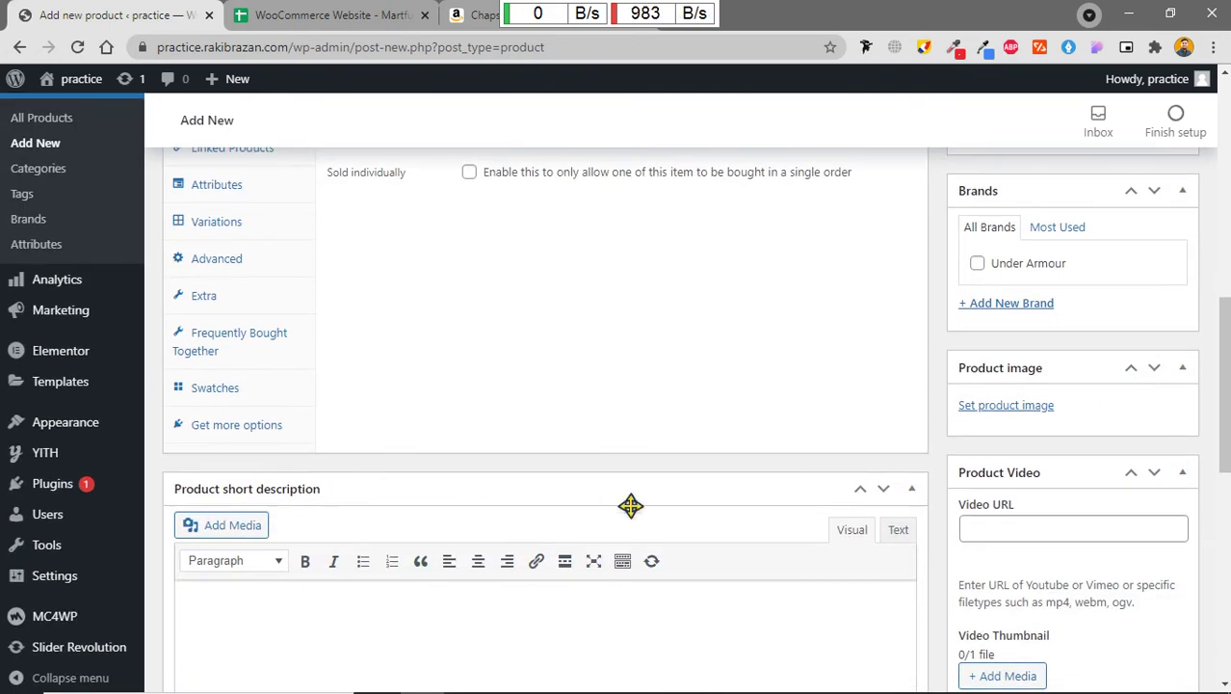
{"action": "scroll", "coordinate": [631, 506], "scroll_direction": "down", "scroll_amount": 3}
{"action": "scroll", "coordinate": [579, 482], "scroll_direction": "up", "scroll_amount": 4}
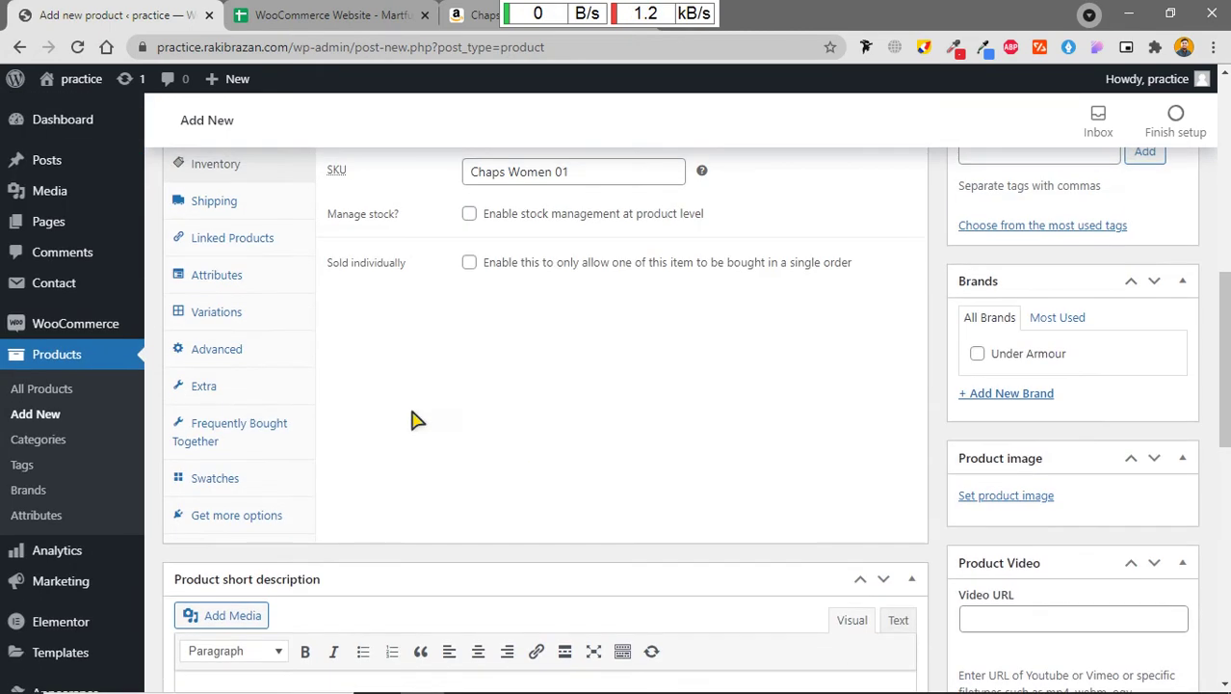
{"action": "left_click", "coordinate": [255, 314]}
{"action": "scroll", "coordinate": [607, 410], "scroll_direction": "up", "scroll_amount": 2}
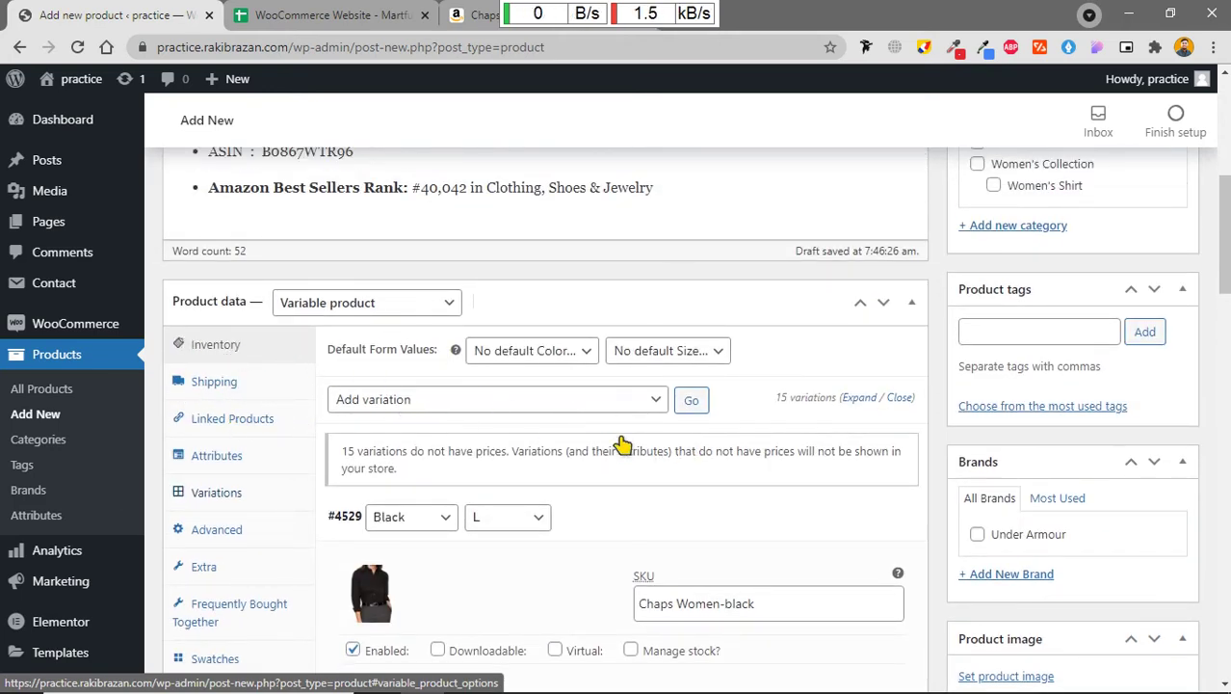
{"action": "scroll", "coordinate": [621, 445], "scroll_direction": "down", "scroll_amount": 4}
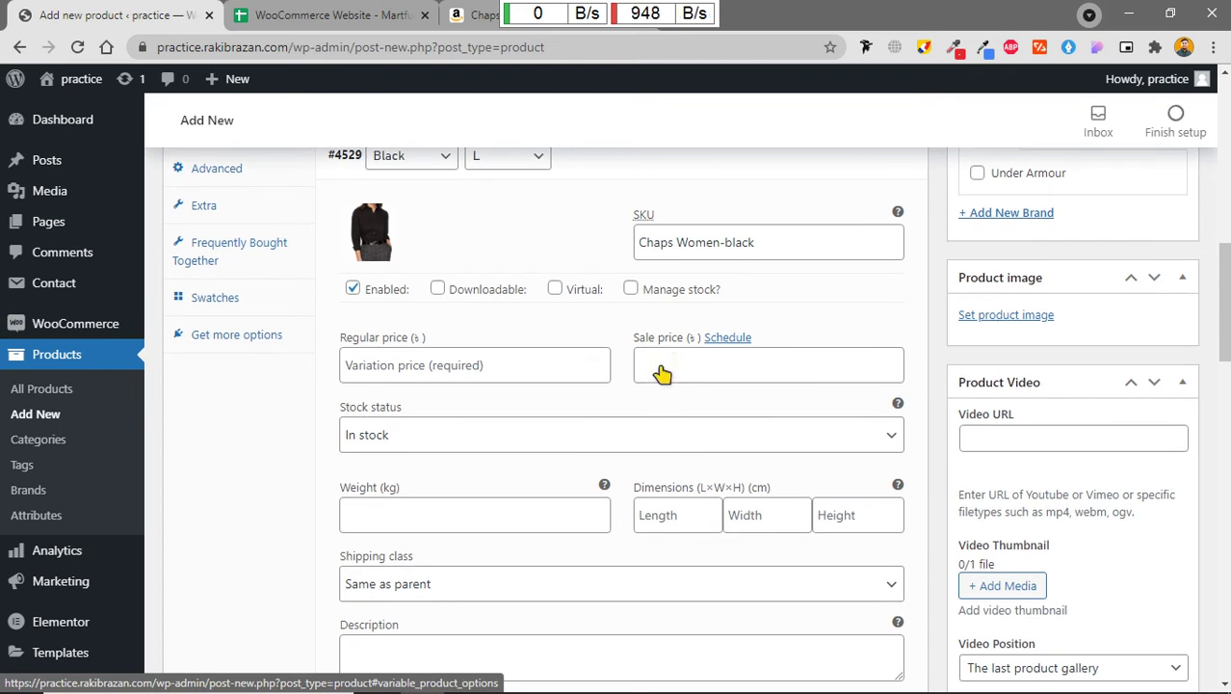
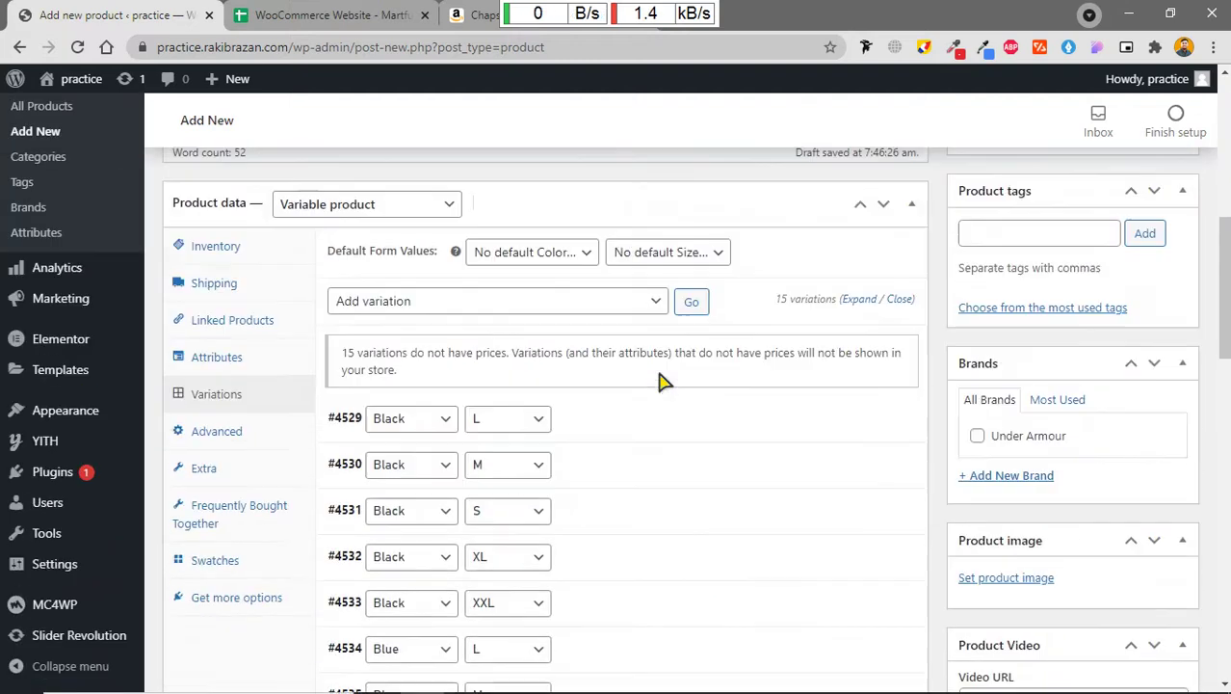
Step: Expand Black/L variation #4529 and clear the rejected 300 sale price
{"action": "scroll", "coordinate": [661, 381], "scroll_direction": "down", "scroll_amount": 1}
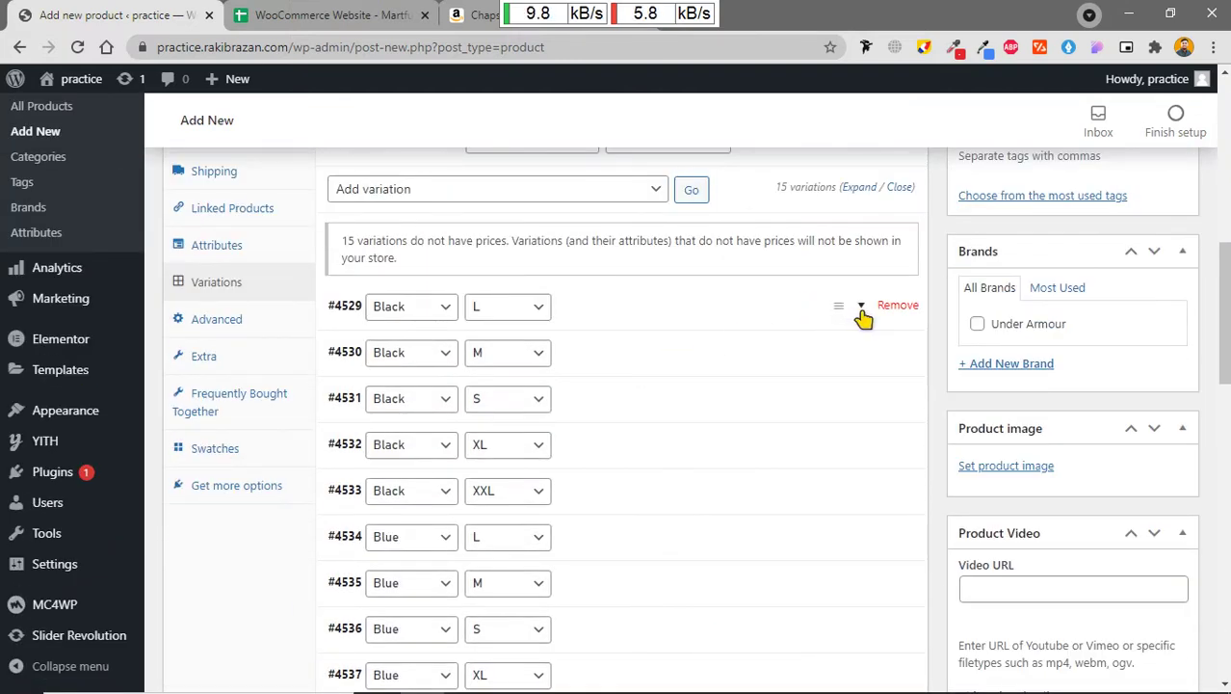
{"action": "left_click", "coordinate": [862, 309]}
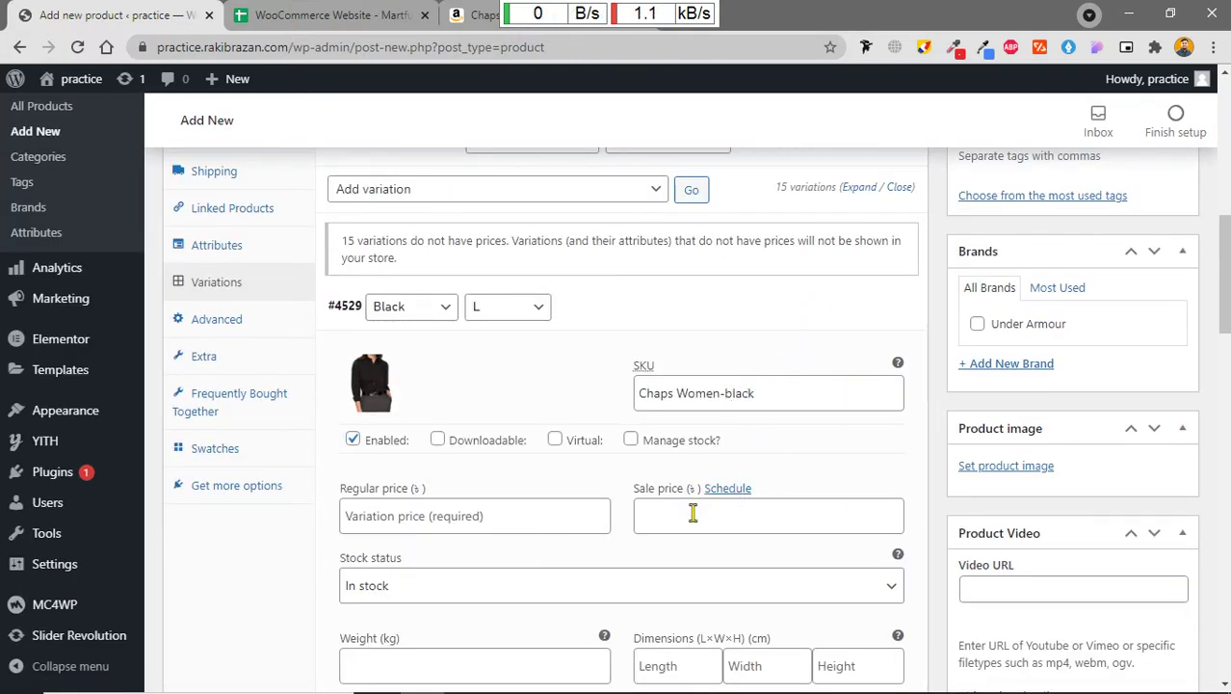
{"action": "left_click", "coordinate": [693, 514]}
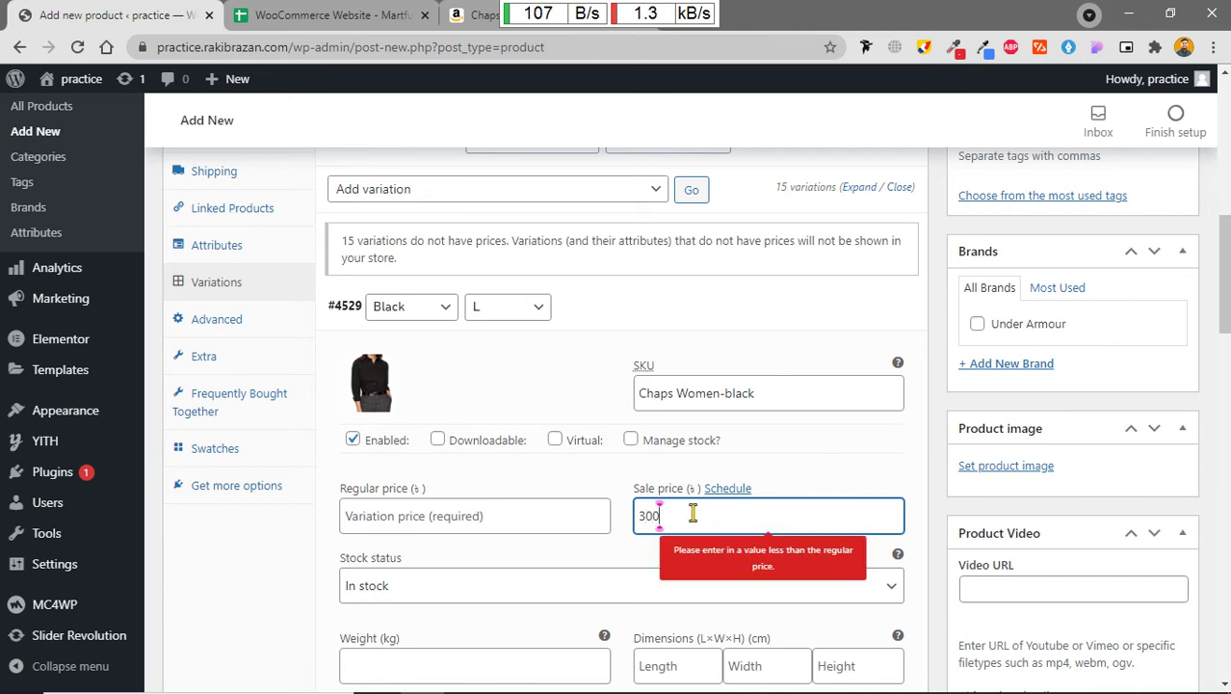
{"action": "left_click", "coordinate": [806, 477]}
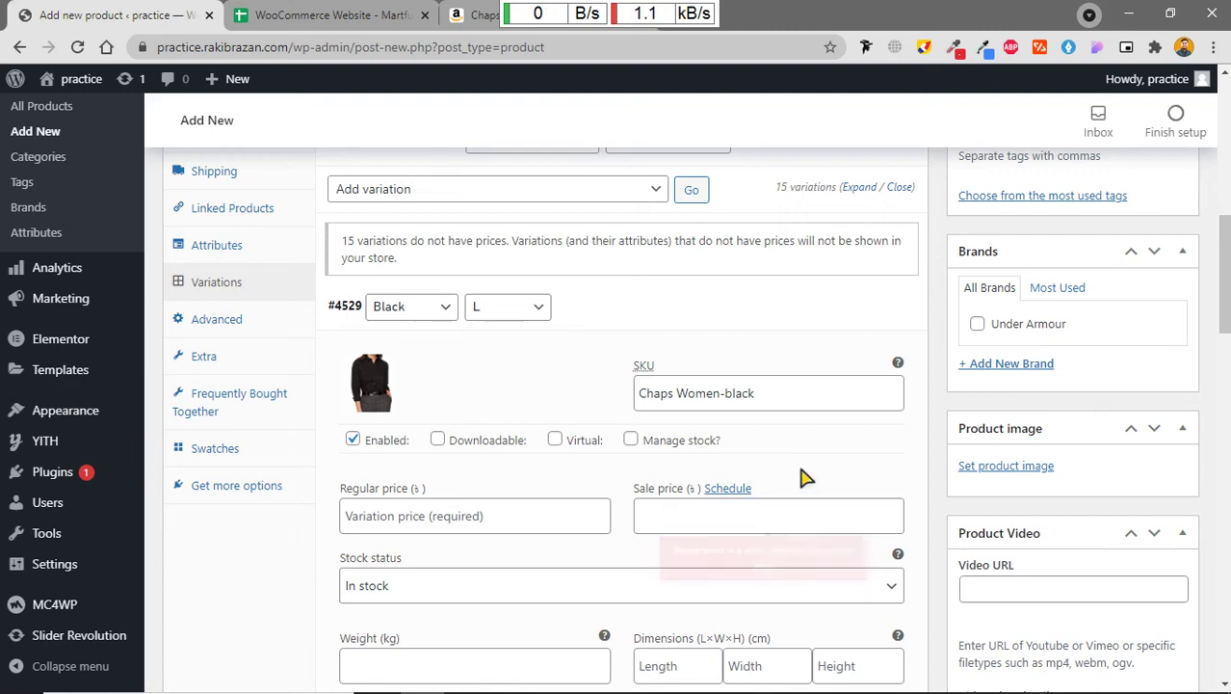
{"action": "scroll", "coordinate": [602, 482], "scroll_direction": "up", "scroll_amount": 2}
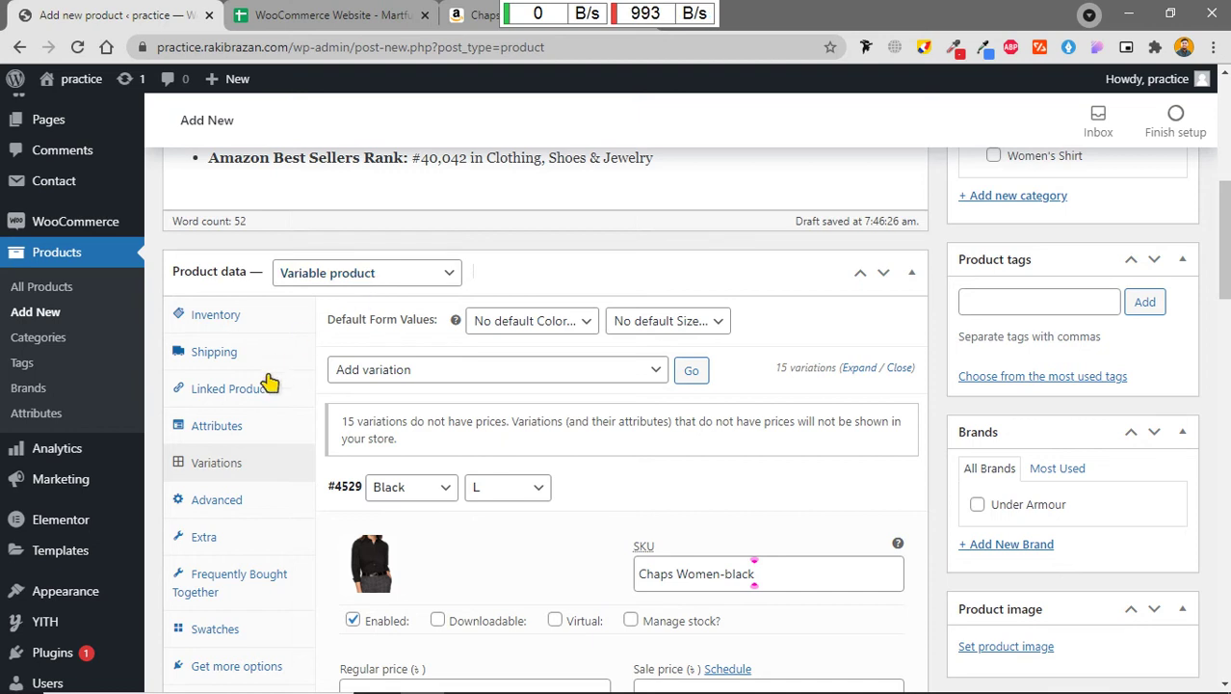
Step: Toggle product-level stock management on and back off, keeping the type Variable product
{"action": "left_click", "coordinate": [237, 318]}
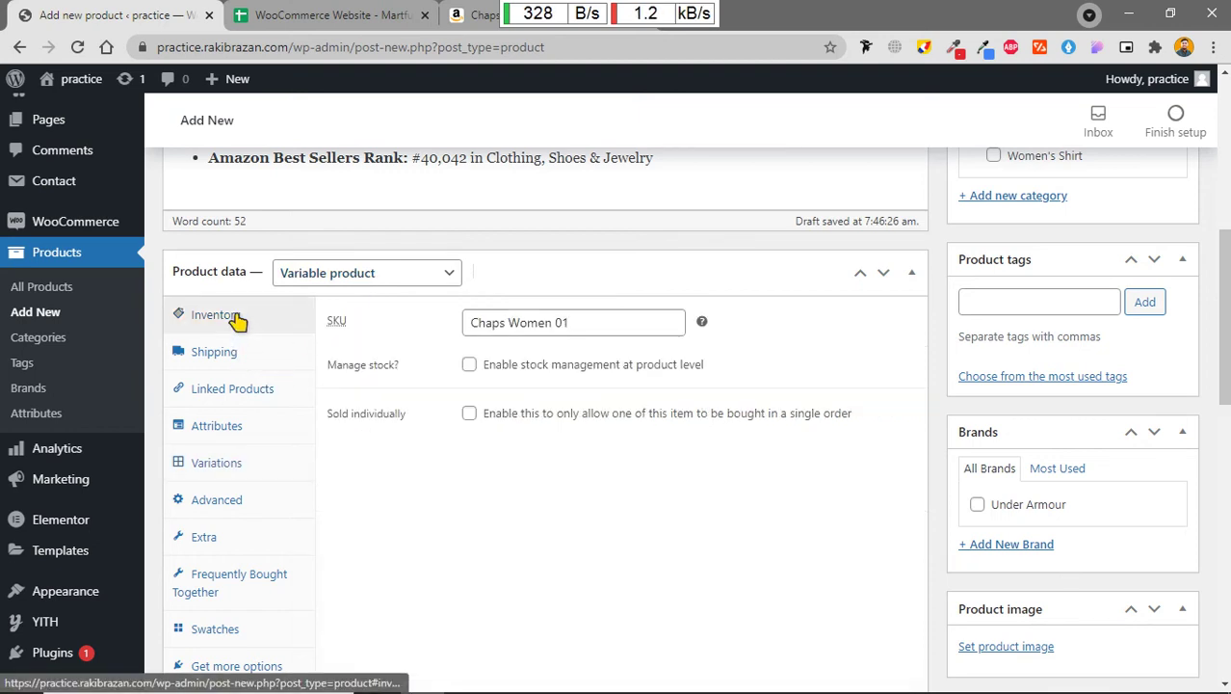
{"action": "left_click", "coordinate": [470, 366]}
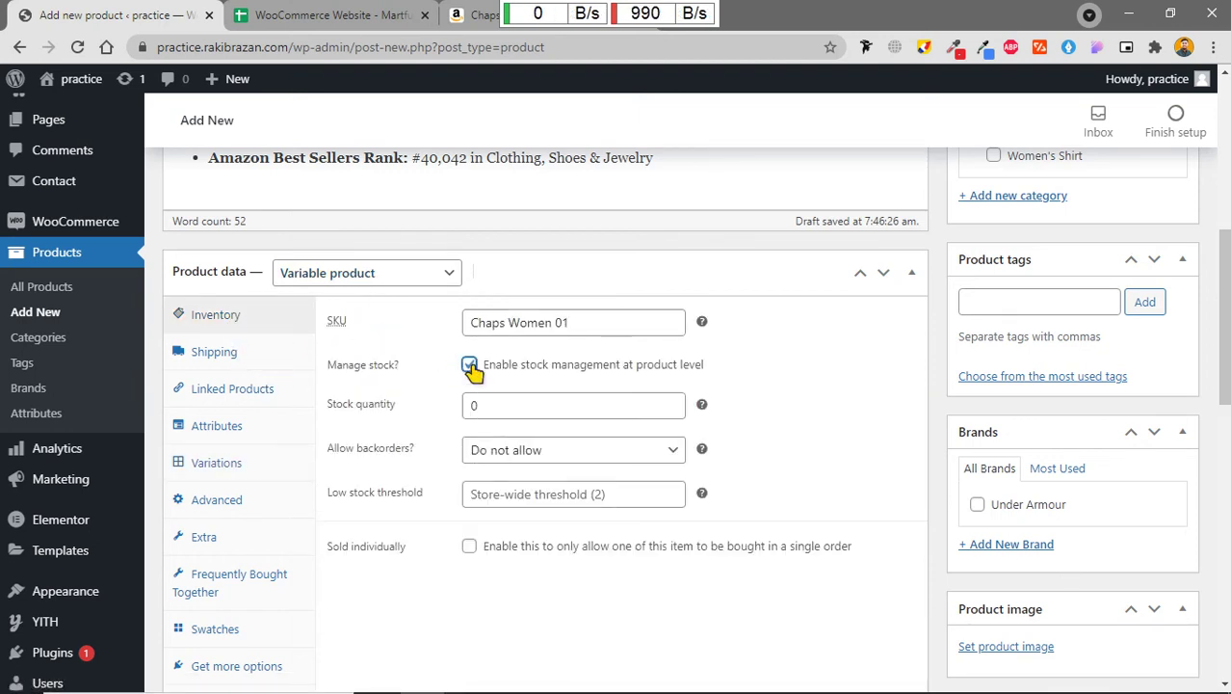
{"action": "left_click", "coordinate": [469, 366]}
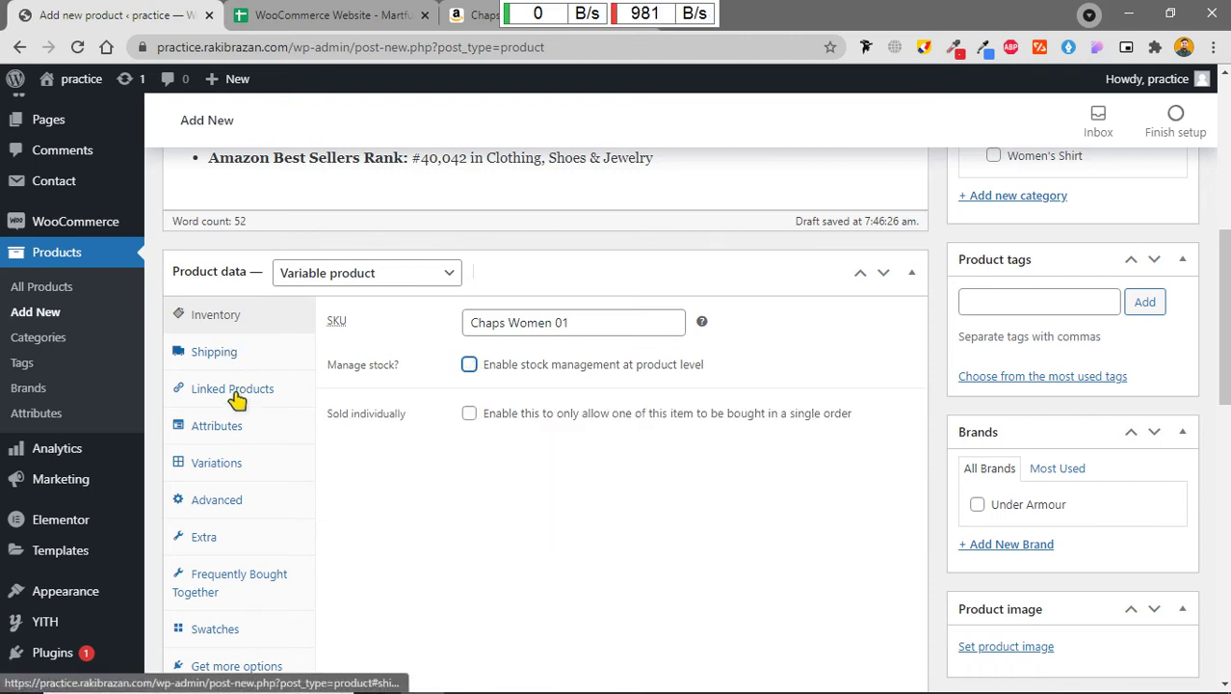
{"action": "left_click", "coordinate": [231, 466]}
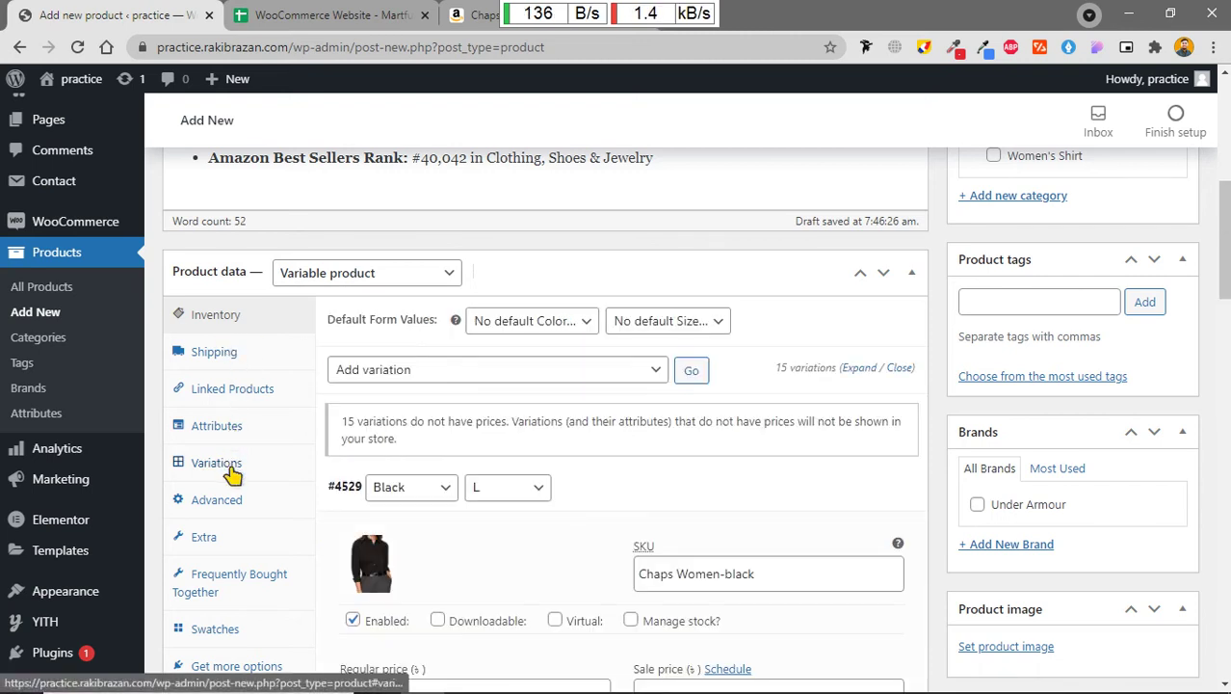
{"action": "left_click", "coordinate": [328, 273]}
{"action": "left_click", "coordinate": [438, 386]}
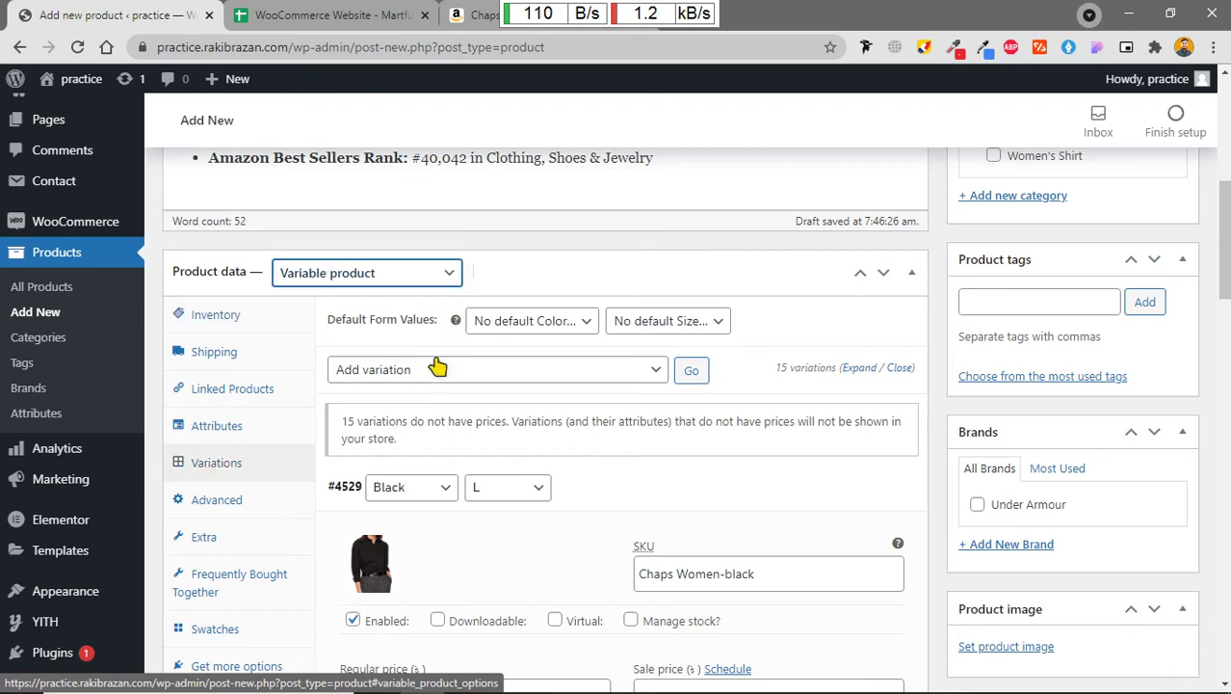
{"action": "scroll", "coordinate": [578, 412], "scroll_direction": "down", "scroll_amount": 3}
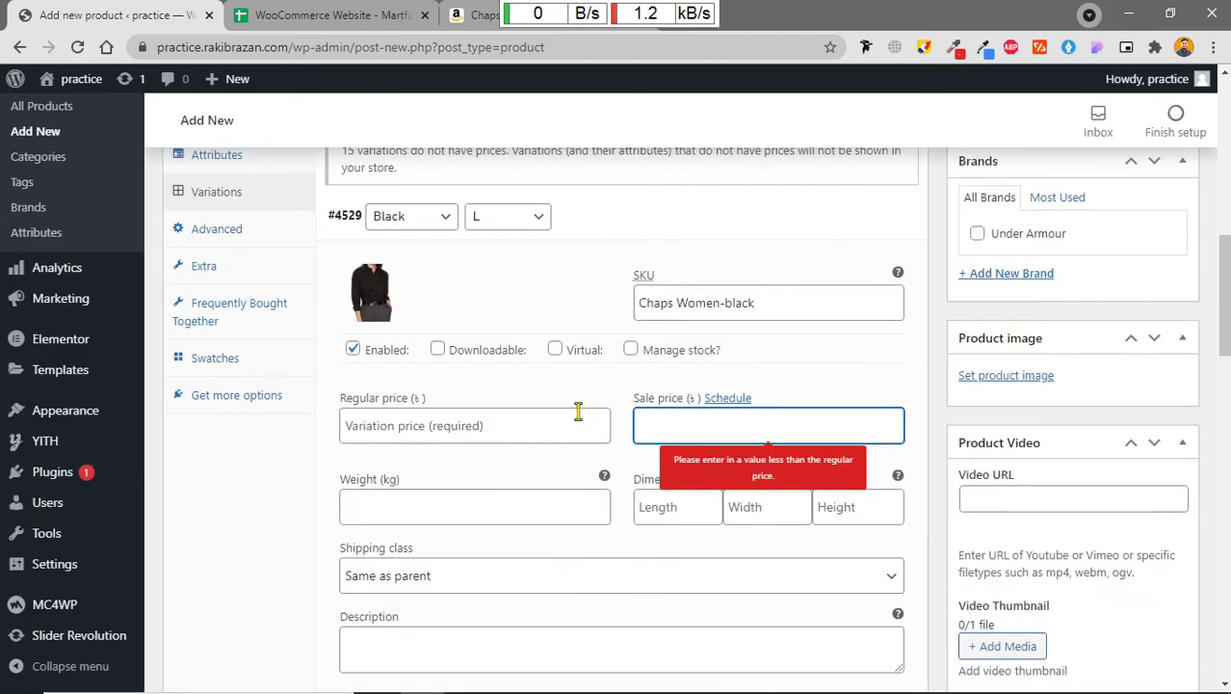
Step: Enter regular price 500 and sale price 450 for variation #4529
{"action": "left_click", "coordinate": [461, 427]}
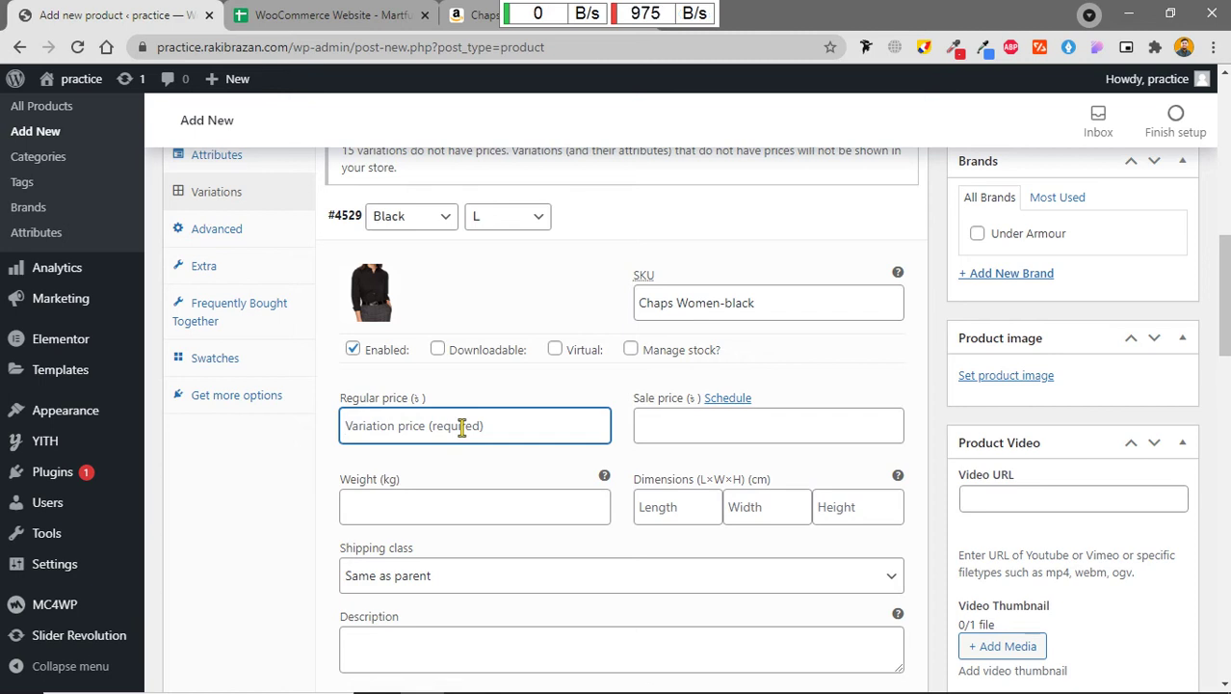
{"action": "type", "text": "500"}
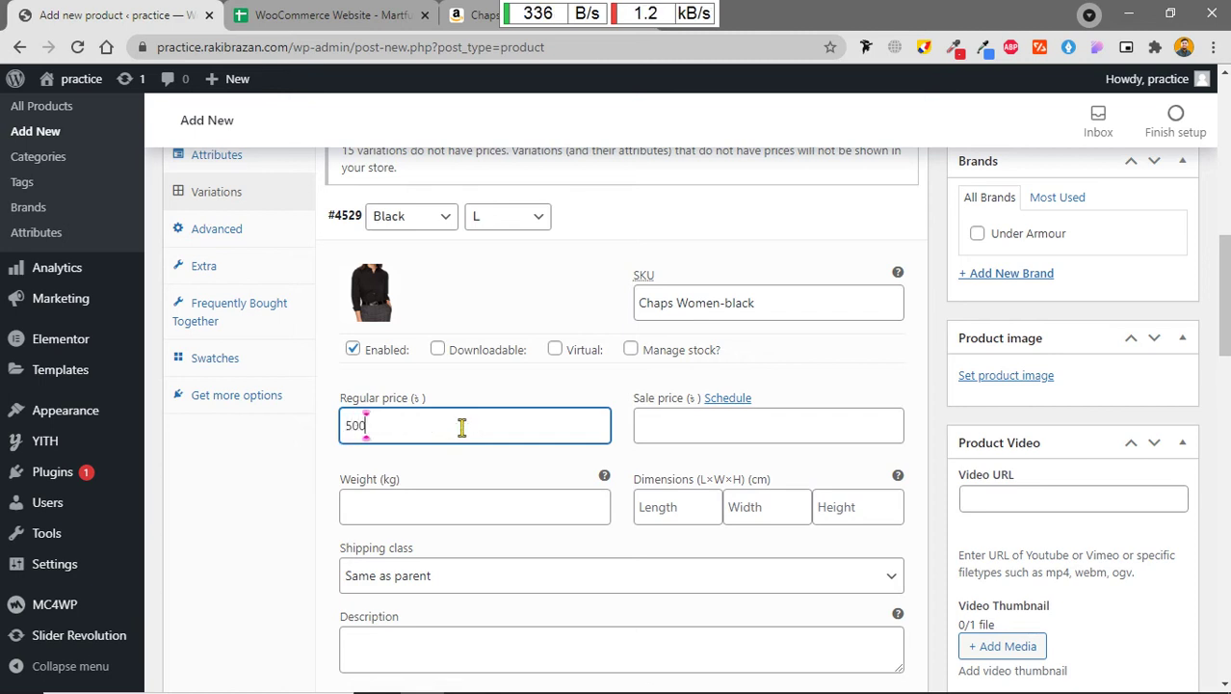
{"action": "left_click", "coordinate": [675, 430]}
{"action": "type", "text": "500"}
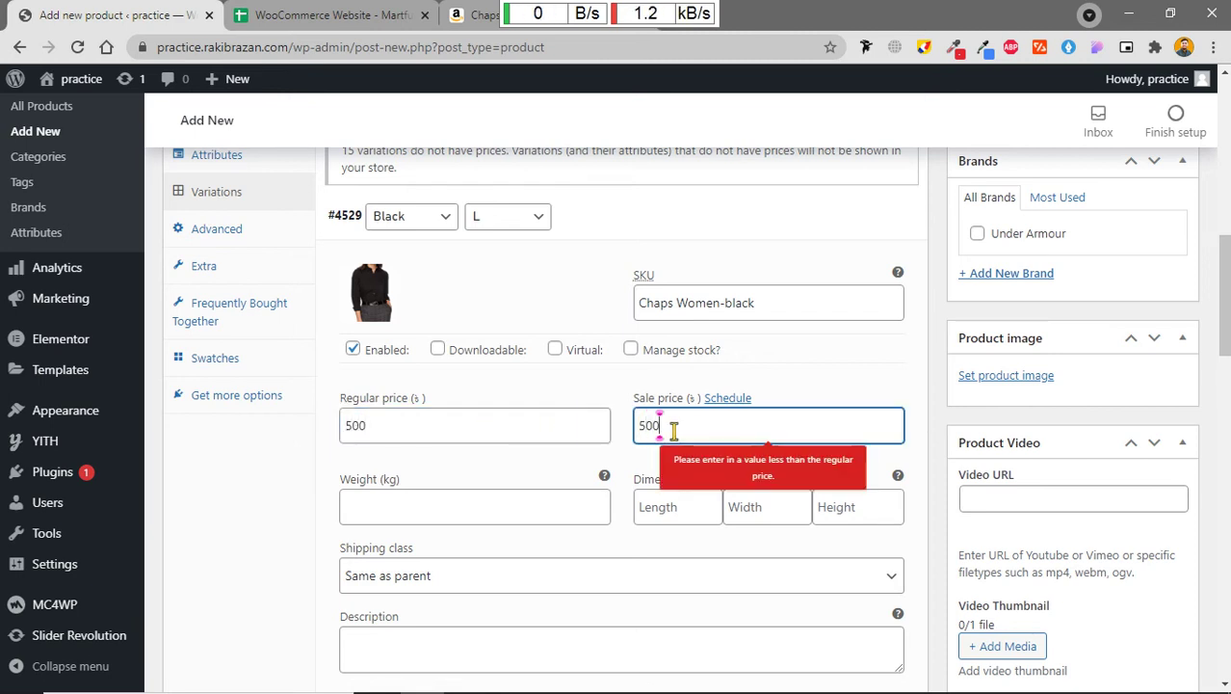
{"action": "key", "text": "BackSpace"}
{"action": "key", "text": "BackSpace"}
{"action": "key", "text": "BackSpace"}
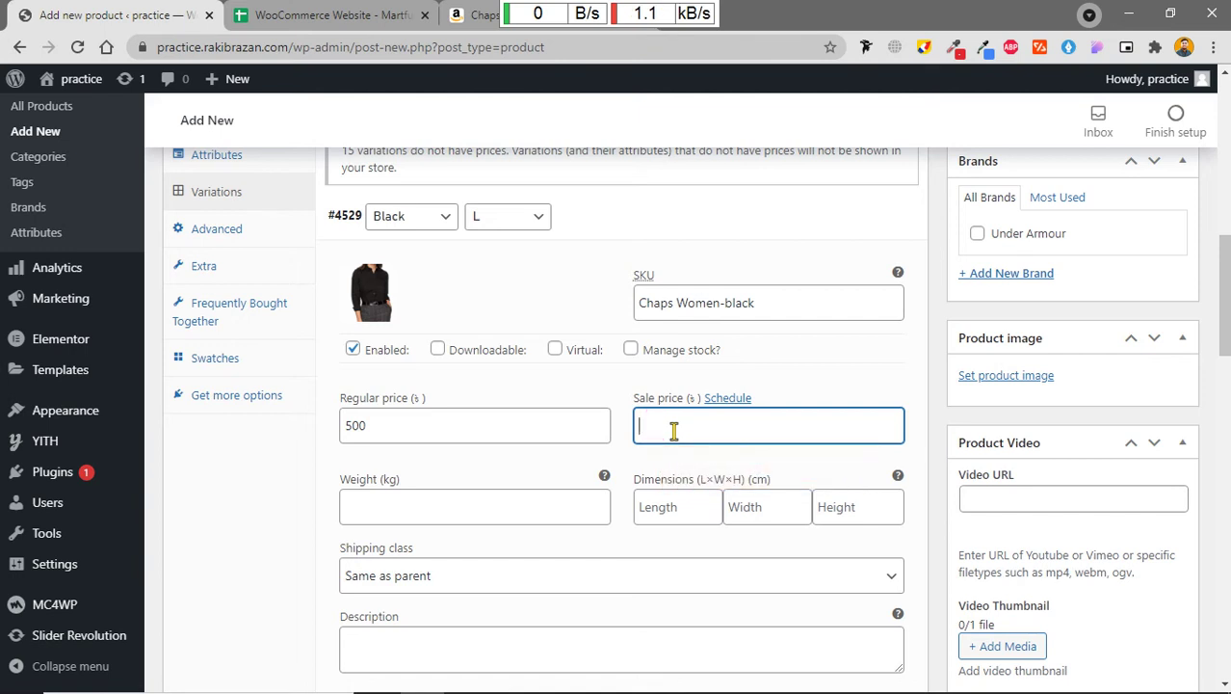
{"action": "type", "text": "450"}
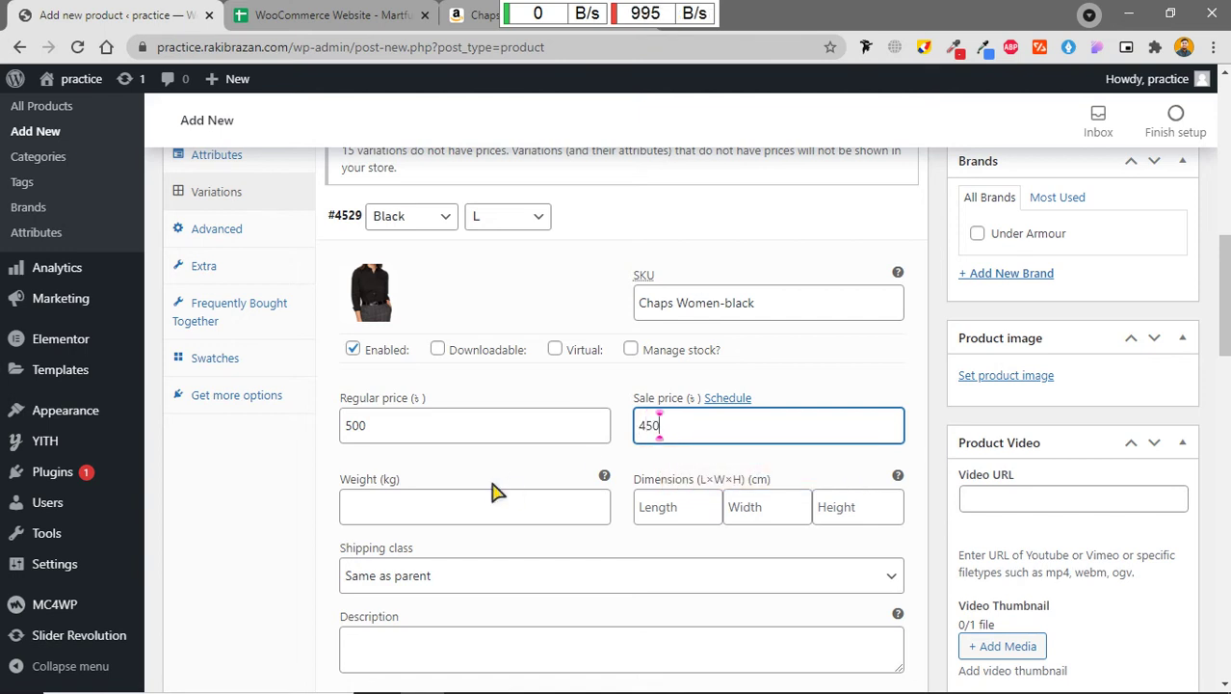
{"action": "left_click", "coordinate": [492, 475]}
{"action": "scroll", "coordinate": [520, 459], "scroll_direction": "down", "scroll_amount": 1}
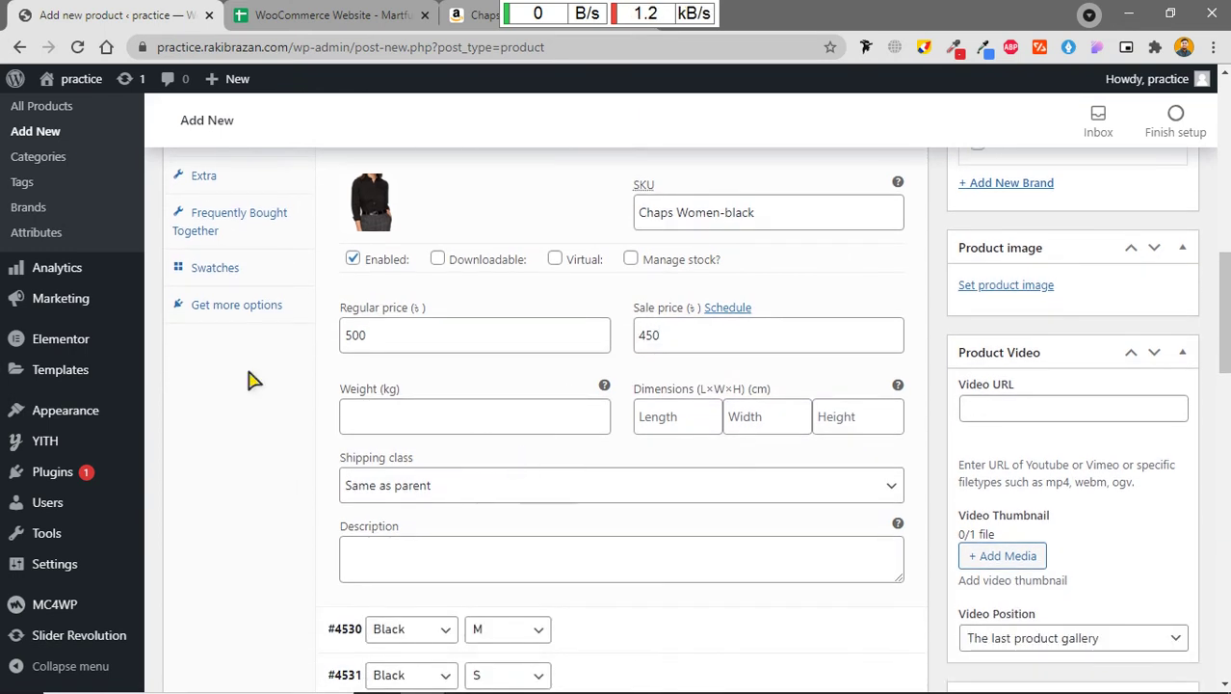
{"action": "scroll", "coordinate": [452, 422], "scroll_direction": "down", "scroll_amount": 2}
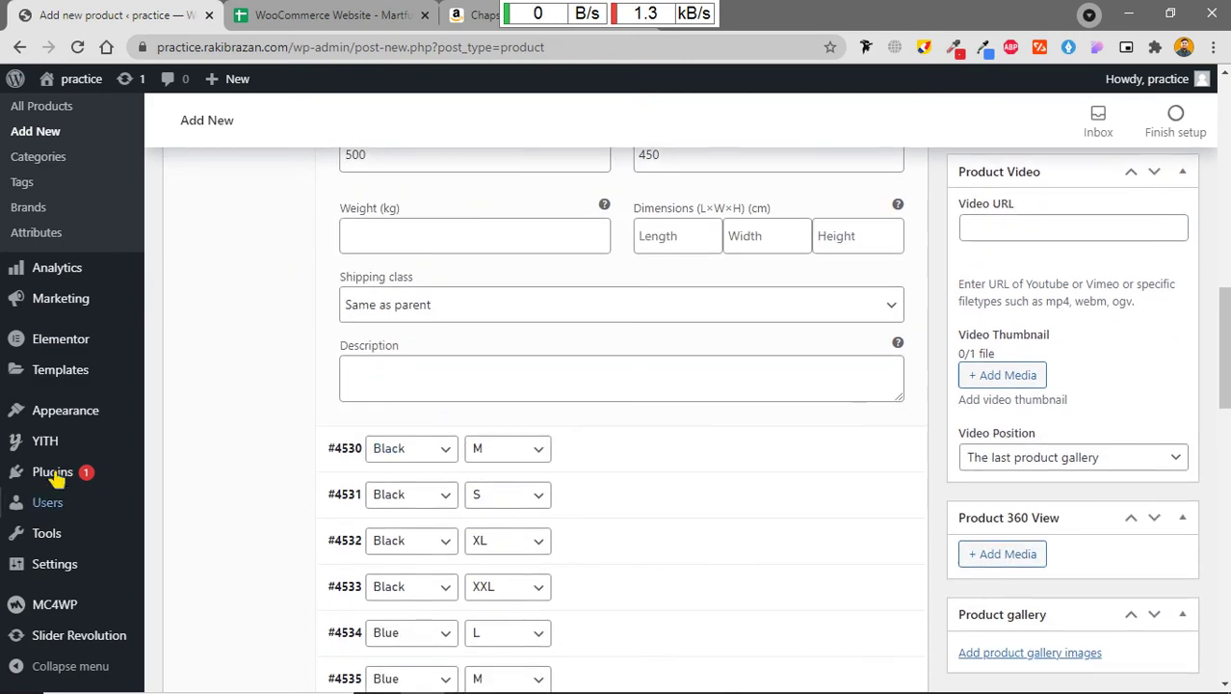
{"action": "scroll", "coordinate": [554, 466], "scroll_direction": "down", "scroll_amount": 1}
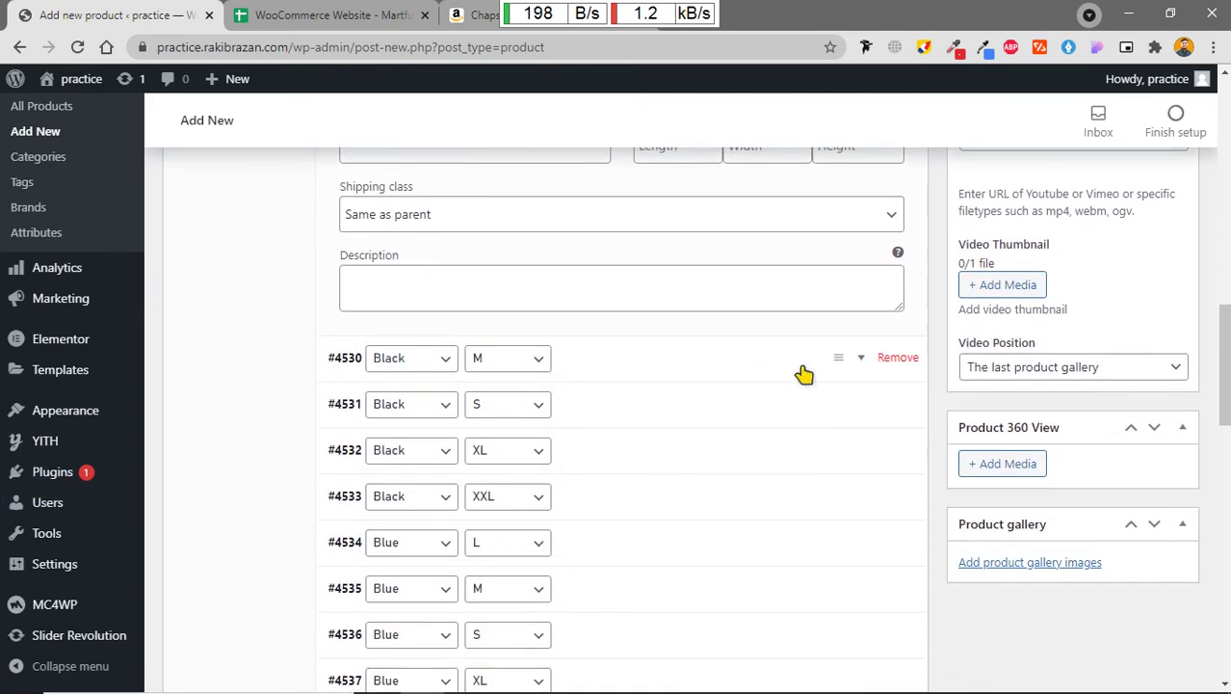
Step: Expand Black/M variation #4530 and set the black shirt photo as its image
{"action": "left_click", "coordinate": [864, 359]}
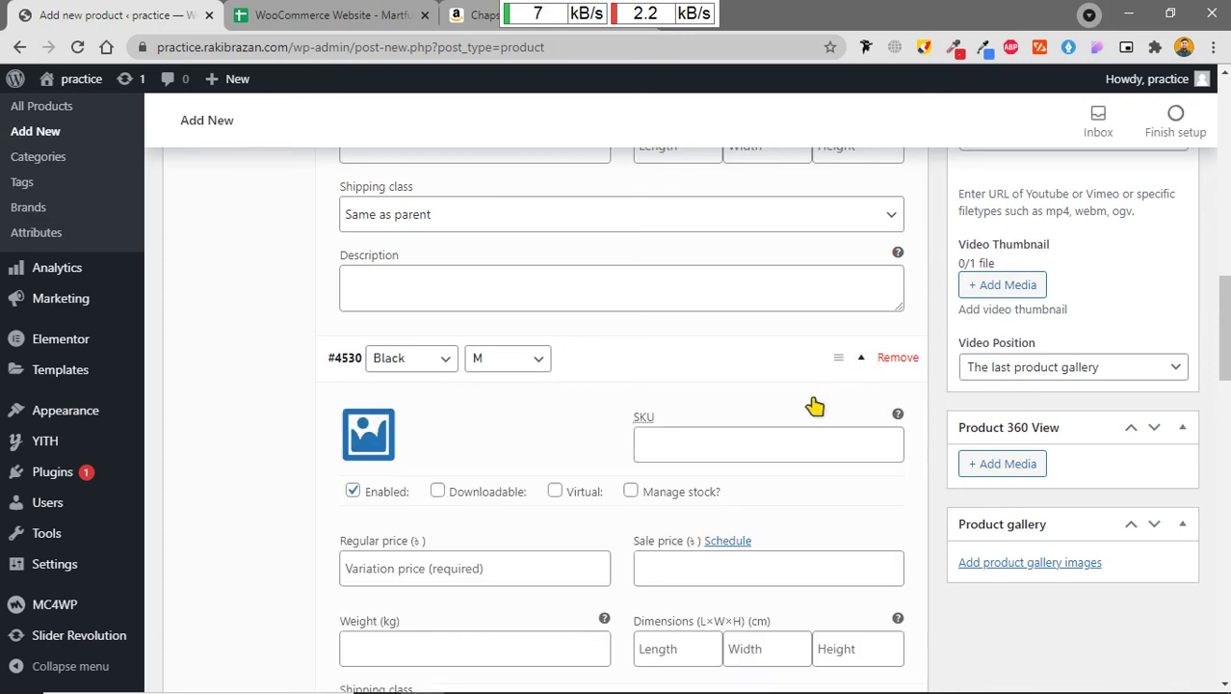
{"action": "left_click", "coordinate": [400, 14]}
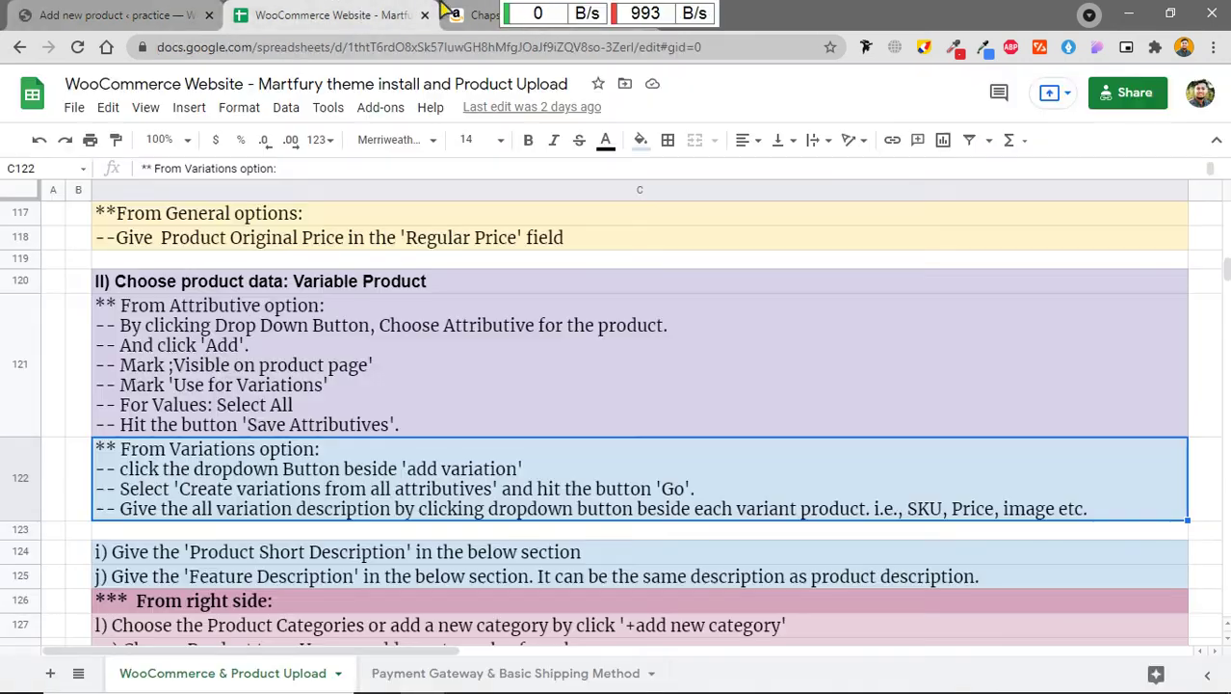
{"action": "left_click", "coordinate": [467, 15]}
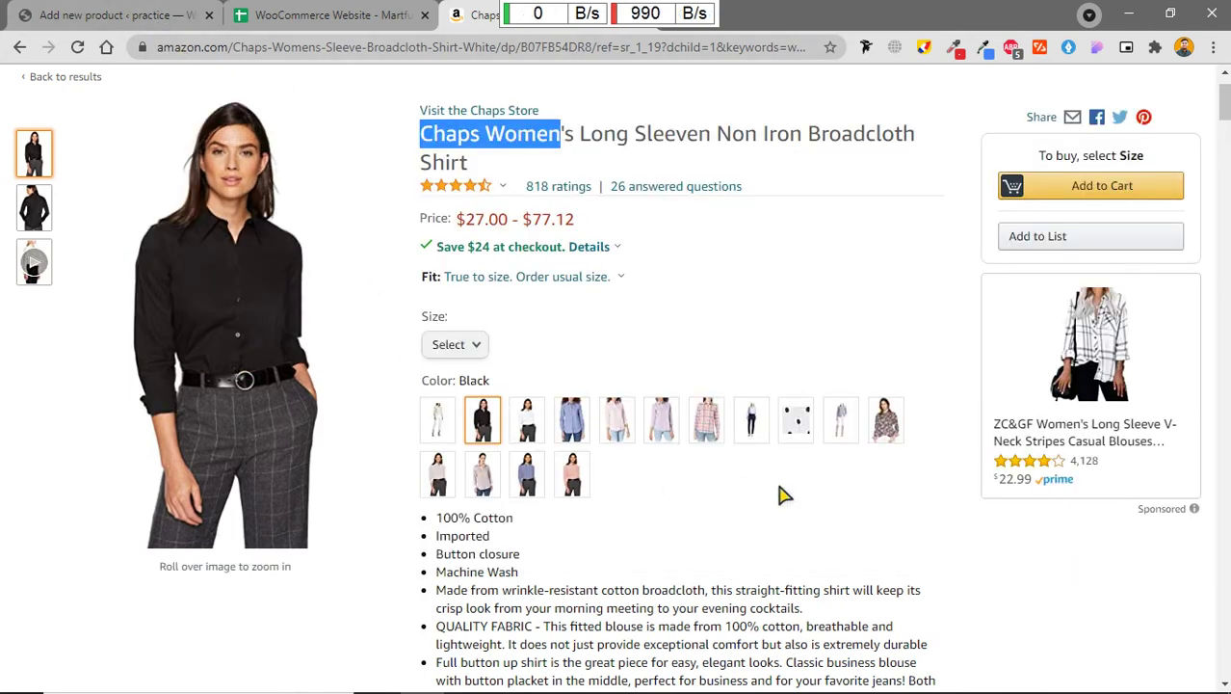
{"action": "left_click", "coordinate": [192, 12]}
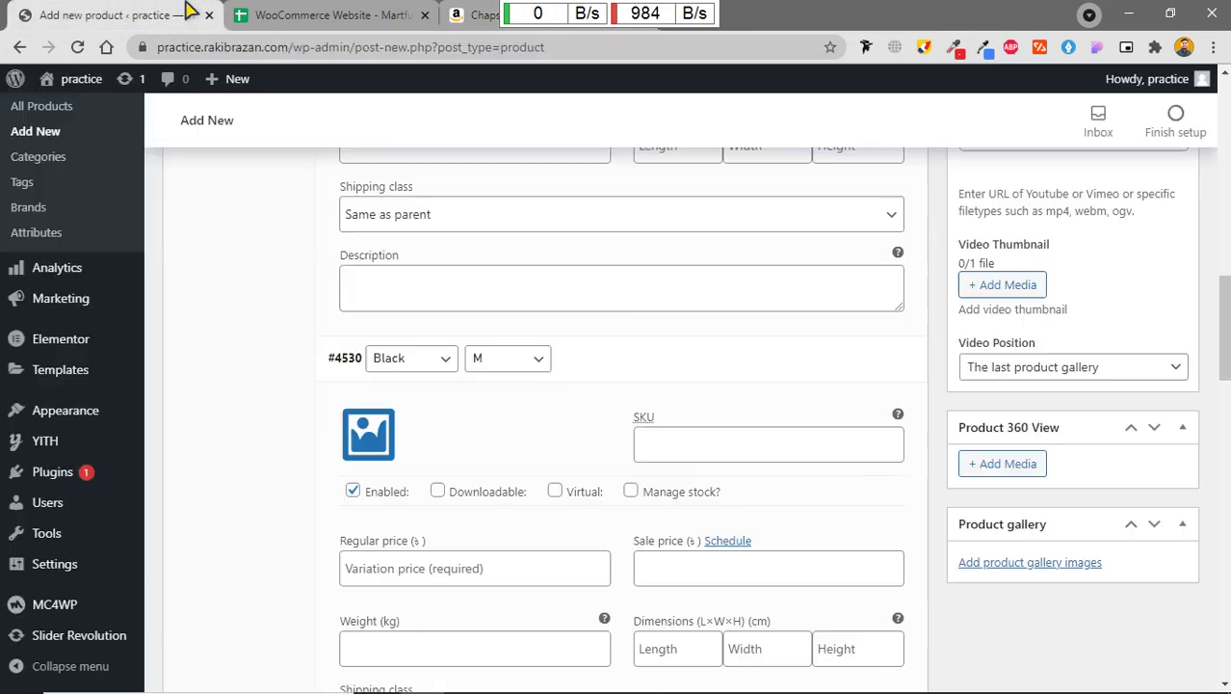
{"action": "left_click", "coordinate": [375, 443]}
{"action": "left_click", "coordinate": [124, 342]}
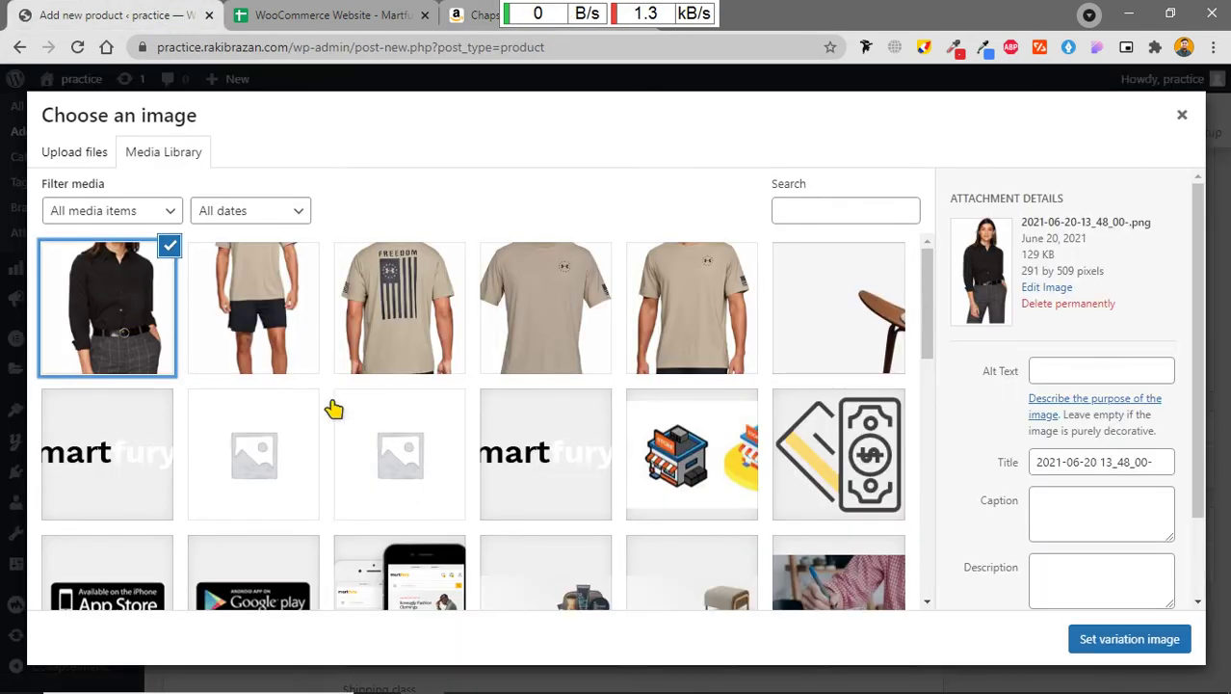
{"action": "left_click", "coordinate": [1094, 638]}
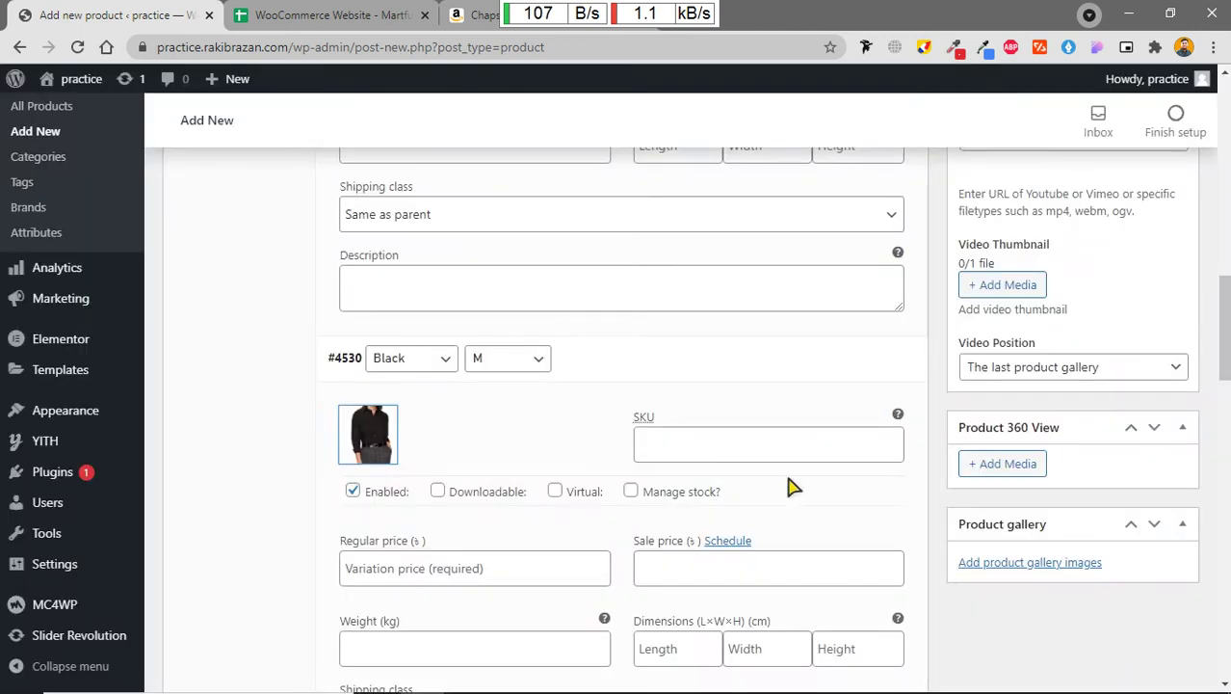
{"action": "scroll", "coordinate": [748, 493], "scroll_direction": "down", "scroll_amount": 1}
Step: Give variation #4530 SKU 'Chaps Women-Black M' and regular price 500
{"action": "left_click", "coordinate": [712, 358]}
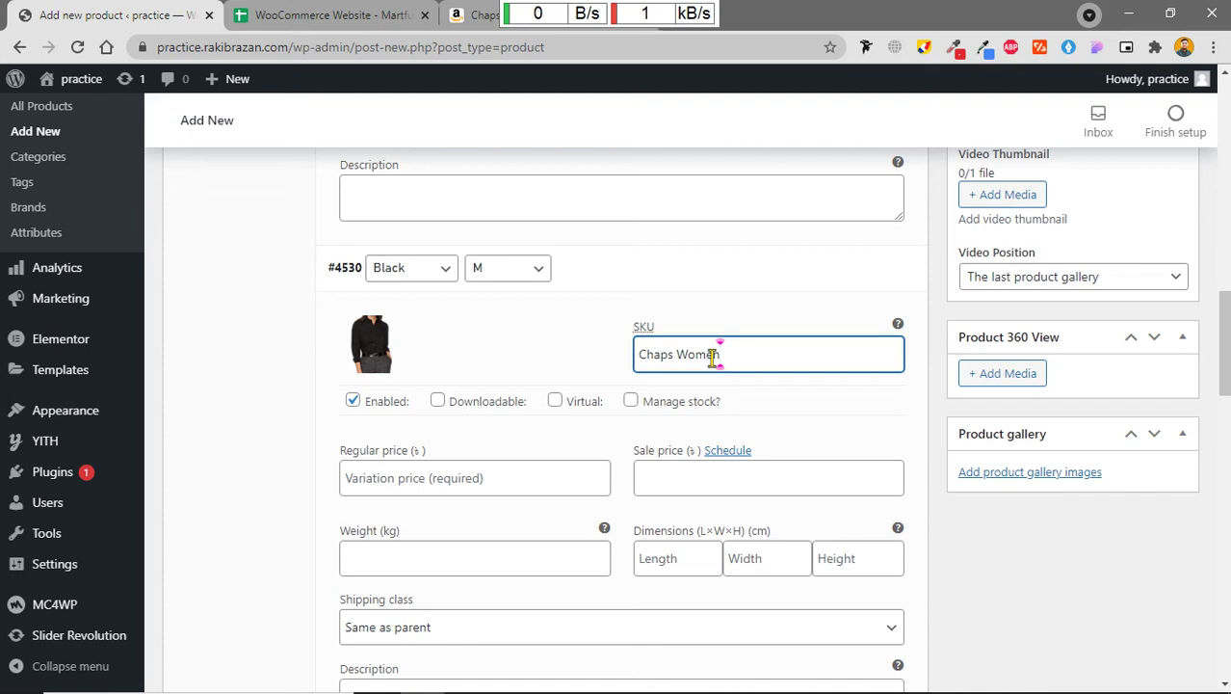
{"action": "type", "text": "Chaps Women-B"}
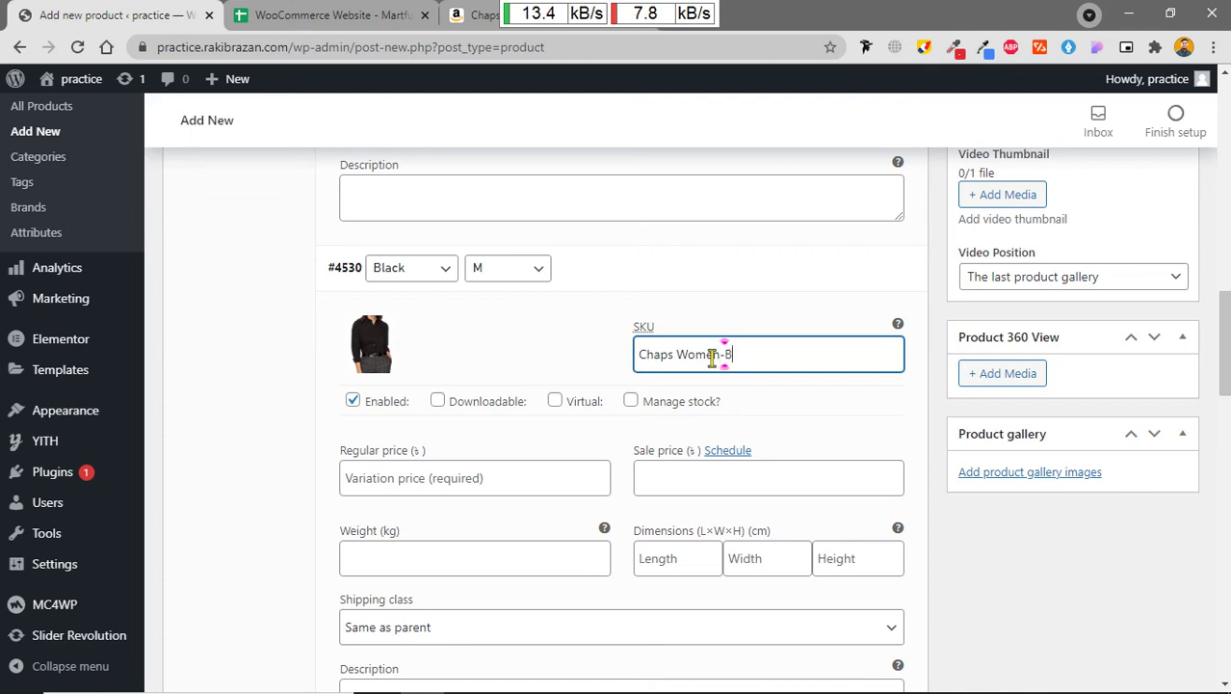
{"action": "type", "text": "lack M"}
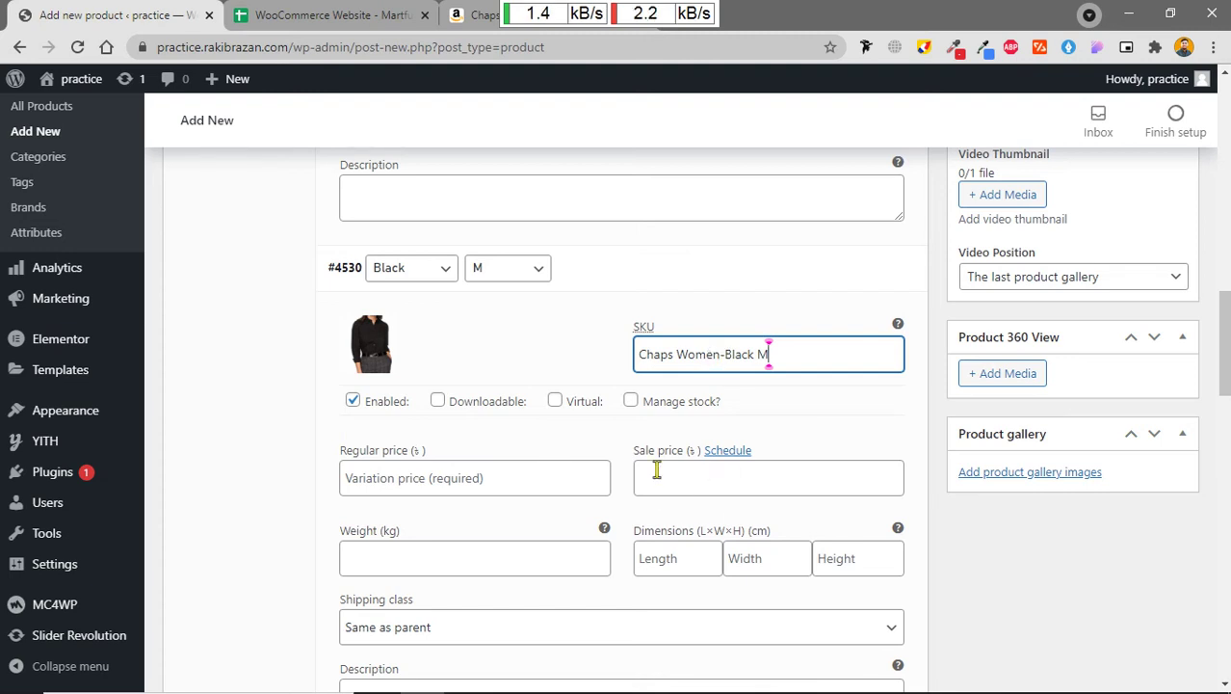
{"action": "scroll", "coordinate": [636, 424], "scroll_direction": "down", "scroll_amount": 1}
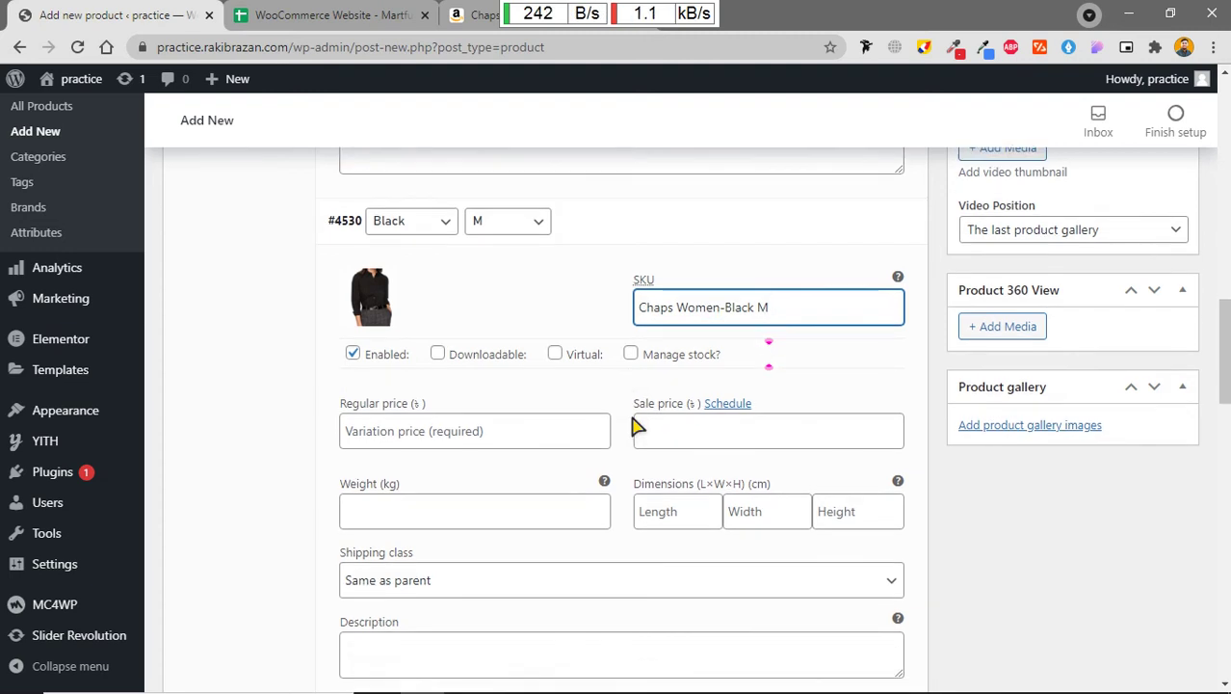
{"action": "left_click", "coordinate": [535, 385]}
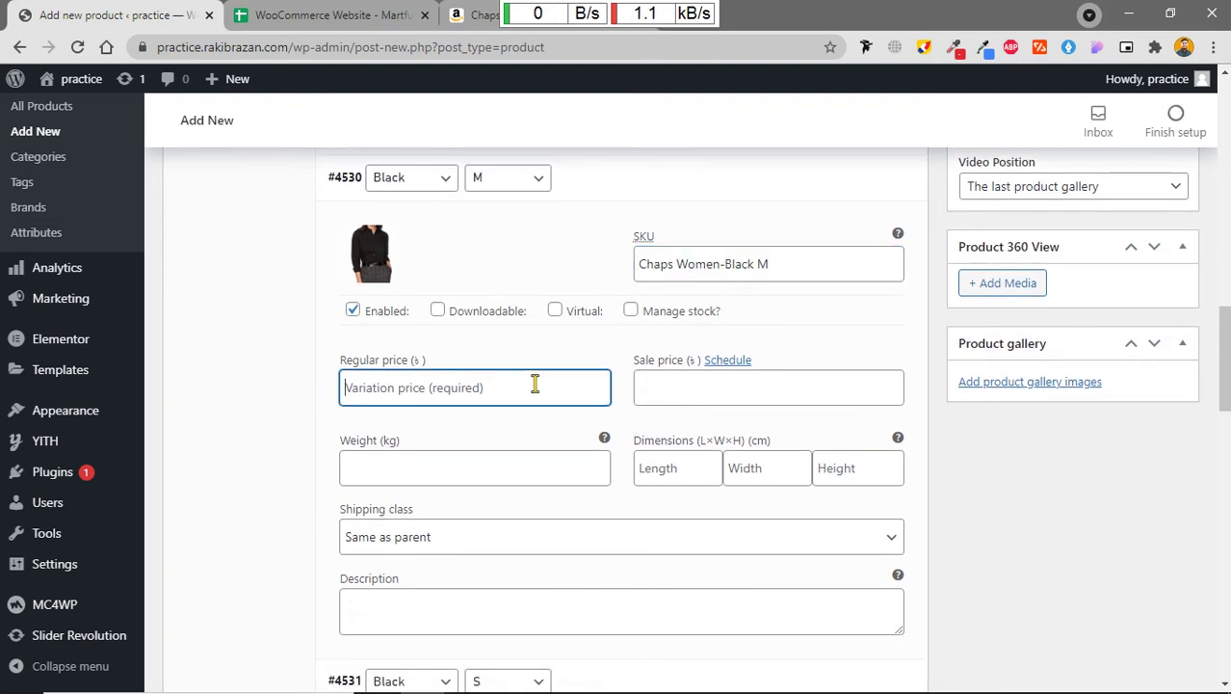
{"action": "type", "text": "500"}
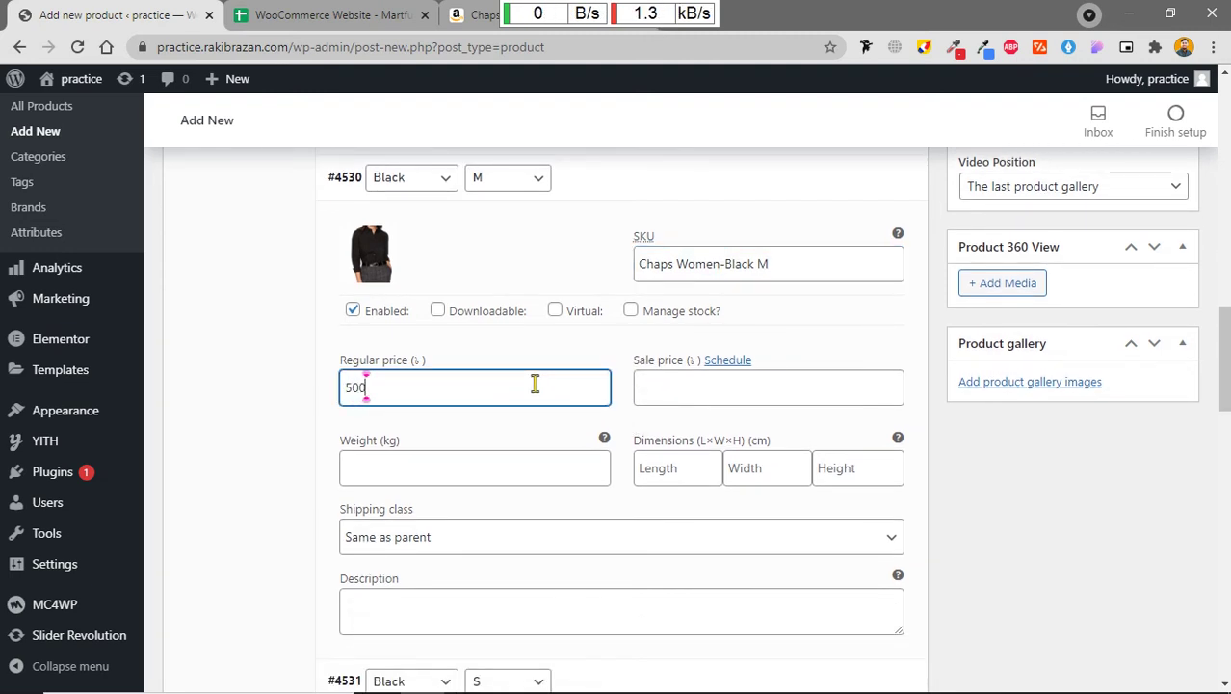
{"action": "scroll", "coordinate": [535, 385], "scroll_direction": "down", "scroll_amount": 7}
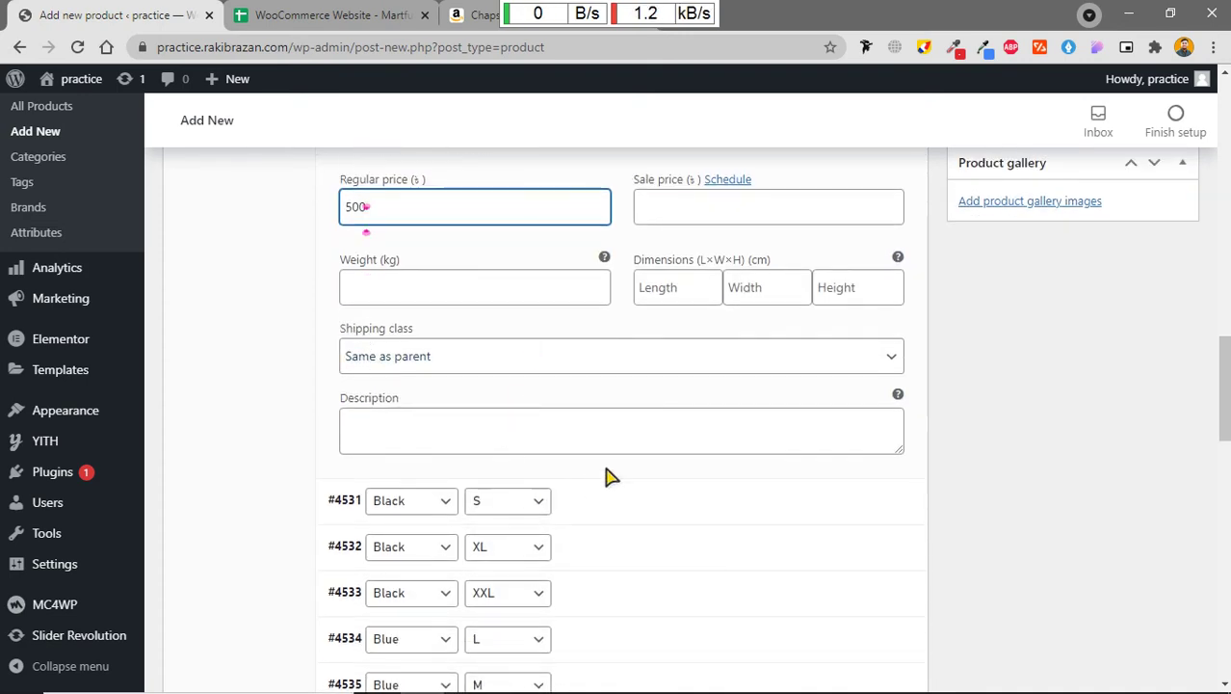
{"action": "scroll", "coordinate": [597, 465], "scroll_direction": "up", "scroll_amount": 1}
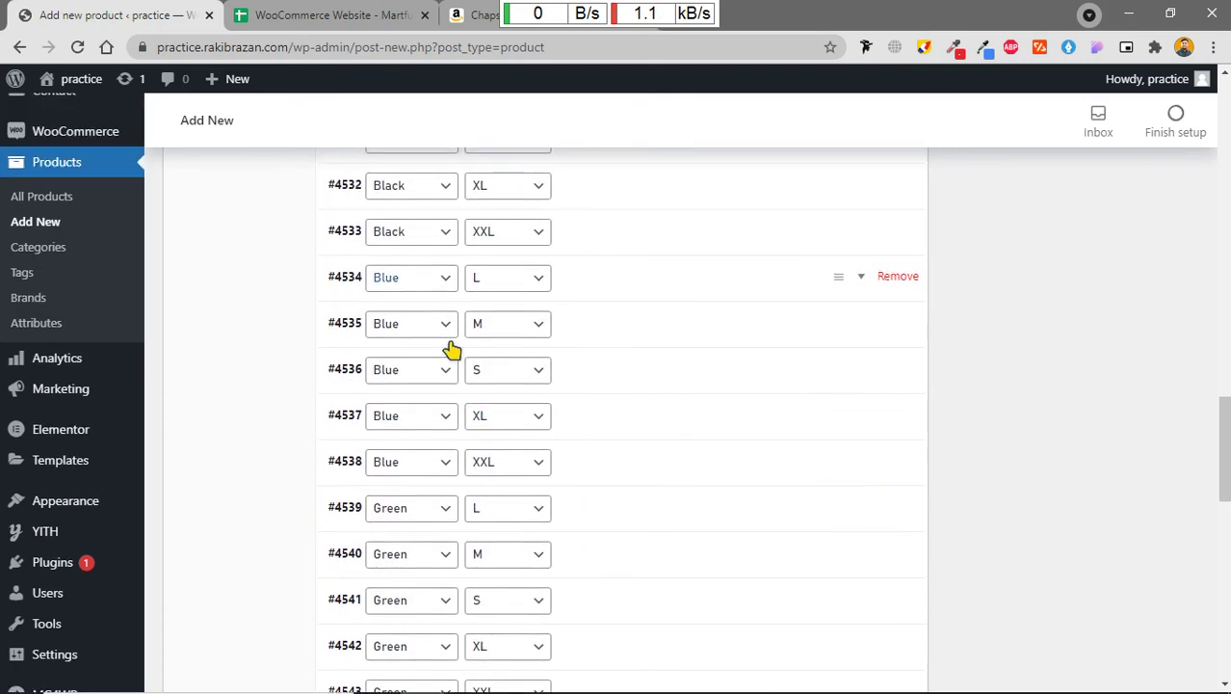
Step: Set Blue/L variation #4534's SKU to 'Chaps Women Blue L' and regular price to 250
{"action": "left_click", "coordinate": [862, 280]}
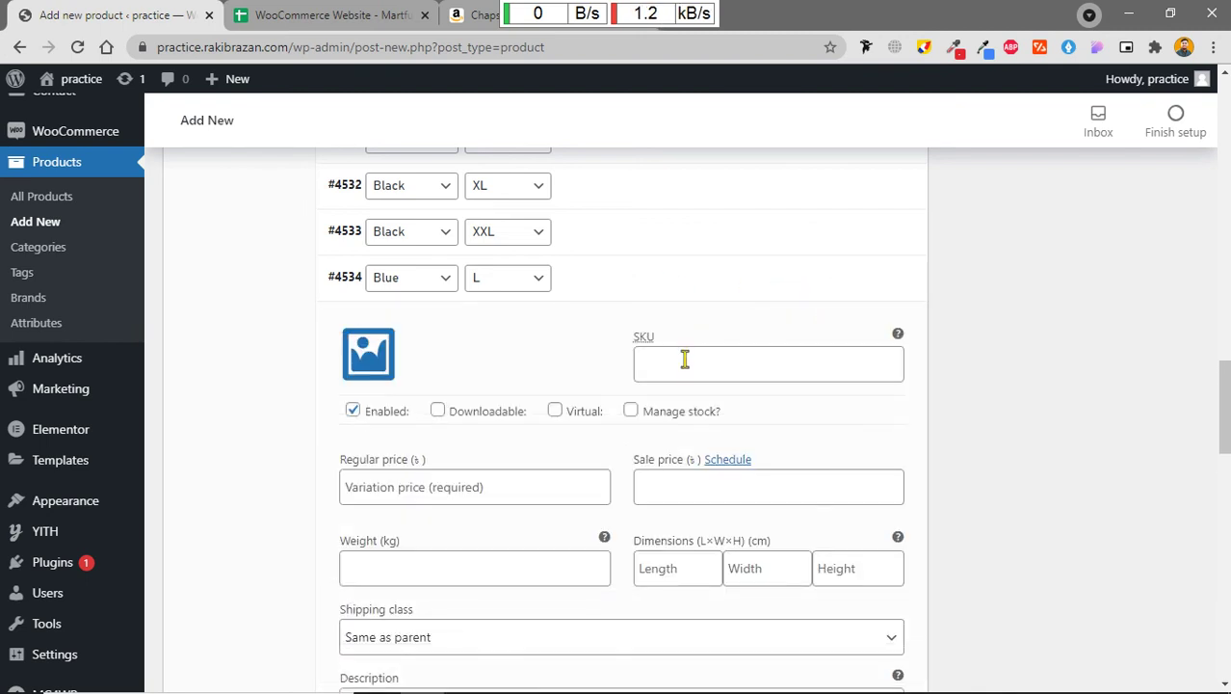
{"action": "left_click", "coordinate": [684, 360]}
{"action": "type", "text": "Chaps Women"}
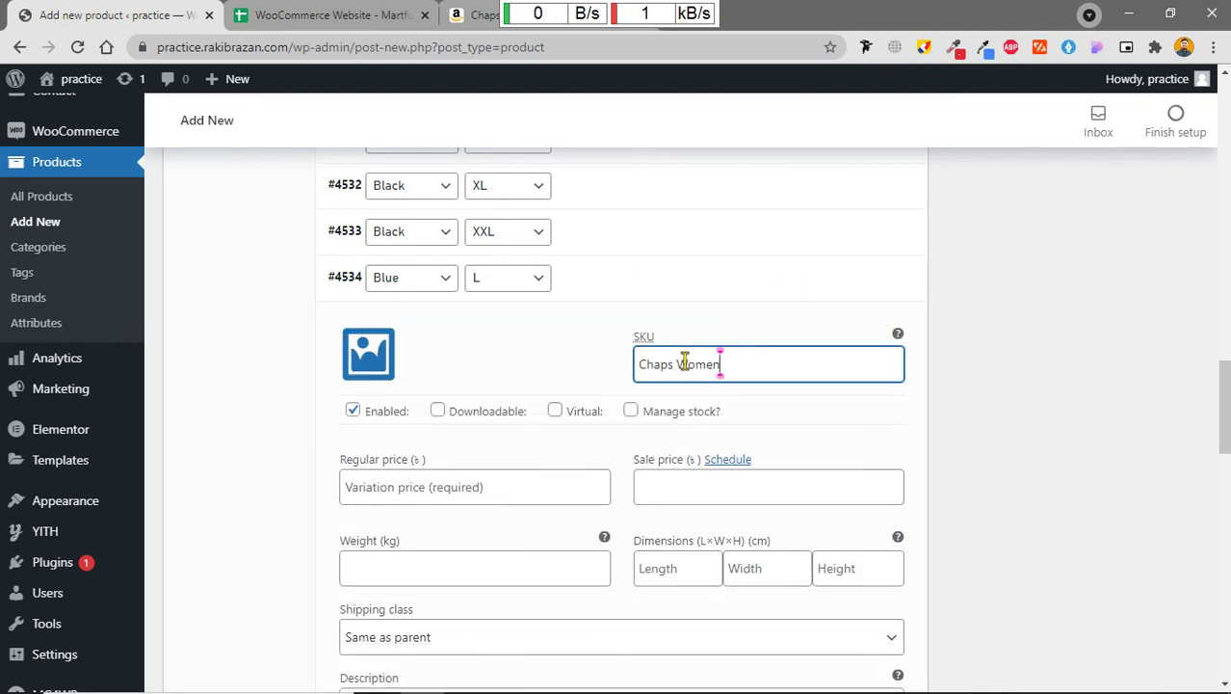
{"action": "type", "text": "Blue L"}
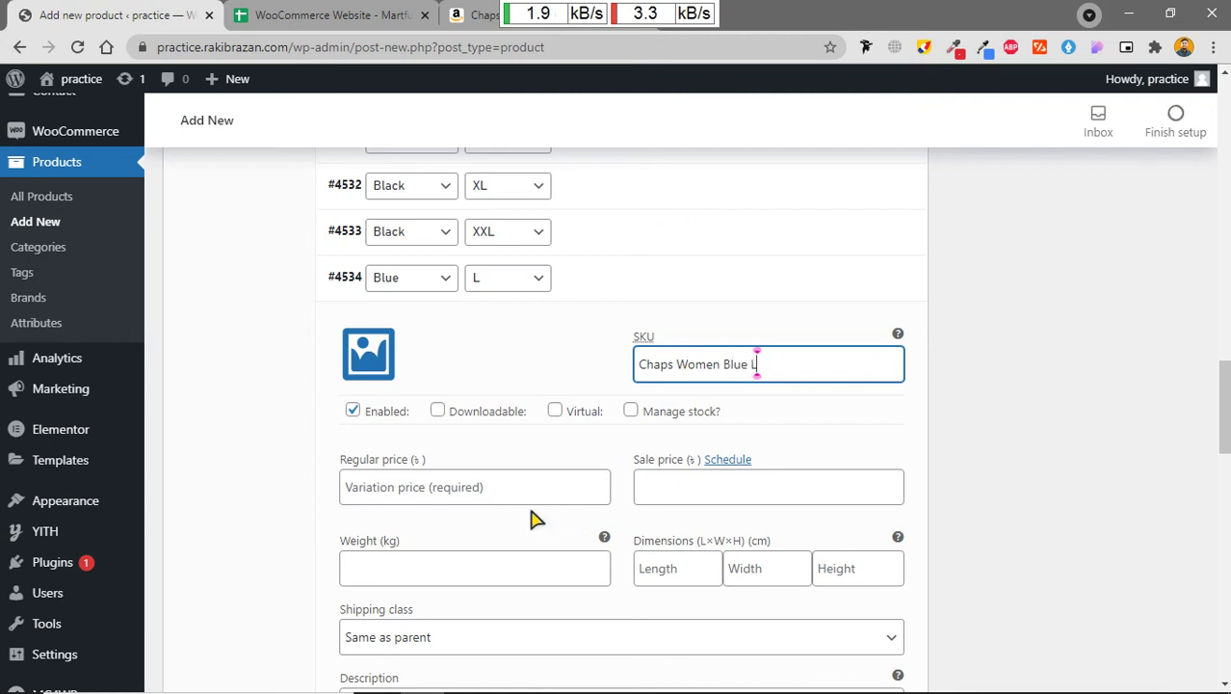
{"action": "left_click", "coordinate": [508, 488]}
{"action": "type", "text": "250"}
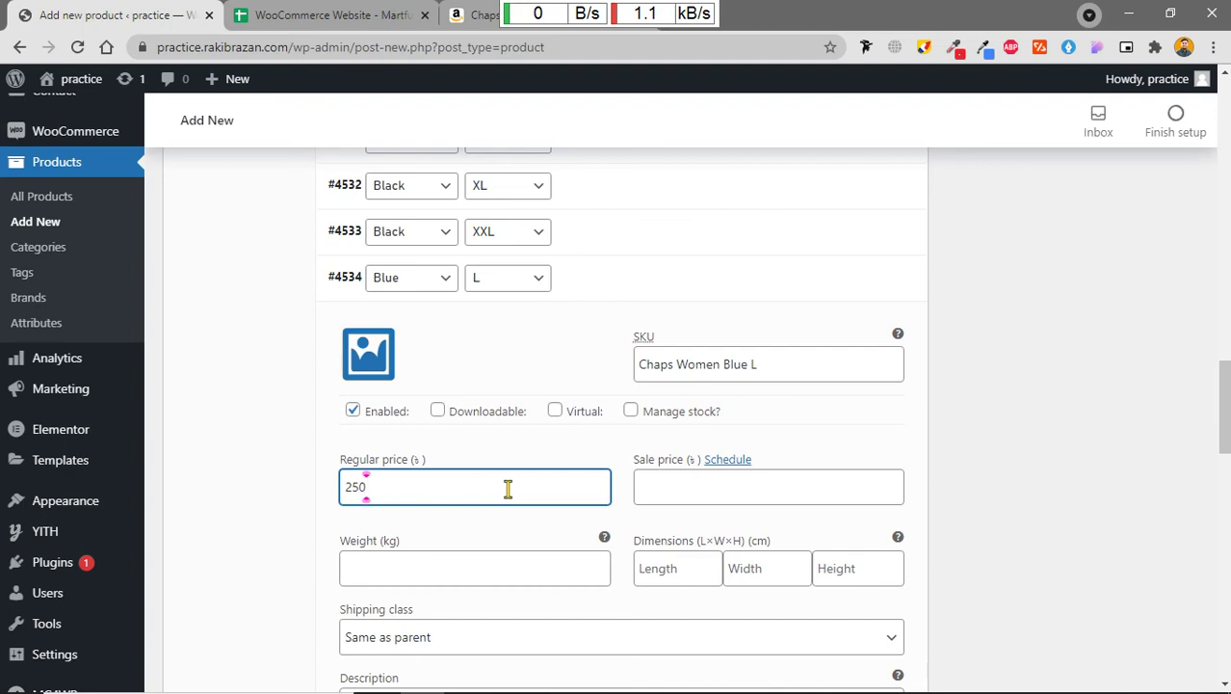
{"action": "scroll", "coordinate": [510, 490], "scroll_direction": "down", "scroll_amount": 4}
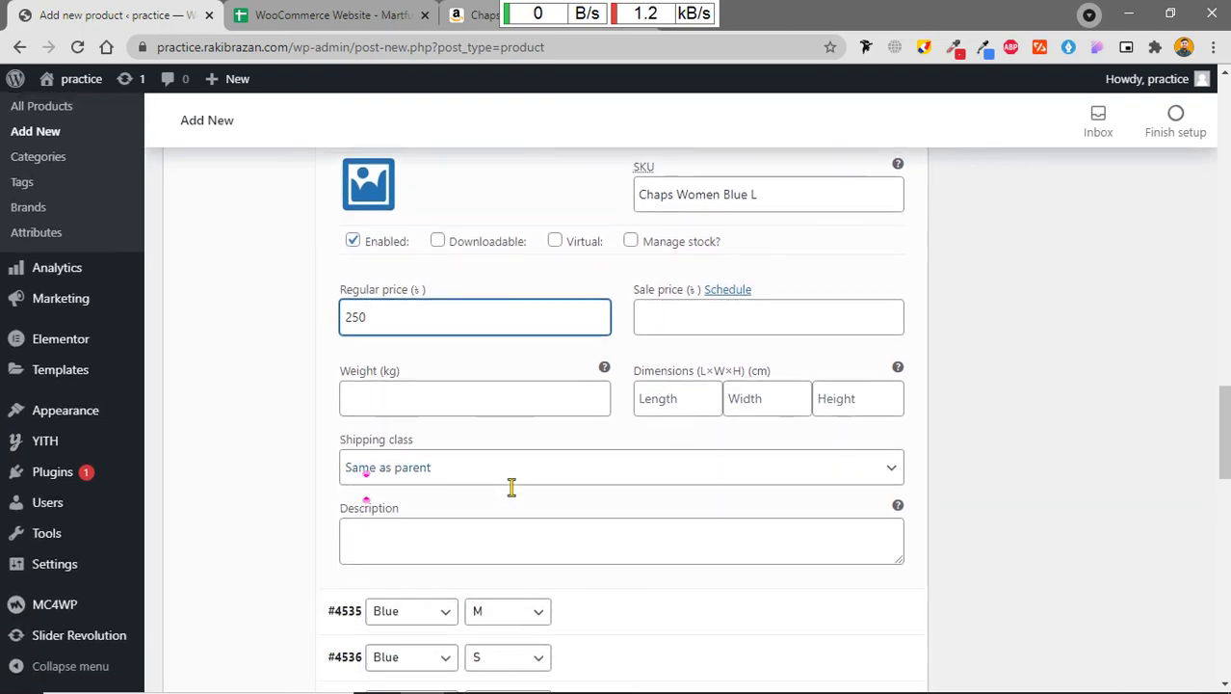
{"action": "scroll", "coordinate": [516, 491], "scroll_direction": "up", "scroll_amount": 4}
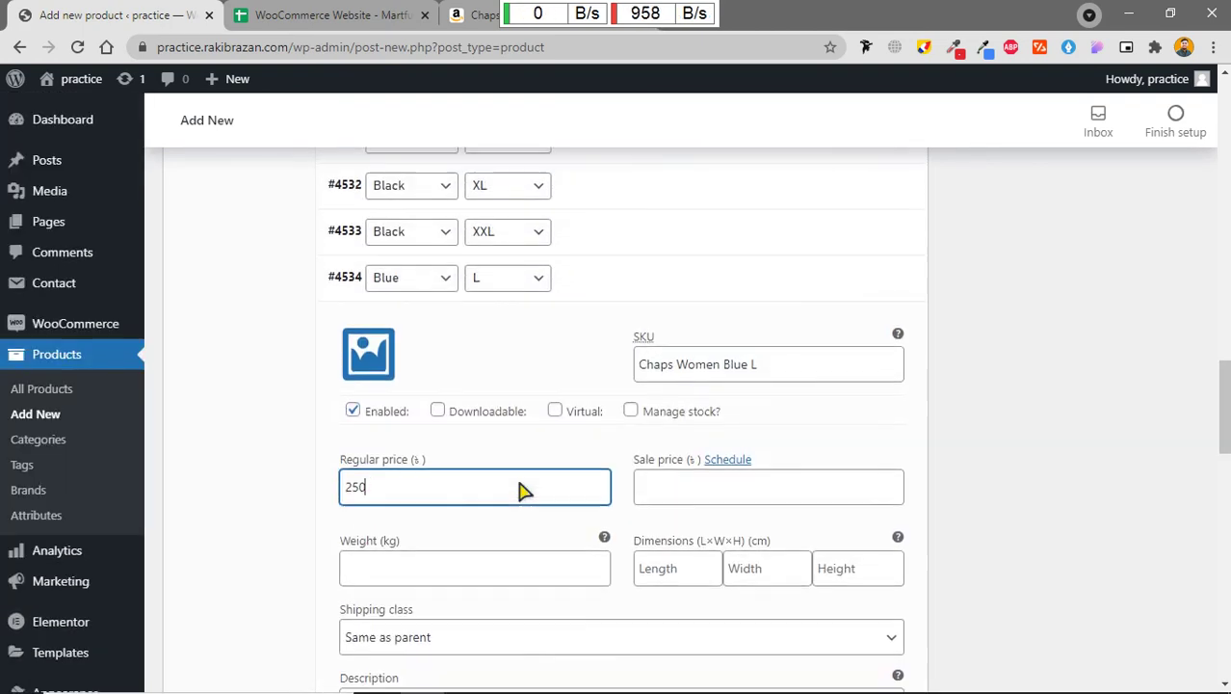
Step: Show the Amazon shirt in Blue/White and capture its product photo with Greenshot
{"action": "left_click", "coordinate": [486, 15]}
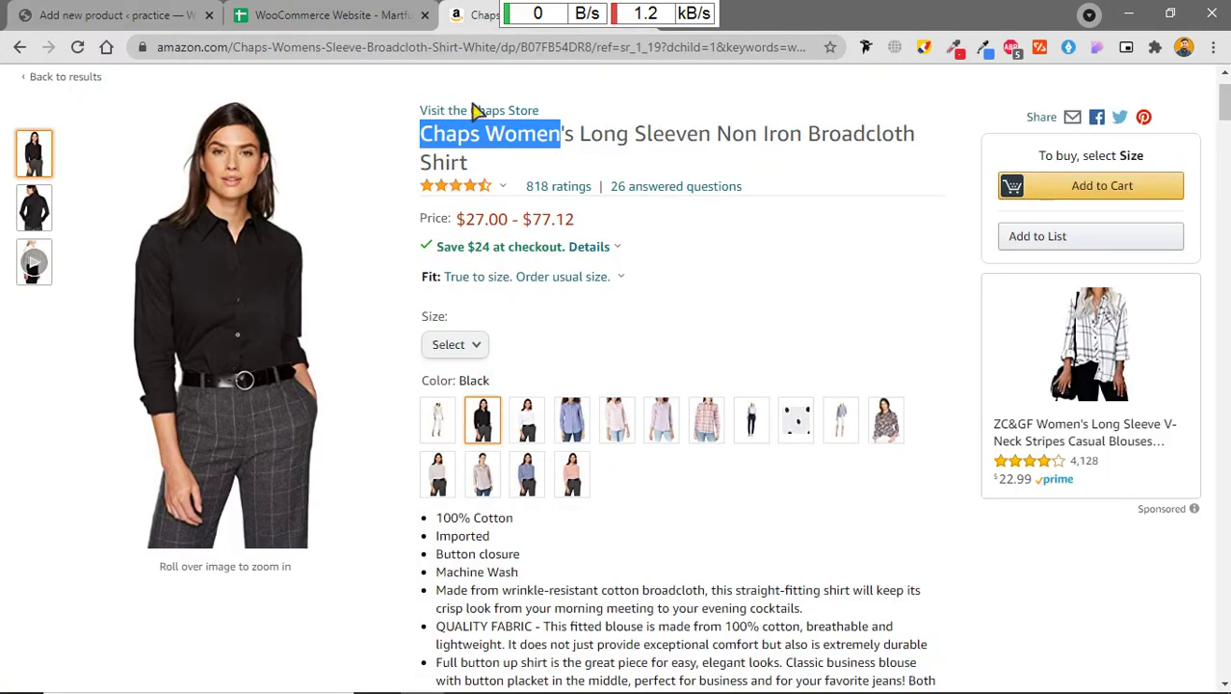
{"action": "left_click", "coordinate": [572, 424]}
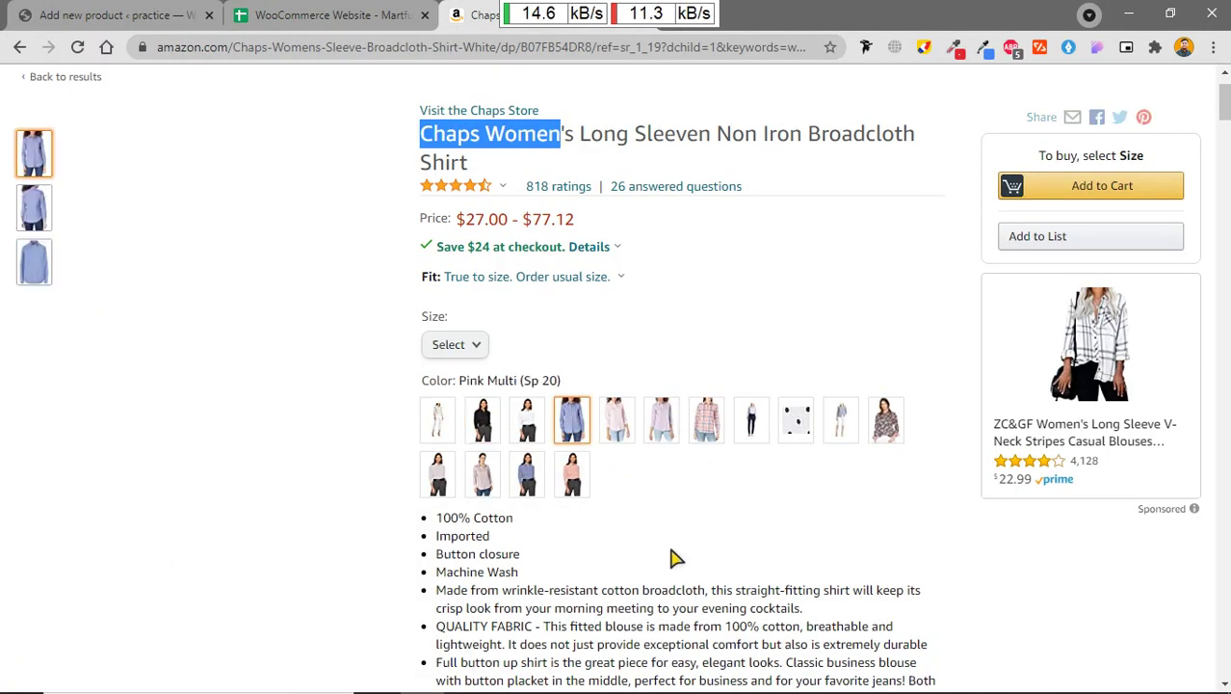
{"action": "scroll", "coordinate": [668, 531], "scroll_direction": "up", "scroll_amount": 1}
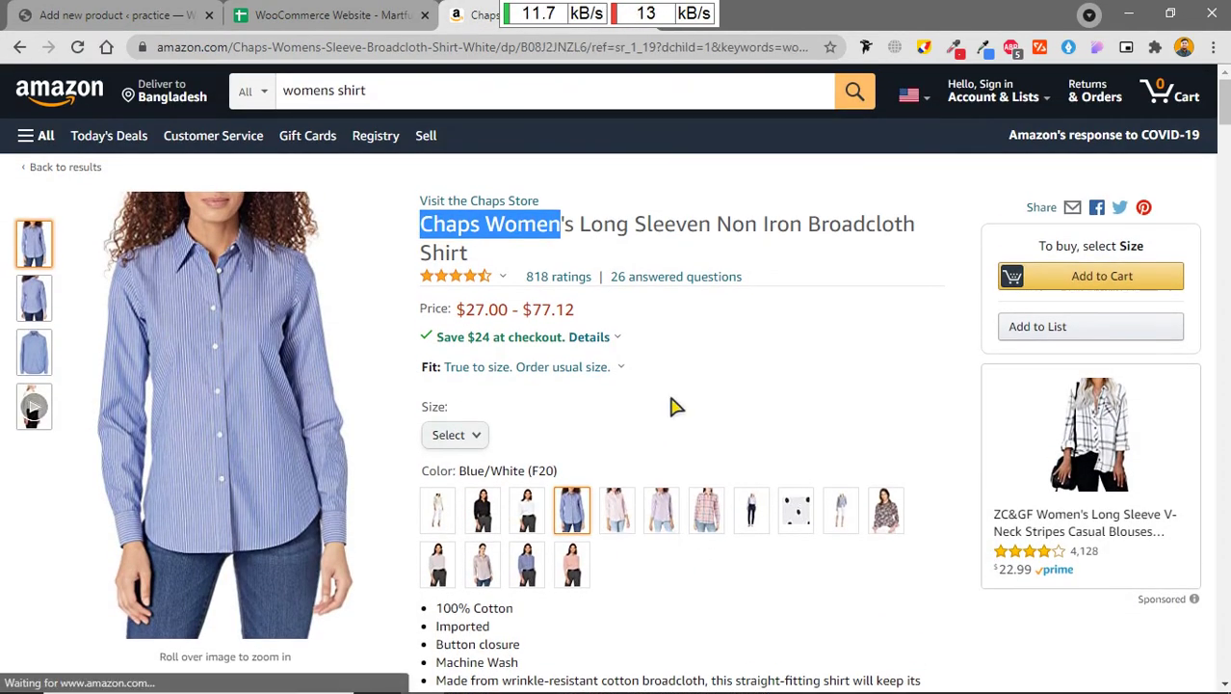
{"action": "key", "text": "Print"}
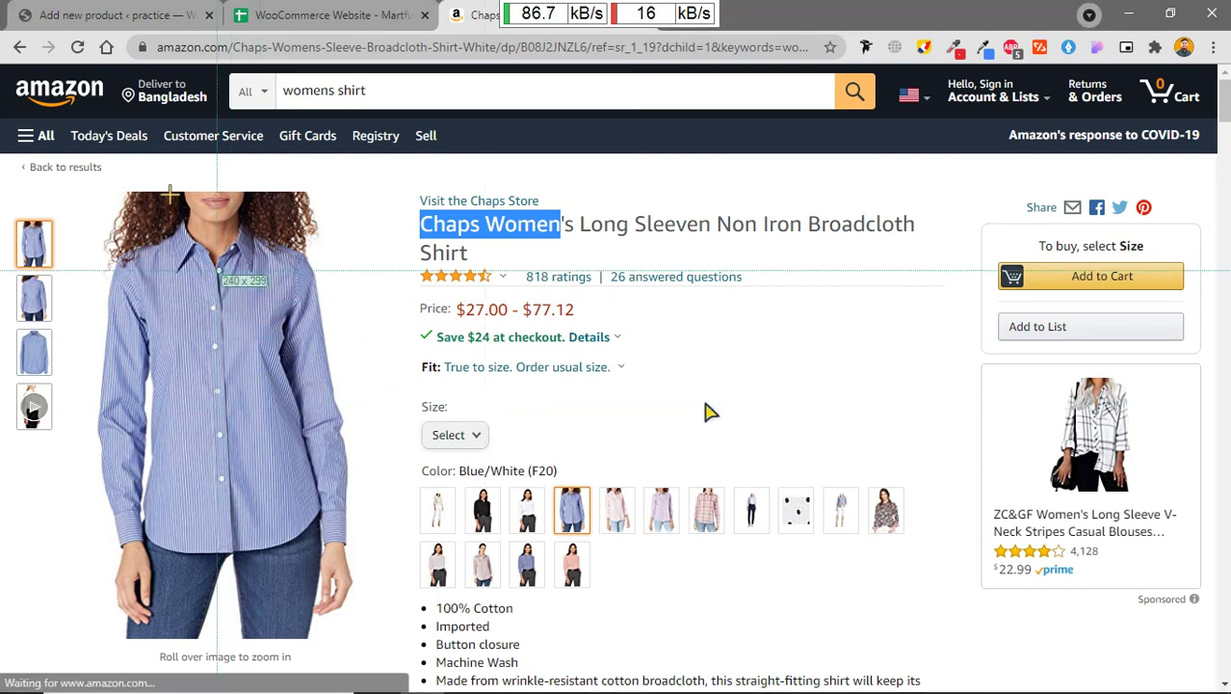
{"action": "left_click_drag", "start_coordinate": [63, 183], "coordinate": [401, 642]}
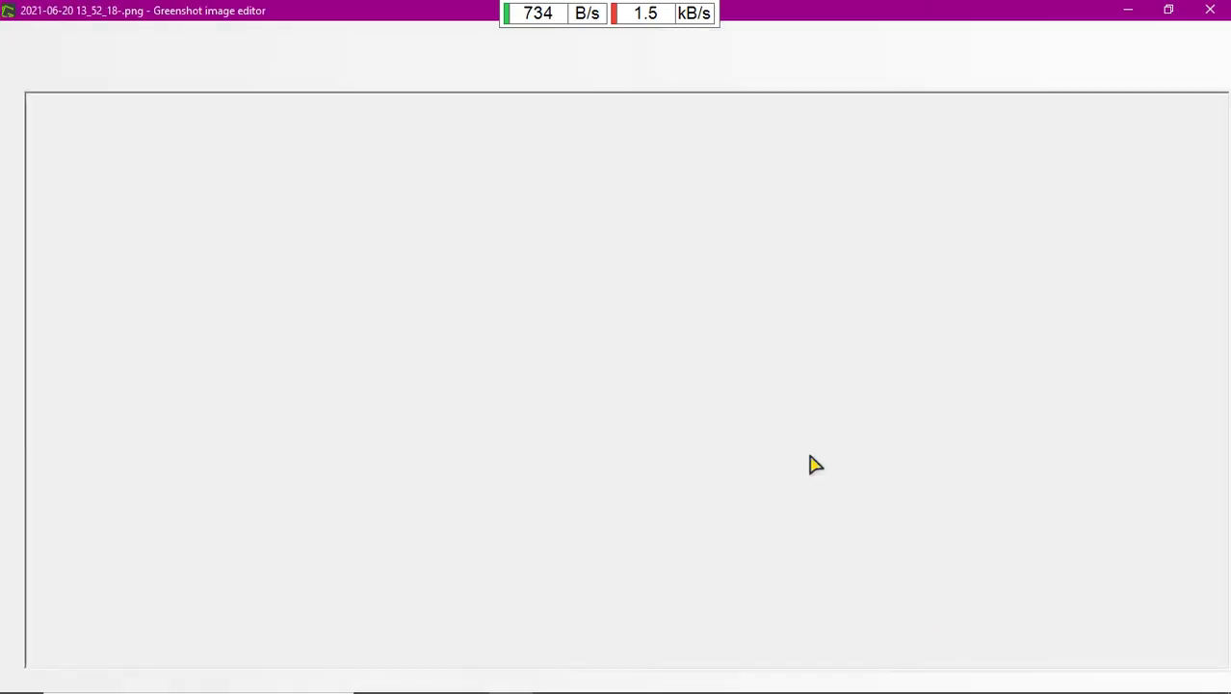
{"action": "left_click", "coordinate": [1211, 10]}
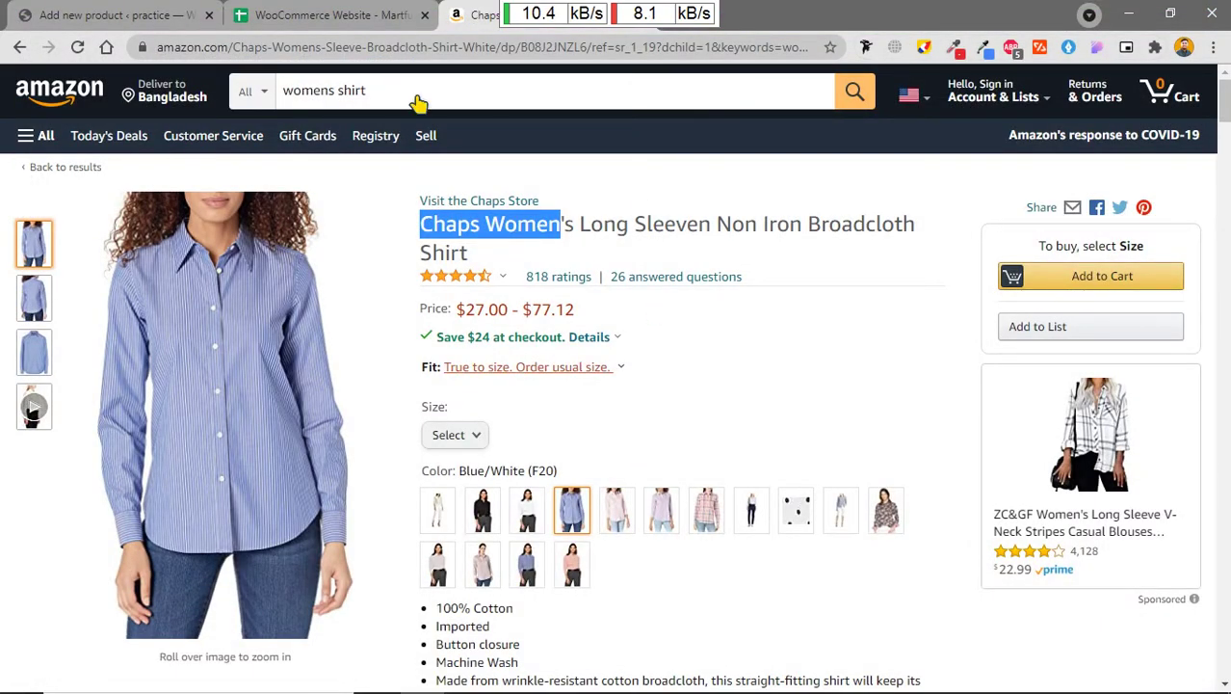
{"action": "left_click", "coordinate": [106, 14]}
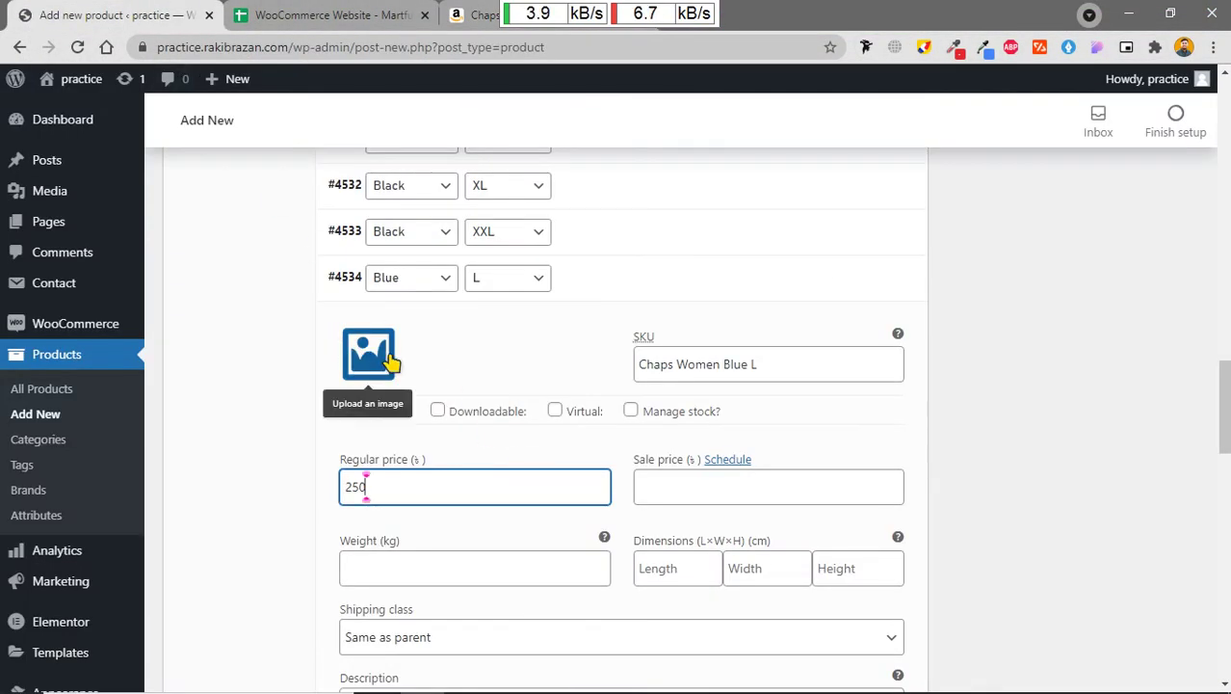
{"action": "left_click", "coordinate": [382, 360]}
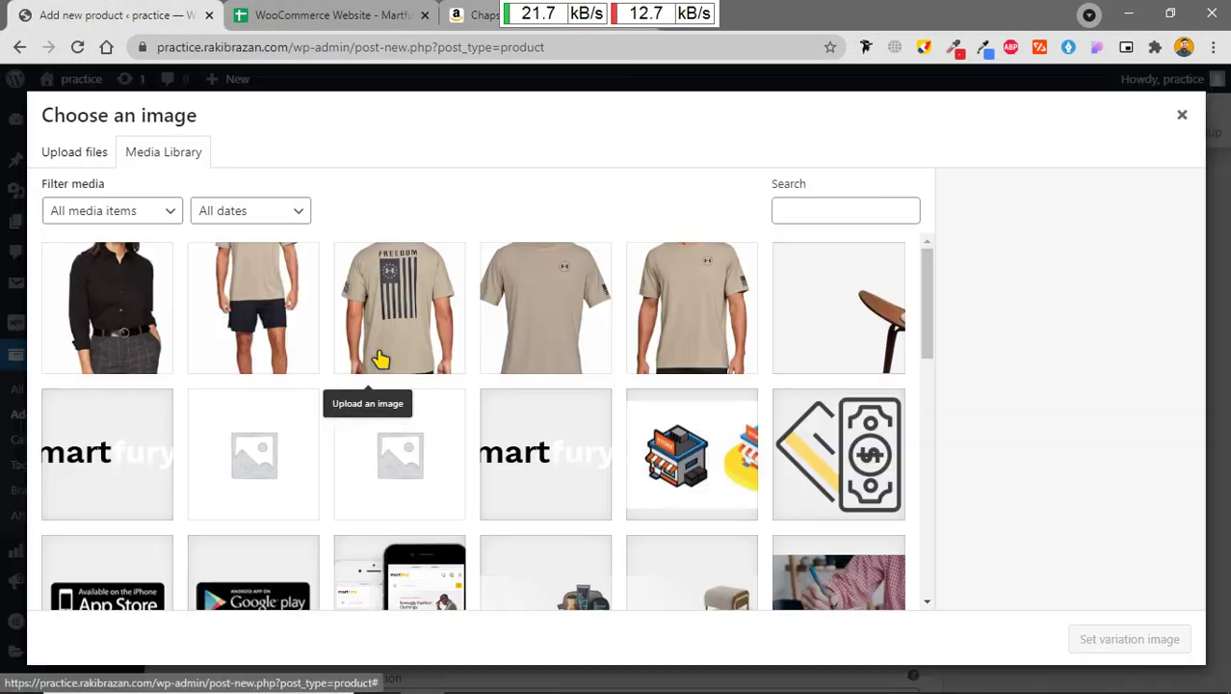
{"action": "left_click", "coordinate": [77, 154]}
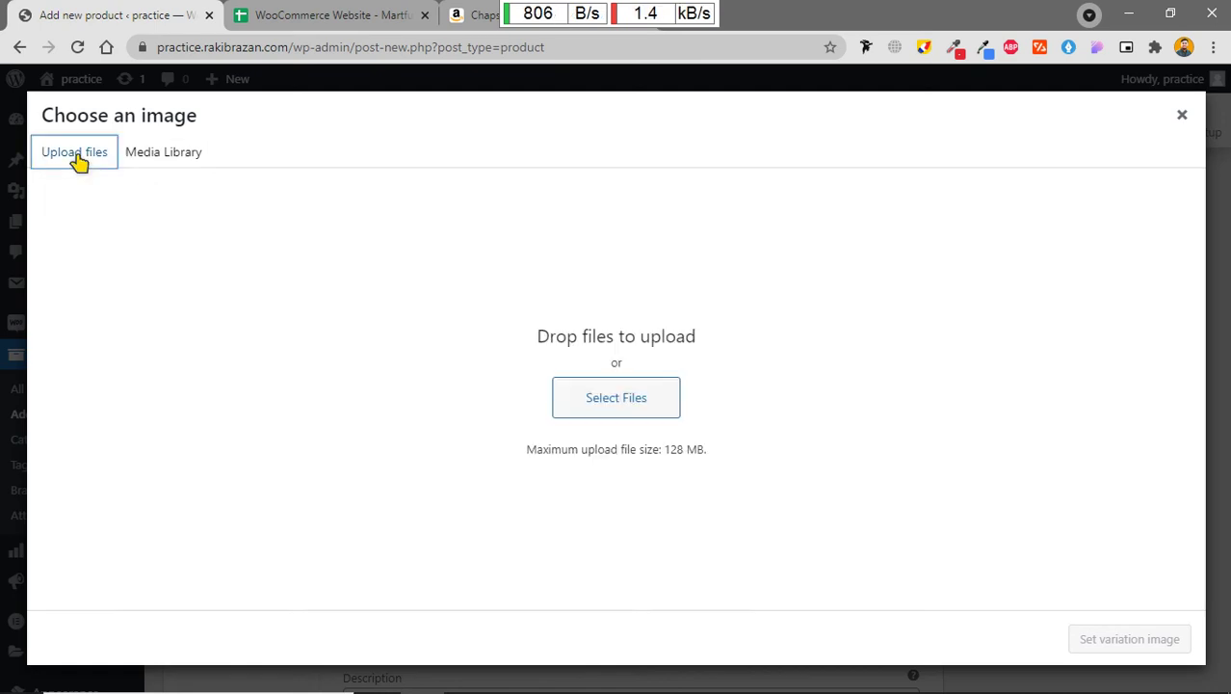
{"action": "left_click", "coordinate": [586, 397]}
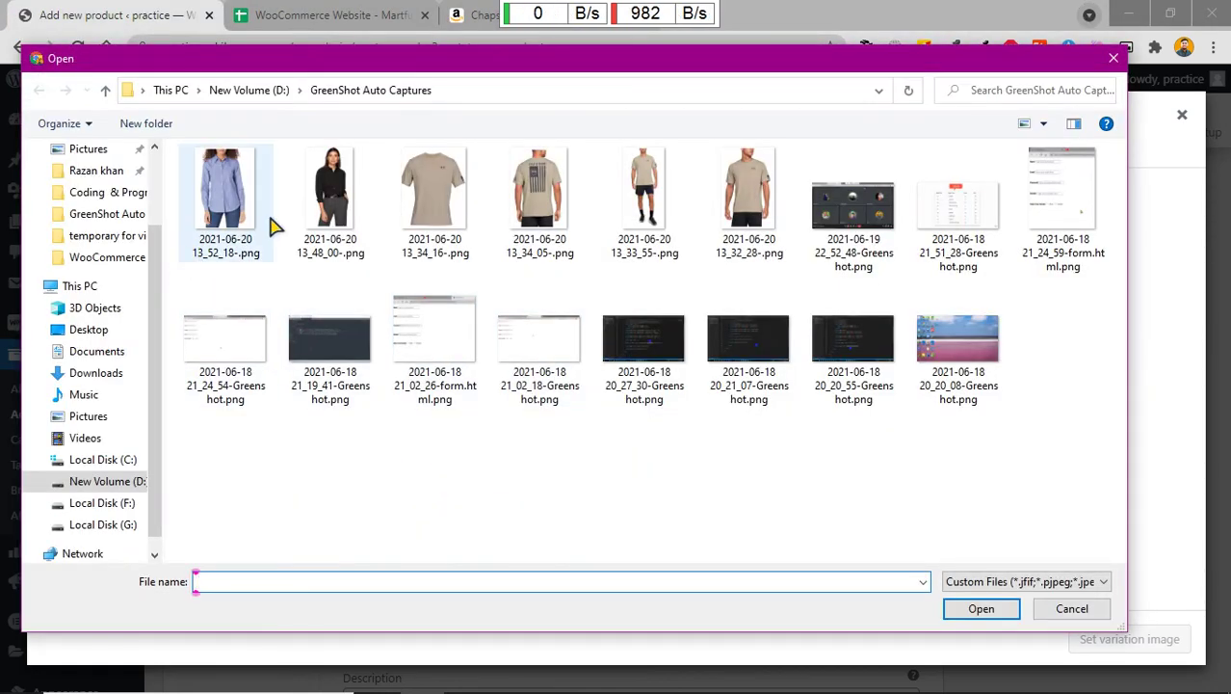
{"action": "left_click", "coordinate": [245, 231]}
{"action": "left_click", "coordinate": [979, 609]}
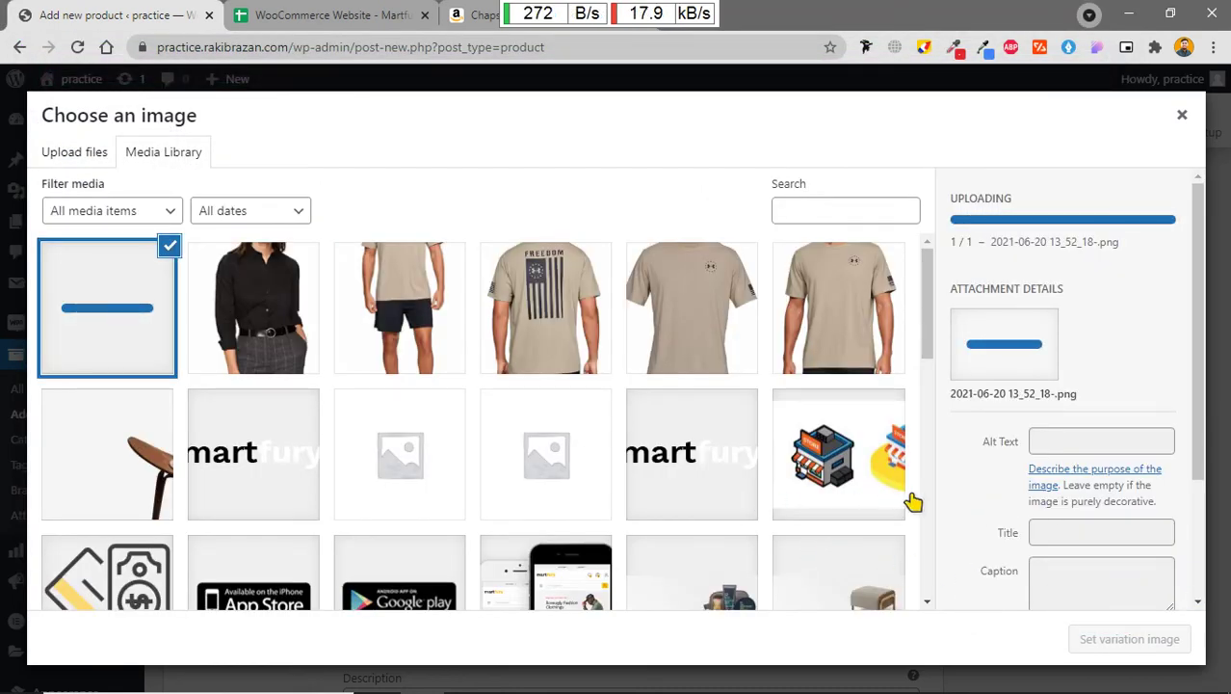
{"action": "scroll", "coordinate": [906, 497], "scroll_direction": "down", "scroll_amount": 2}
{"action": "scroll", "coordinate": [1060, 521], "scroll_direction": "down", "scroll_amount": 2}
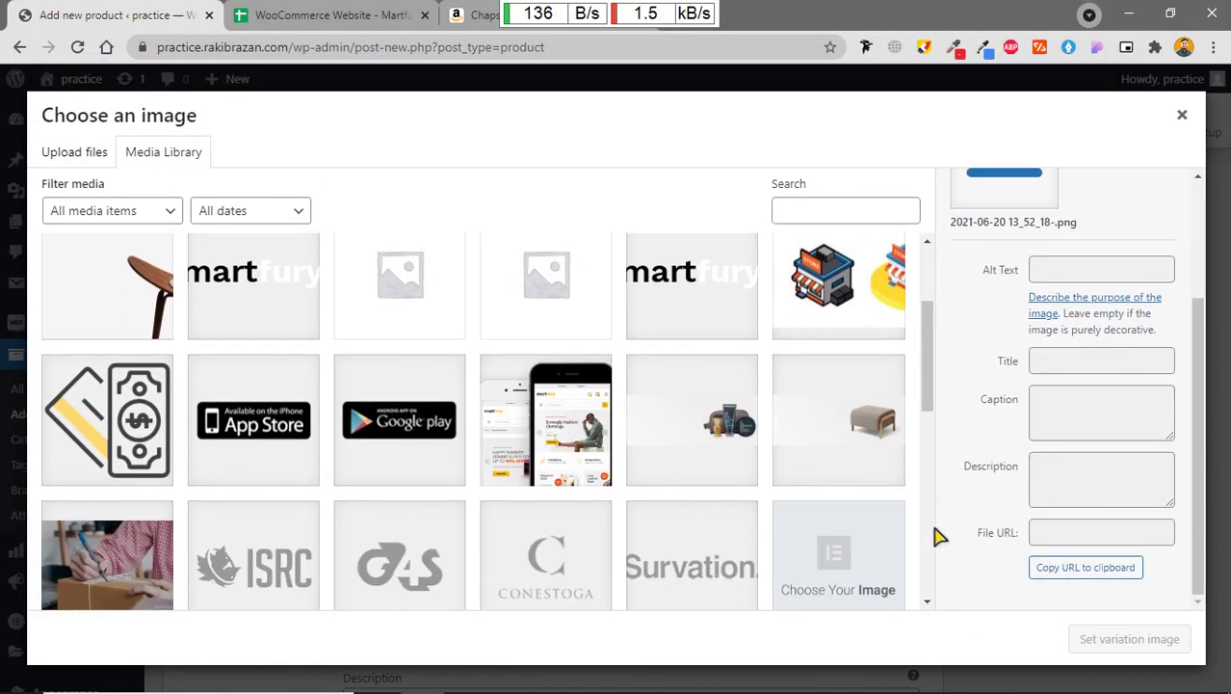
{"action": "scroll", "coordinate": [660, 473], "scroll_direction": "up", "scroll_amount": 2}
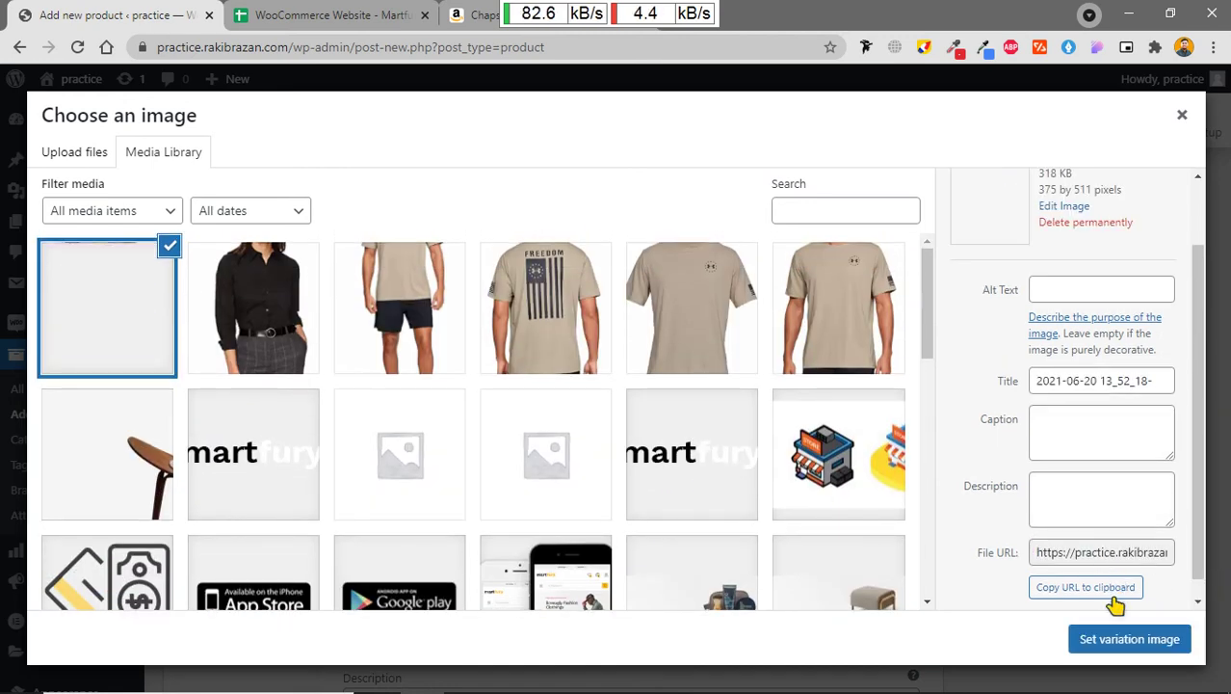
{"action": "left_click", "coordinate": [1133, 640]}
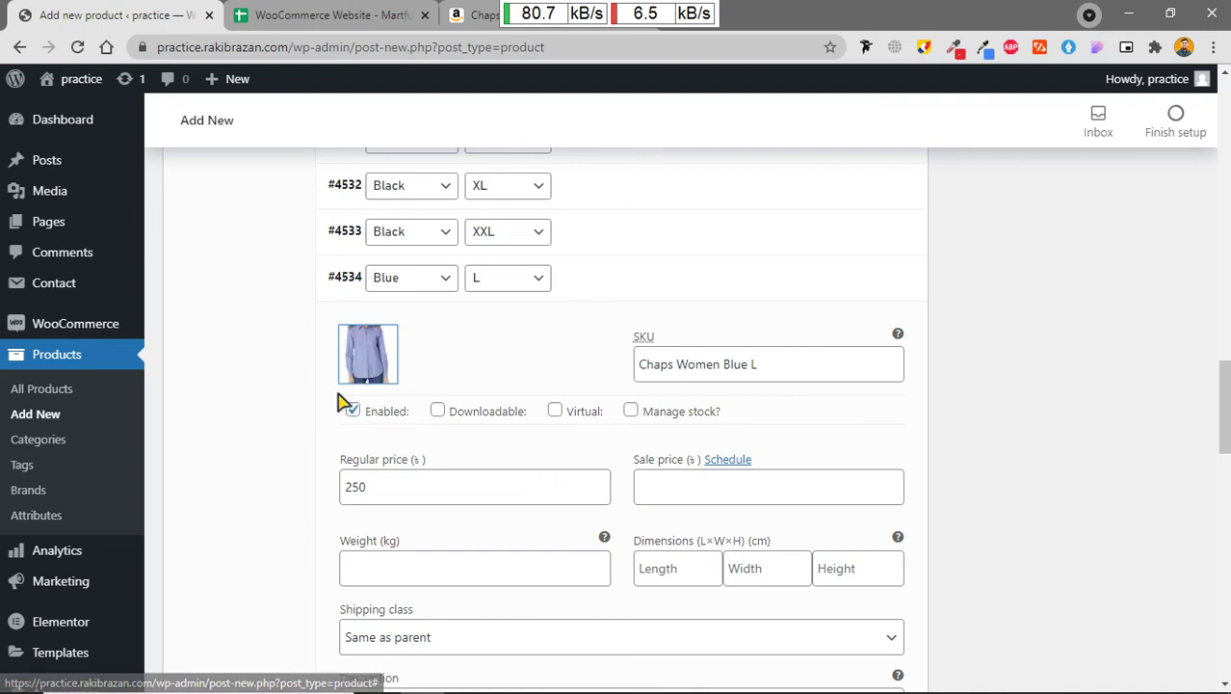
Step: Tick the Women's Shirt category and start typing the product tag 'women'
{"action": "scroll", "coordinate": [453, 390], "scroll_direction": "down", "scroll_amount": 3}
{"action": "scroll", "coordinate": [482, 405], "scroll_direction": "up", "scroll_amount": 1}
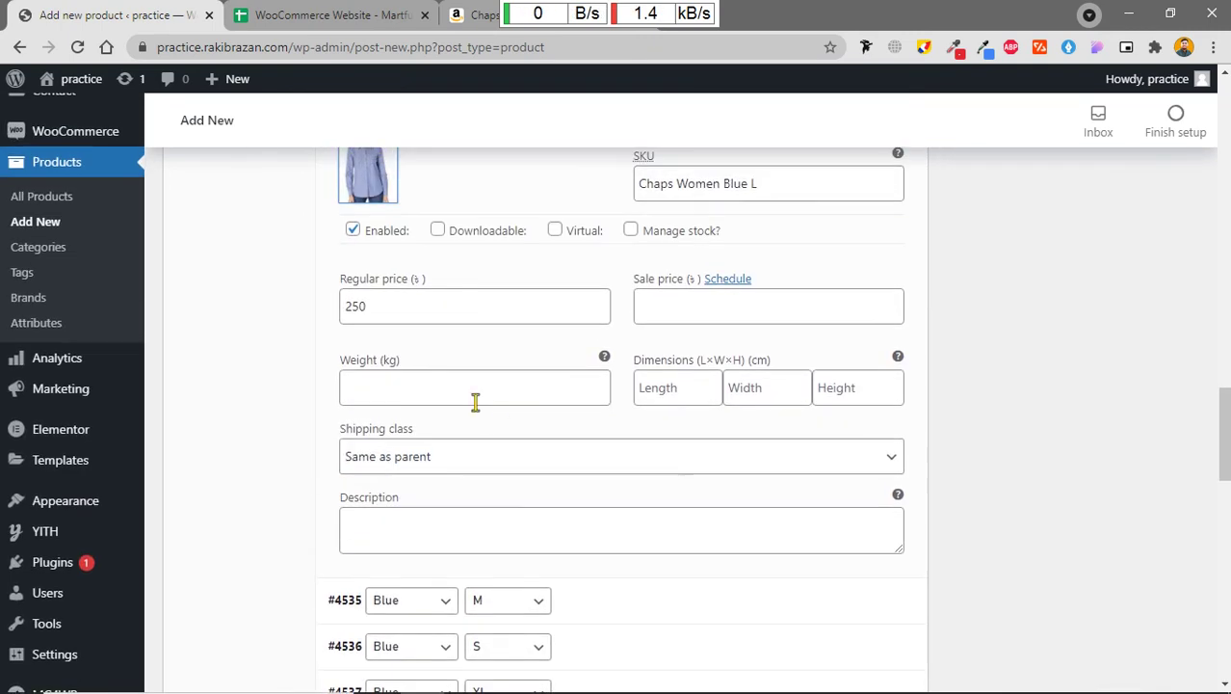
{"action": "scroll", "coordinate": [541, 420], "scroll_direction": "down", "scroll_amount": 5}
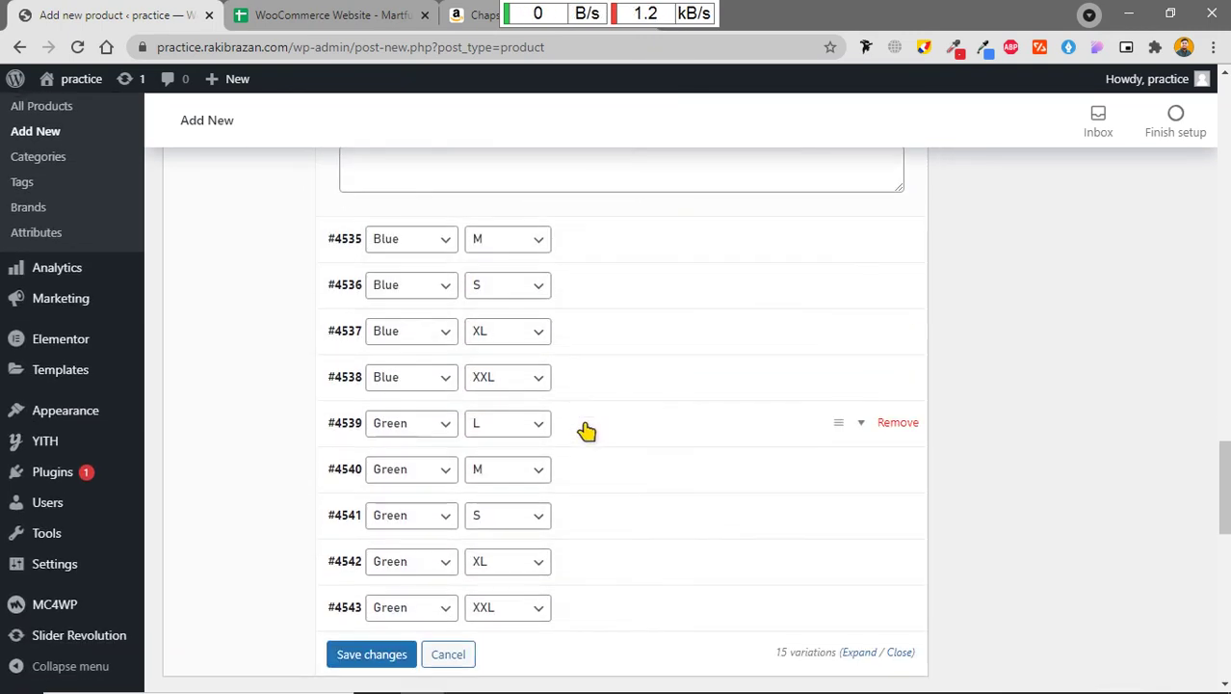
{"action": "scroll", "coordinate": [602, 434], "scroll_direction": "up", "scroll_amount": 15}
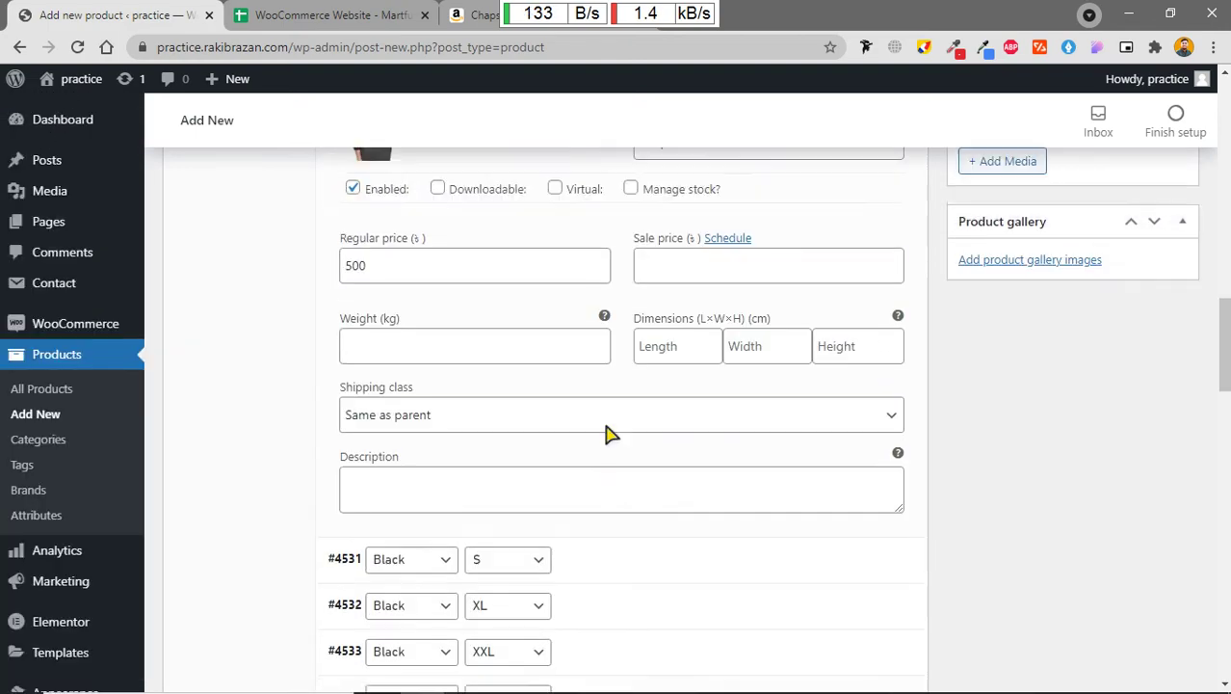
{"action": "scroll", "coordinate": [829, 501], "scroll_direction": "down", "scroll_amount": 1}
{"action": "scroll", "coordinate": [867, 540], "scroll_direction": "up", "scroll_amount": 3}
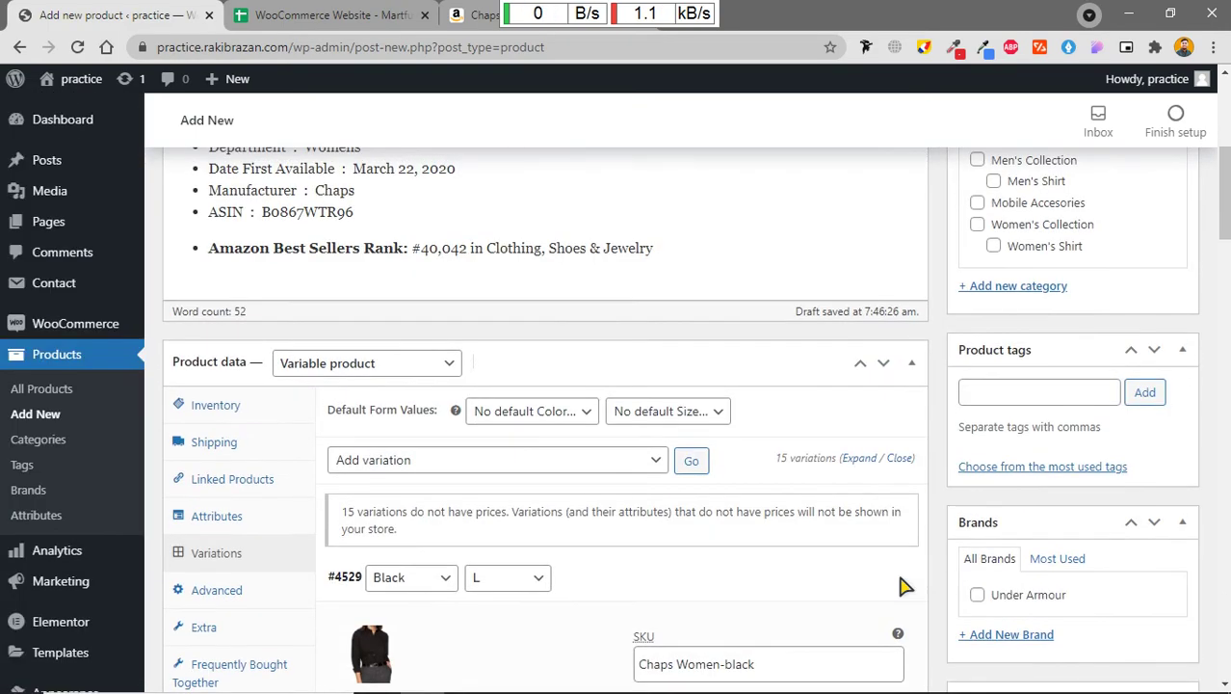
{"action": "scroll", "coordinate": [964, 474], "scroll_direction": "up", "scroll_amount": 5}
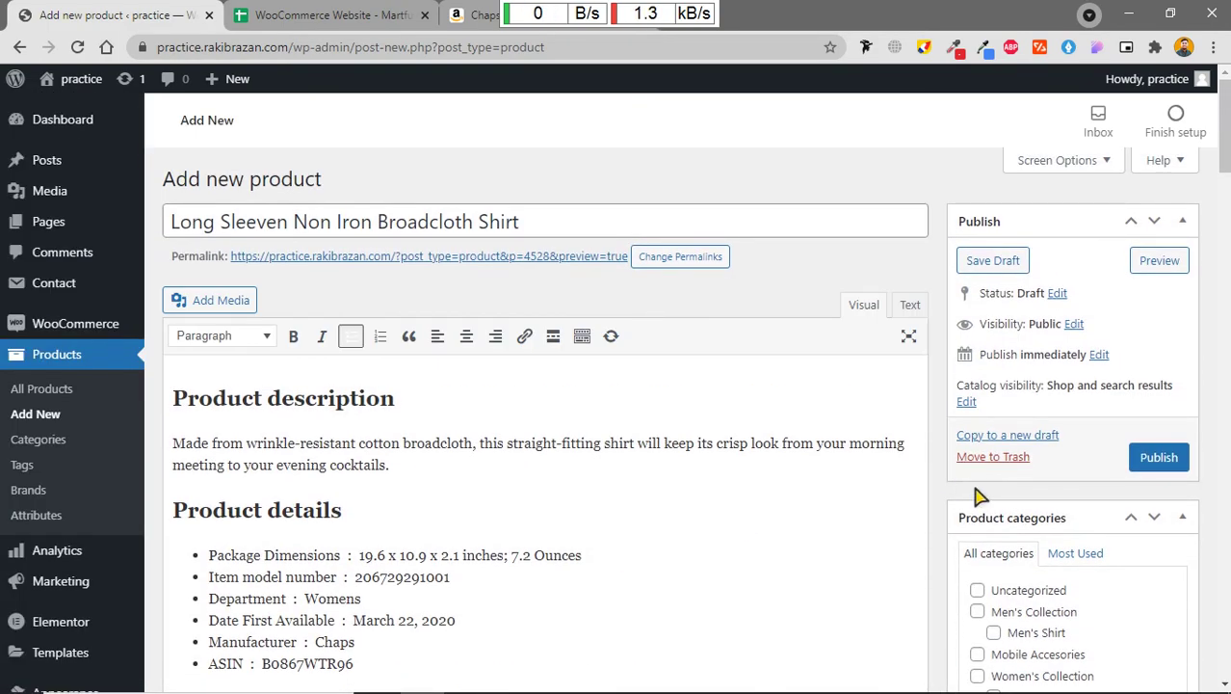
{"action": "scroll", "coordinate": [867, 492], "scroll_direction": "down", "scroll_amount": 2}
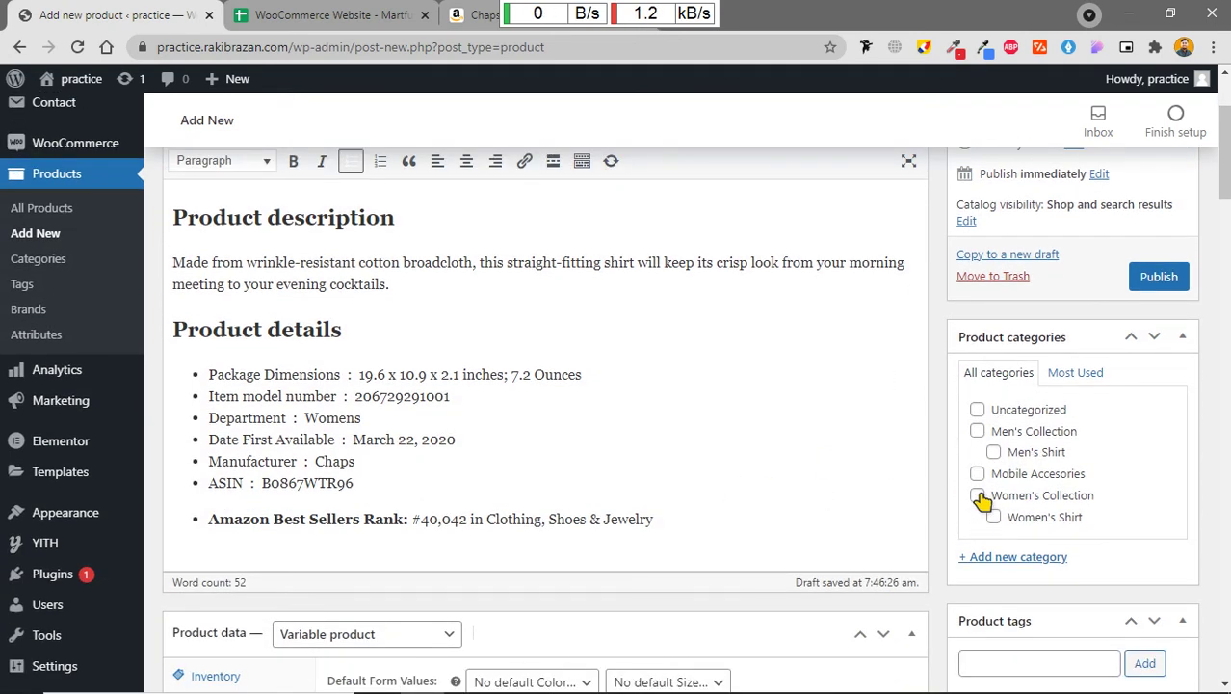
{"action": "left_click", "coordinate": [1002, 518]}
{"action": "scroll", "coordinate": [1010, 482], "scroll_direction": "down", "scroll_amount": 3}
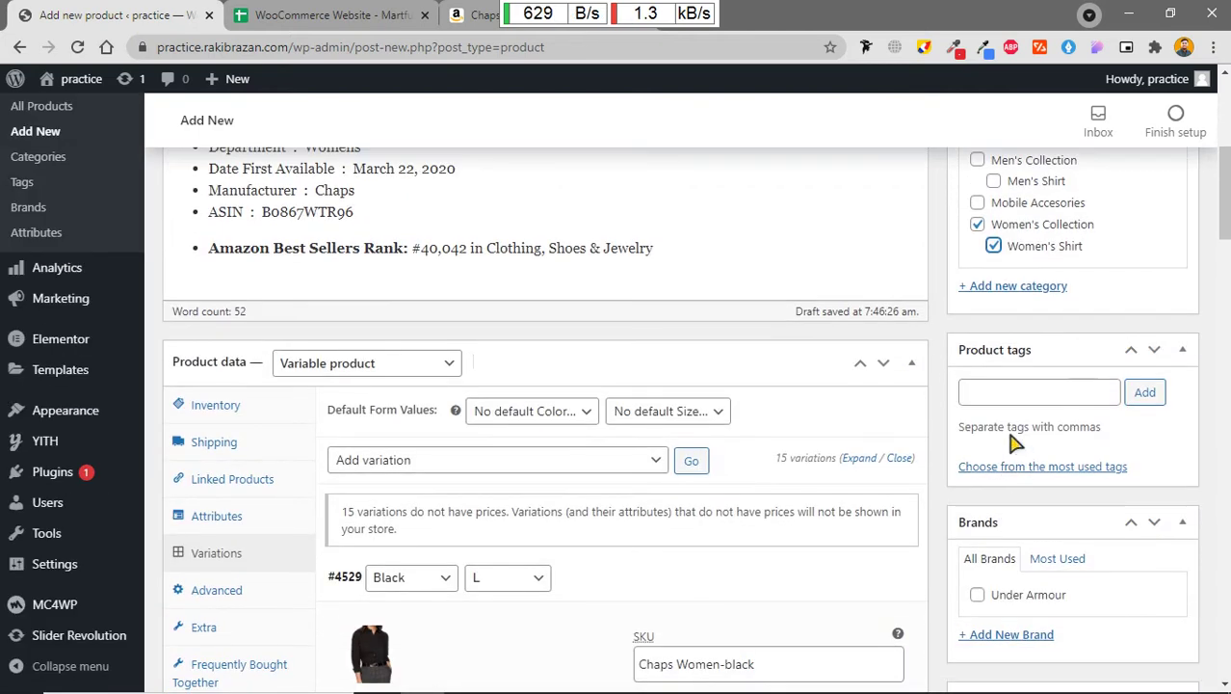
{"action": "left_click", "coordinate": [1019, 389]}
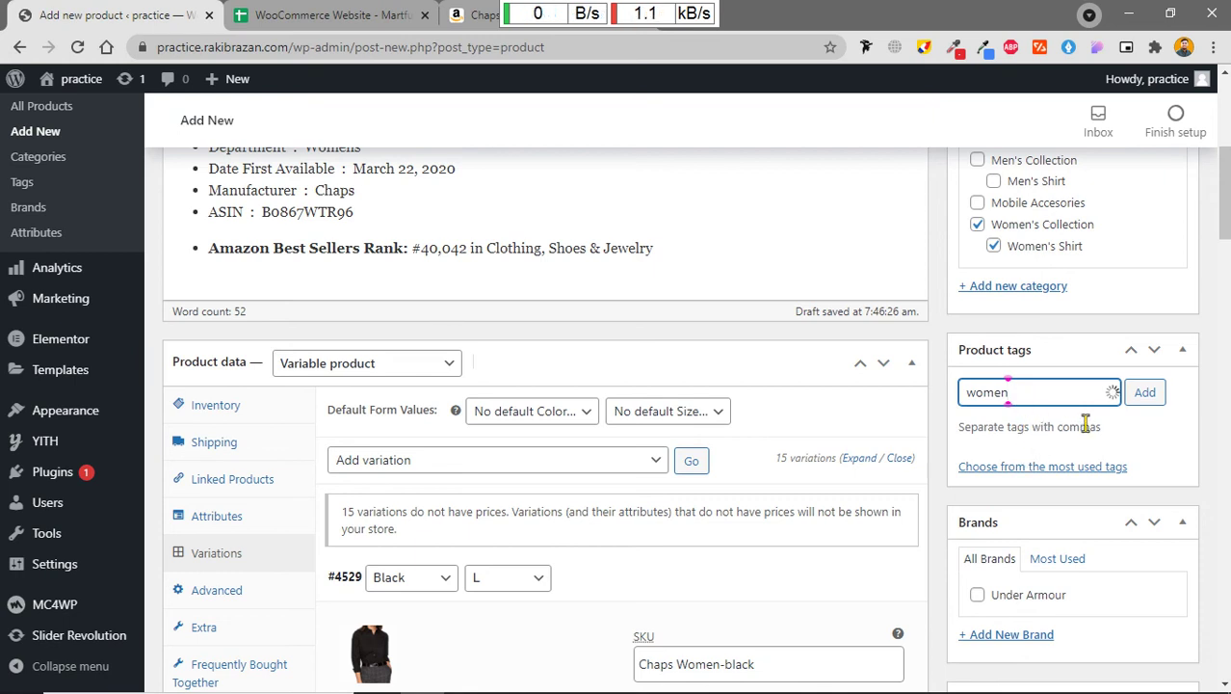
Step: Add the suggested tag women's Shirt to the product
{"action": "left_click", "coordinate": [1044, 421]}
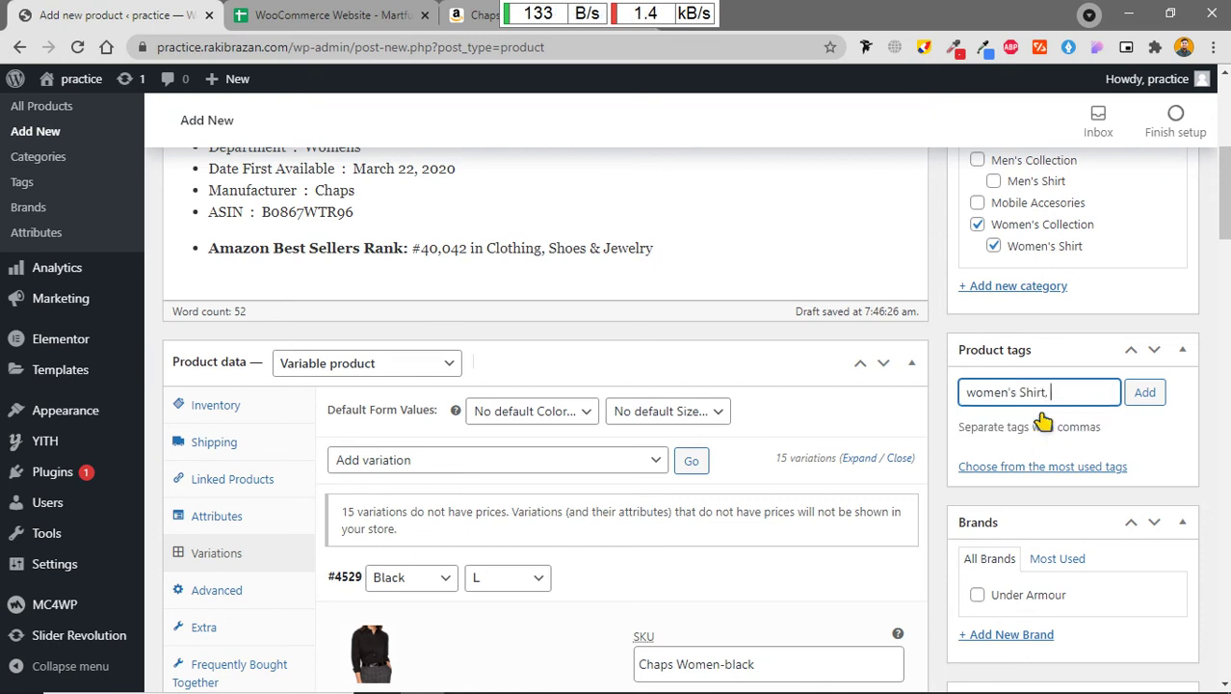
{"action": "left_click", "coordinate": [1145, 395]}
{"action": "scroll", "coordinate": [1058, 490], "scroll_direction": "down", "scroll_amount": 5}
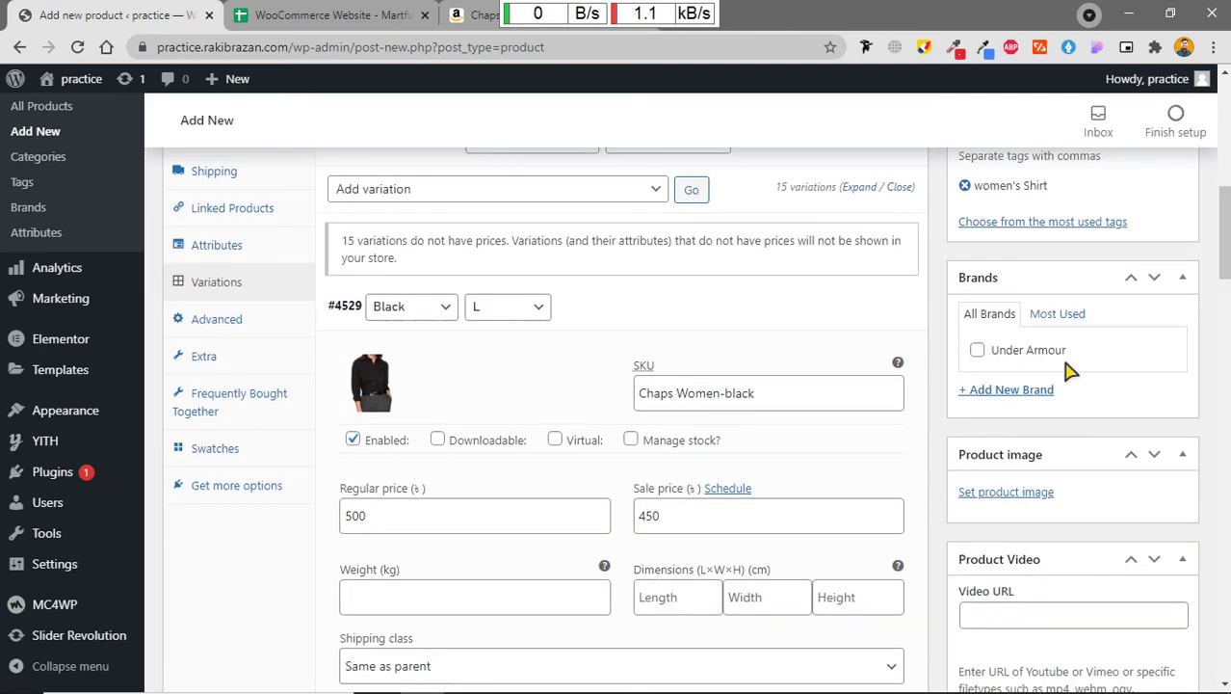
Step: Create a new brand named Chap and assign it to the product
{"action": "left_click", "coordinate": [1031, 394]}
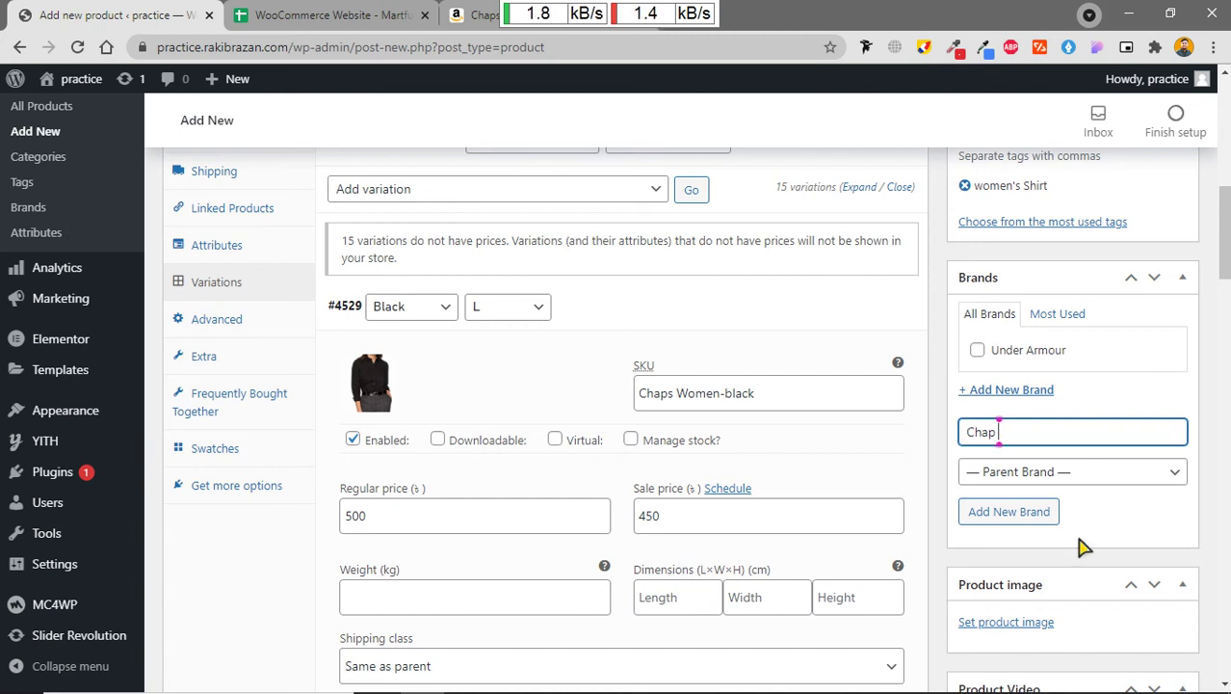
{"action": "left_click", "coordinate": [1040, 520]}
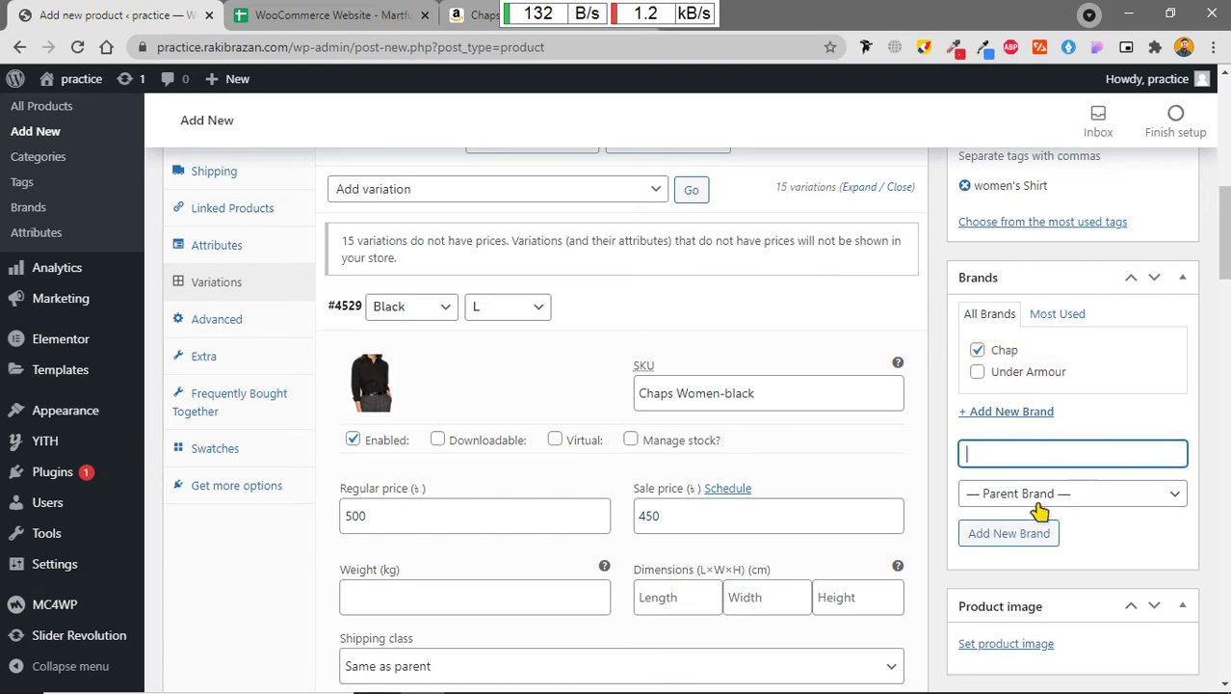
{"action": "scroll", "coordinate": [1041, 510], "scroll_direction": "down", "scroll_amount": 2}
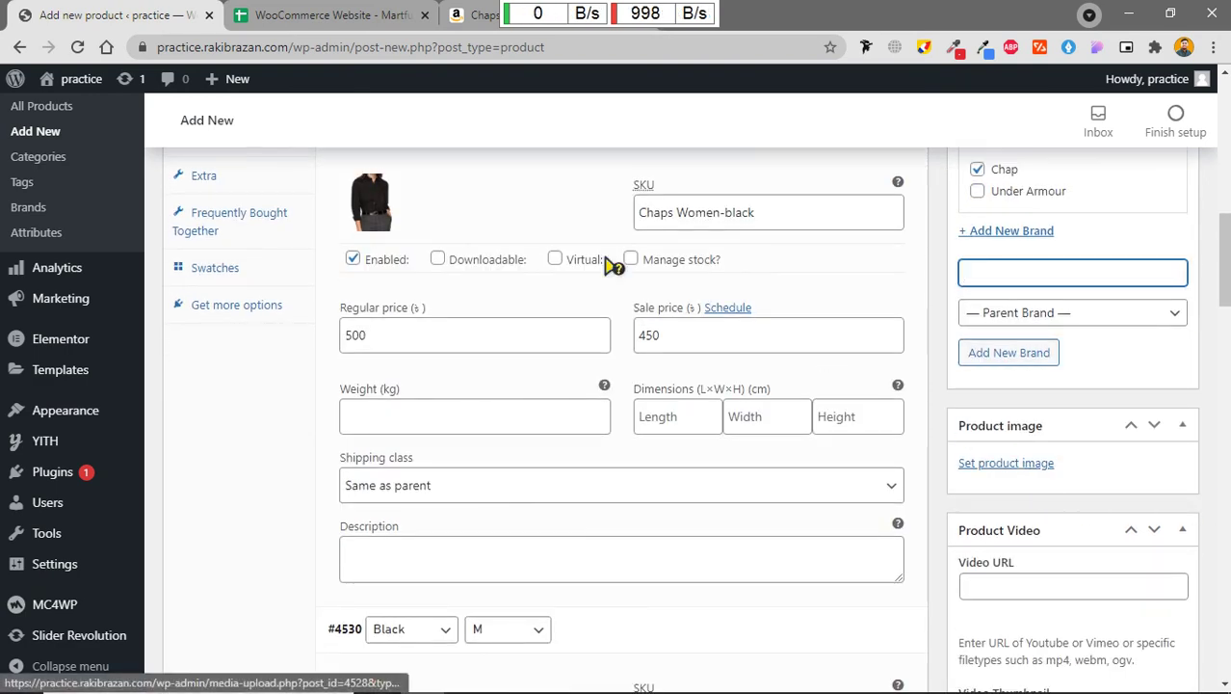
Step: Capture a 273x504 screenshot of the Bright Green/White shirt photo from Amazon
{"action": "left_click", "coordinate": [490, 16]}
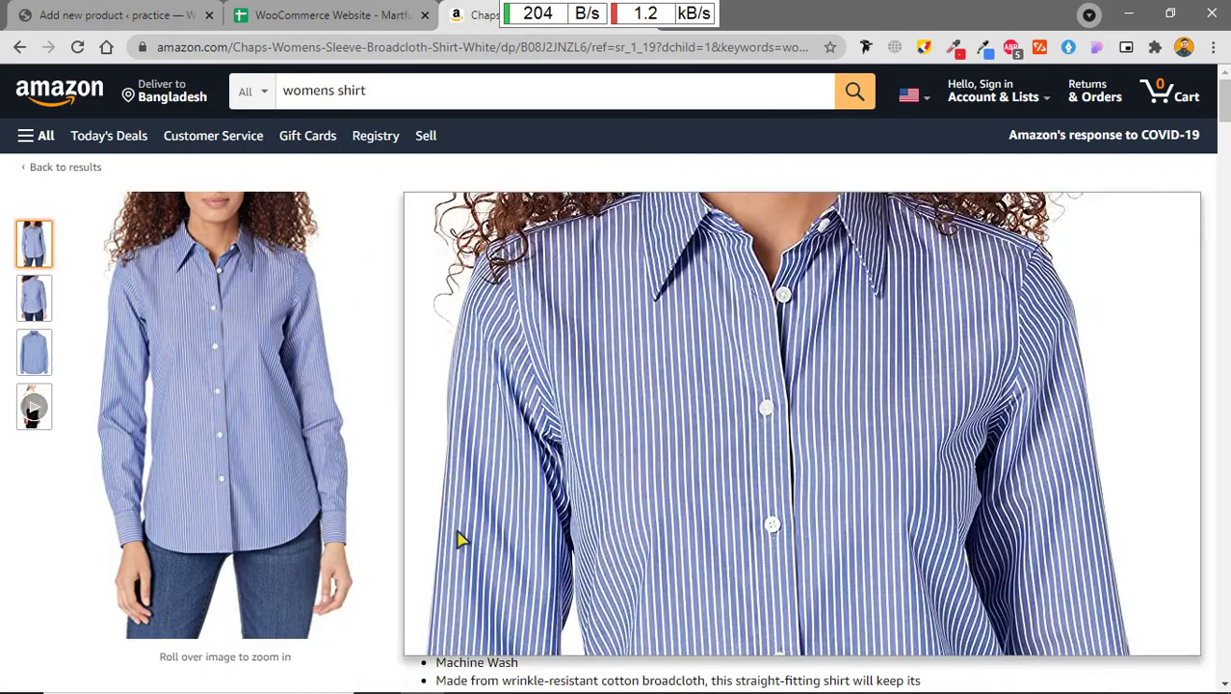
{"action": "left_click", "coordinate": [438, 510]}
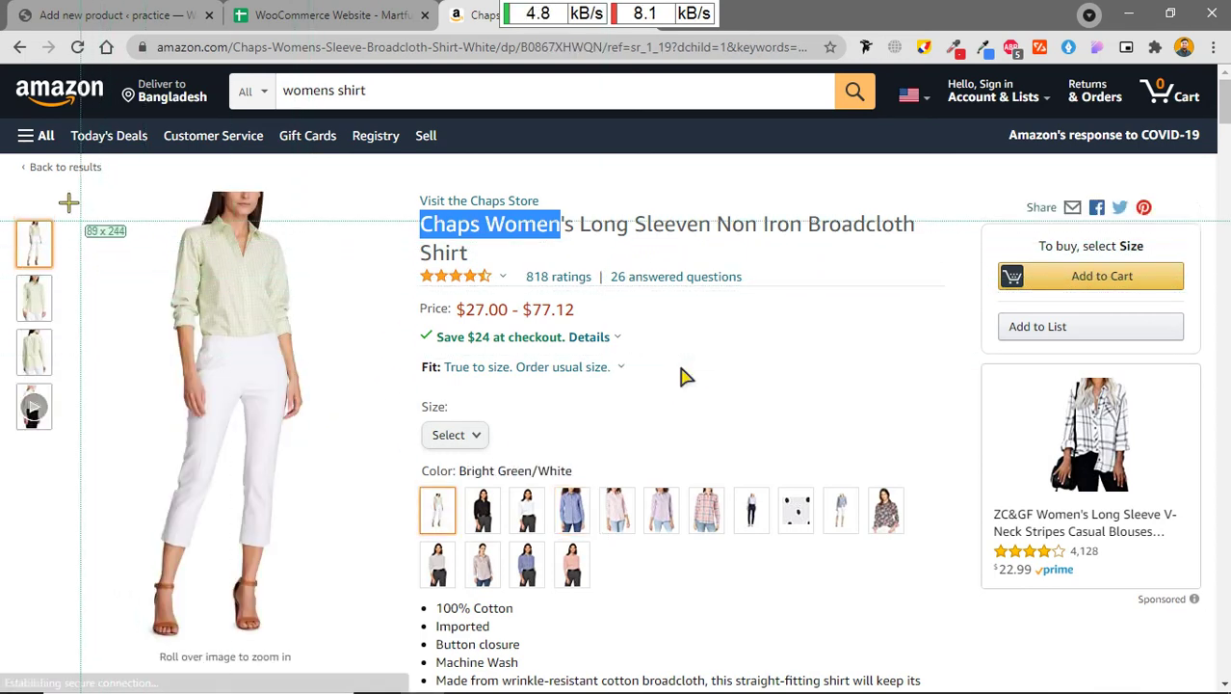
{"action": "left_click_drag", "start_coordinate": [76, 191], "coordinate": [322, 646]}
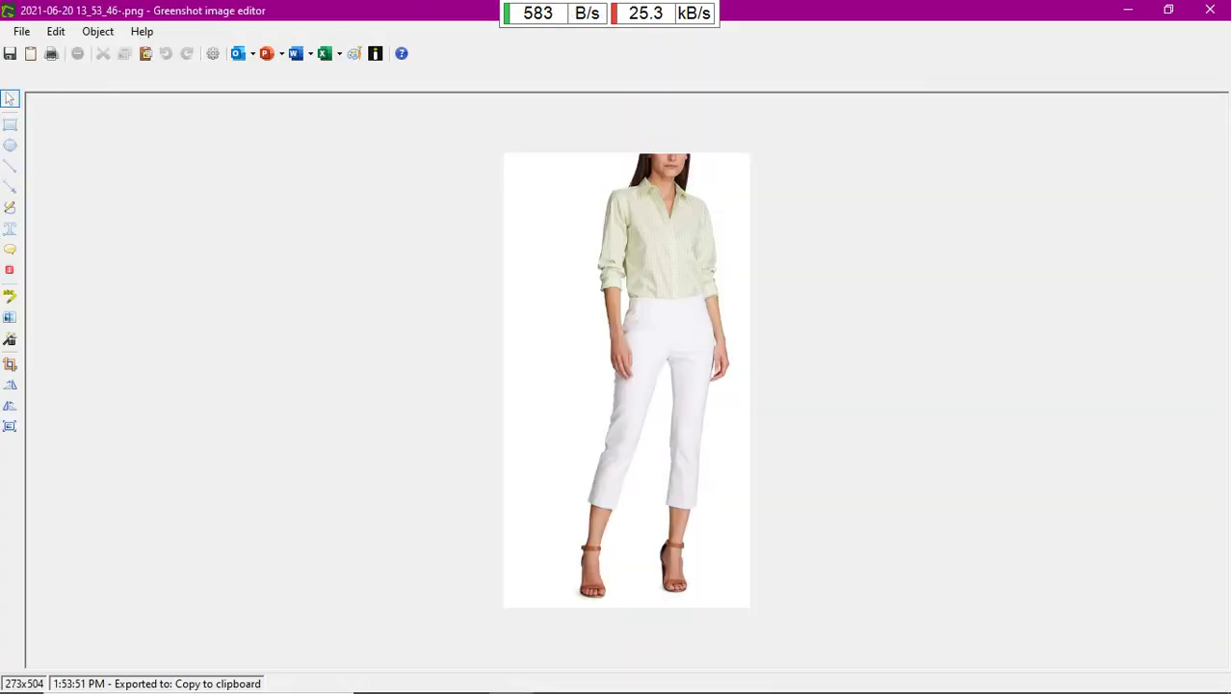
{"action": "left_click", "coordinate": [1211, 10]}
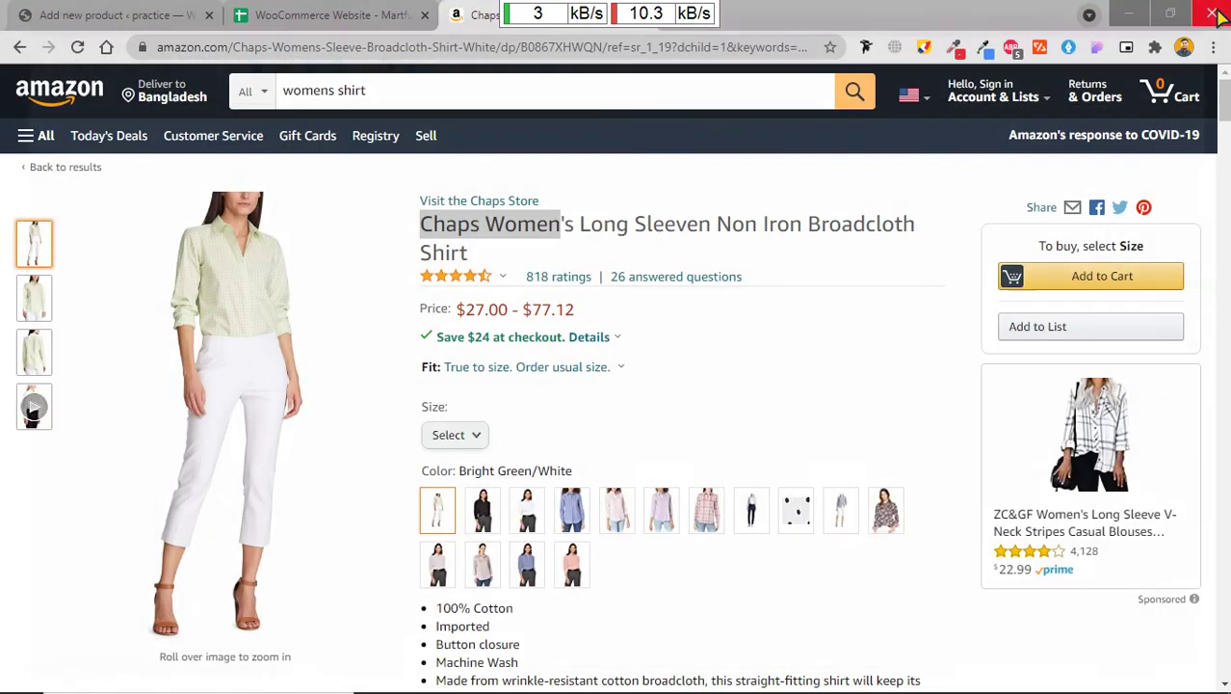
{"action": "left_click", "coordinate": [101, 14]}
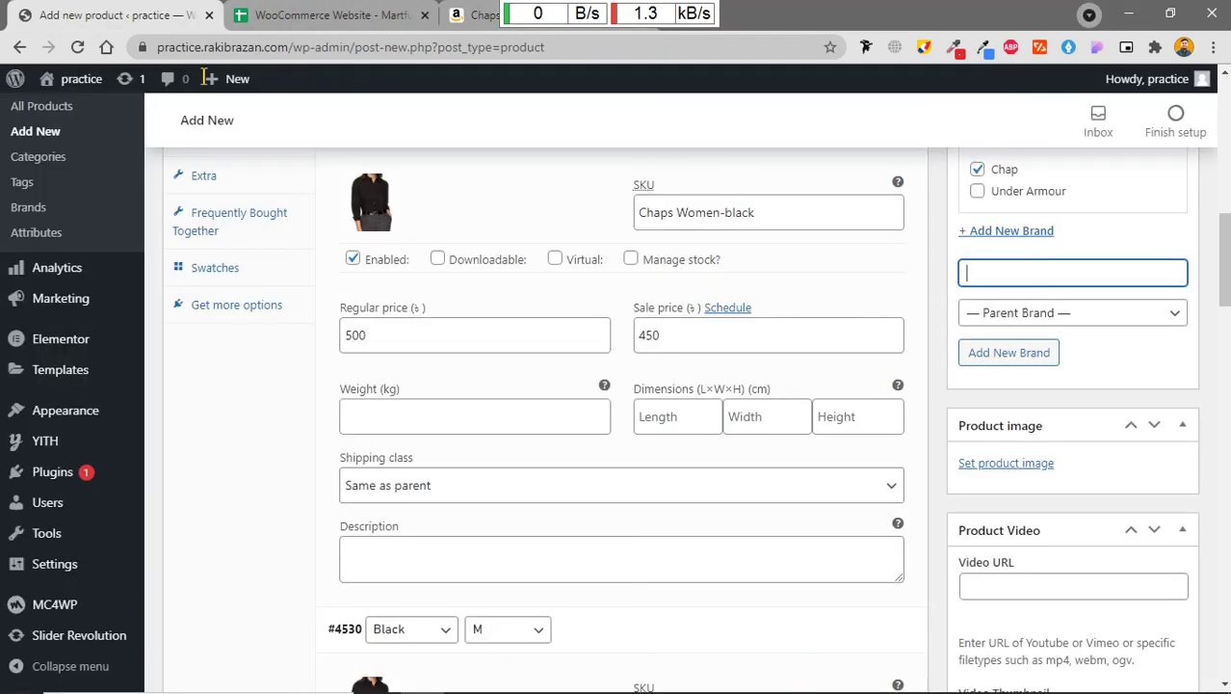
Step: Upload the Bright Green/White shirt screenshot and set it as the main product image
{"action": "left_click", "coordinate": [1013, 464]}
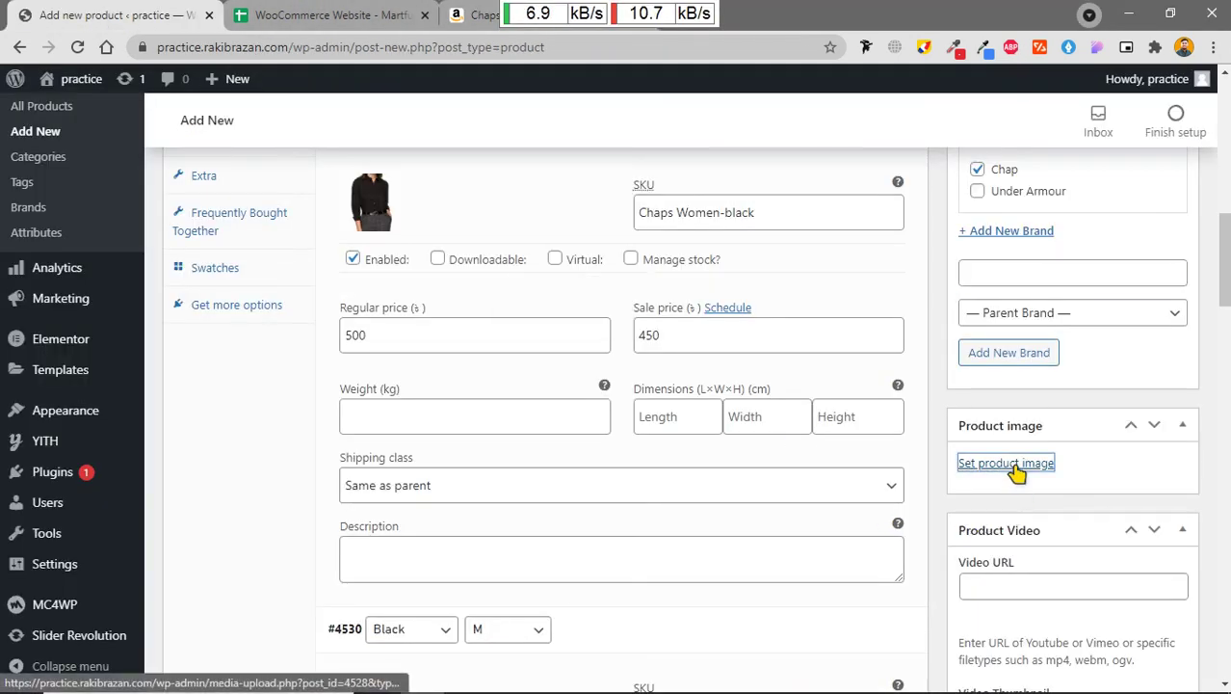
{"action": "left_click", "coordinate": [69, 161]}
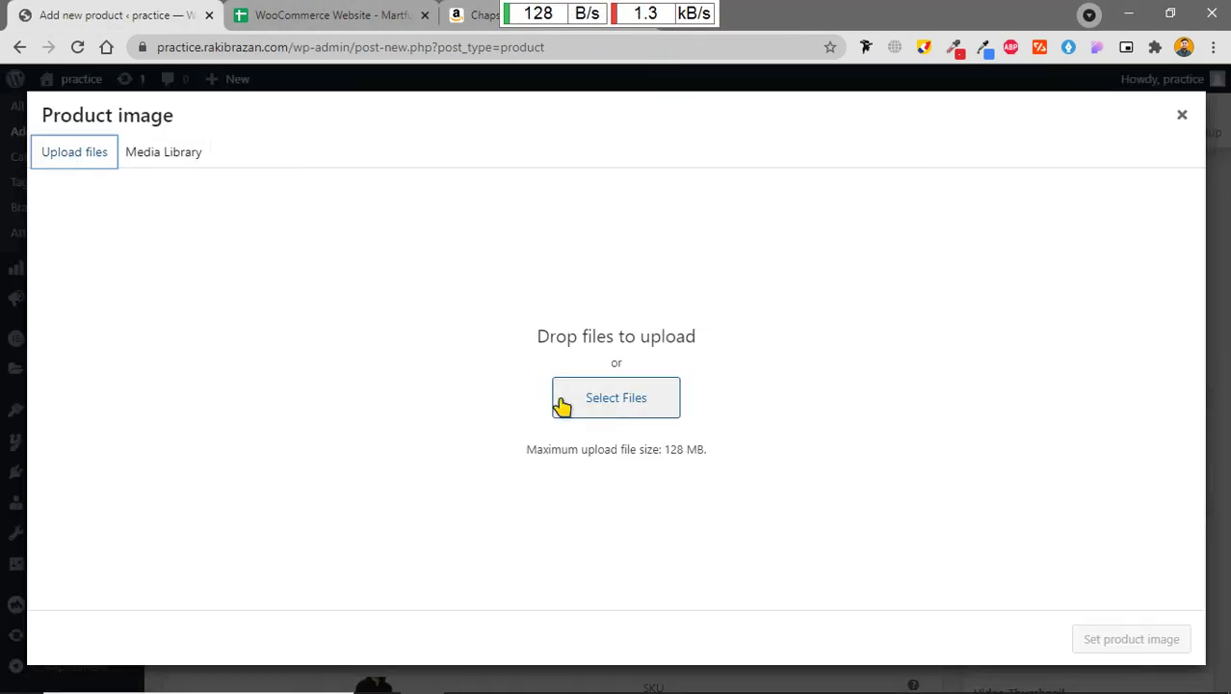
{"action": "left_click", "coordinate": [621, 403]}
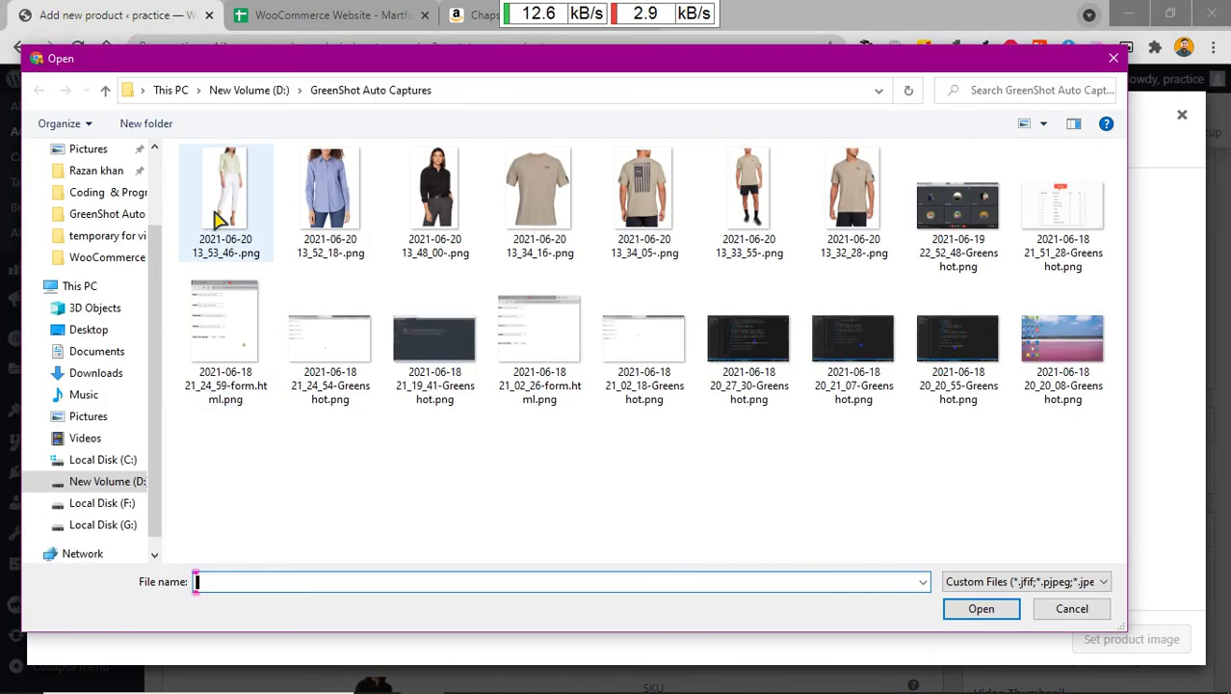
{"action": "left_click", "coordinate": [214, 227]}
{"action": "left_click", "coordinate": [975, 610]}
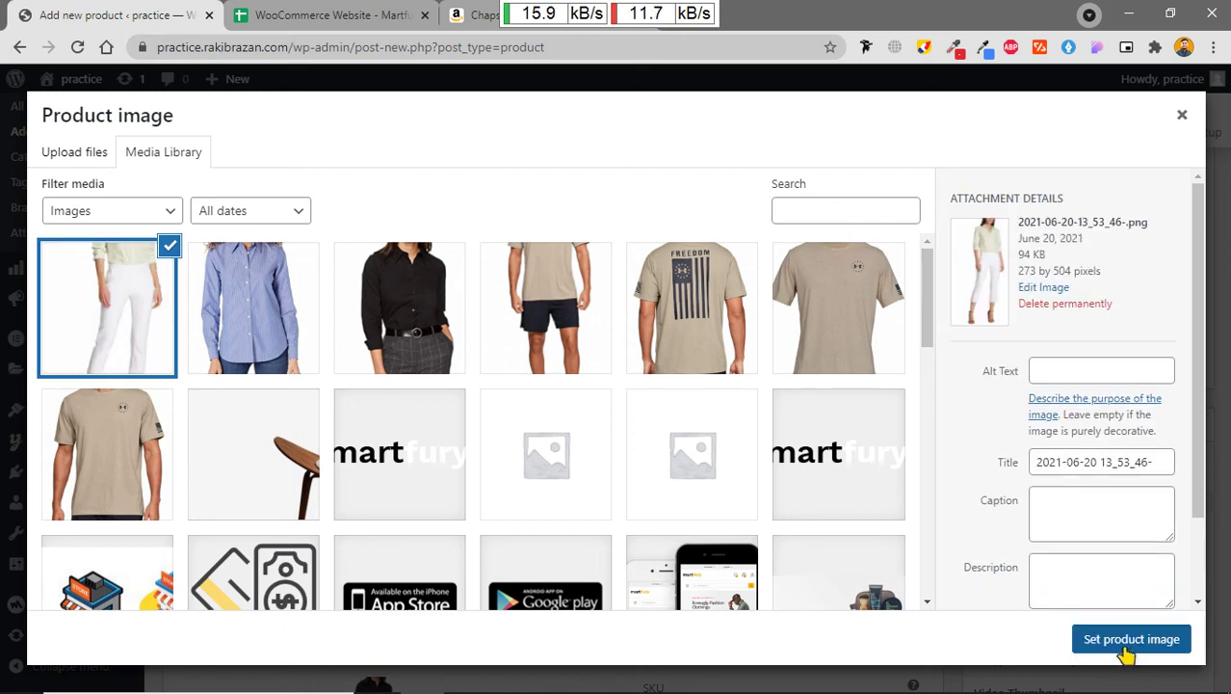
{"action": "left_click", "coordinate": [1124, 639]}
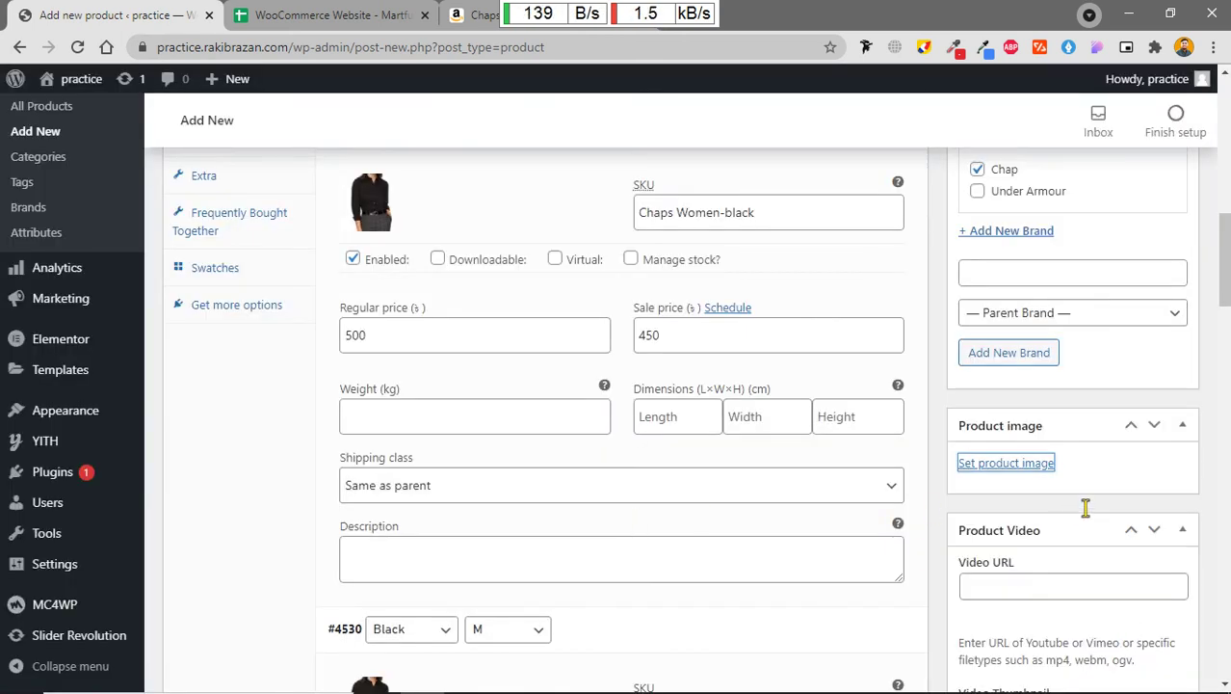
{"action": "scroll", "coordinate": [1073, 494], "scroll_direction": "down", "scroll_amount": 6}
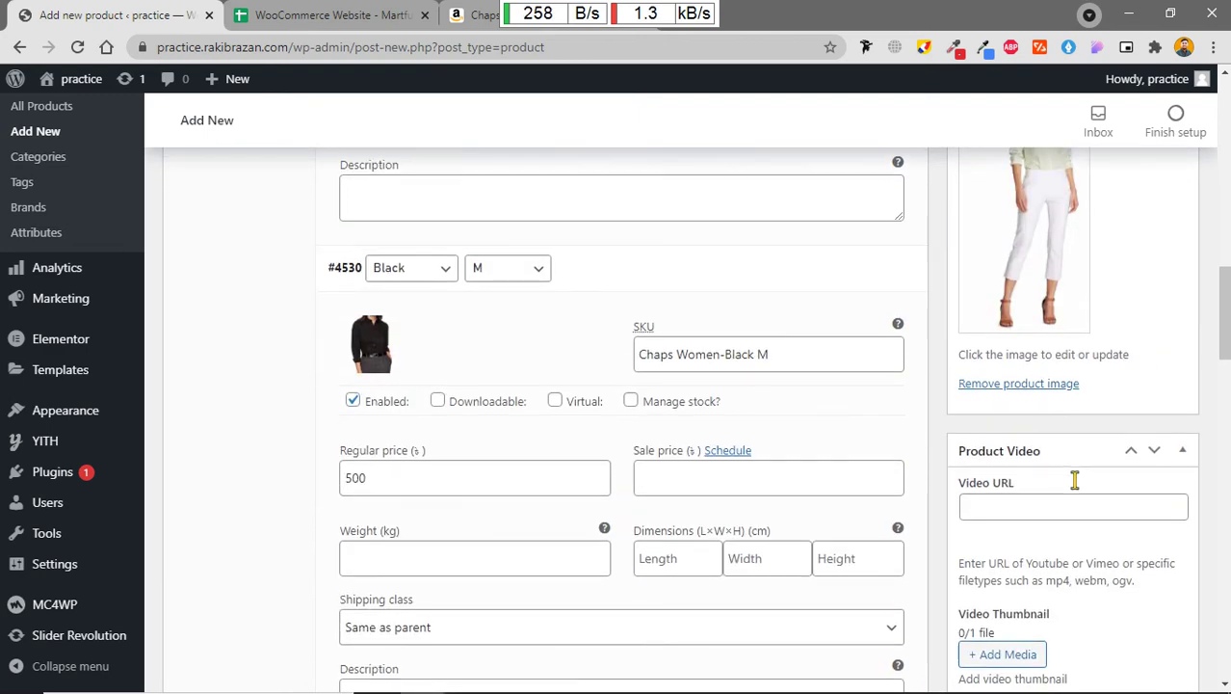
{"action": "scroll", "coordinate": [1047, 471], "scroll_direction": "up", "scroll_amount": 2}
{"action": "scroll", "coordinate": [1046, 470], "scroll_direction": "down", "scroll_amount": 6}
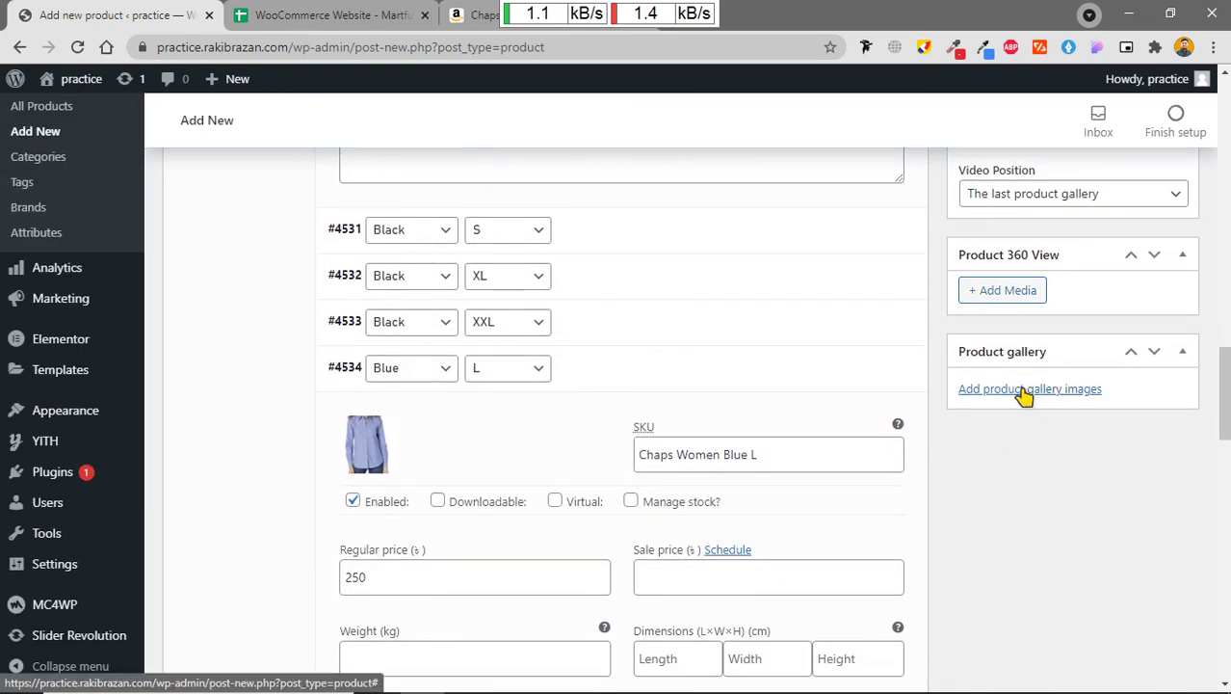
{"action": "left_click", "coordinate": [474, 16]}
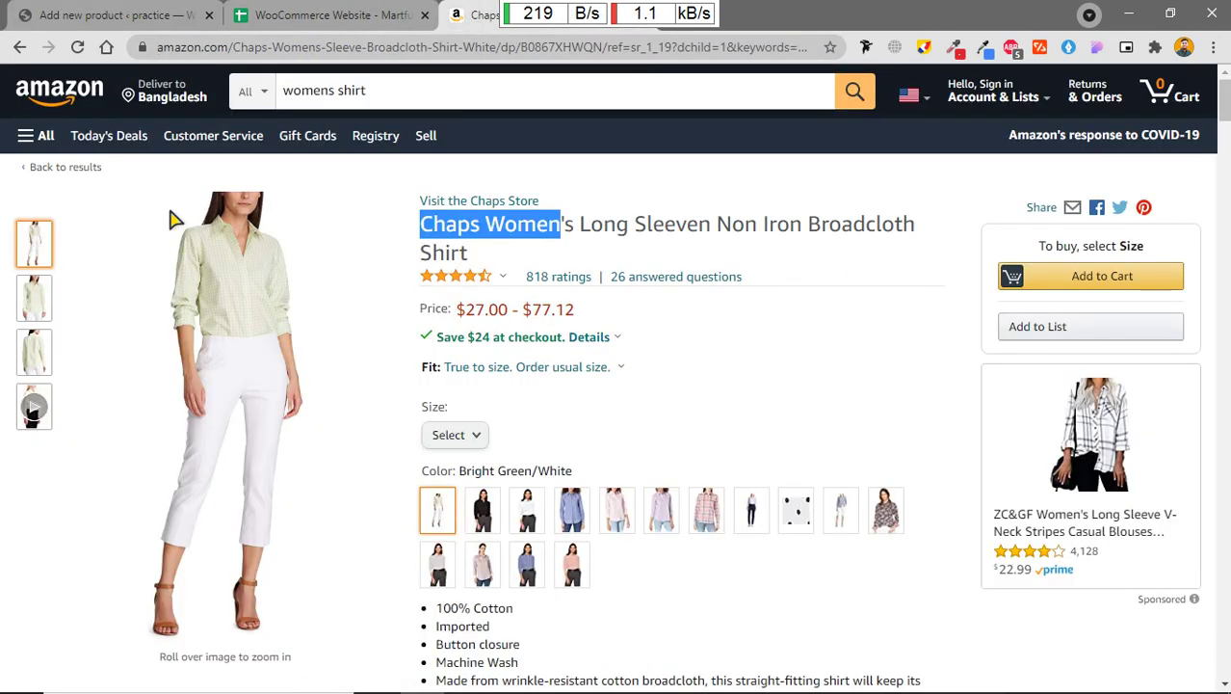
Step: Capture a 315x504 region screenshot of the Bright Green/White shirt's back-view image to the clipboard
{"action": "mouse_move", "coordinate": [34, 297]}
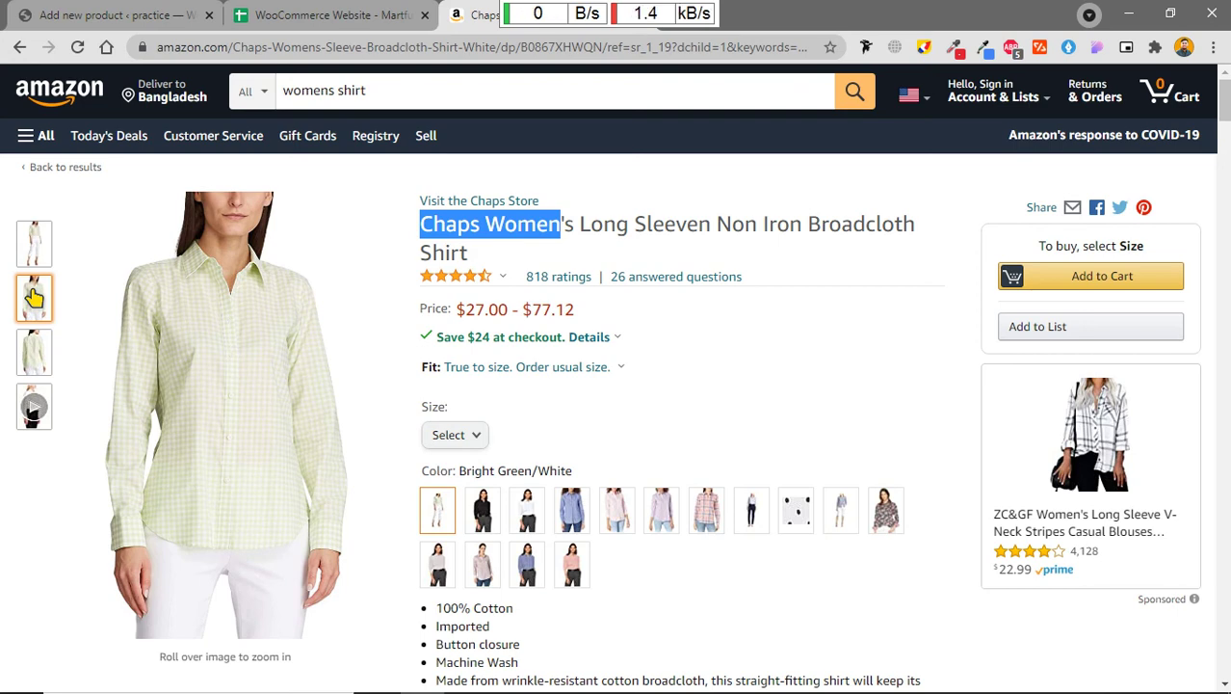
{"action": "key", "text": "Print"}
{"action": "left_click_drag", "start_coordinate": [66, 171], "coordinate": [383, 643]}
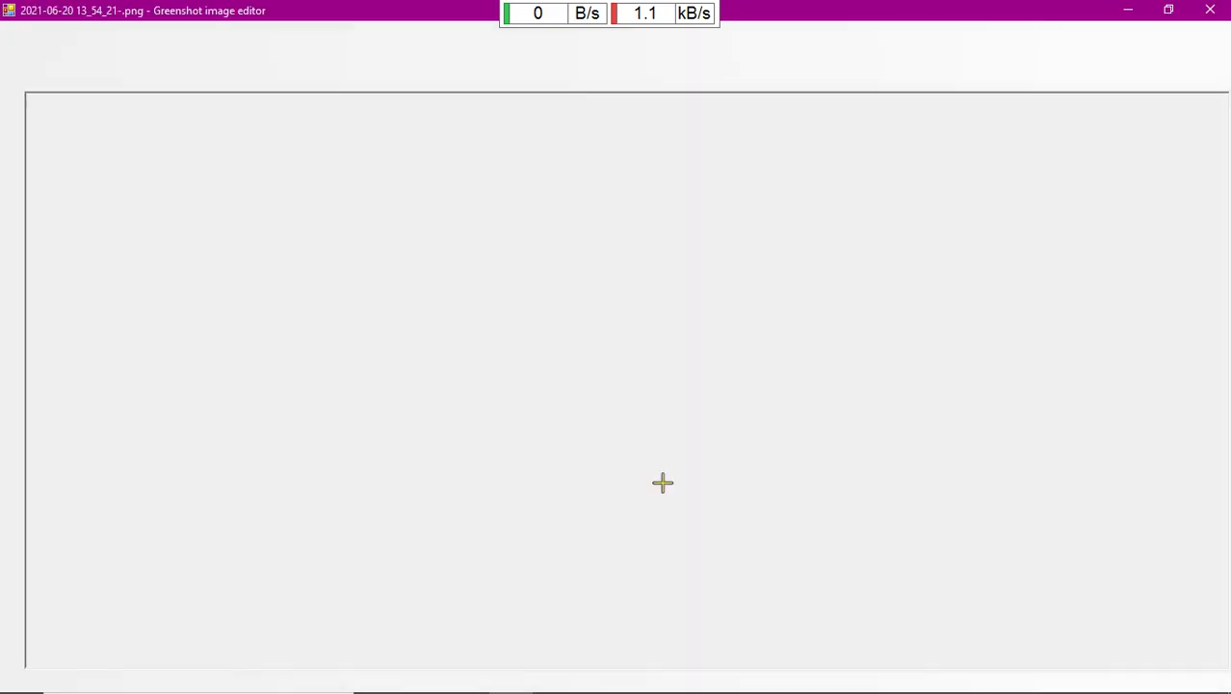
{"action": "left_click", "coordinate": [1227, 8]}
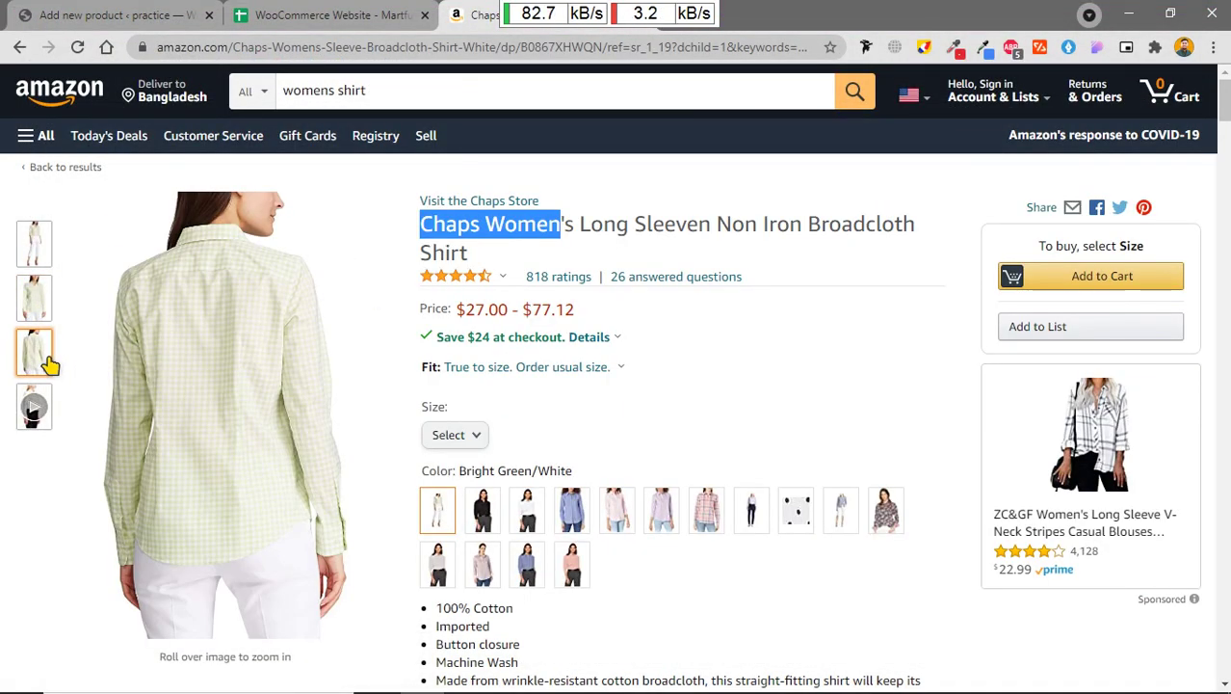
{"action": "key", "text": "Print"}
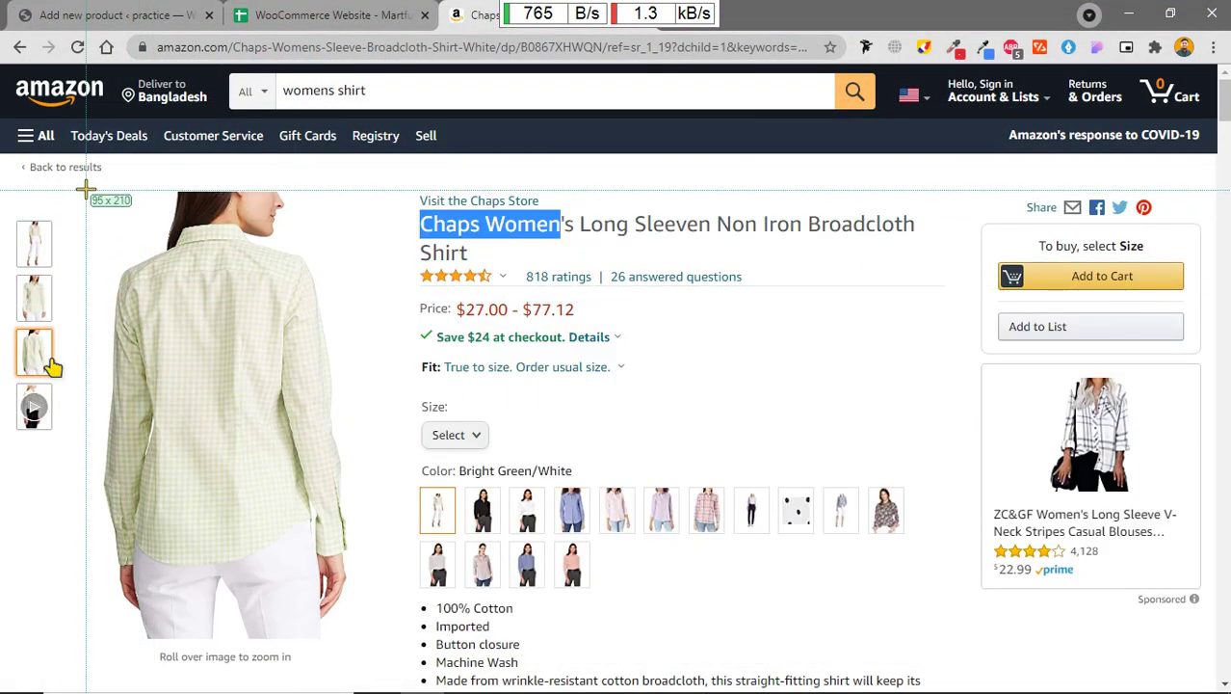
{"action": "left_click_drag", "start_coordinate": [81, 186], "coordinate": [366, 642]}
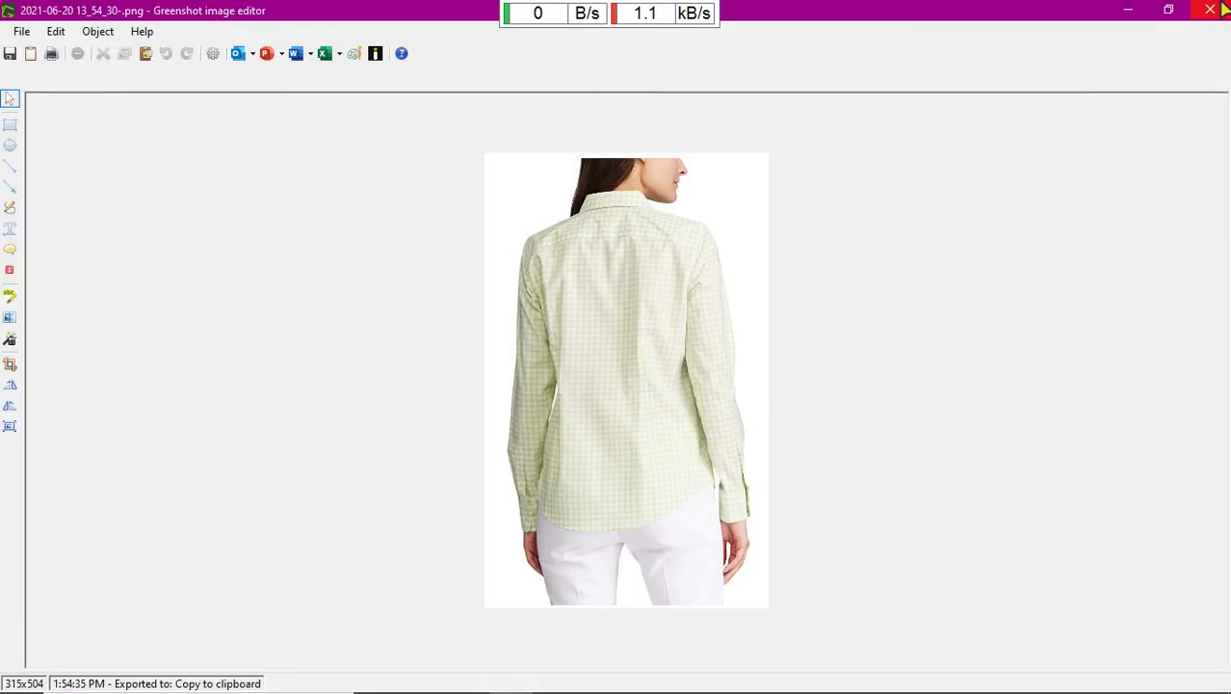
{"action": "left_click", "coordinate": [1225, 9]}
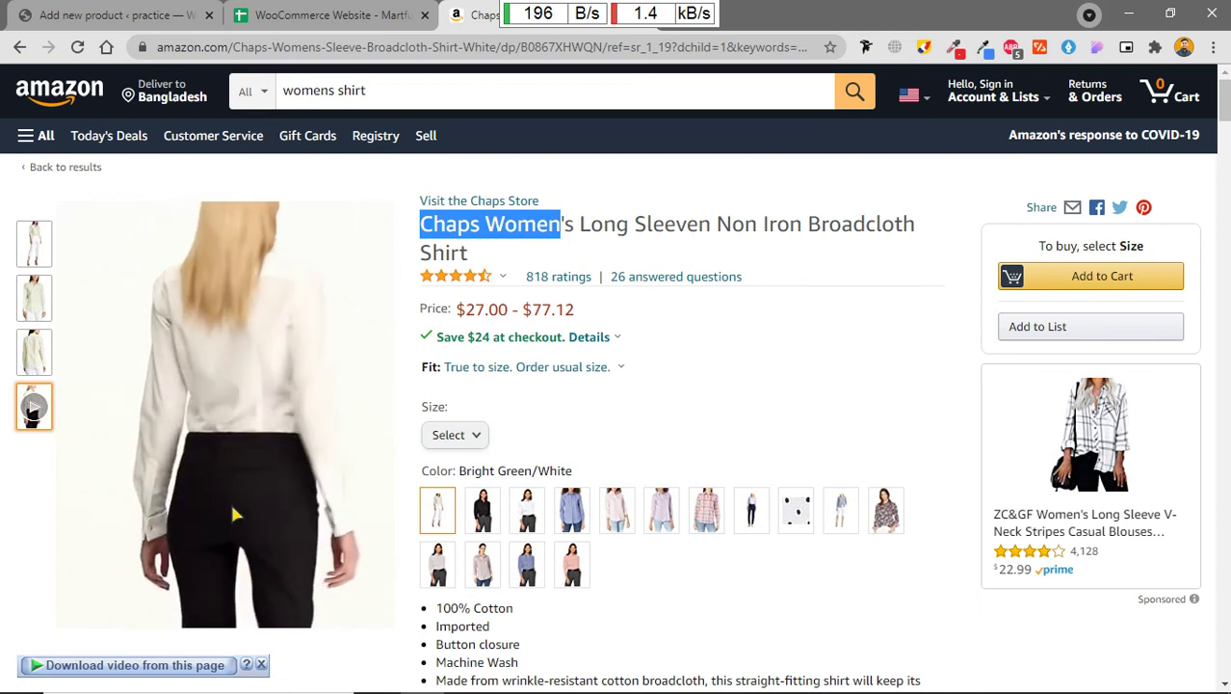
Step: Inspect the Amazon product video in developer tools, toggling device emulation off, then close them
{"action": "right_click", "coordinate": [274, 450]}
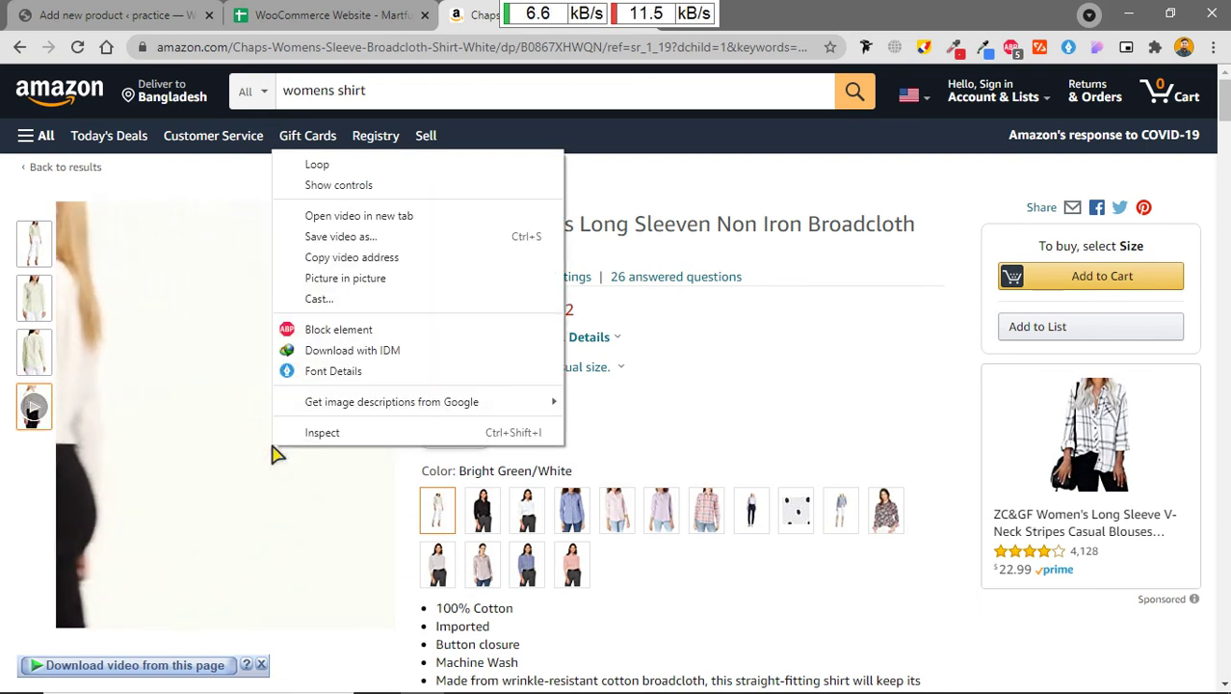
{"action": "left_click", "coordinate": [379, 432]}
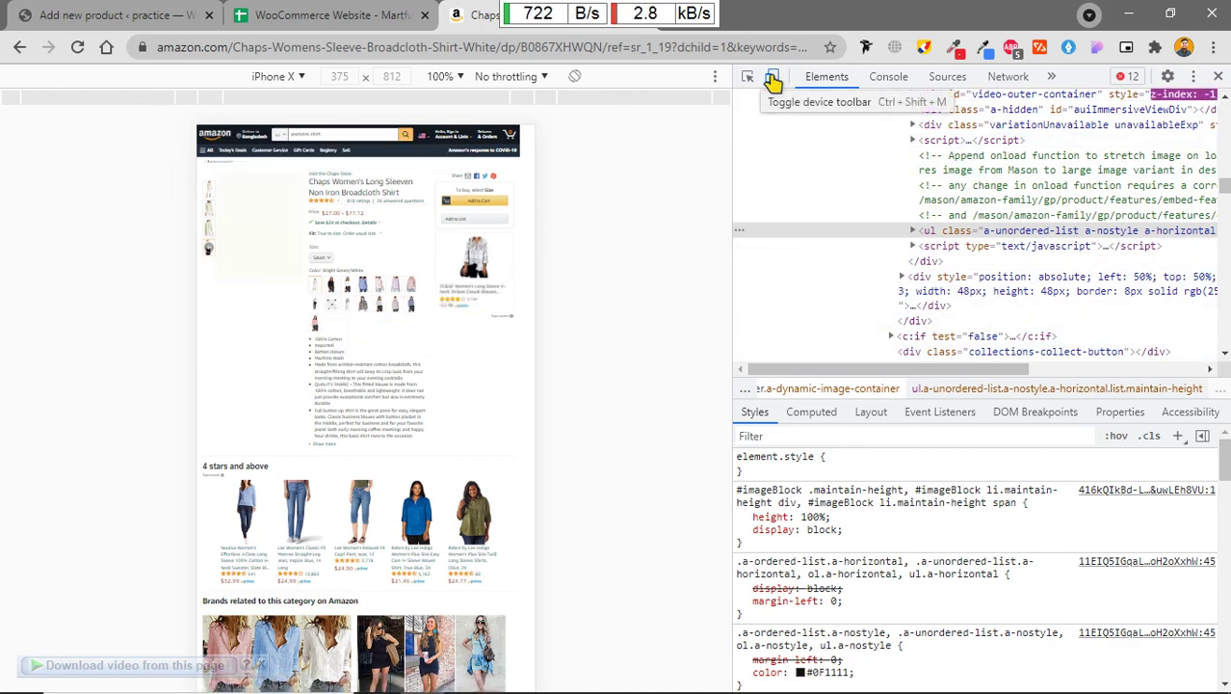
{"action": "left_click", "coordinate": [279, 76]}
{"action": "left_click", "coordinate": [308, 102]}
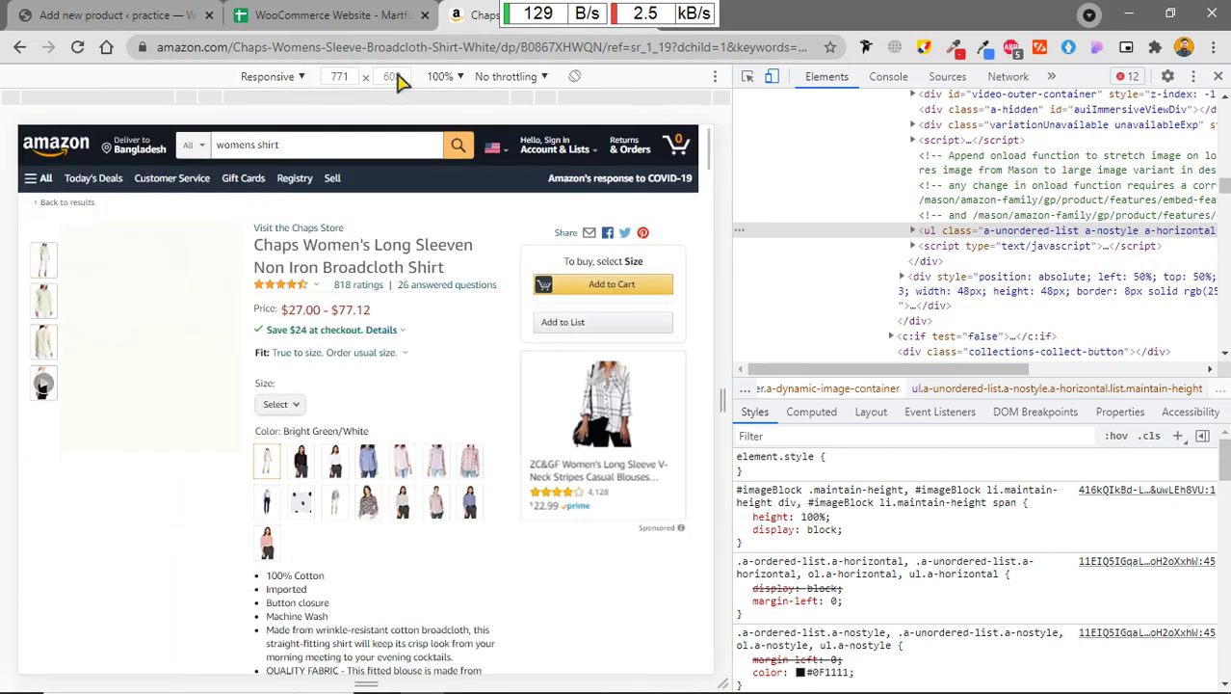
{"action": "left_click", "coordinate": [772, 76]}
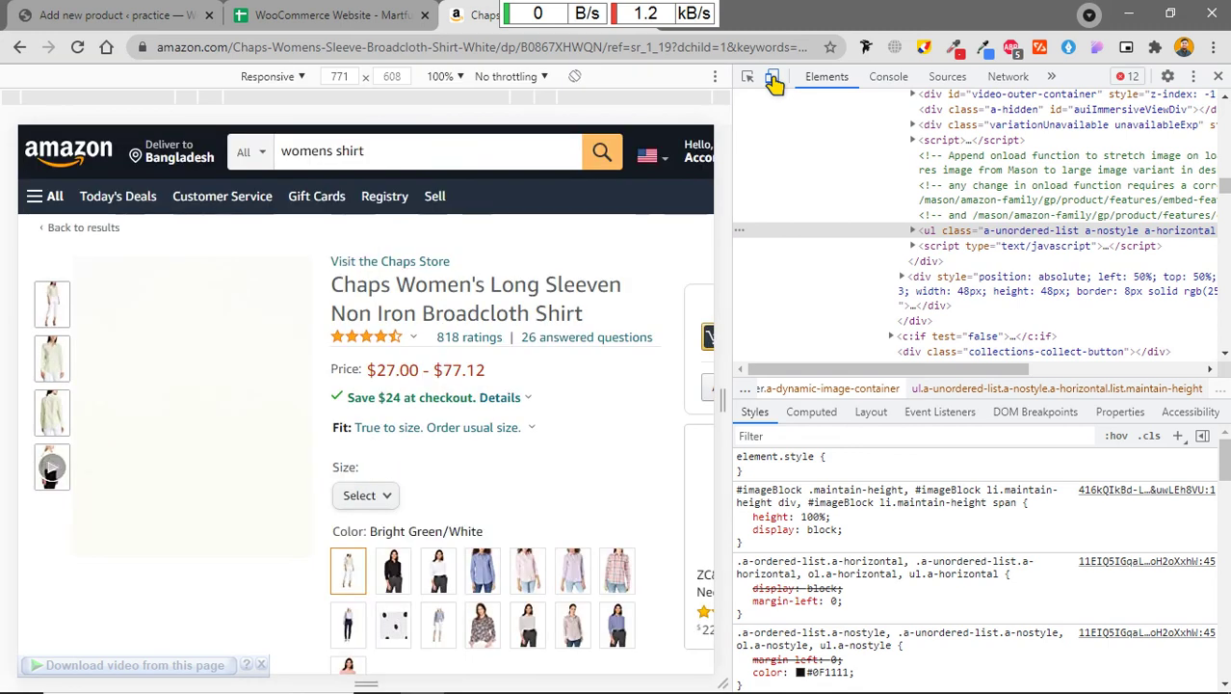
{"action": "left_click", "coordinate": [772, 77]}
{"action": "left_click", "coordinate": [781, 84]}
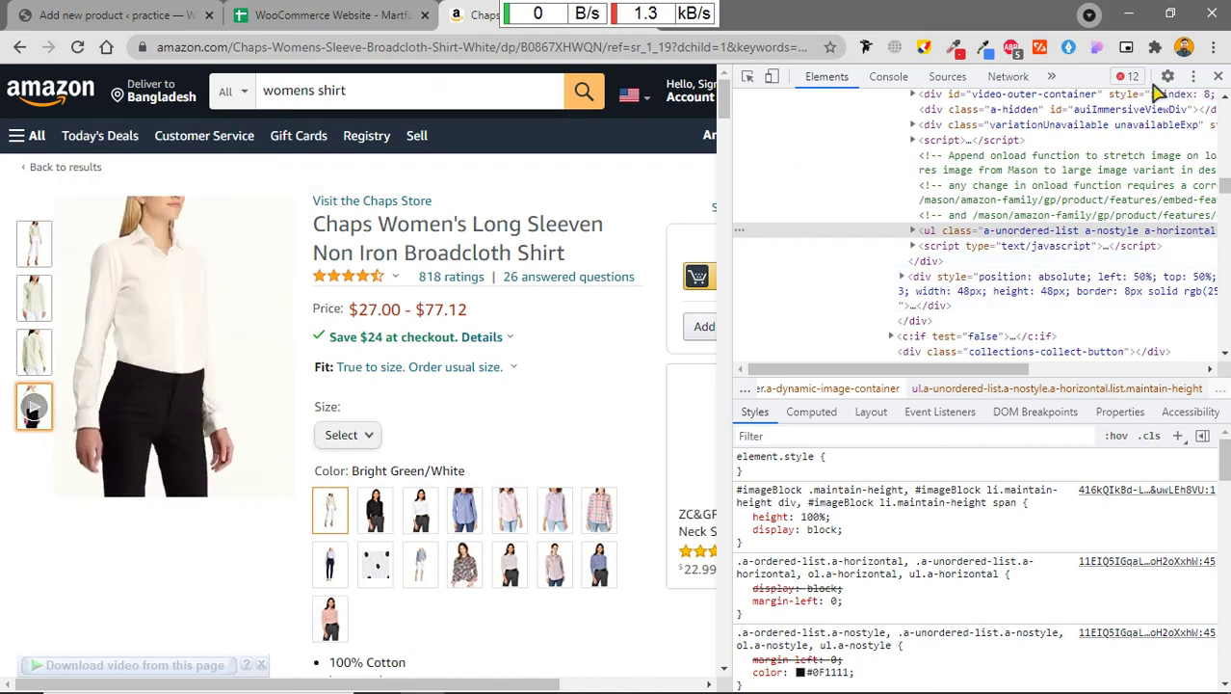
{"action": "left_click", "coordinate": [1218, 77]}
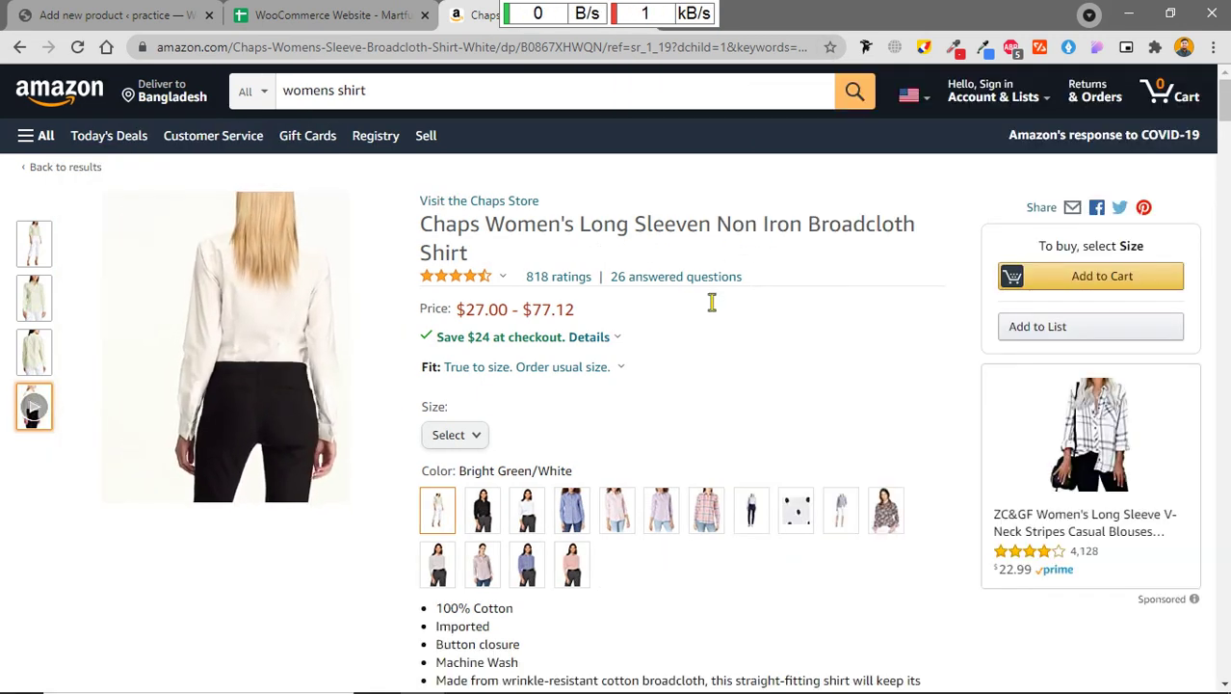
Step: Search the page code for 'mp4' to copy the cloudfront video source, then return to Add new product
{"action": "right_click", "coordinate": [706, 363]}
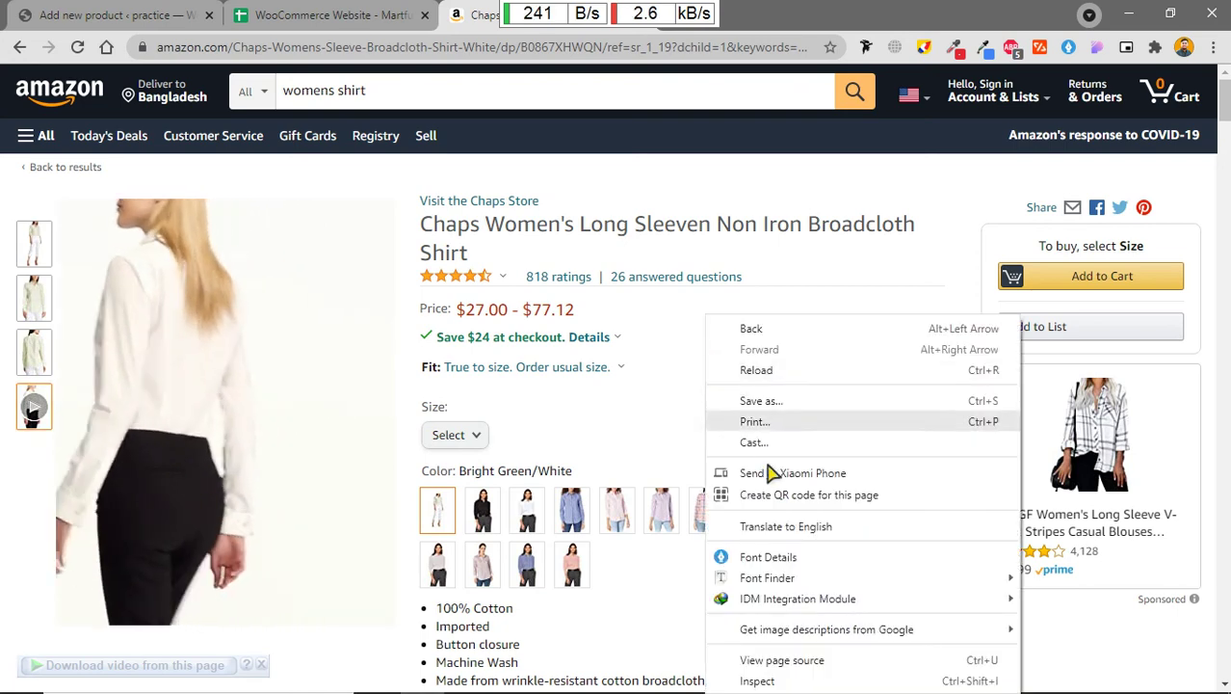
{"action": "left_click", "coordinate": [786, 680]}
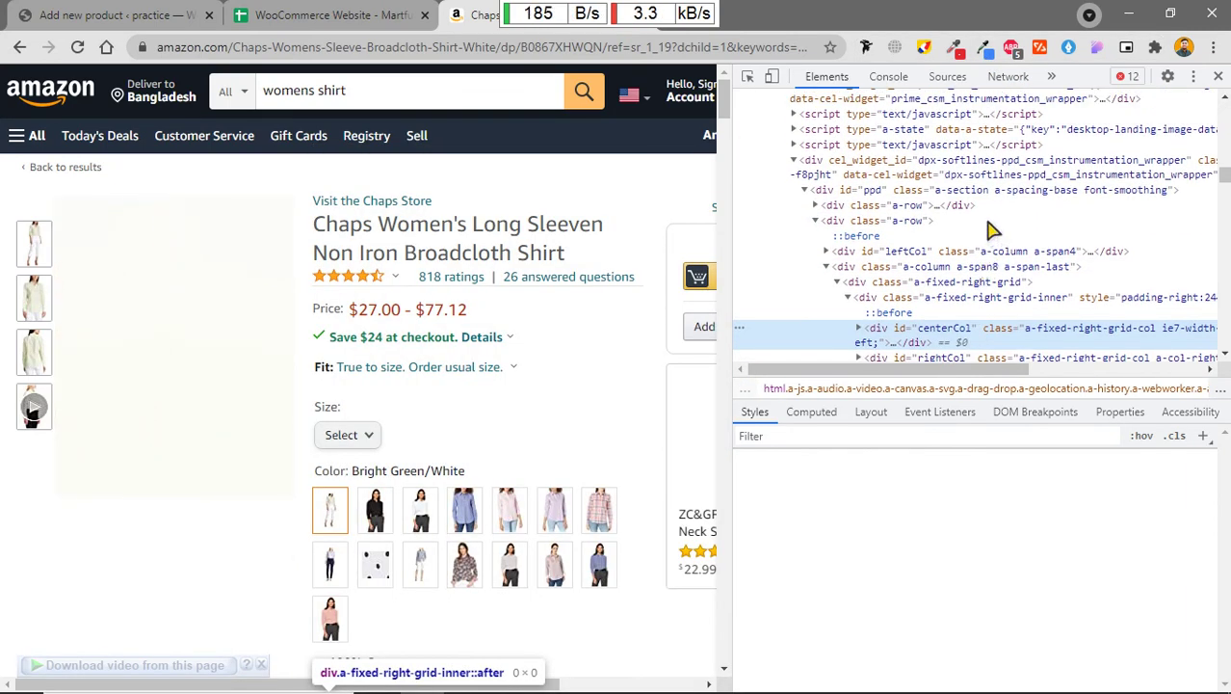
{"action": "scroll", "coordinate": [901, 181], "scroll_direction": "up", "scroll_amount": 10}
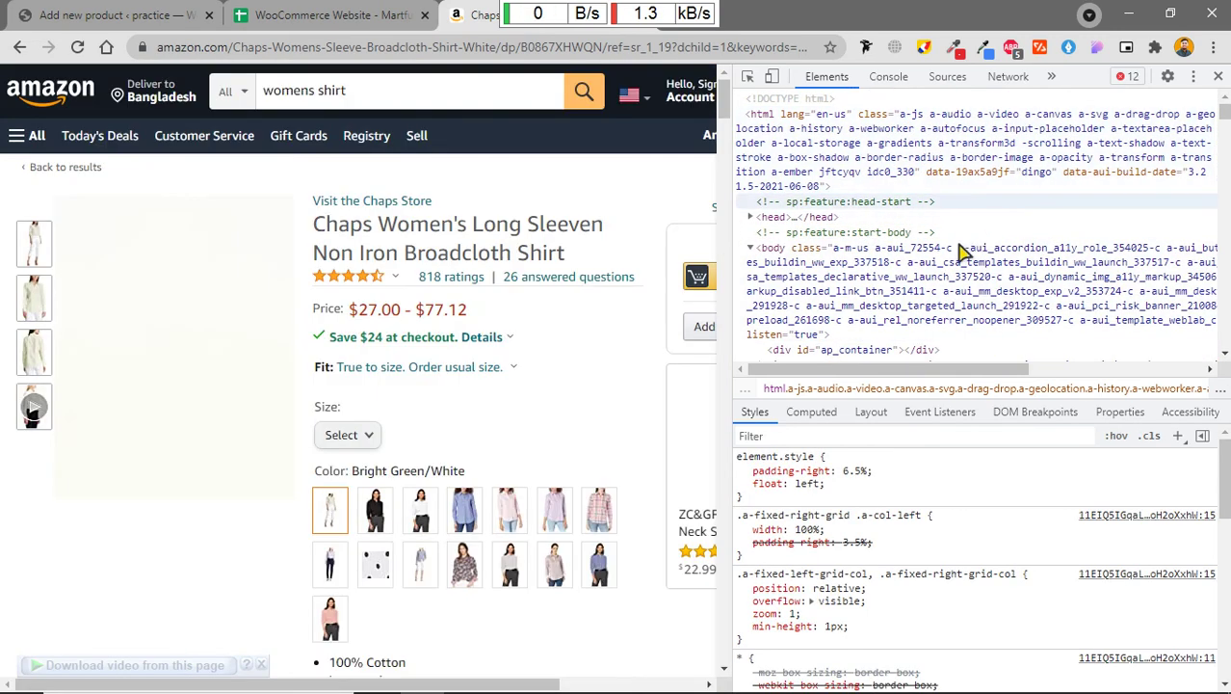
{"action": "scroll", "coordinate": [956, 291], "scroll_direction": "down", "scroll_amount": 8}
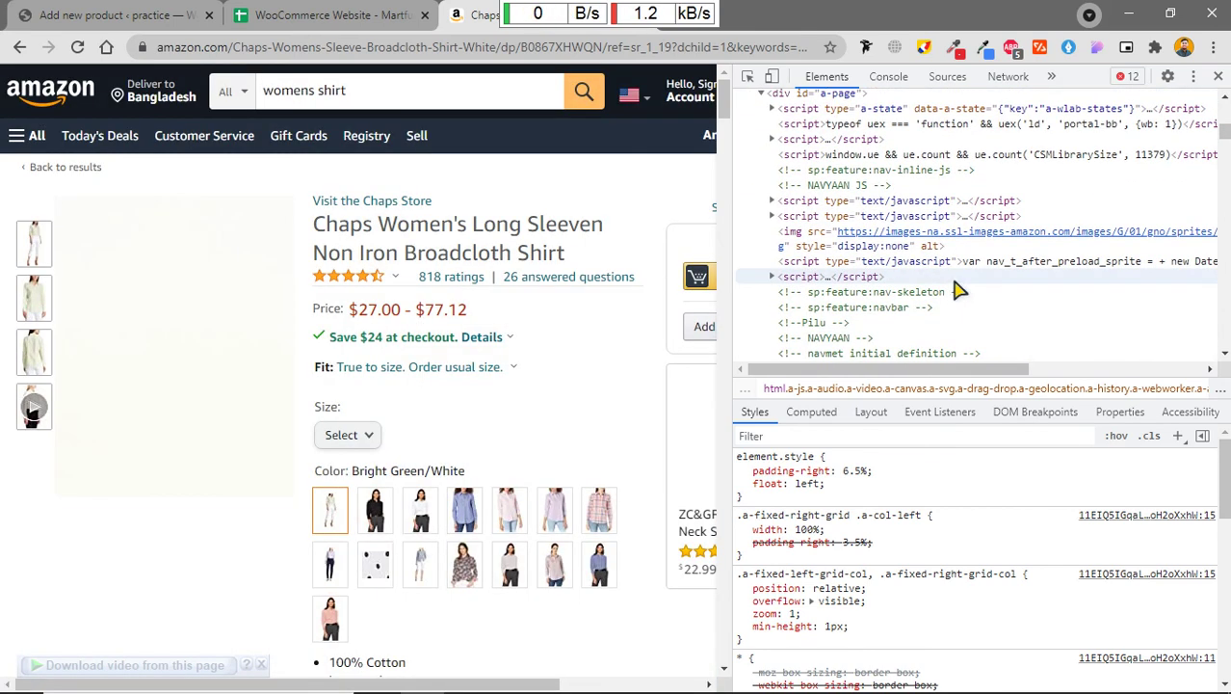
{"action": "key", "text": "ctrl+f"}
{"action": "type", "text": "mp4"}
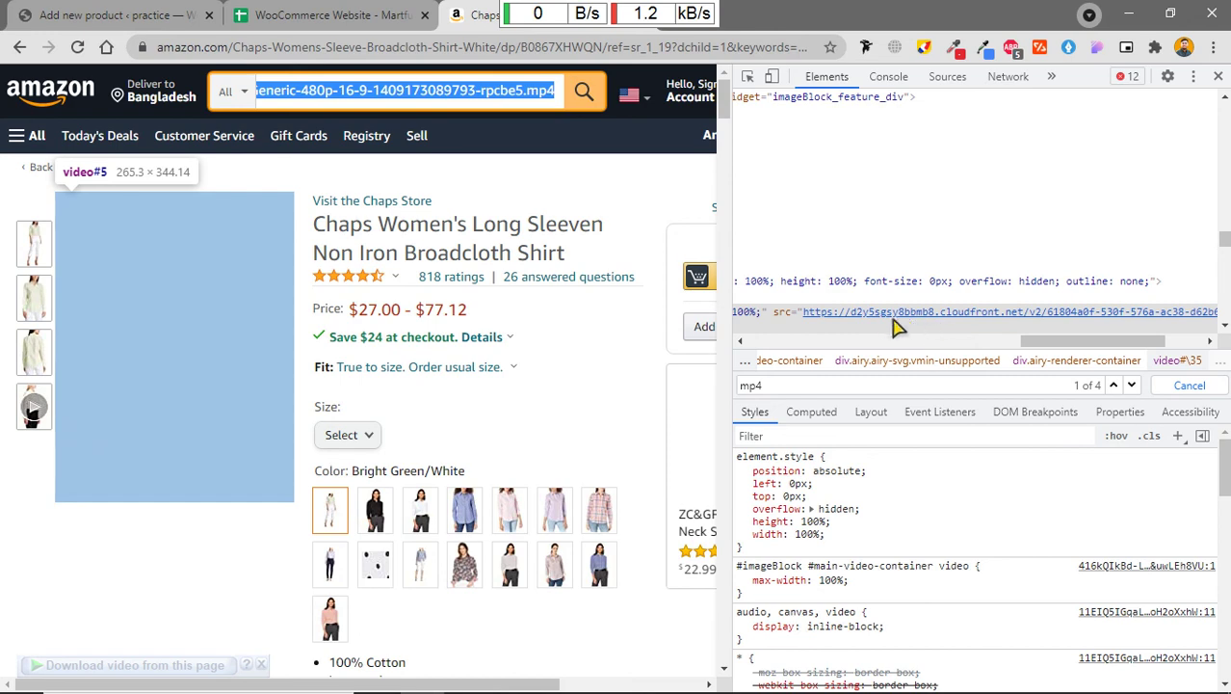
{"action": "left_click", "coordinate": [140, 14]}
{"action": "scroll", "coordinate": [1060, 351], "scroll_direction": "up", "scroll_amount": 3}
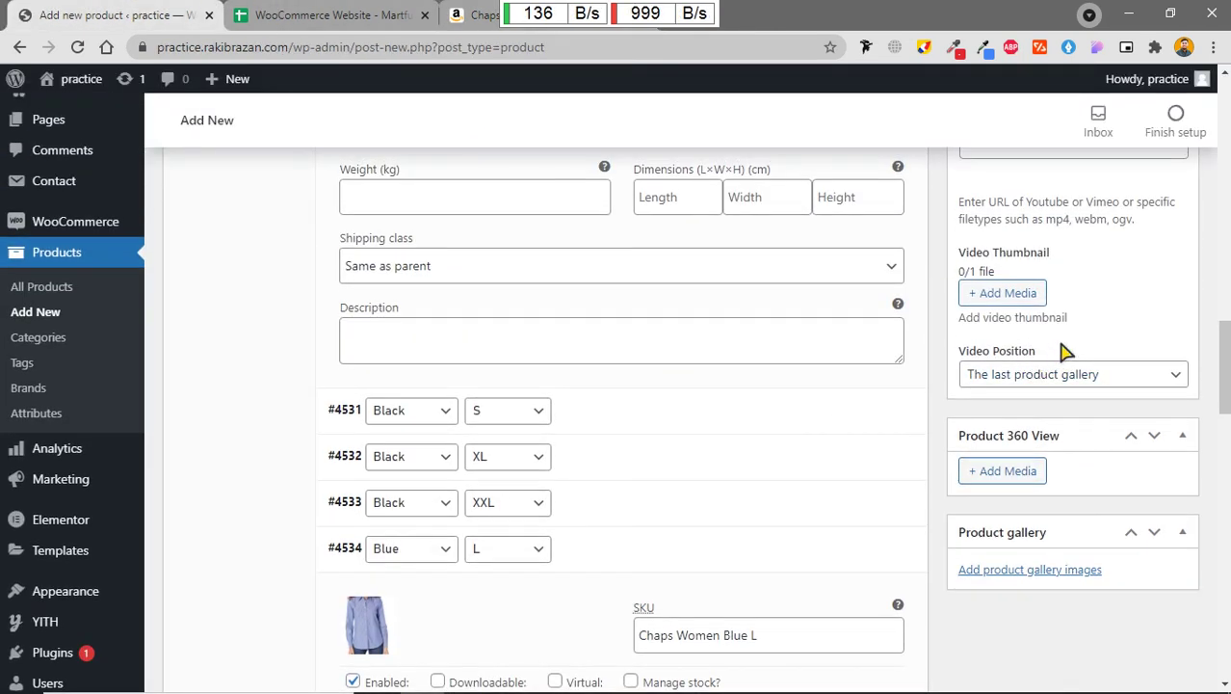
Step: Paste the Amazon .mp4 link into the Product Video's Video URL field
{"action": "scroll", "coordinate": [1029, 357], "scroll_direction": "up", "scroll_amount": 1}
{"action": "left_click", "coordinate": [996, 326]}
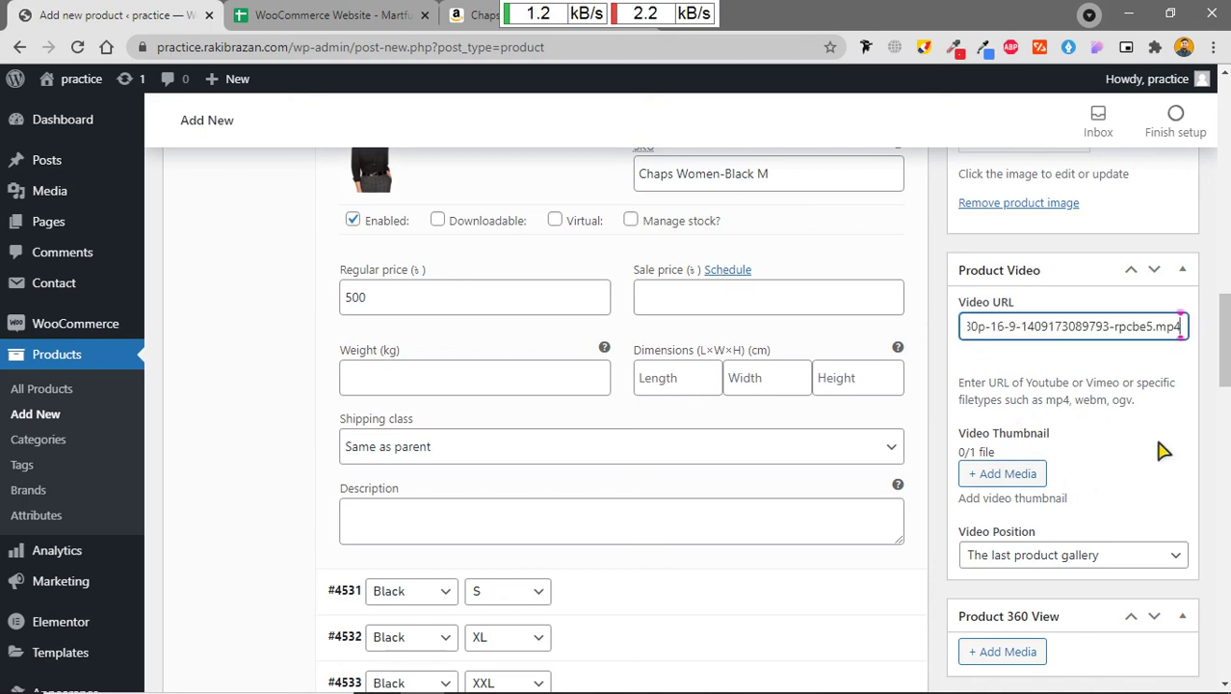
{"action": "scroll", "coordinate": [1073, 453], "scroll_direction": "down", "scroll_amount": 2}
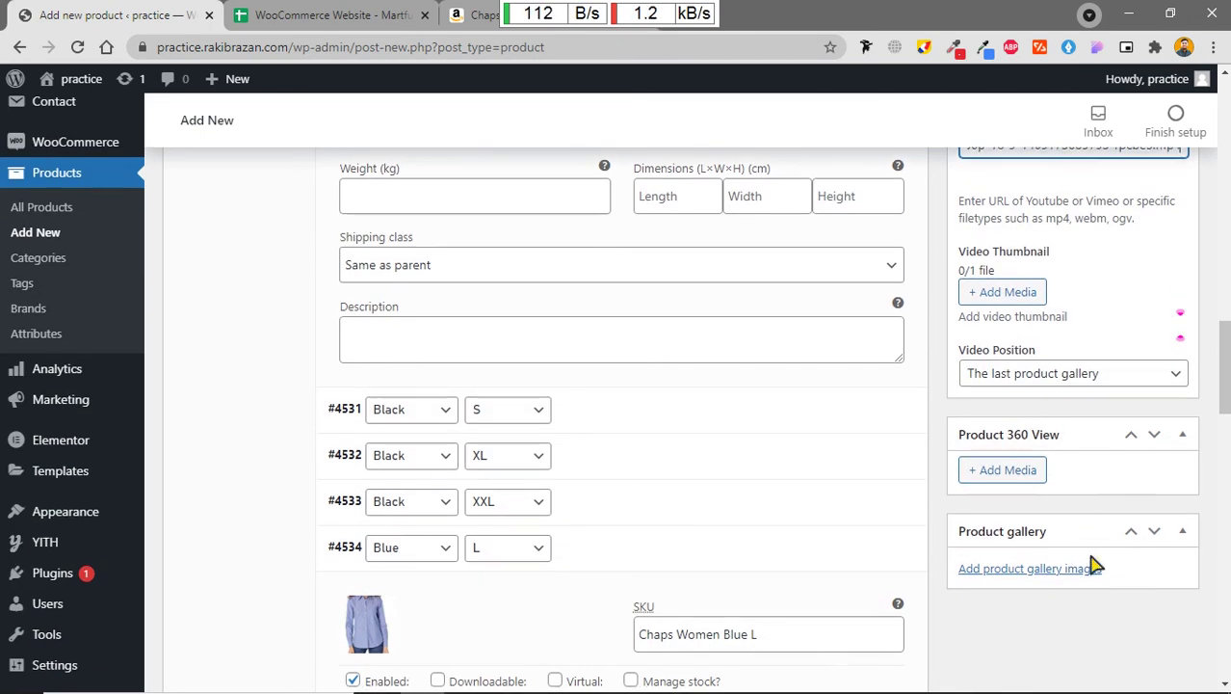
{"action": "scroll", "coordinate": [1060, 540], "scroll_direction": "down", "scroll_amount": 1}
Step: Upload the 13_53_46, 13_54_21 and 13_54_30 shirt screenshots and add them to the product gallery
{"action": "left_click", "coordinate": [1027, 482]}
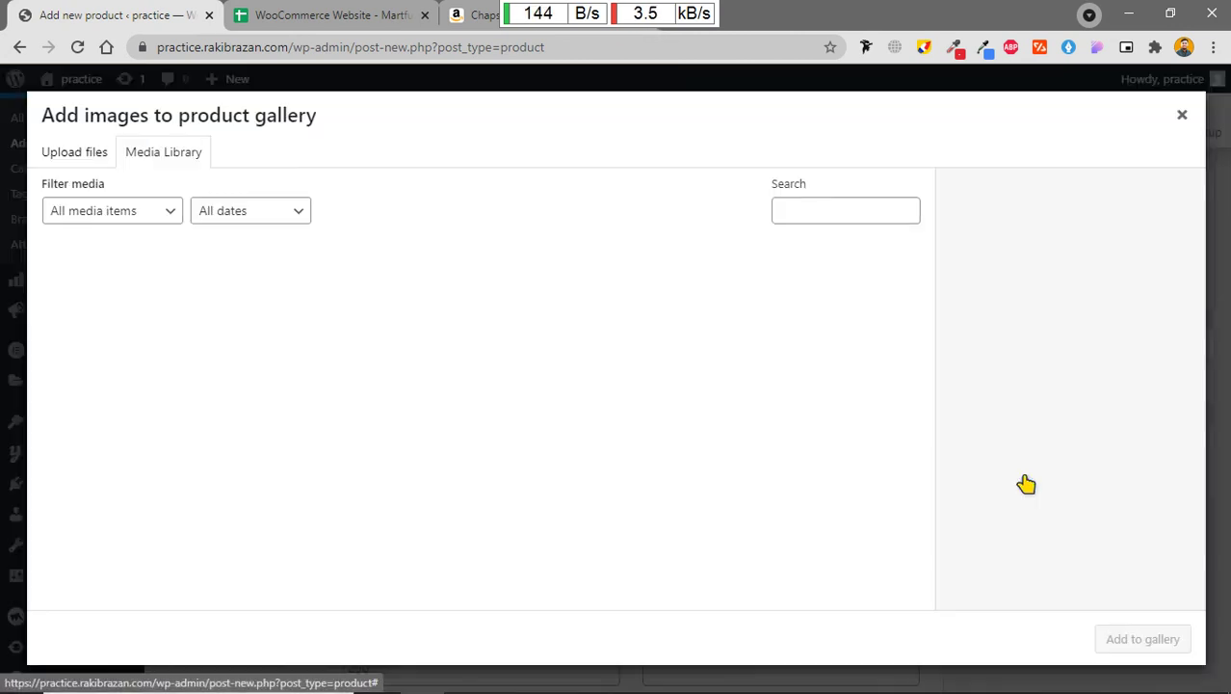
{"action": "left_click", "coordinate": [62, 157]}
{"action": "left_click", "coordinate": [616, 398]}
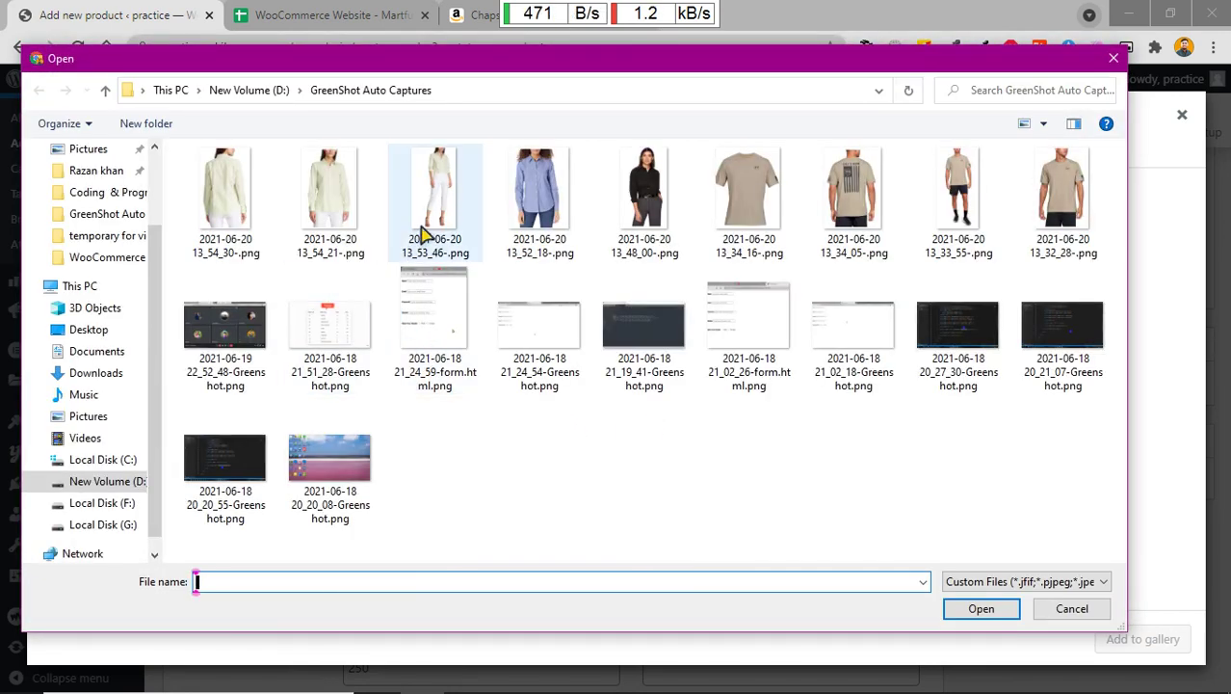
{"action": "left_click", "coordinate": [424, 234]}
{"action": "left_click", "coordinate": [325, 234], "text": "ctrl"}
{"action": "left_click", "coordinate": [242, 234], "text": "ctrl"}
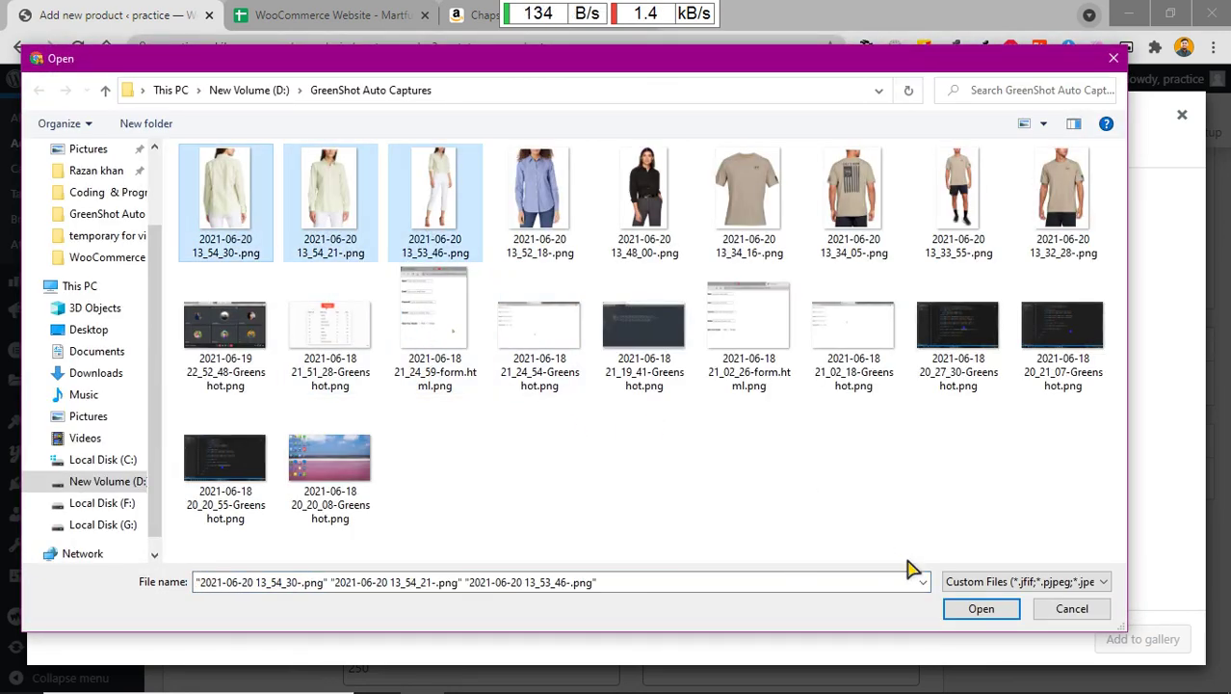
{"action": "left_click", "coordinate": [978, 609]}
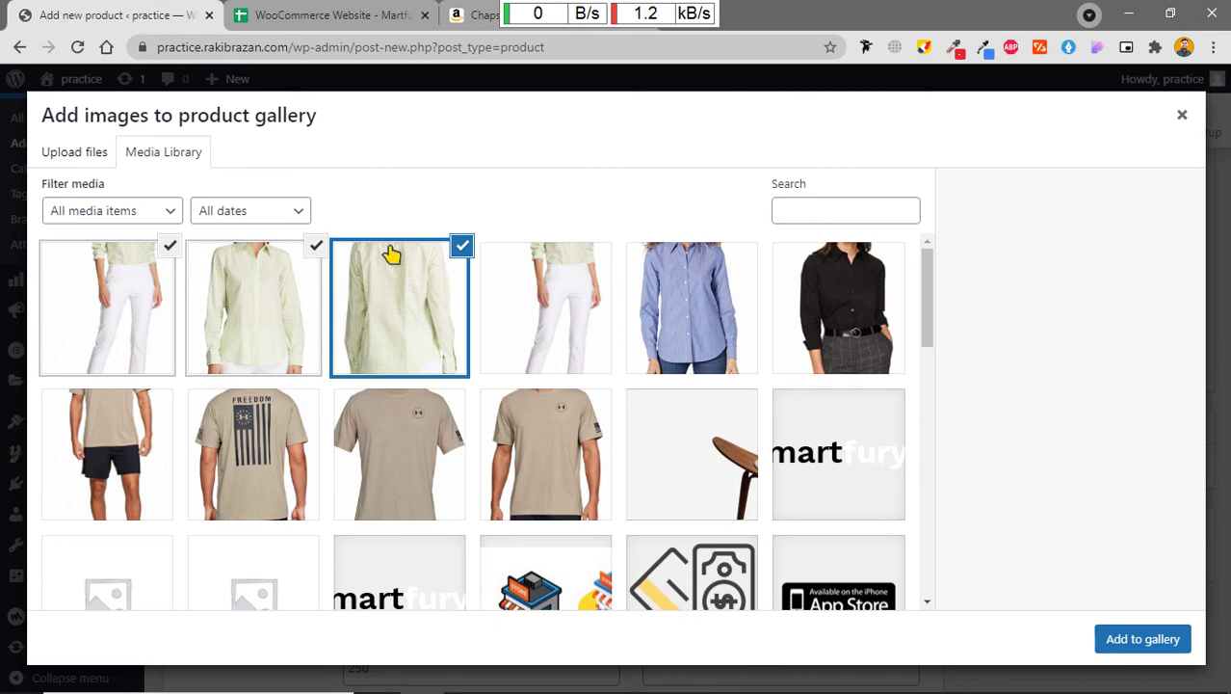
{"action": "left_click", "coordinate": [1145, 639]}
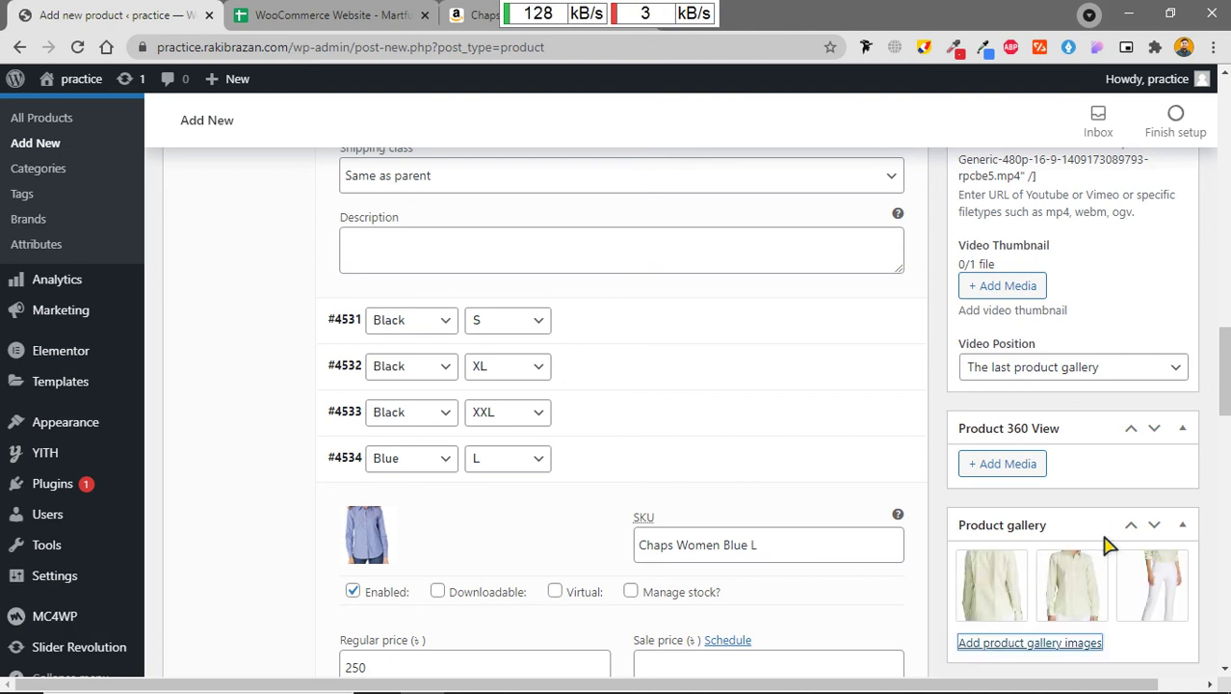
{"action": "scroll", "coordinate": [887, 501], "scroll_direction": "up", "scroll_amount": 15}
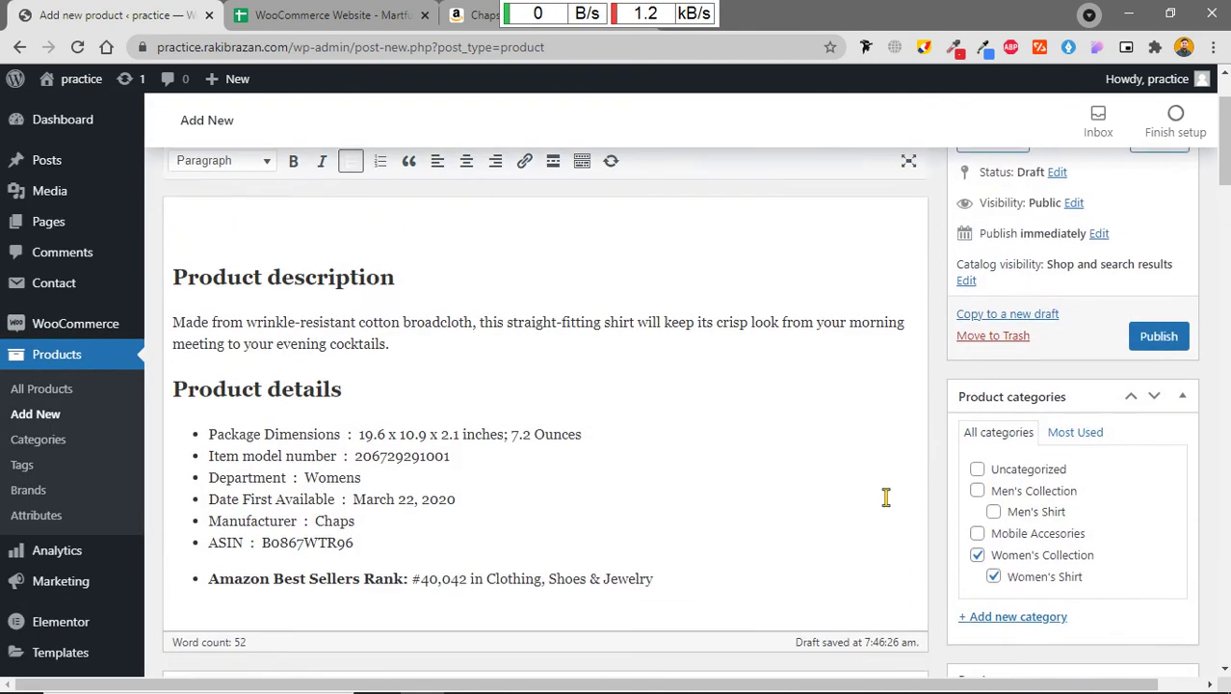
Step: Publish the 'Long Sleeven Non Iron Broadcloth Shirt' and bring up the View Product link's context menu
{"action": "left_click", "coordinate": [1168, 466]}
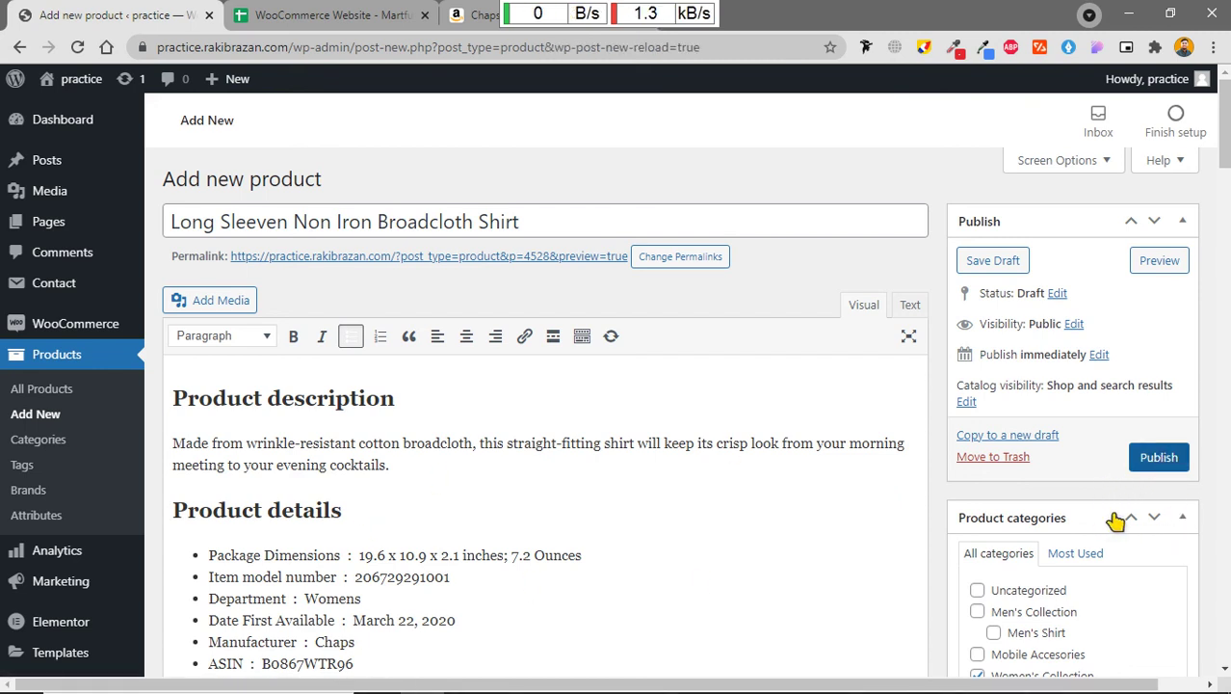
{"action": "left_click", "coordinate": [1166, 463]}
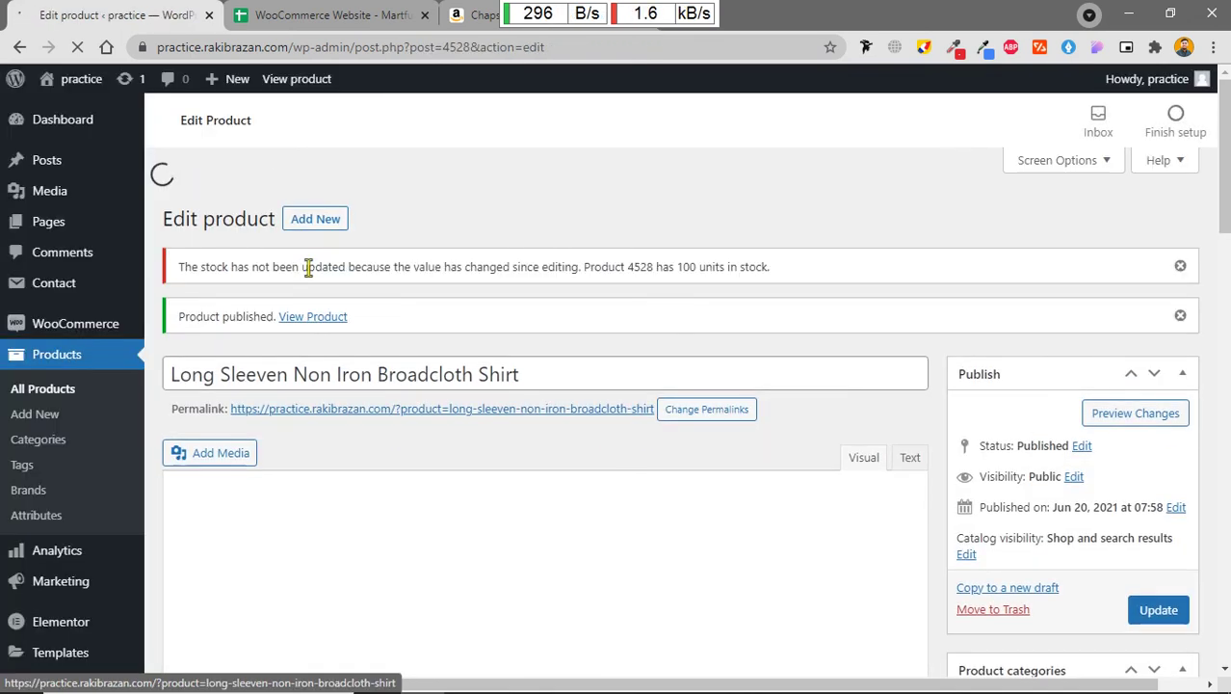
{"action": "left_click", "coordinate": [319, 318]}
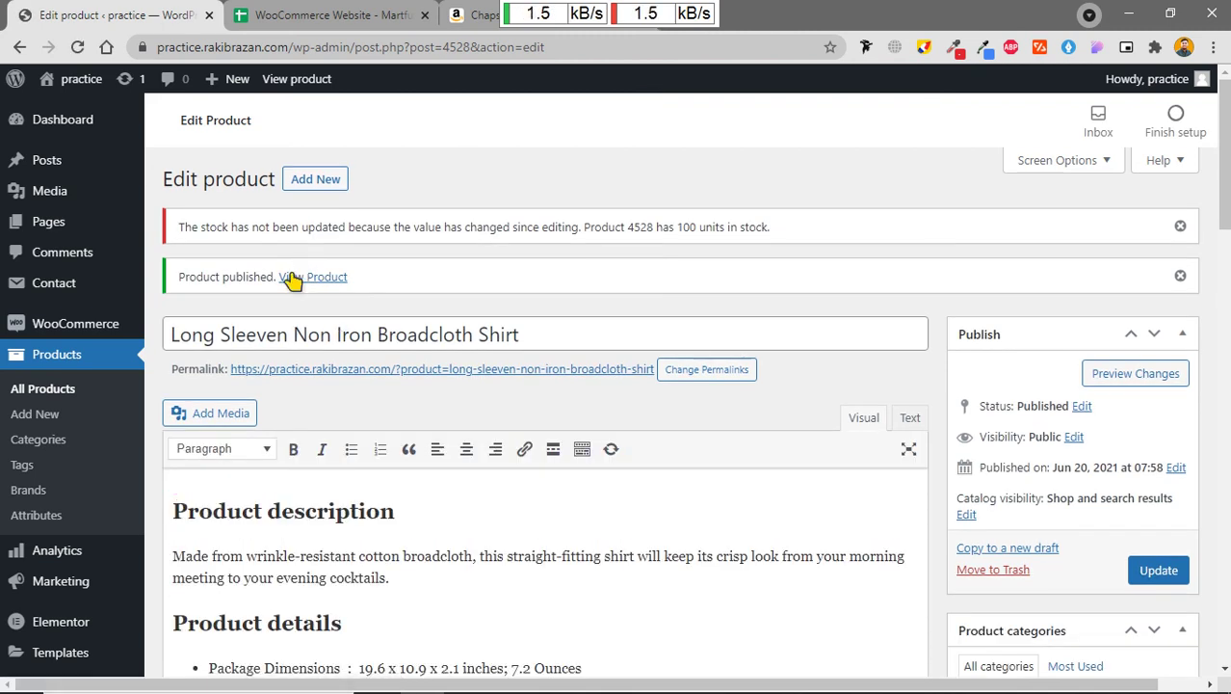
{"action": "right_click", "coordinate": [292, 278]}
Step: Open the live product page in a new tab and view the shirt's back-view gallery image
{"action": "left_click", "coordinate": [327, 292]}
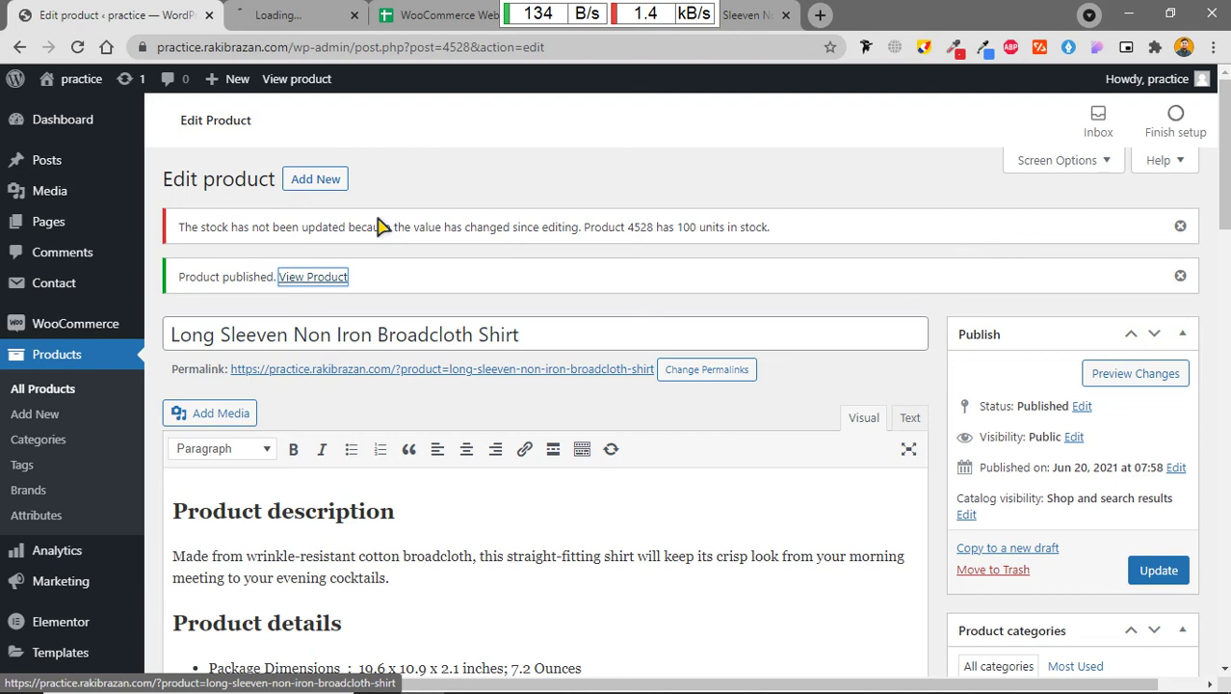
{"action": "left_click", "coordinate": [343, 16]}
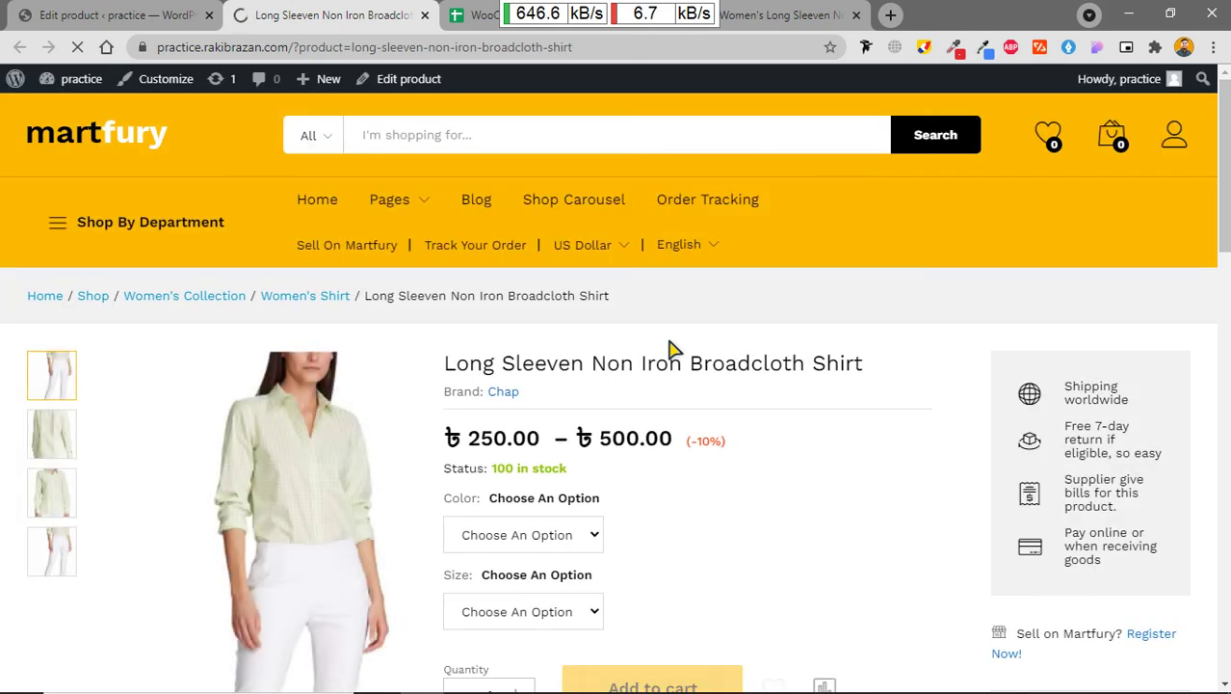
{"action": "scroll", "coordinate": [569, 386], "scroll_direction": "down", "scroll_amount": 2}
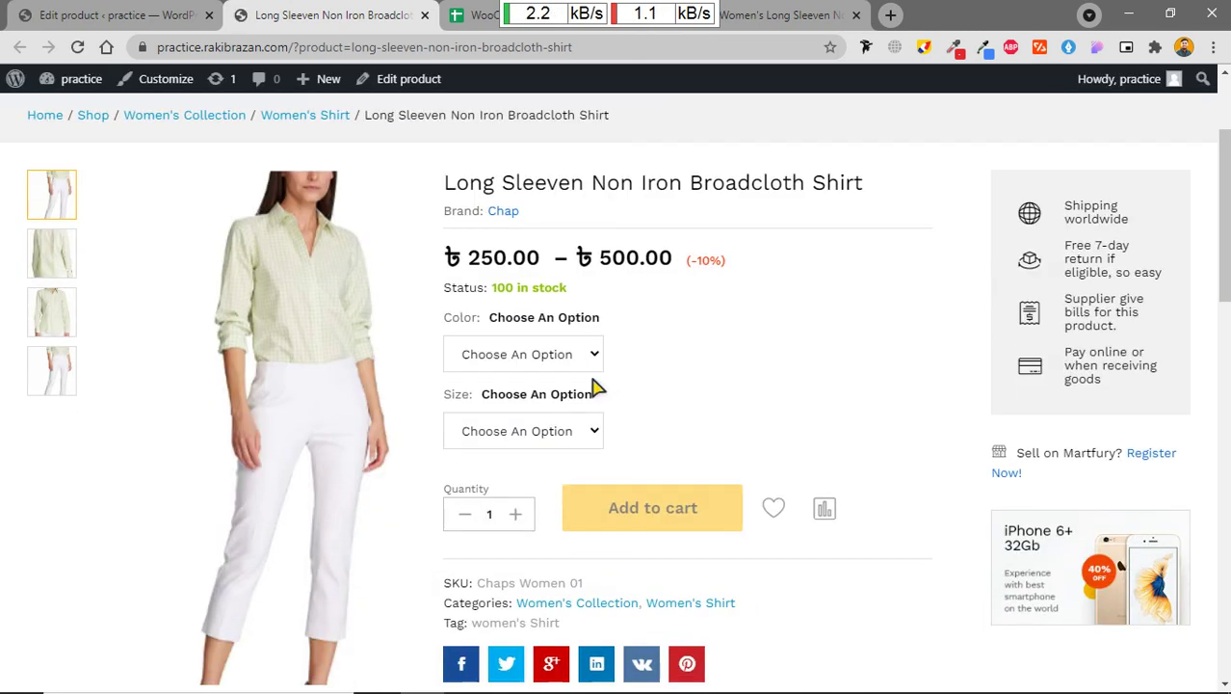
{"action": "scroll", "coordinate": [655, 377], "scroll_direction": "up", "scroll_amount": 1}
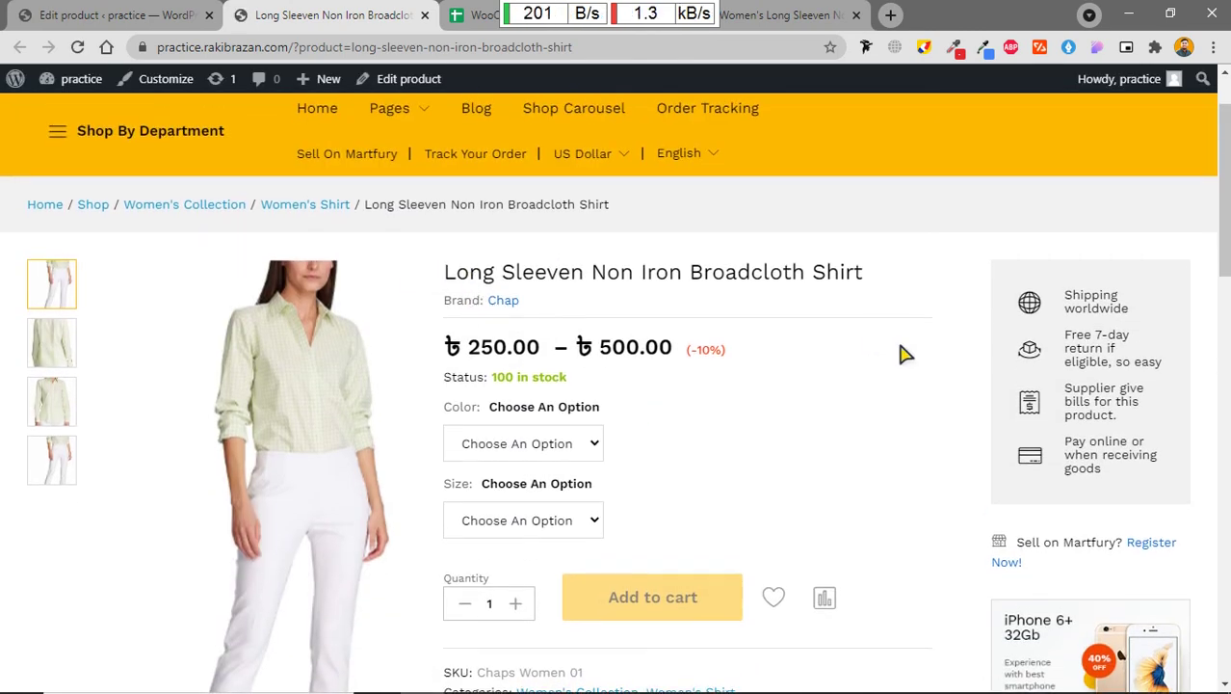
{"action": "scroll", "coordinate": [619, 184], "scroll_direction": "down", "scroll_amount": 1}
{"action": "scroll", "coordinate": [500, 296], "scroll_direction": "down", "scroll_amount": 1}
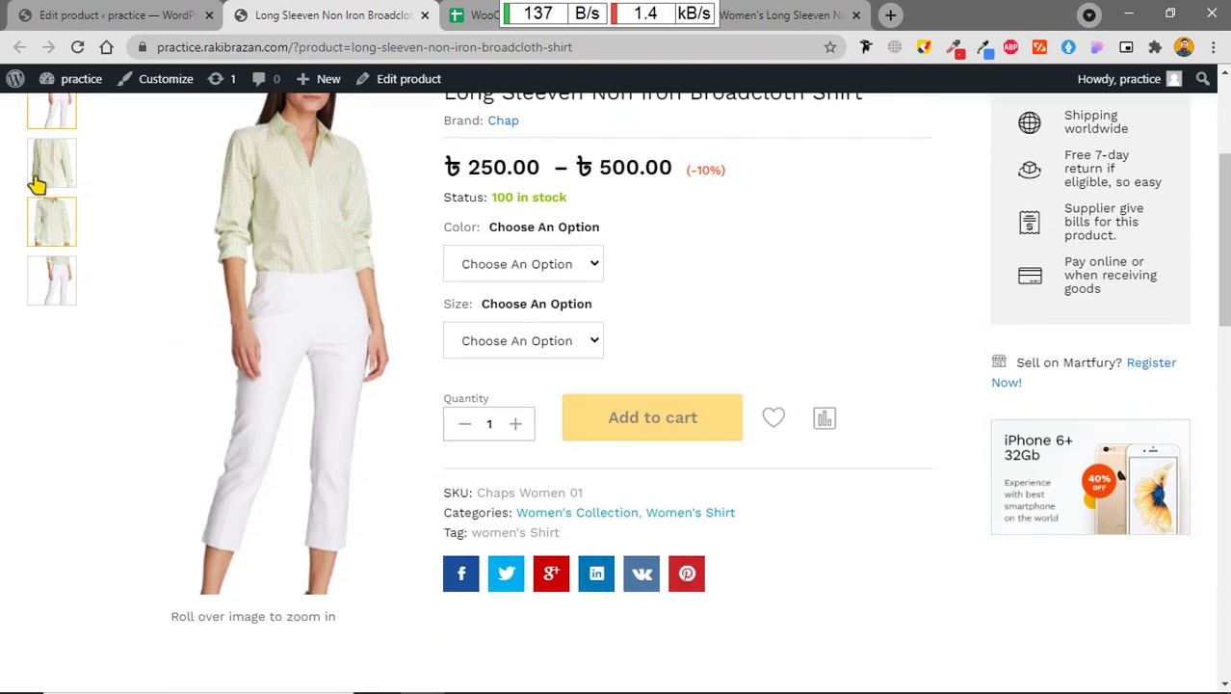
{"action": "left_click", "coordinate": [48, 226]}
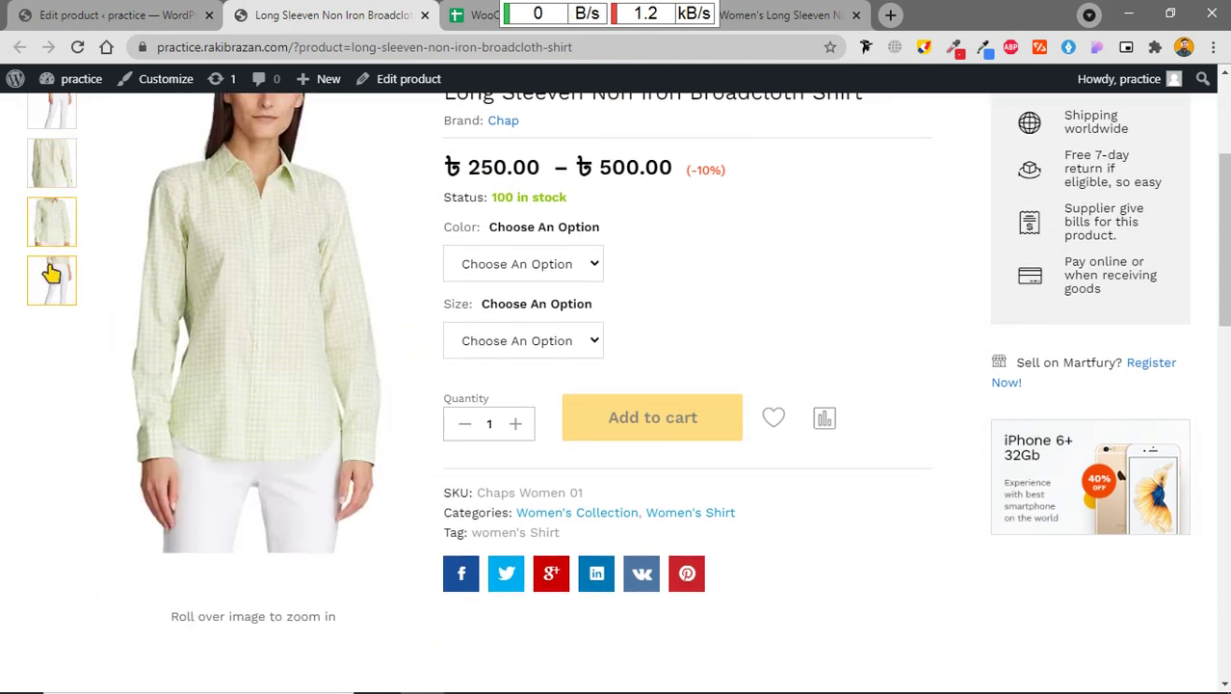
{"action": "scroll", "coordinate": [591, 364], "scroll_direction": "up", "scroll_amount": 1}
Step: Select the Black colour variation in size L
{"action": "left_click", "coordinate": [511, 356]}
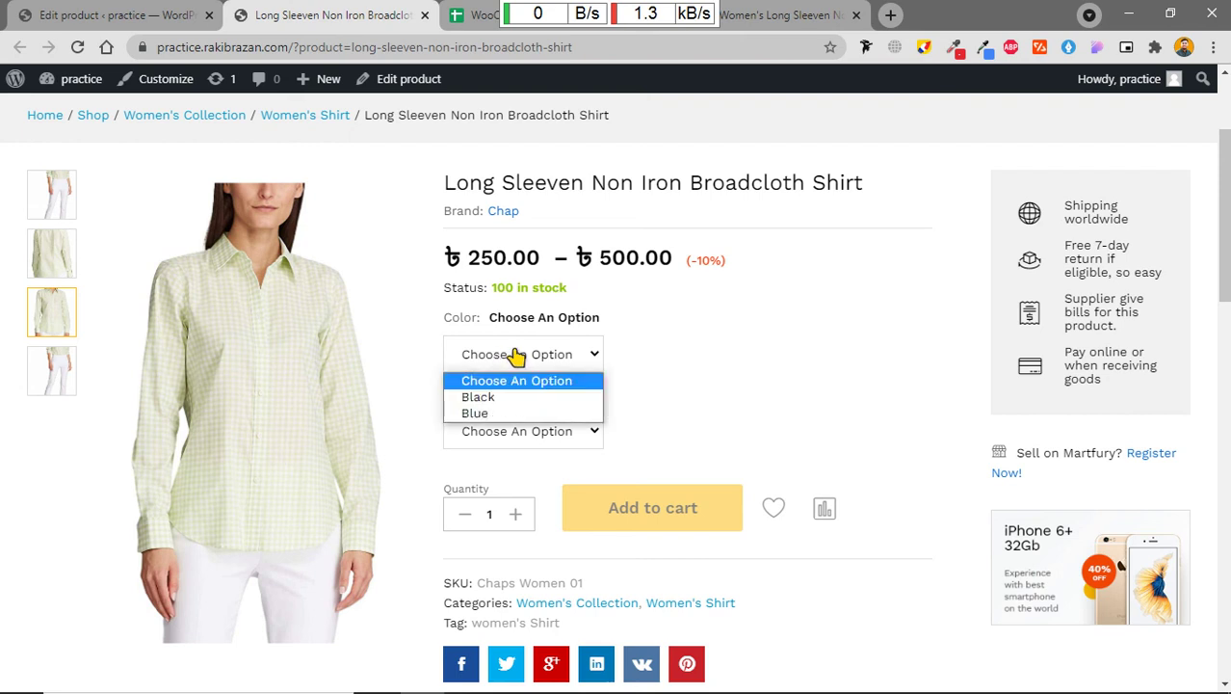
{"action": "left_click", "coordinate": [529, 398]}
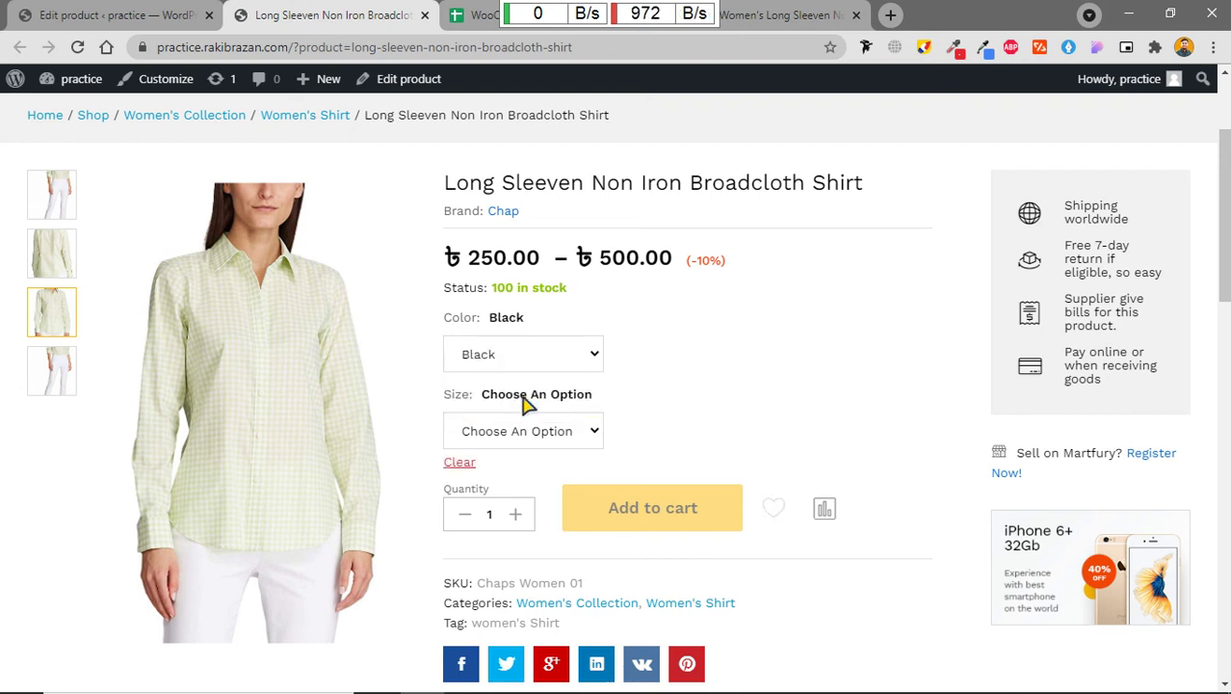
{"action": "left_click", "coordinate": [556, 435]}
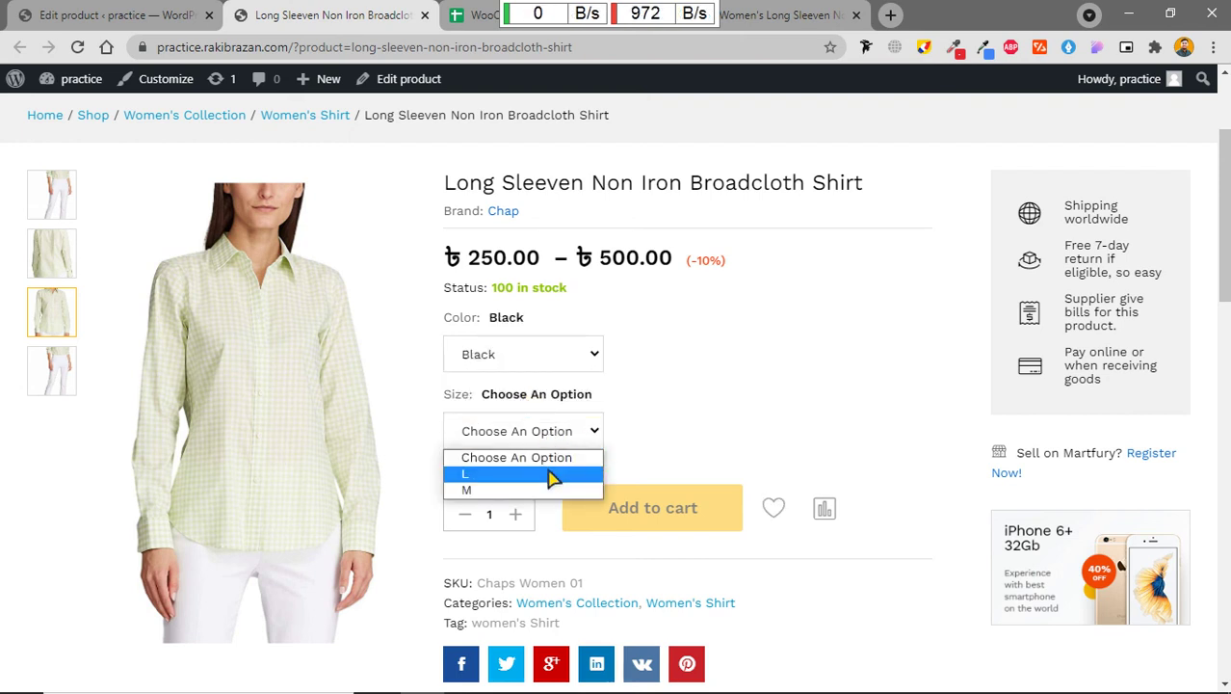
{"action": "left_click", "coordinate": [559, 474]}
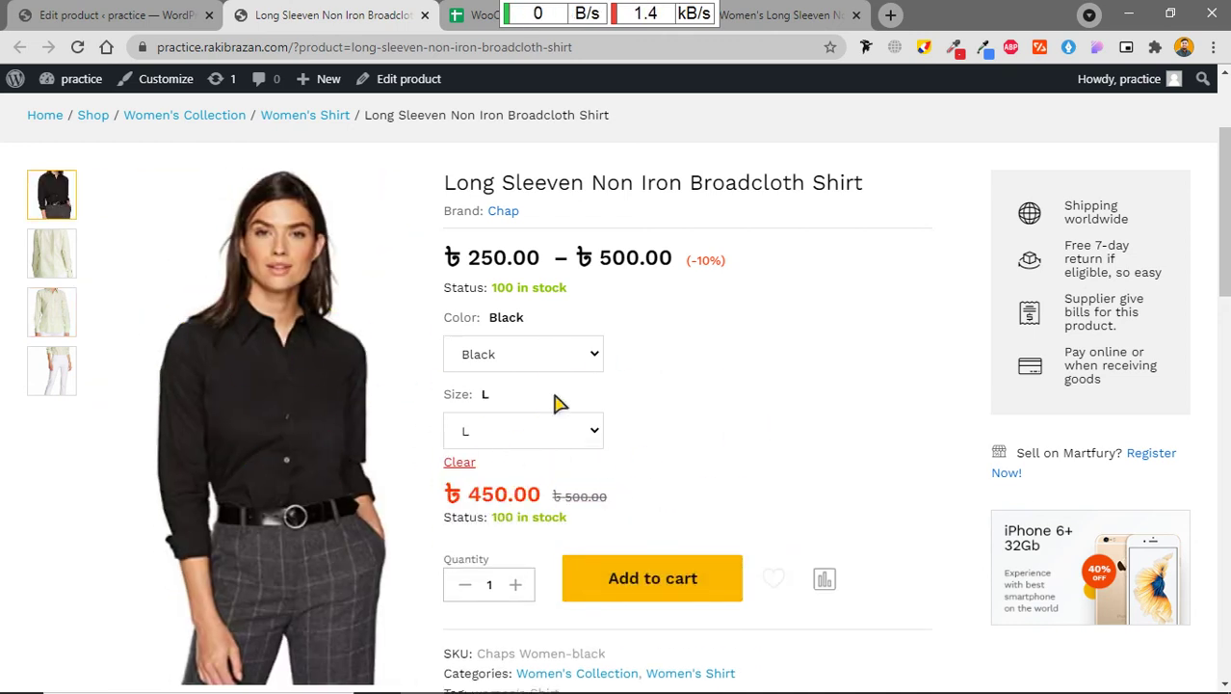
Step: Switch to Blue in size L at ৳250.00 and scroll through the product details and description
{"action": "left_click", "coordinate": [501, 351]}
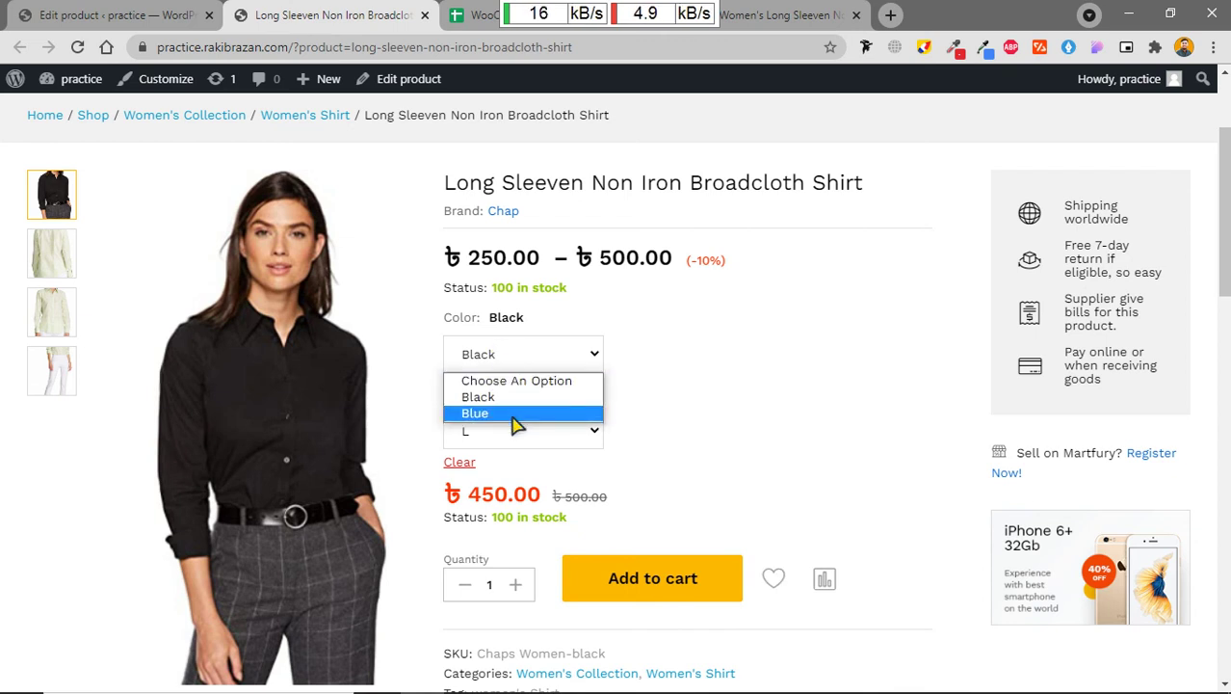
{"action": "left_click", "coordinate": [514, 416]}
{"action": "left_click", "coordinate": [550, 430]}
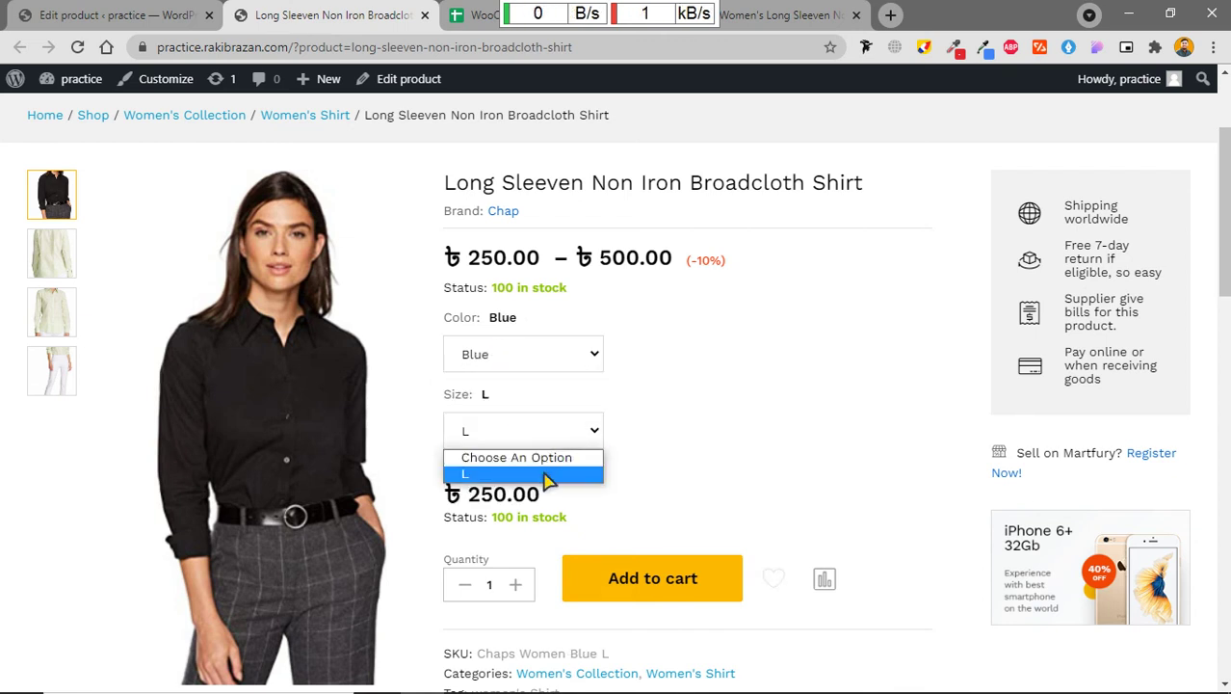
{"action": "left_click", "coordinate": [546, 476]}
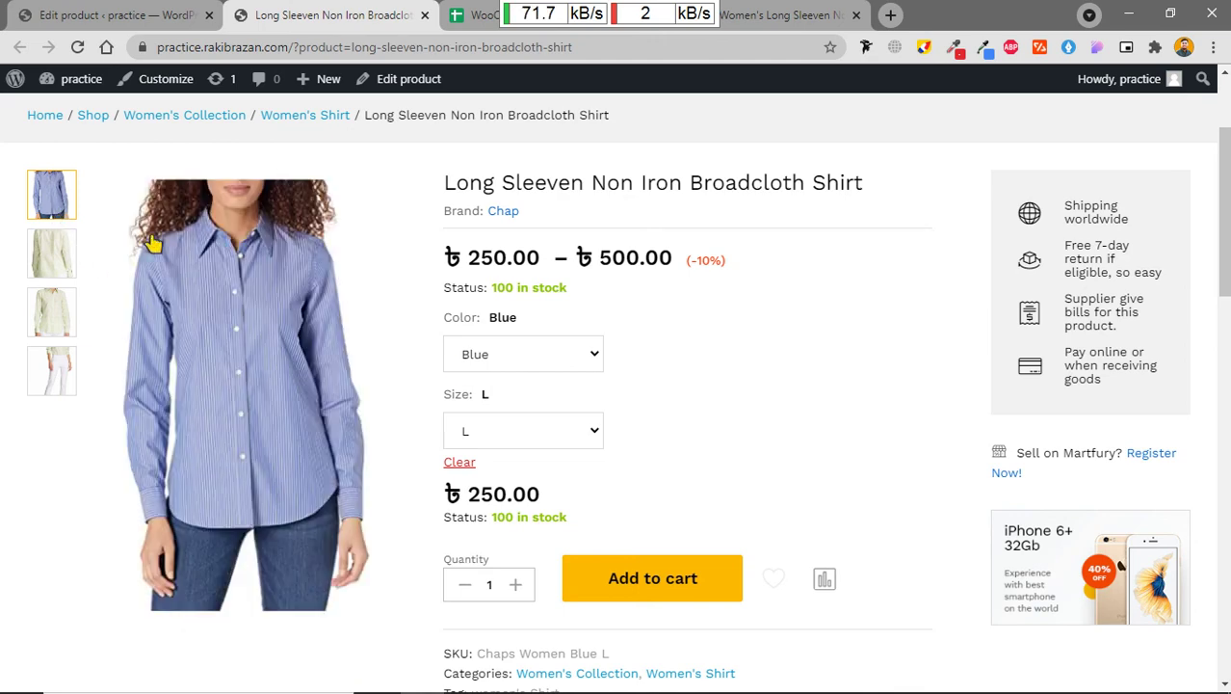
{"action": "scroll", "coordinate": [694, 376], "scroll_direction": "up", "scroll_amount": 1}
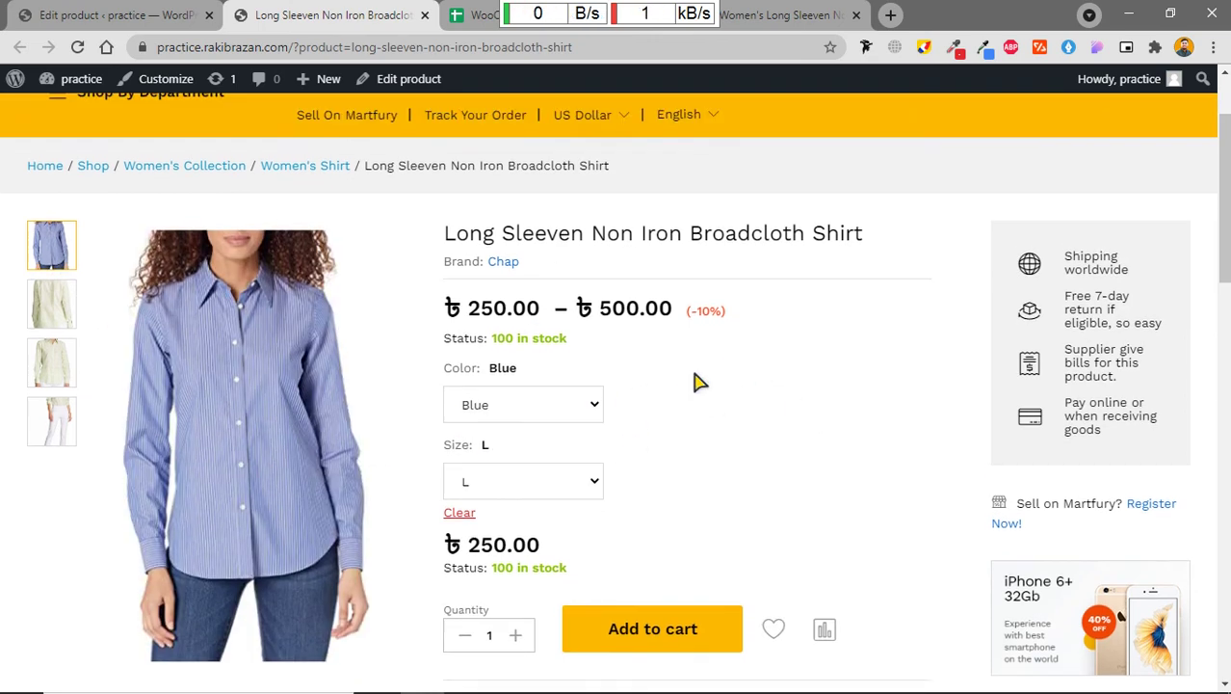
{"action": "scroll", "coordinate": [694, 383], "scroll_direction": "down", "scroll_amount": 1}
{"action": "scroll", "coordinate": [742, 379], "scroll_direction": "up", "scroll_amount": 3}
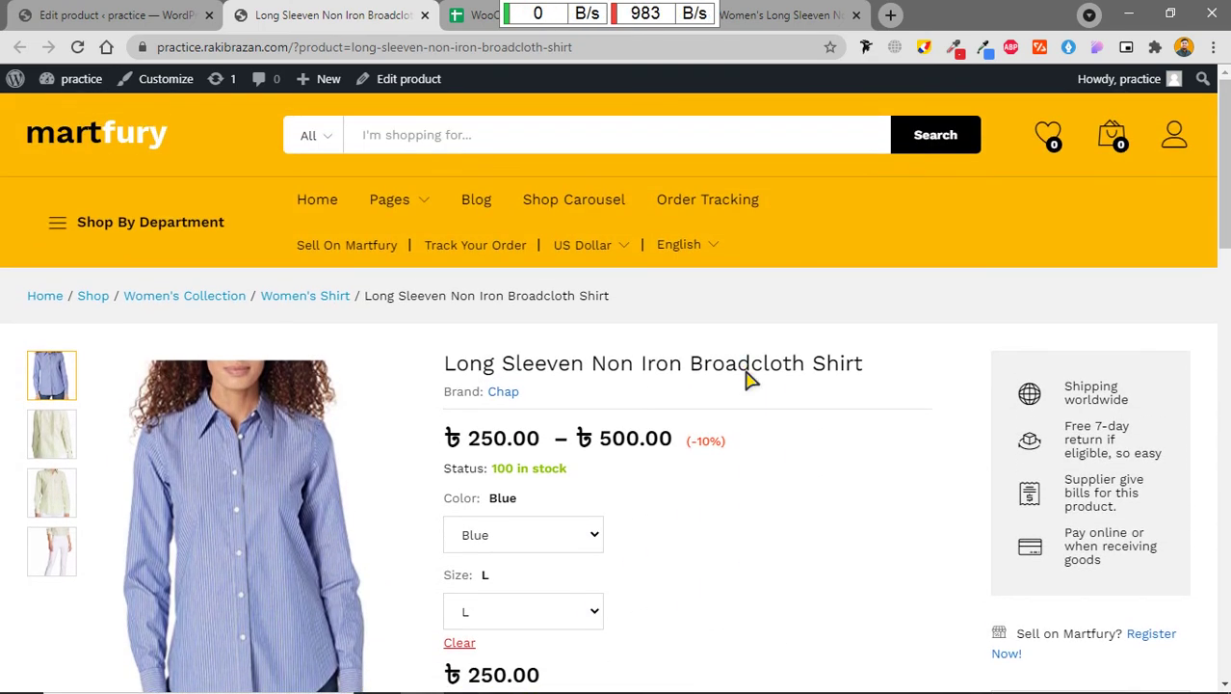
{"action": "scroll", "coordinate": [747, 376], "scroll_direction": "down", "scroll_amount": 3}
{"action": "scroll", "coordinate": [849, 429], "scroll_direction": "down", "scroll_amount": 4}
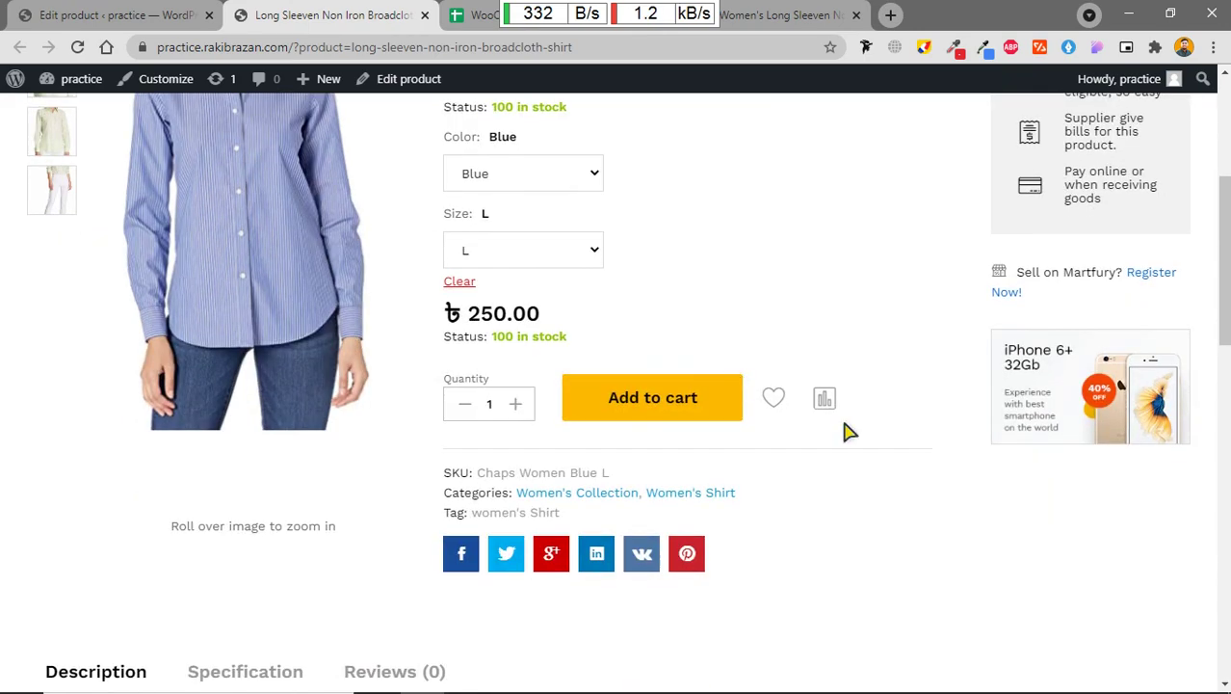
{"action": "scroll", "coordinate": [703, 462], "scroll_direction": "up", "scroll_amount": 7}
{"action": "scroll", "coordinate": [724, 443], "scroll_direction": "down", "scroll_amount": 20}
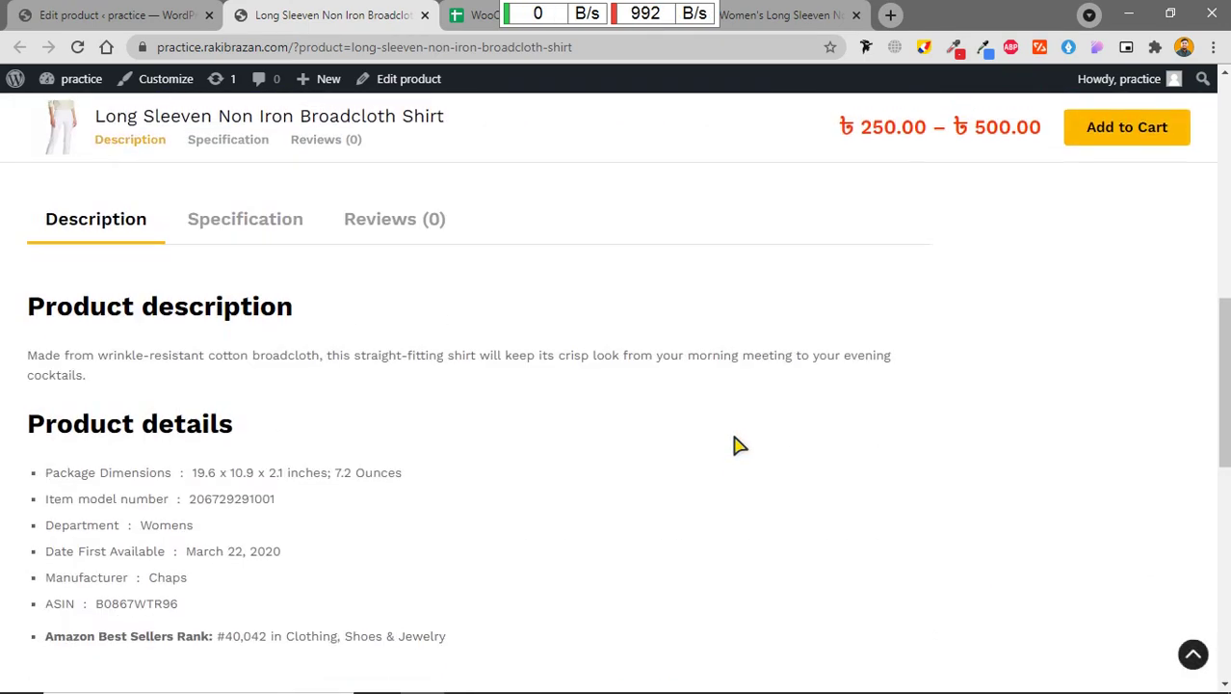
{"action": "scroll", "coordinate": [737, 441], "scroll_direction": "up", "scroll_amount": 20}
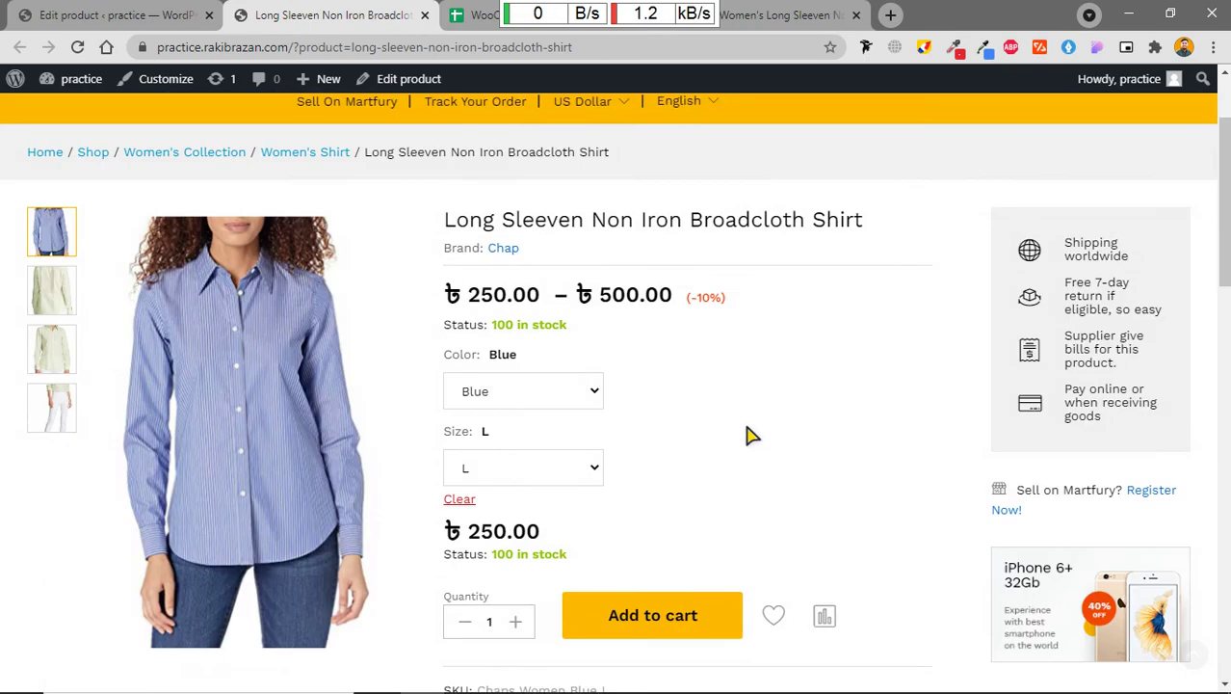
{"action": "scroll", "coordinate": [750, 434], "scroll_direction": "down", "scroll_amount": 3}
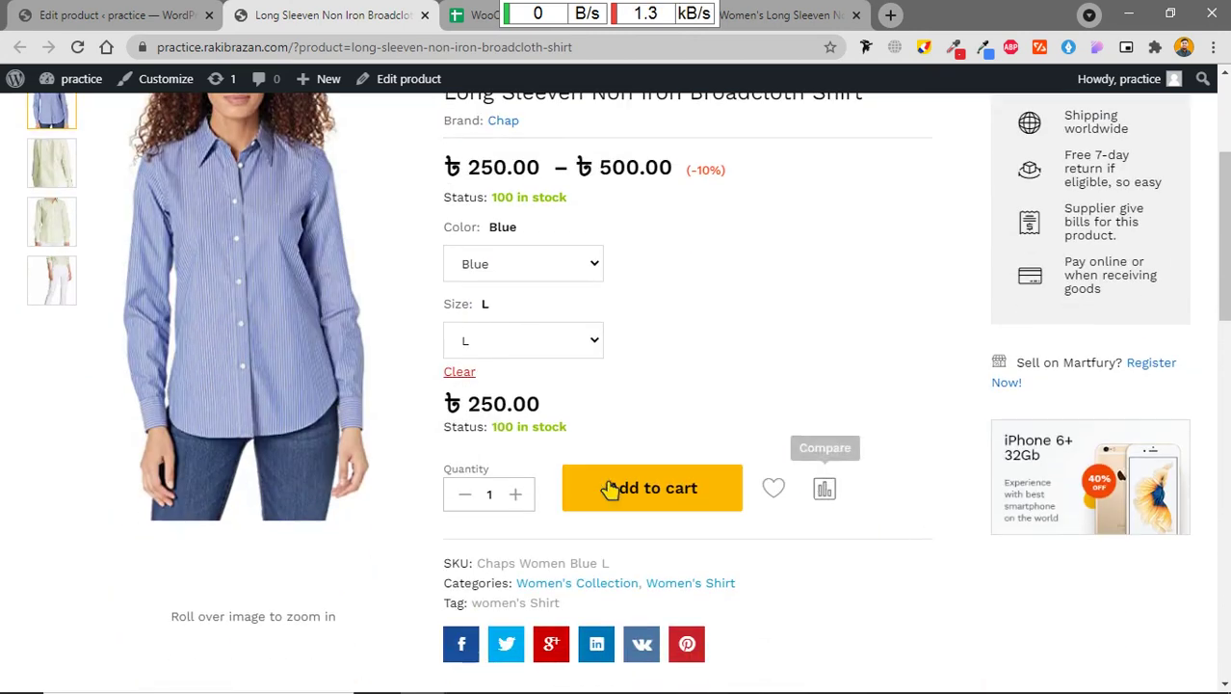
{"action": "scroll", "coordinate": [613, 488], "scroll_direction": "up", "scroll_amount": 3}
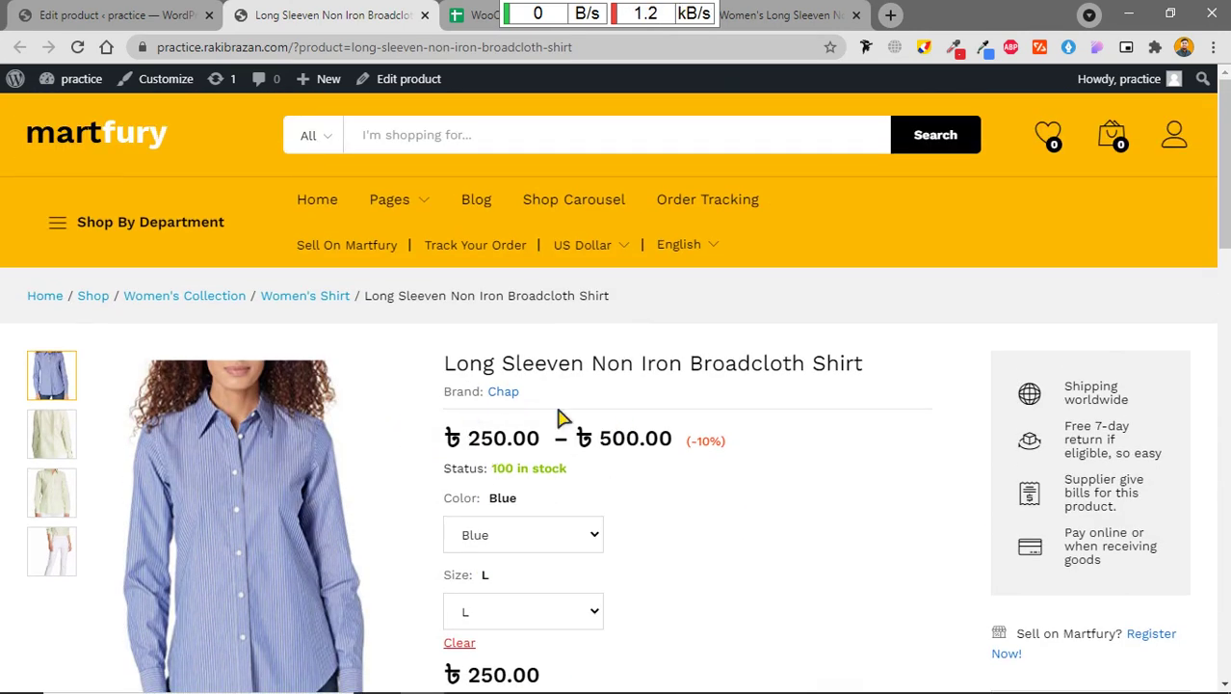
{"action": "scroll", "coordinate": [675, 342], "scroll_direction": "down", "scroll_amount": 2}
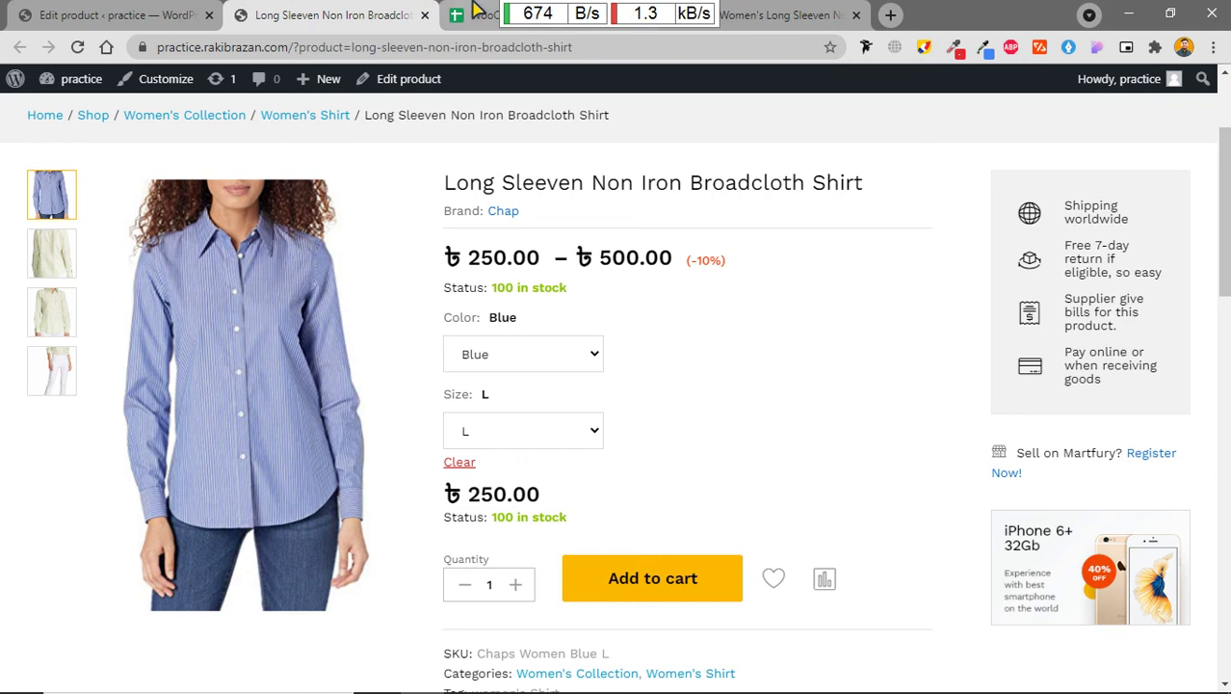
Step: Show the WooCommerce & Product Upload sheet at the variations checklist, rows 121–131
{"action": "left_click", "coordinate": [464, 15]}
{"action": "scroll", "coordinate": [443, 385], "scroll_direction": "down", "scroll_amount": 5}
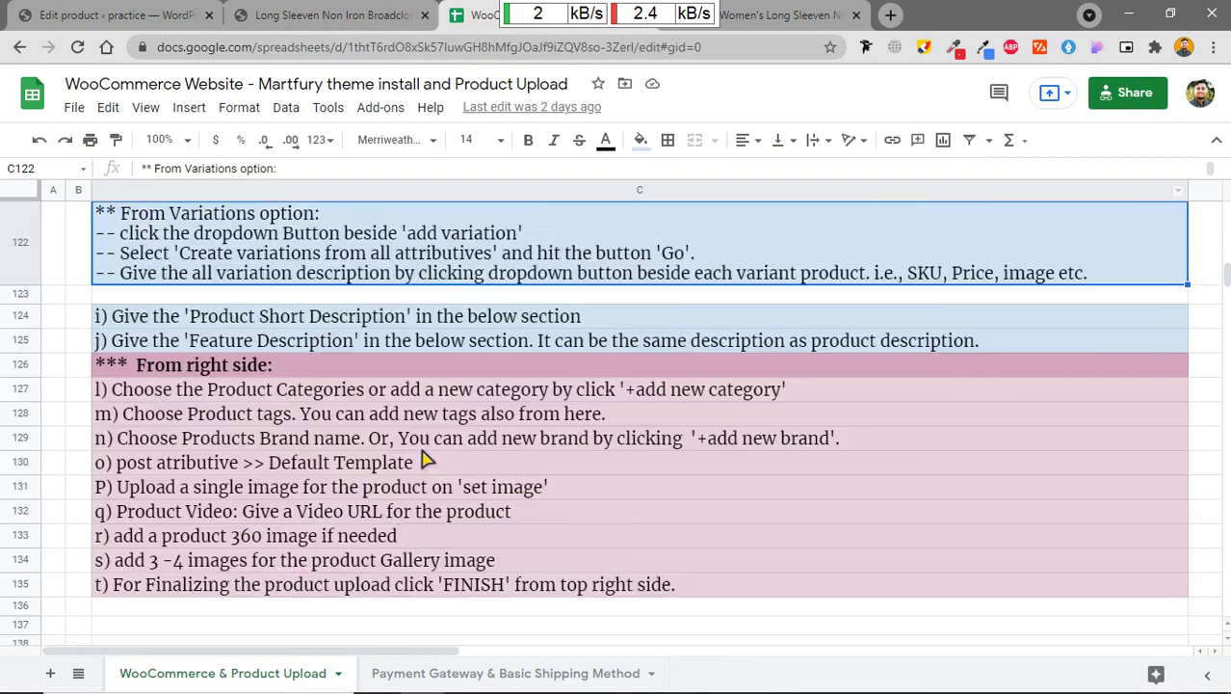
{"action": "scroll", "coordinate": [472, 453], "scroll_direction": "up", "scroll_amount": 1}
{"action": "scroll", "coordinate": [607, 477], "scroll_direction": "up", "scroll_amount": 3}
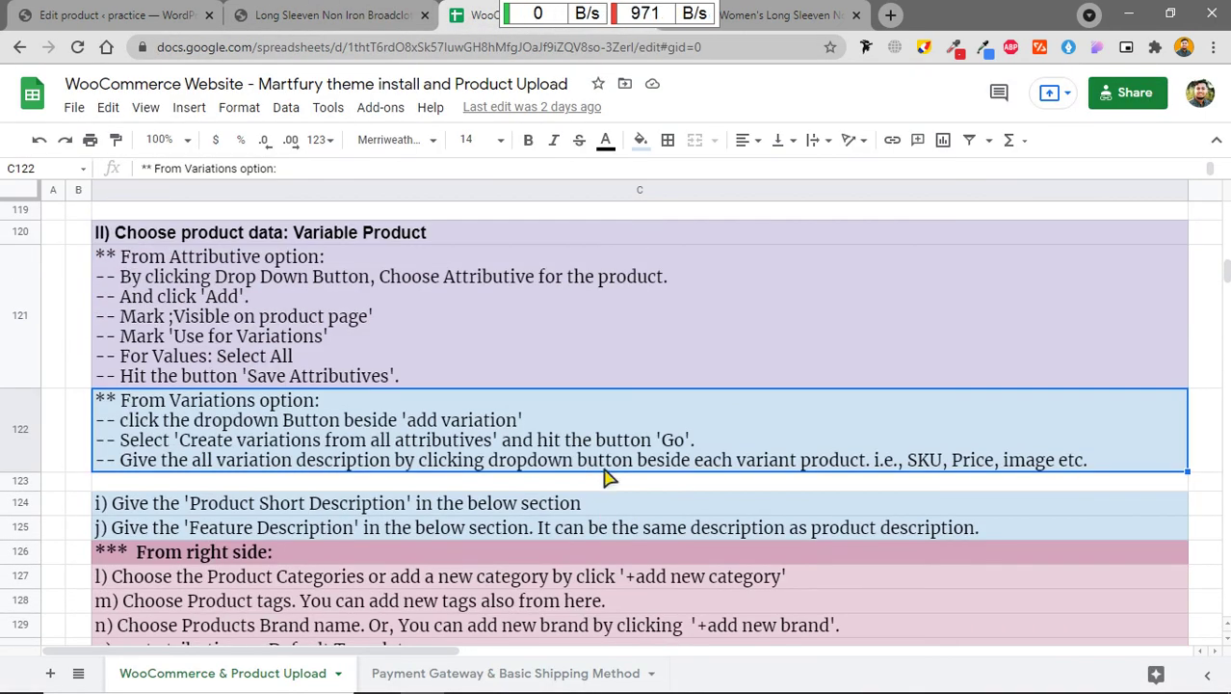
{"action": "scroll", "coordinate": [599, 482], "scroll_direction": "down", "scroll_amount": 2}
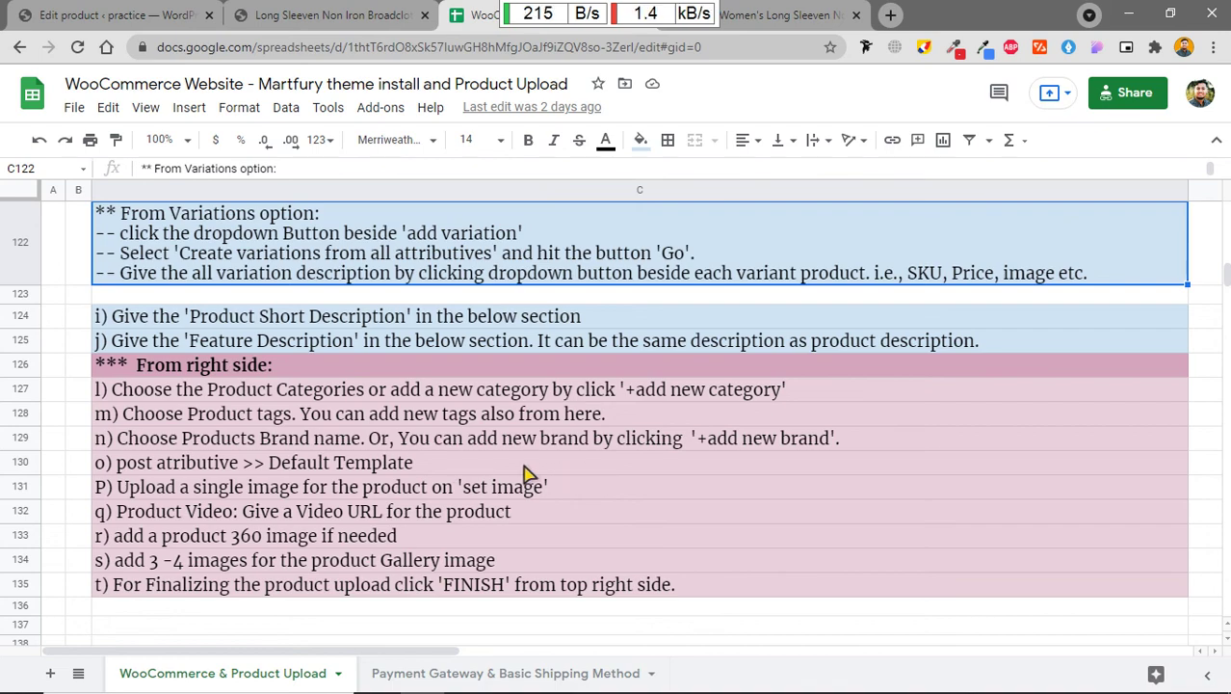
{"action": "scroll", "coordinate": [534, 468], "scroll_direction": "up", "scroll_amount": 12}
{"action": "scroll", "coordinate": [528, 472], "scroll_direction": "down", "scroll_amount": 10}
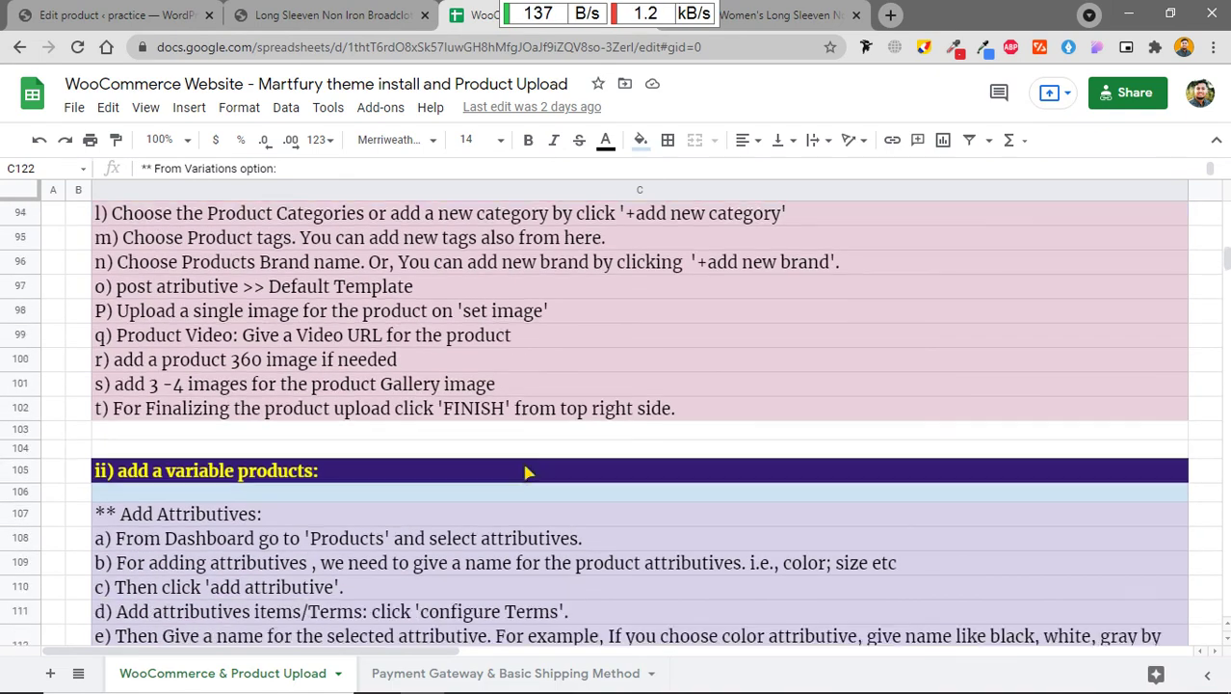
{"action": "scroll", "coordinate": [528, 472], "scroll_direction": "down", "scroll_amount": 2}
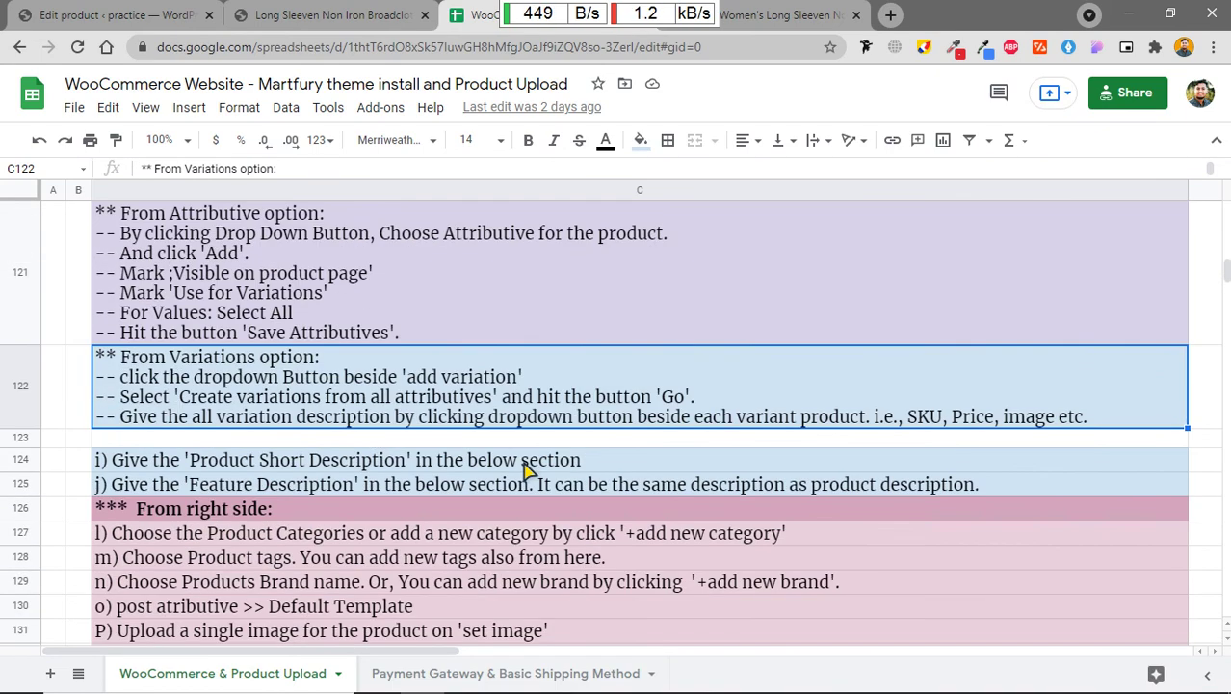